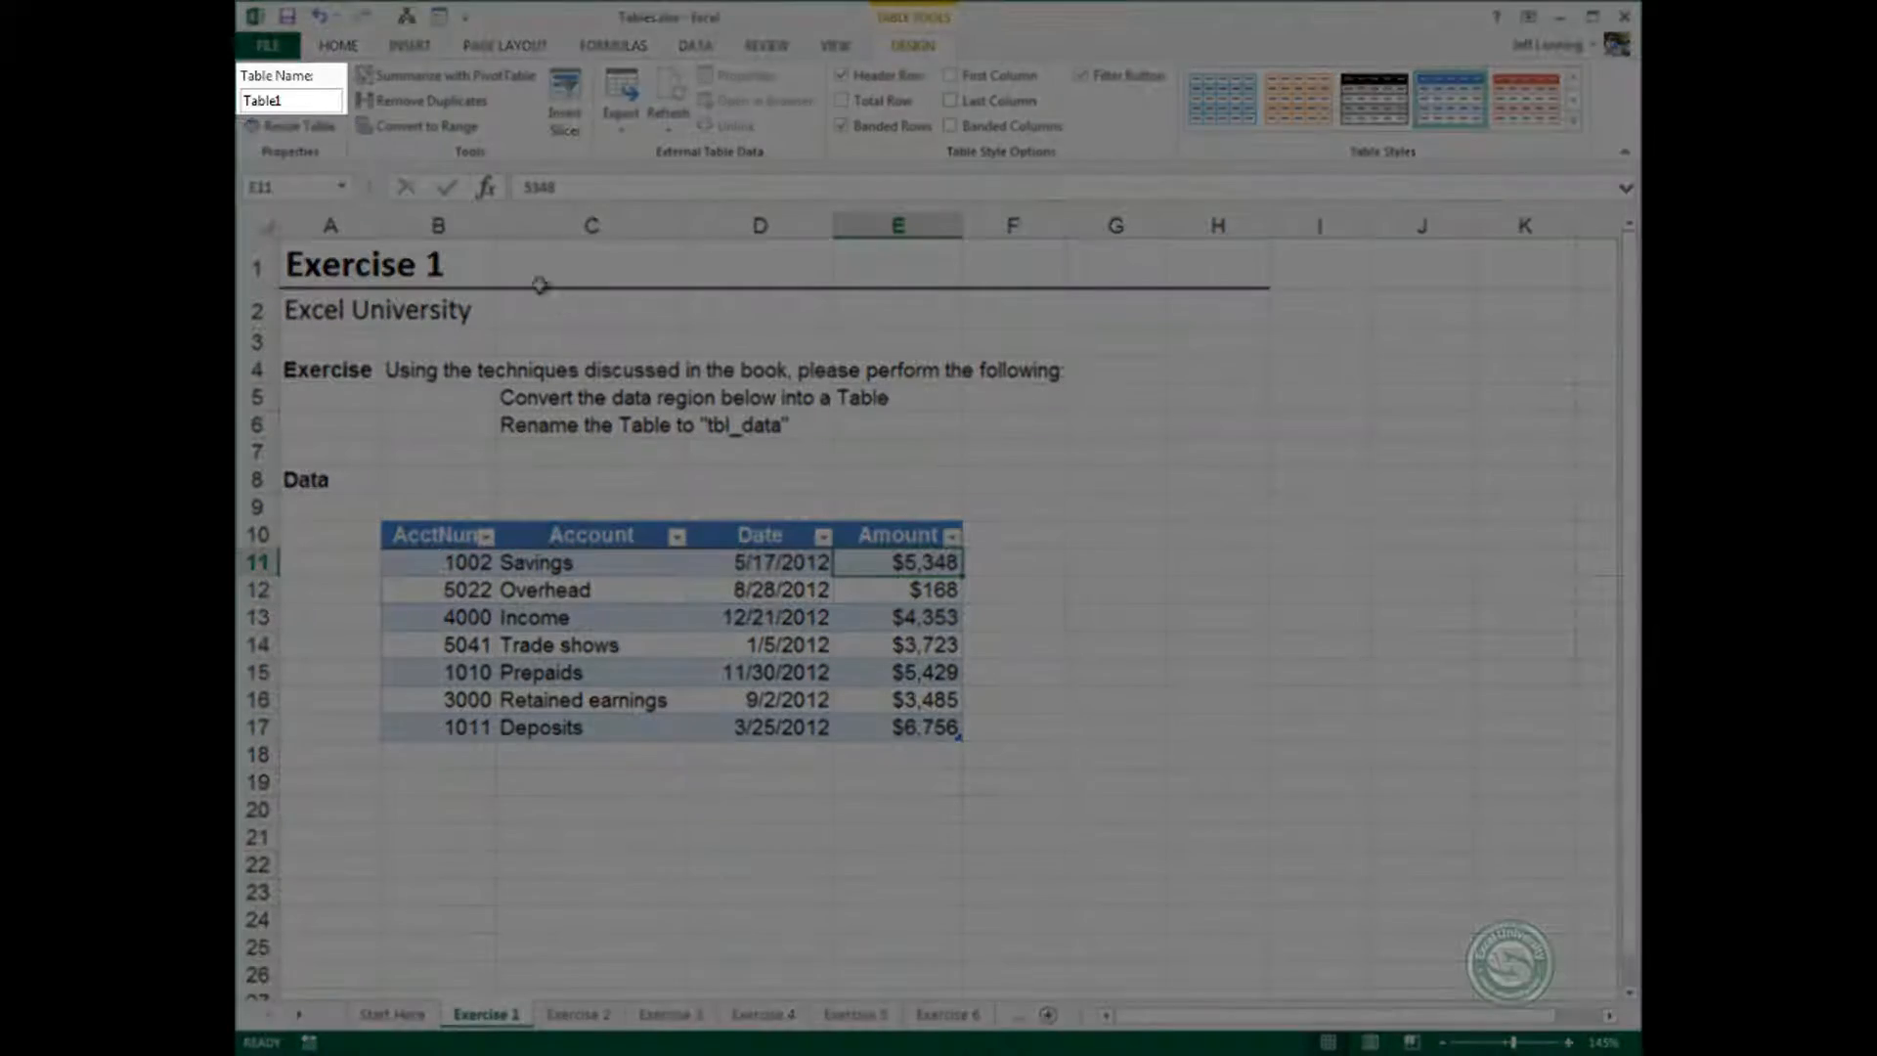
Rename the table on the Exercise 1 sheet to tbl_data.
left_click(306, 101)
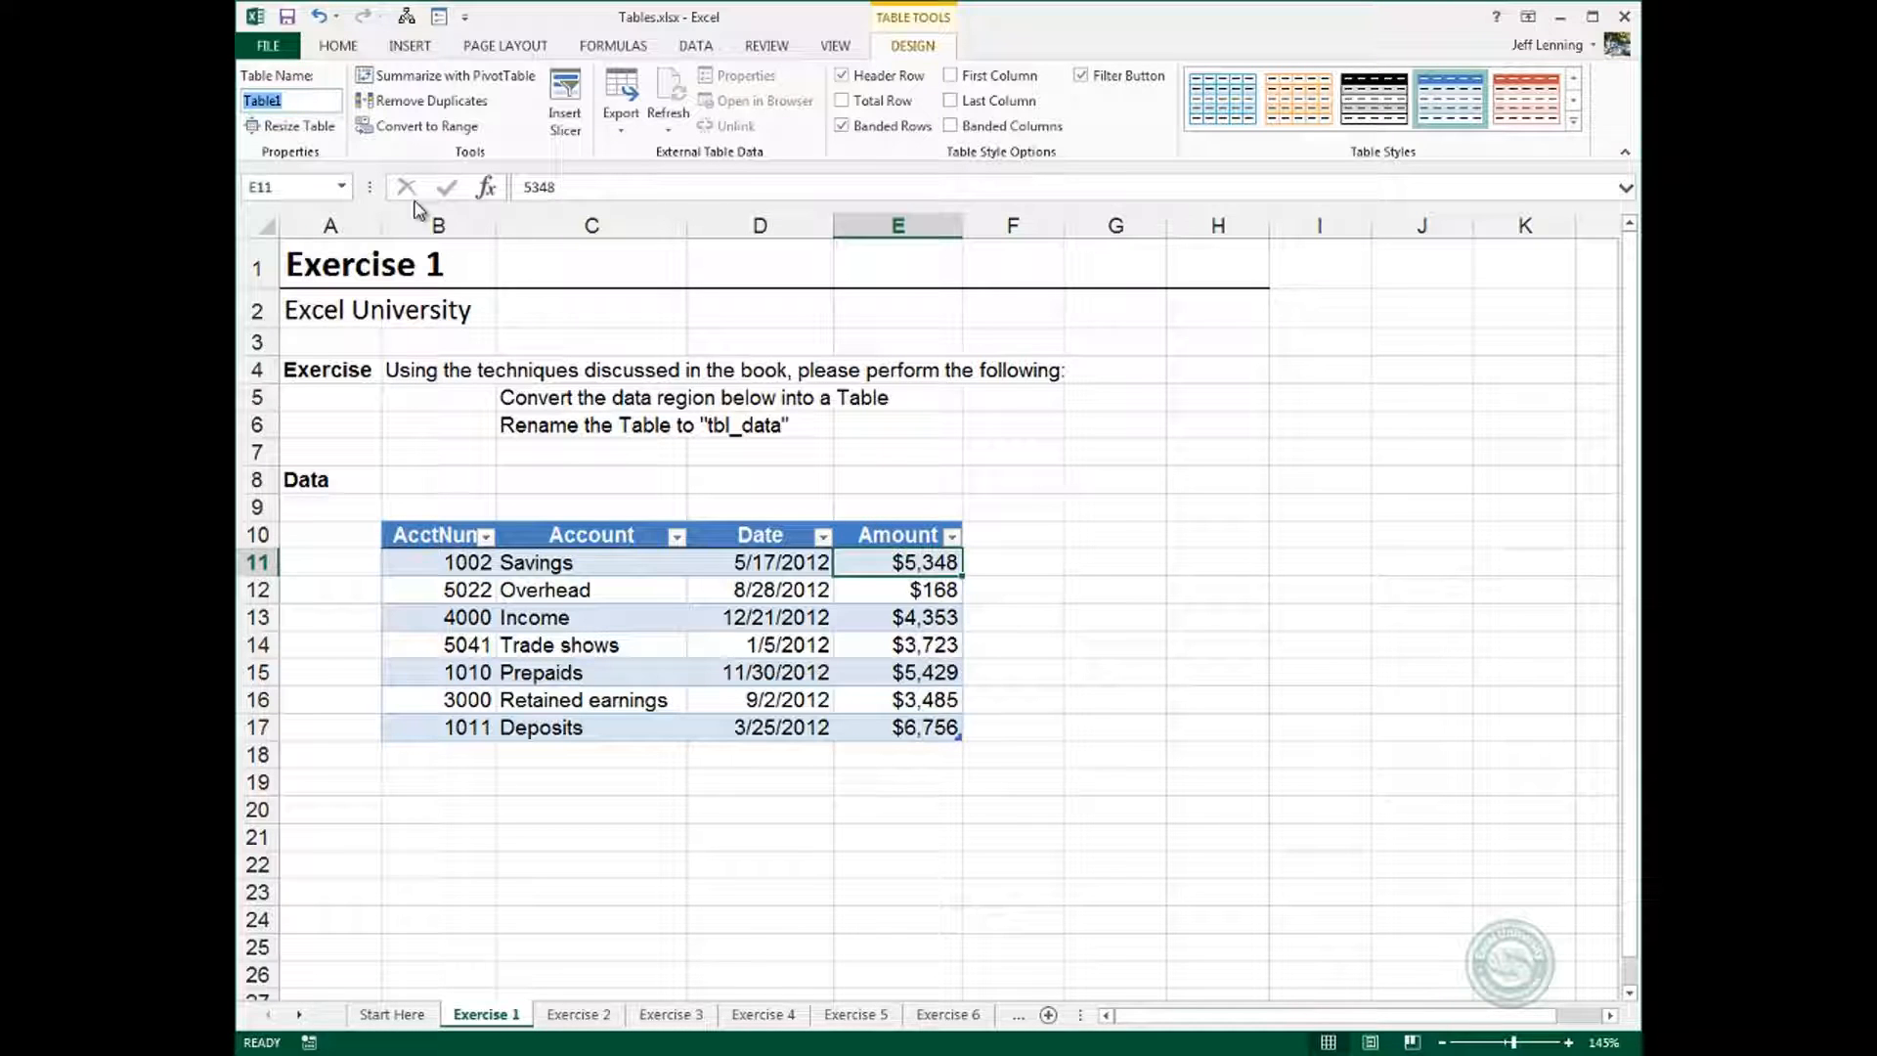
type("tbl_data")
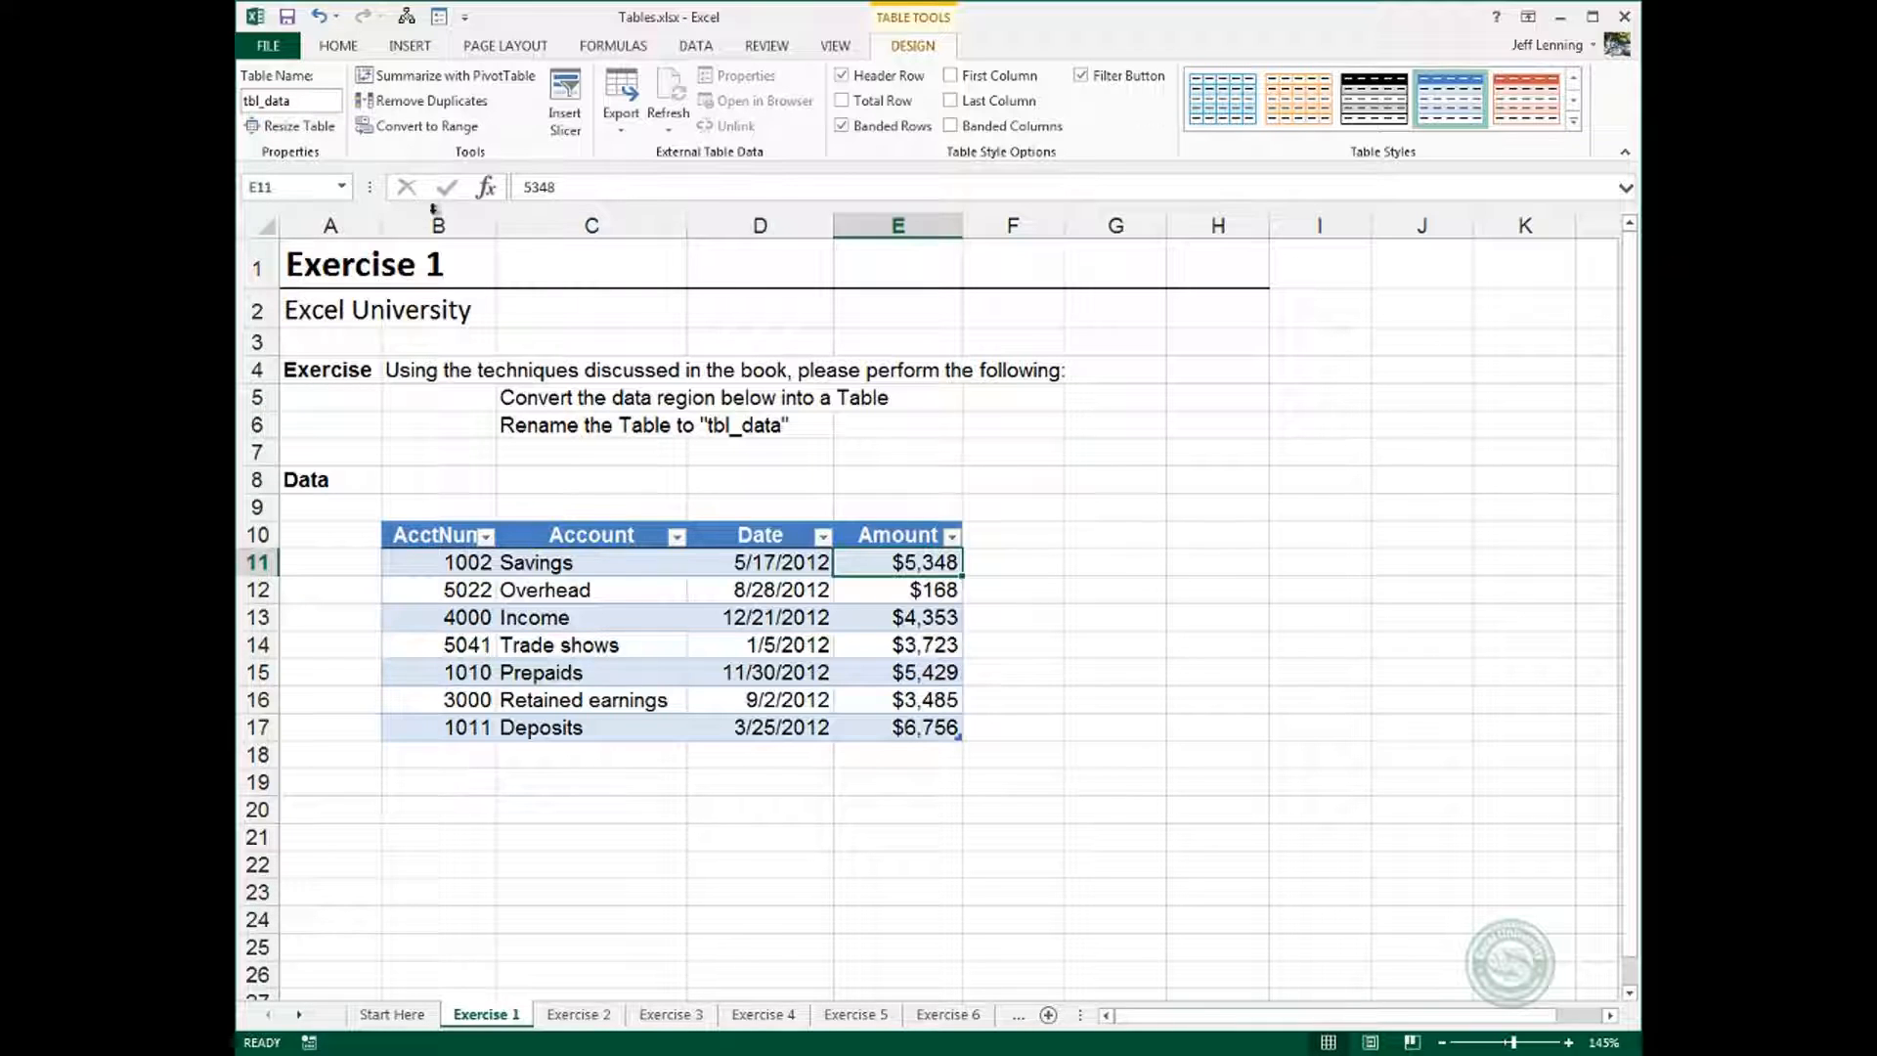
On the Exercise 2 sheet, convert the sales Amount data in B16:B24 into a table with headers.
left_click(646, 564)
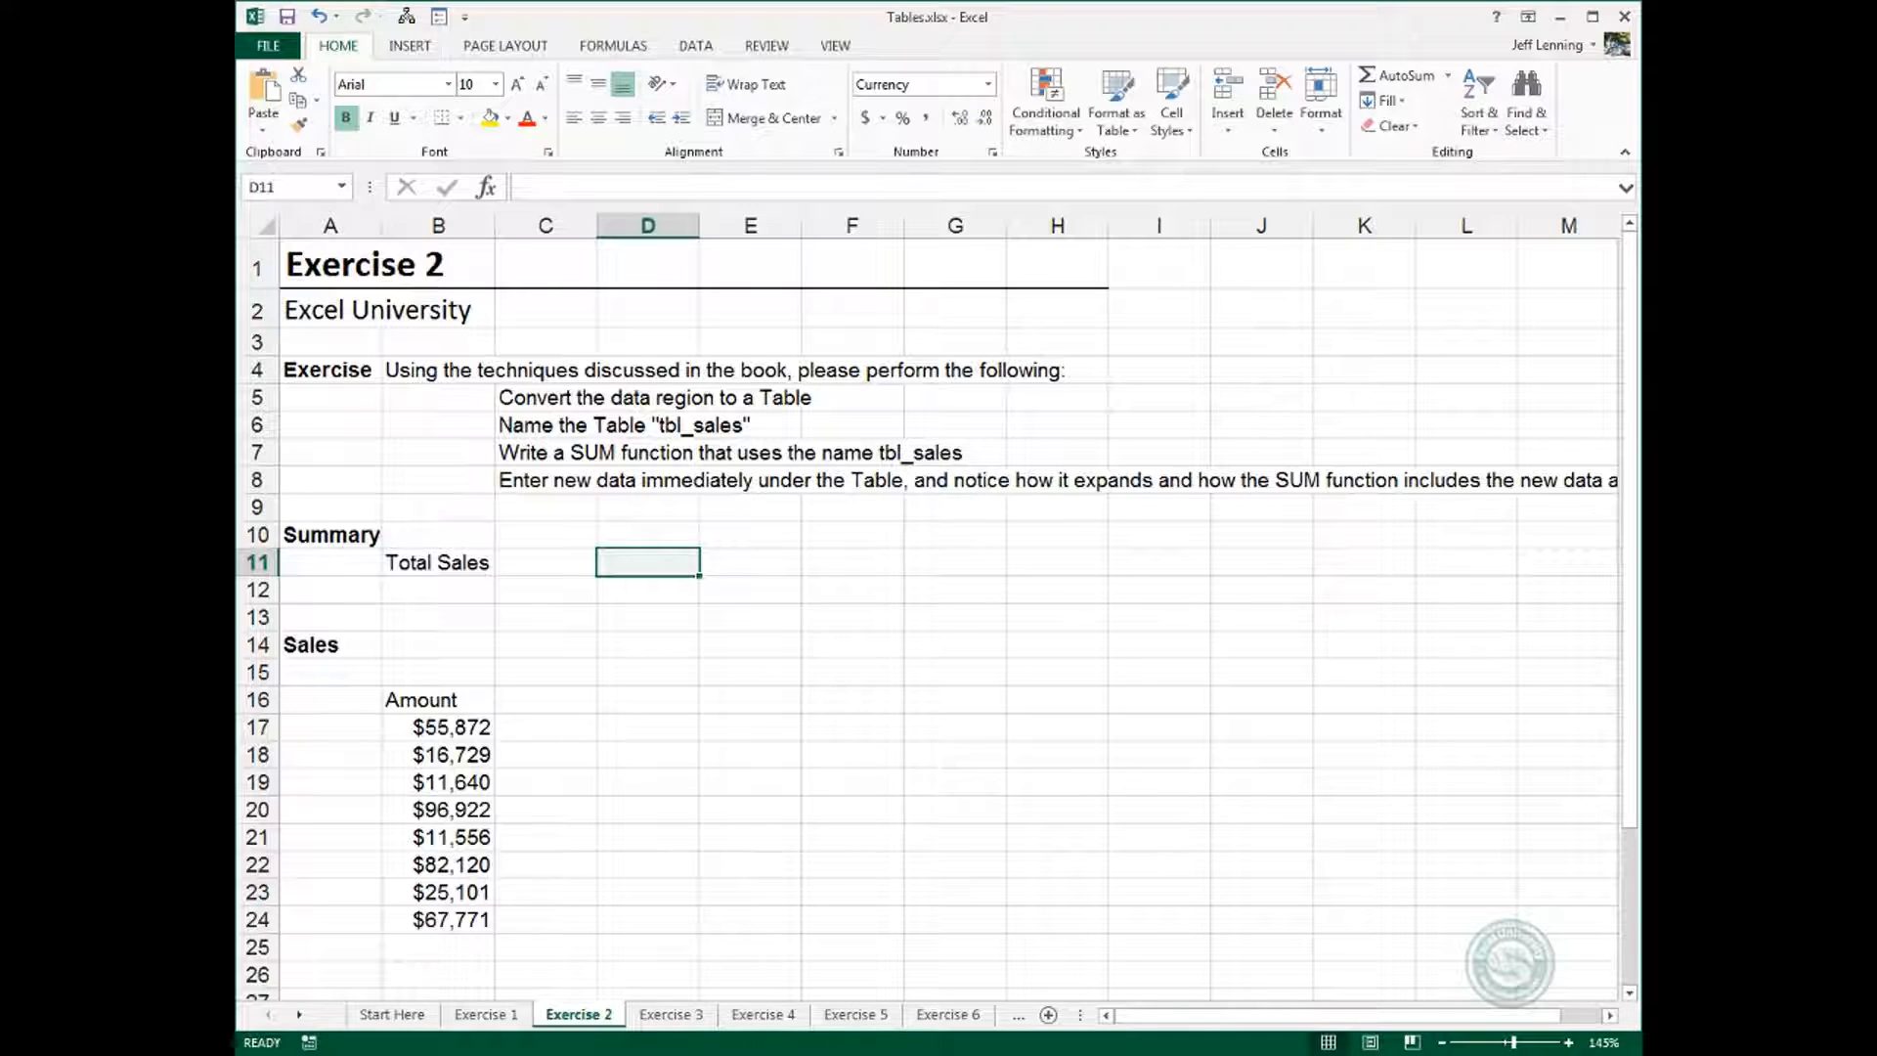
left_click(430, 727)
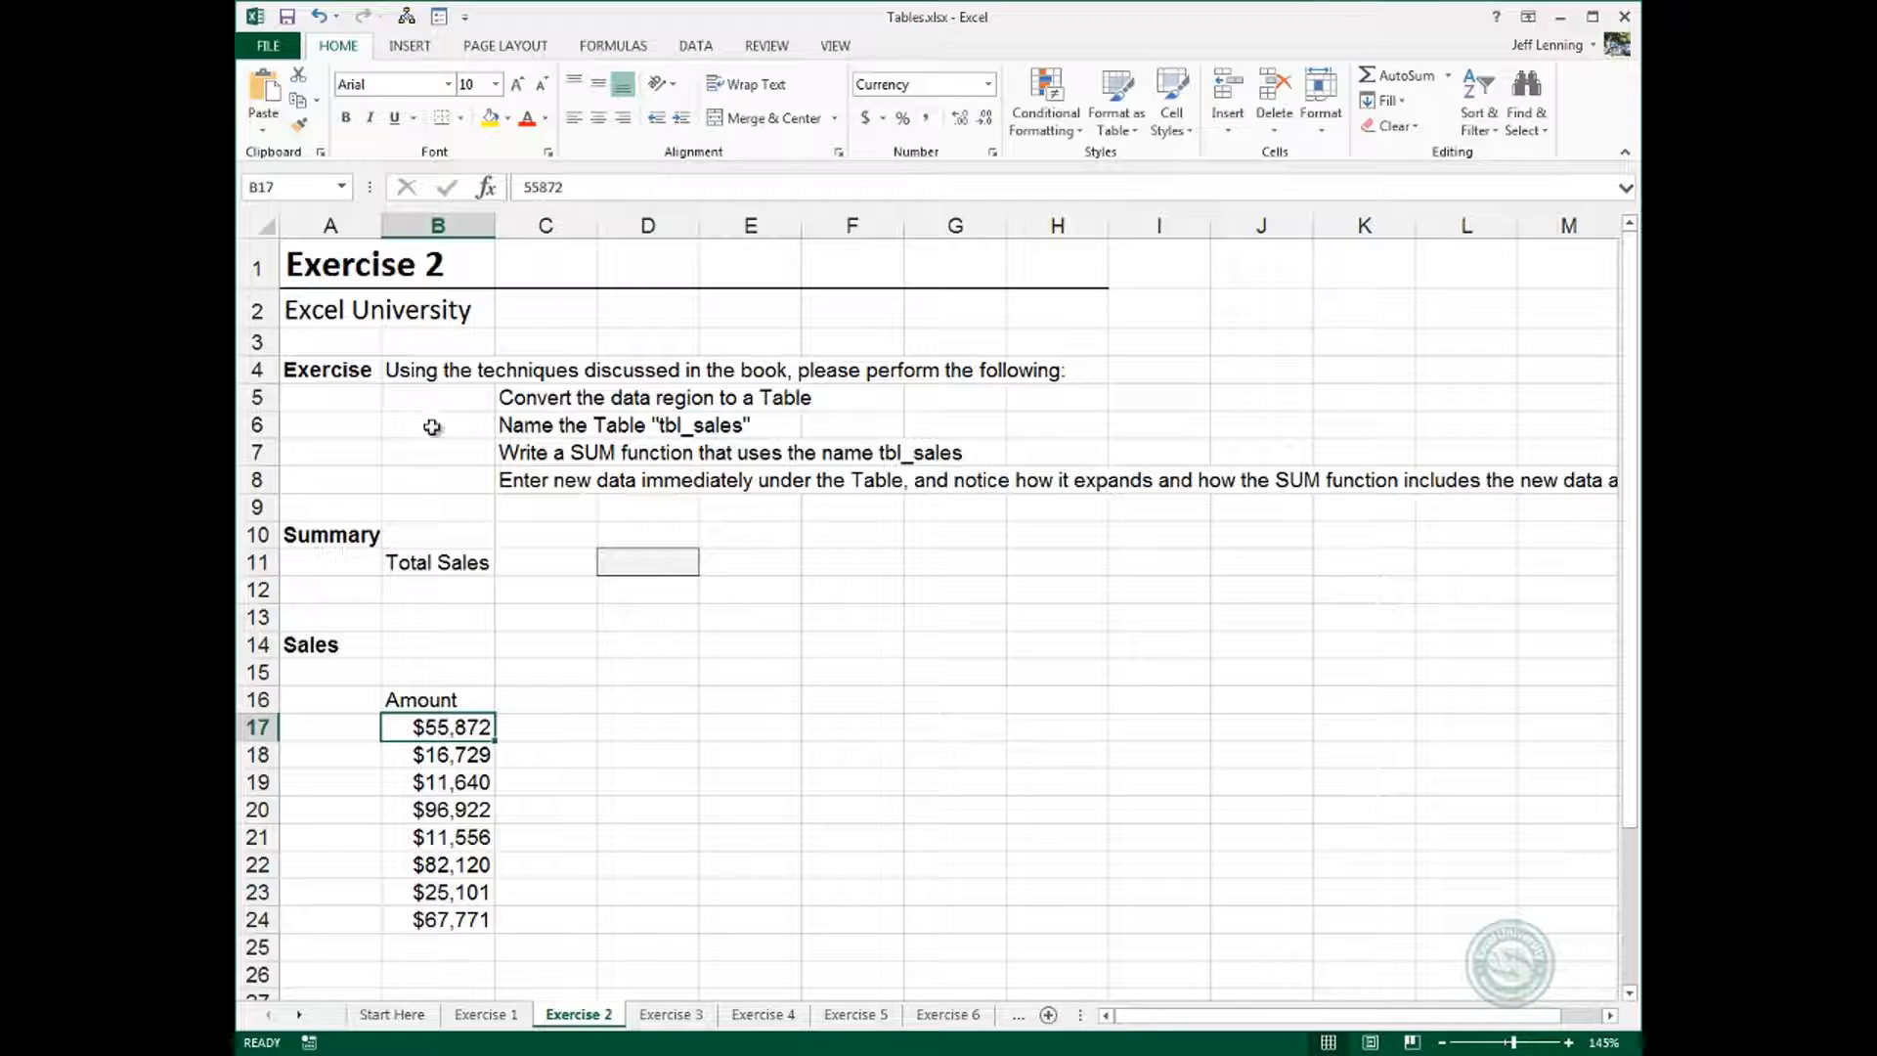
left_click(410, 45)
left_click(424, 96)
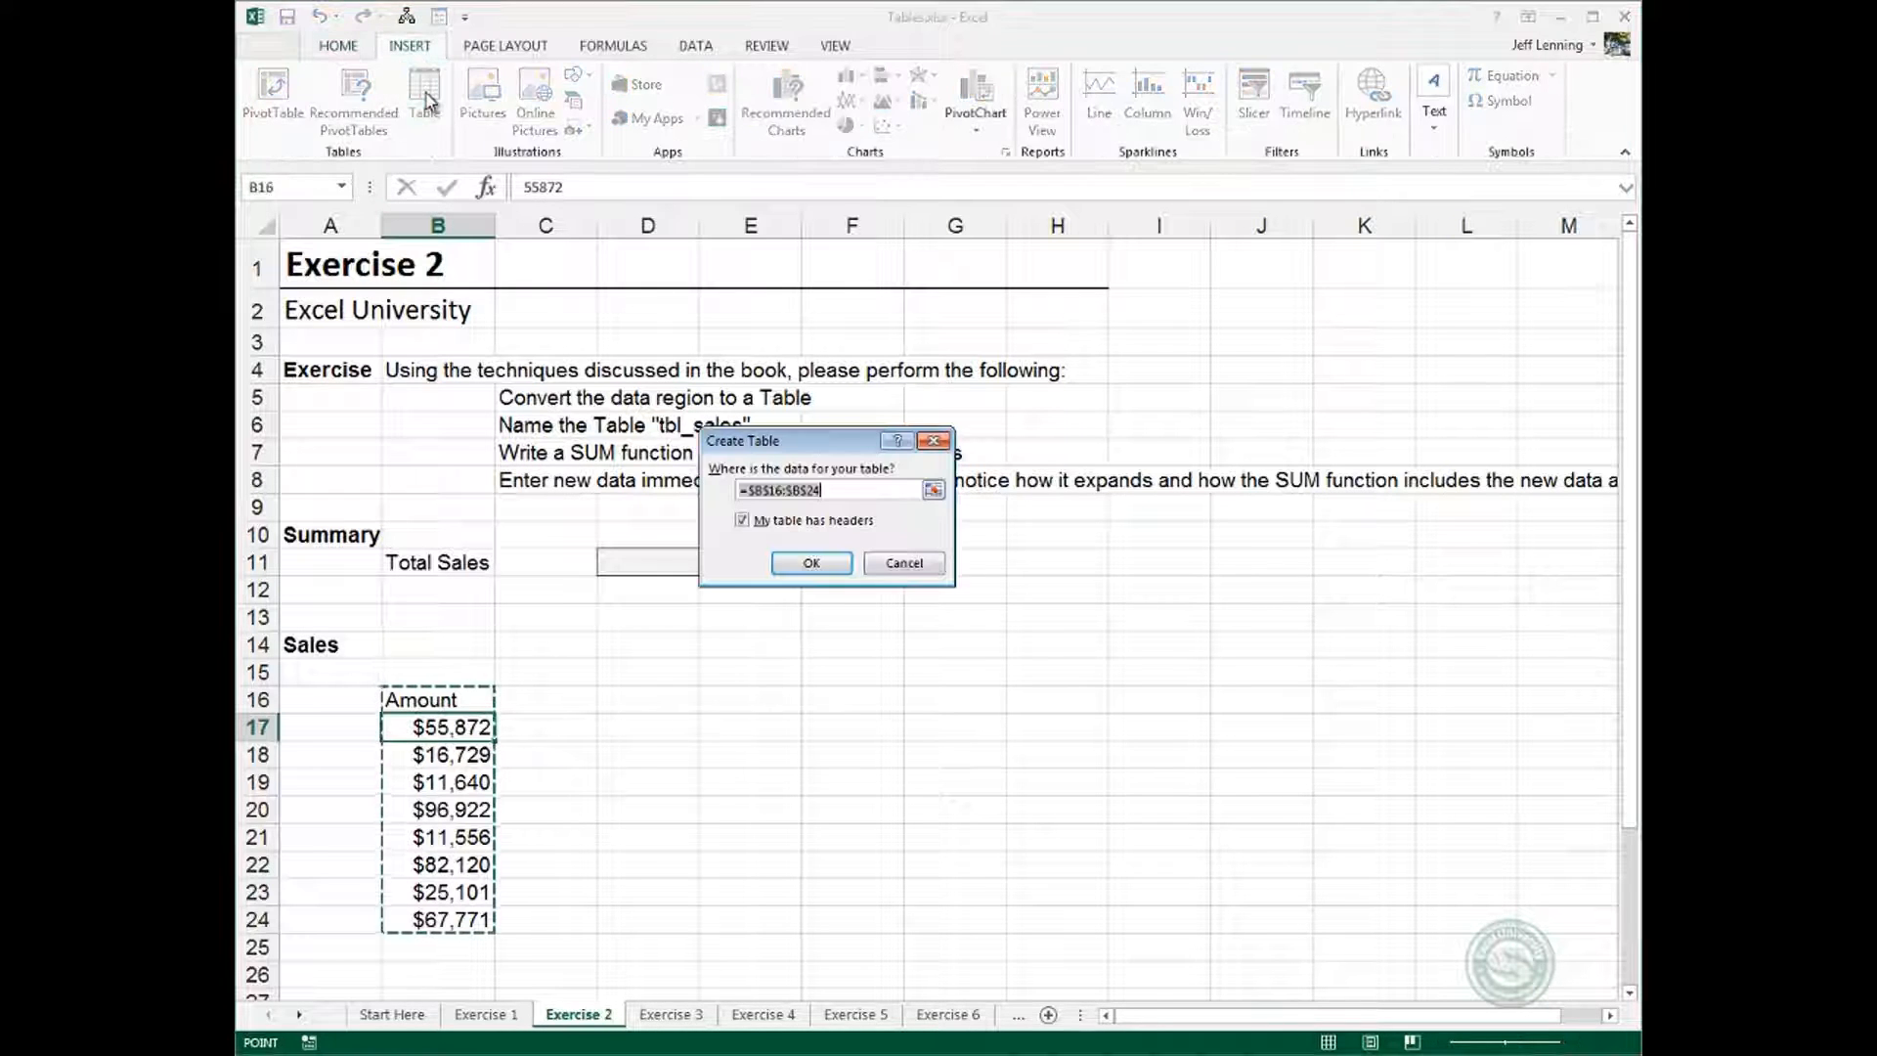
key("Return")
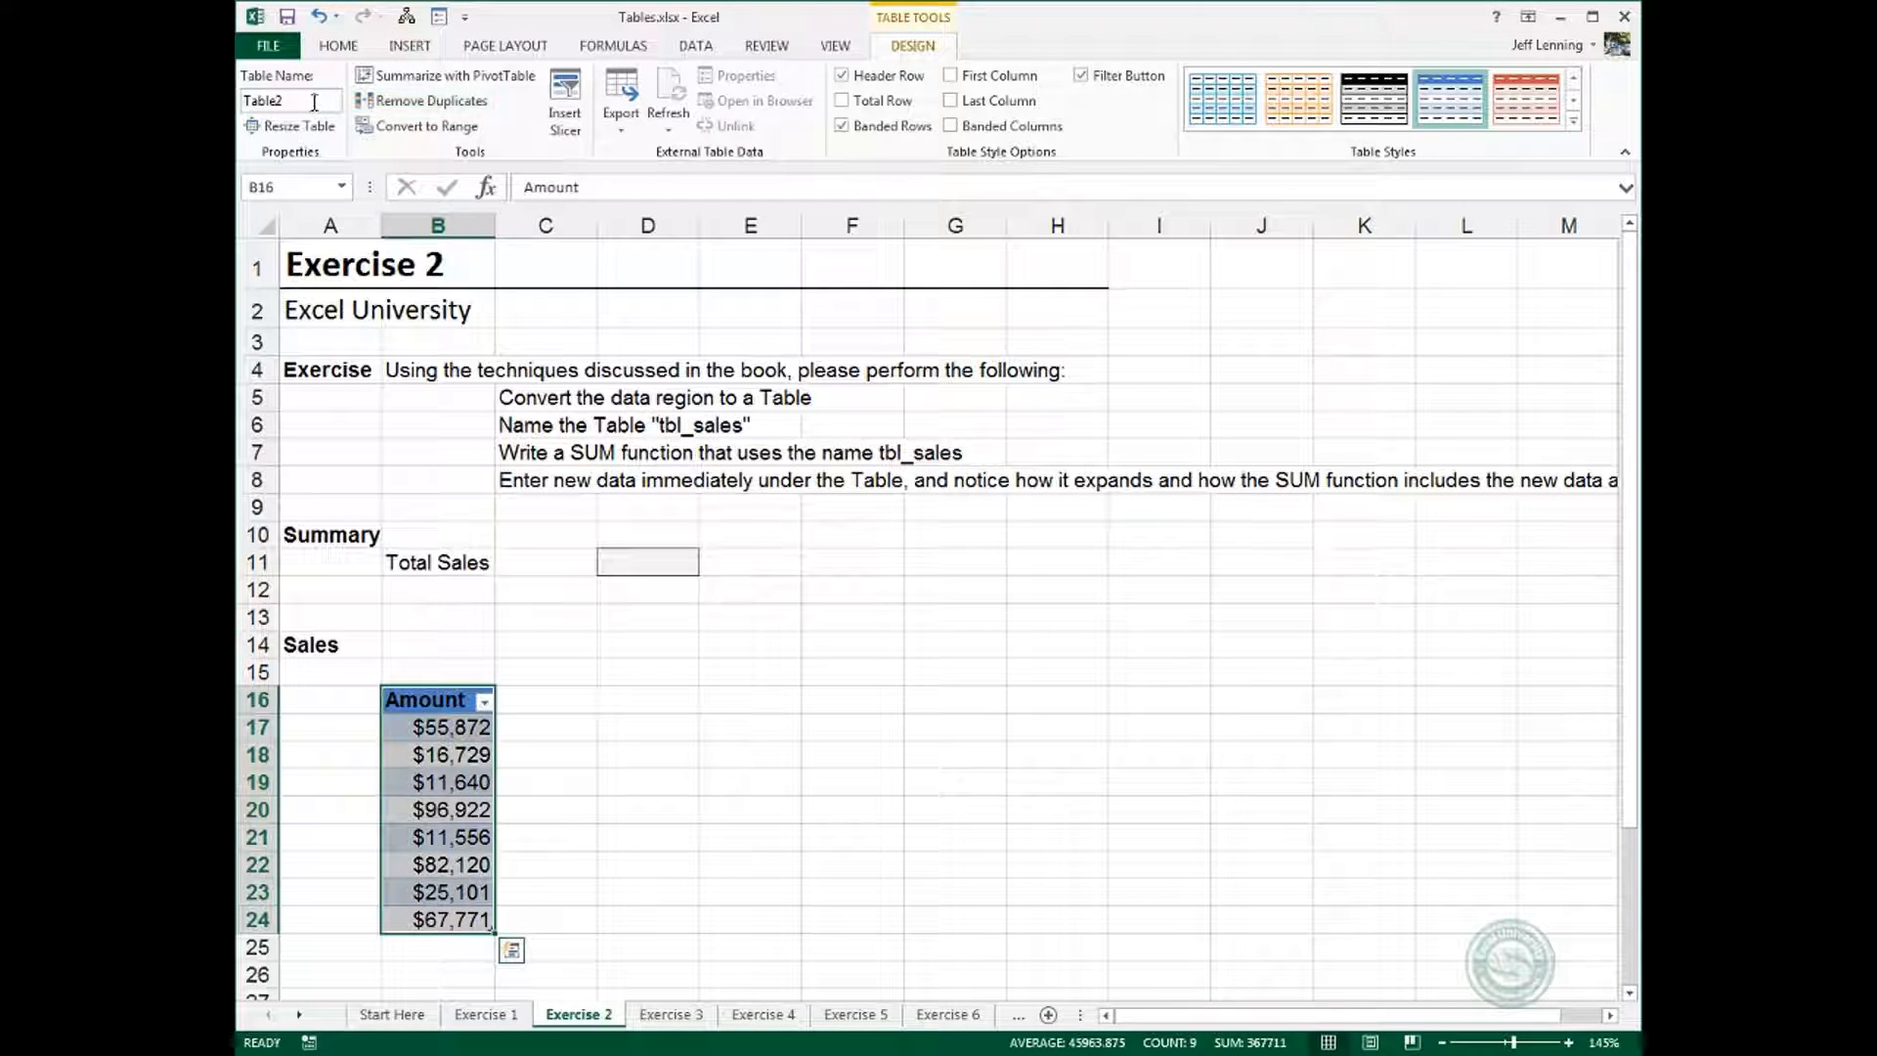
Rename the new sales table on the Exercise 2 sheet to tbl_sales.
left_click(314, 101)
type("tbl_sales")
key("Return")
Enter the formula =SUM(tbl_sales) in the Total Sales cell D11 and review its table reference.
left_click(640, 565)
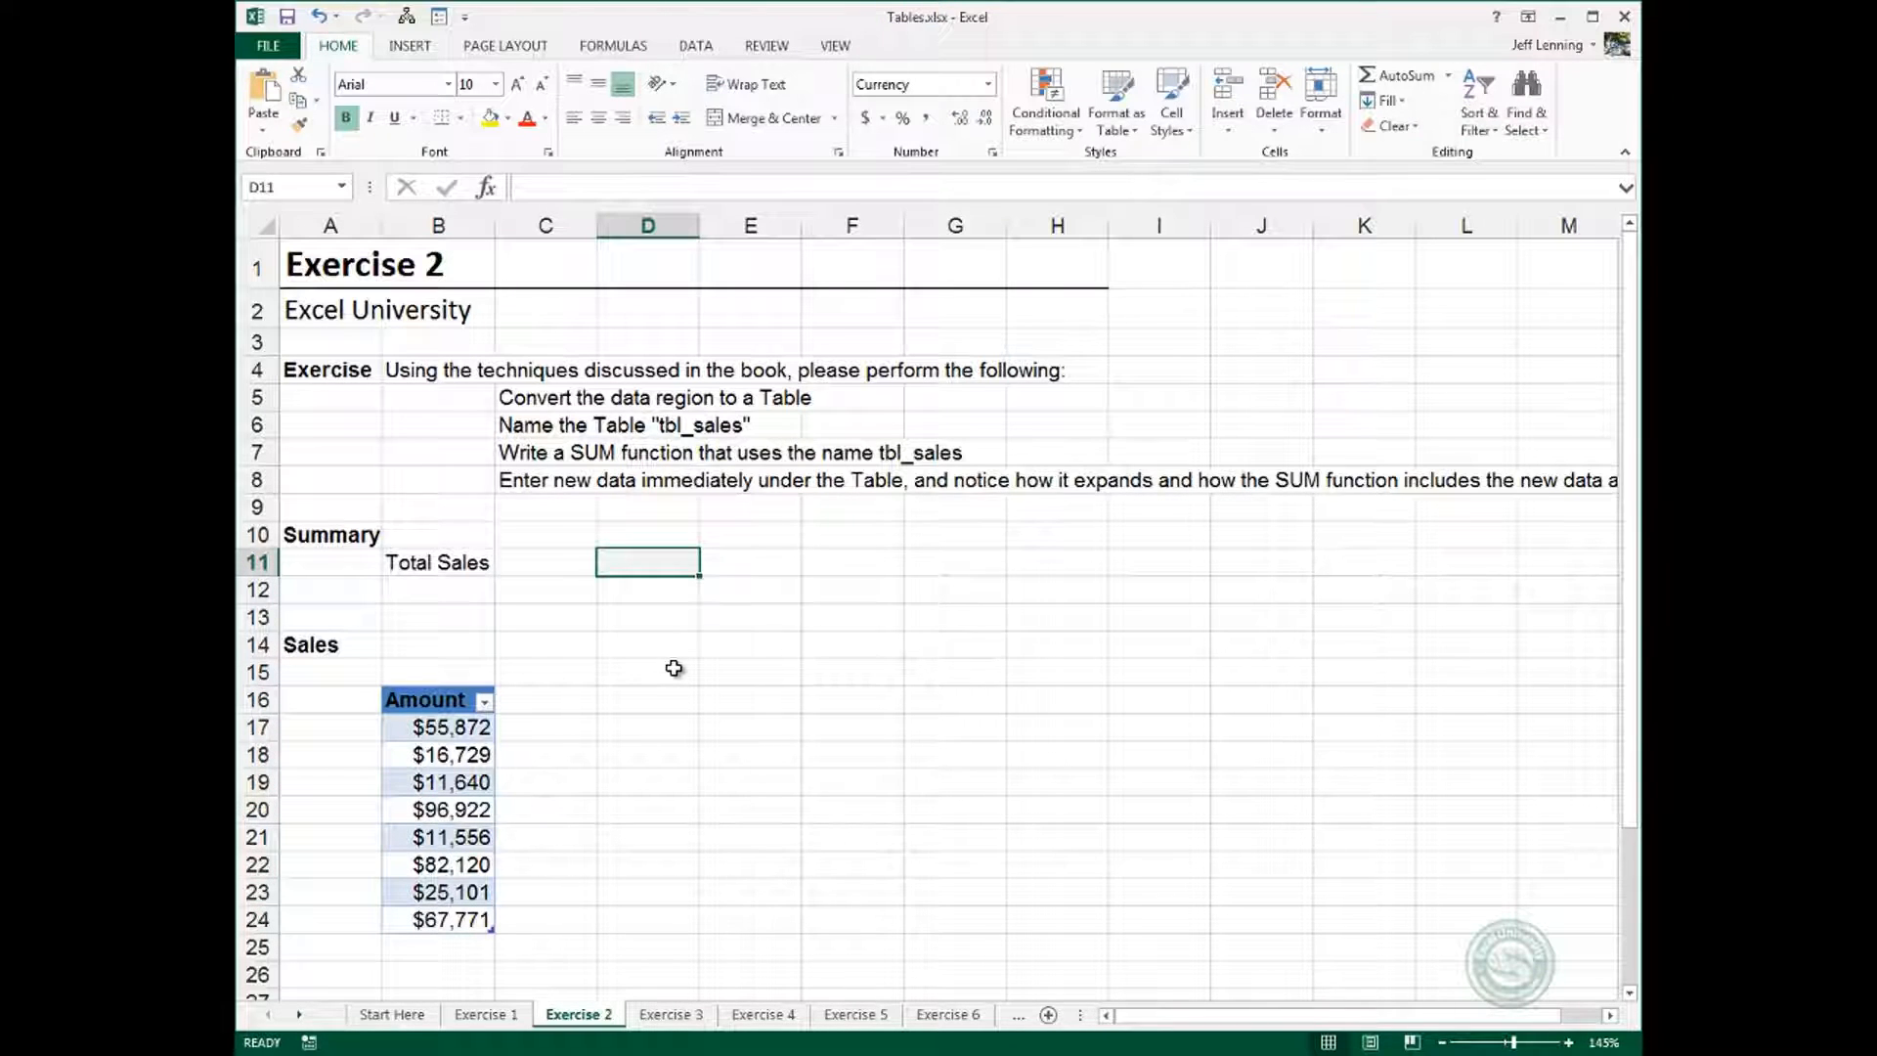
type("=sum(")
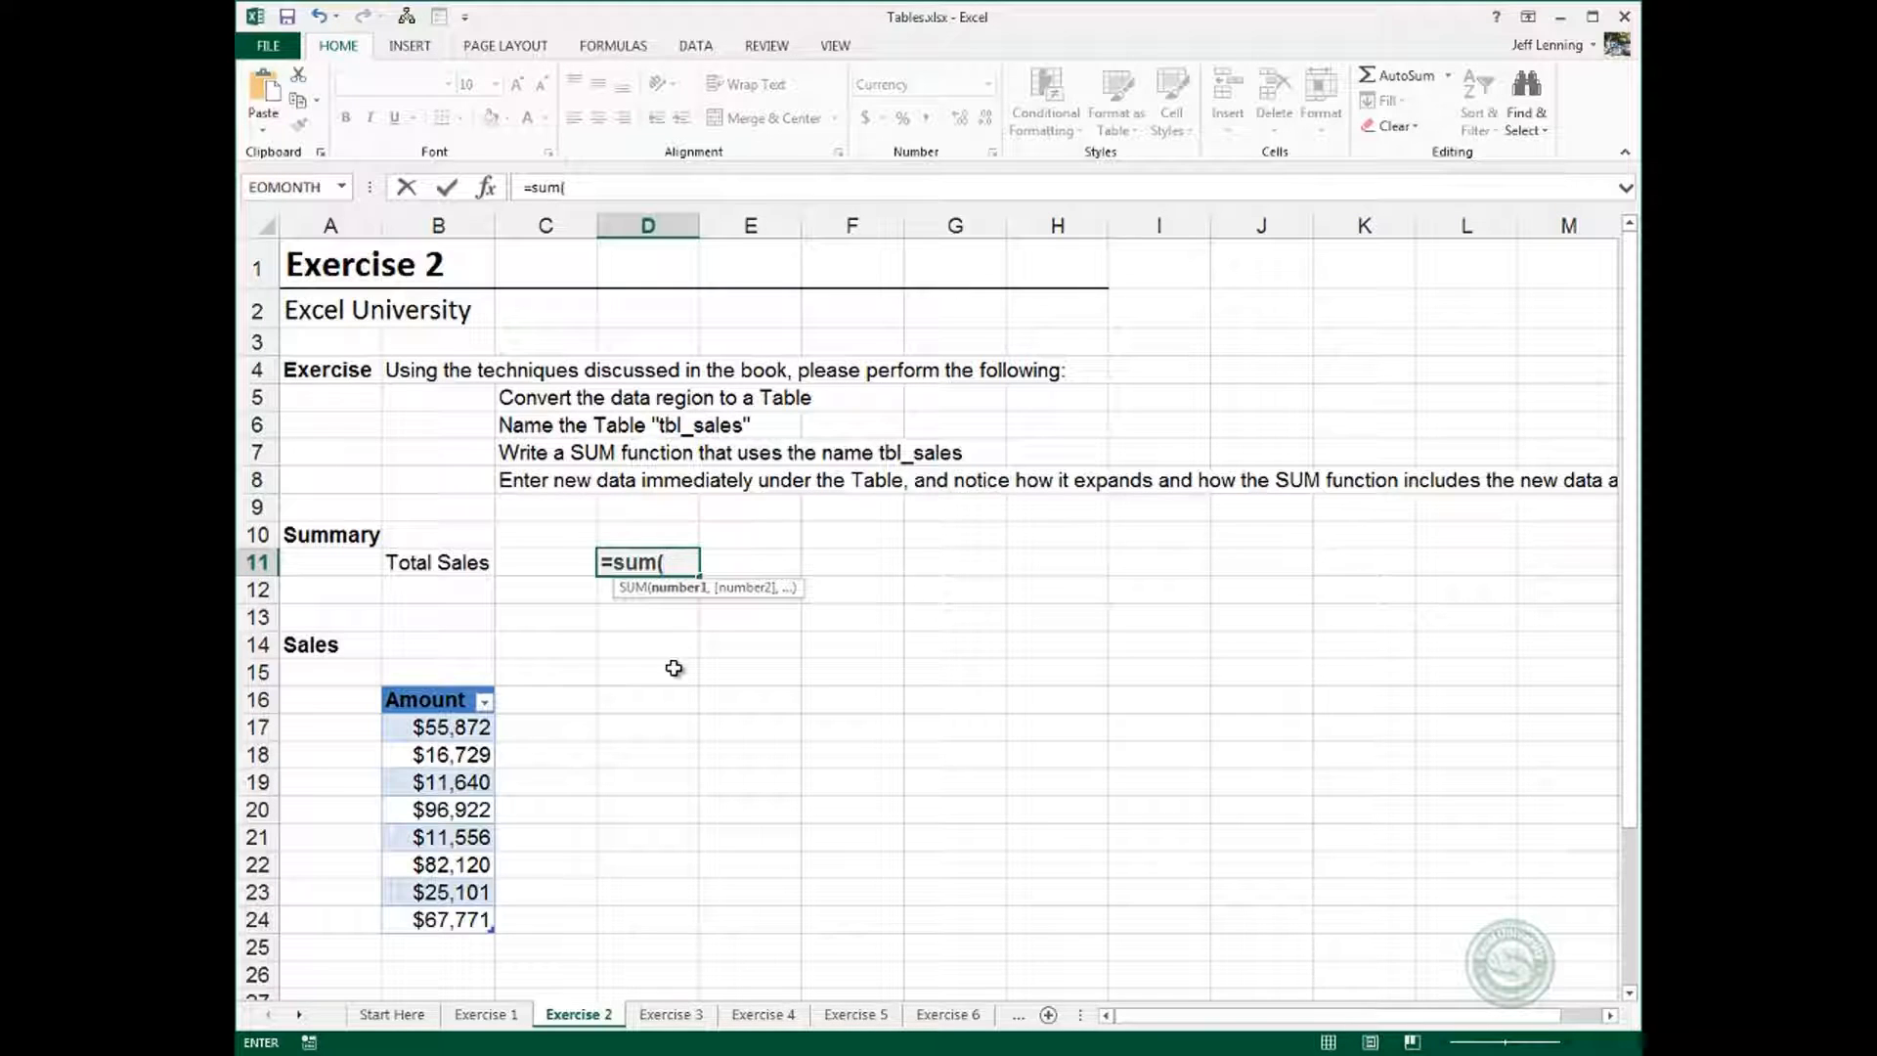
type("tbl")
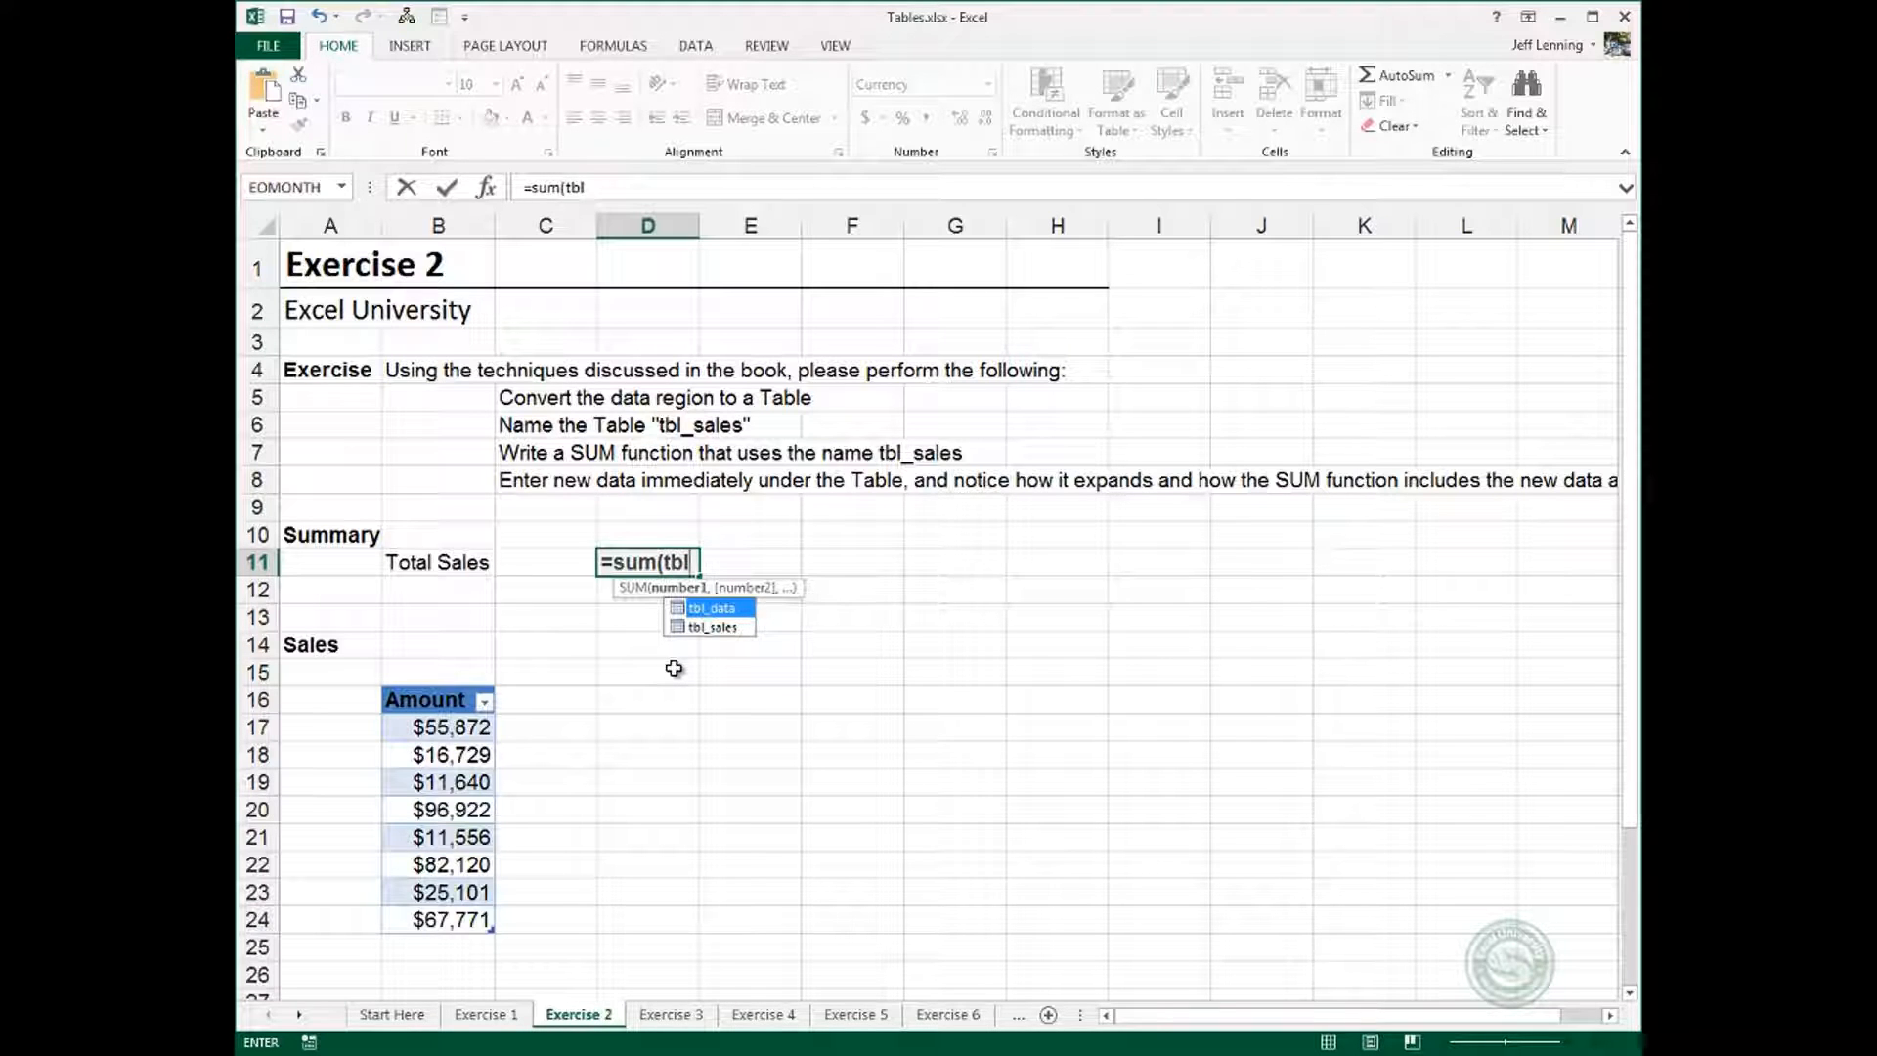
key("Down")
key("Tab")
type(")")
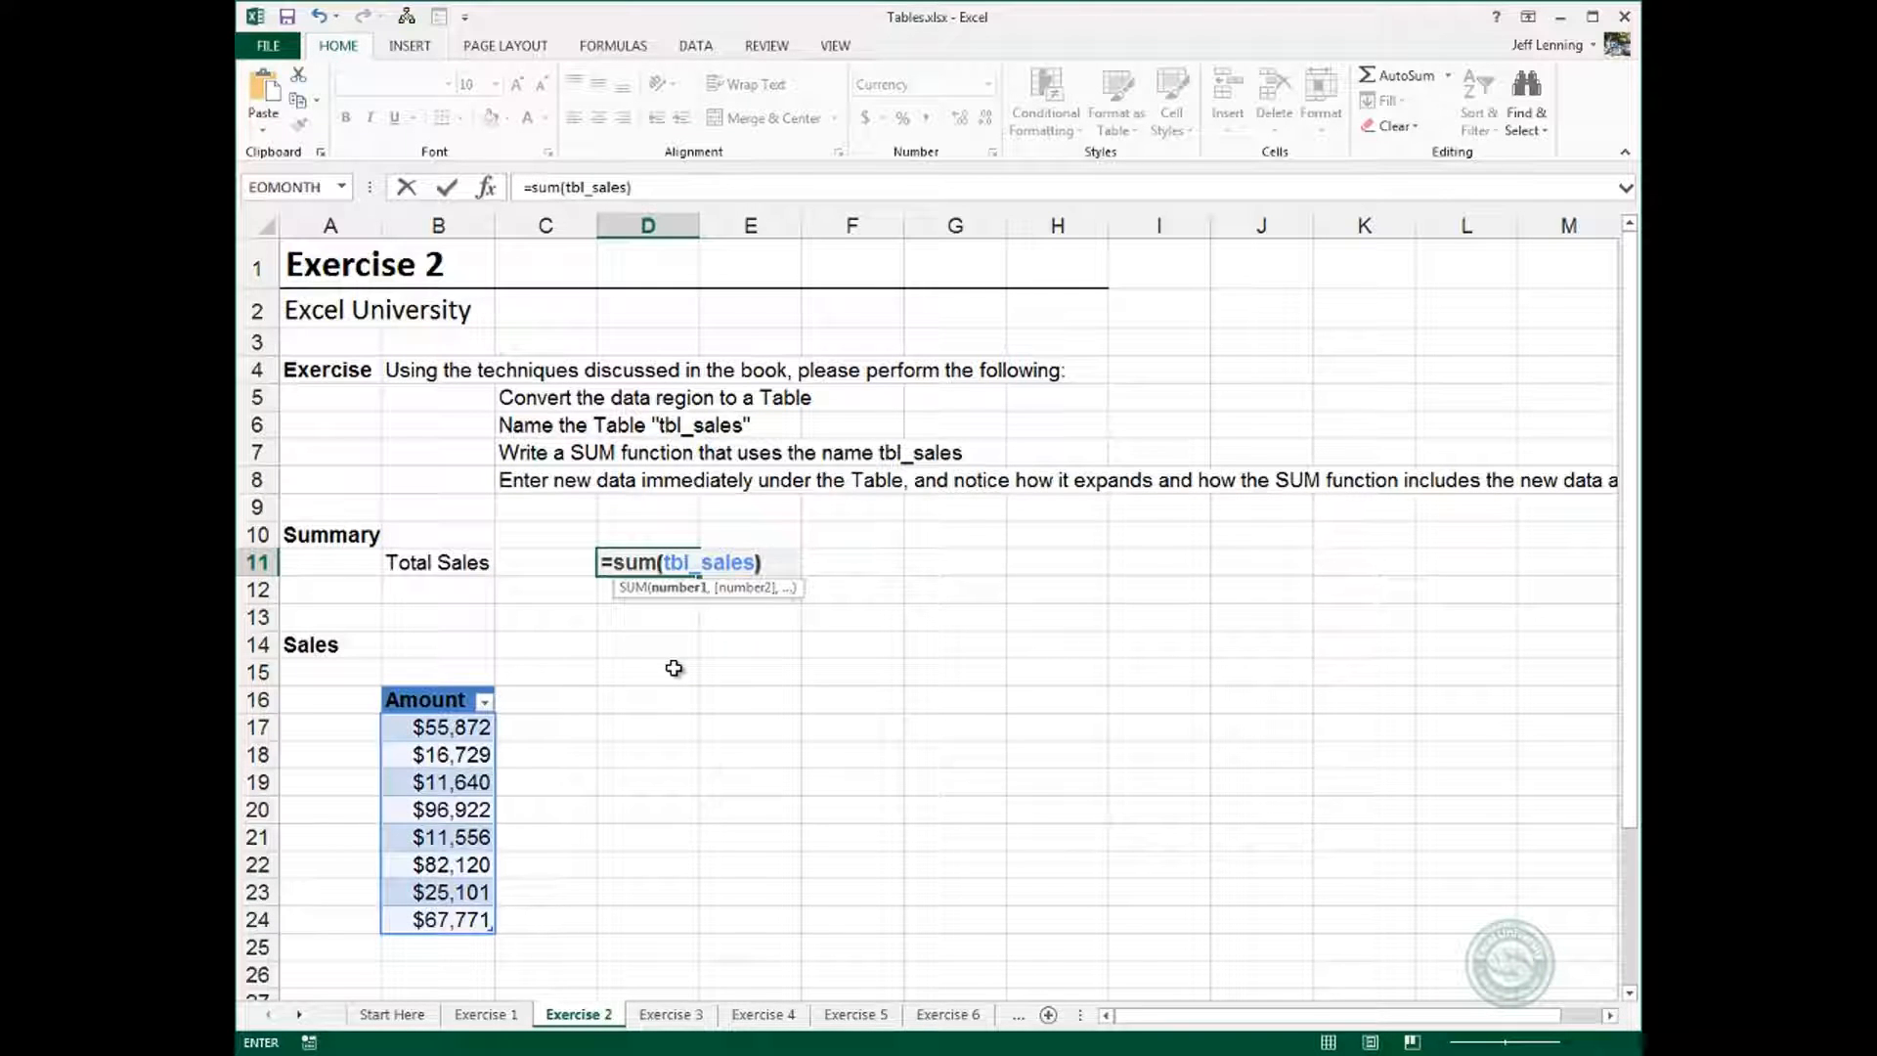
key("Return")
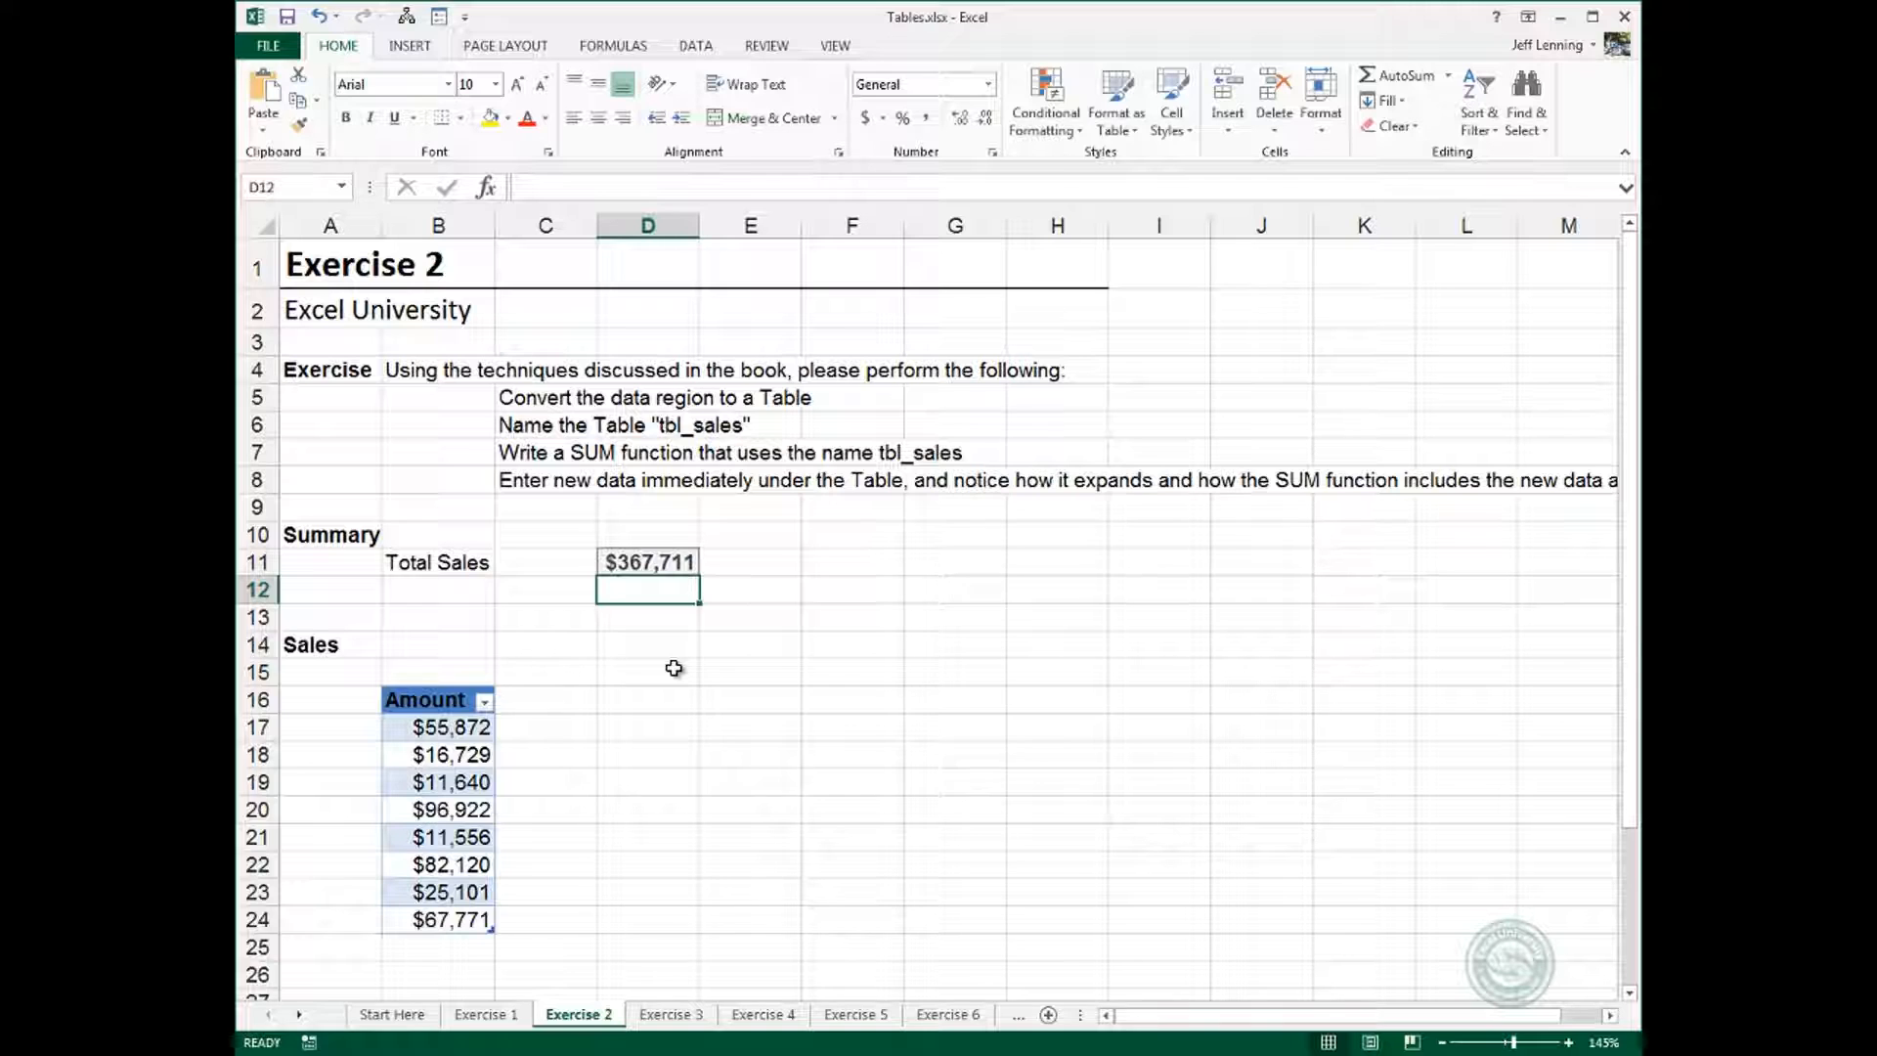
key("Up")
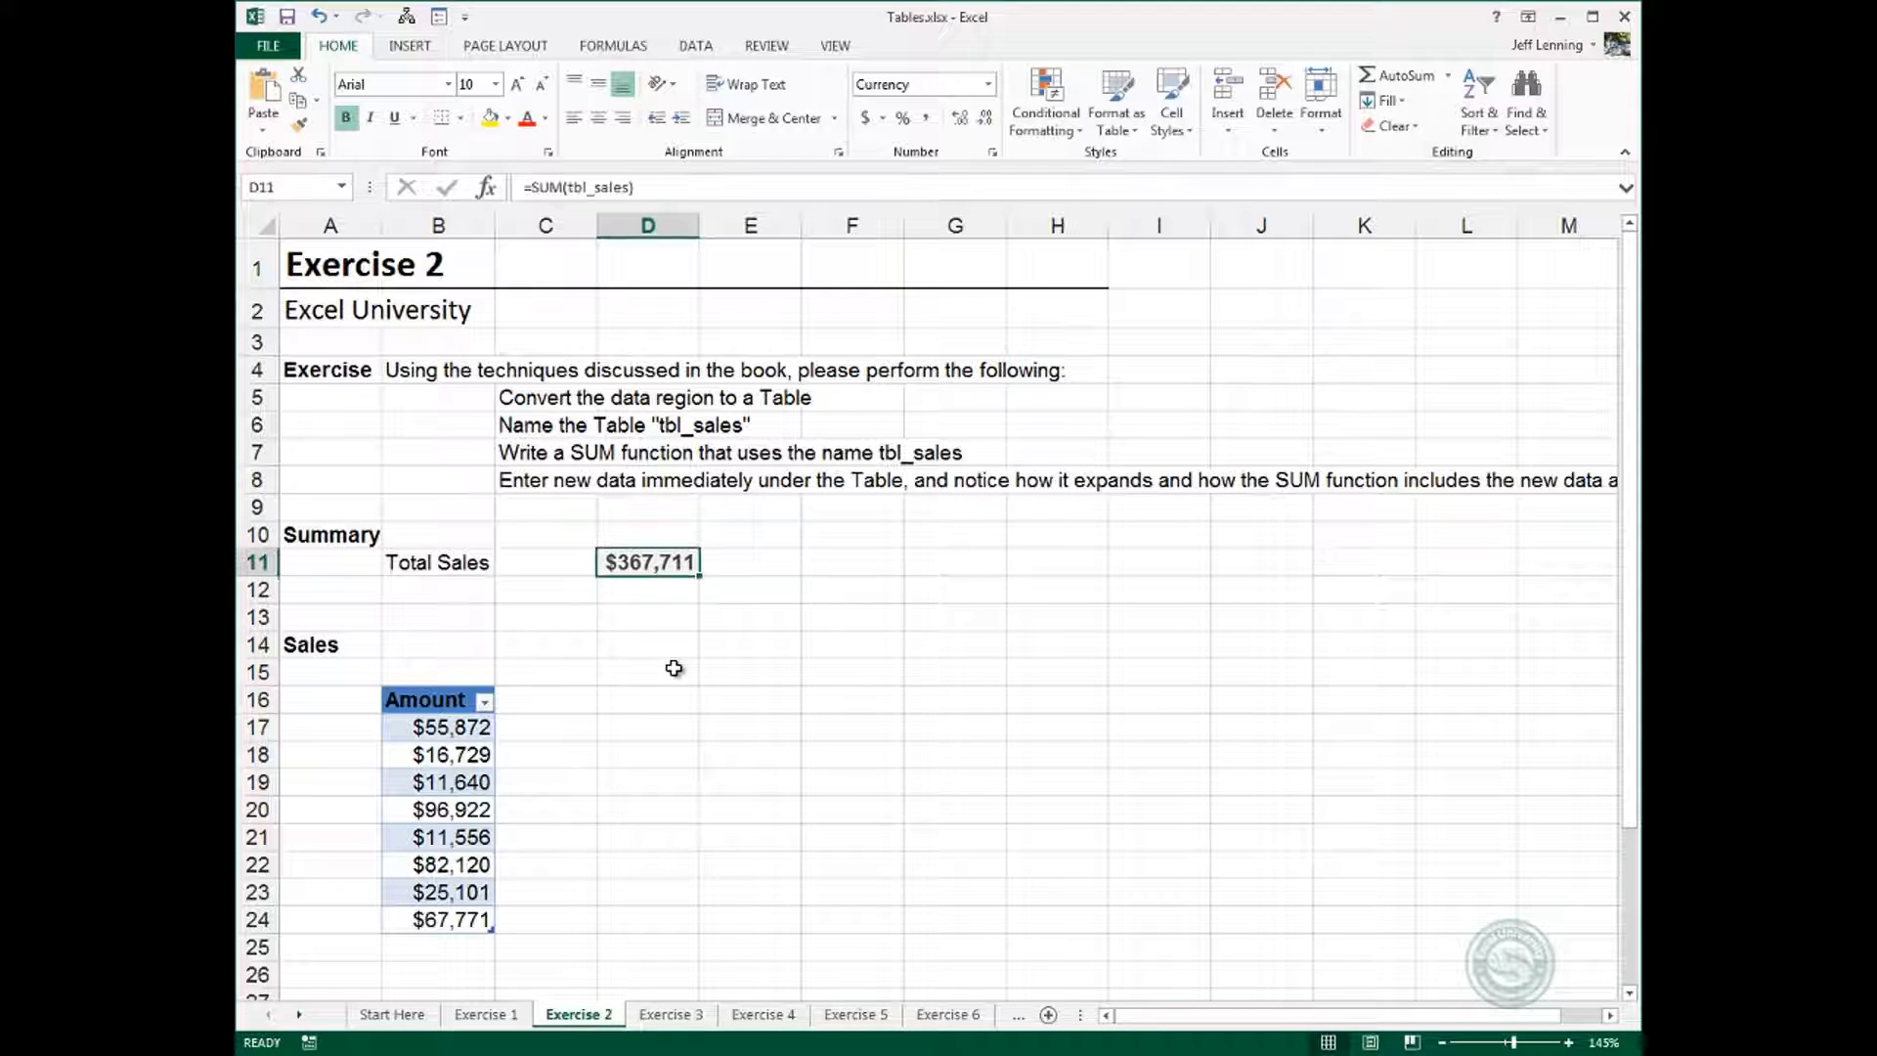
key("F2")
key("Escape")
Add a new sales amount of 50000 in B25, directly under the last row of tbl_sales.
key("Left")
key("Left")
key("ctrl+Down")
key("ctrl+Down")
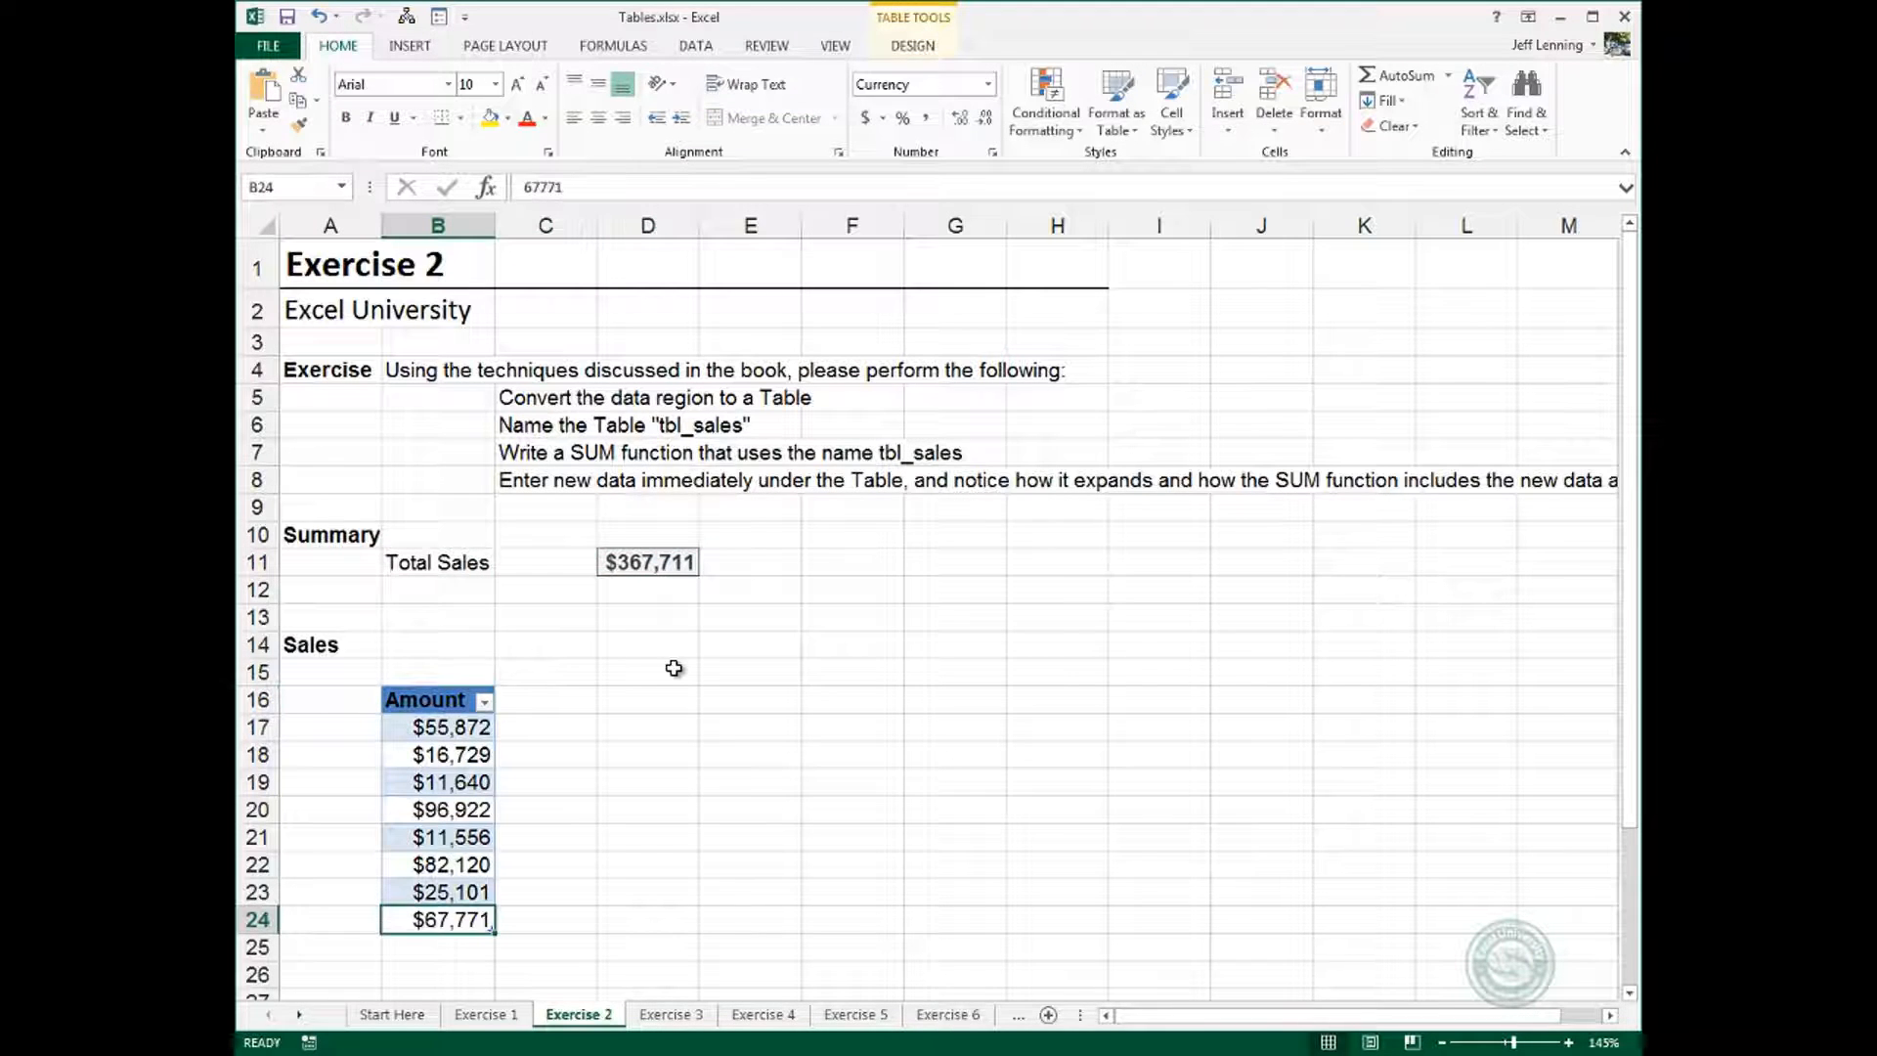
key("Down")
type("50000")
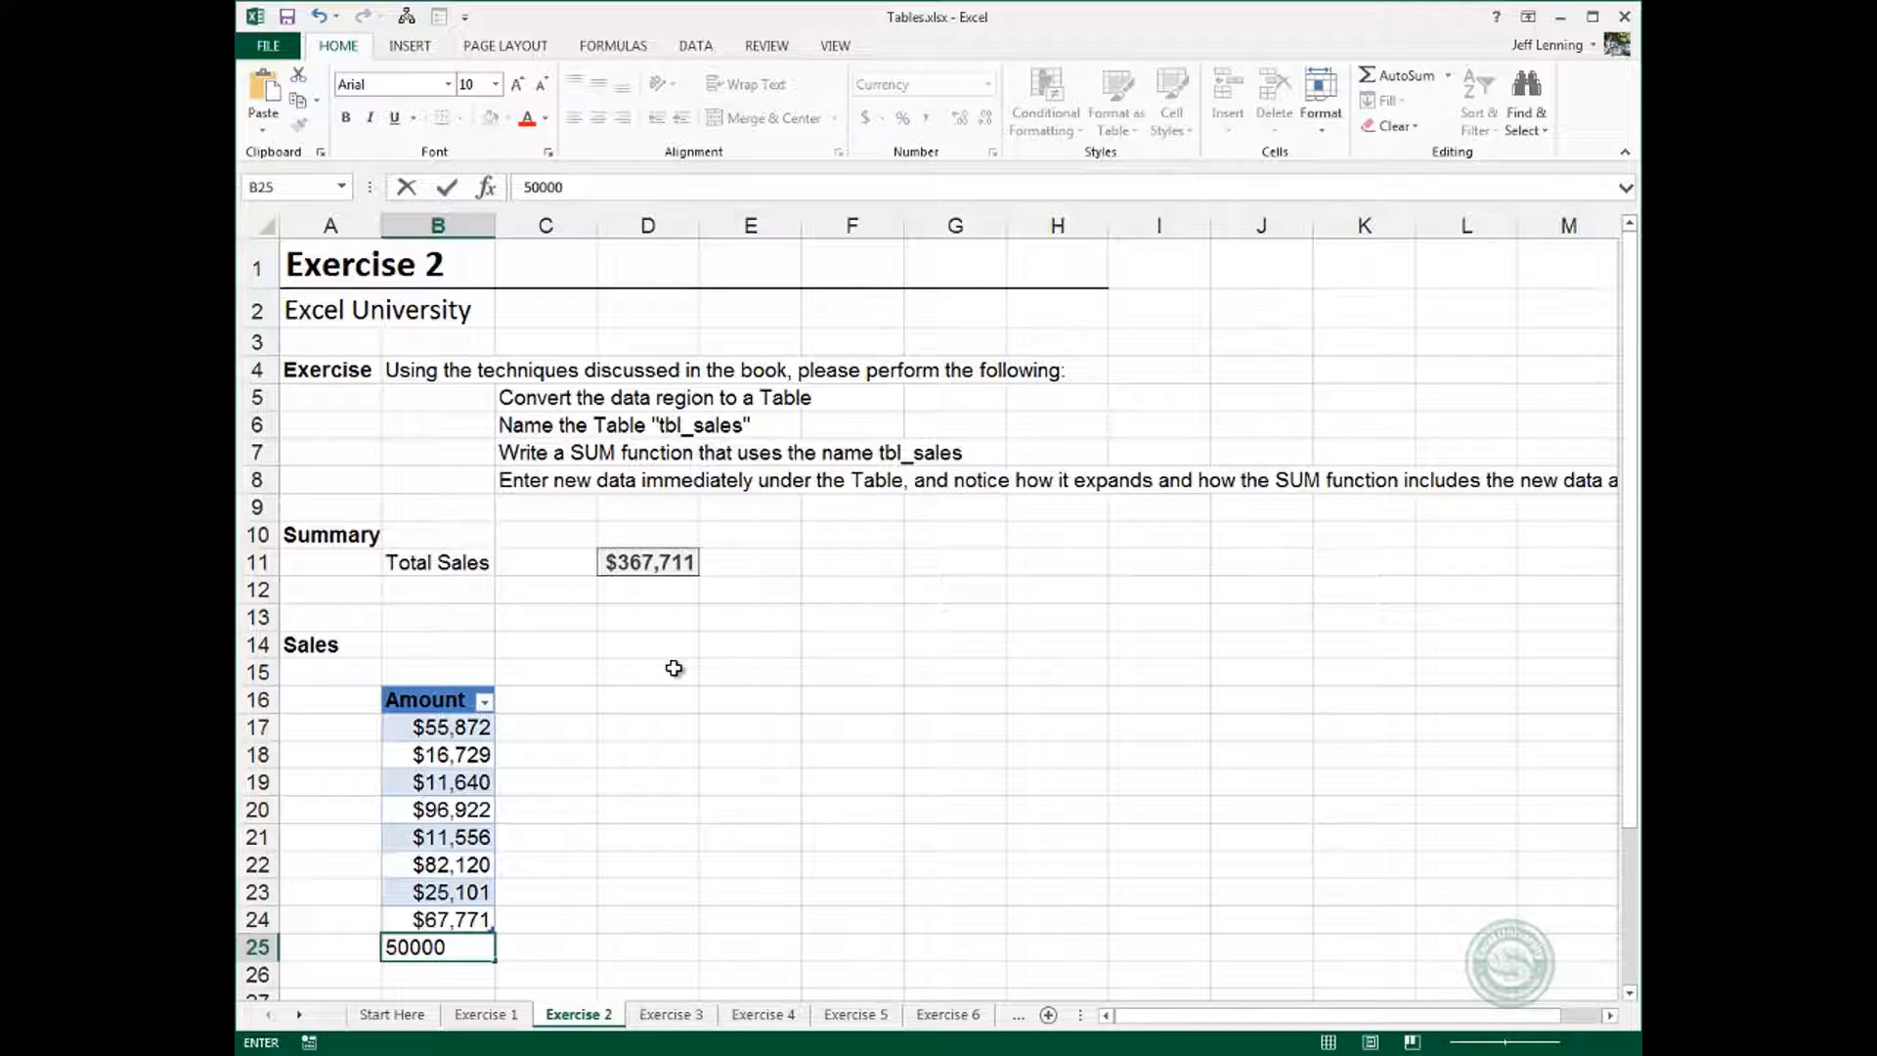
key("Return")
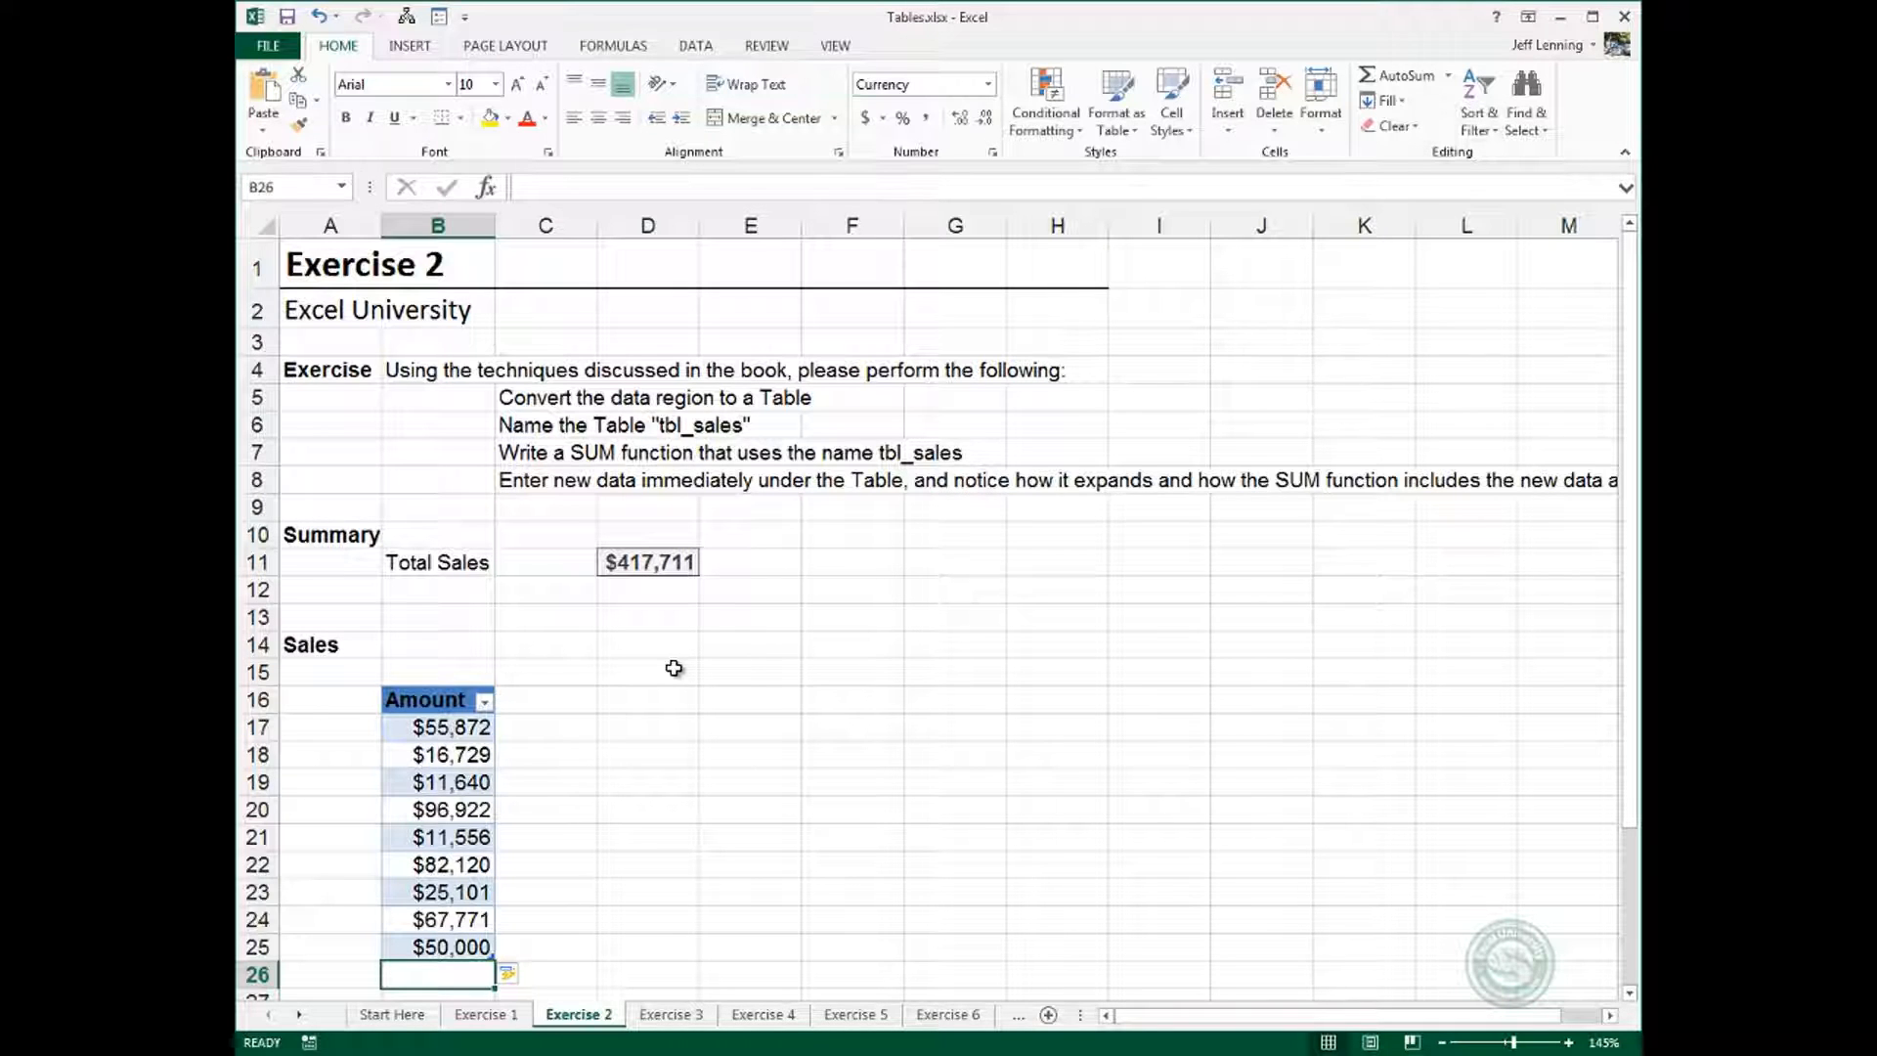
Examine the Total Sales formula in D11 to check which cells the tbl_sales reference covers.
key("Right")
key("Right")
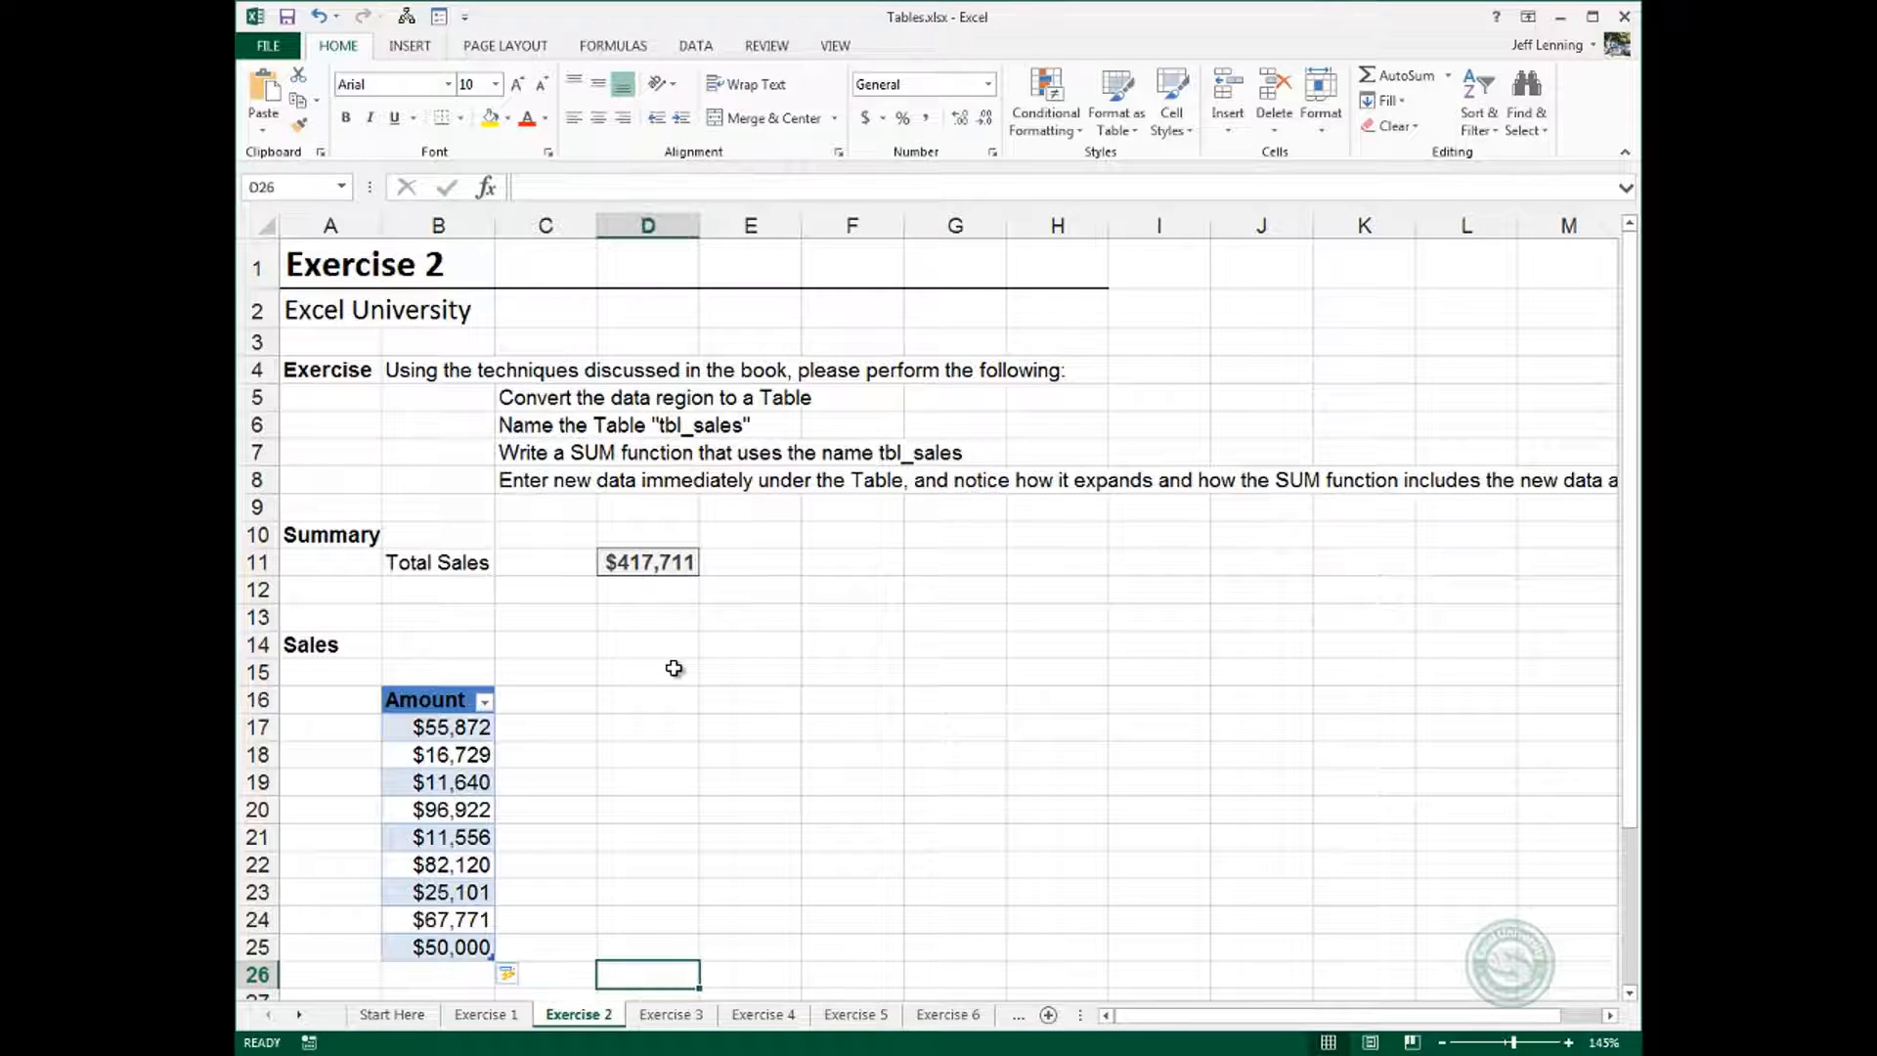
key("ctrl+Up")
key("F2")
key("Escape")
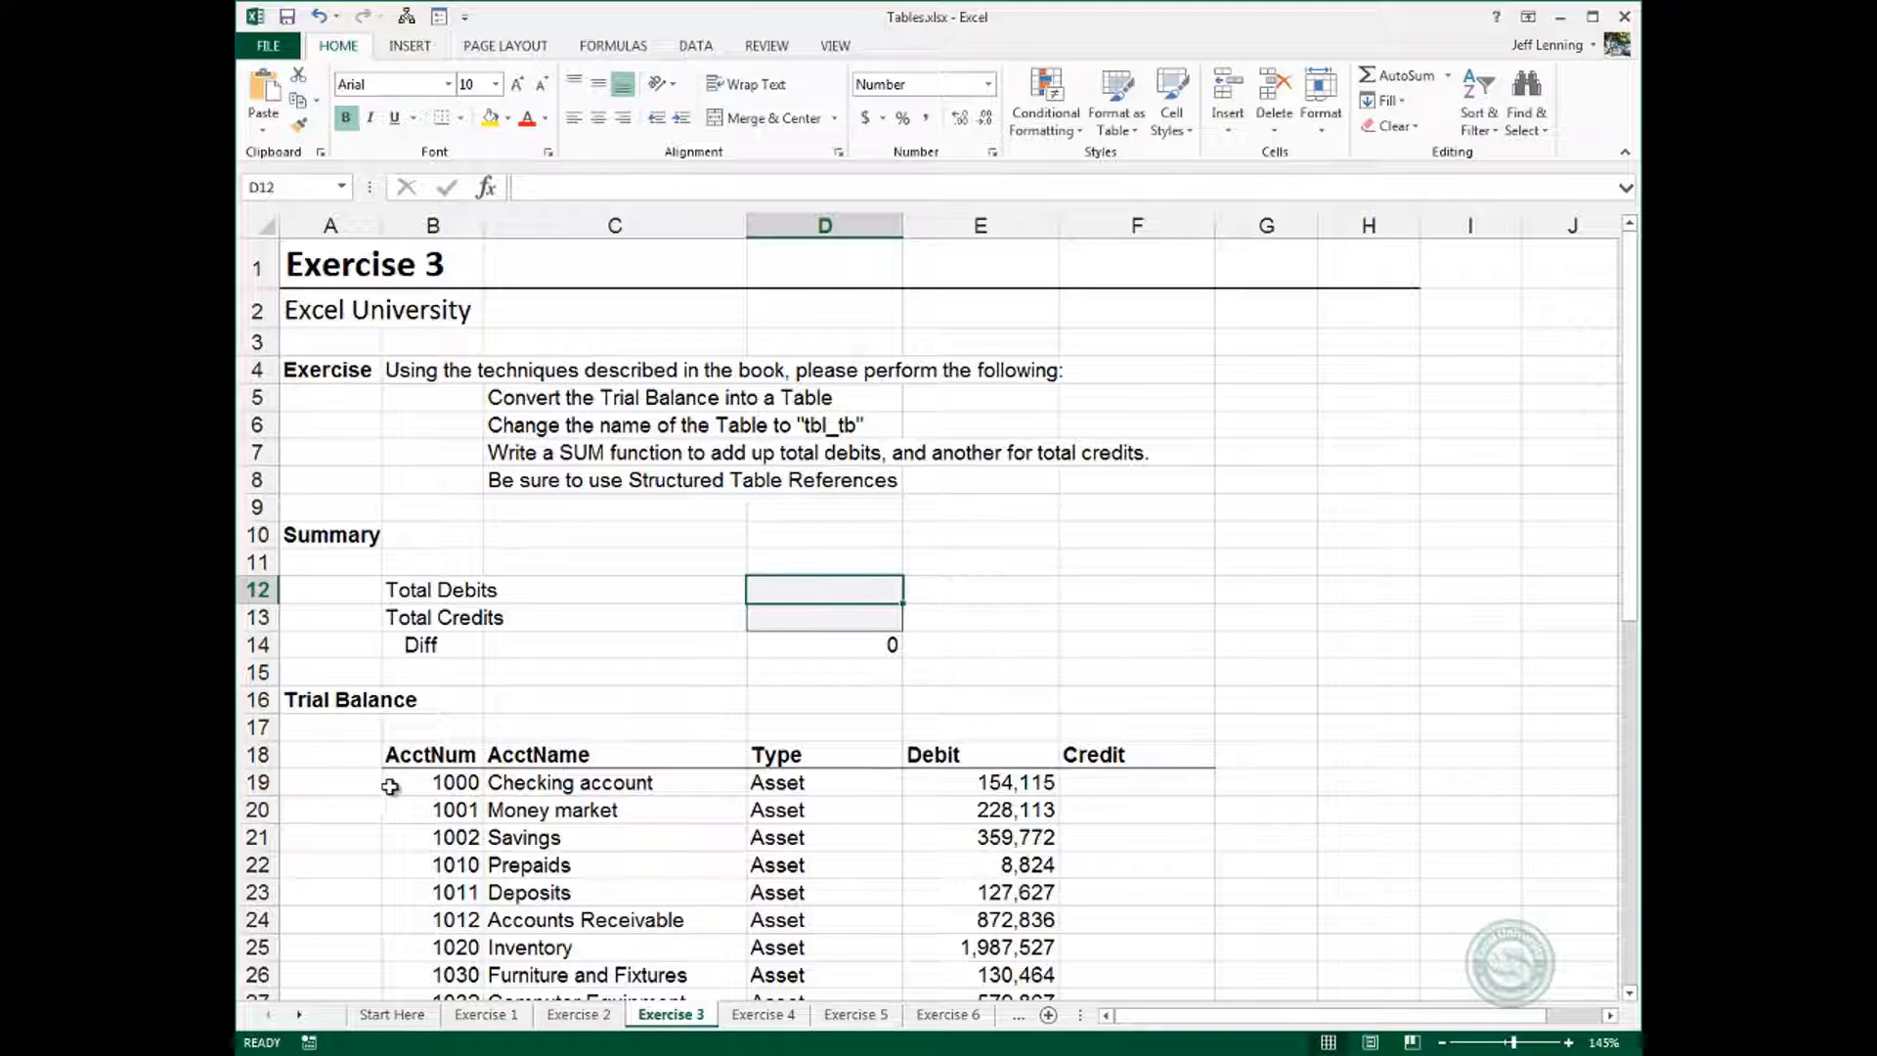
On the Exercise 3 sheet, convert the trial balance in B18:F50 into a table with headers.
left_click(435, 789)
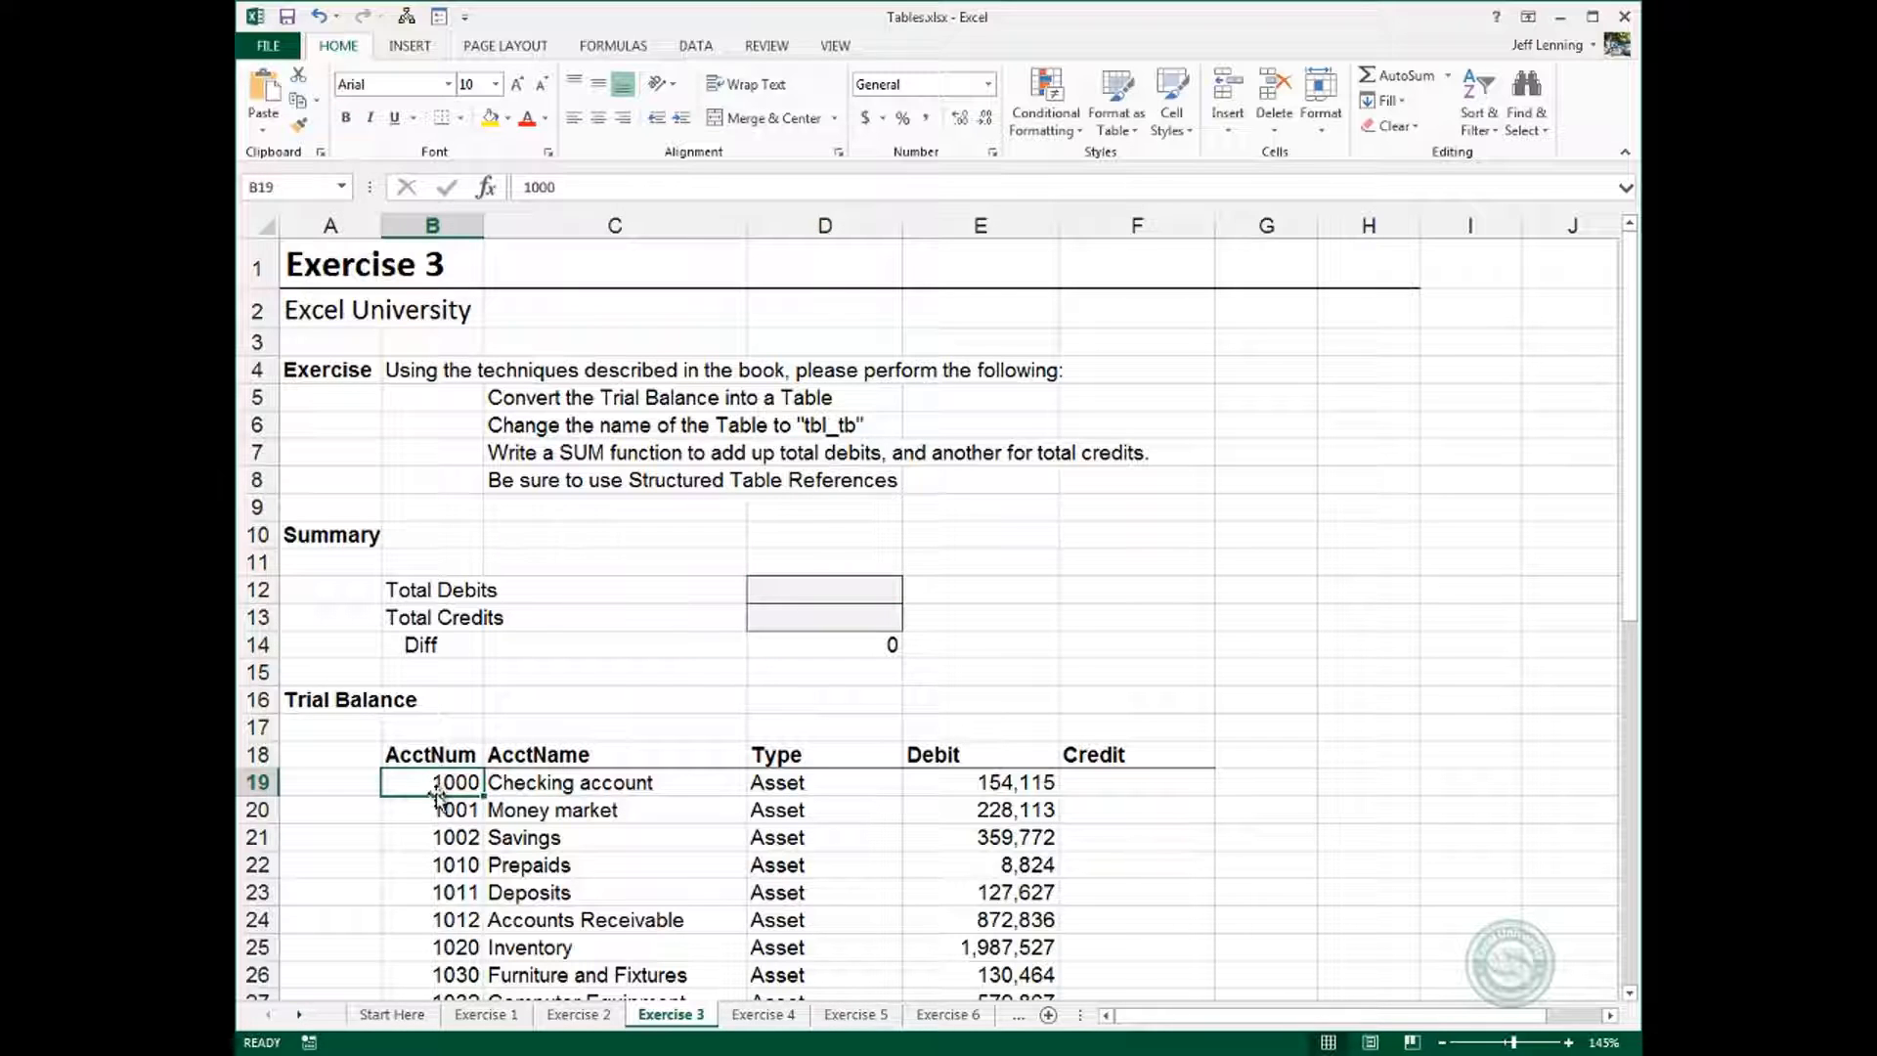
key("ctrl+t")
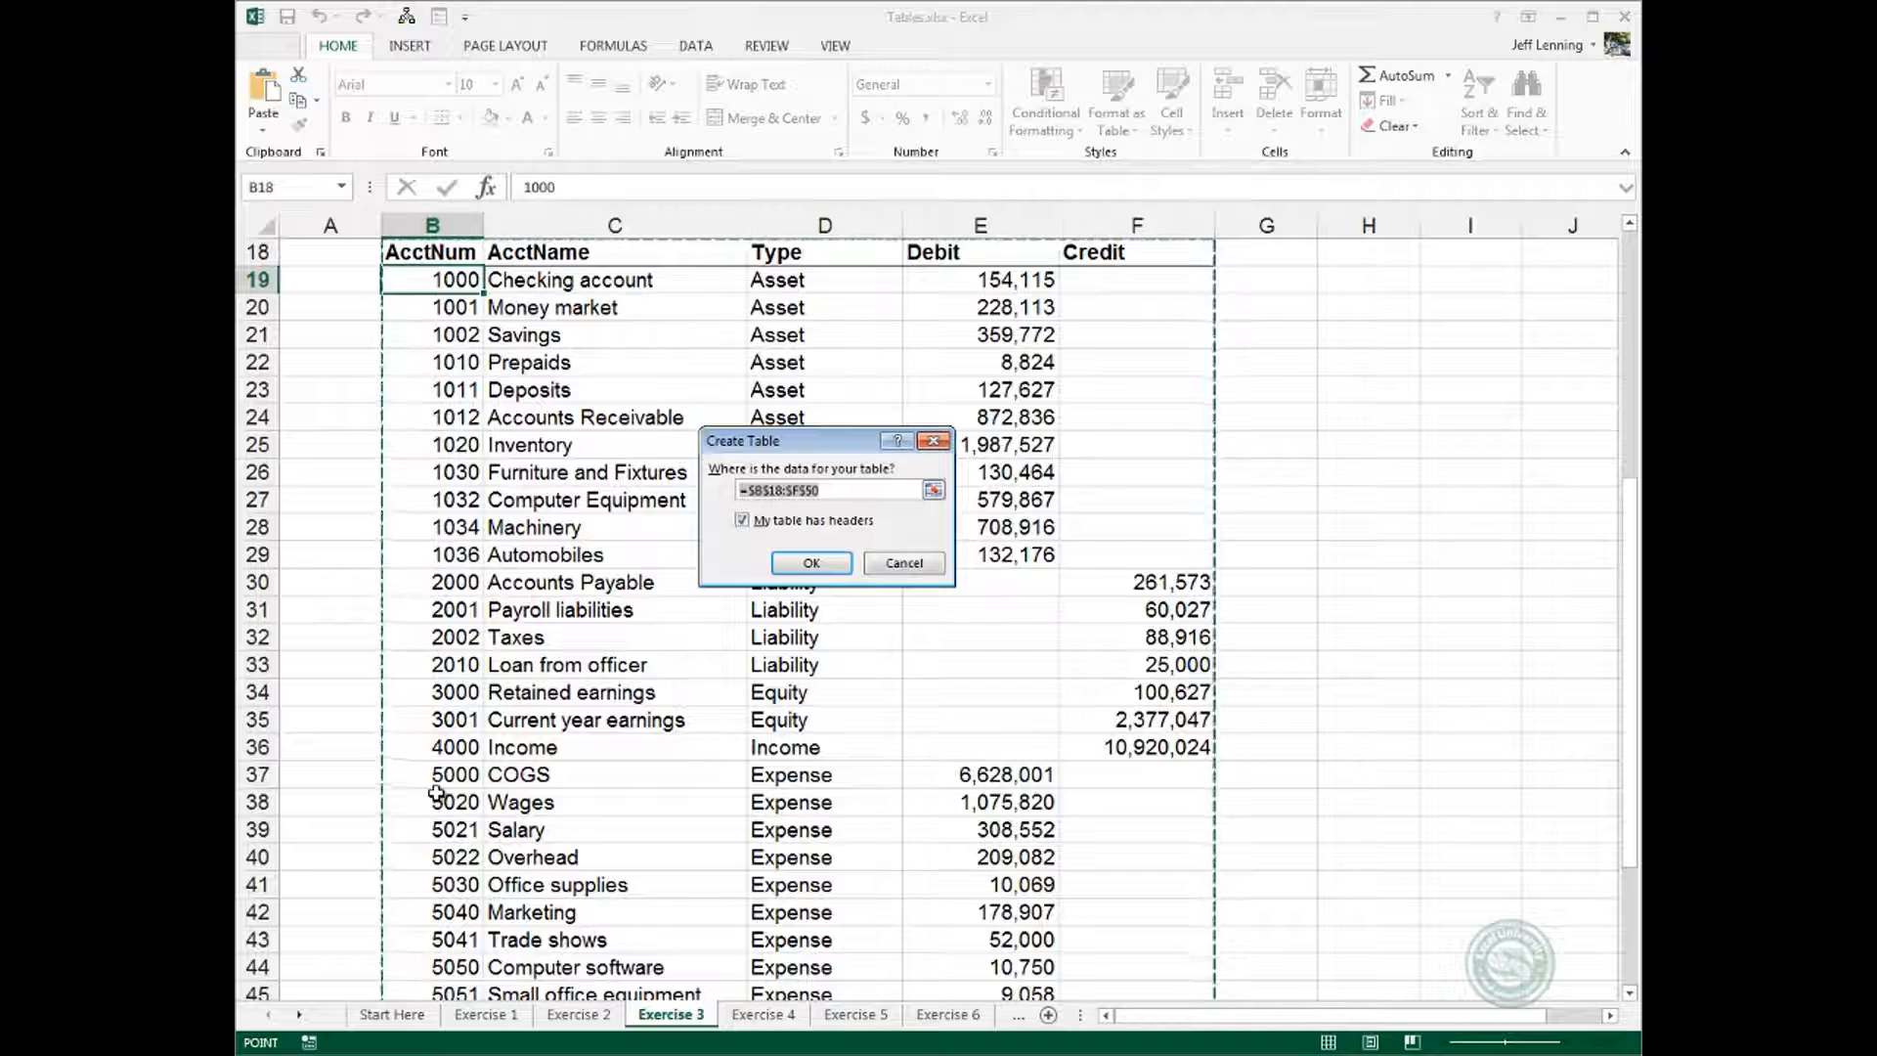
key("Return")
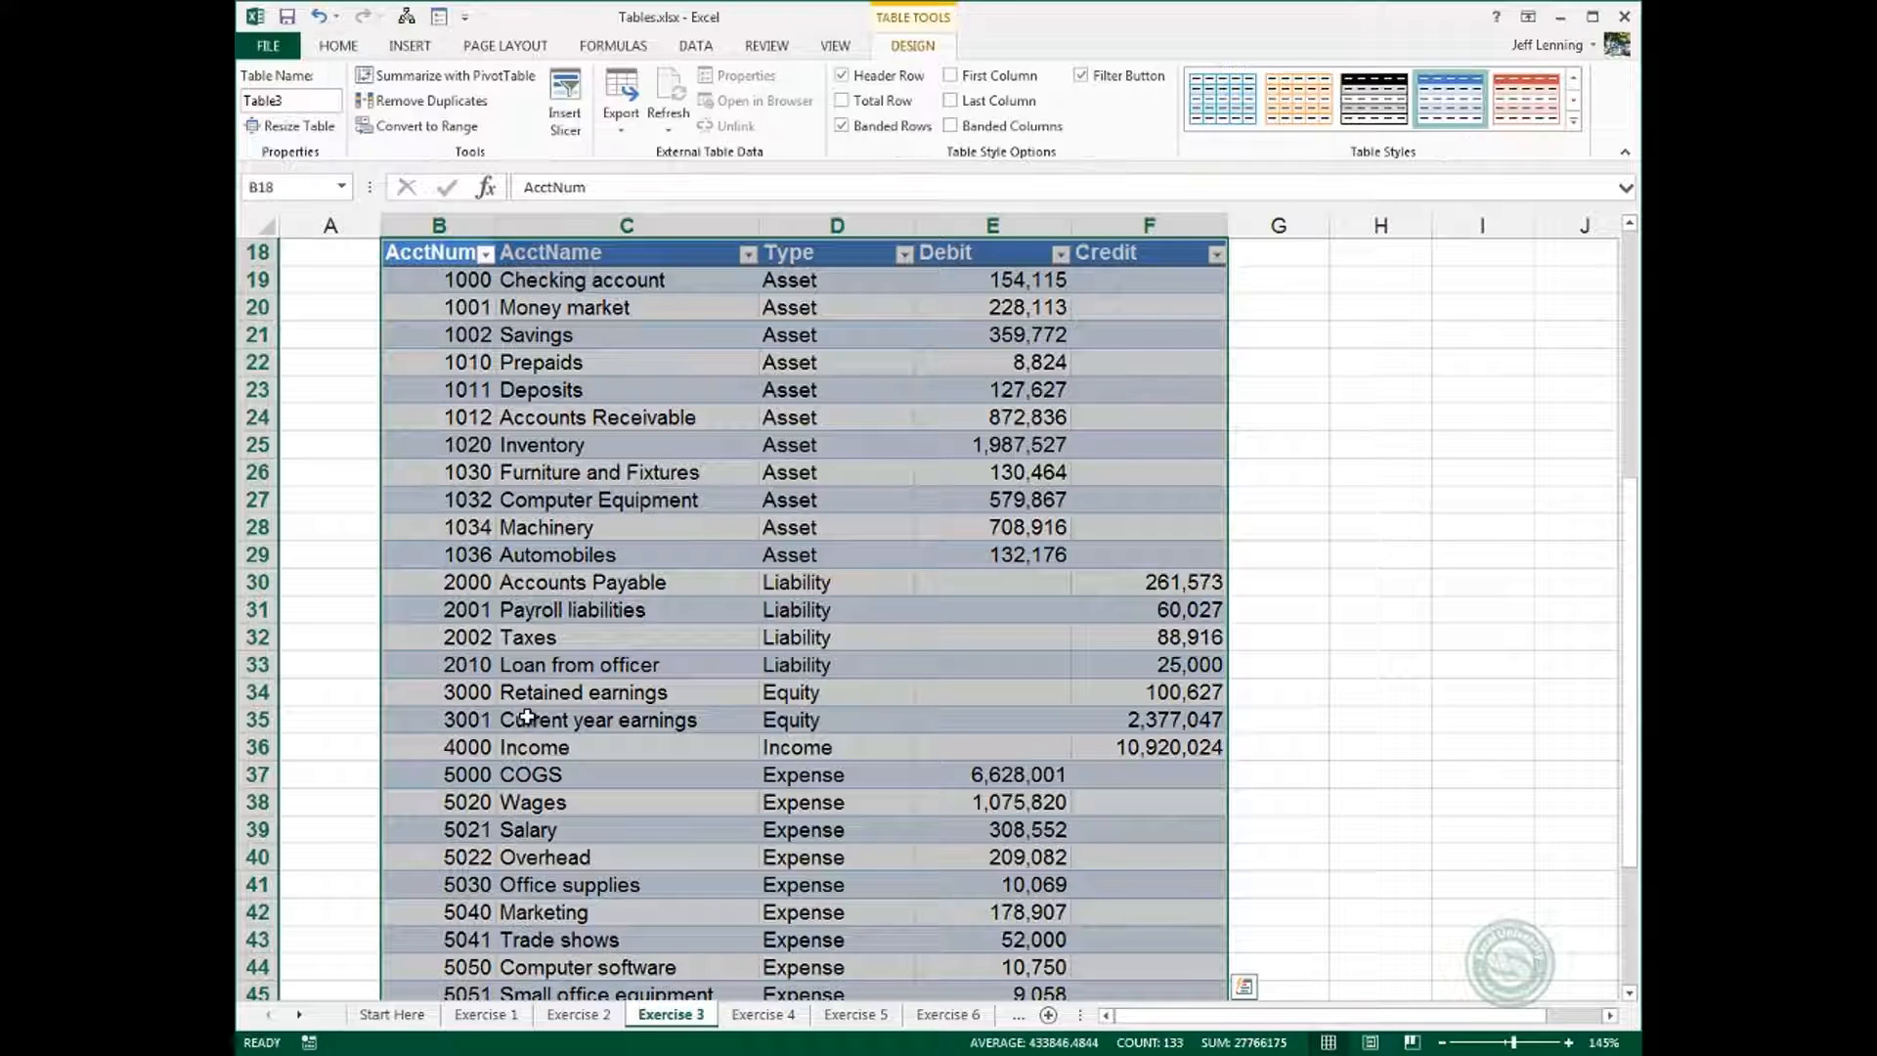
Rename the trial balance table on the Exercise 3 sheet to tbl_tb.
scroll(528, 716, "up", 4)
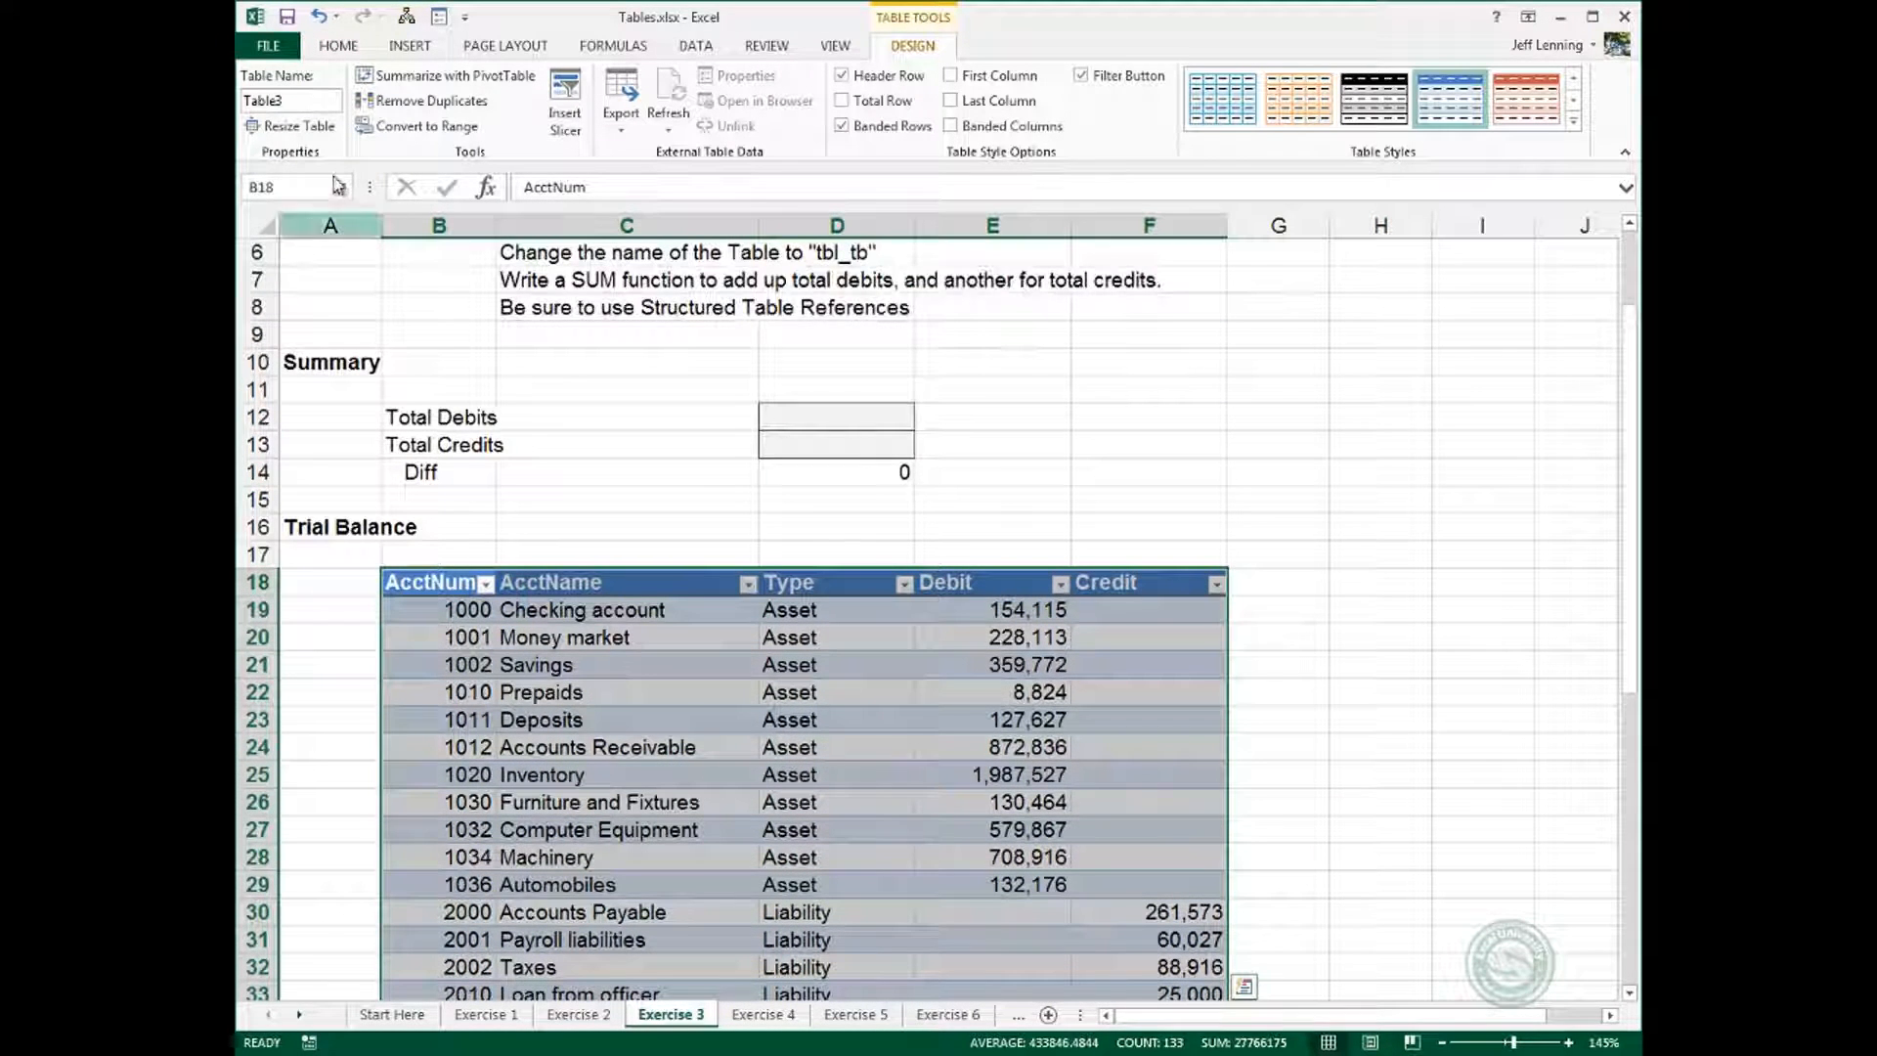
left_click(316, 101)
type("tbl_tb")
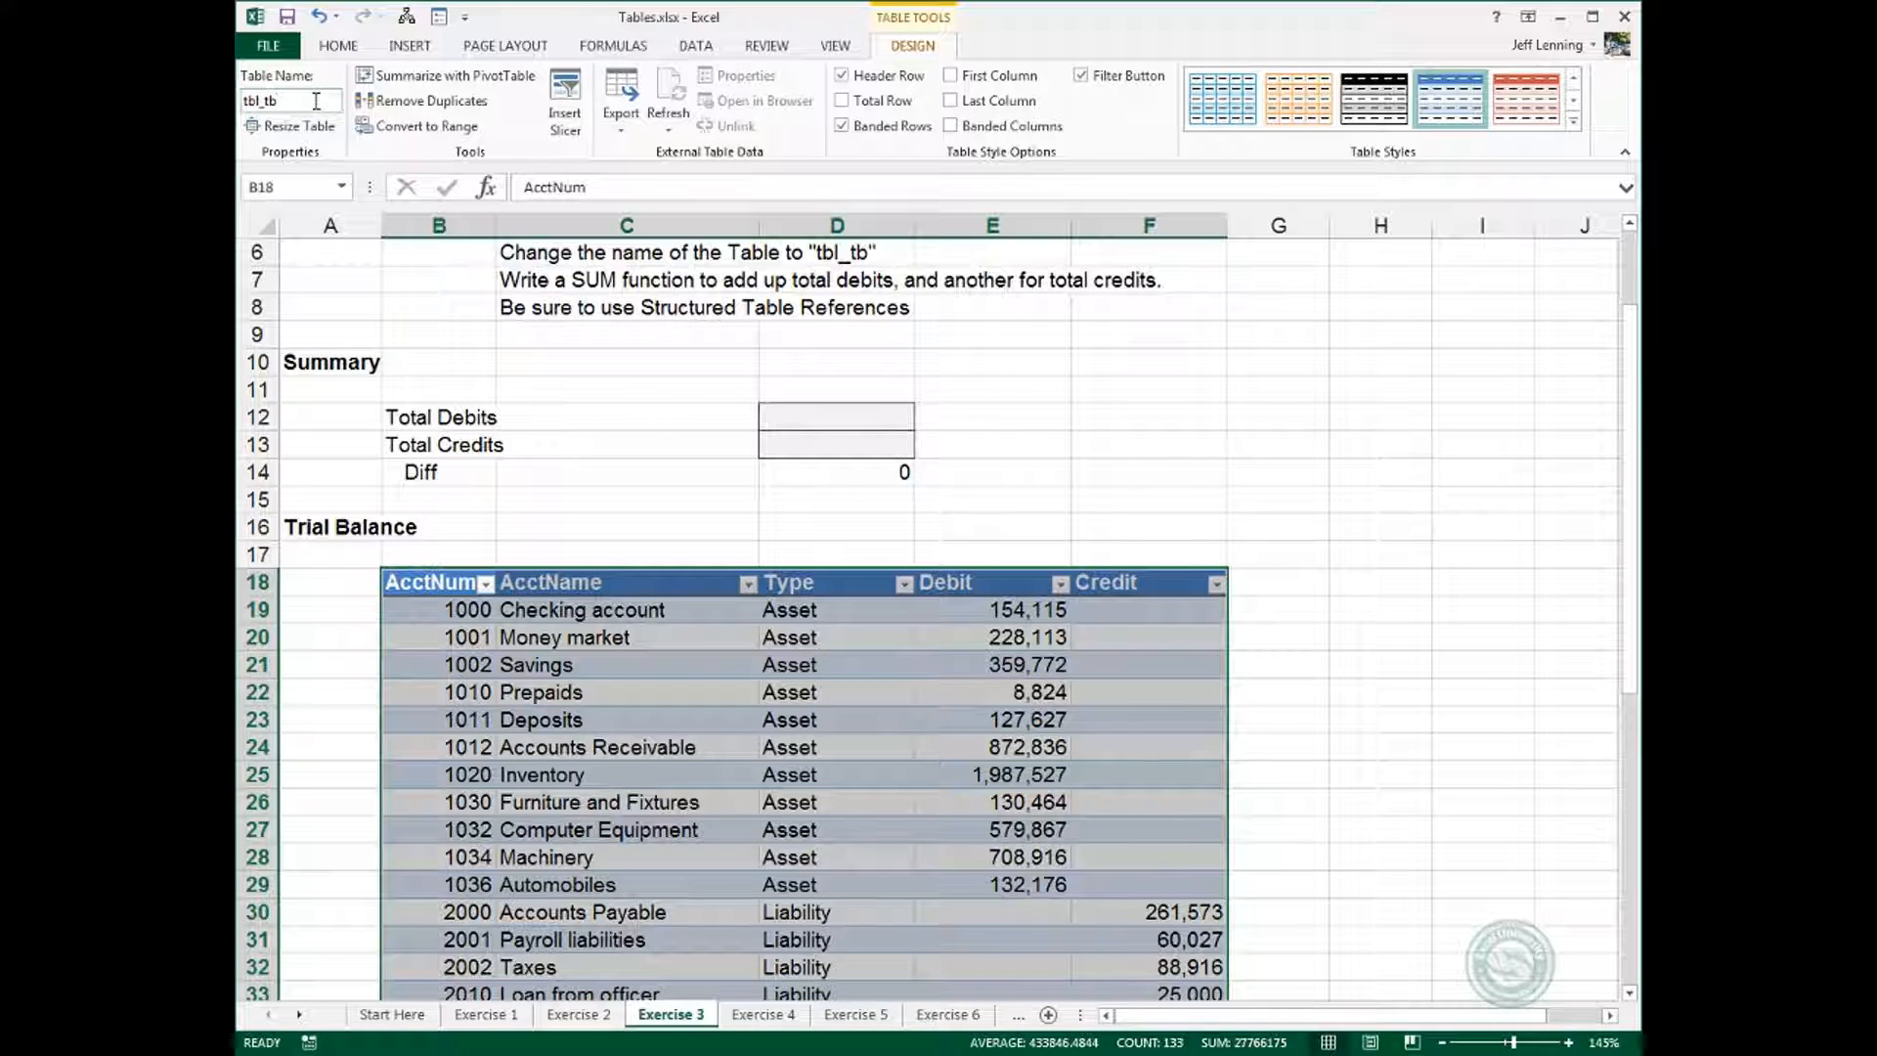
Enter the structured reference formula =SUM(tbl_tb[Debit]) in the Total Debits cell D12 and review it.
left_click(814, 416)
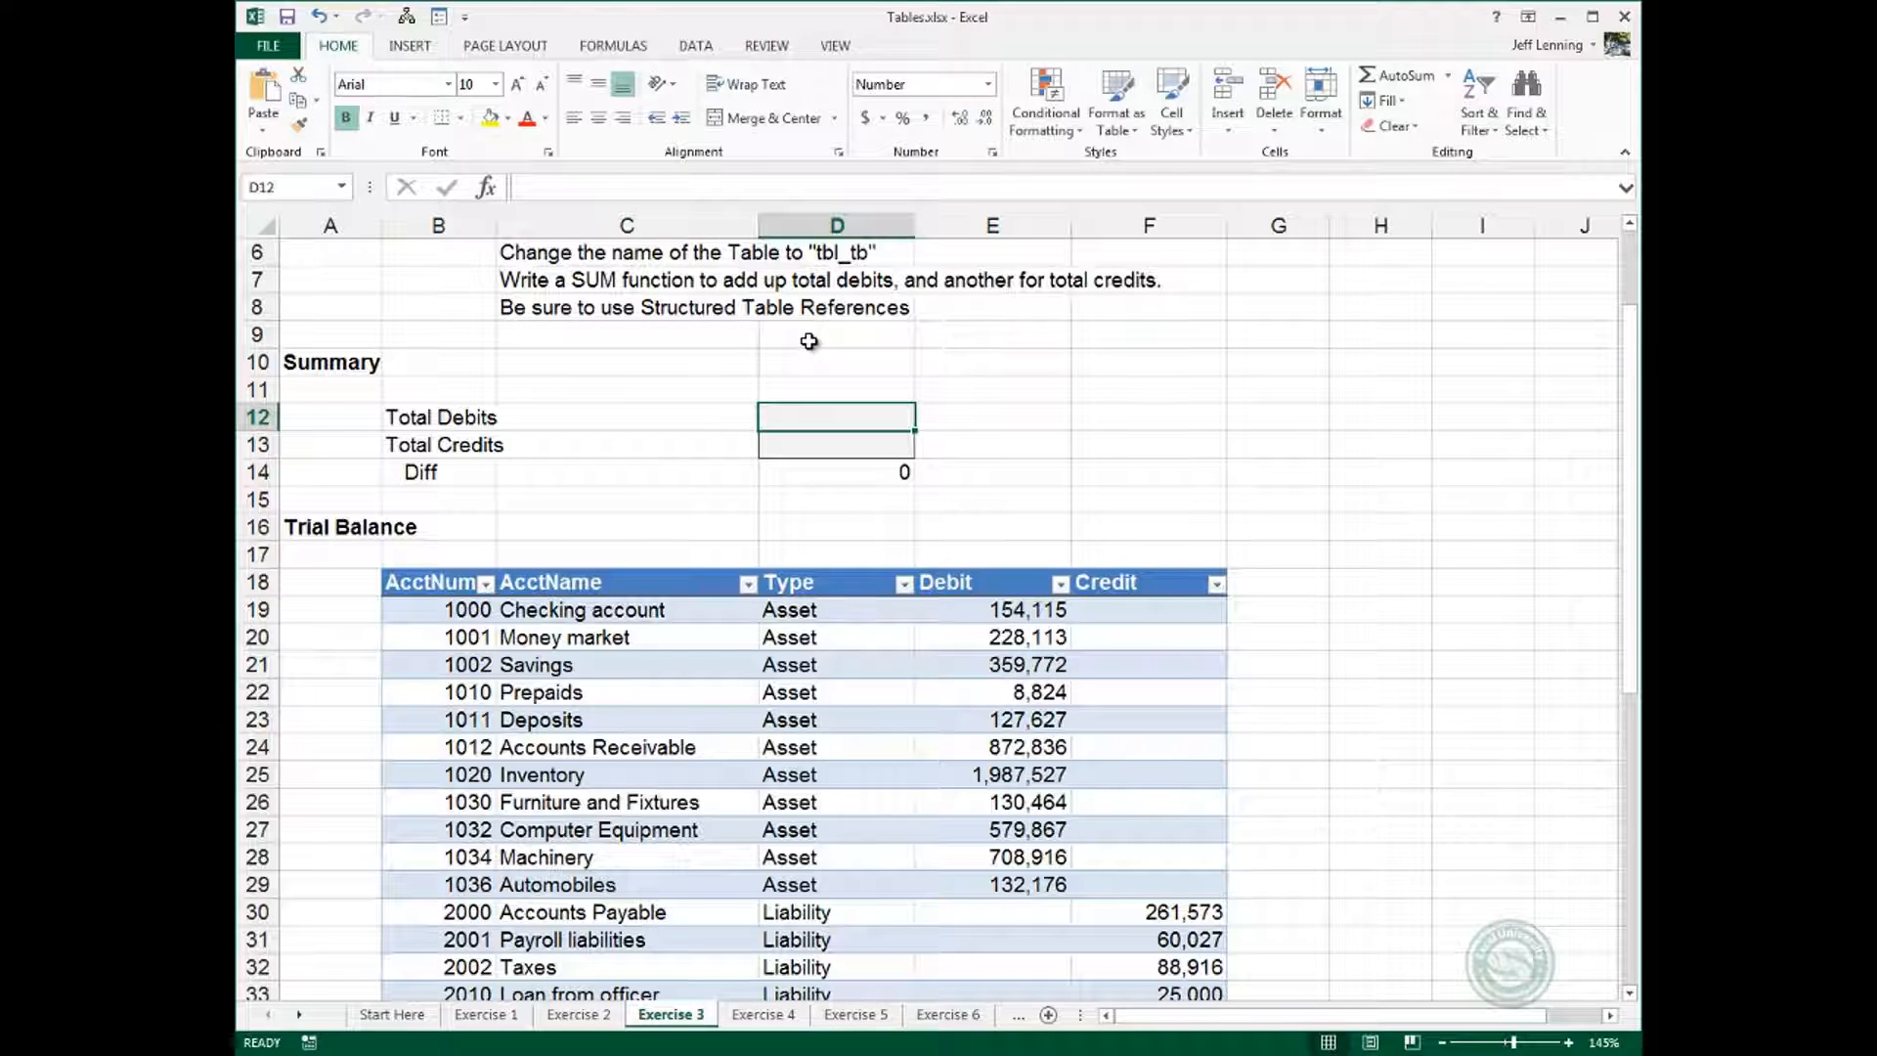
type("=sum")
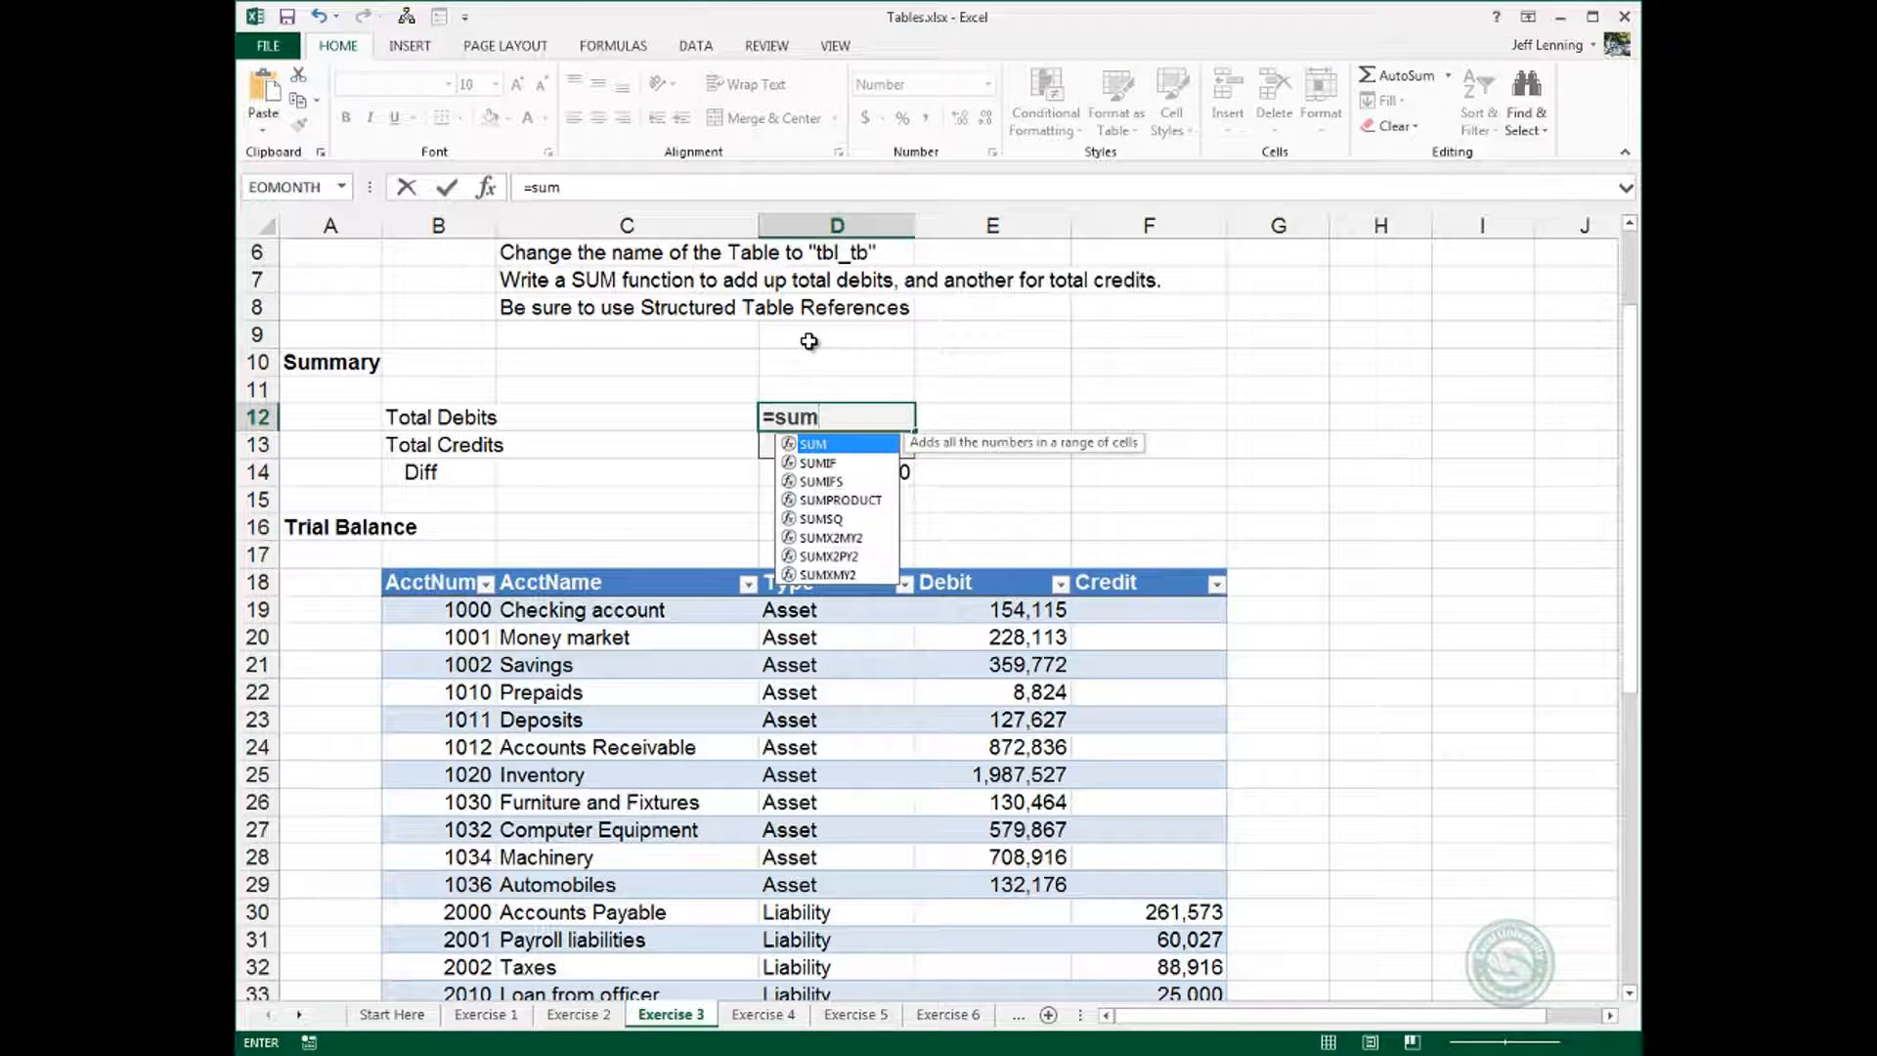
type("(")
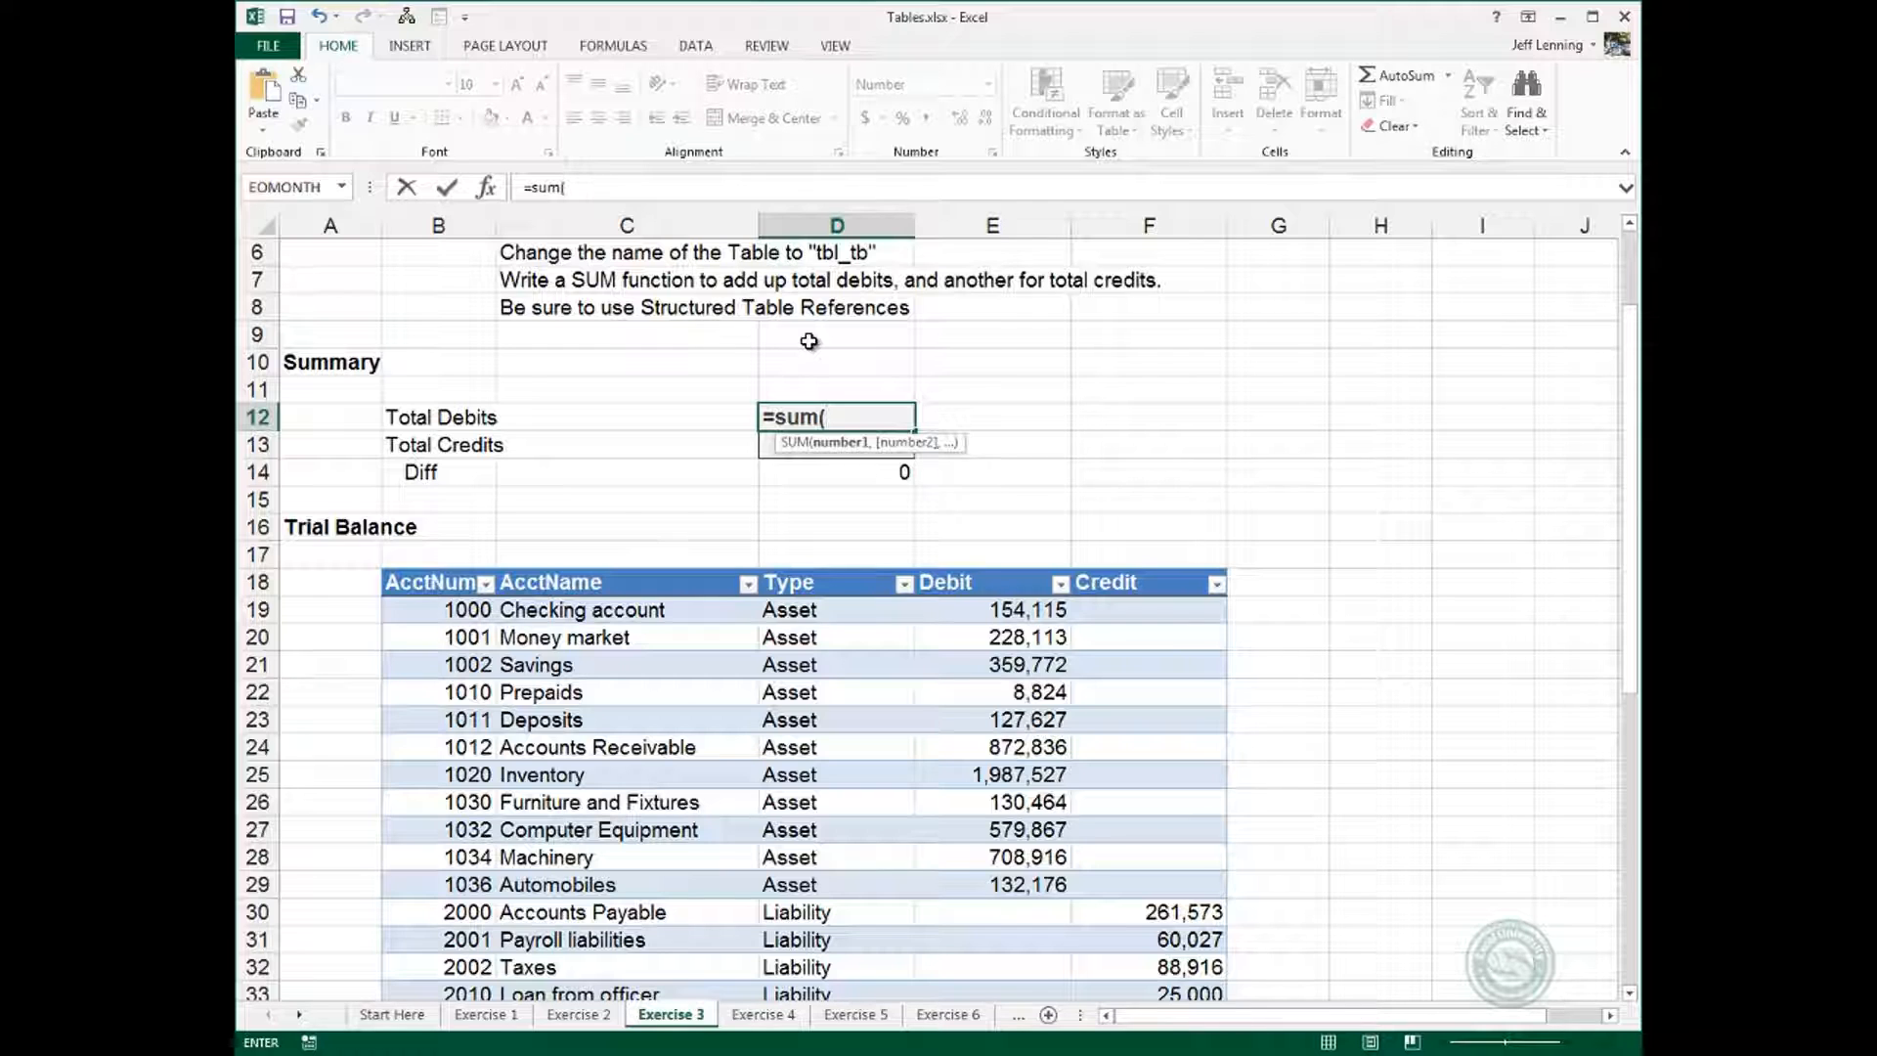
type("tb")
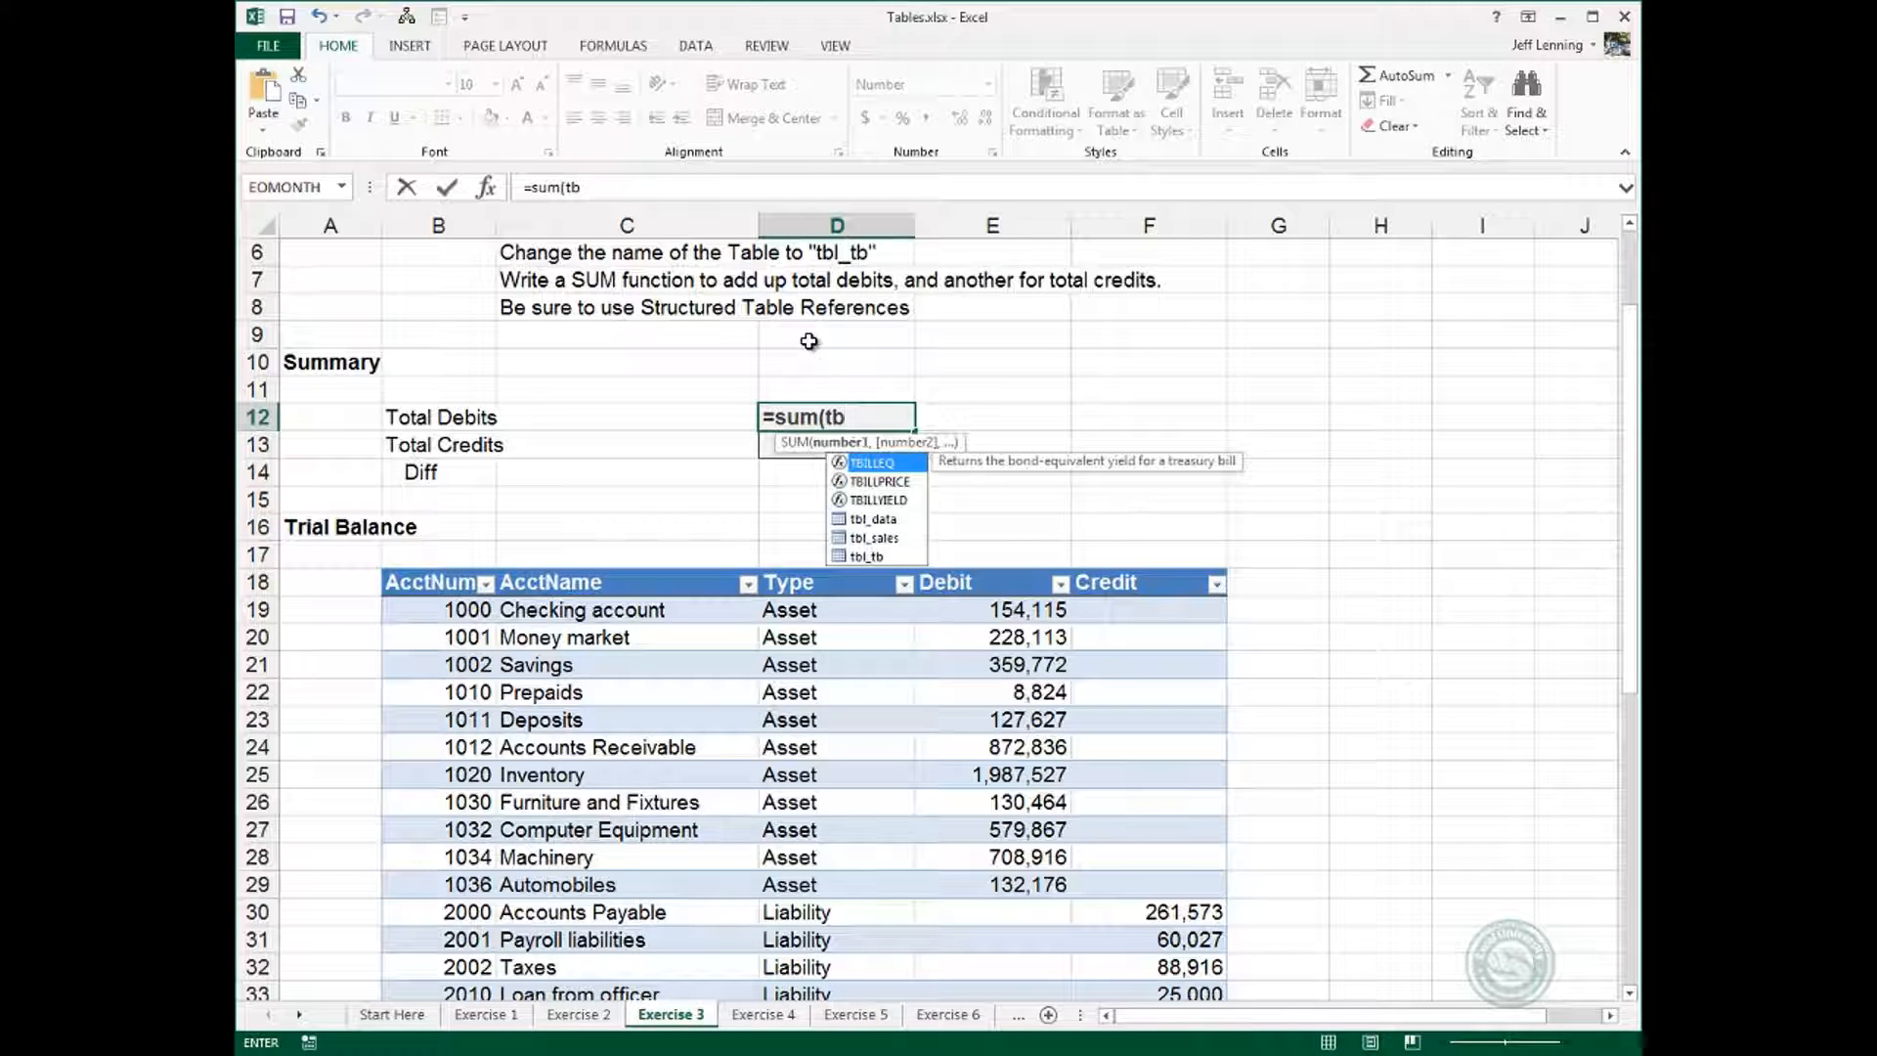
type("l")
key("Down")
key("Down")
key("Tab")
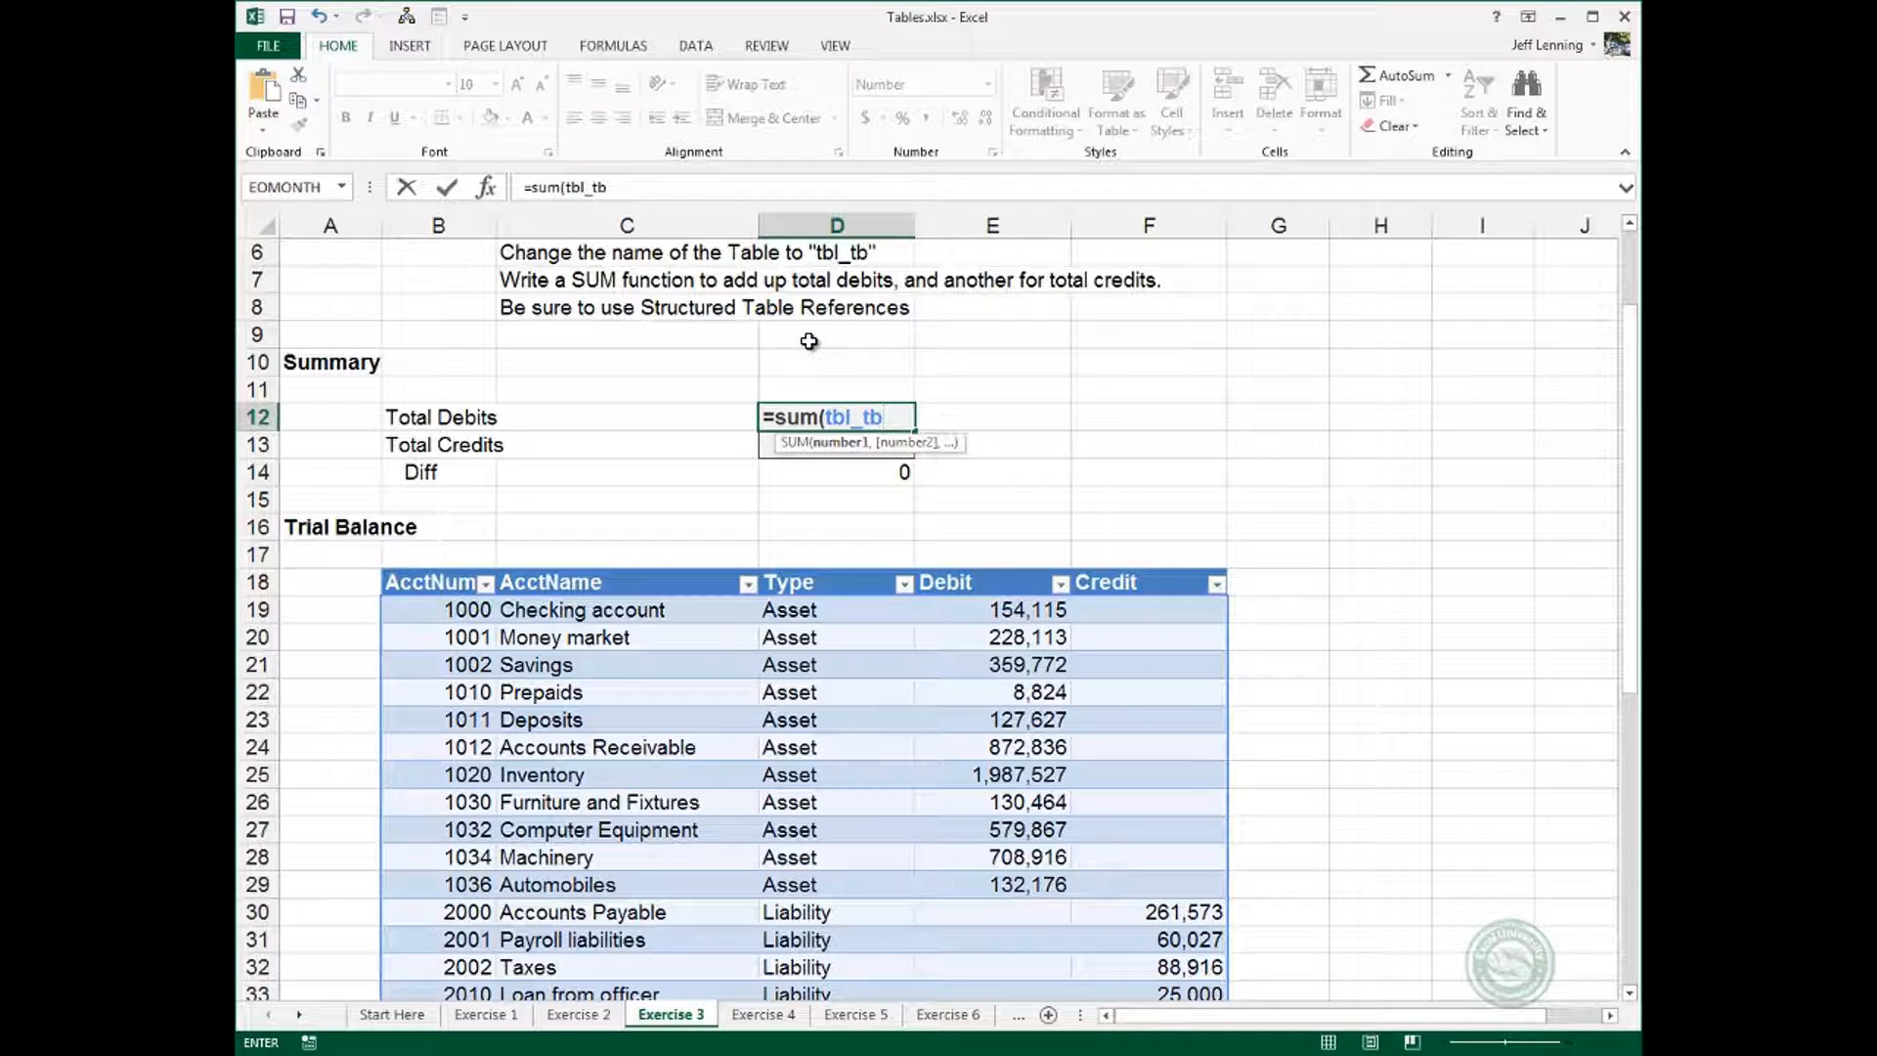
type("[")
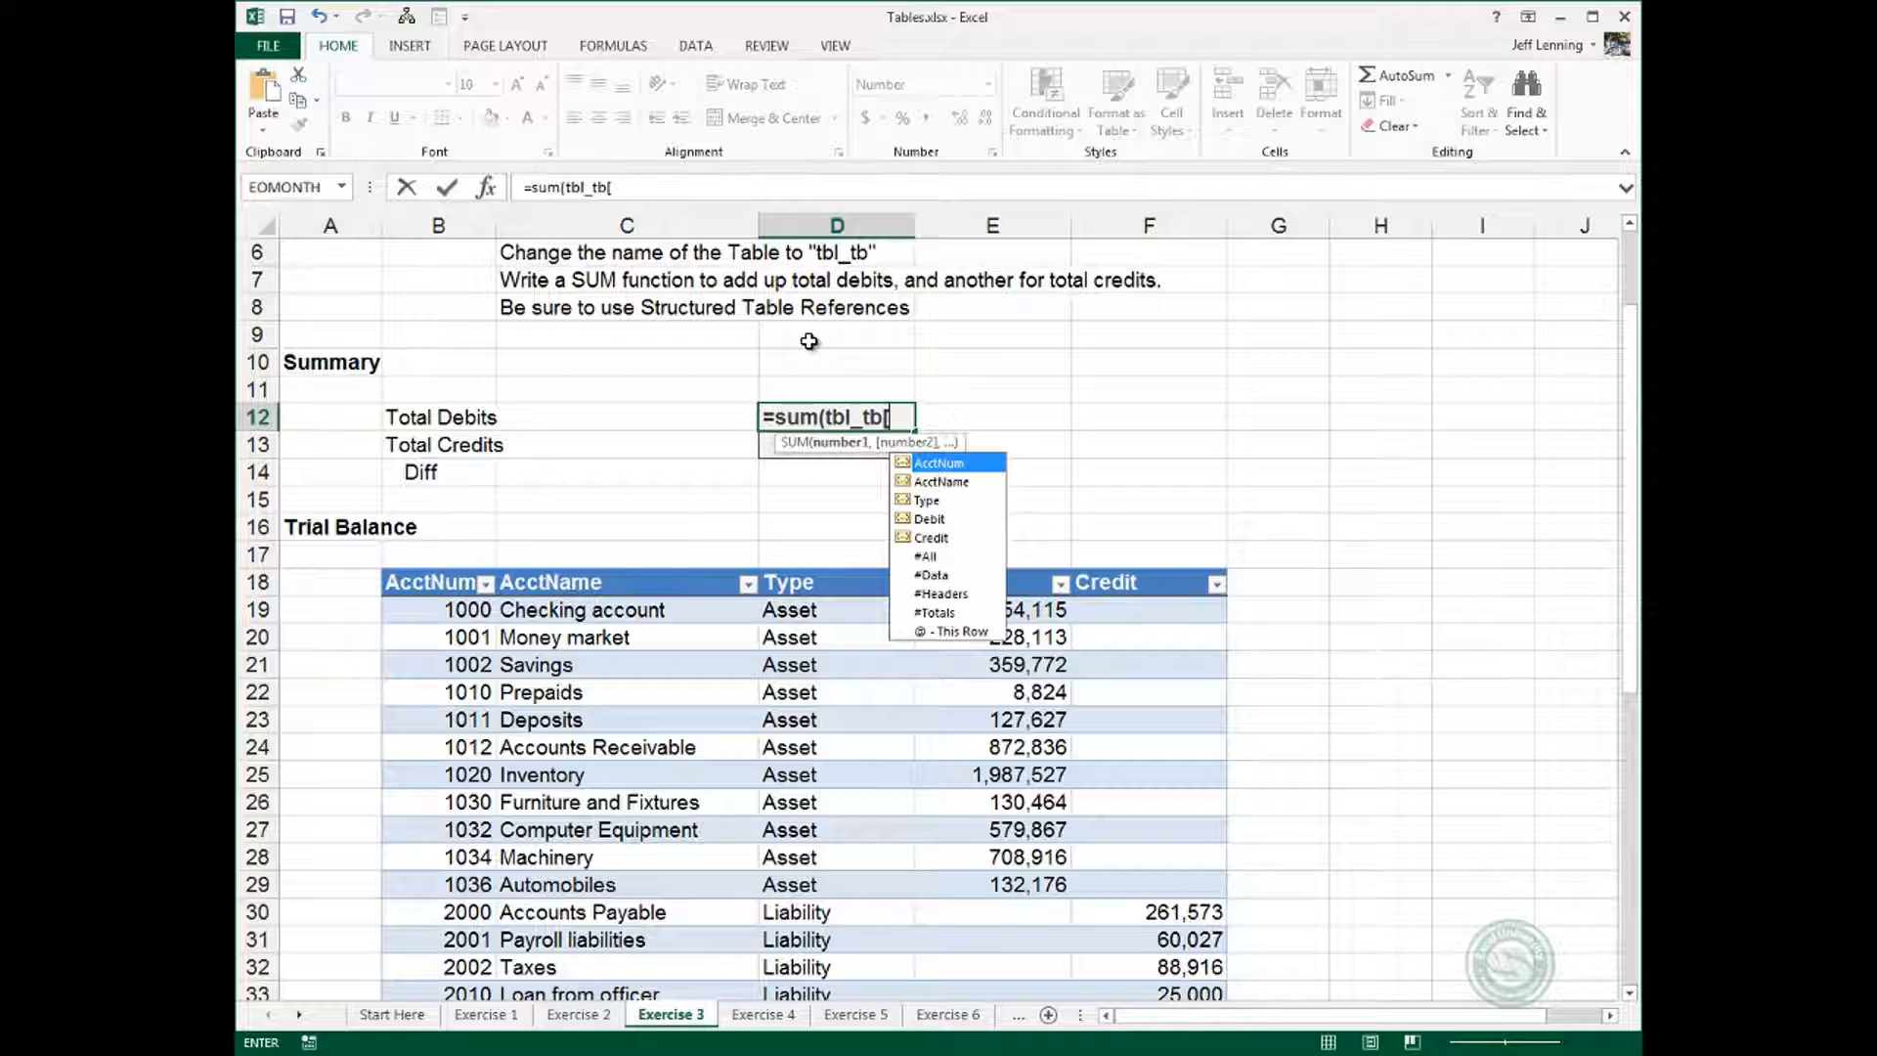
key("Down")
key("Down")
key("Down")
key("Down")
key("Down")
key("Down")
key("Down")
key("Down")
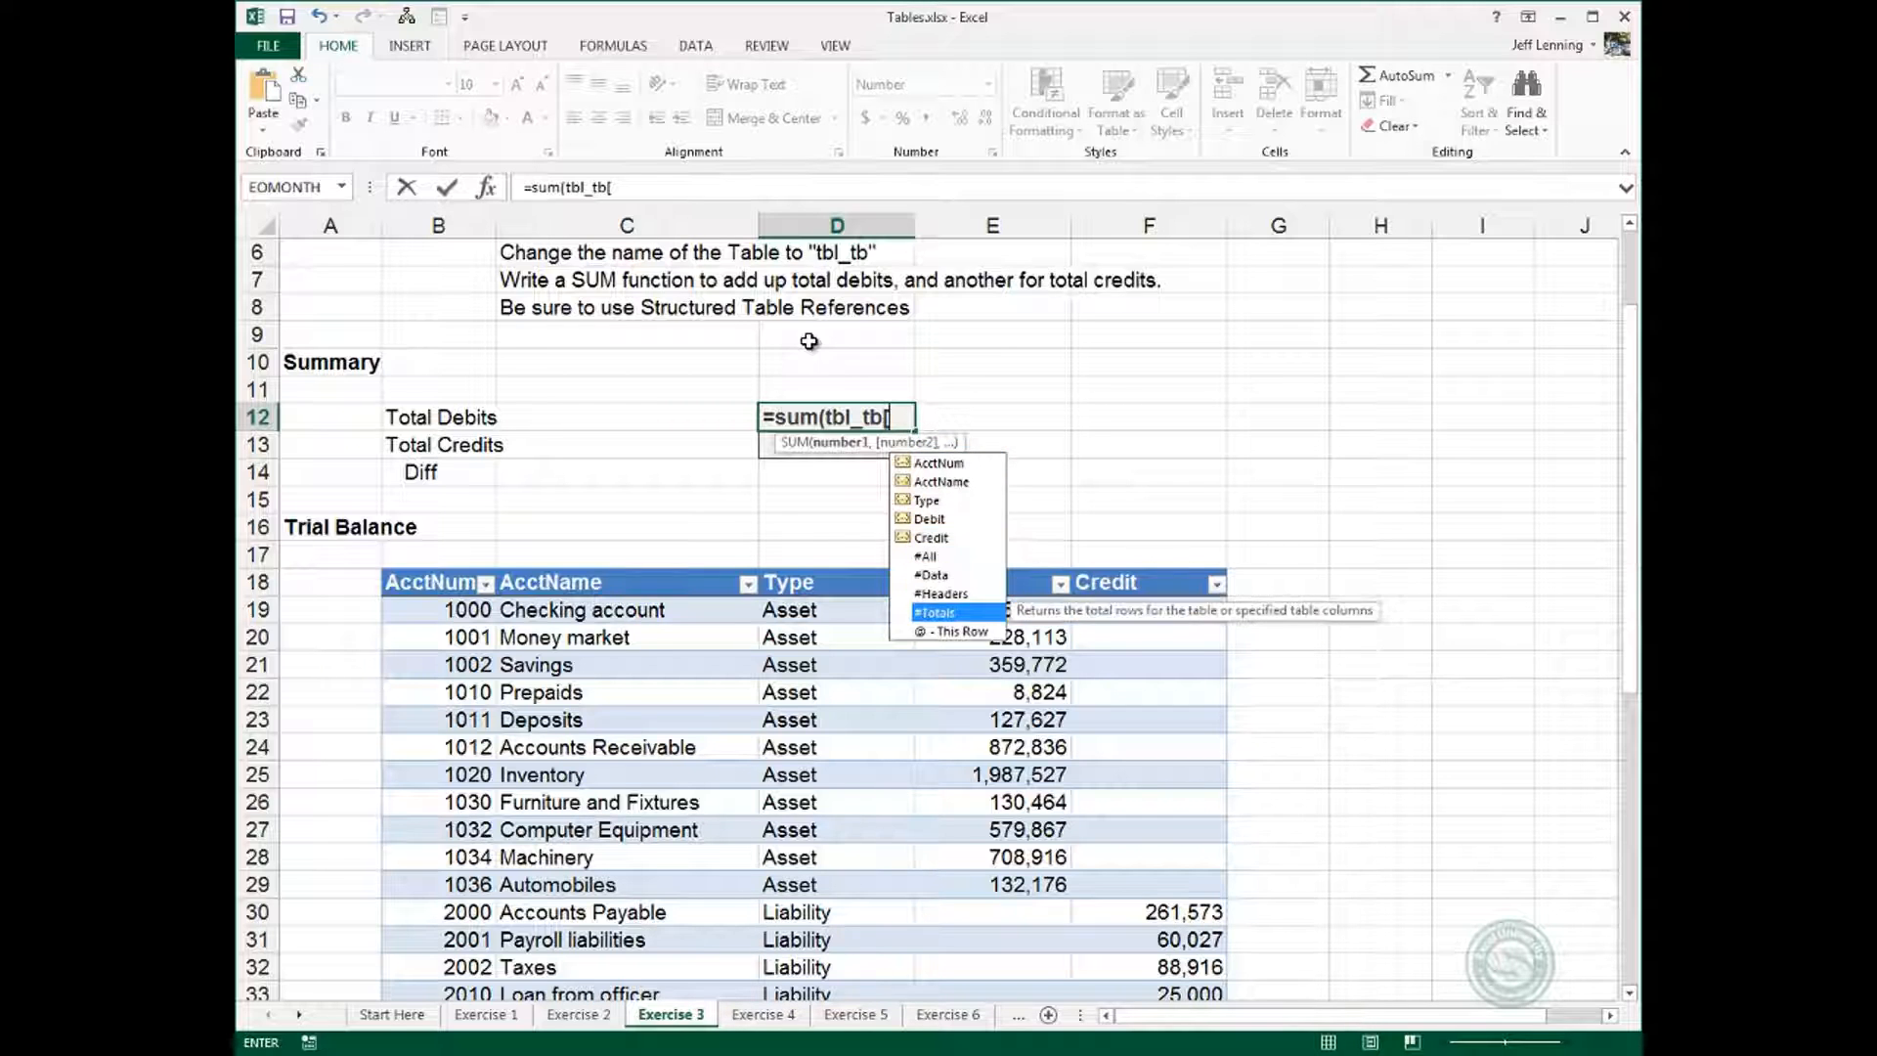
key("Down")
key("Up")
key("Up")
key("Up")
key("Up")
key("Up")
key("Up")
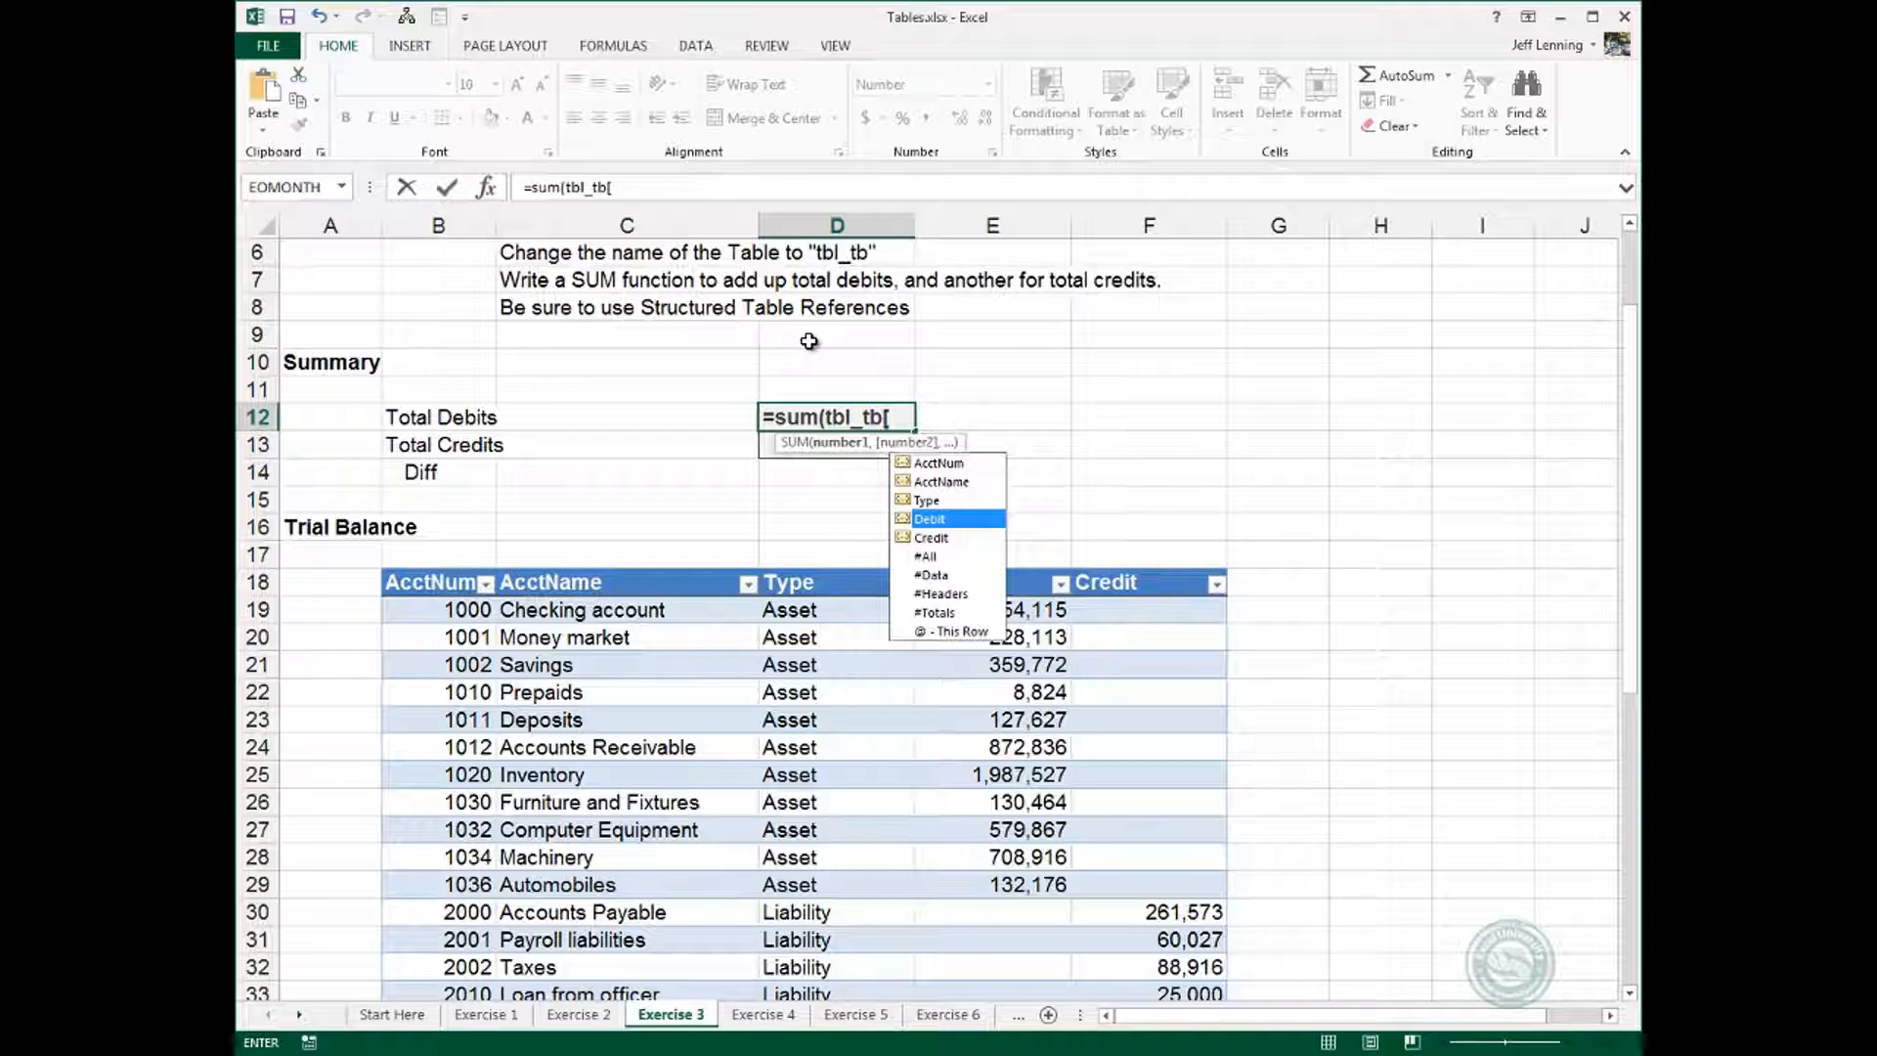
key("Tab")
type("]")
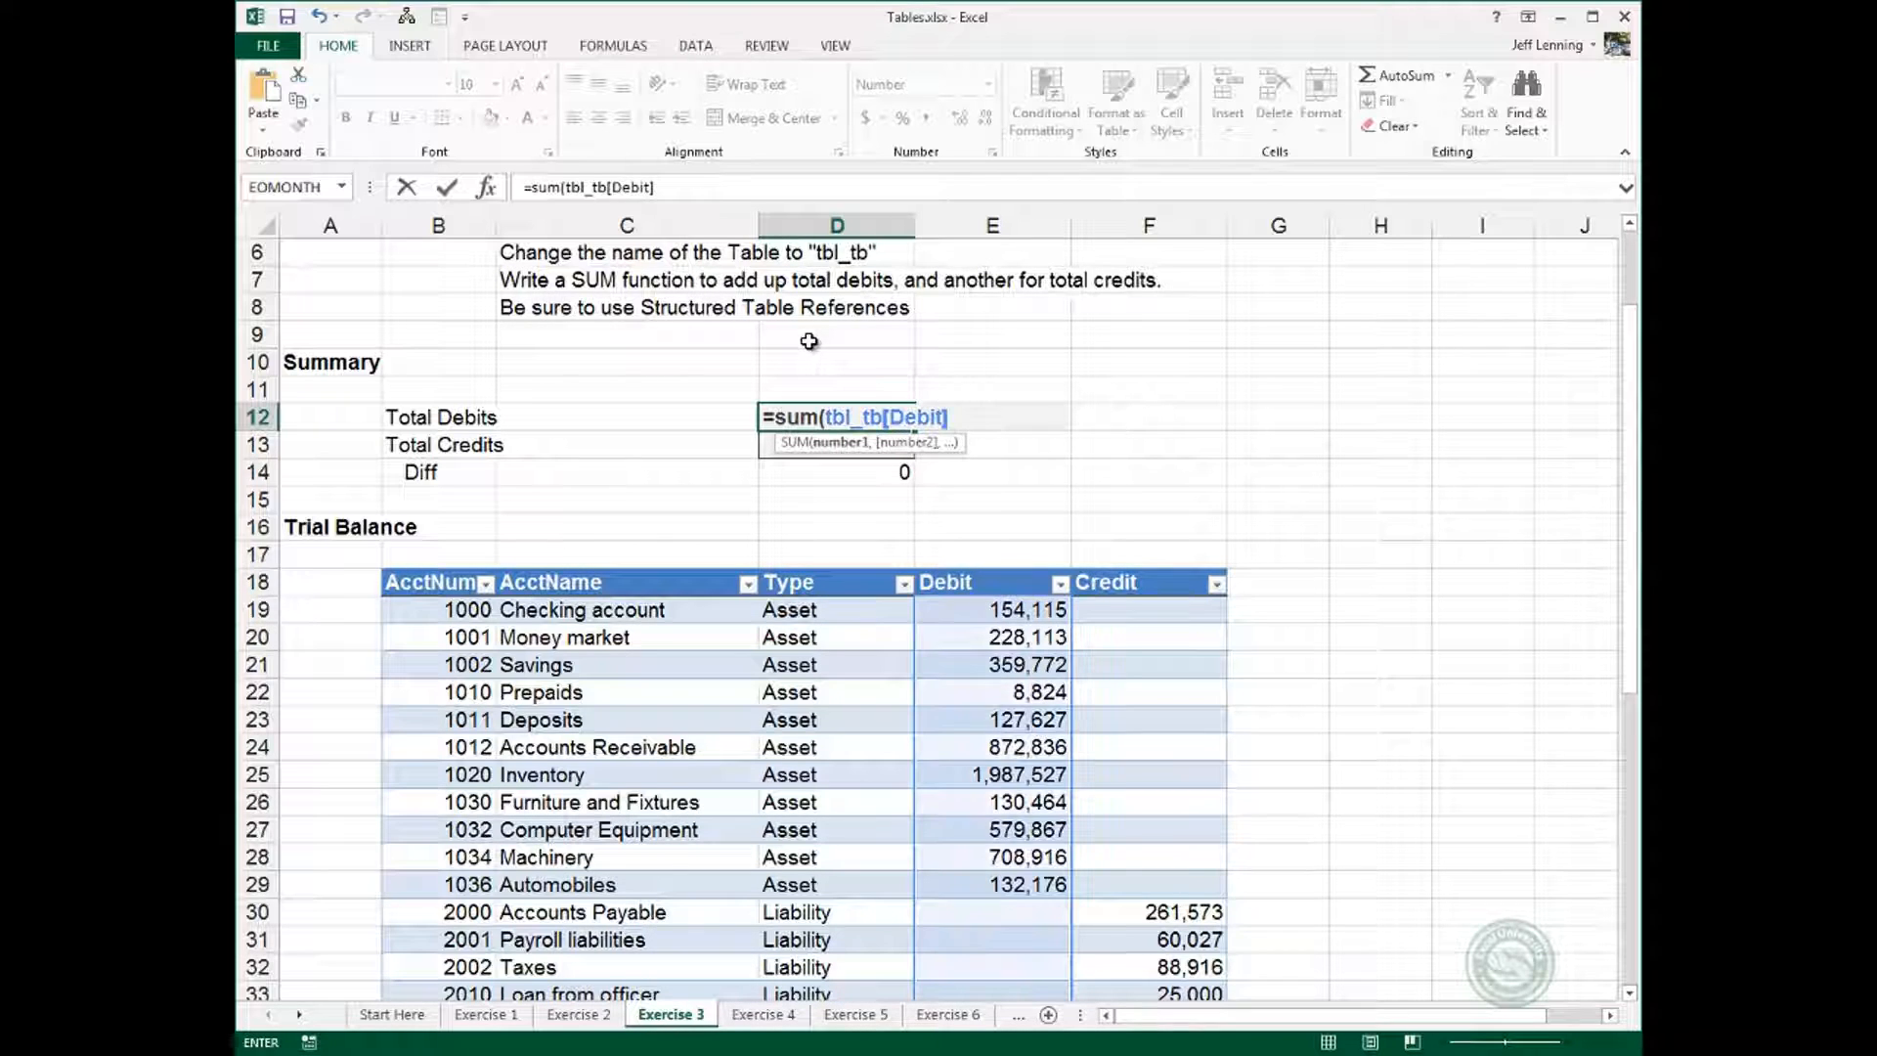
type(")")
key("Return")
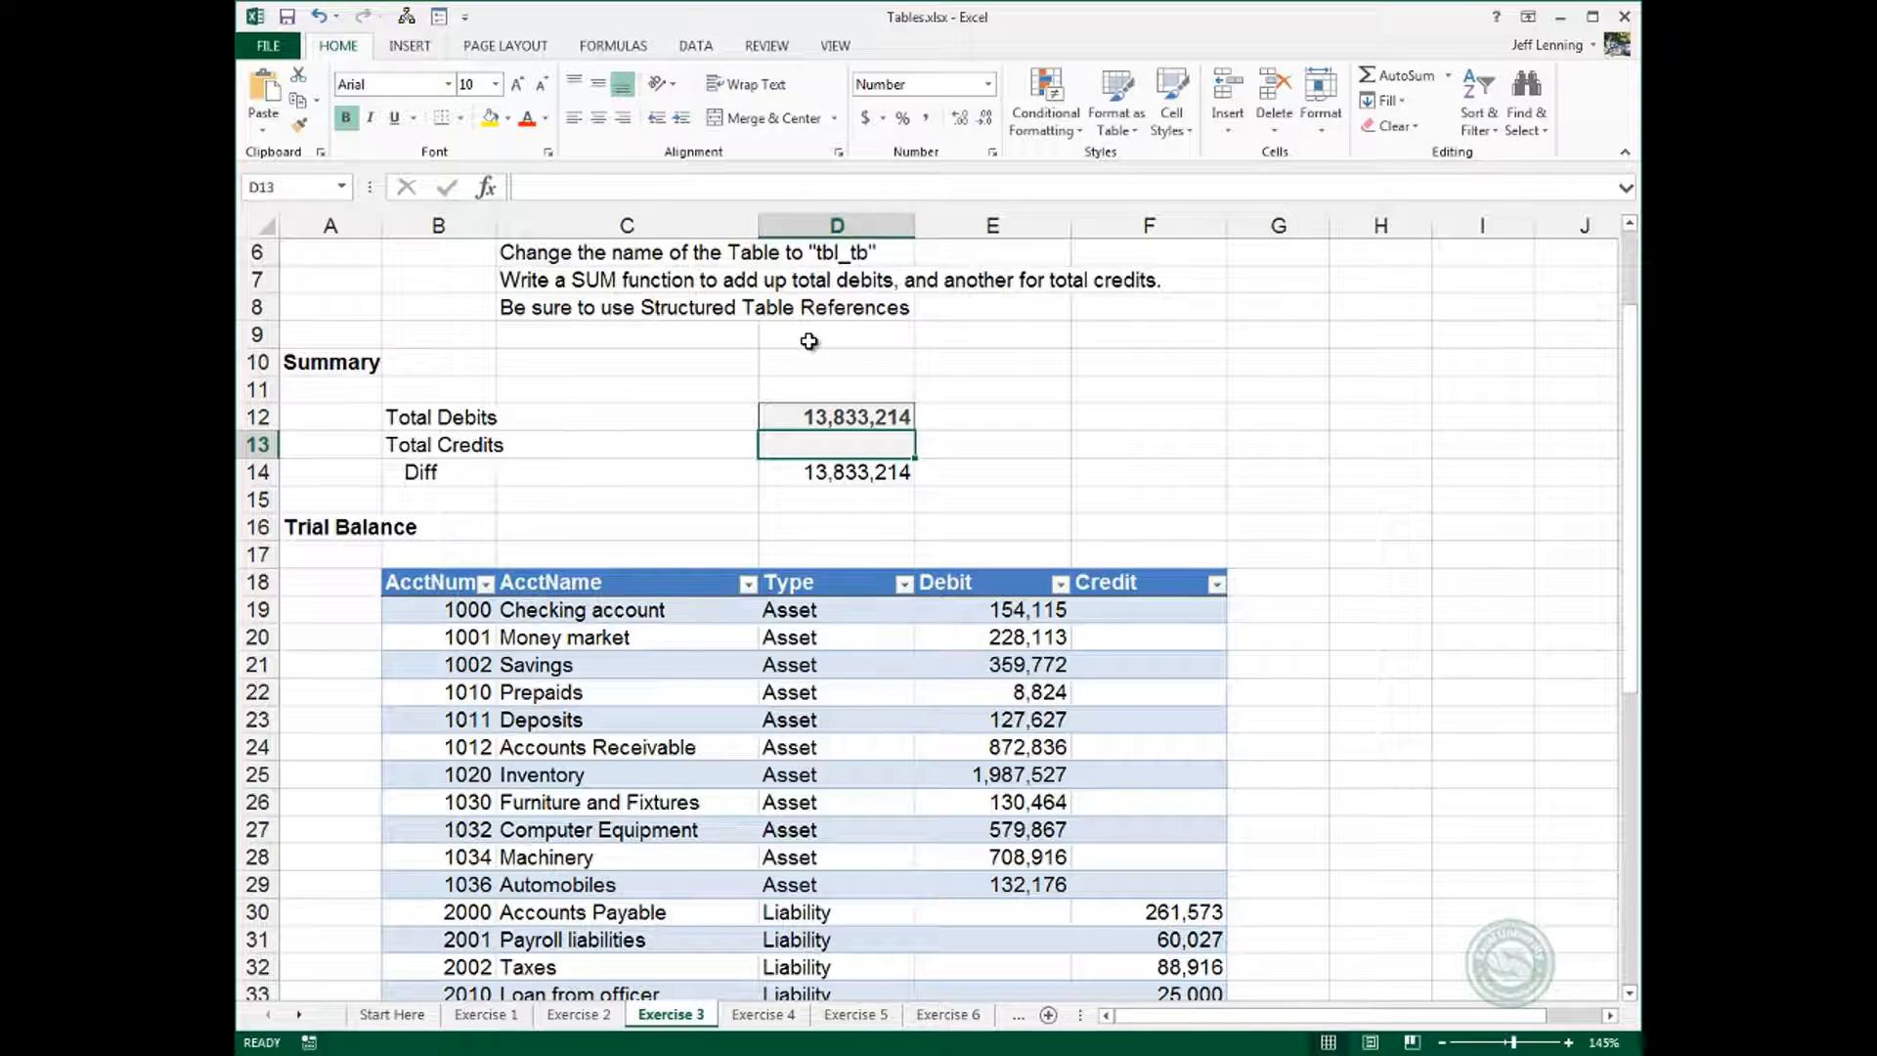
key("Up")
key("F2")
key("Return")
Enter the structured reference formula =SUM(tbl_tb[Credit]) in the Total Credits cell D13.
type("=sum(tbl")
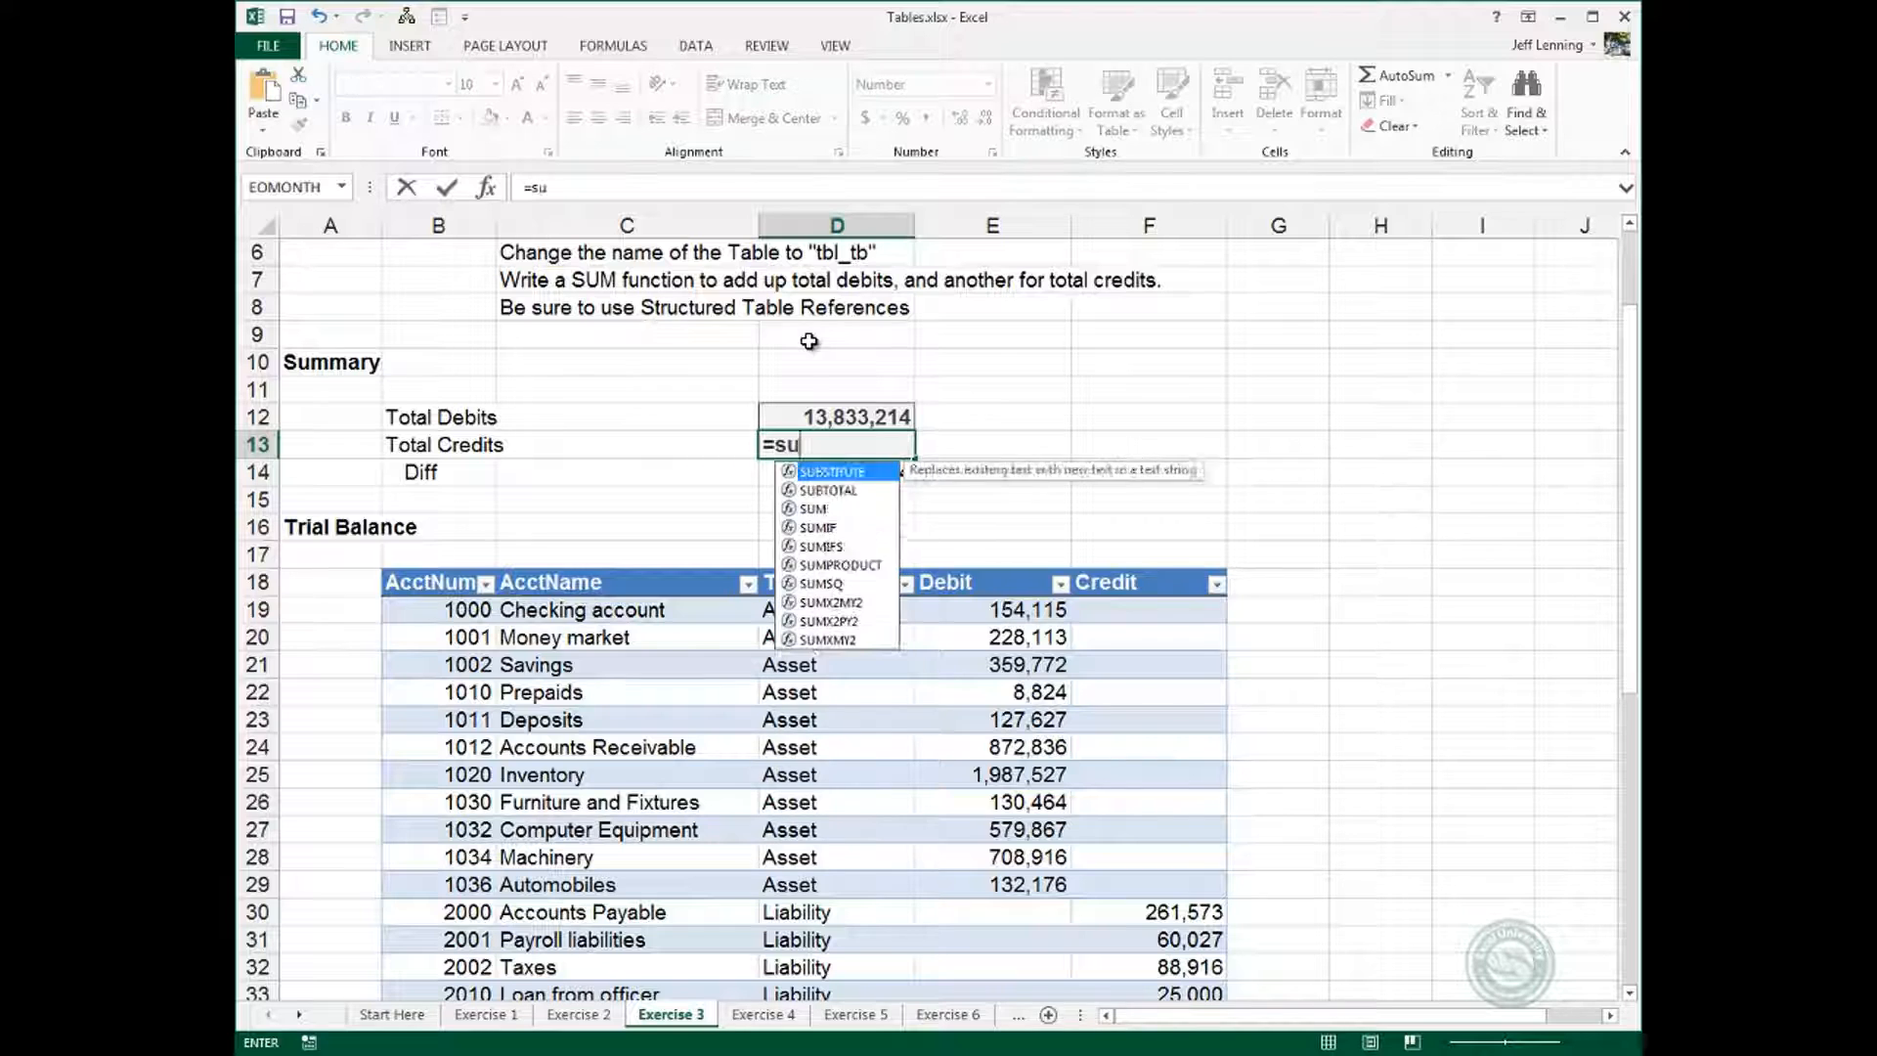
key("Down")
key("Down")
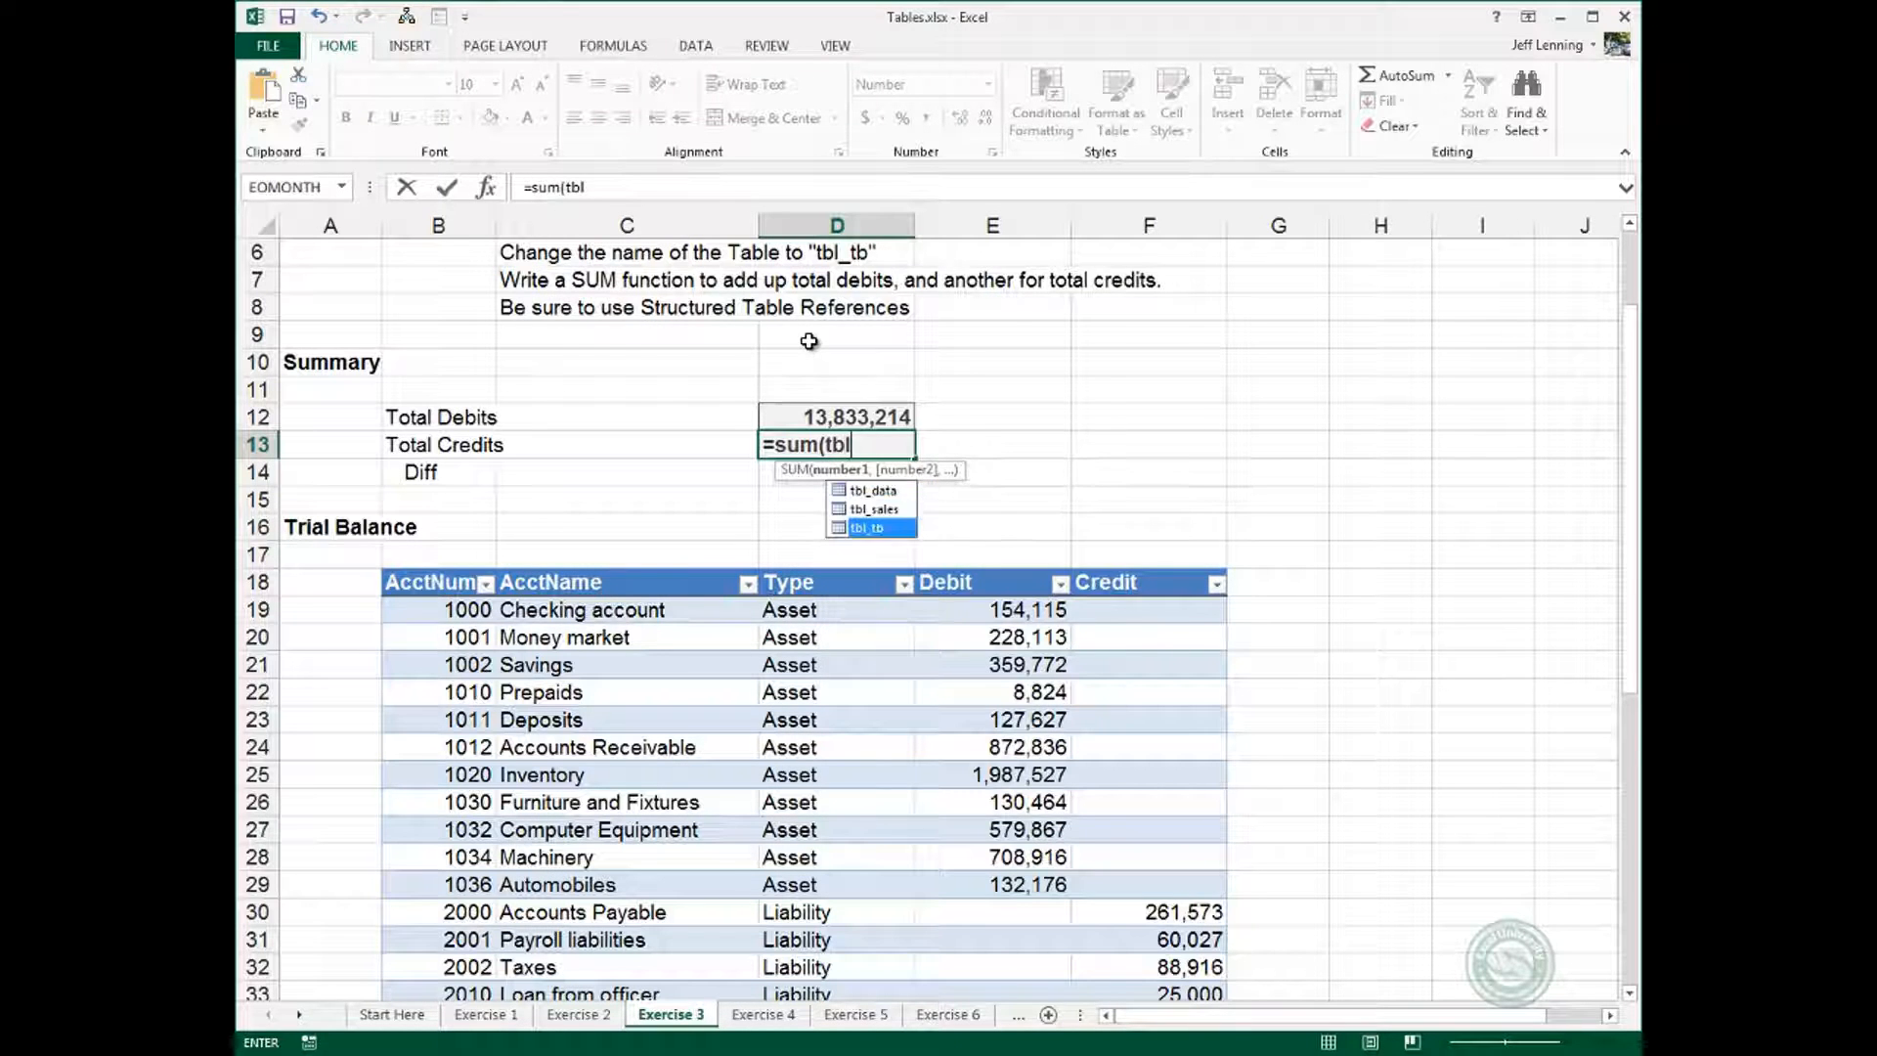
key("Tab")
type("[")
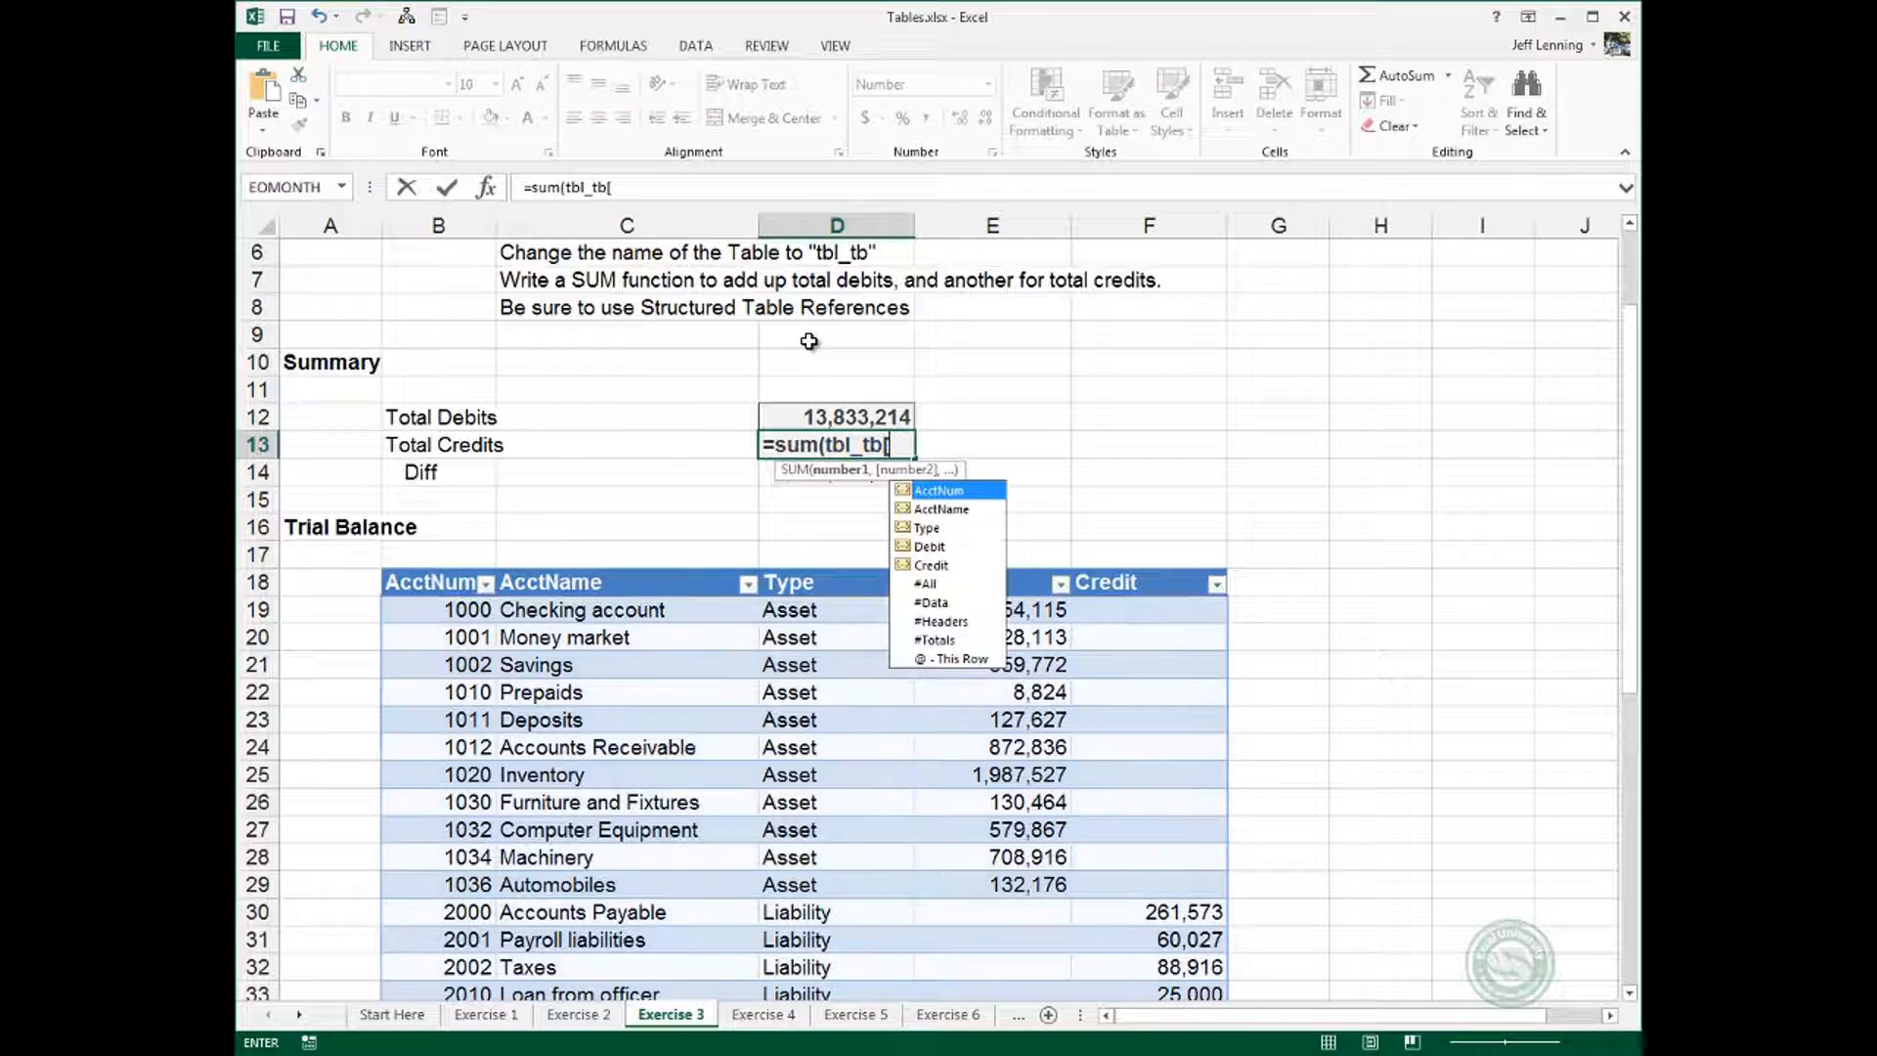
key("Down")
key("Down")
key("Down")
key("Tab")
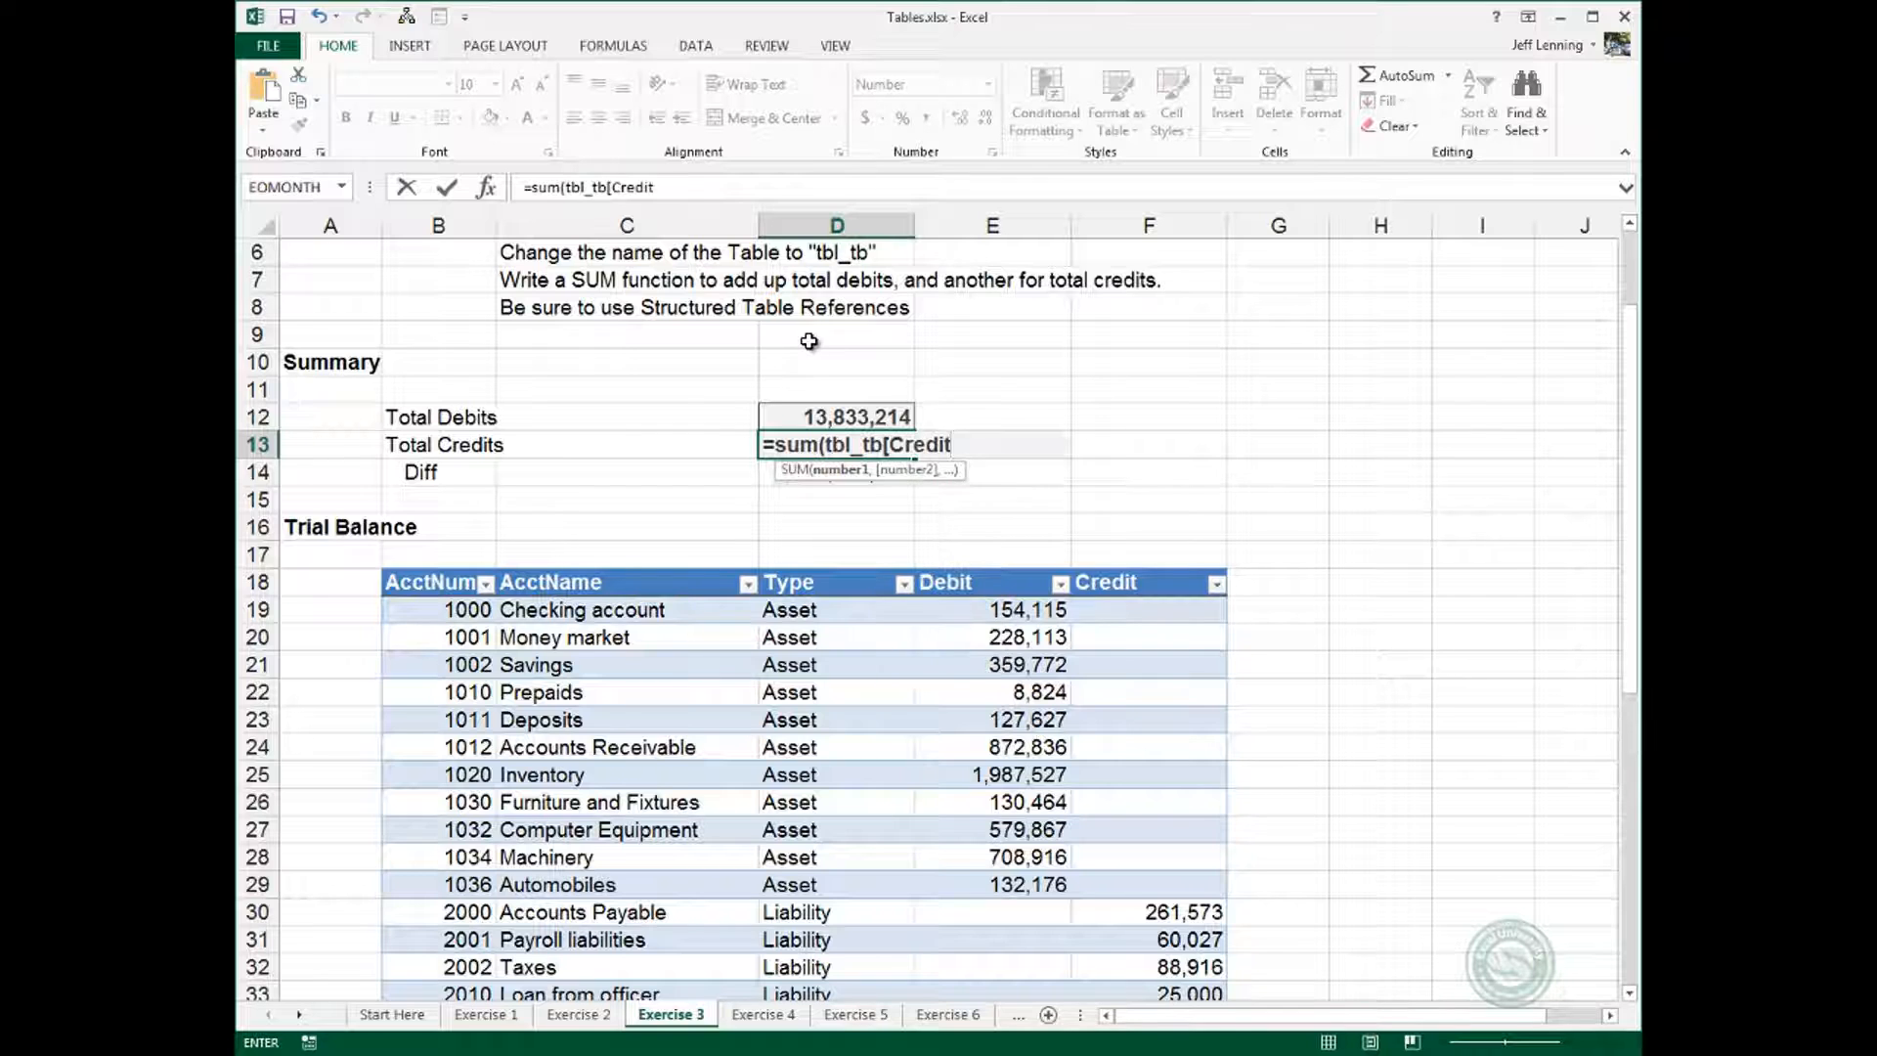
type("])")
key("Return")
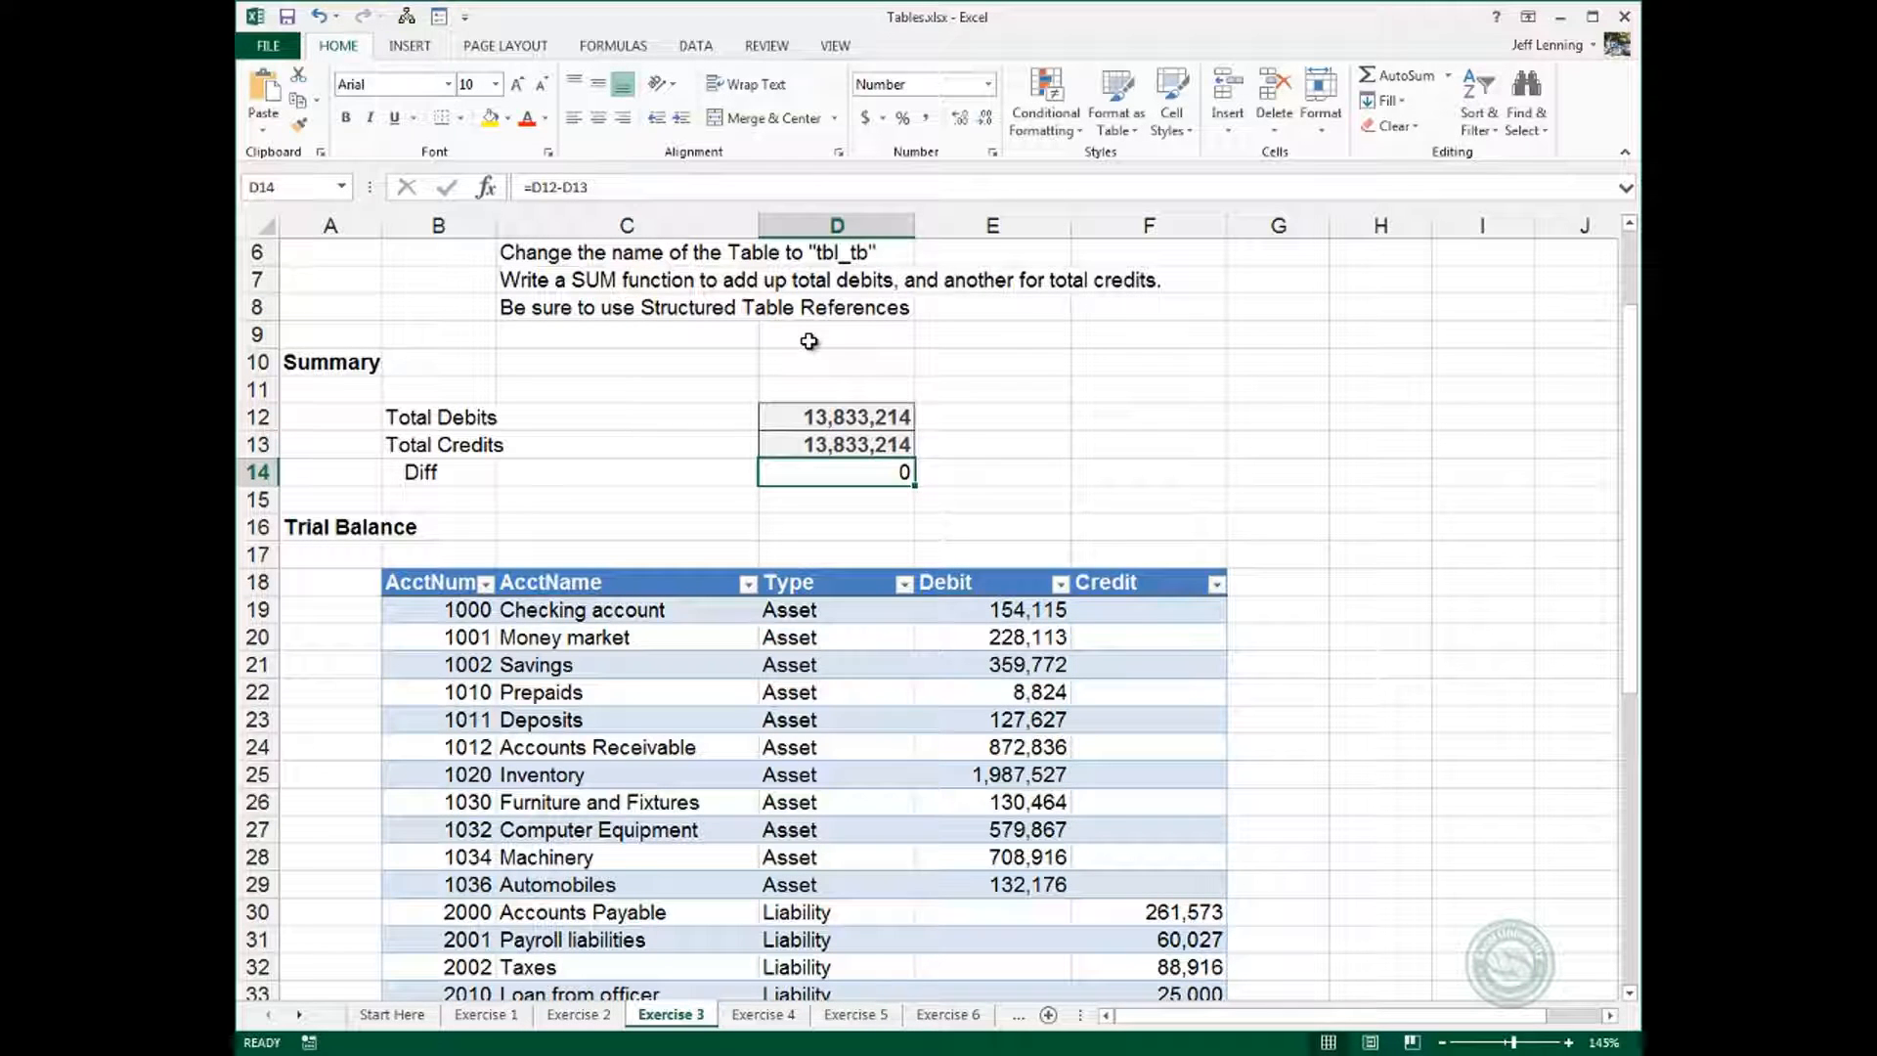
Examine the Total Credits and Total Debits formulas in D13 and D12 to check which table columns they reference.
key("Up")
key("F2")
key("Escape")
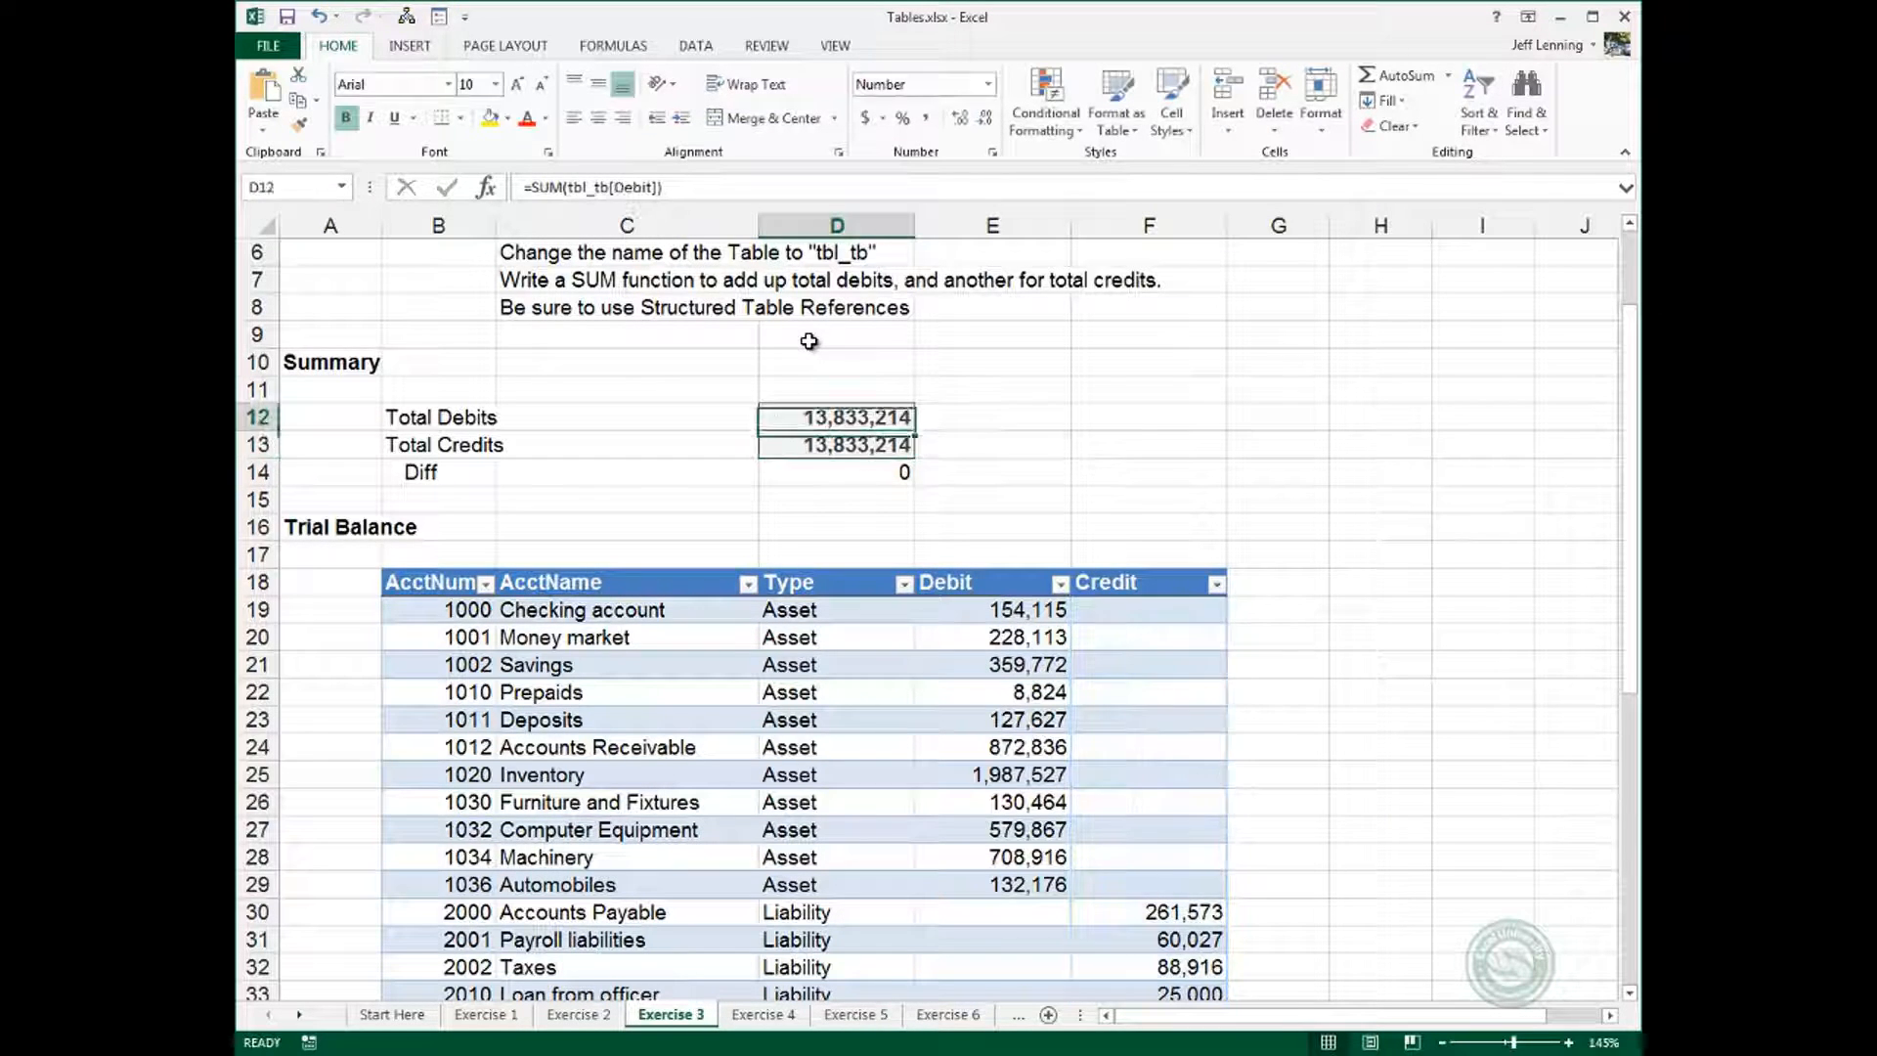
key("Up")
key("F2")
key("Escape")
key("Down")
key("Down")
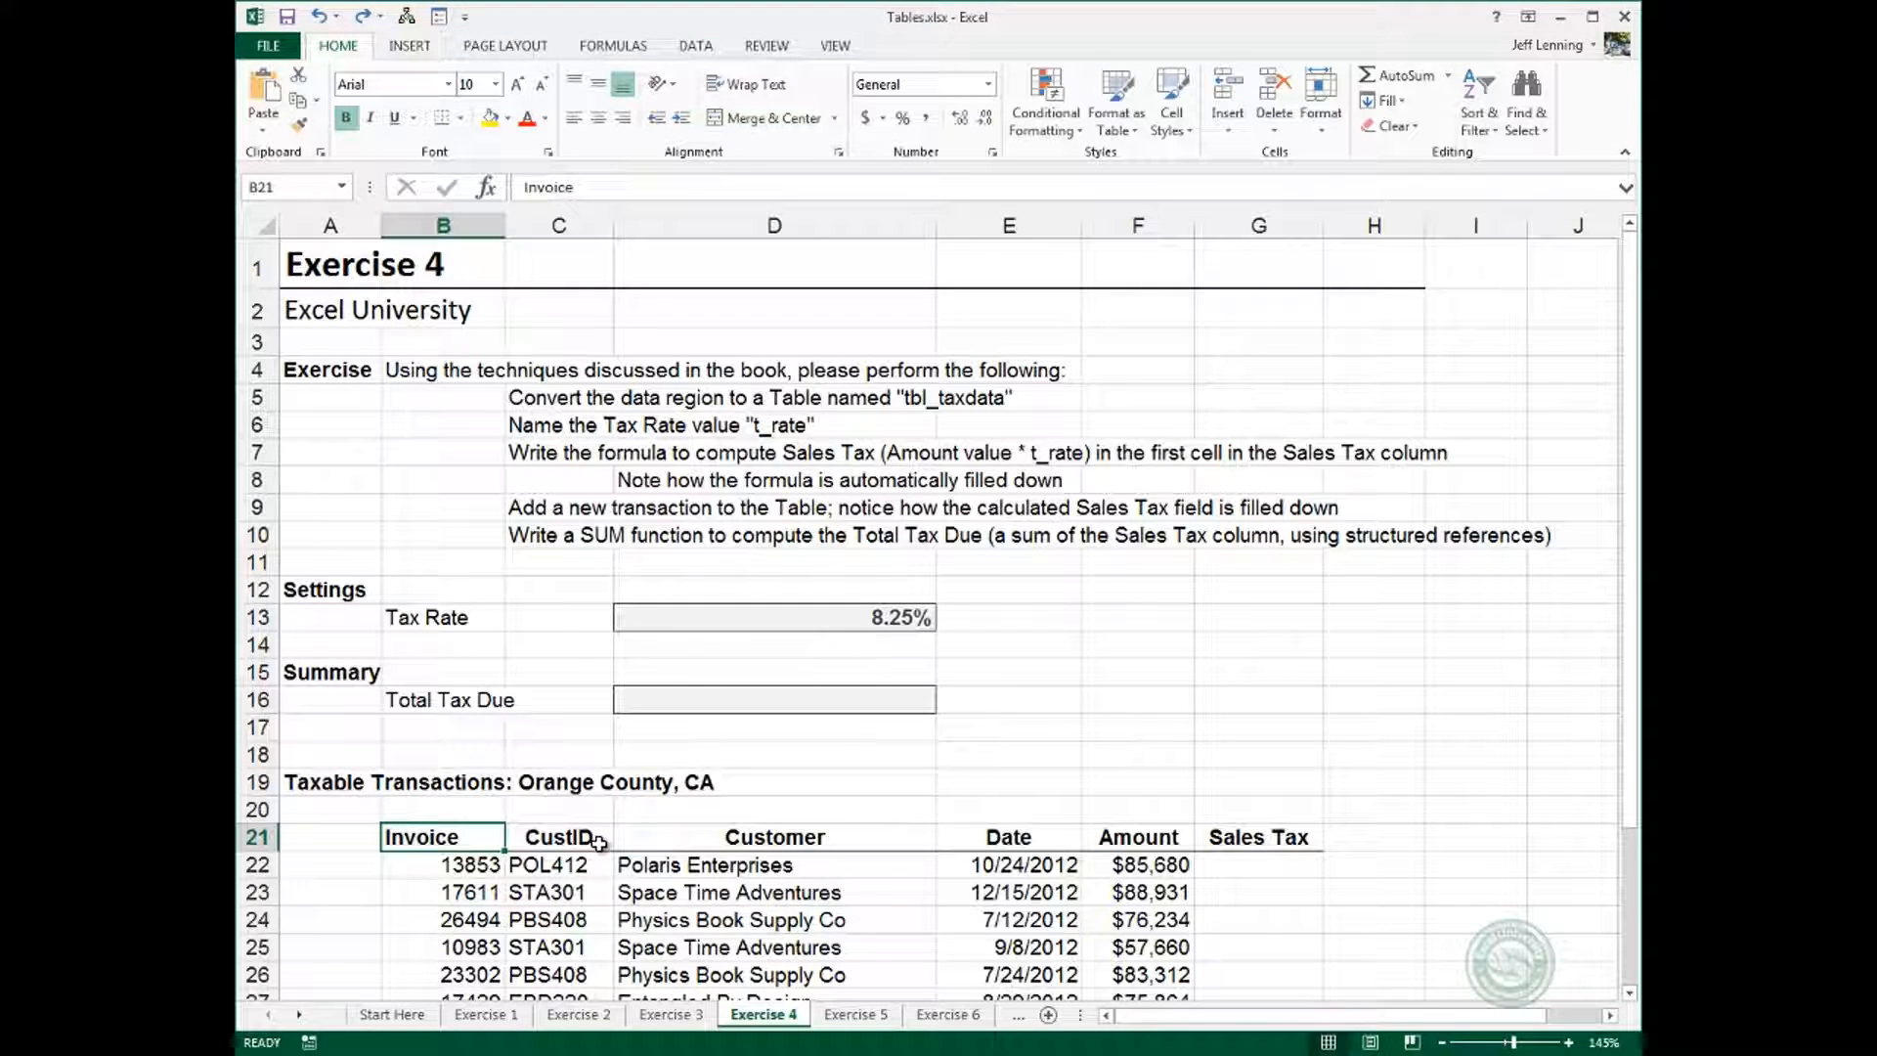
On the Exercise 4 sheet, convert the taxable transactions in B21:G34 into a table with headers named tbl_taxdata.
left_click(411, 46)
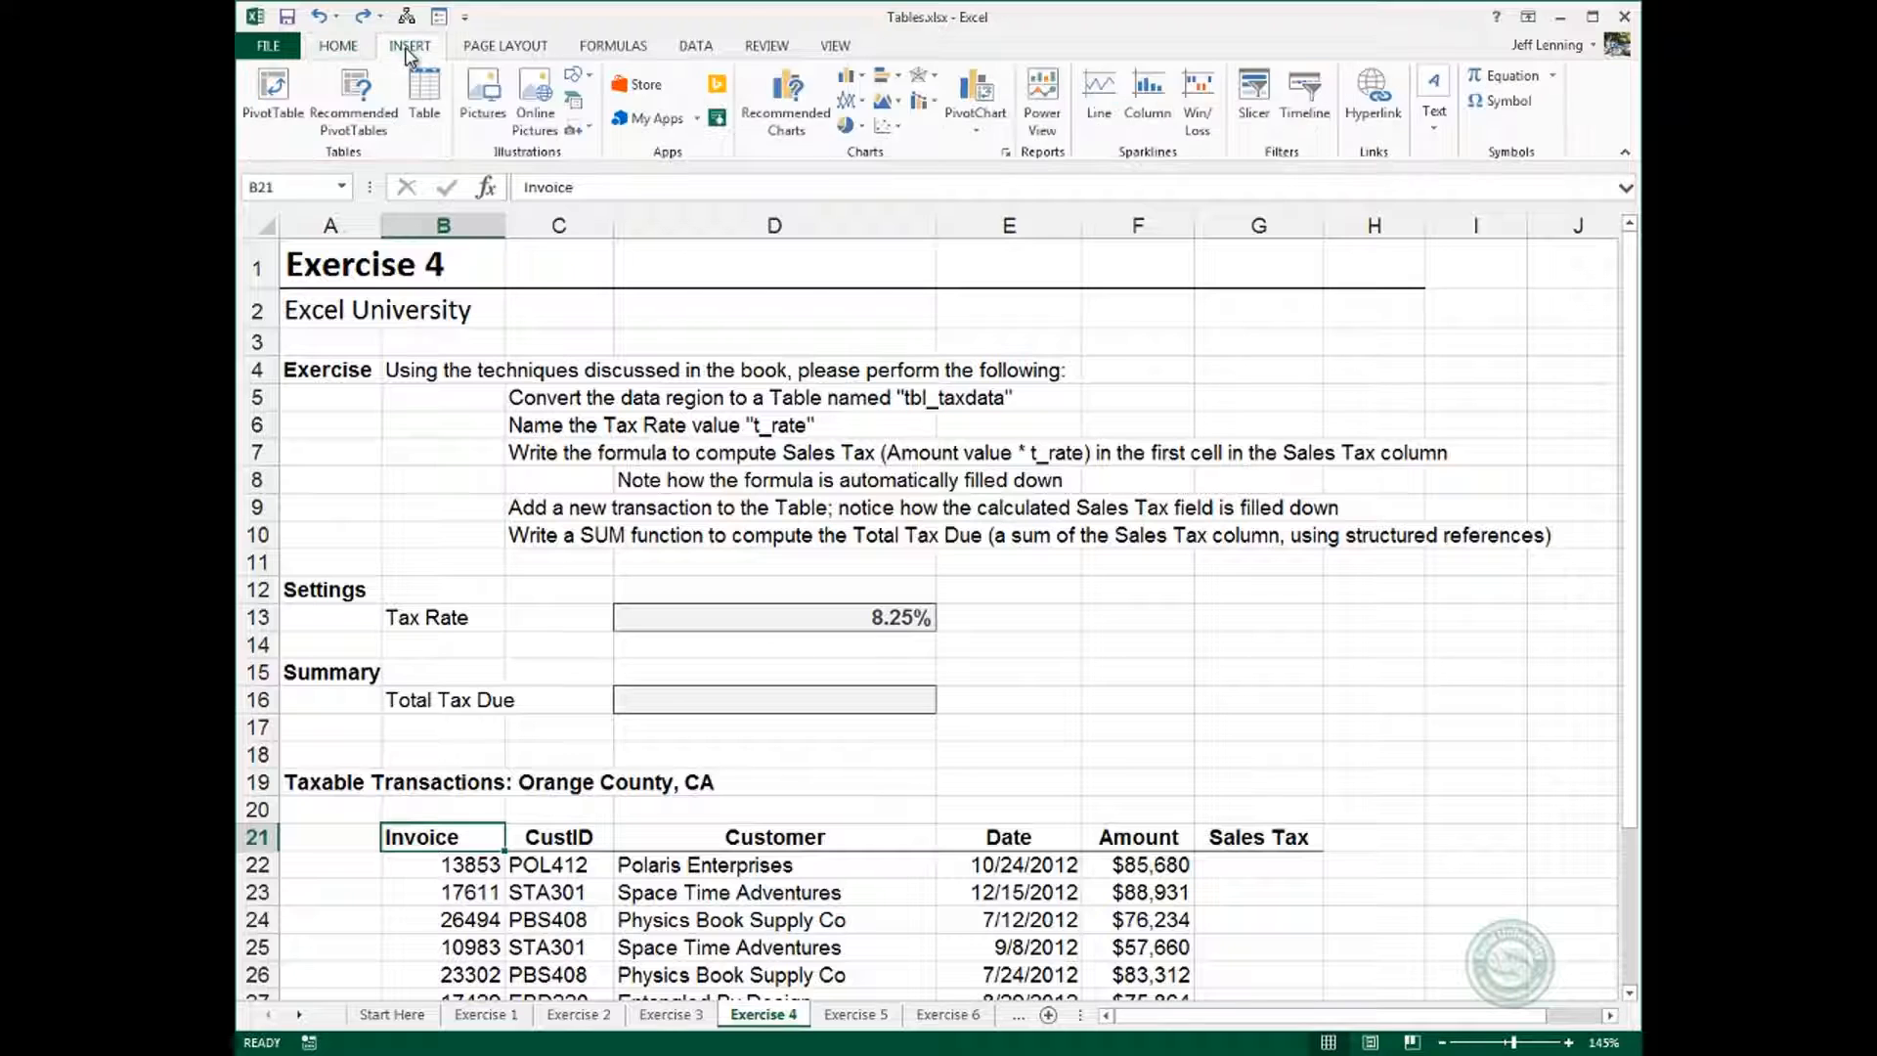
left_click(425, 95)
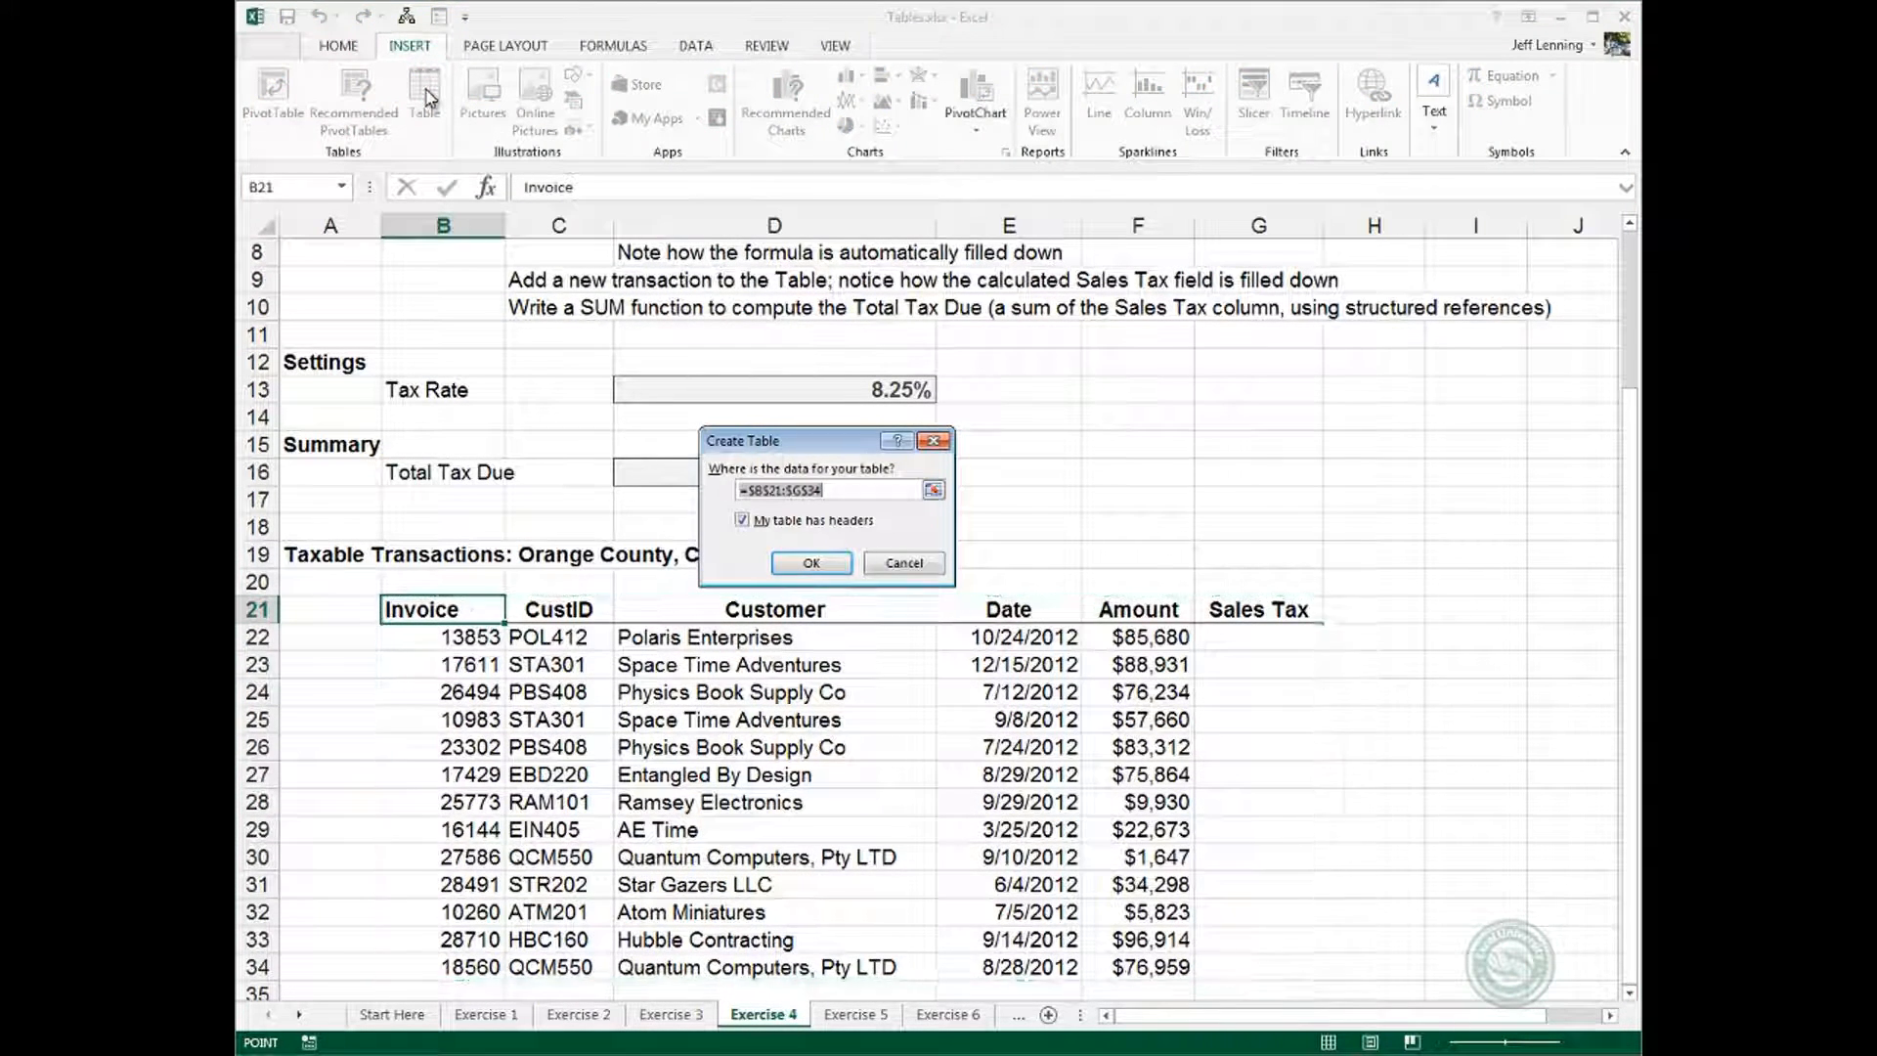
key("Return")
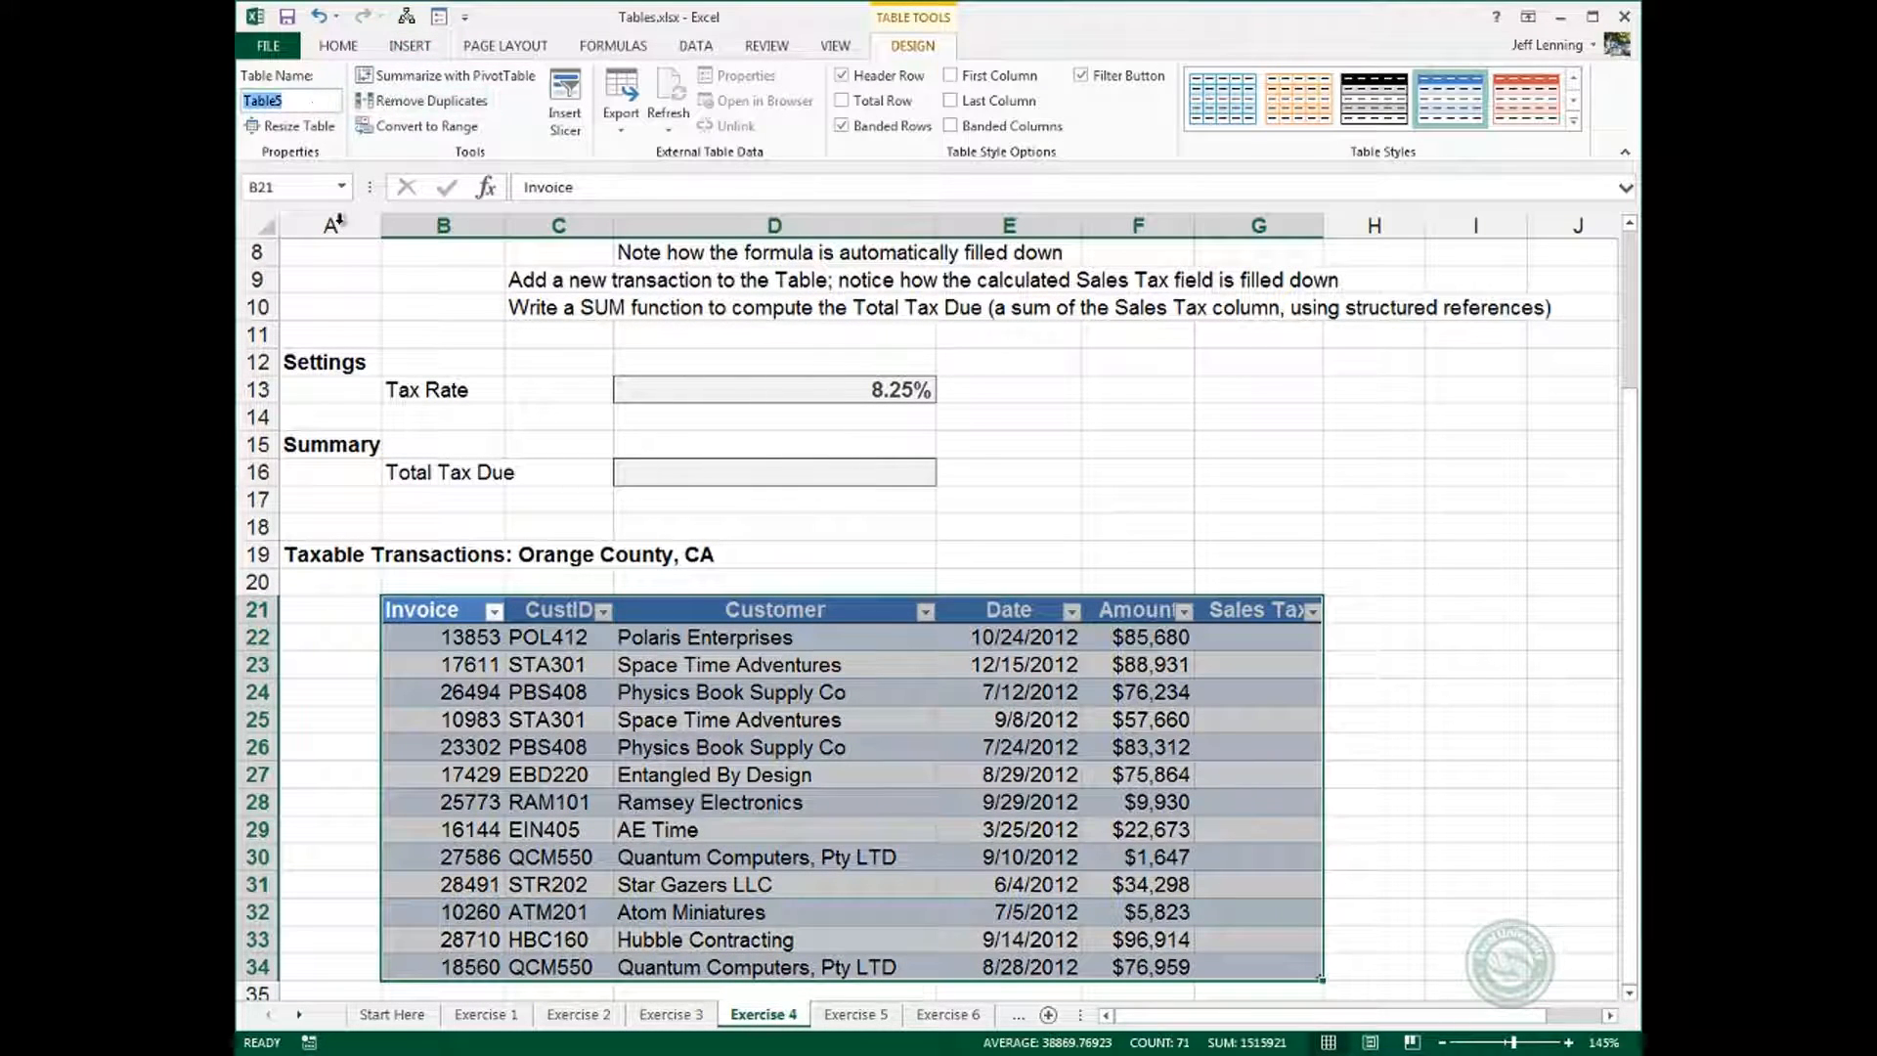
type("tbl_taxdata")
Name the Tax Rate cell D13 t_rate.
left_click(690, 394)
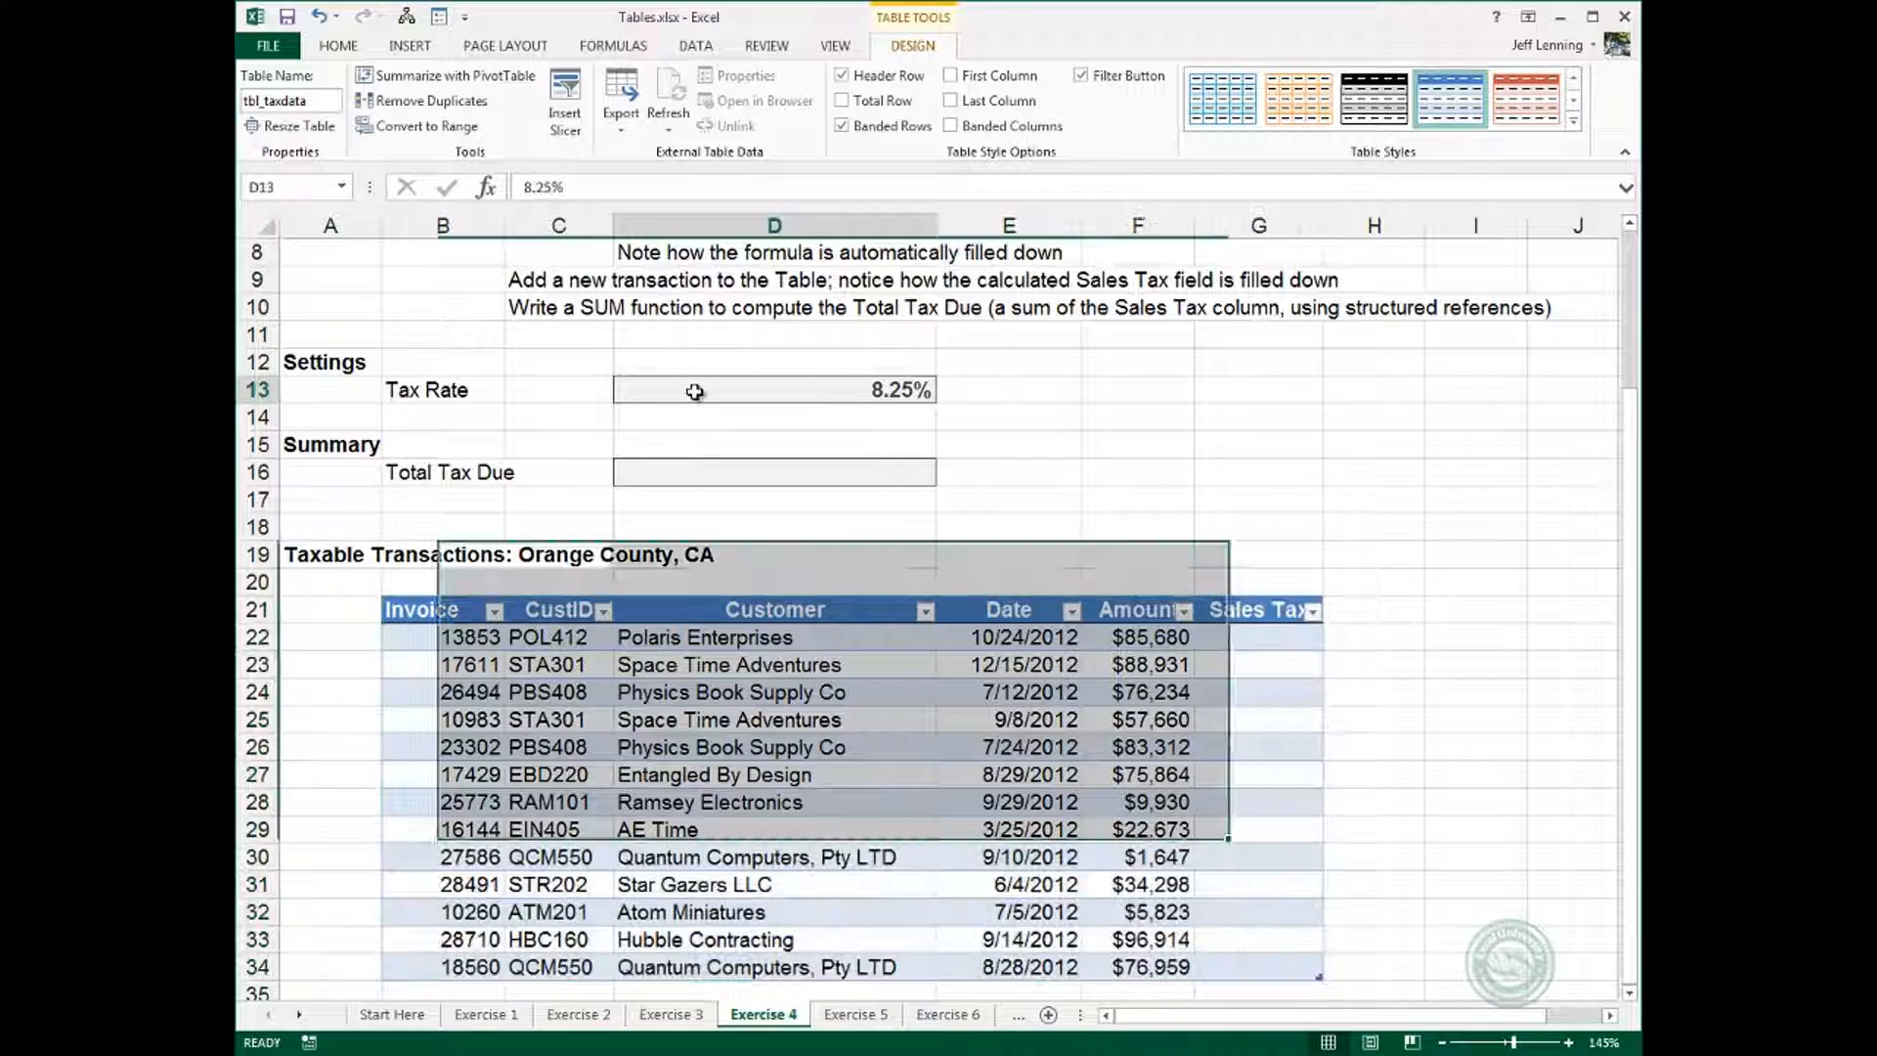
left_click(302, 187)
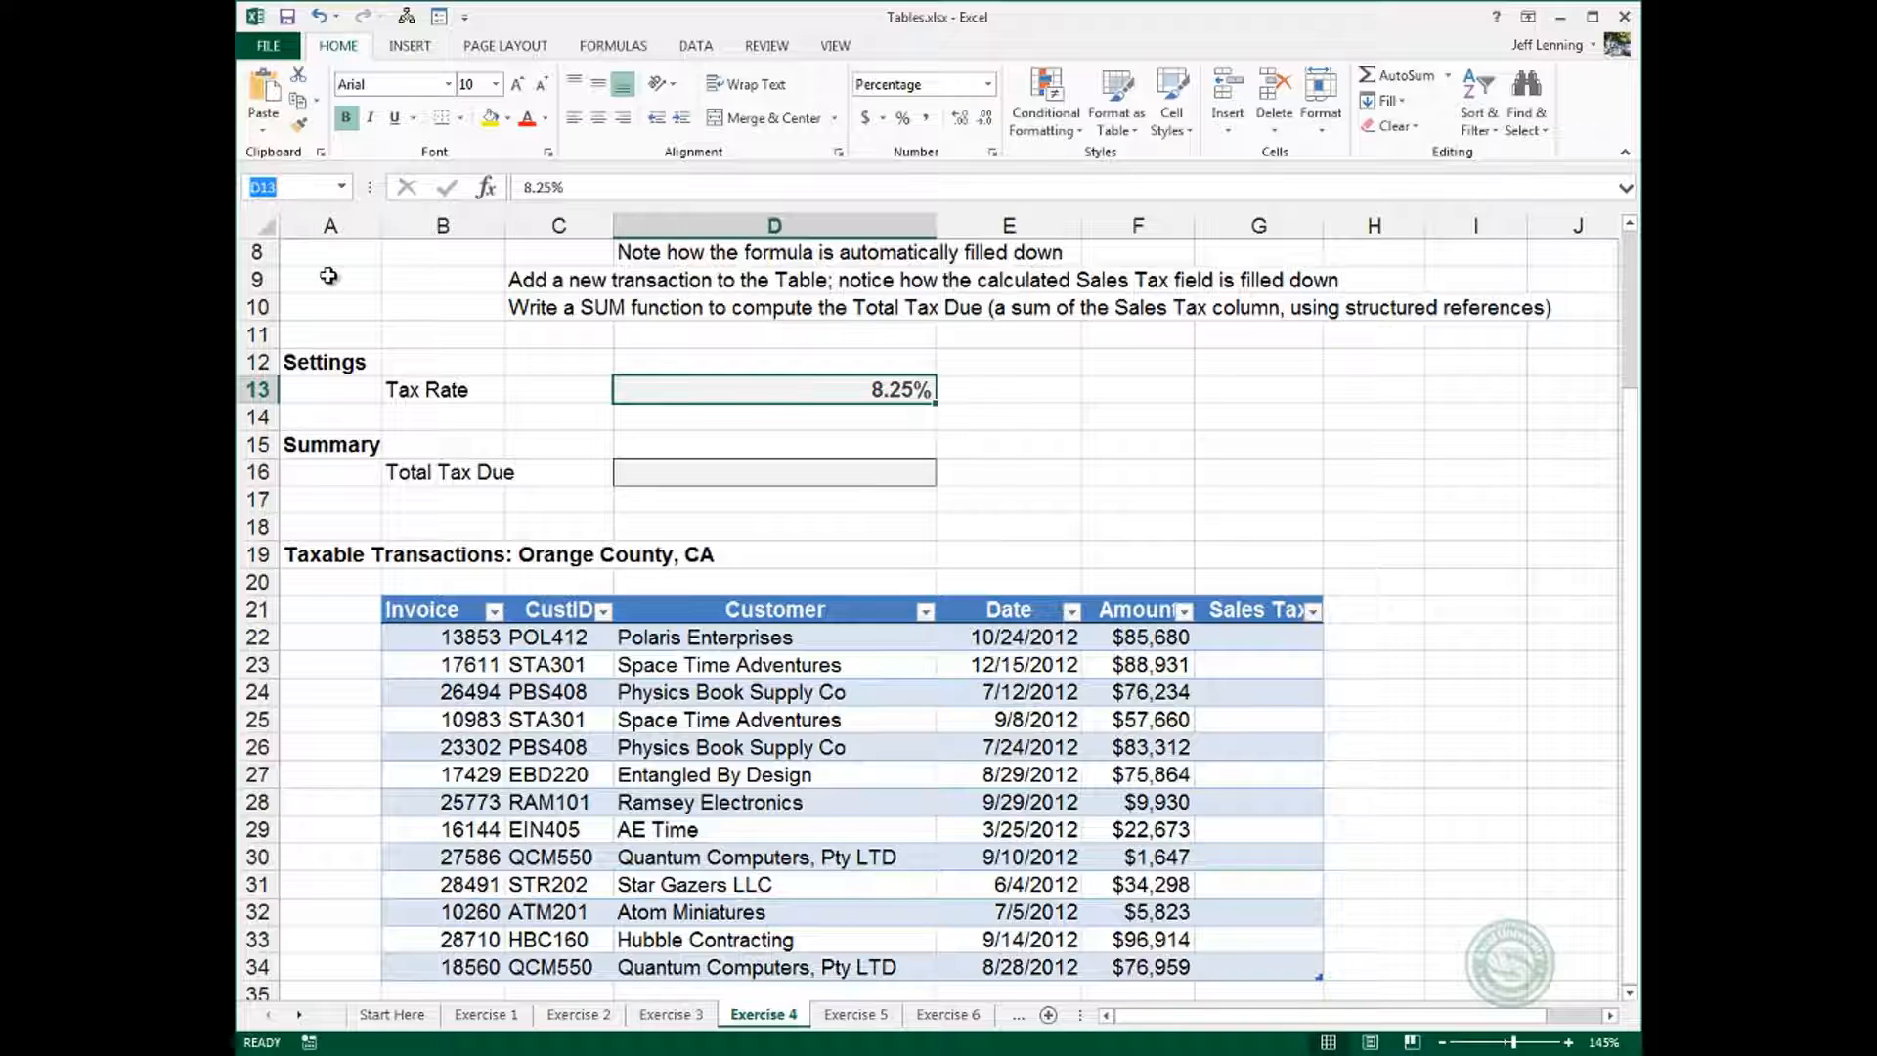
type("t_rate")
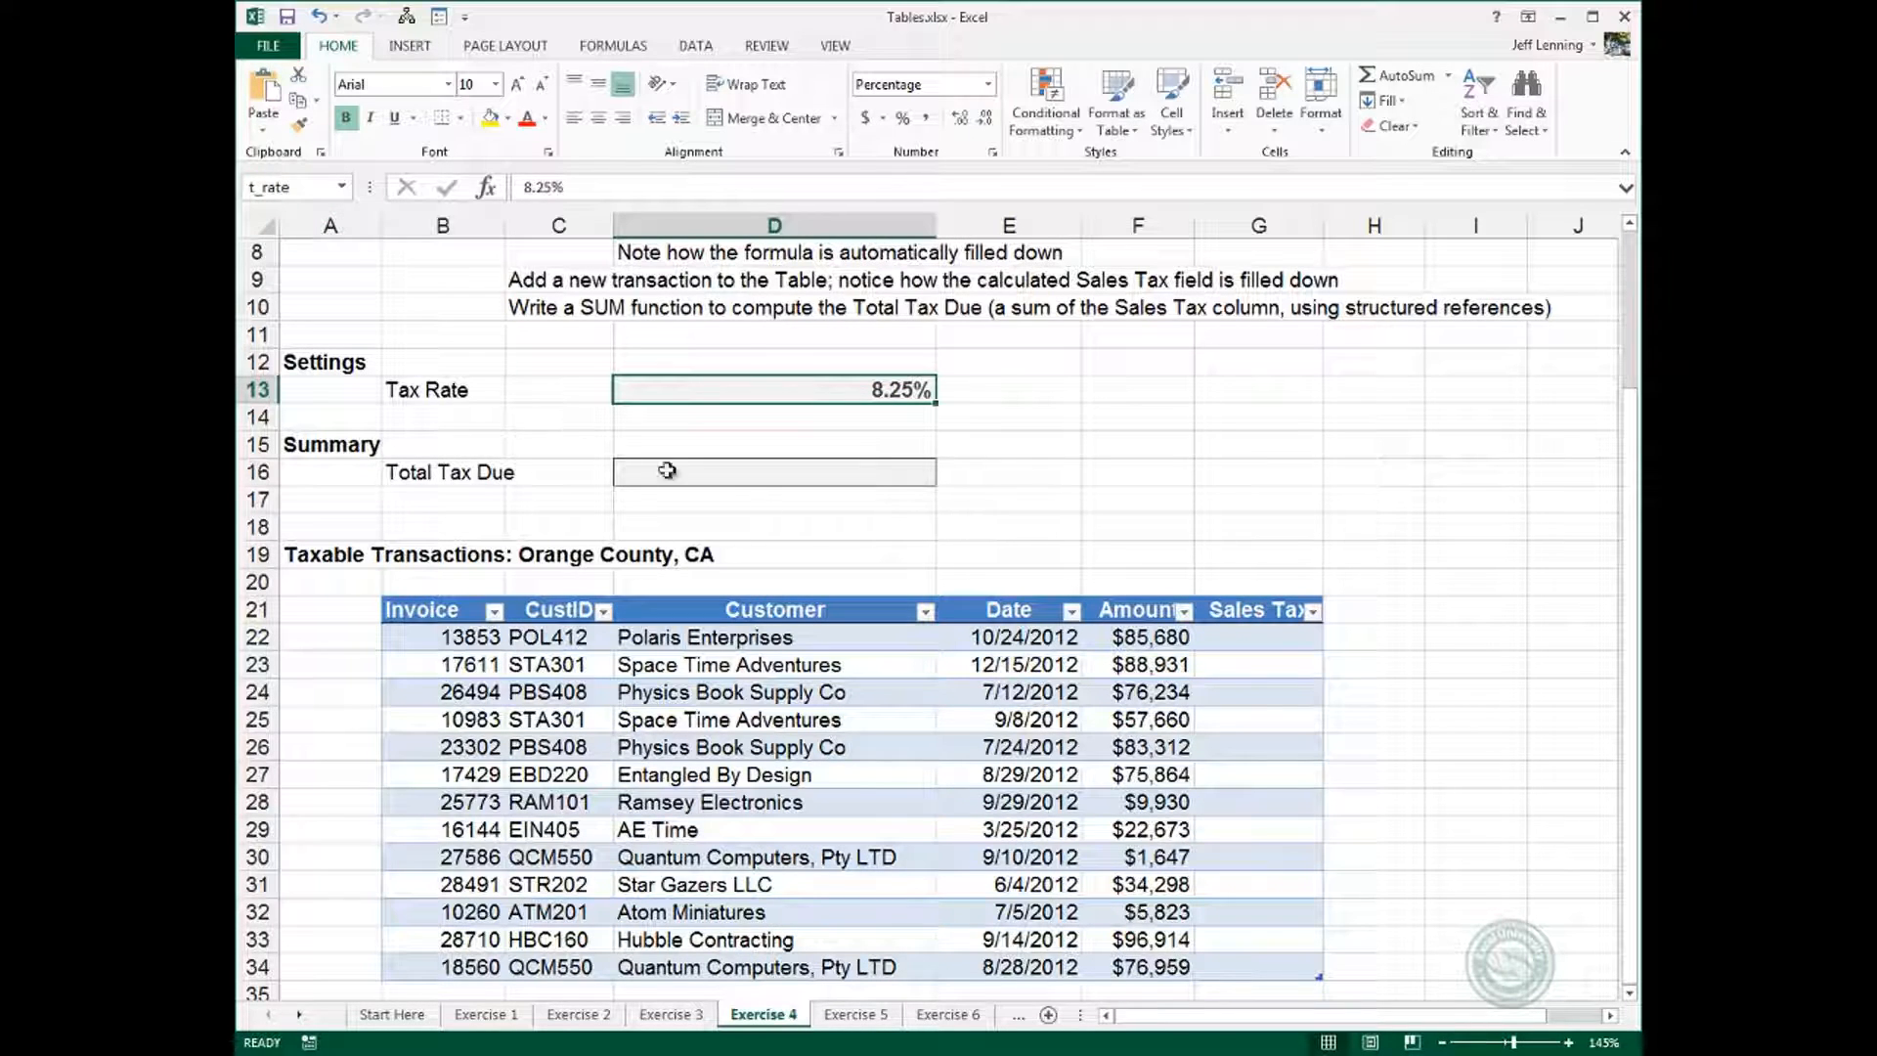
left_click(1236, 640)
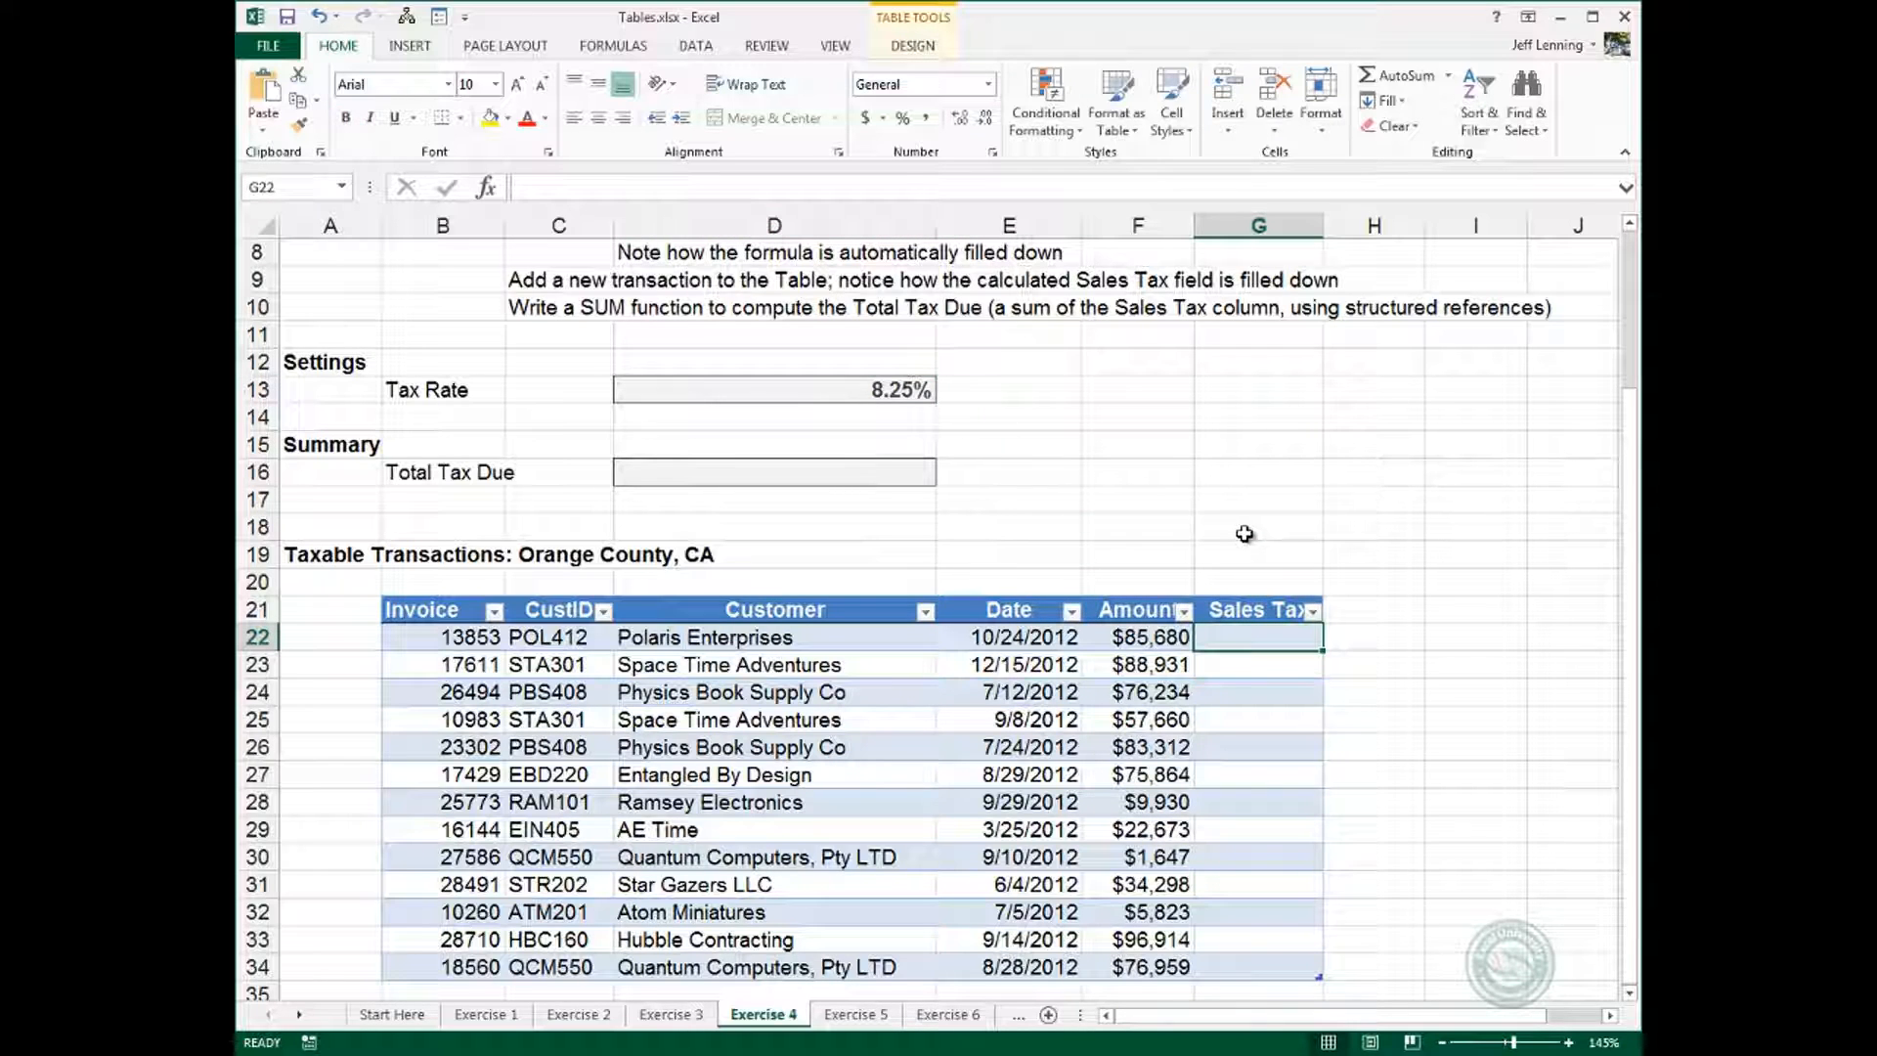
type("=")
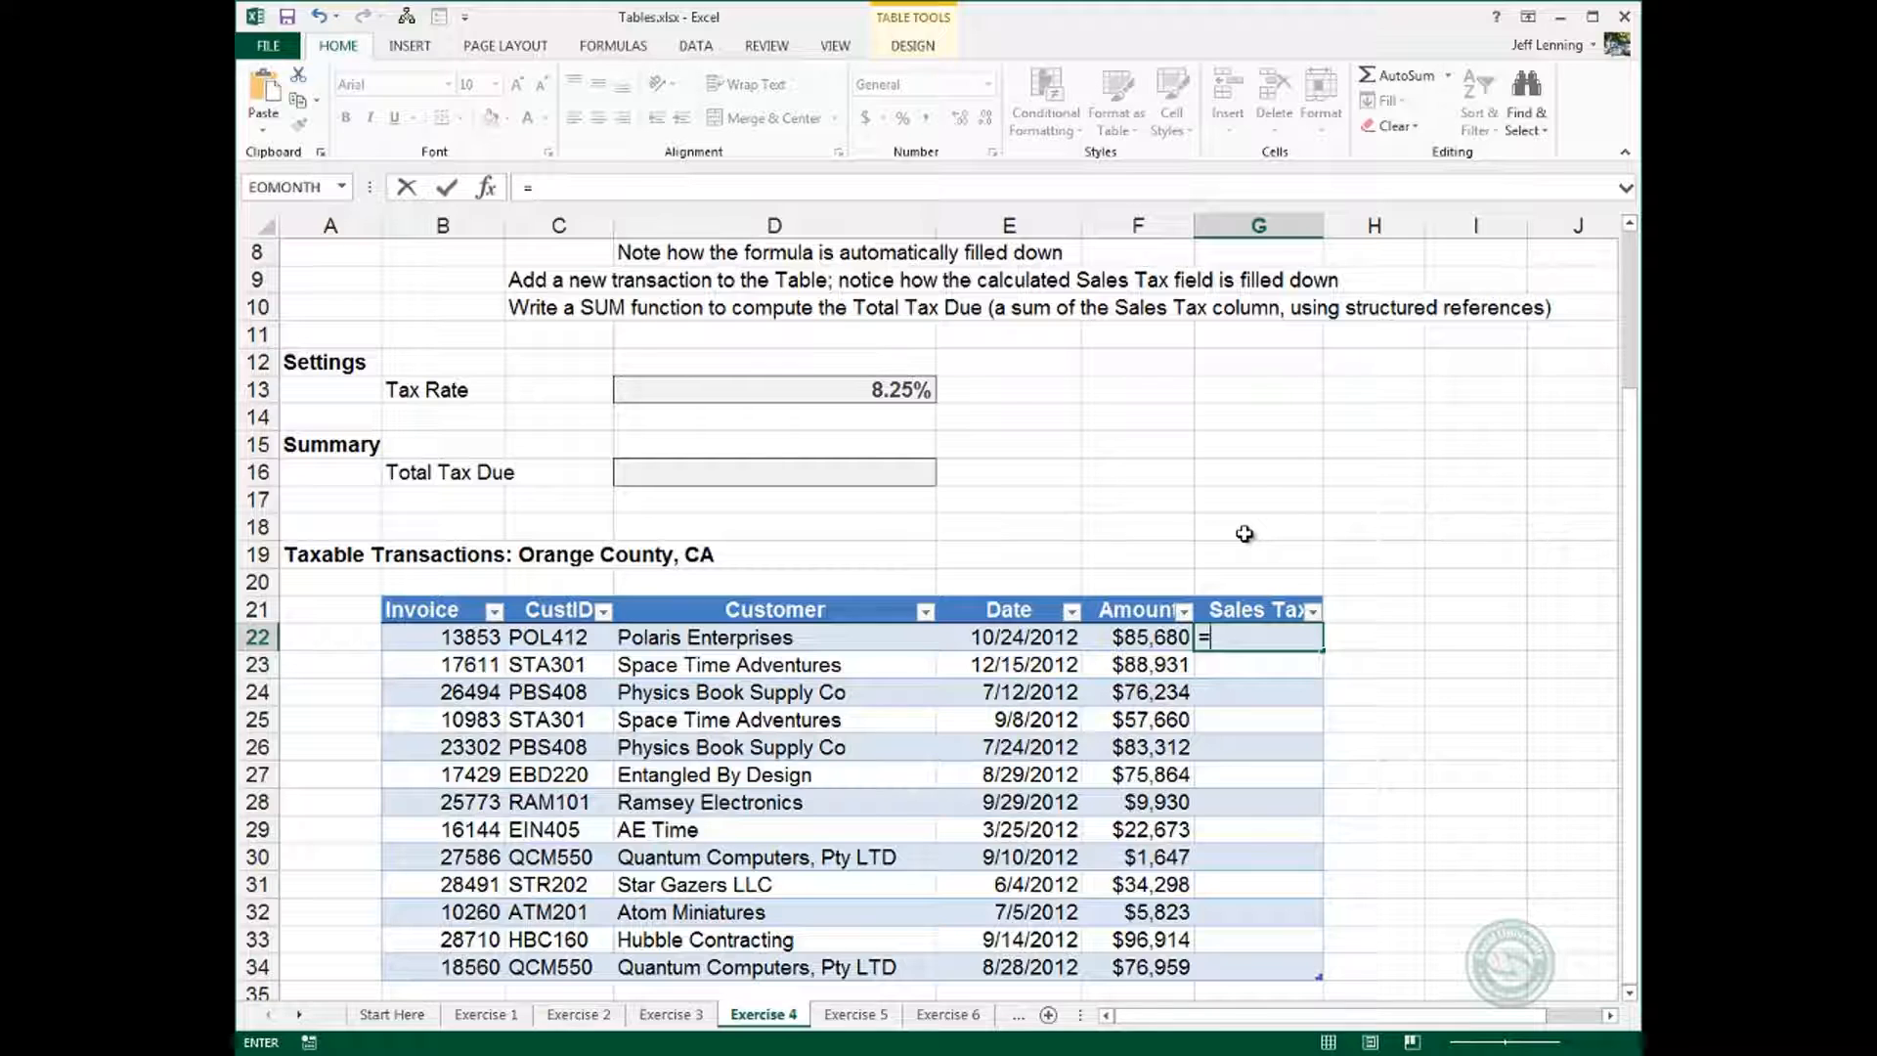
left_click(1161, 636)
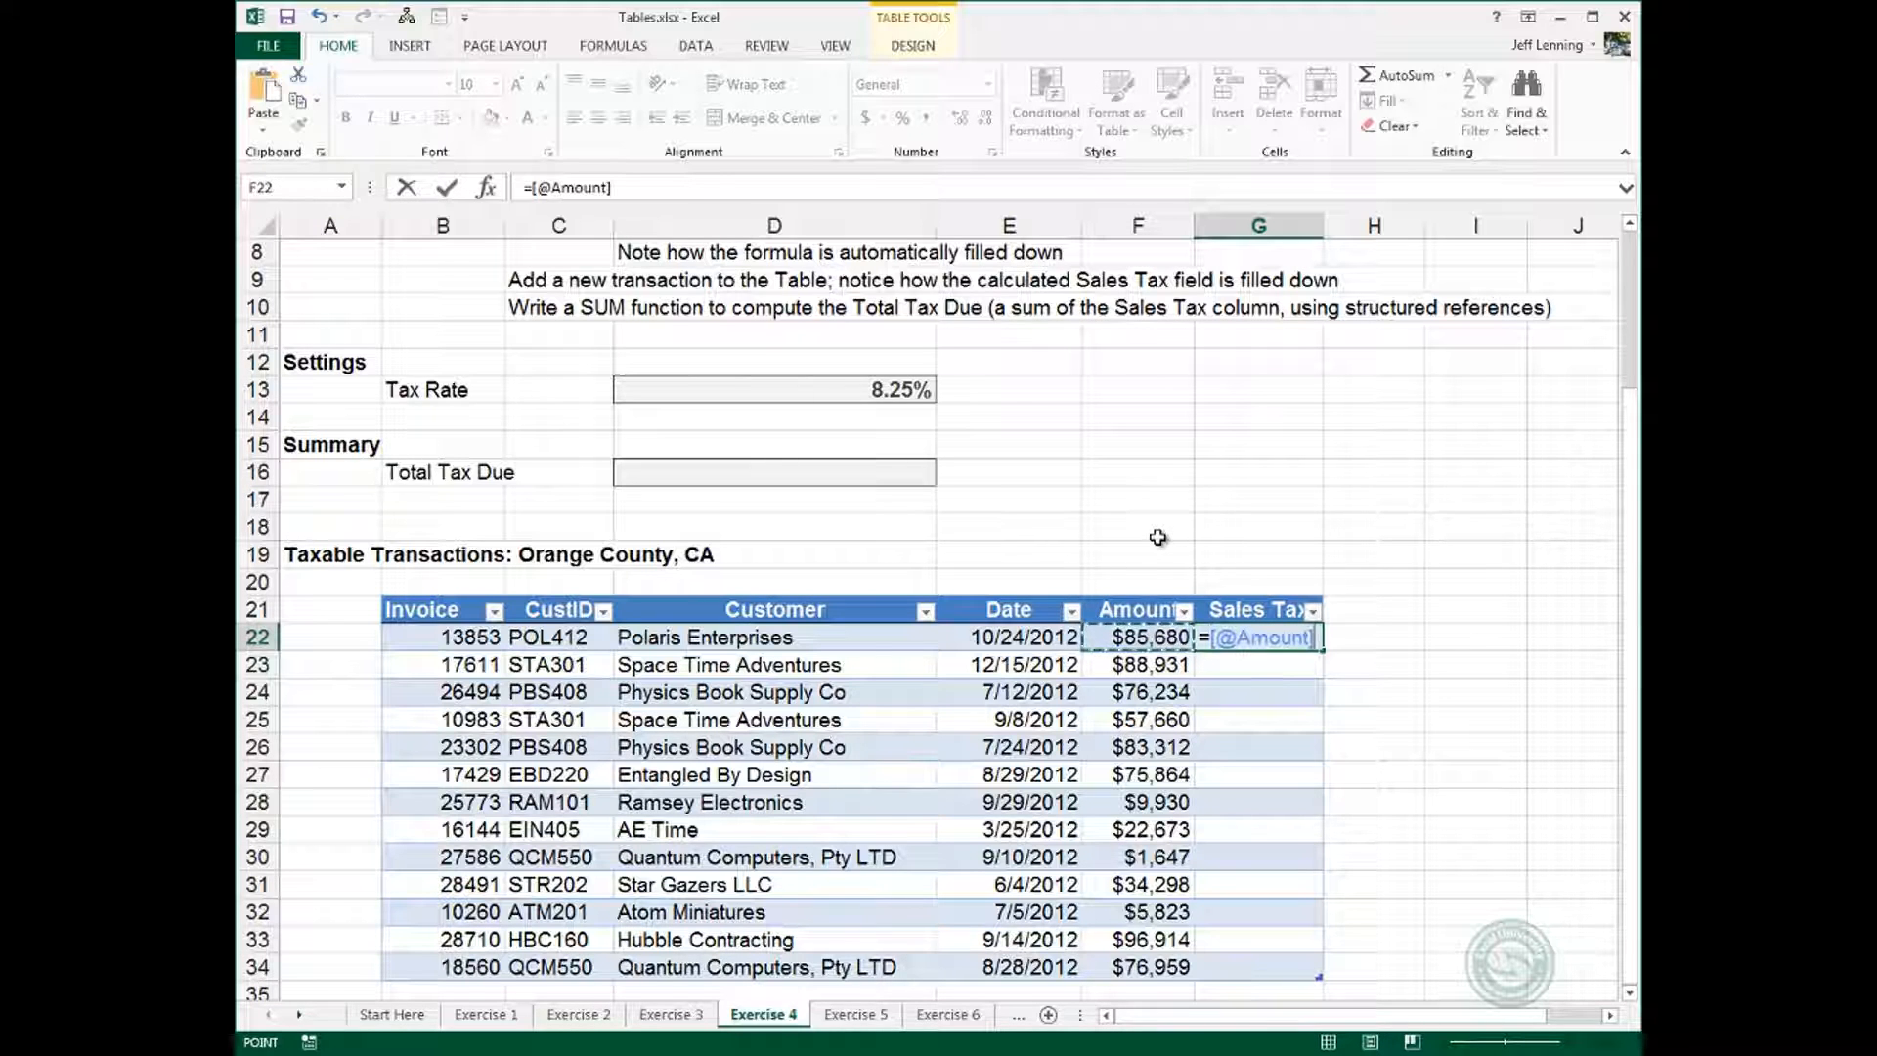
type("*t")
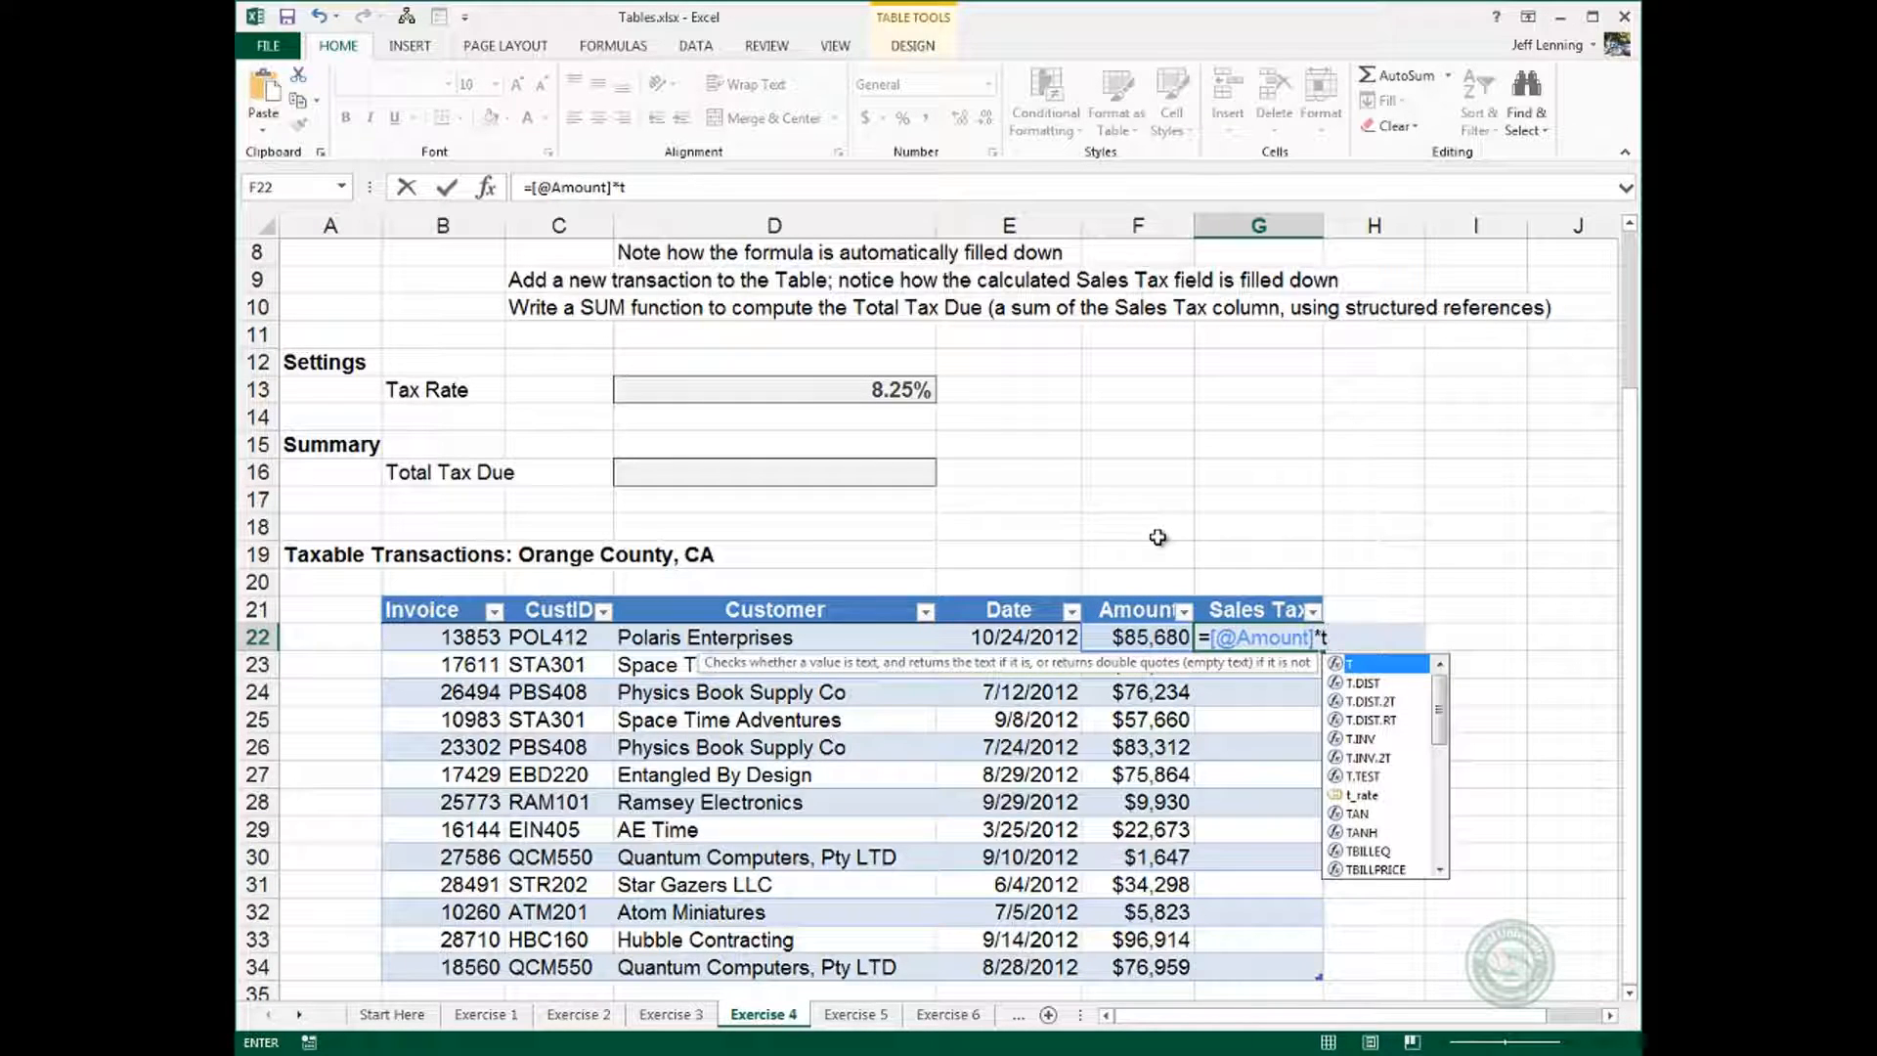
key("Down")
key("Down")
key("Down")
key("Down")
key("Down")
key("Down")
key("Down")
key("Tab")
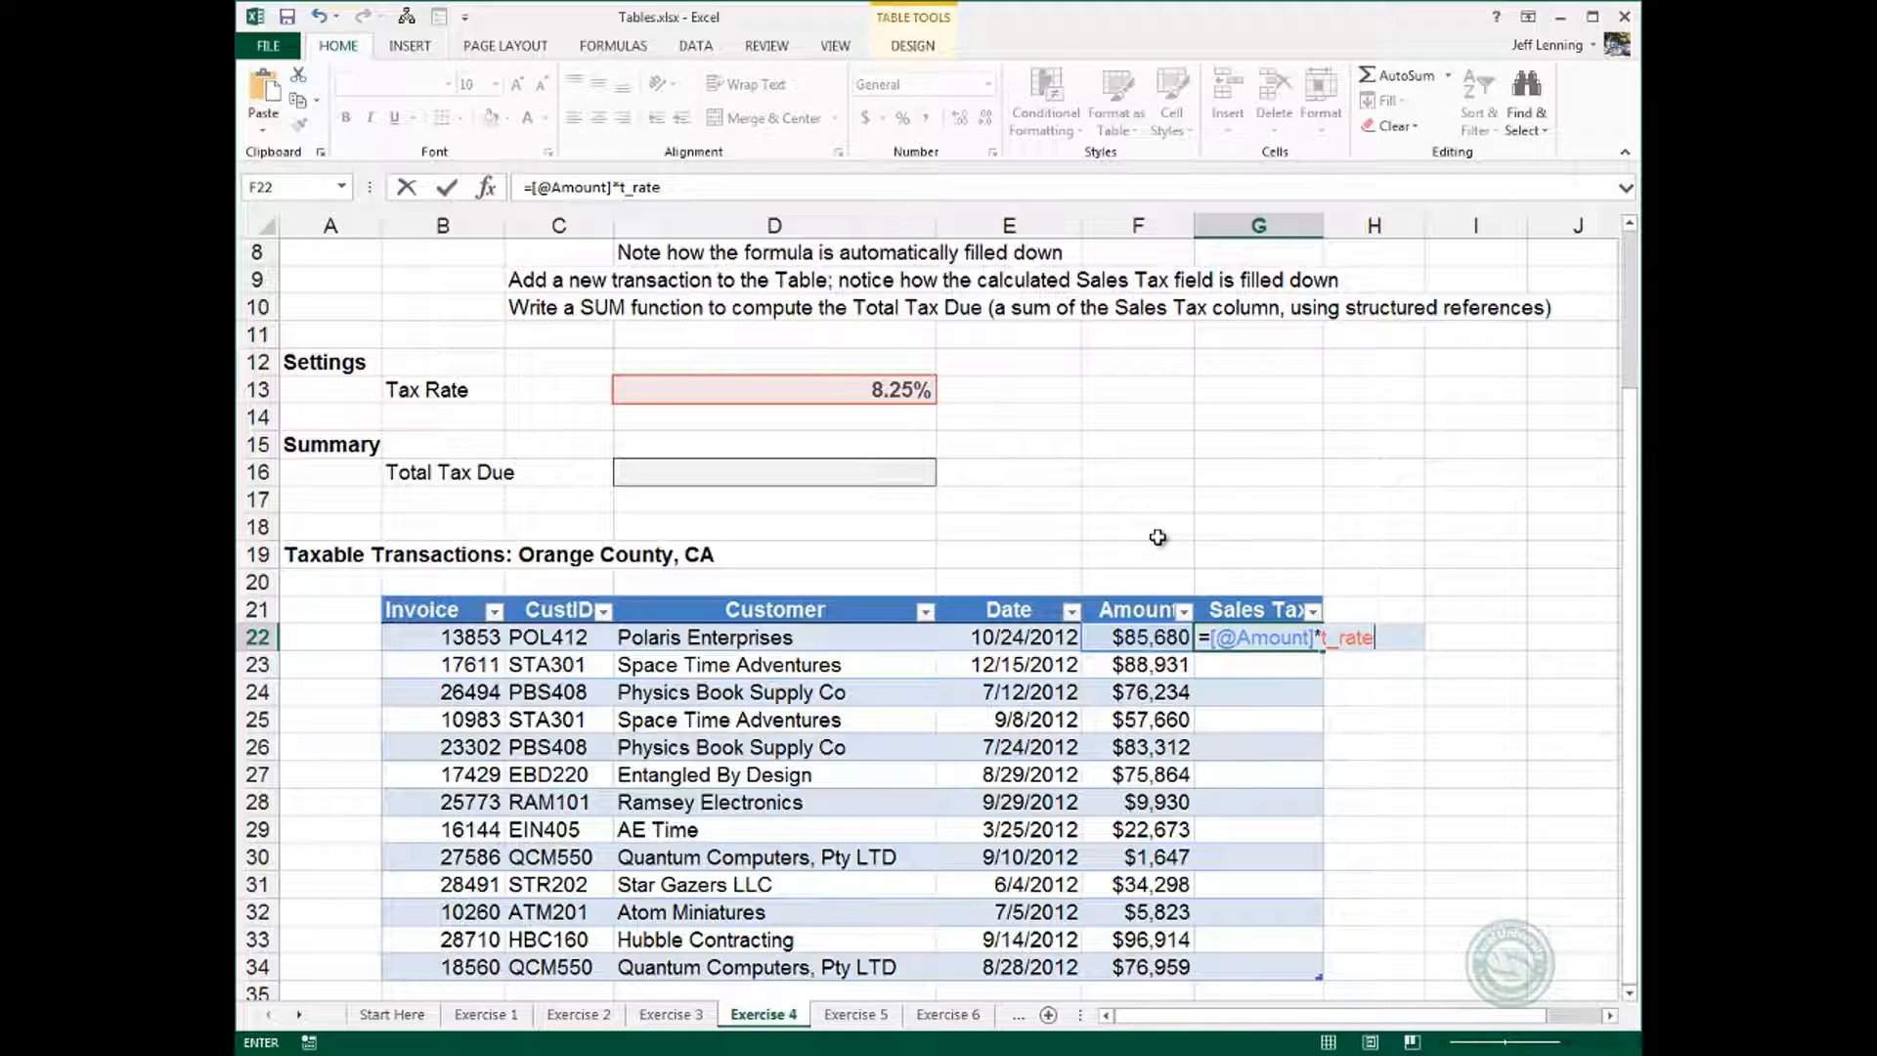
key("Return")
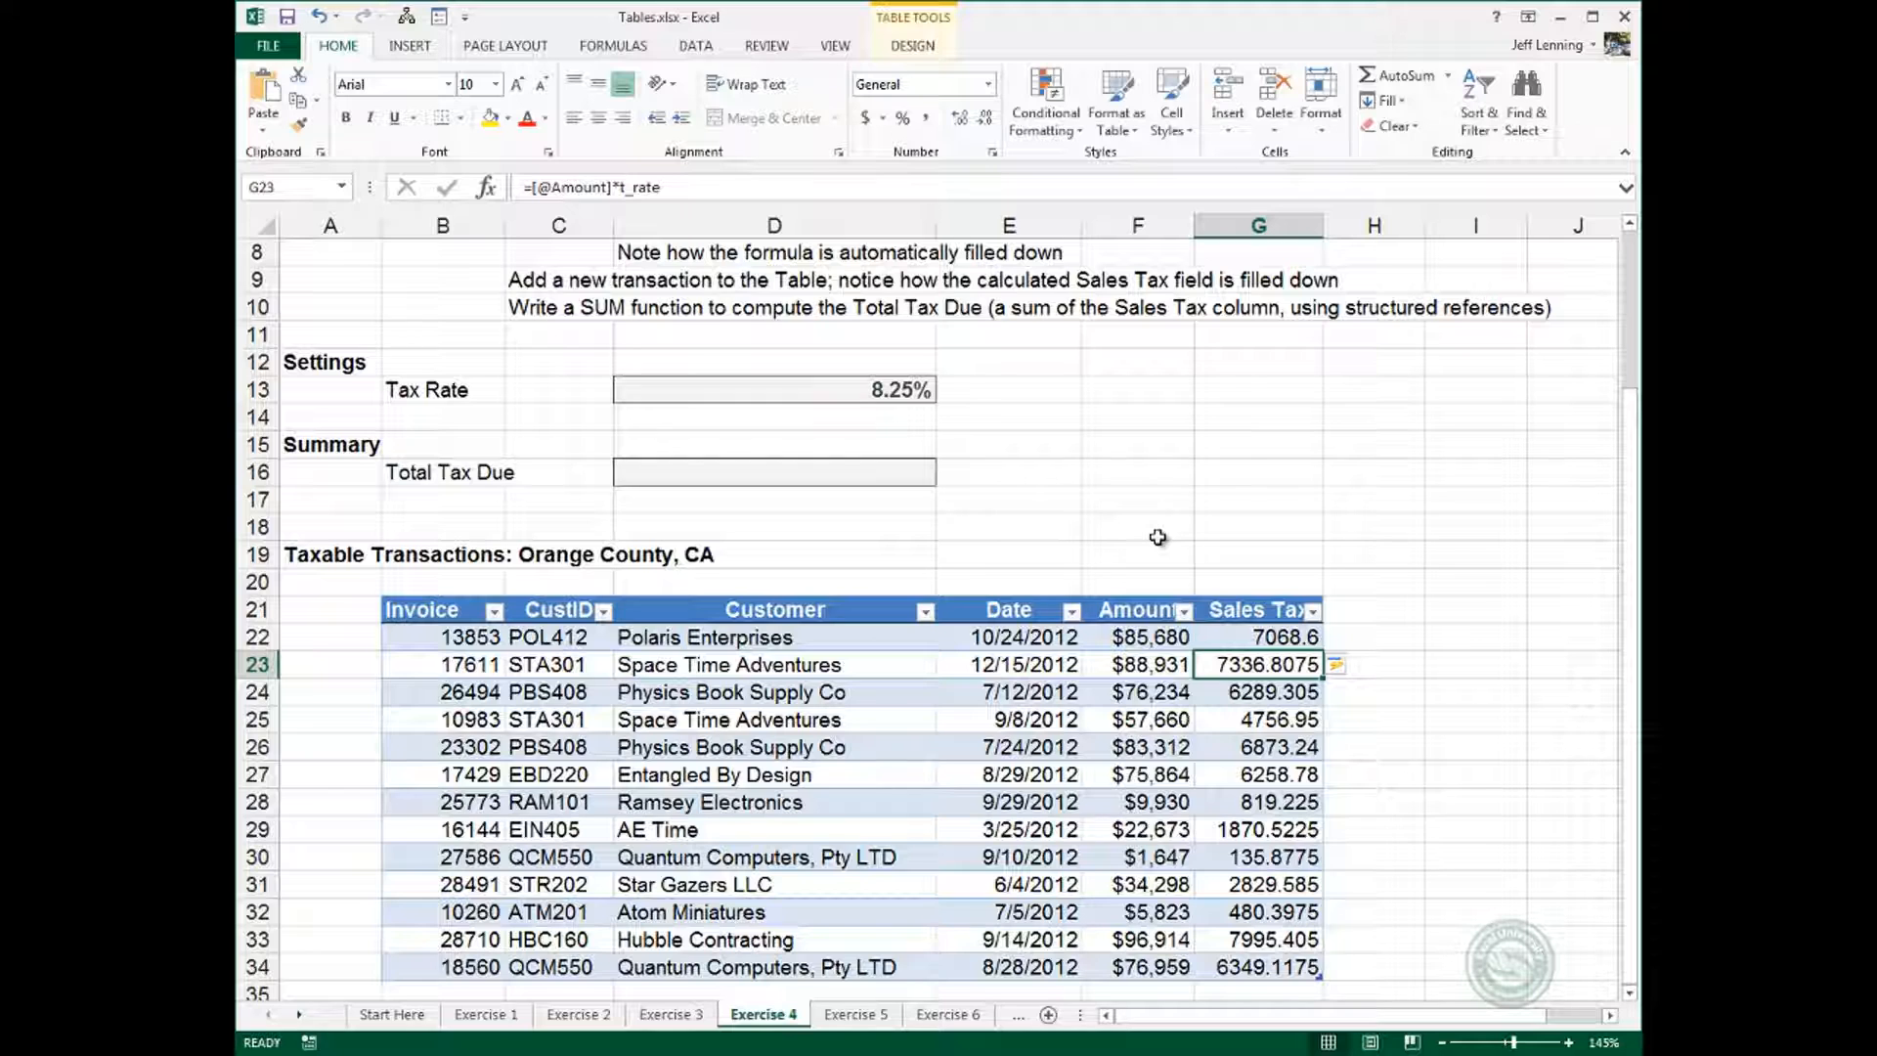
Enter the structured reference formula =SUM(tbl_taxdata[Sales Tax]) in the Total Tax Due cell D16.
left_click(904, 475)
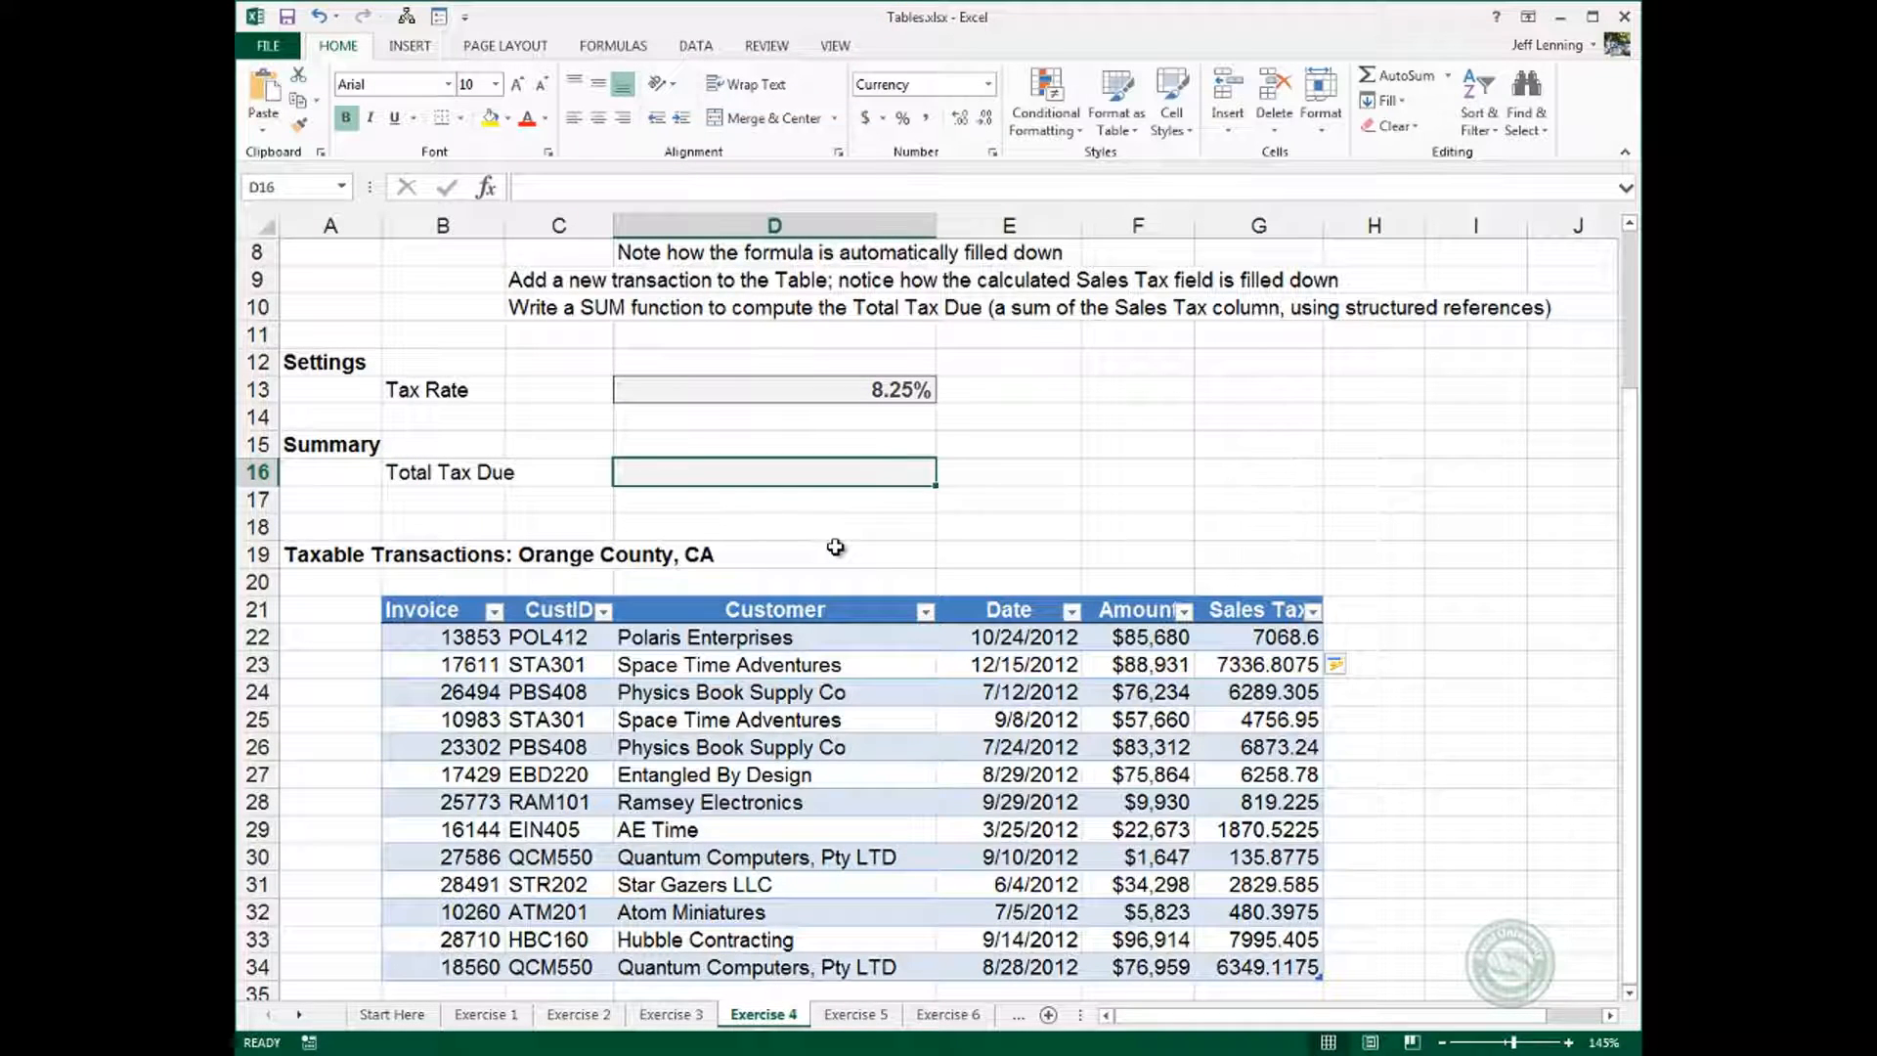
type("=sum(")
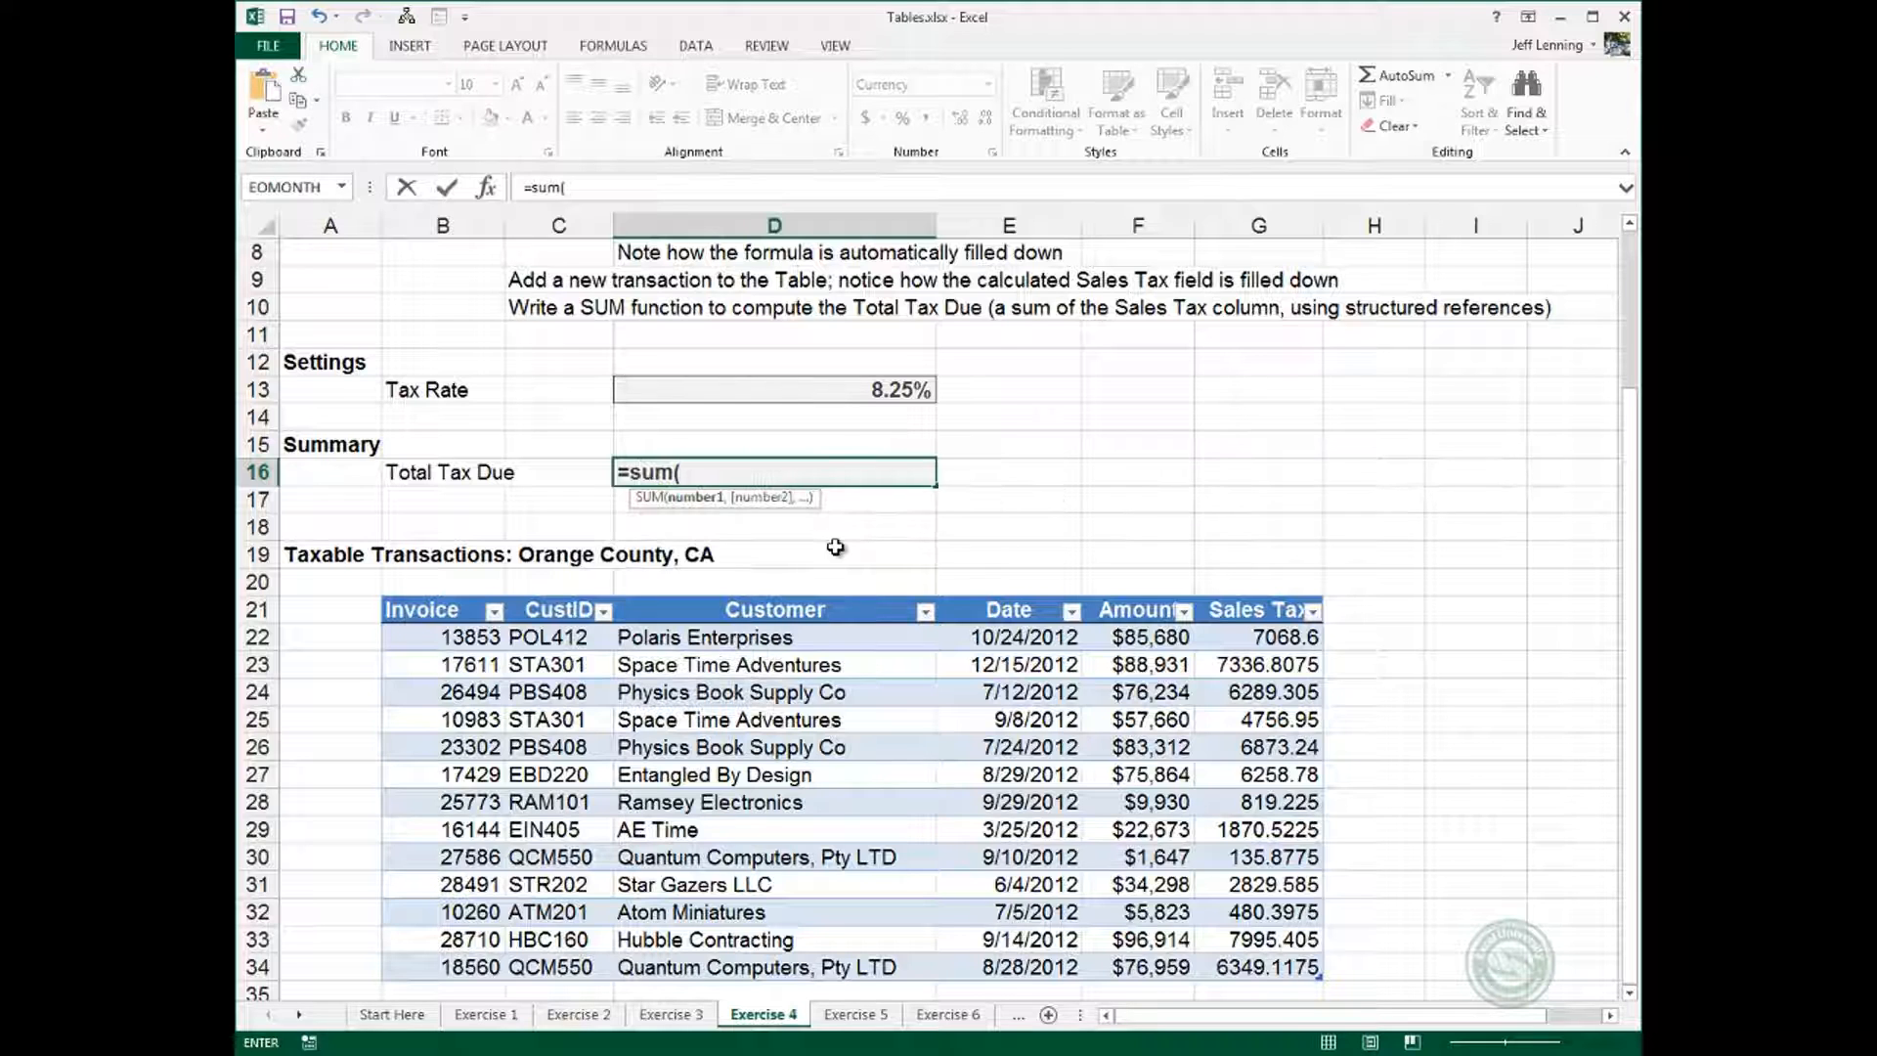
type("tbl_")
key("Tab")
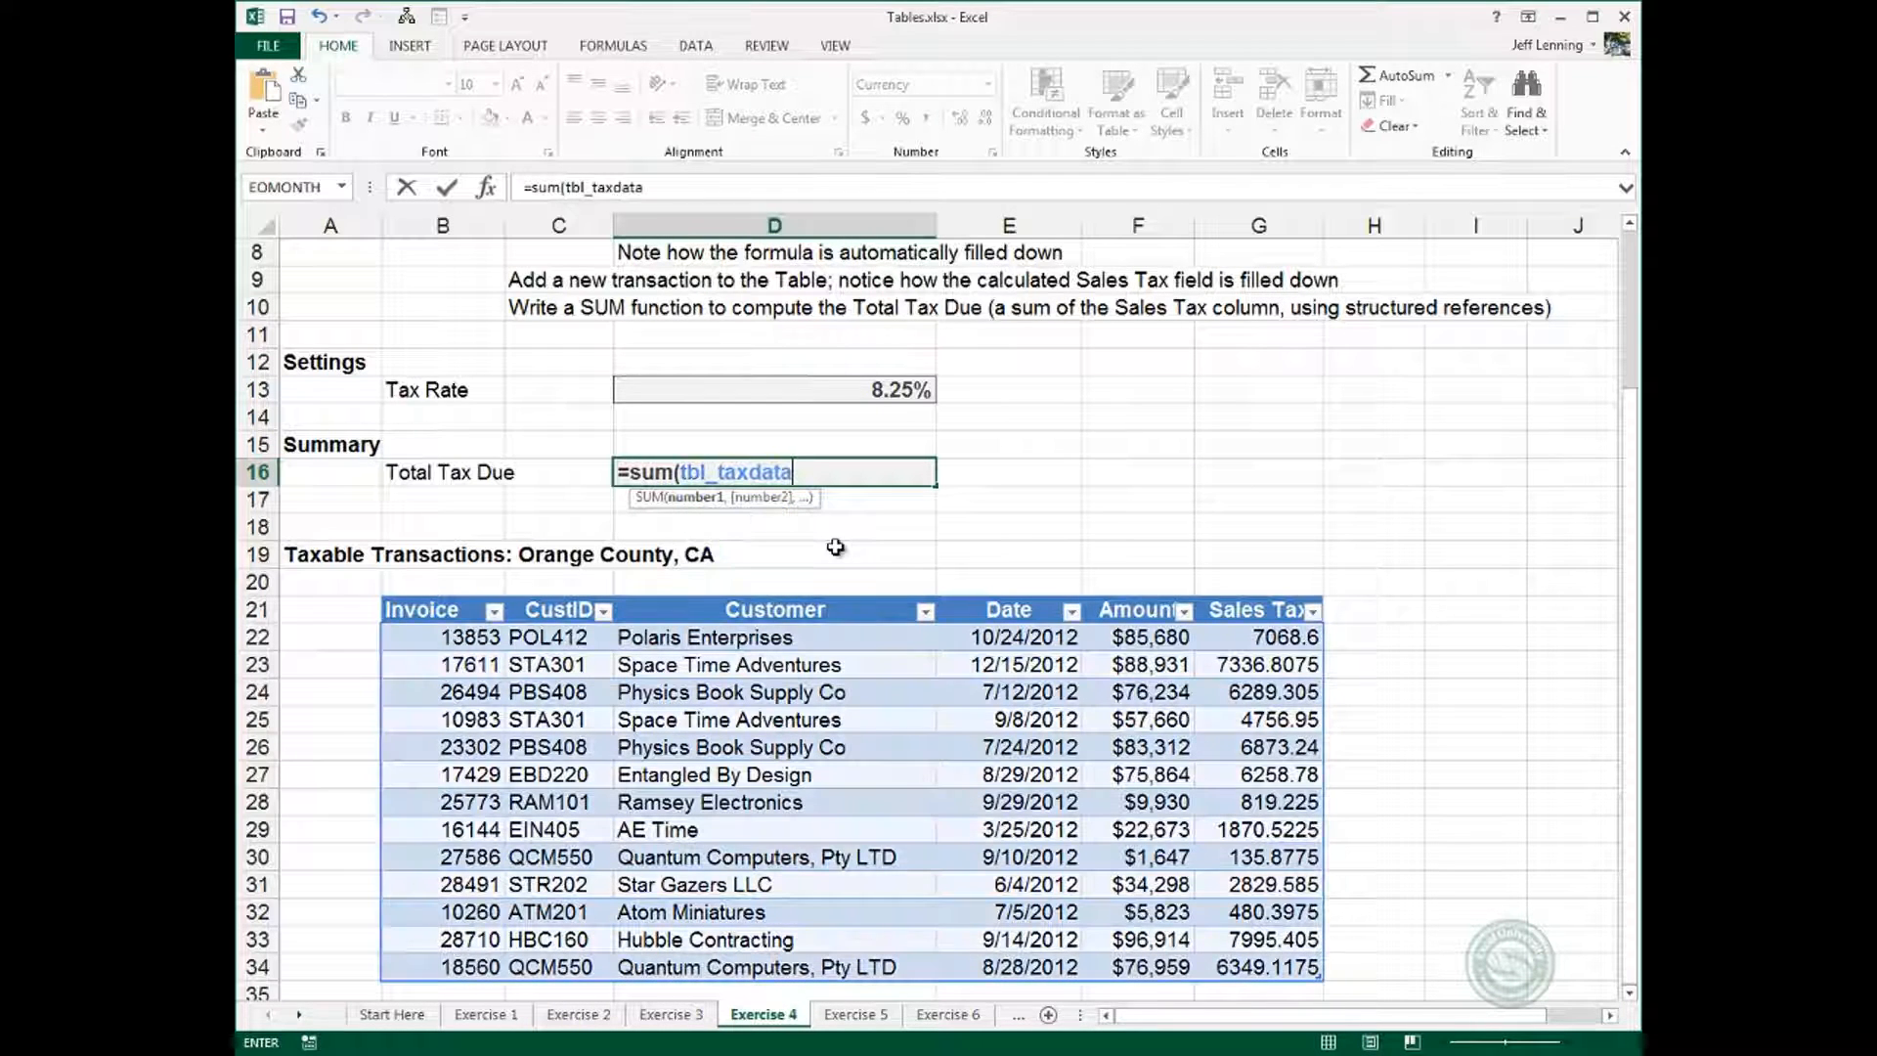
type("[")
key("Down")
key("Down")
key("Down")
key("Down")
key("Down")
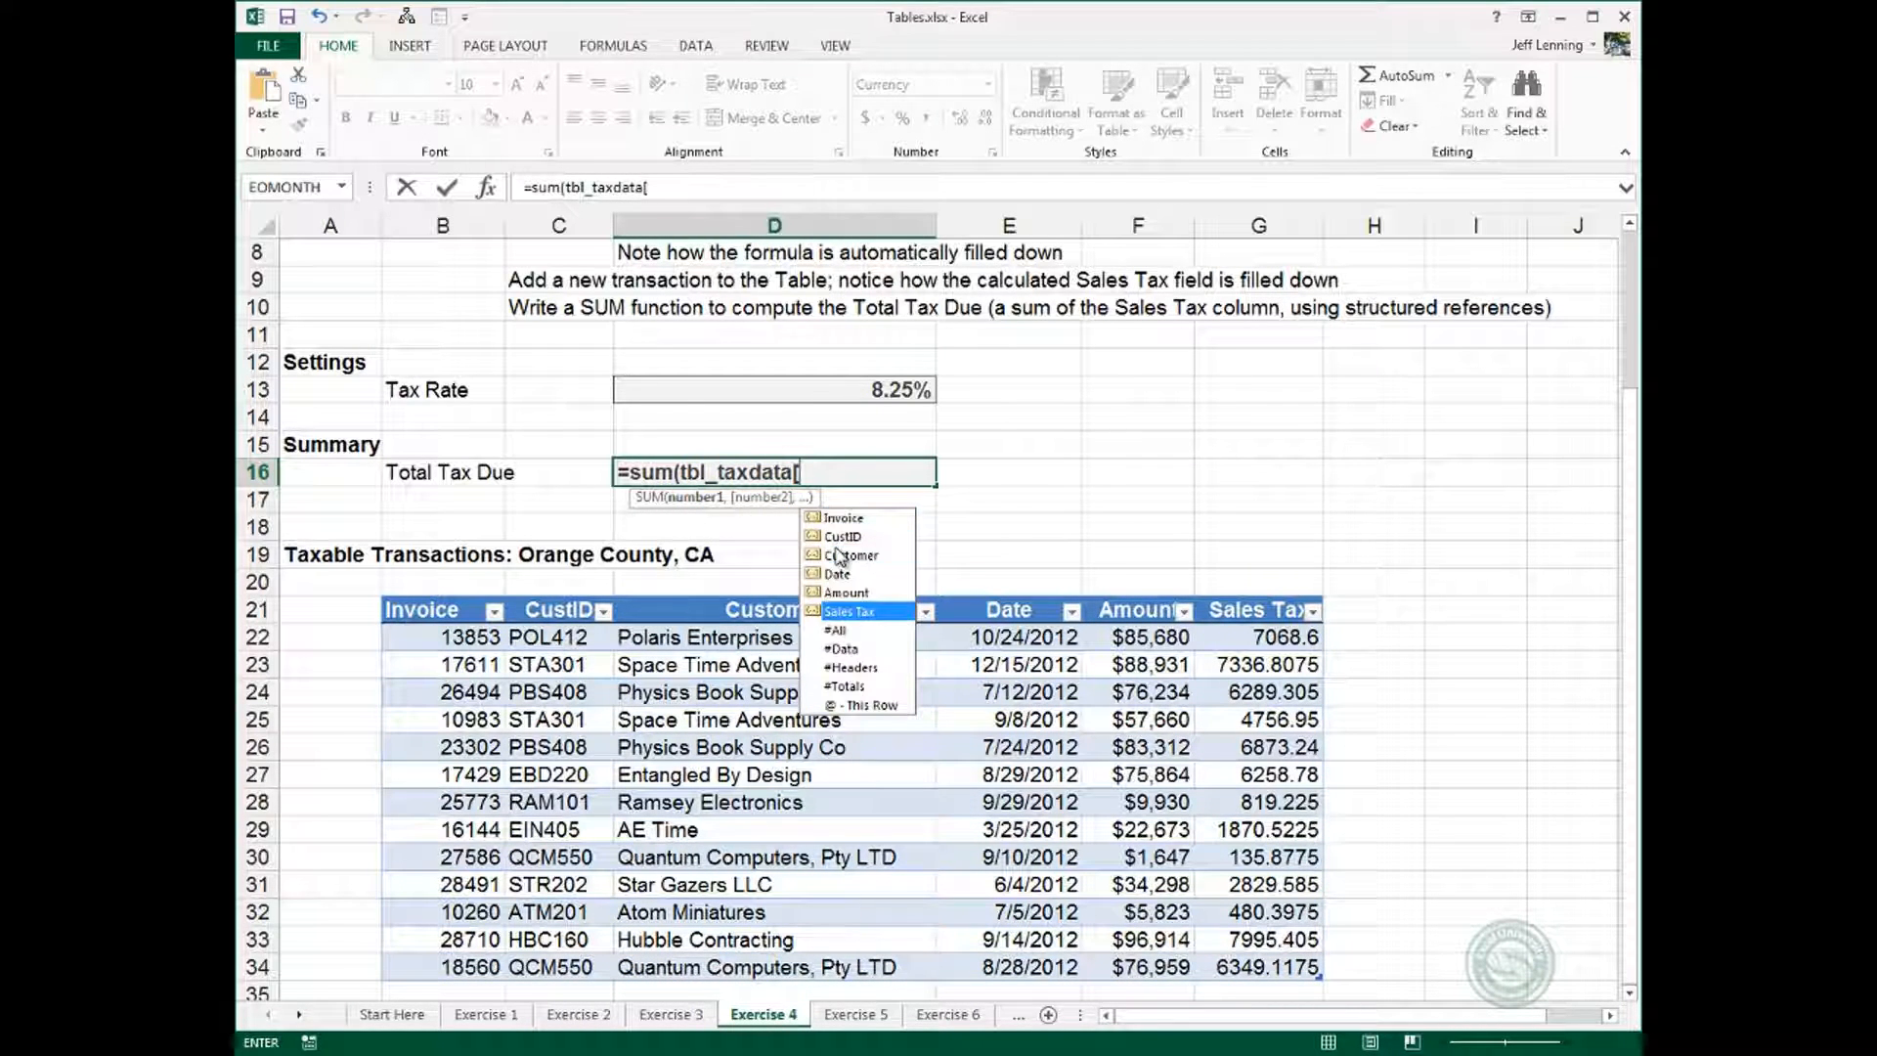
key("Tab")
type("])")
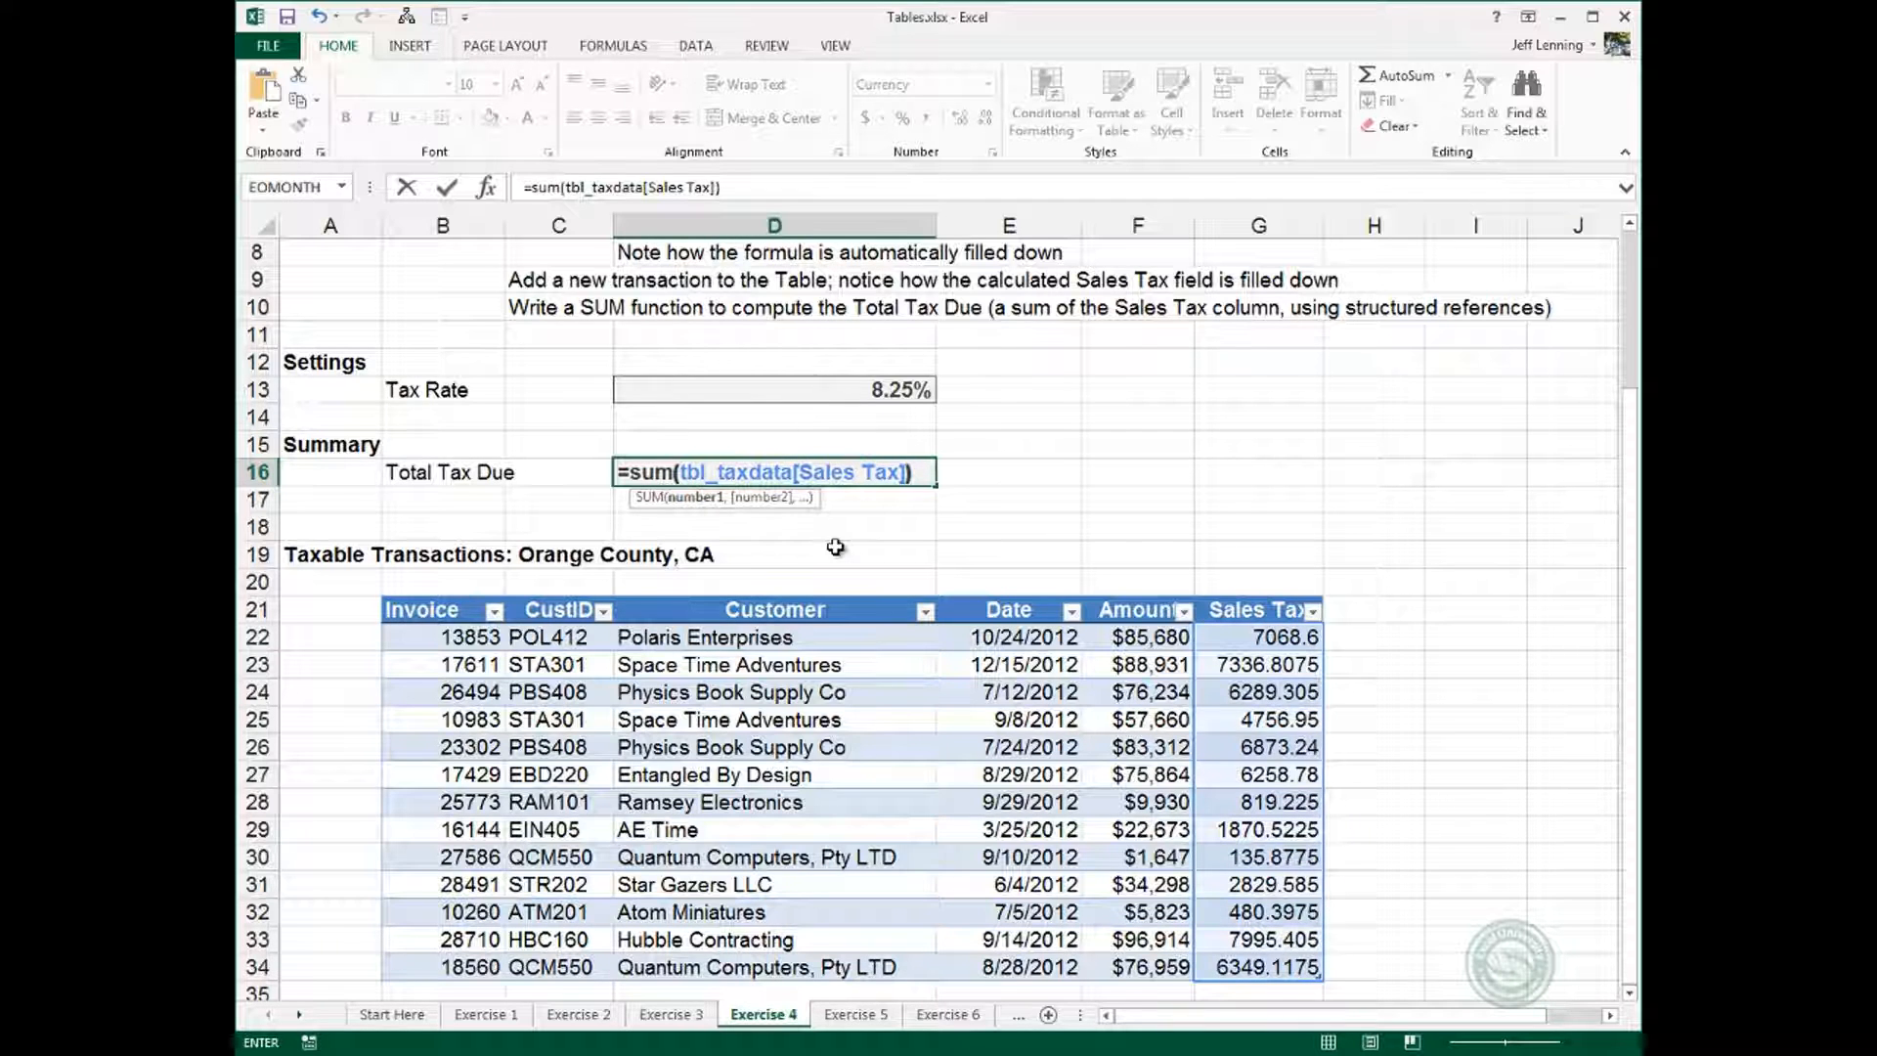
key("Return")
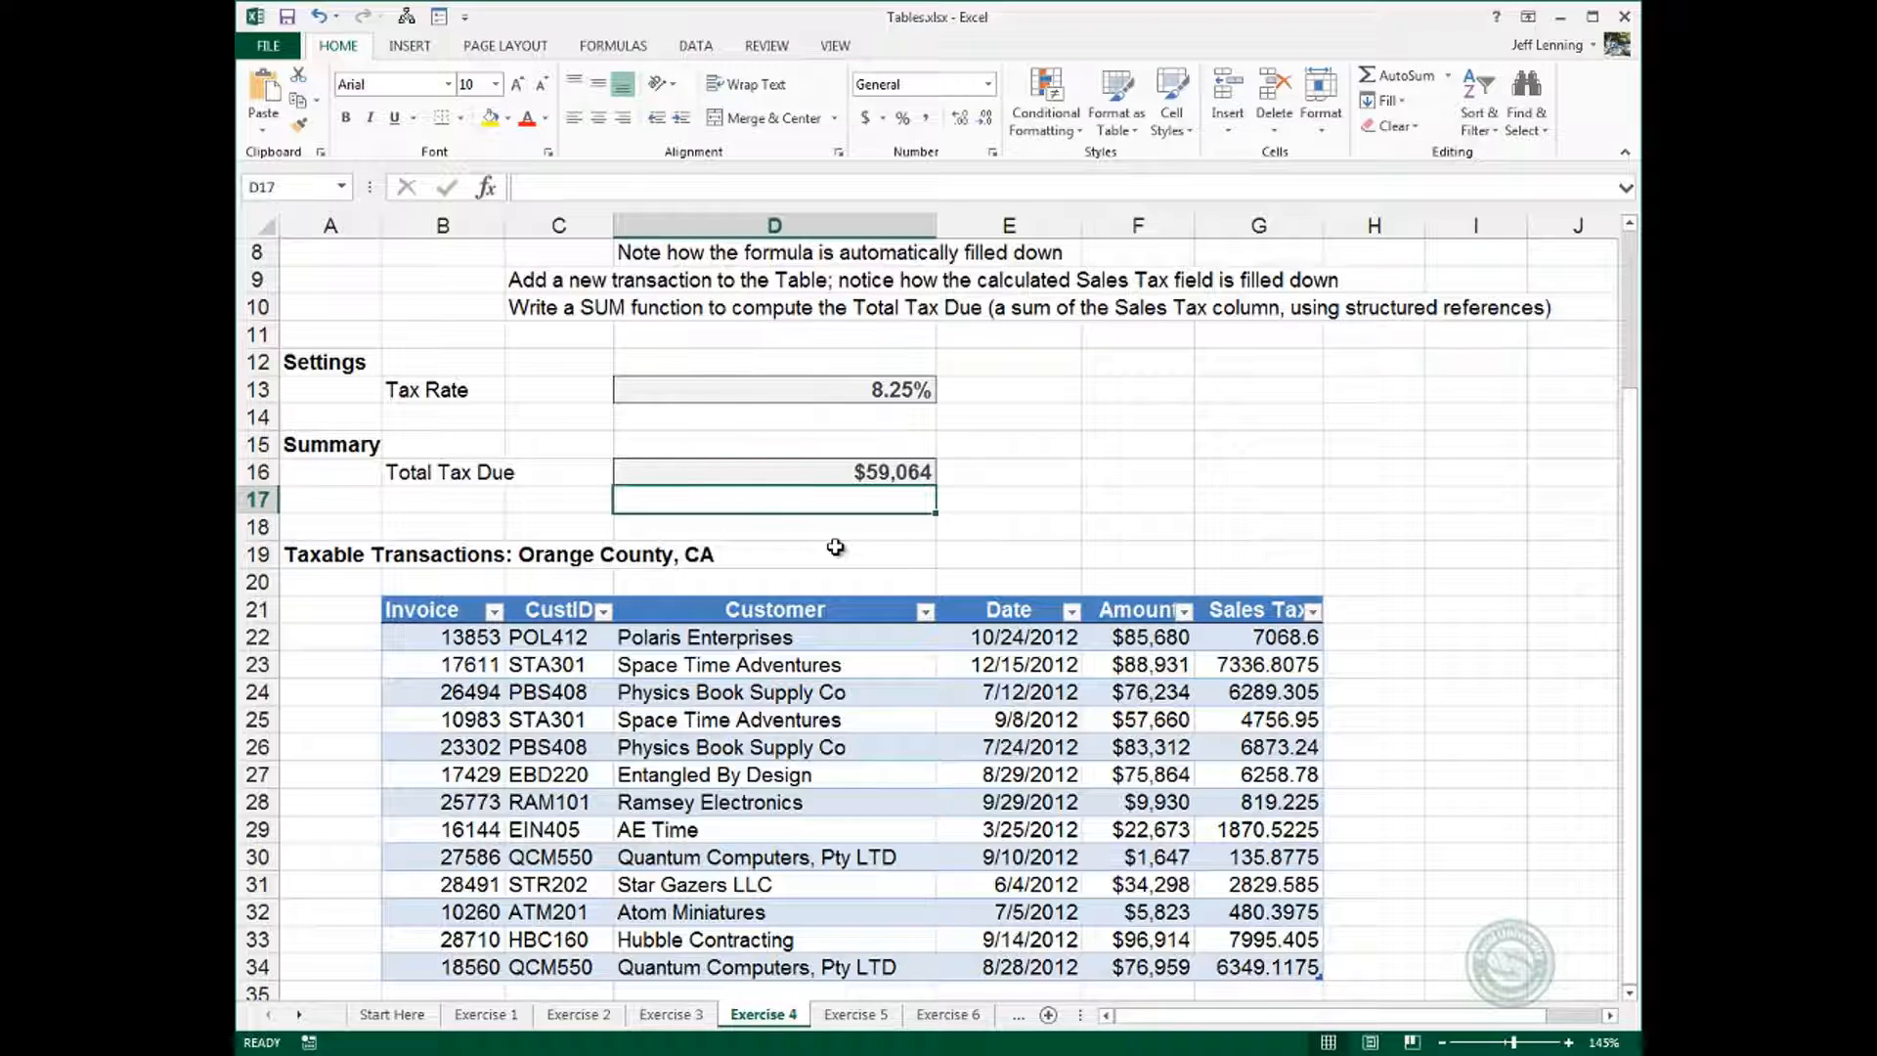
Add three new transactions directly below the tbl_taxdata table with Amount values 1000, 100 and 10 in F35:F37.
key("ctrl+Down")
key("ctrl+Down")
key("Down")
key("Down")
key("Down")
key("Down")
key("Down")
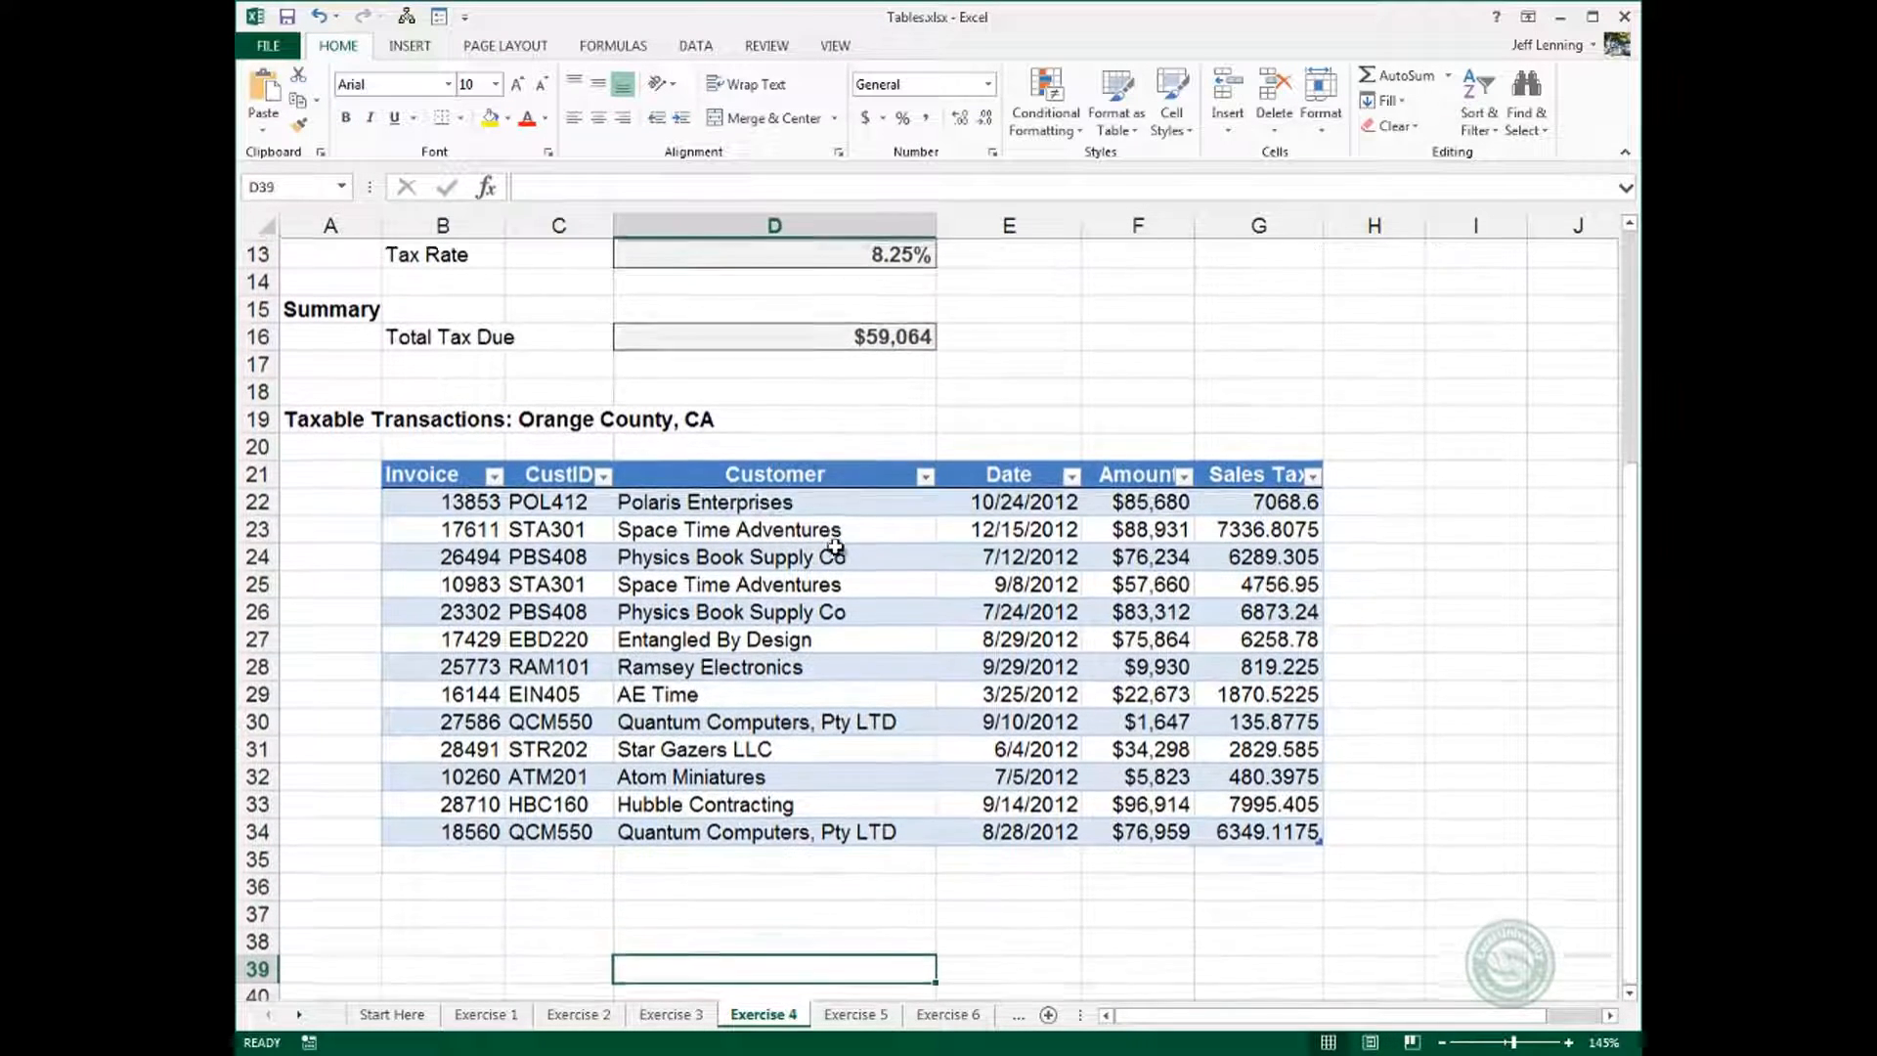
key("Right")
key("Right")
key("Right")
key("Up")
key("Up")
key("Up")
key("Up")
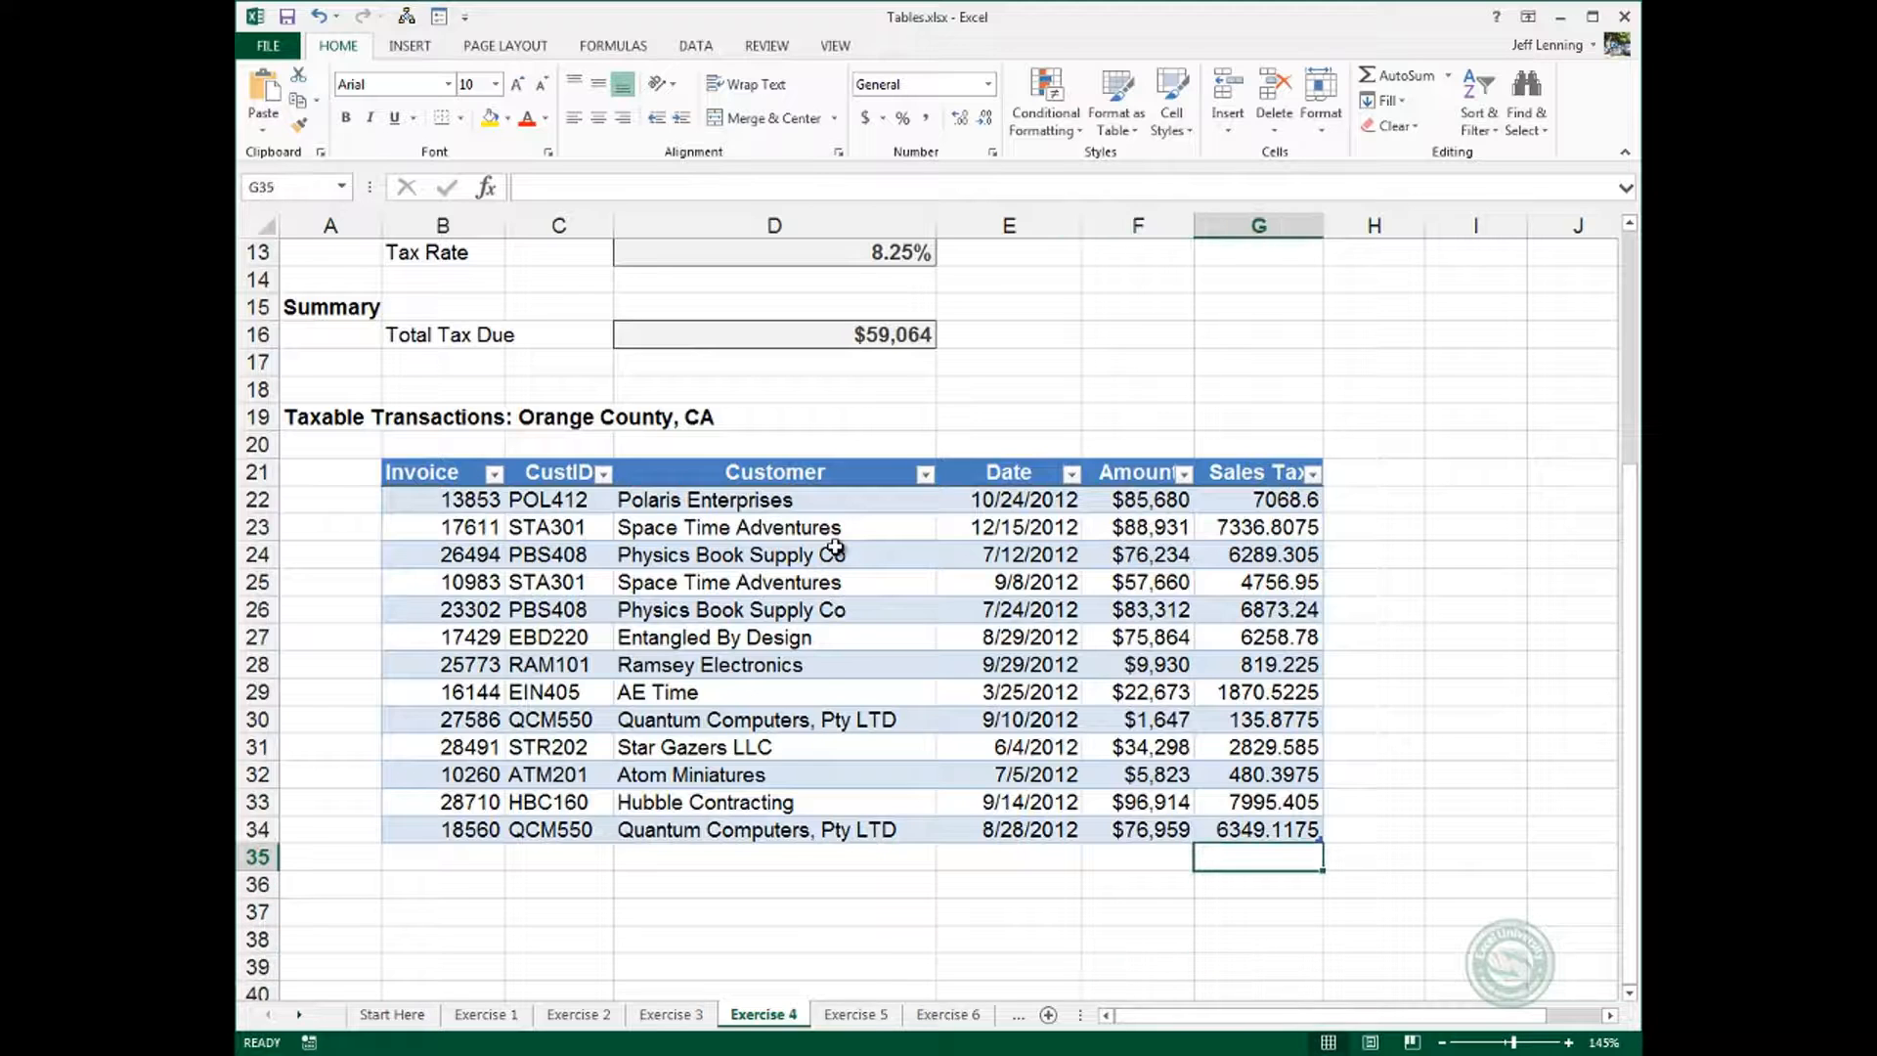
key("Left")
type("1000")
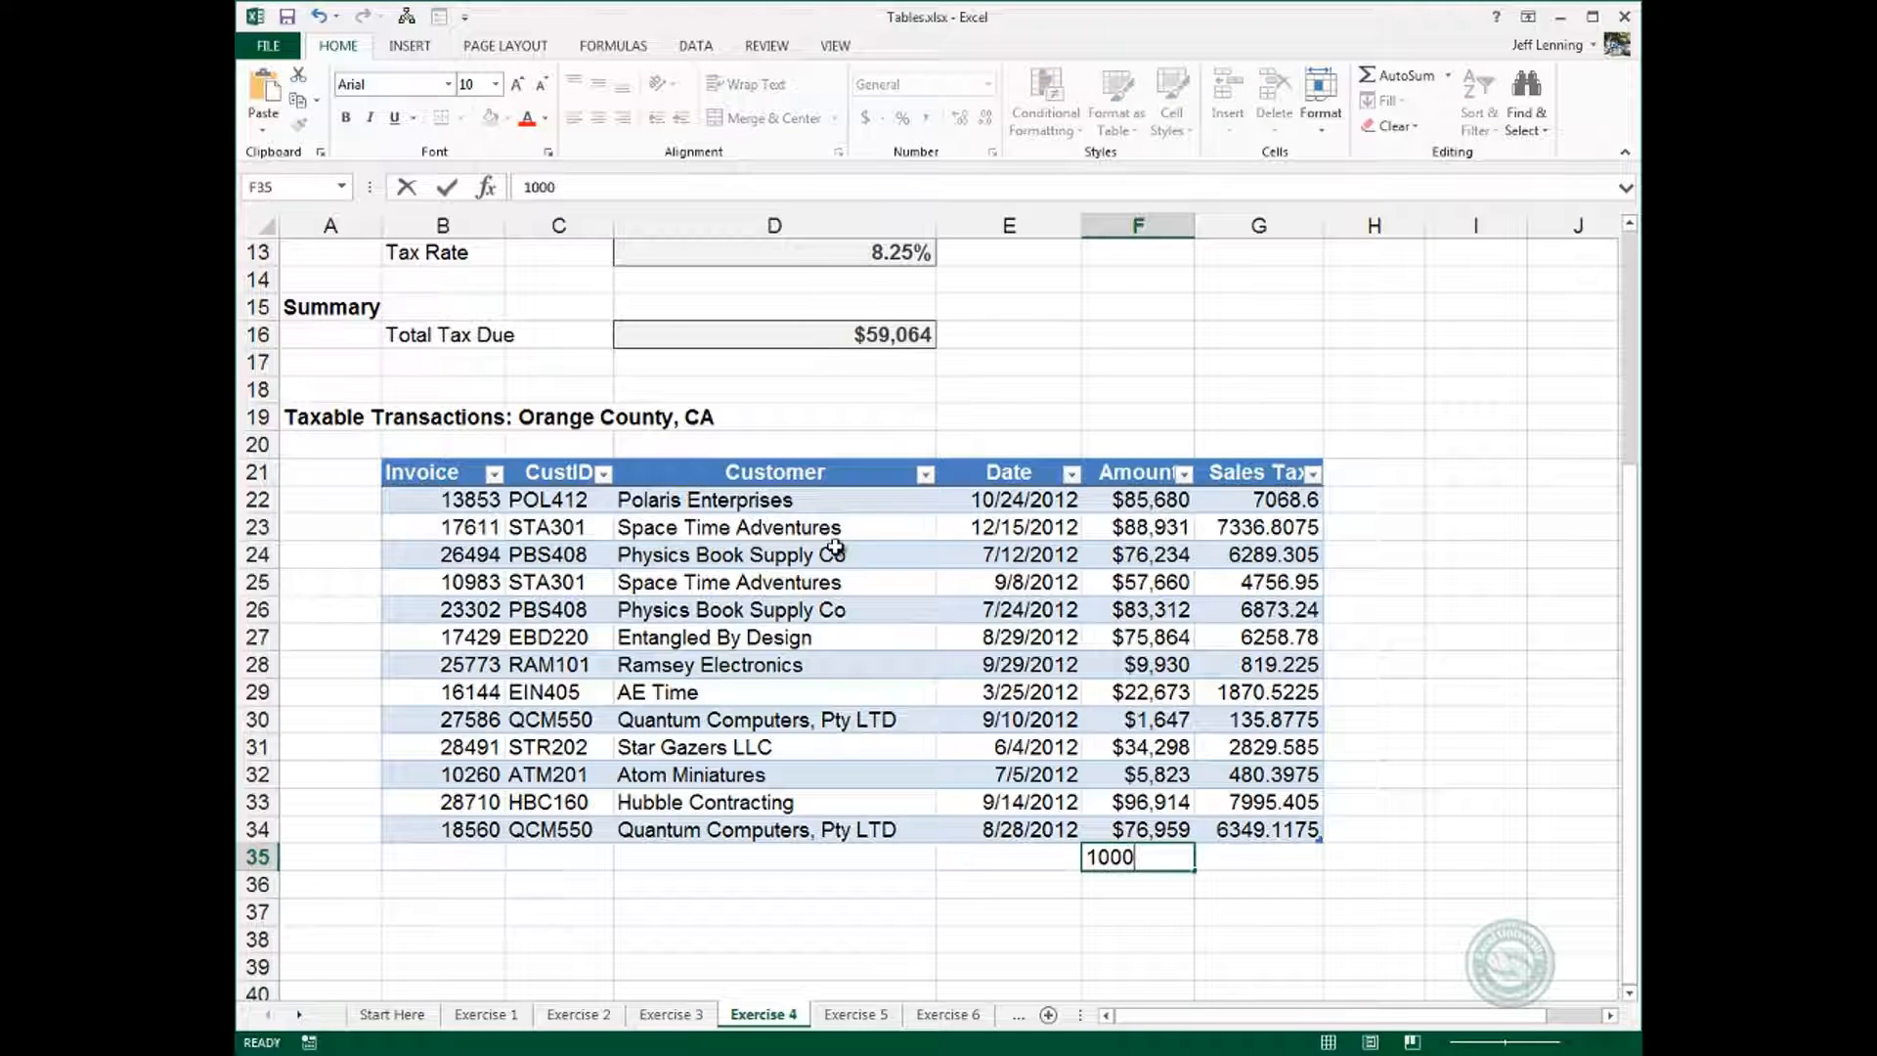
key("Return")
type("100")
key("Return")
type("10")
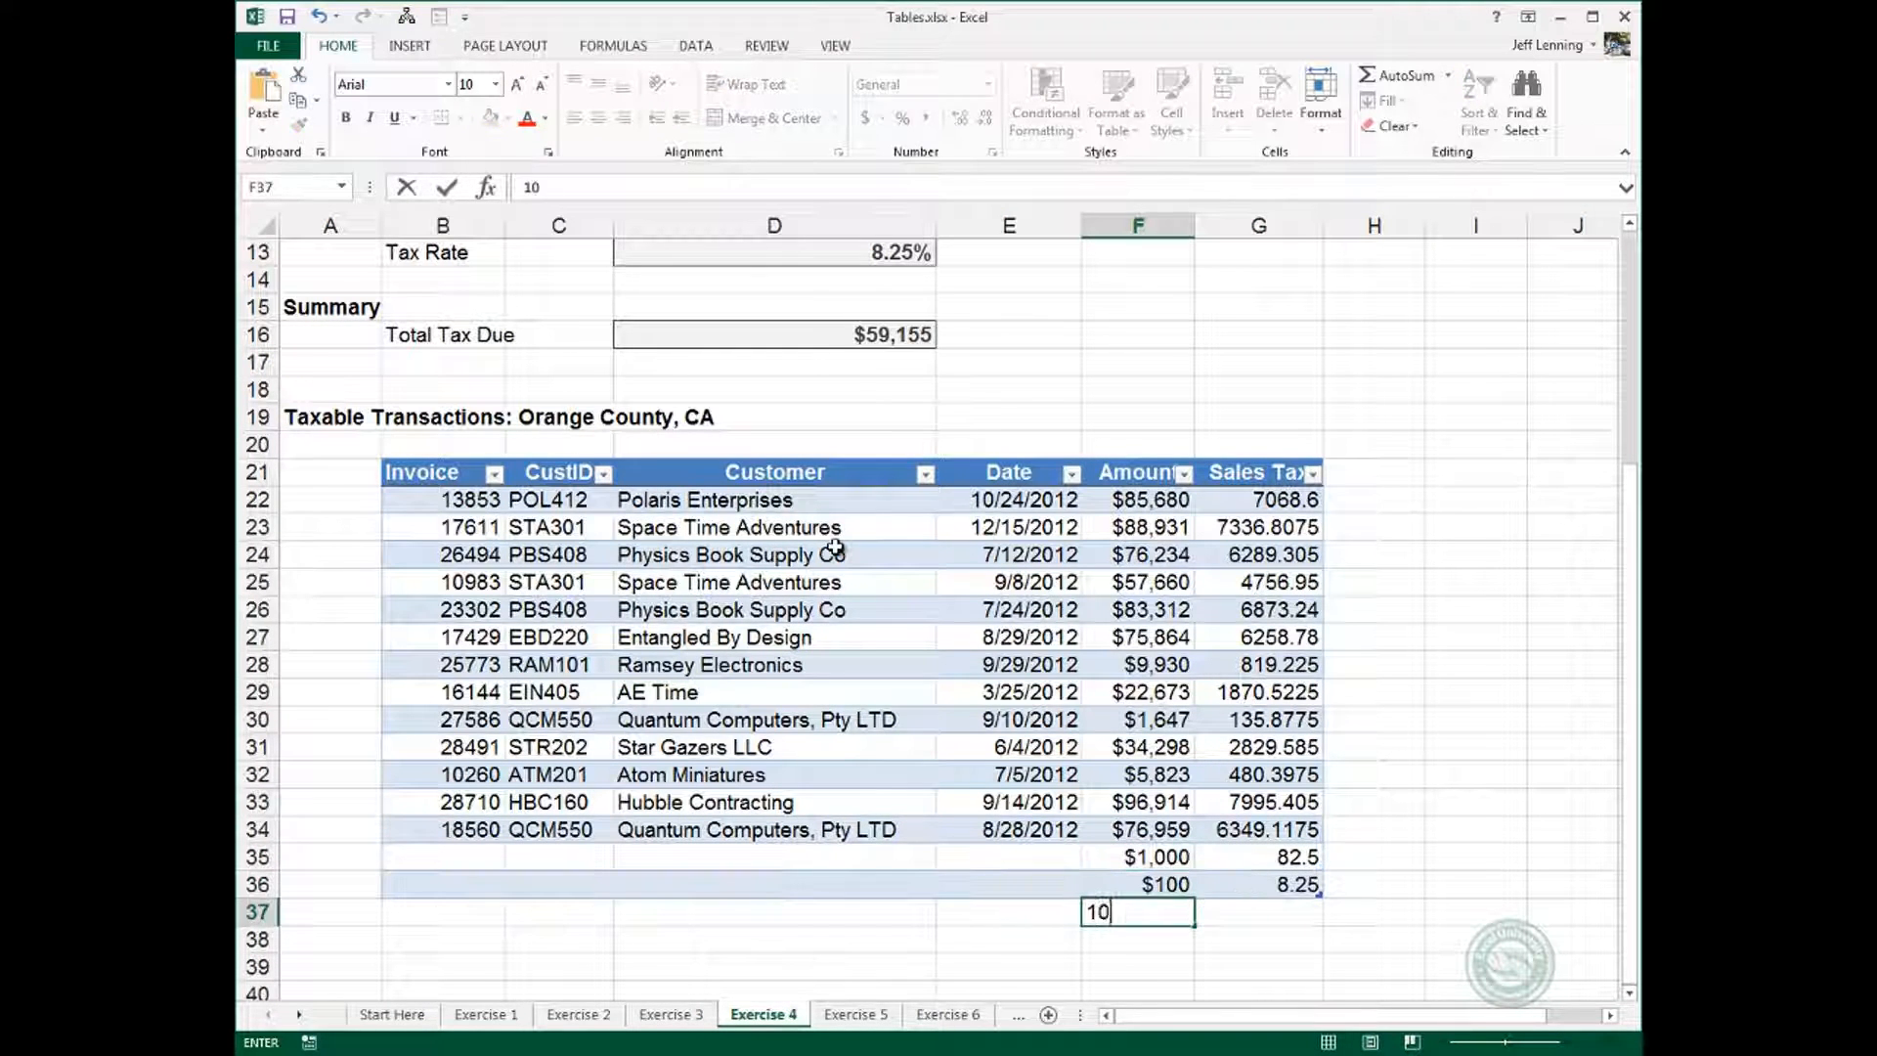
key("Return")
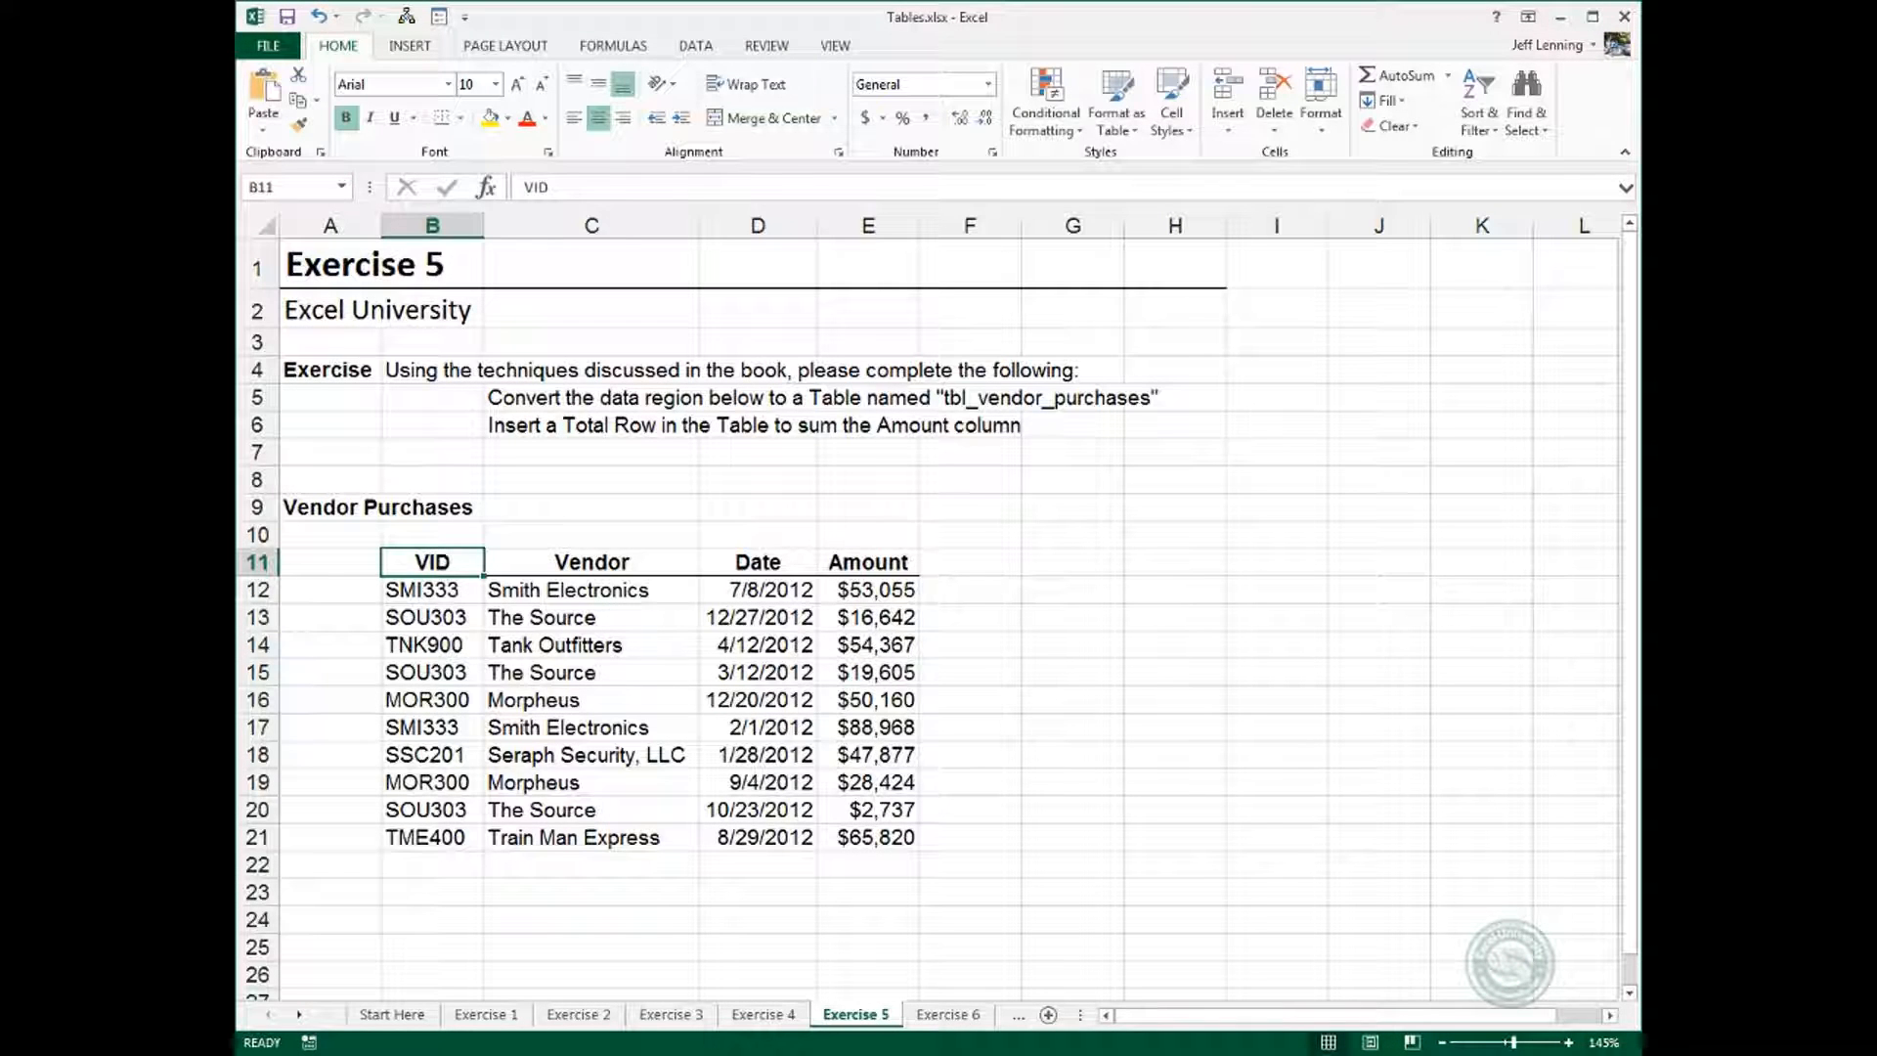
On the Exercise 5 sheet, convert the vendor purchases in B11:E21 into a table with headers.
left_click(410, 46)
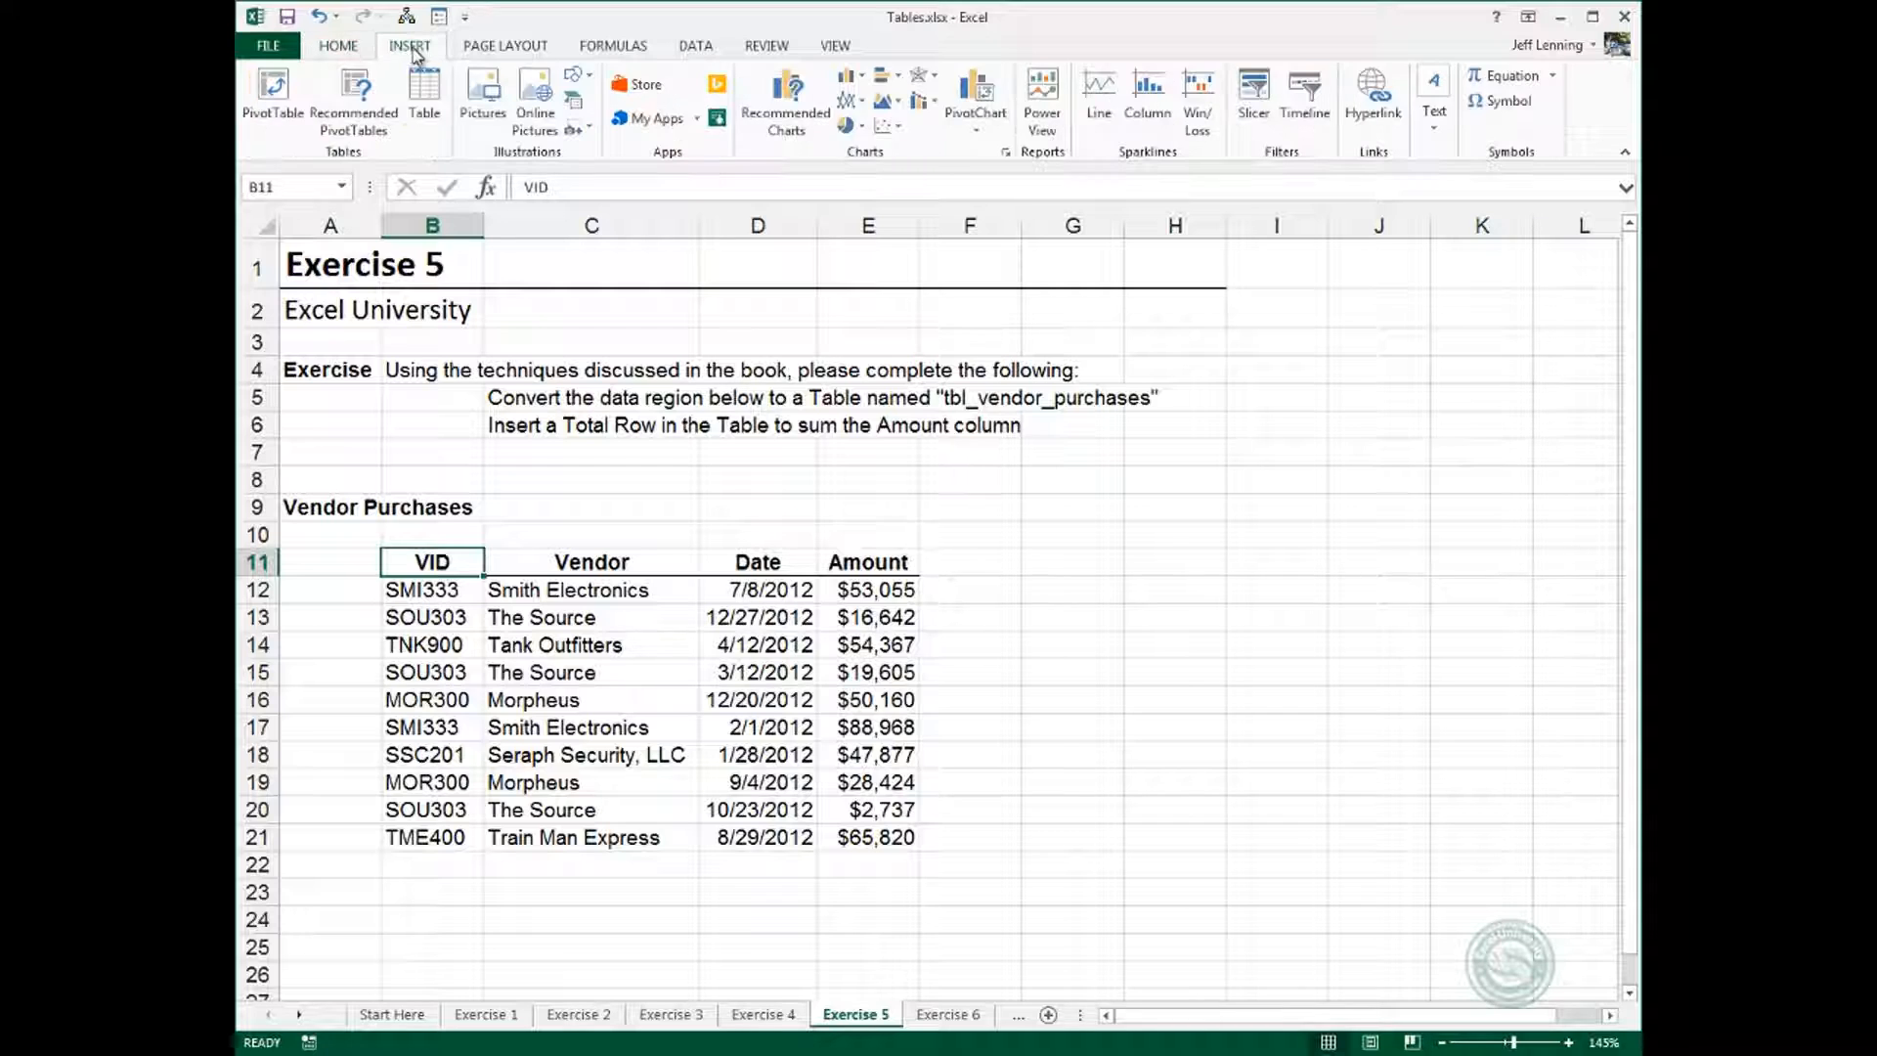
left_click(426, 98)
key("Return")
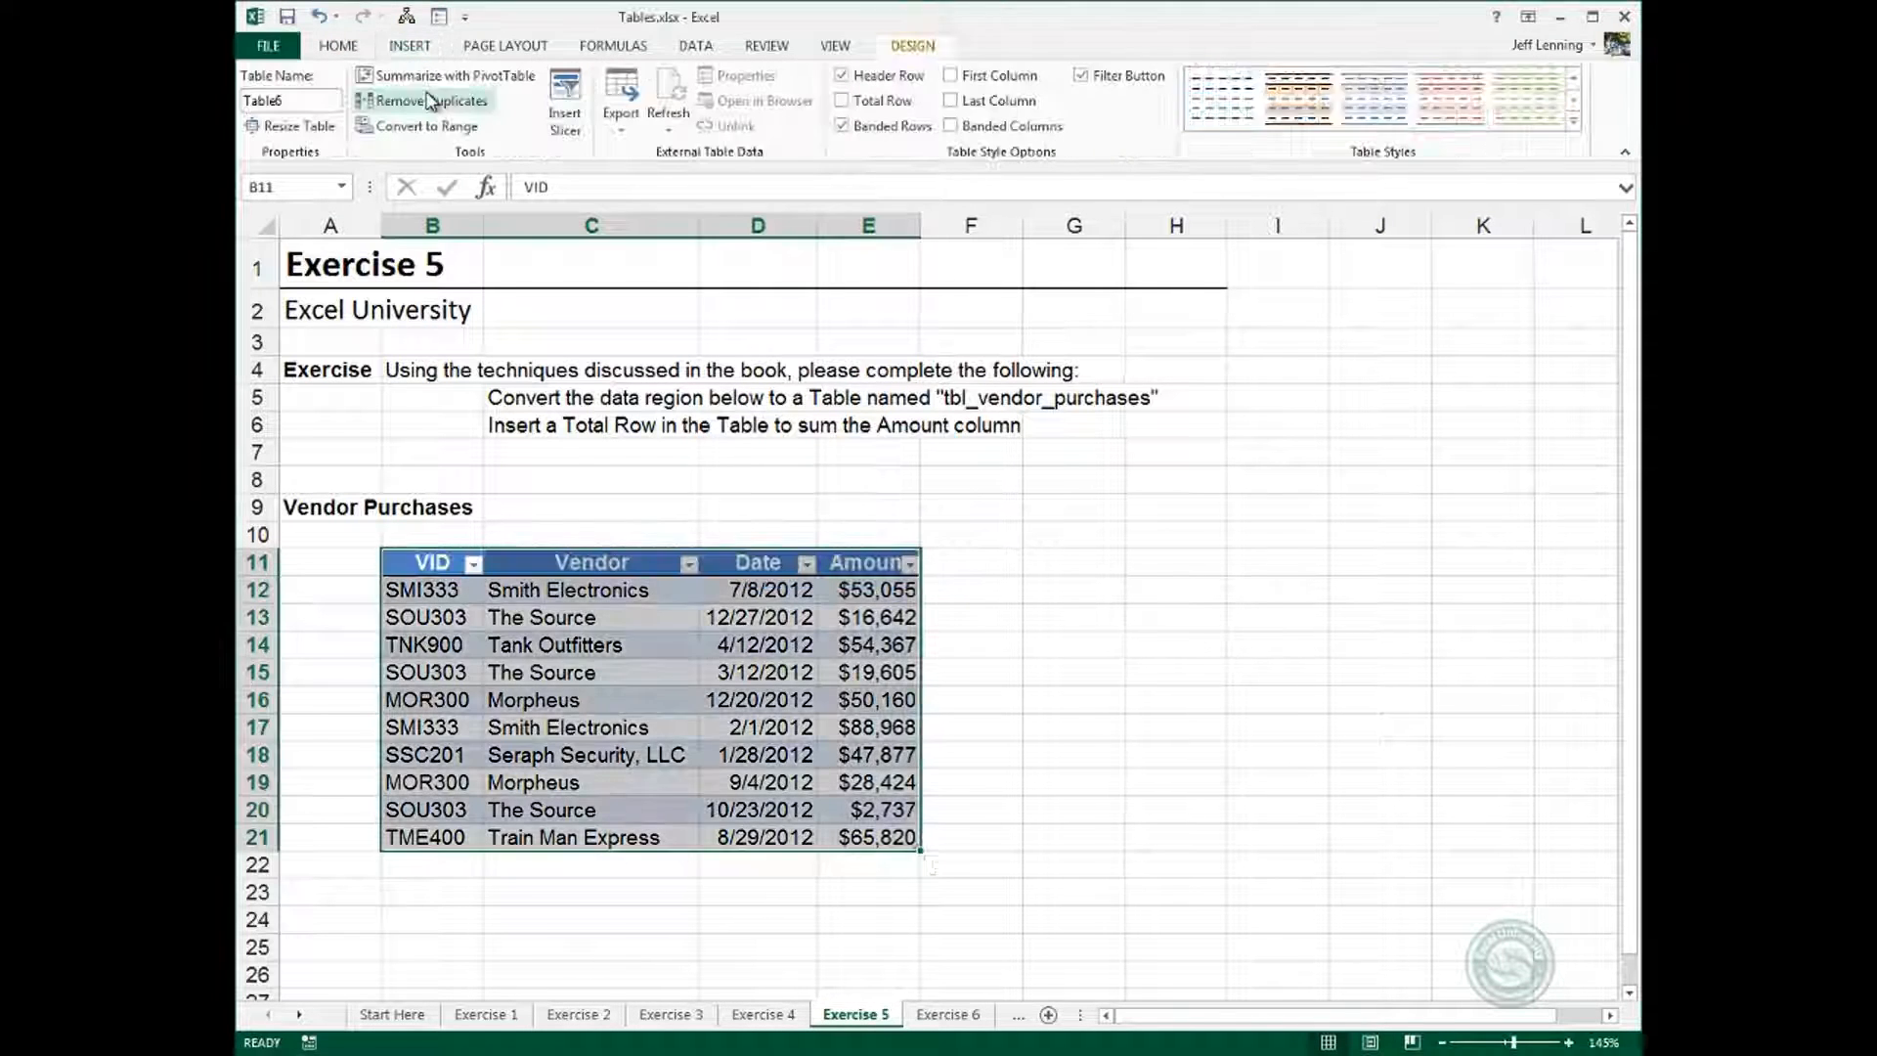
Rename the vendor purchases table tbl_vendor_purchases and select a single cell inside it.
left_click(313, 95)
type("tbl")
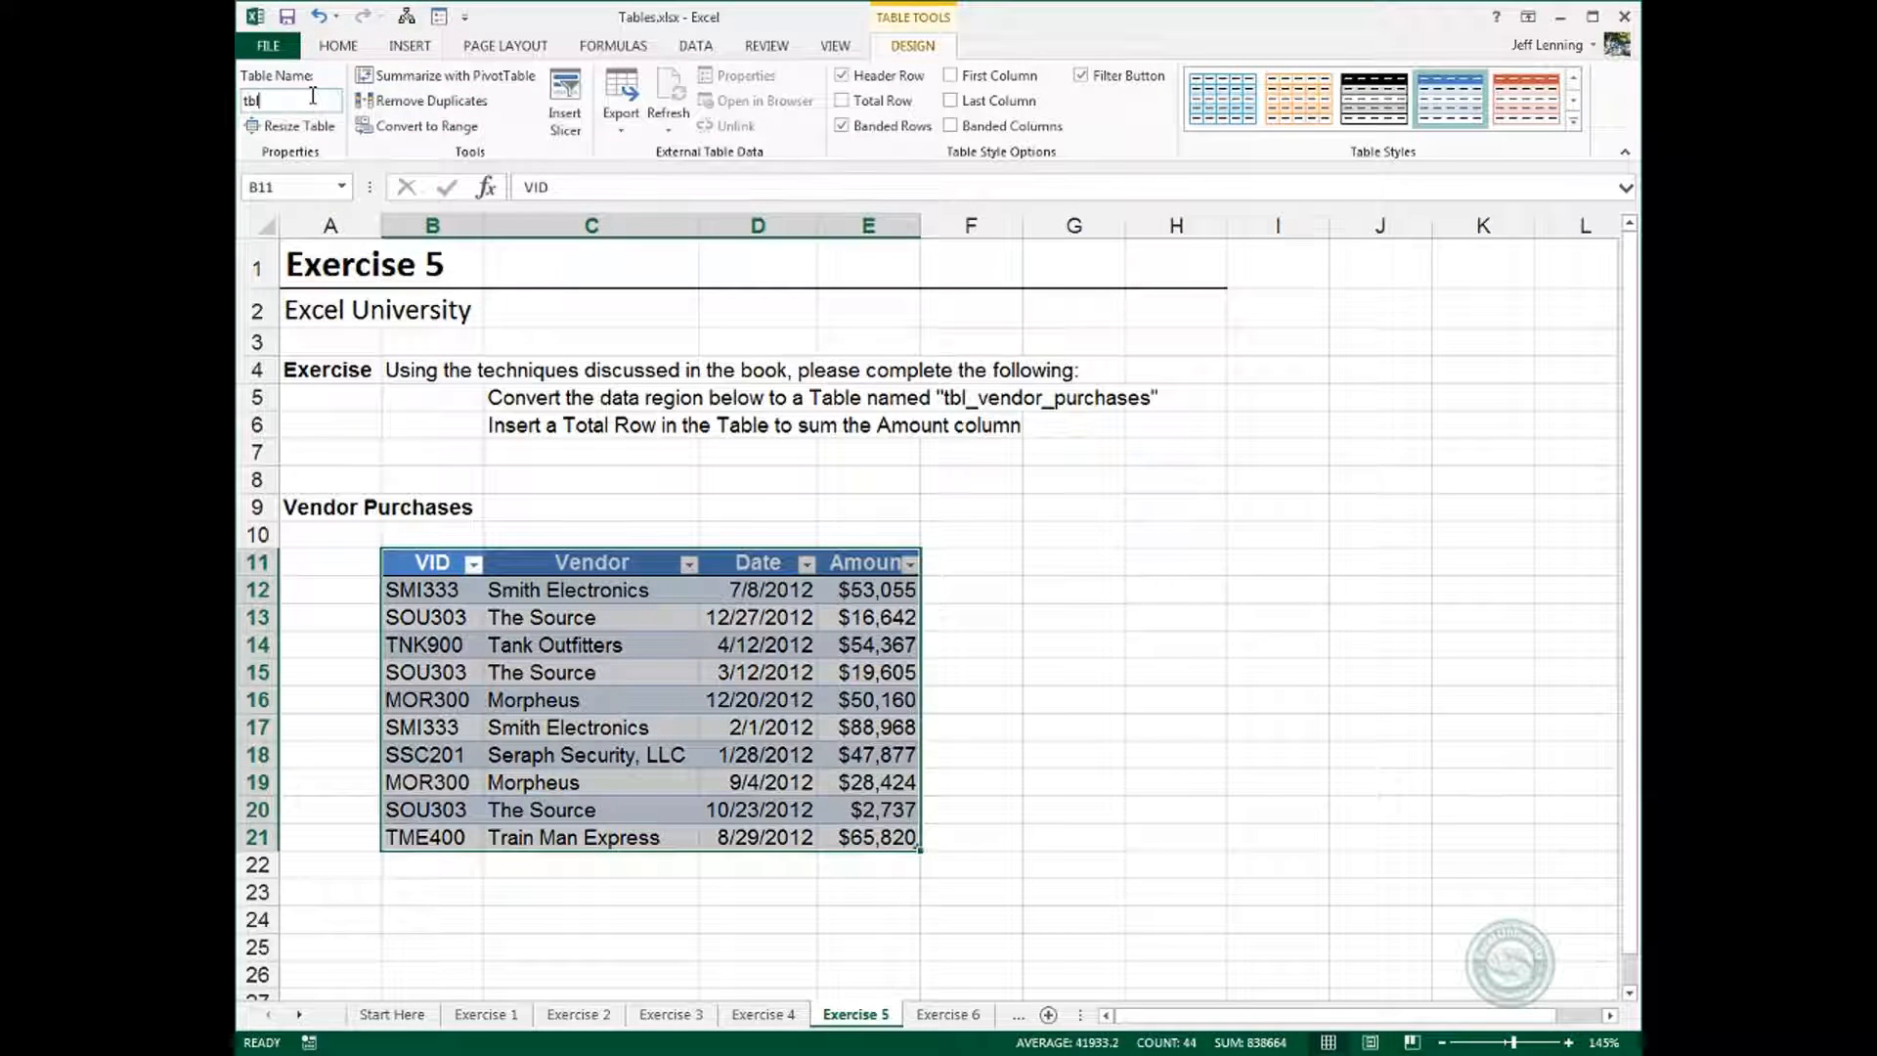
type("_vendor")
type("_purchases")
key("Return")
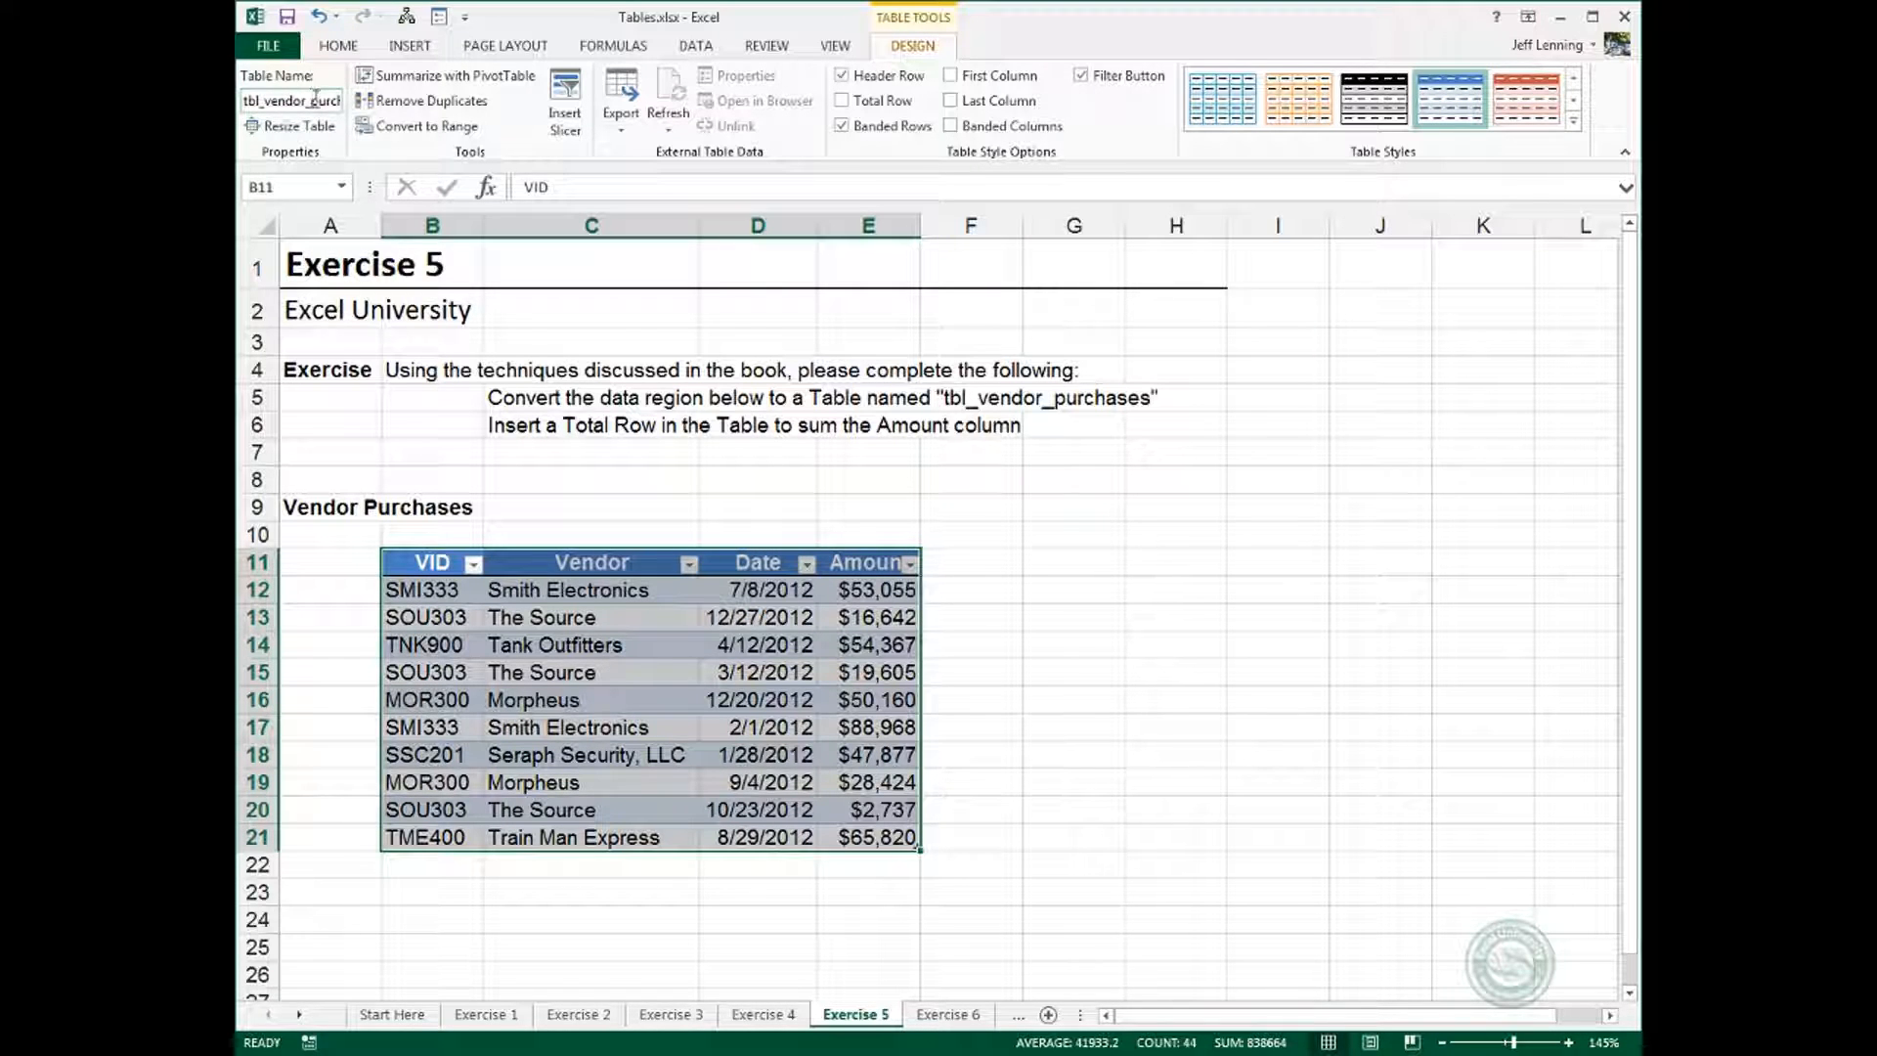
left_click(611, 598)
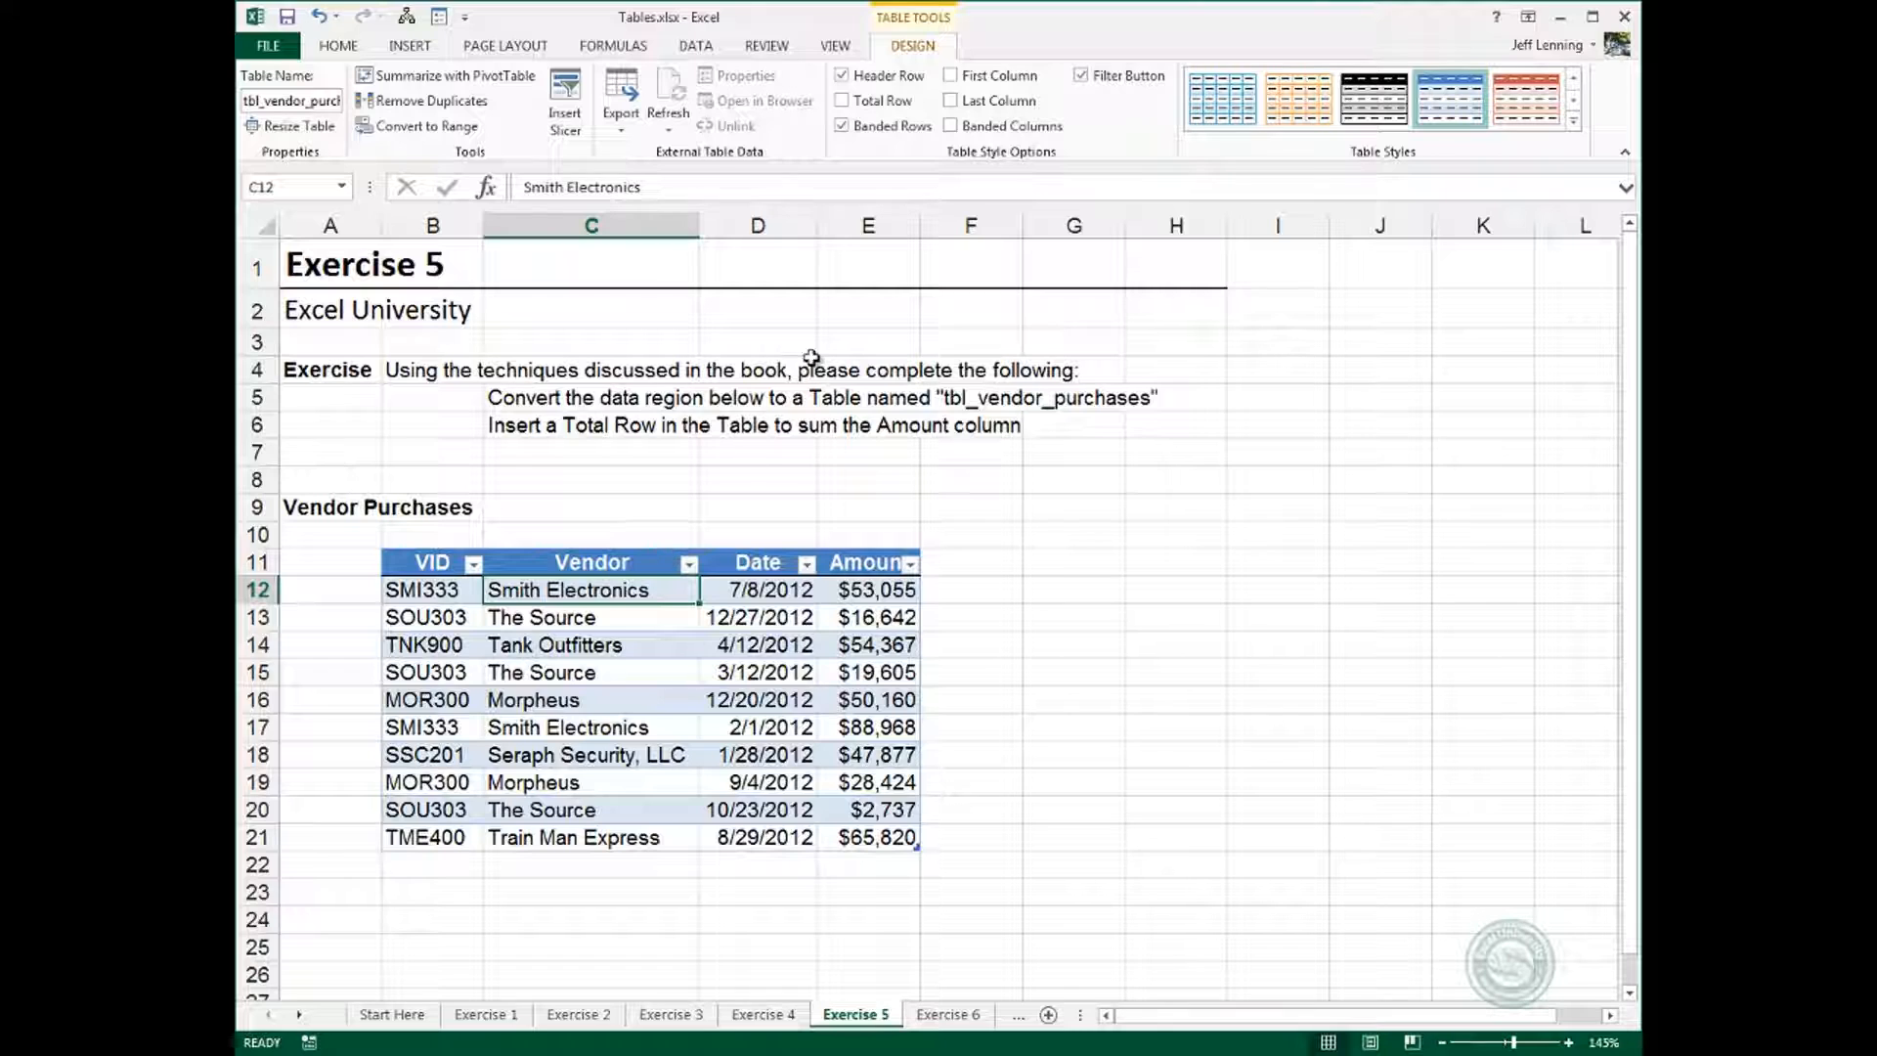
Add a total row to the tbl_vendor_purchases table that sums the Amount column.
left_click(883, 108)
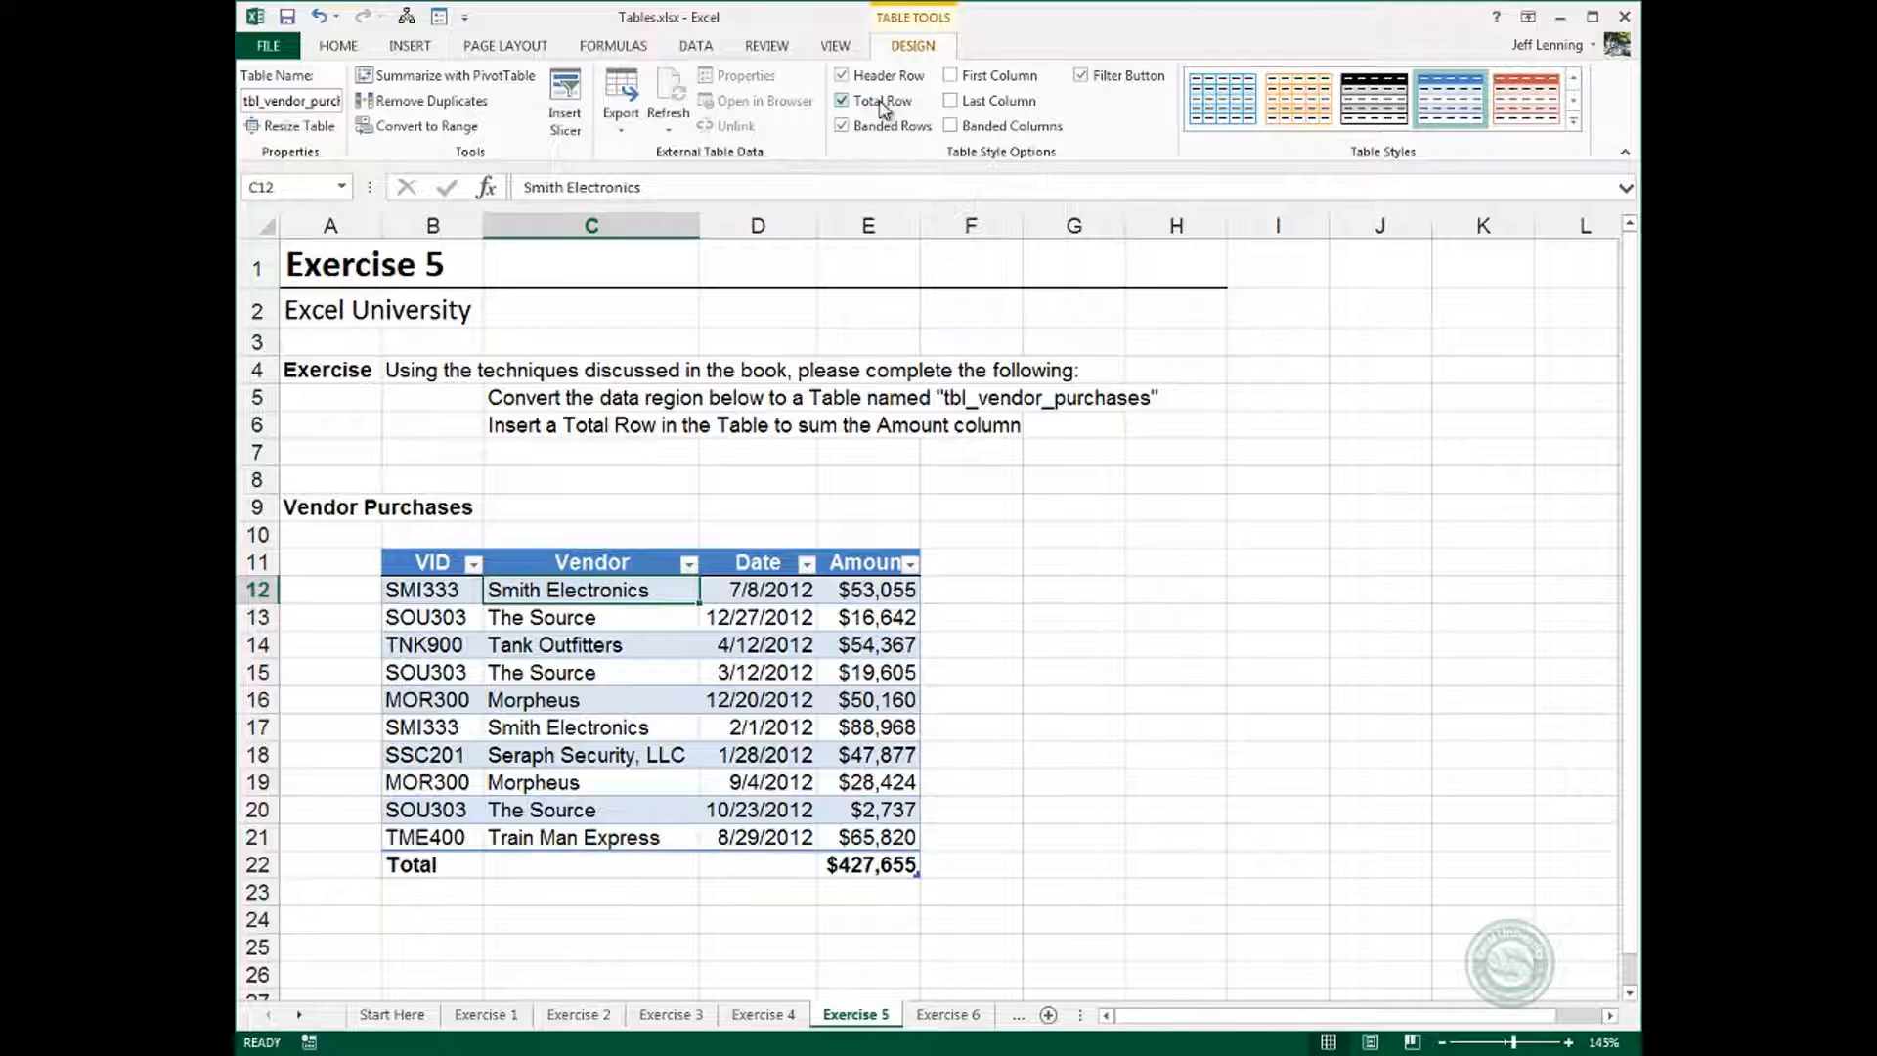
left_click(884, 107)
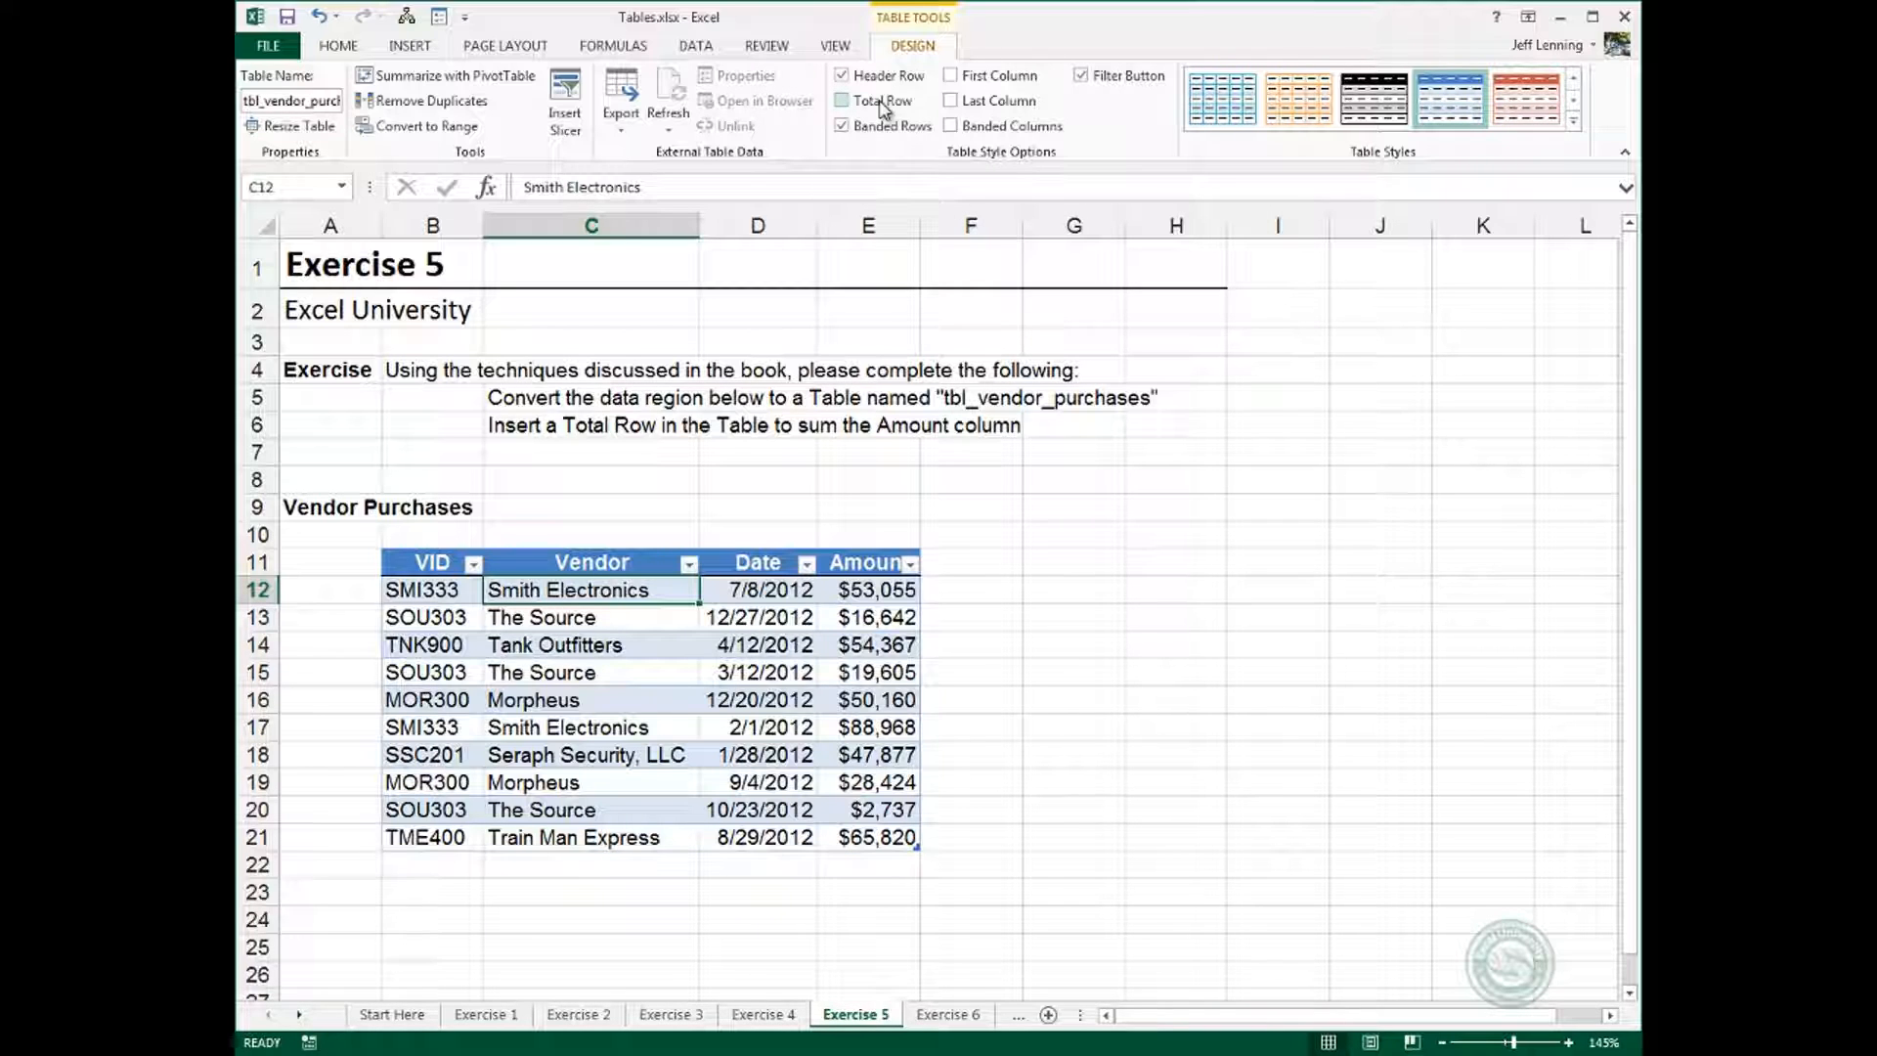
left_click(884, 107)
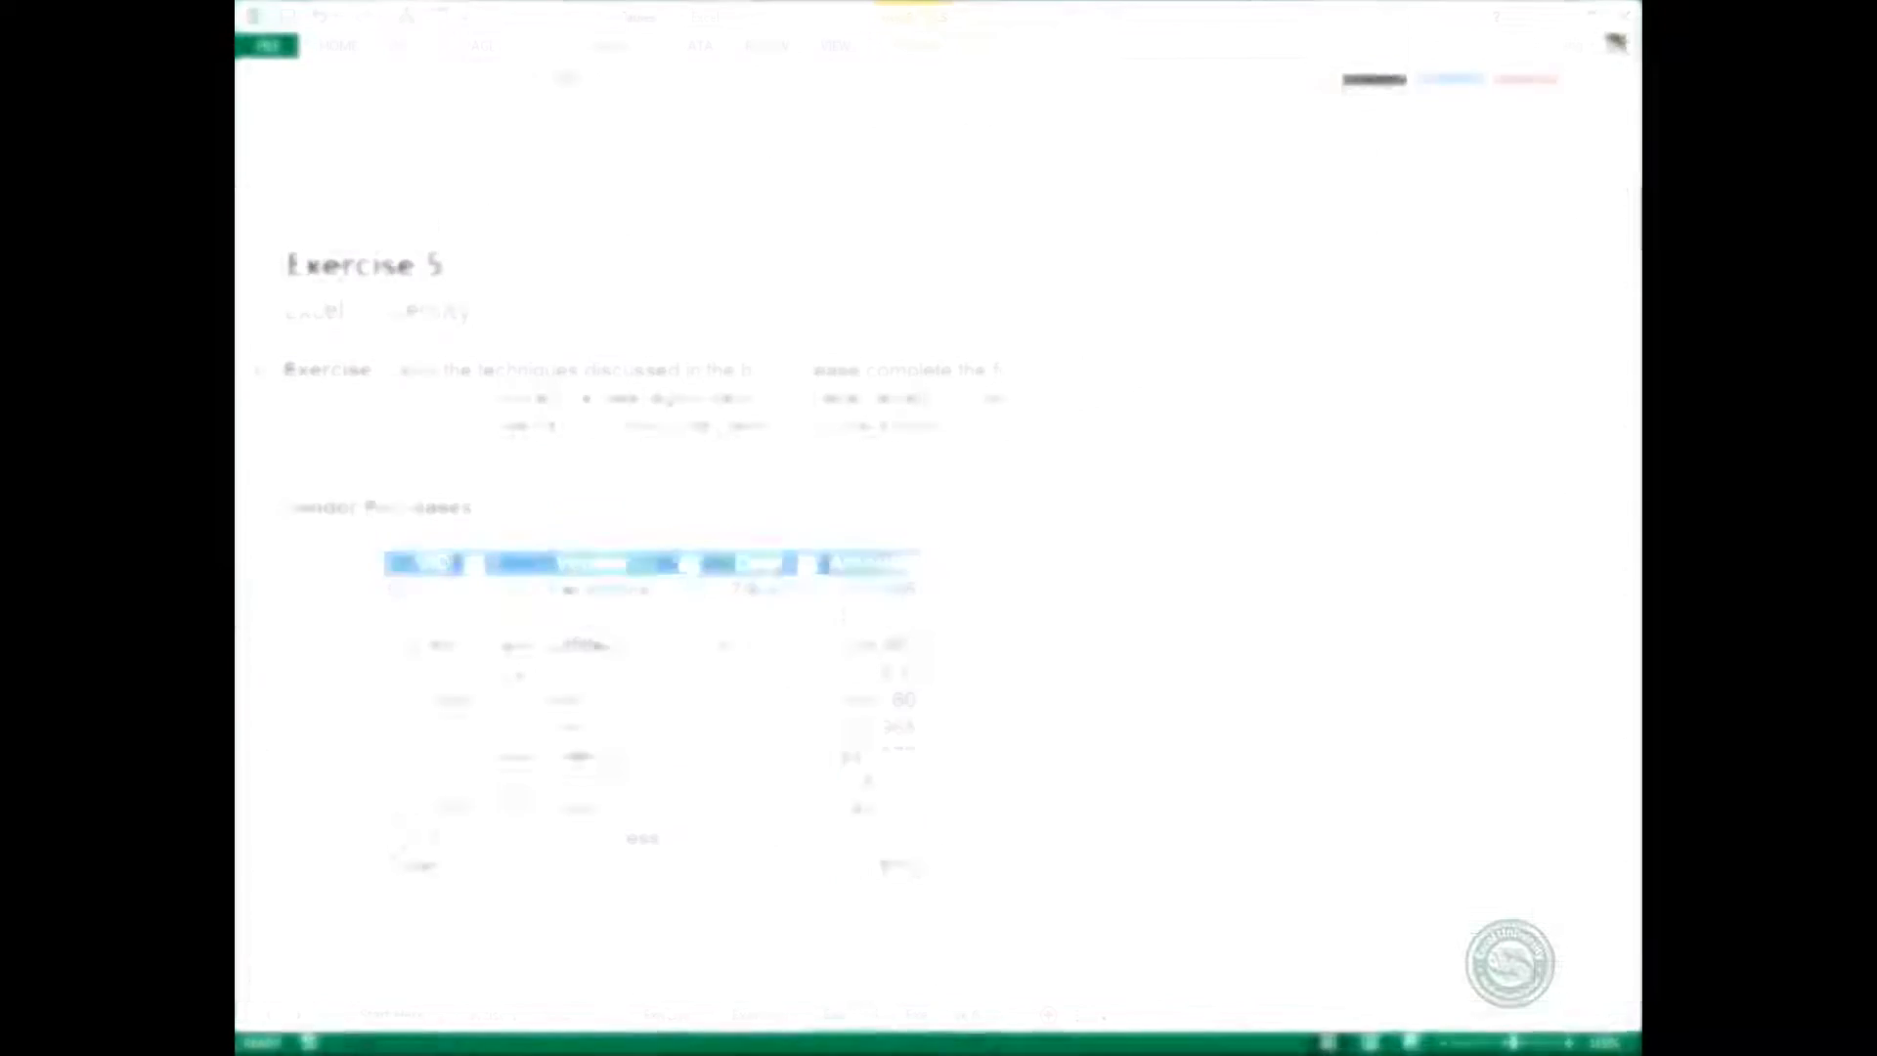
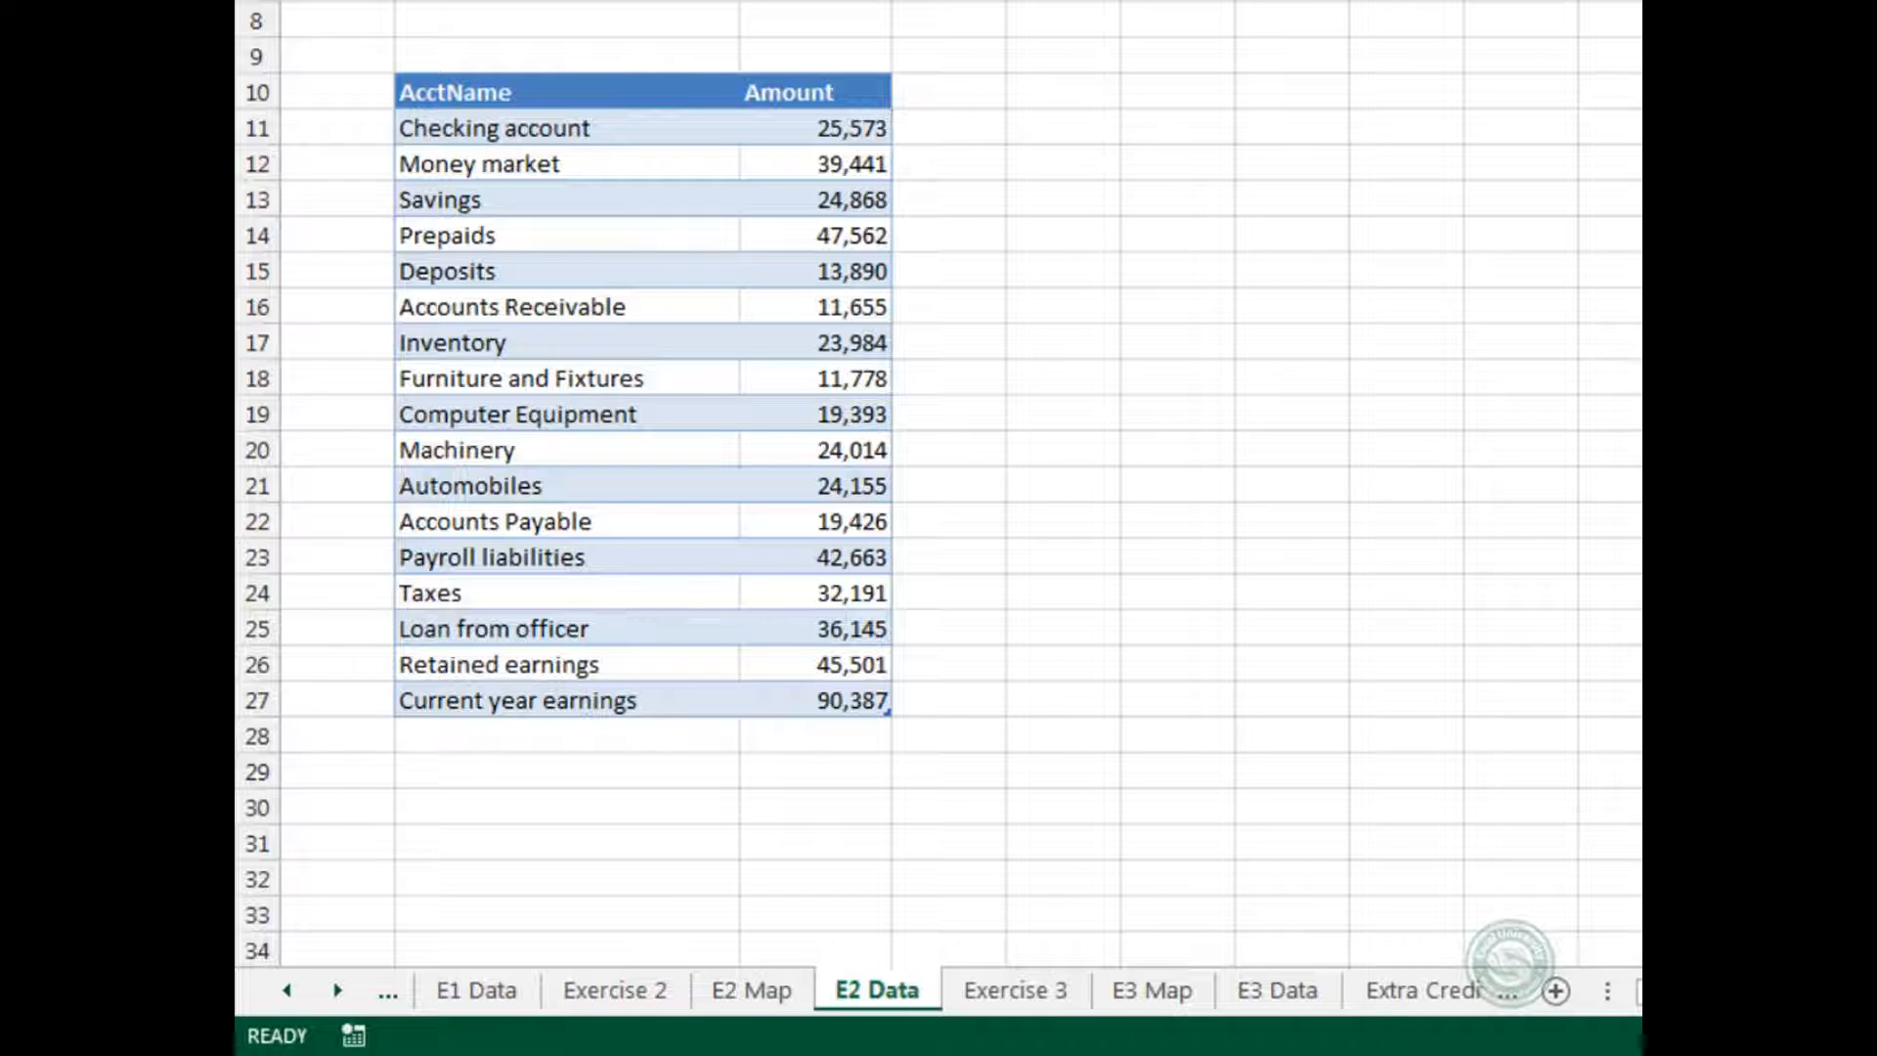
On the E2 Map sheet, start a SUMIFS formula in Amount cell D11 with tbl_e2_data[Amount] as the sum range.
key("ctrl+Page_Up")
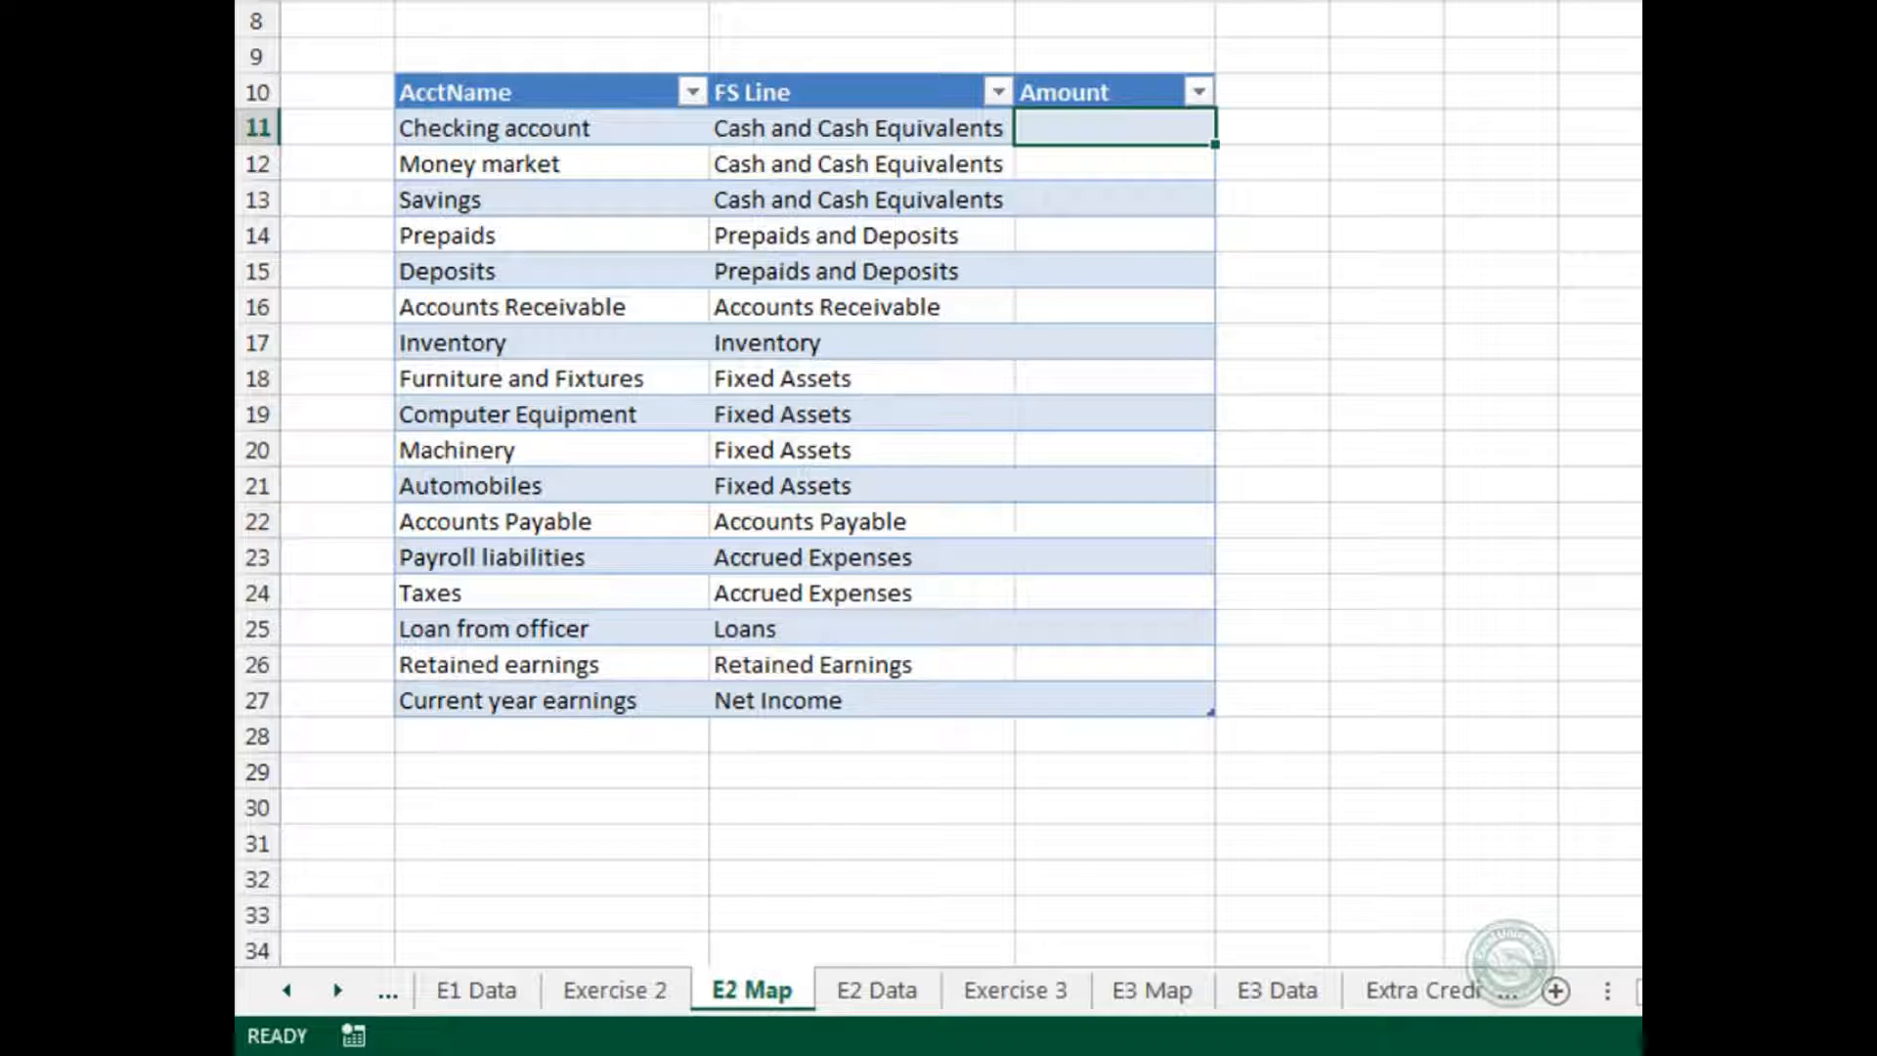
type("=sumif")
key("Down")
key("Tab")
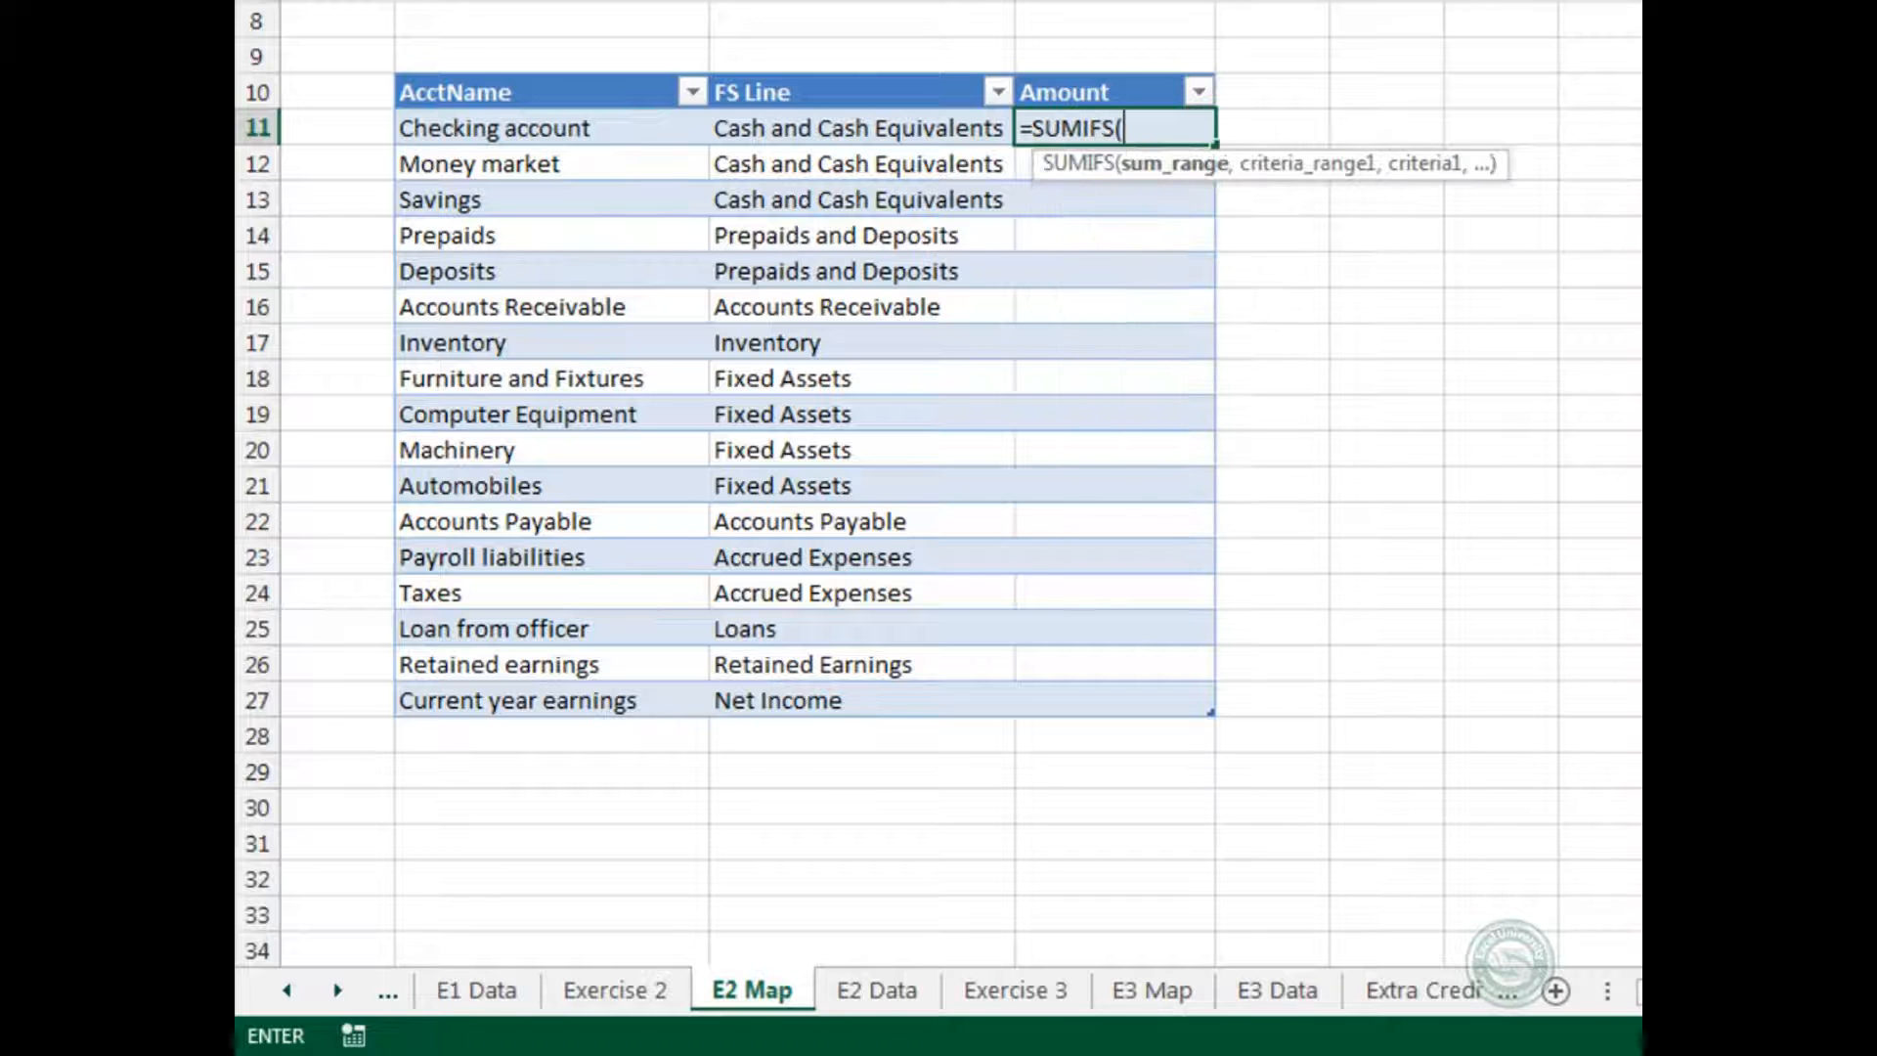
type("tbl")
key("Down")
key("Down")
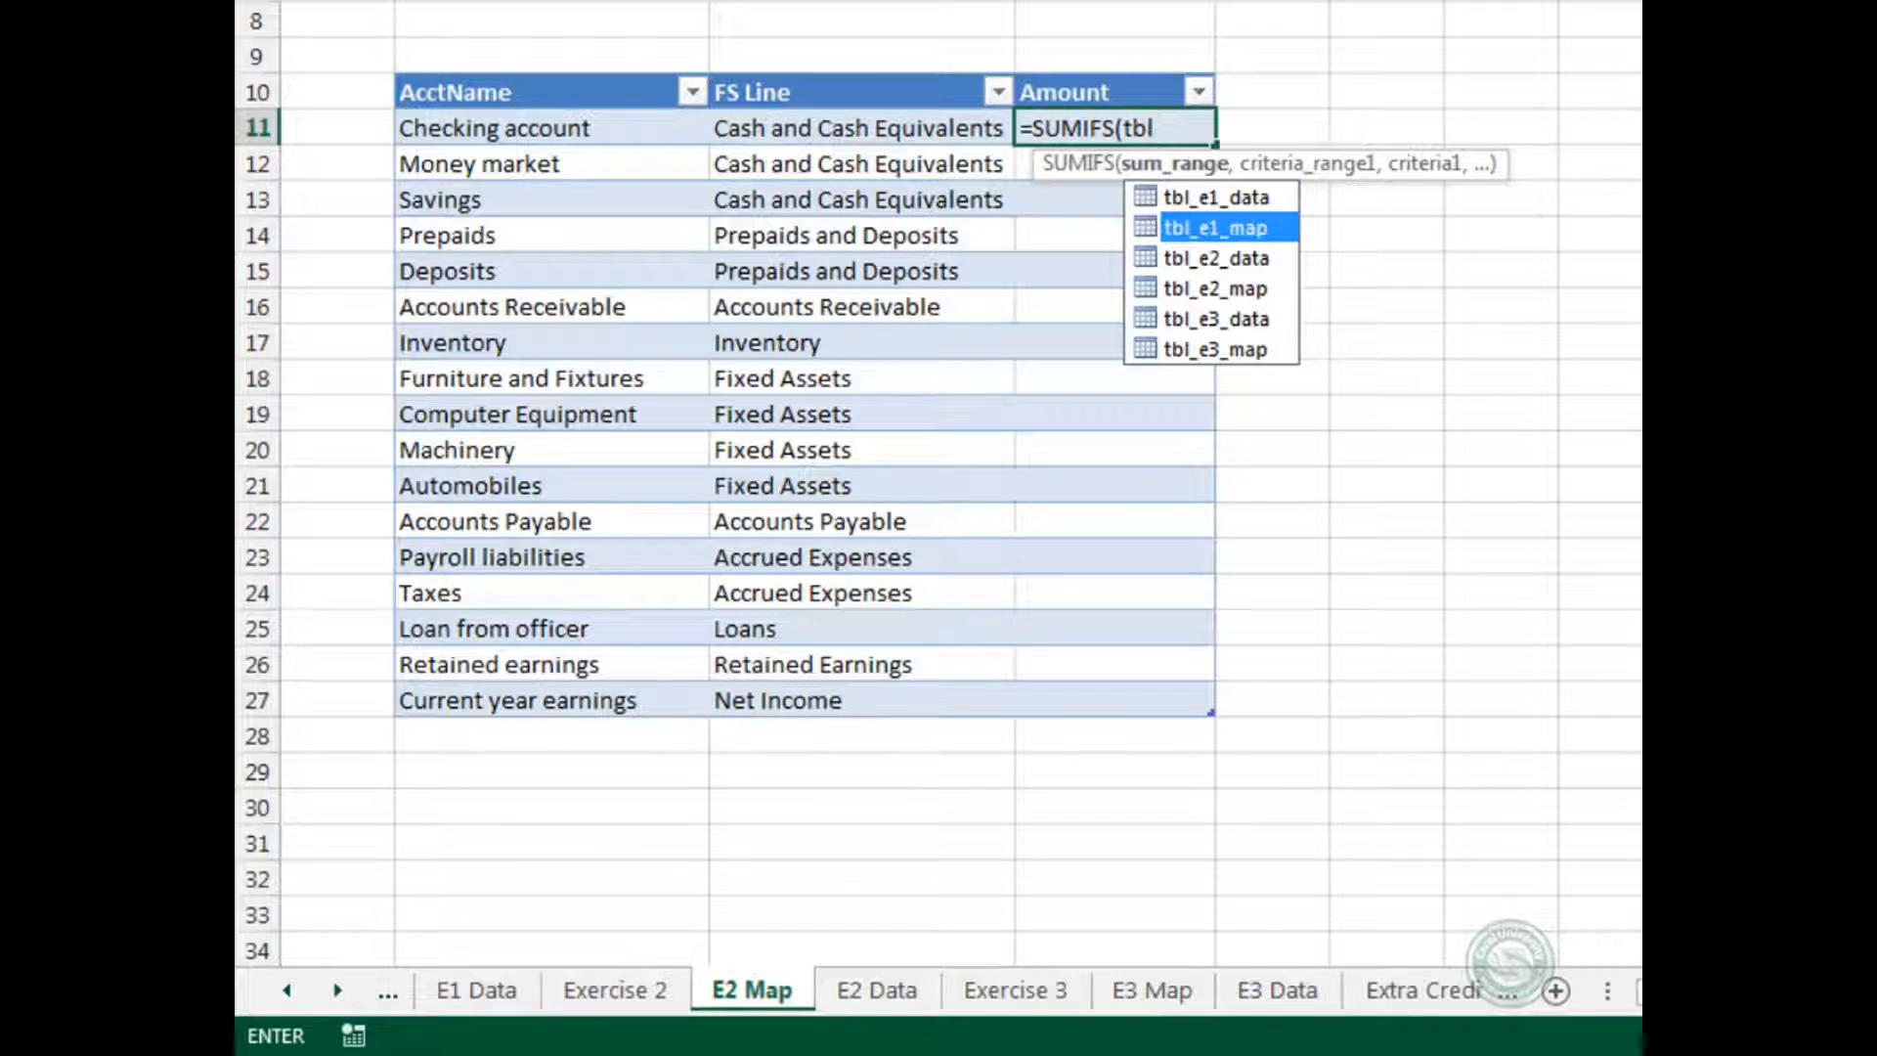
key("Tab")
type("[")
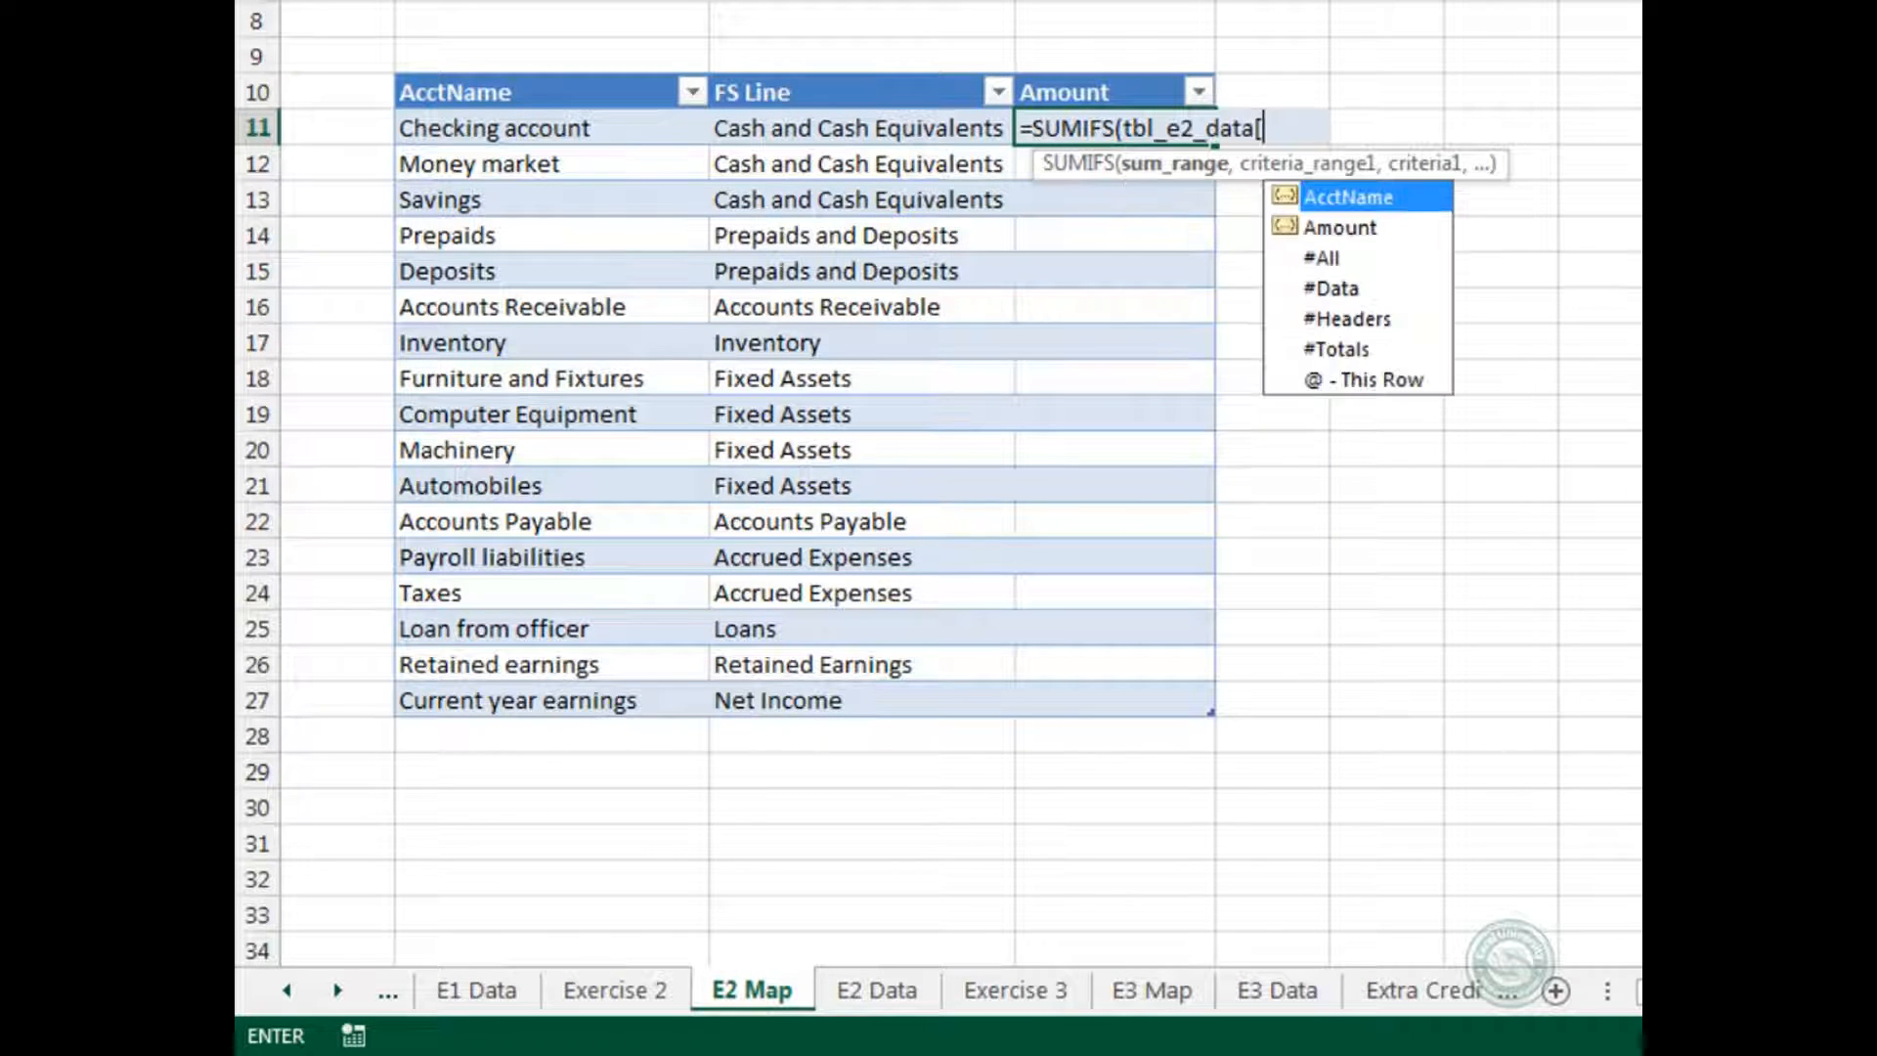
key("Down")
key("Tab")
type("],tbl")
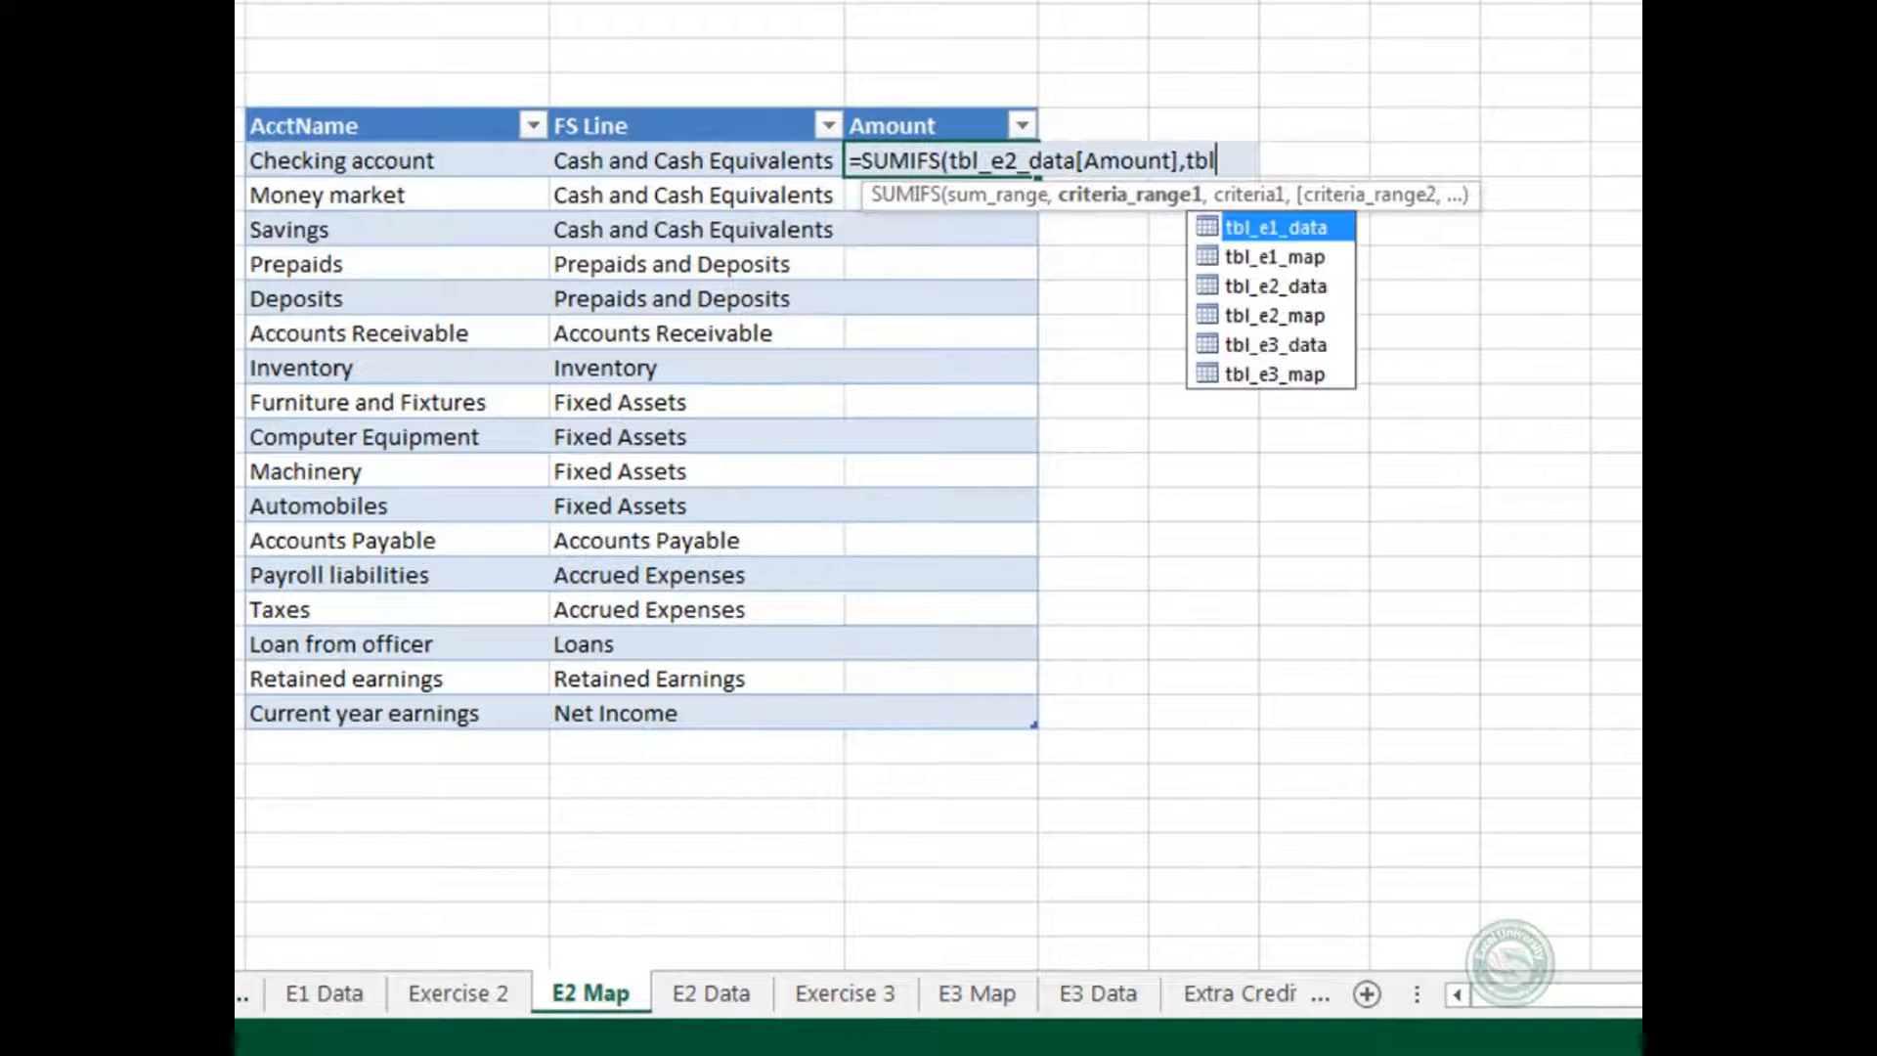
key("Down")
key("Down")
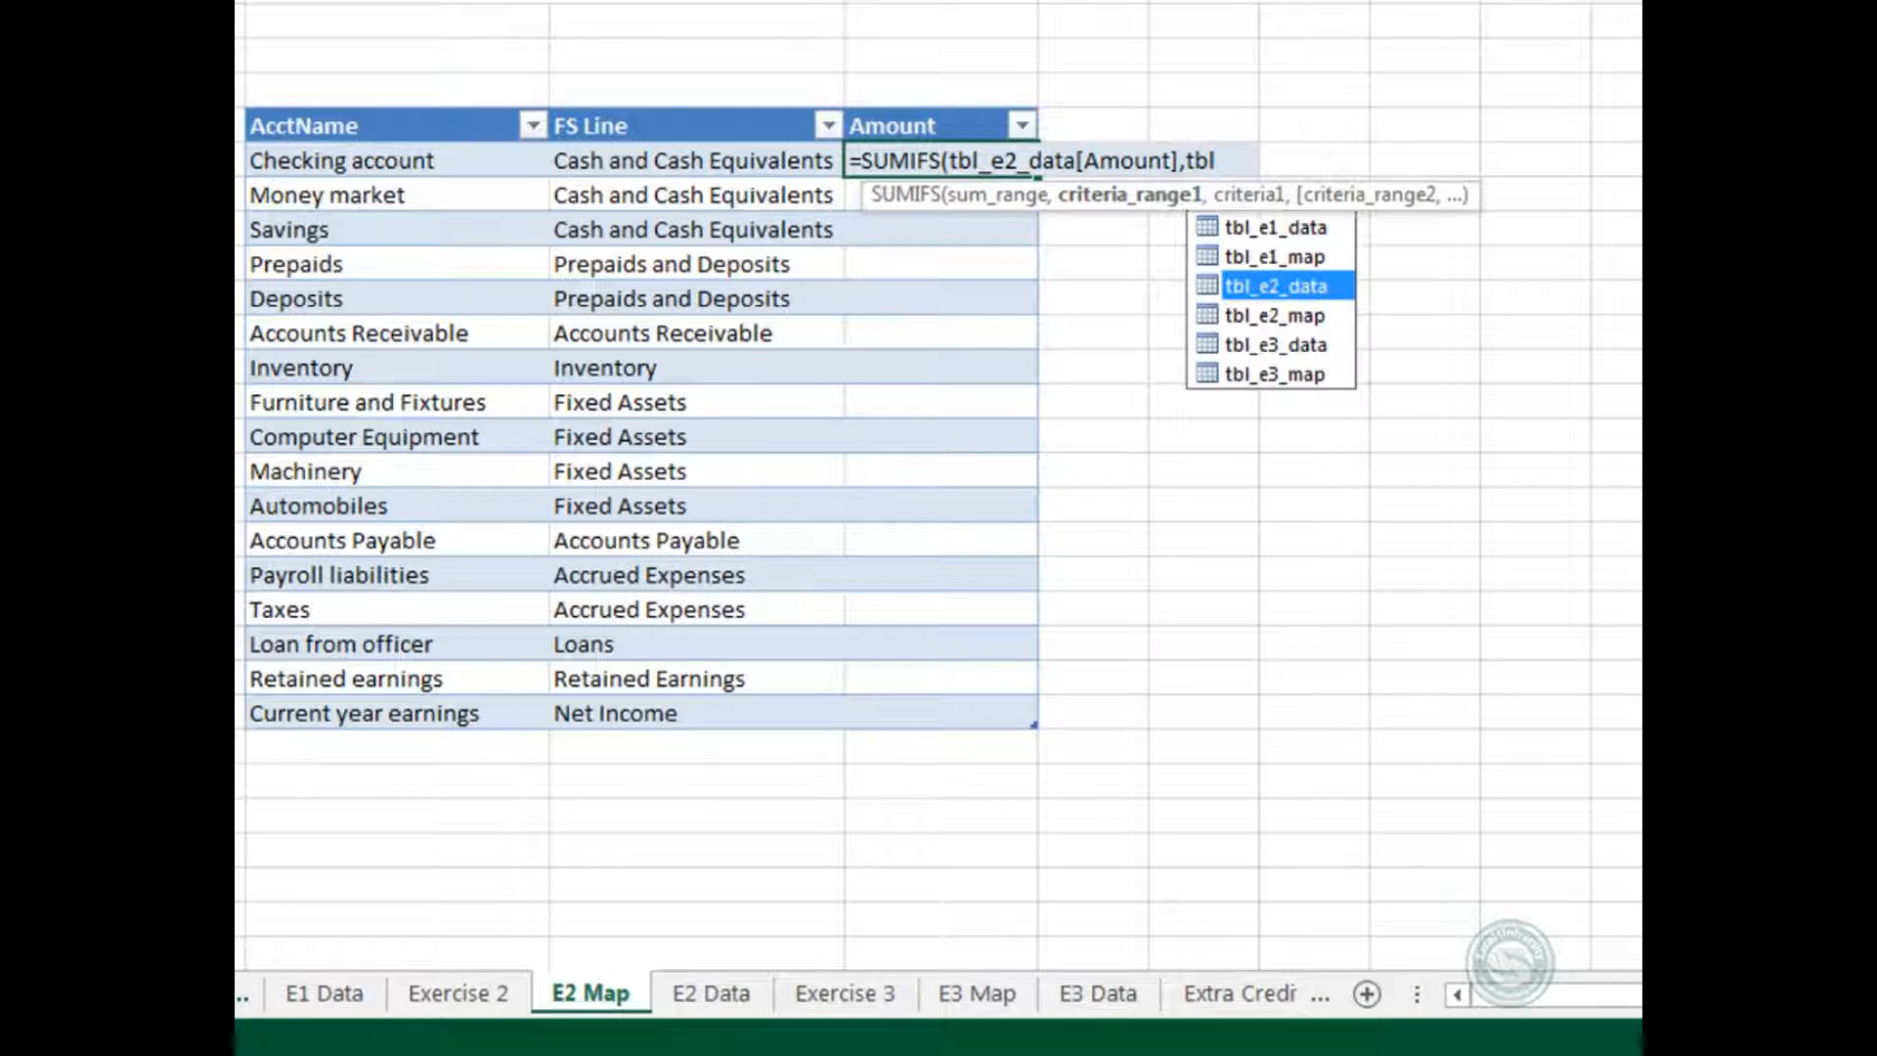
key("Tab")
type("[")
key("Tab")
type("]")
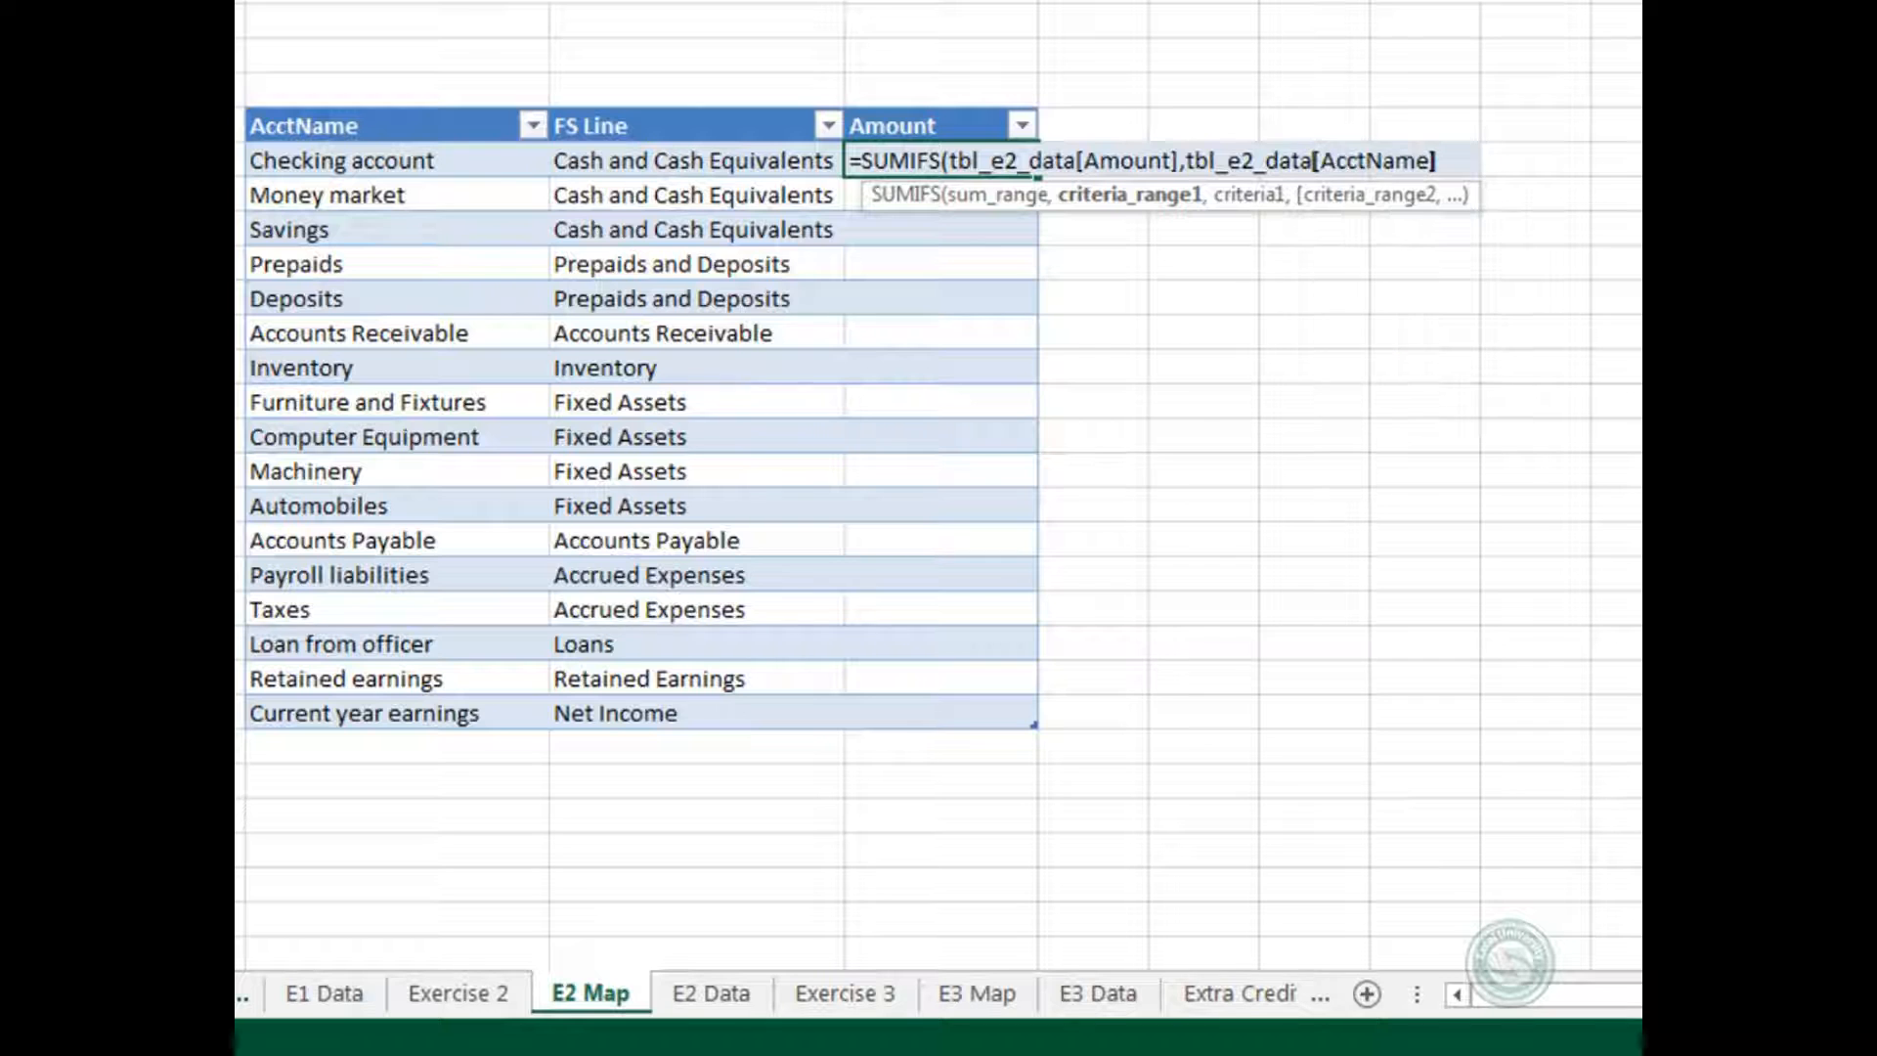
type(",")
key("Left")
key("Left")
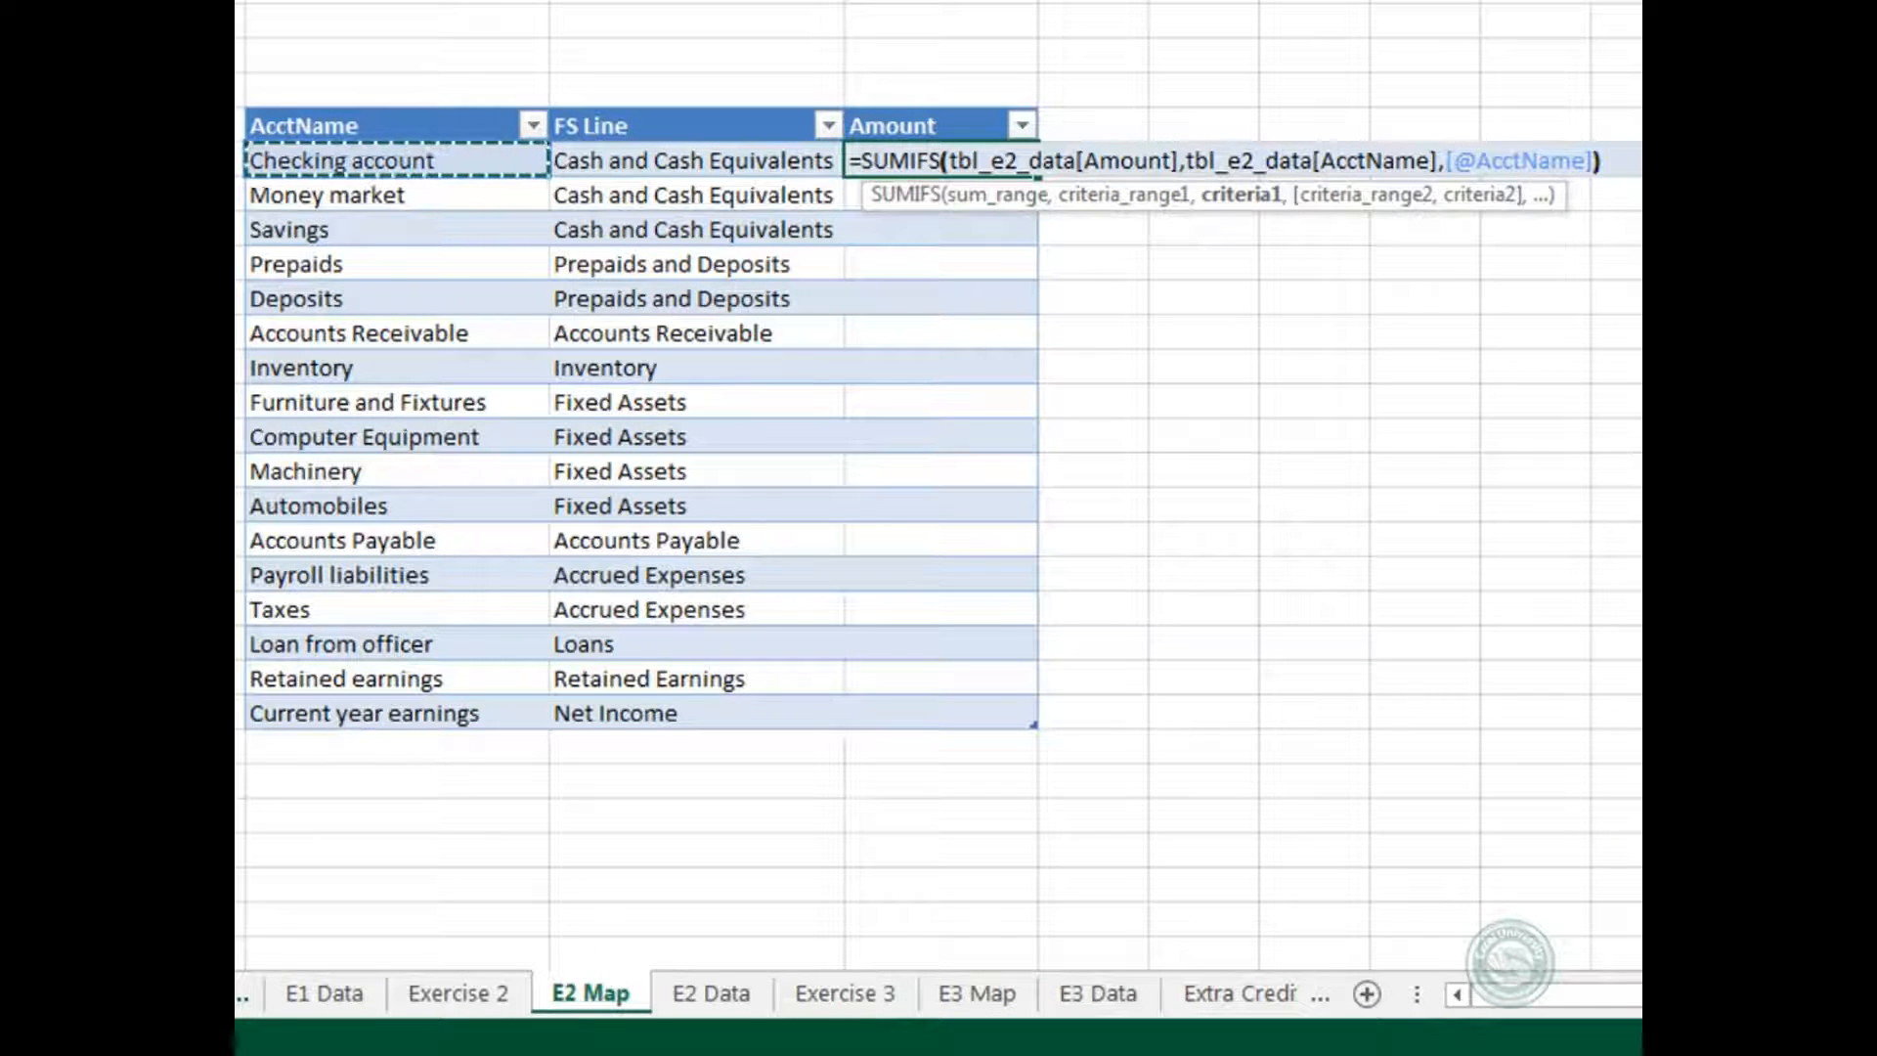
type(")")
key("Return")
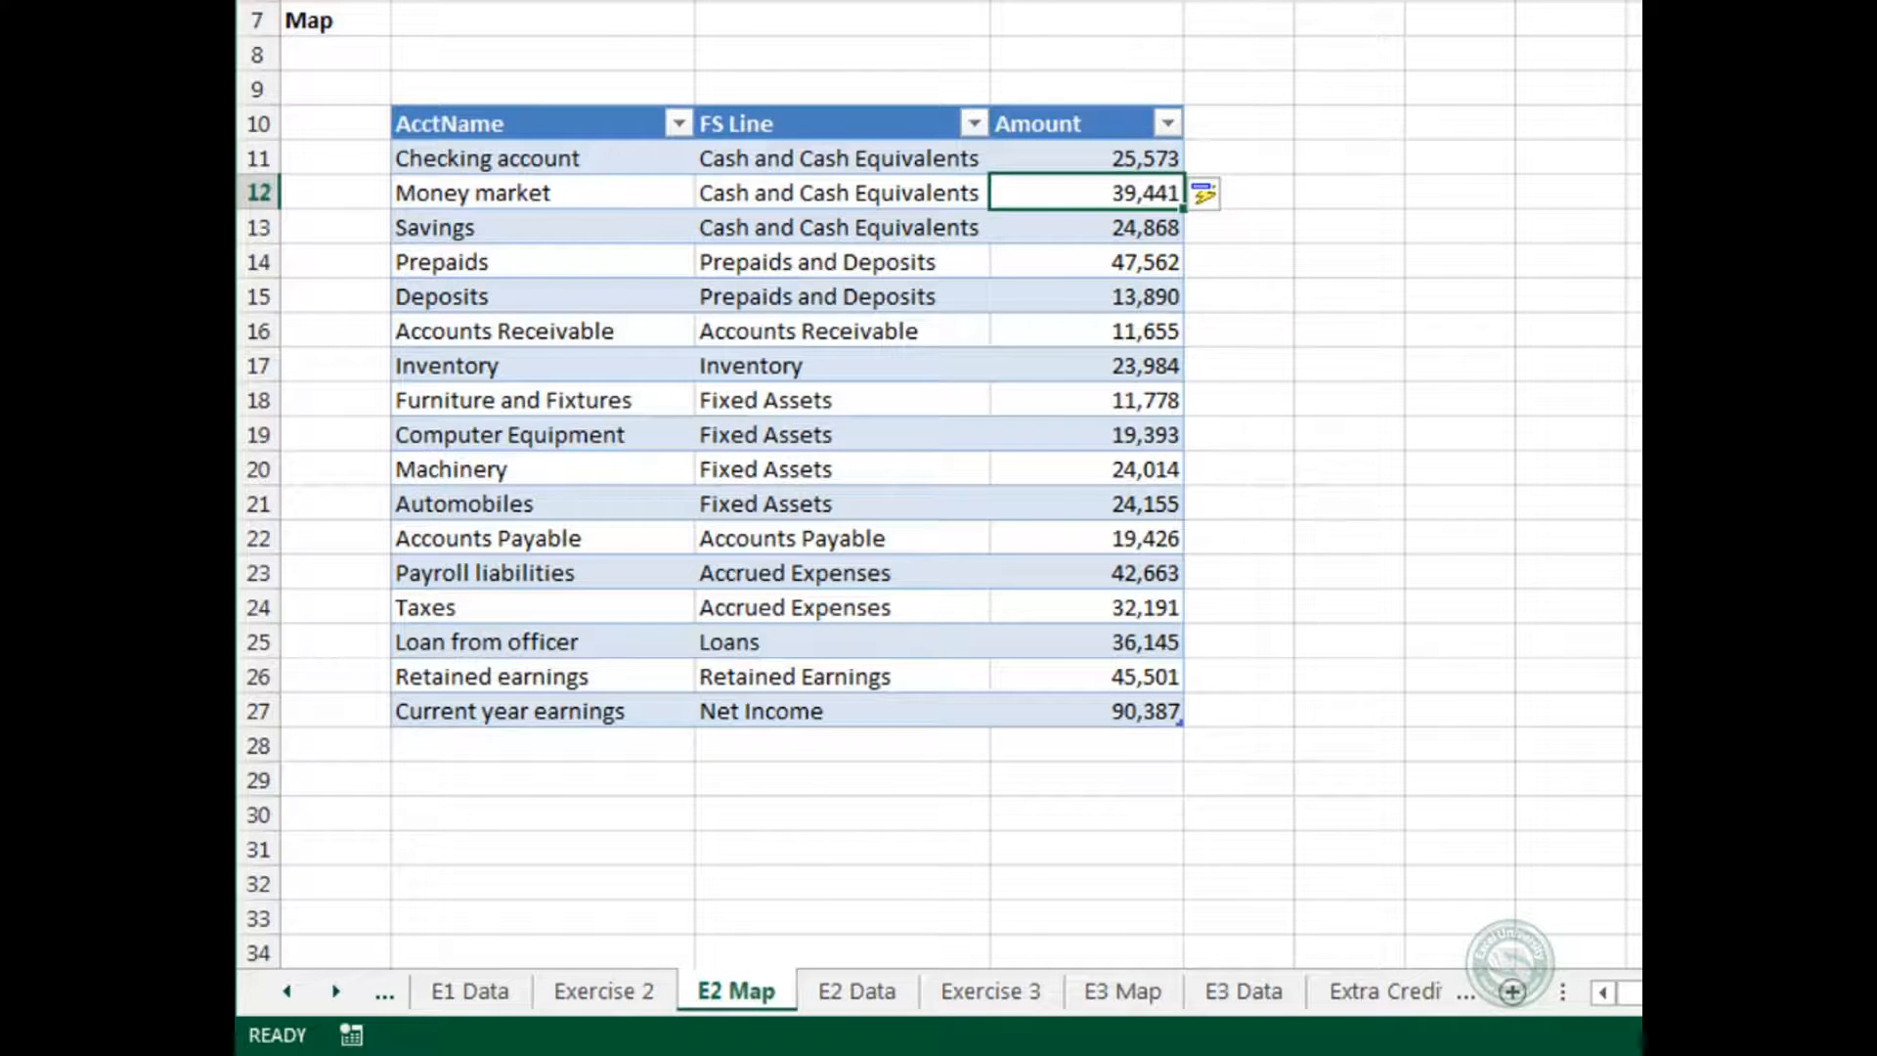
On the Exercise 2 sheet, start a SUMIFS formula in the Cash and Cash Equivalents cell C12 with tbl_e2_map[Amount] as the sum range.
key("ctrl+Page_Up")
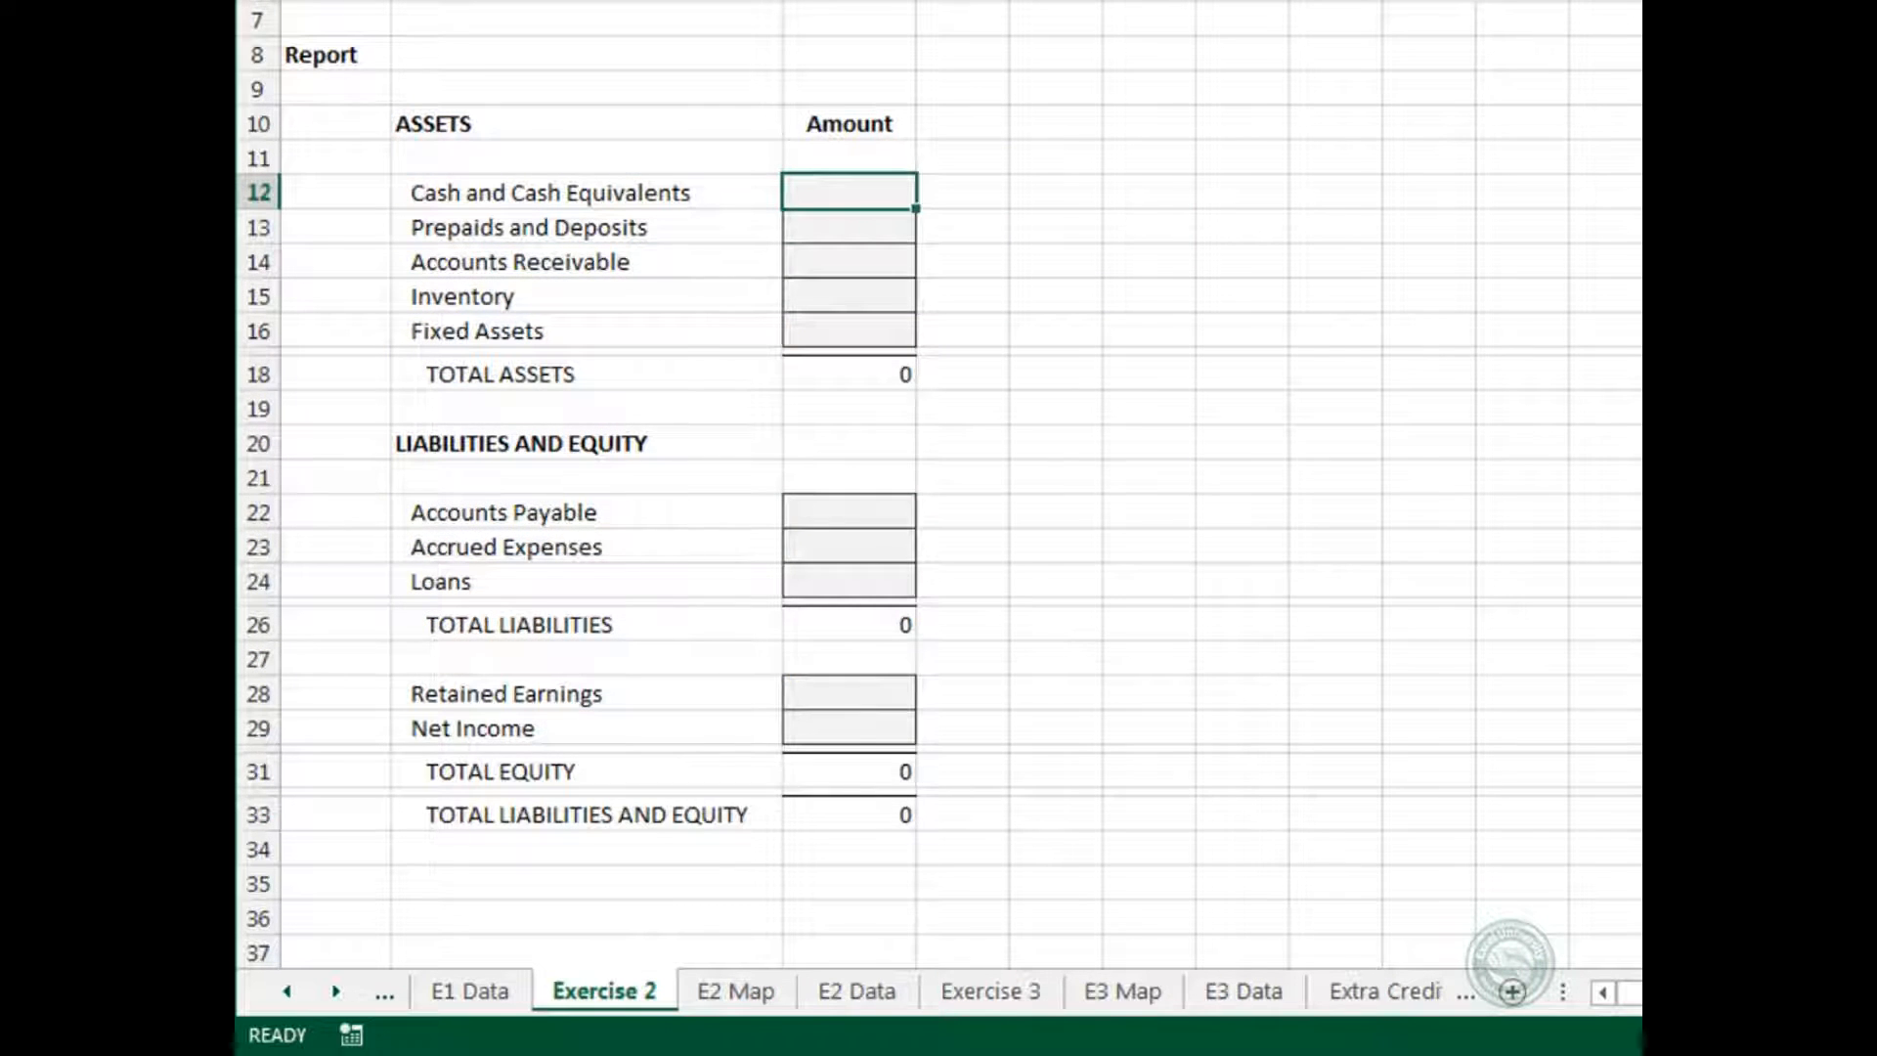
type("=sumif")
key("Down")
key("Tab")
type("tbl")
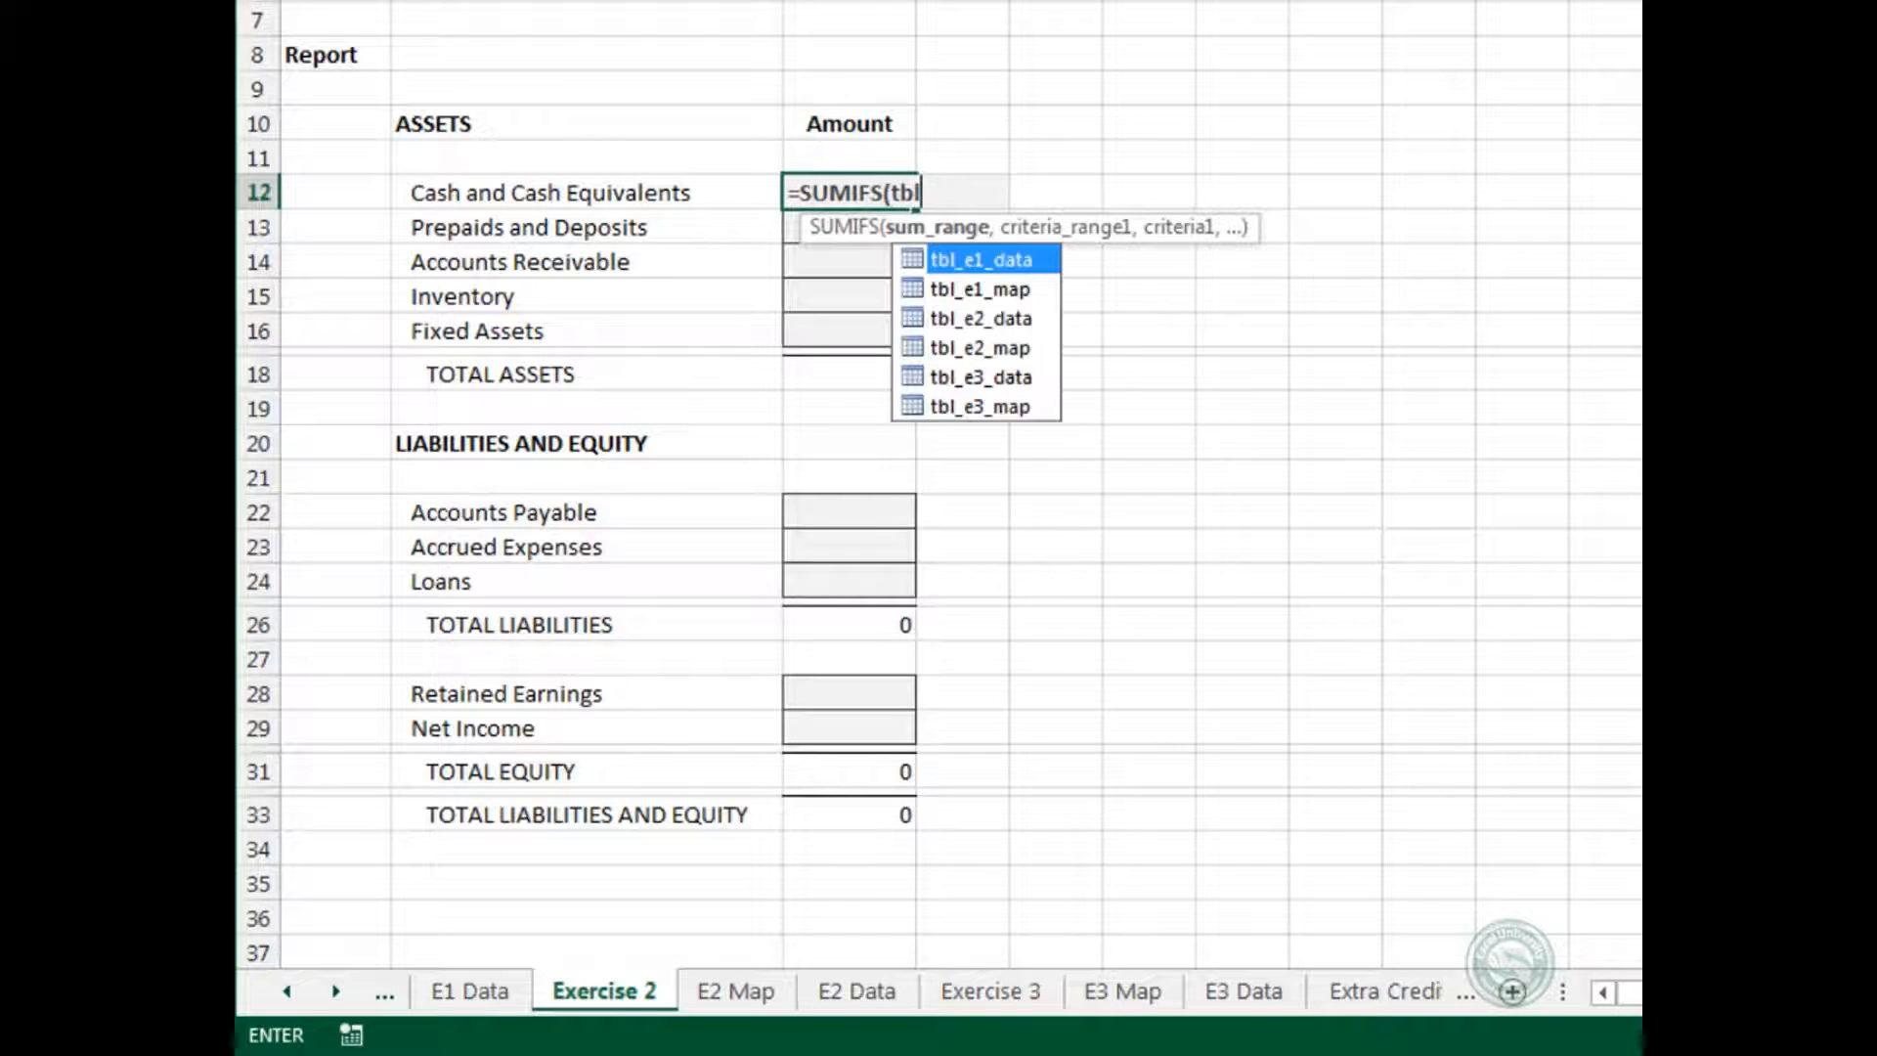
key("Down")
key("Down")
key("Down")
key("Tab")
type("[")
key("Down")
key("Down")
key("Tab")
type("],tbl")
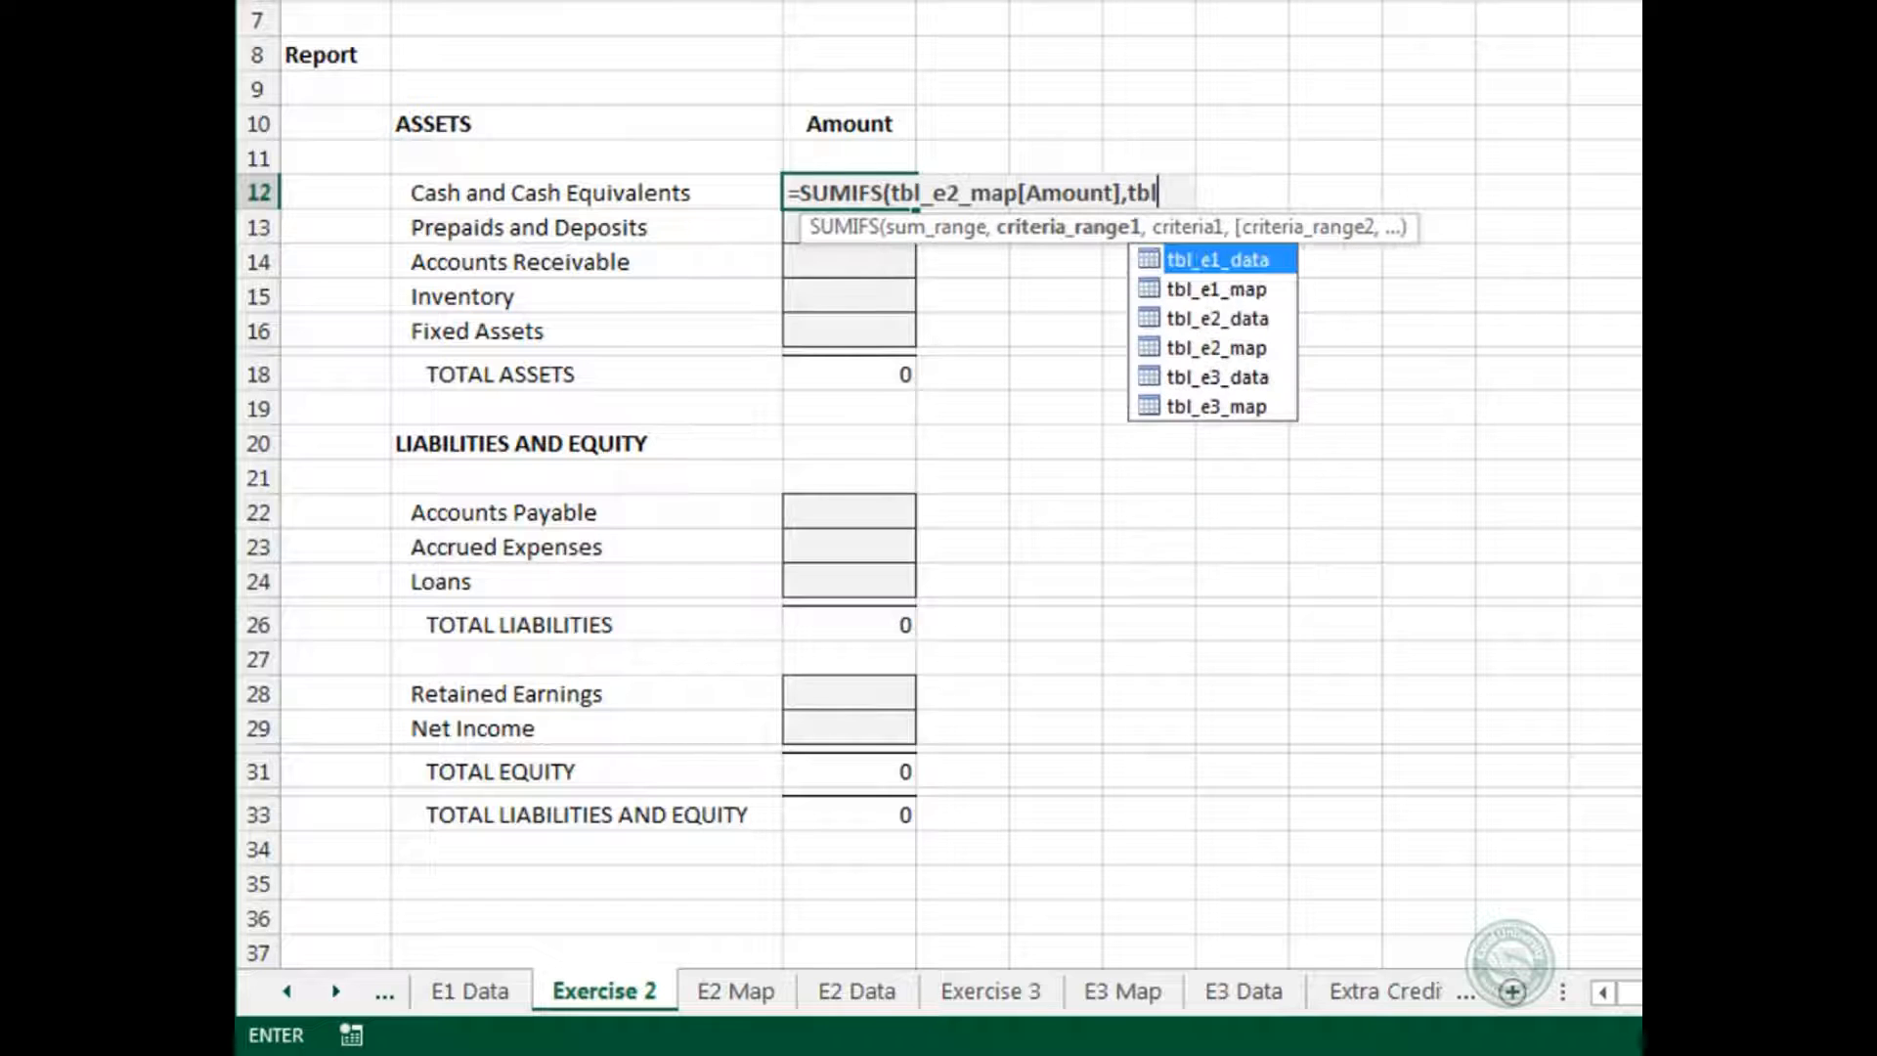
Complete the C12 SUMIFS formula with tbl_e2_map[FS Line] as the criteria range and B12 as the criteria, and enter it.
key("Down")
key("Down")
key("Down")
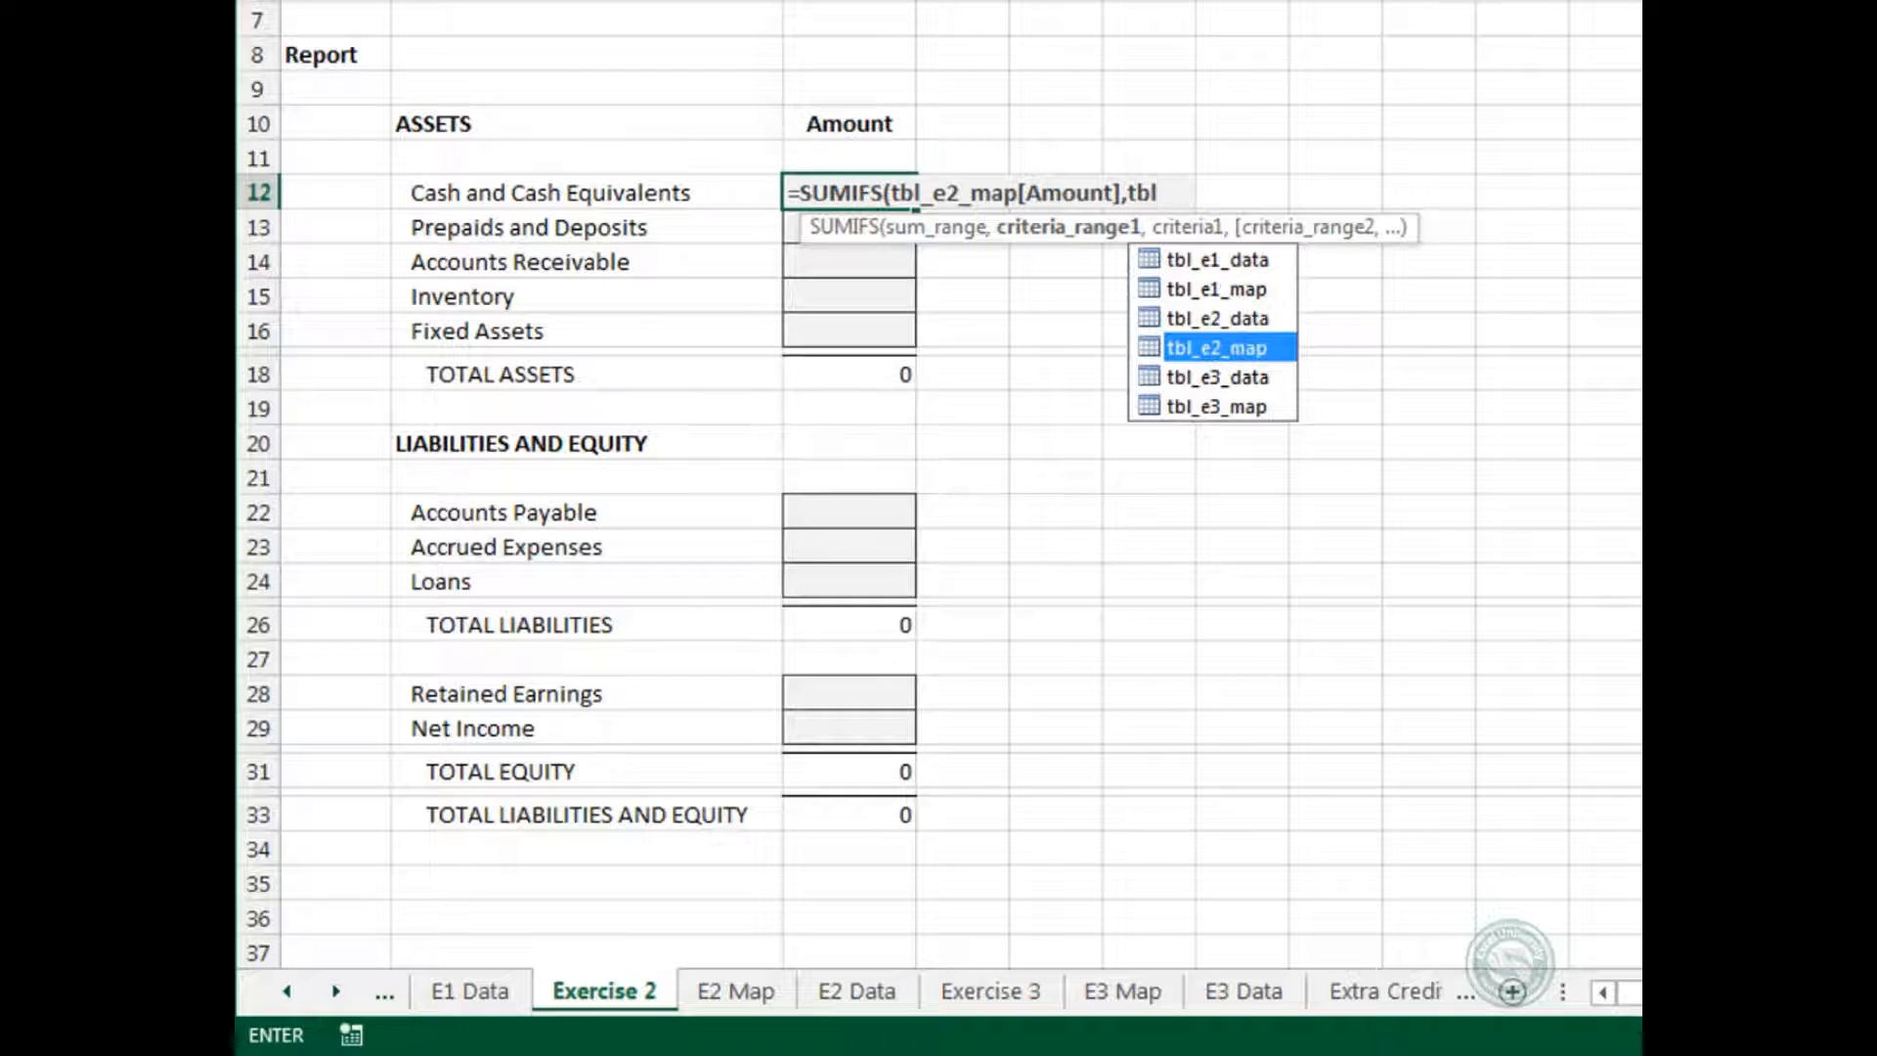
key("Tab")
type("[")
key("Down")
key("Tab")
type("],")
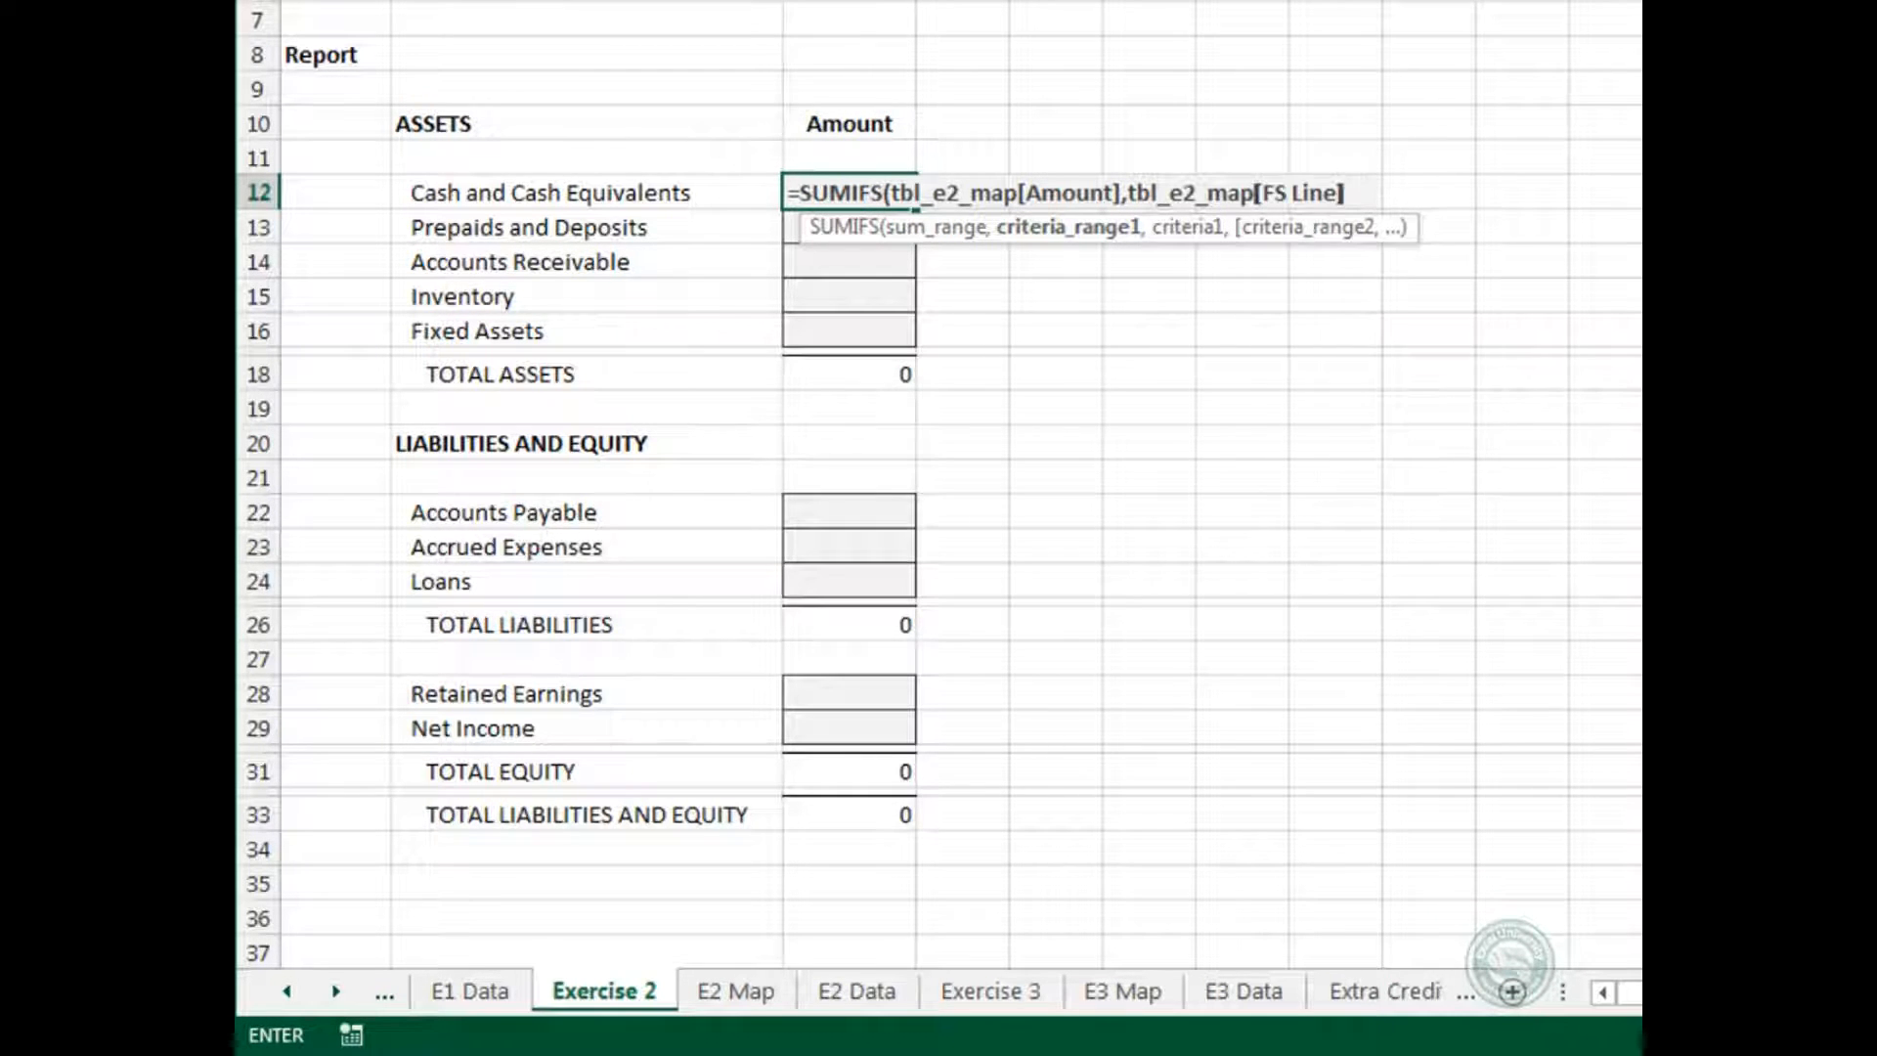
left_click(542, 192)
left_click(543, 192)
type(")")
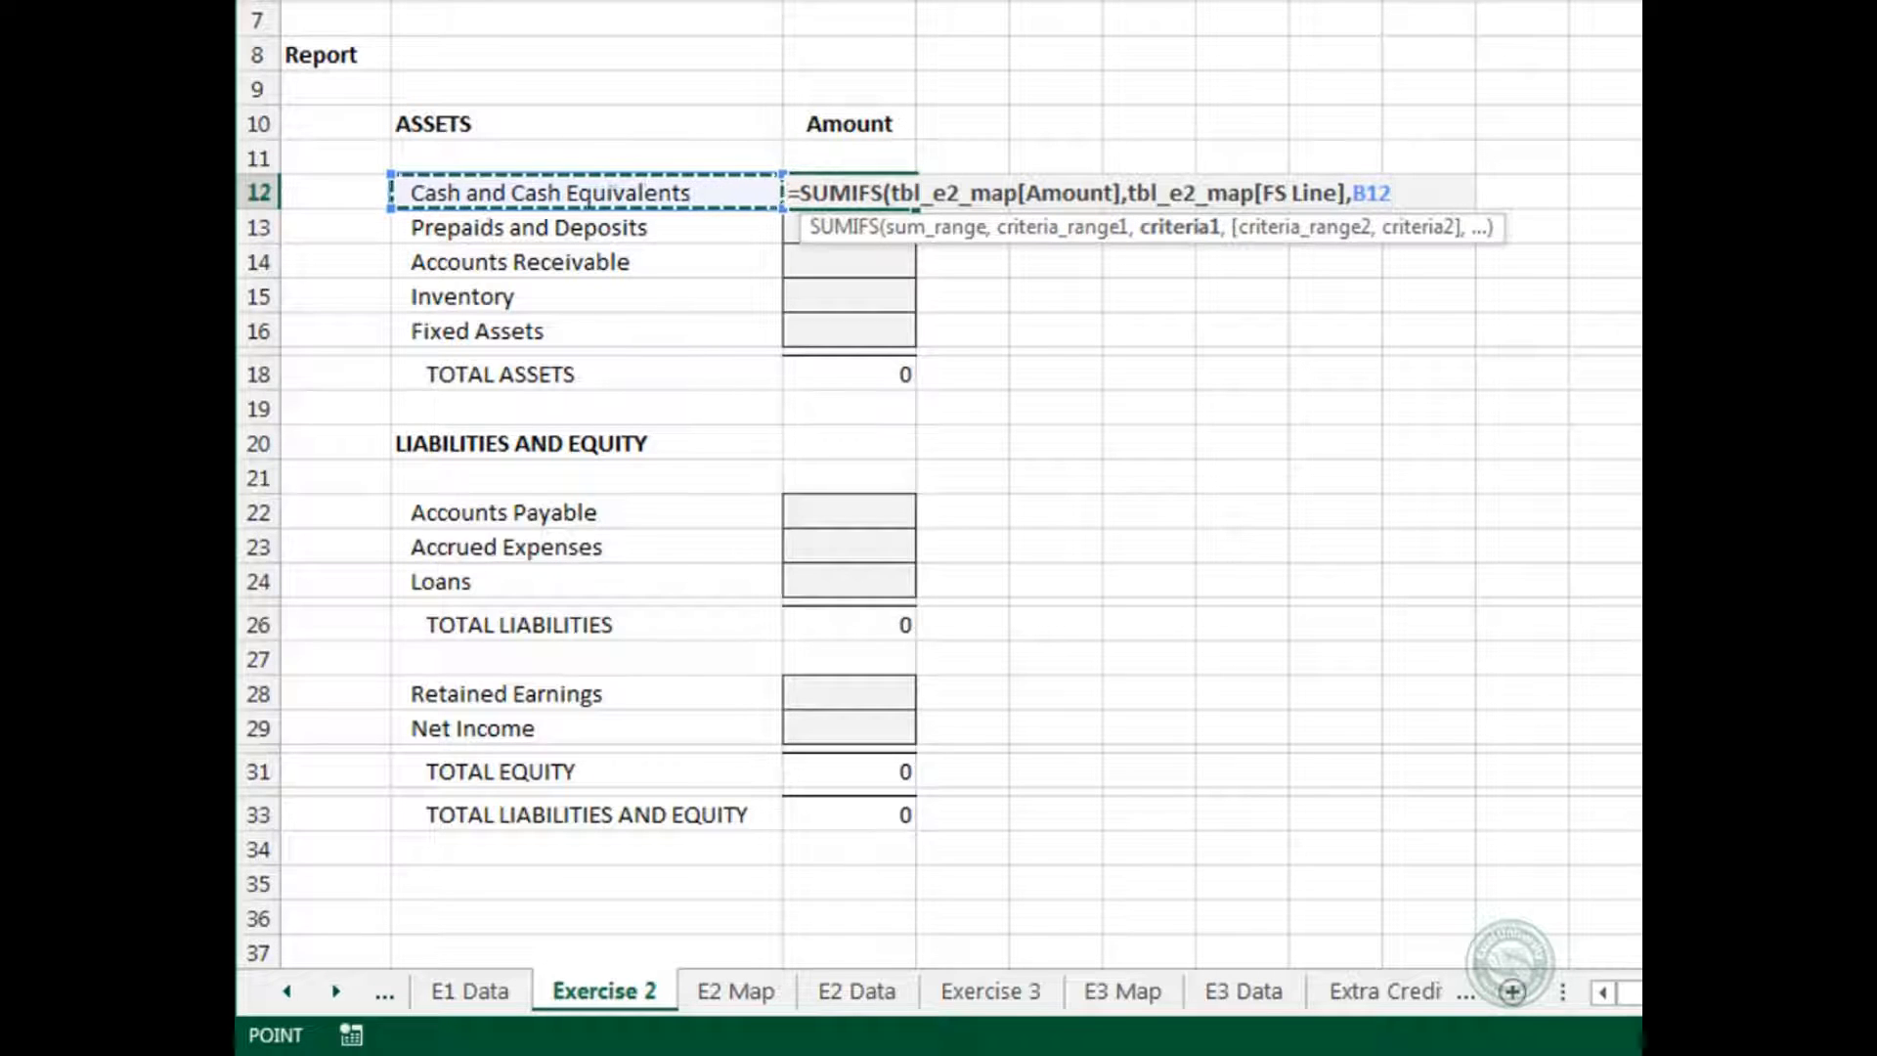
key("Return")
Copy the Cash and Cash Equivalents formula from C12 to the other asset lines in C13:C16.
key("Up")
key("ctrl+c")
key("Down")
key("shift+Down")
key("shift+Down")
key("shift+Down")
key("ctrl+v")
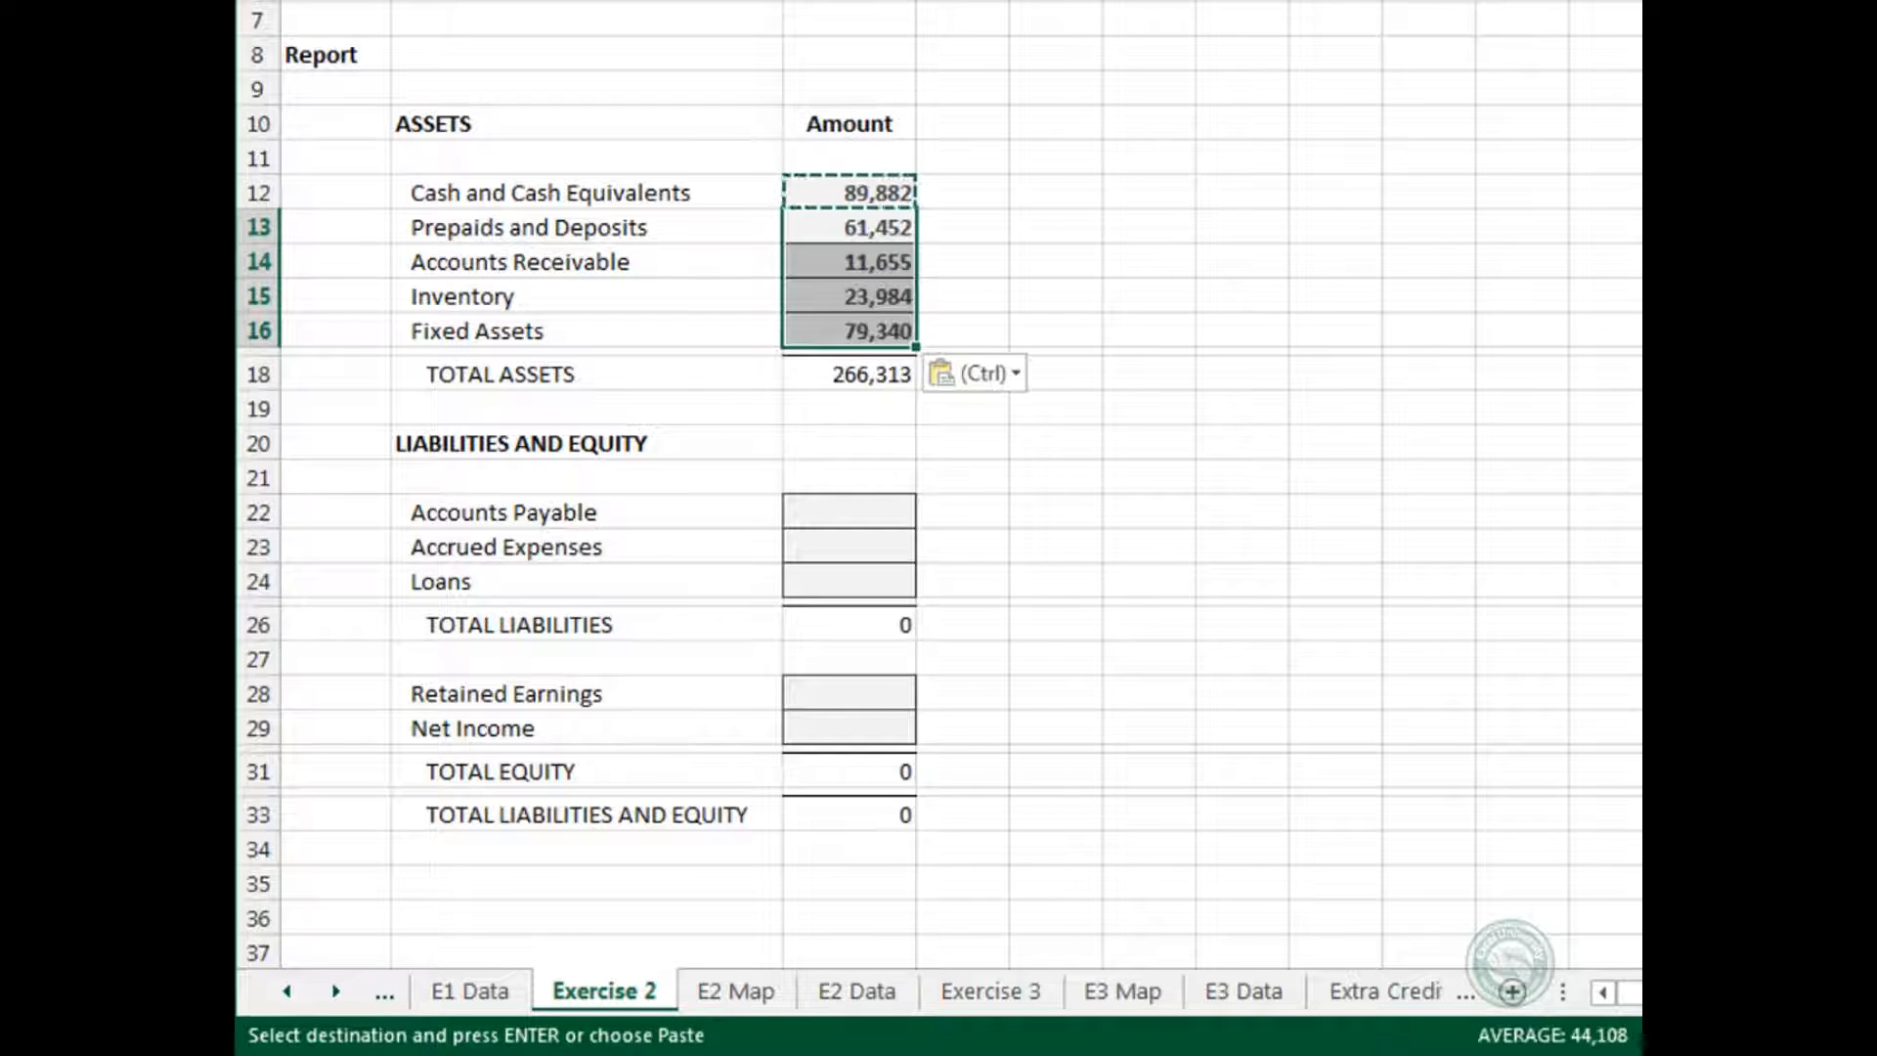
Paste the copied SUMIFS formula into the liability lines in C22:C24.
key("Down")
key("Down")
key("Down")
key("Down")
key("Down")
key("Down")
key("Down")
key("Down")
key("shift+Down")
key("shift+Down")
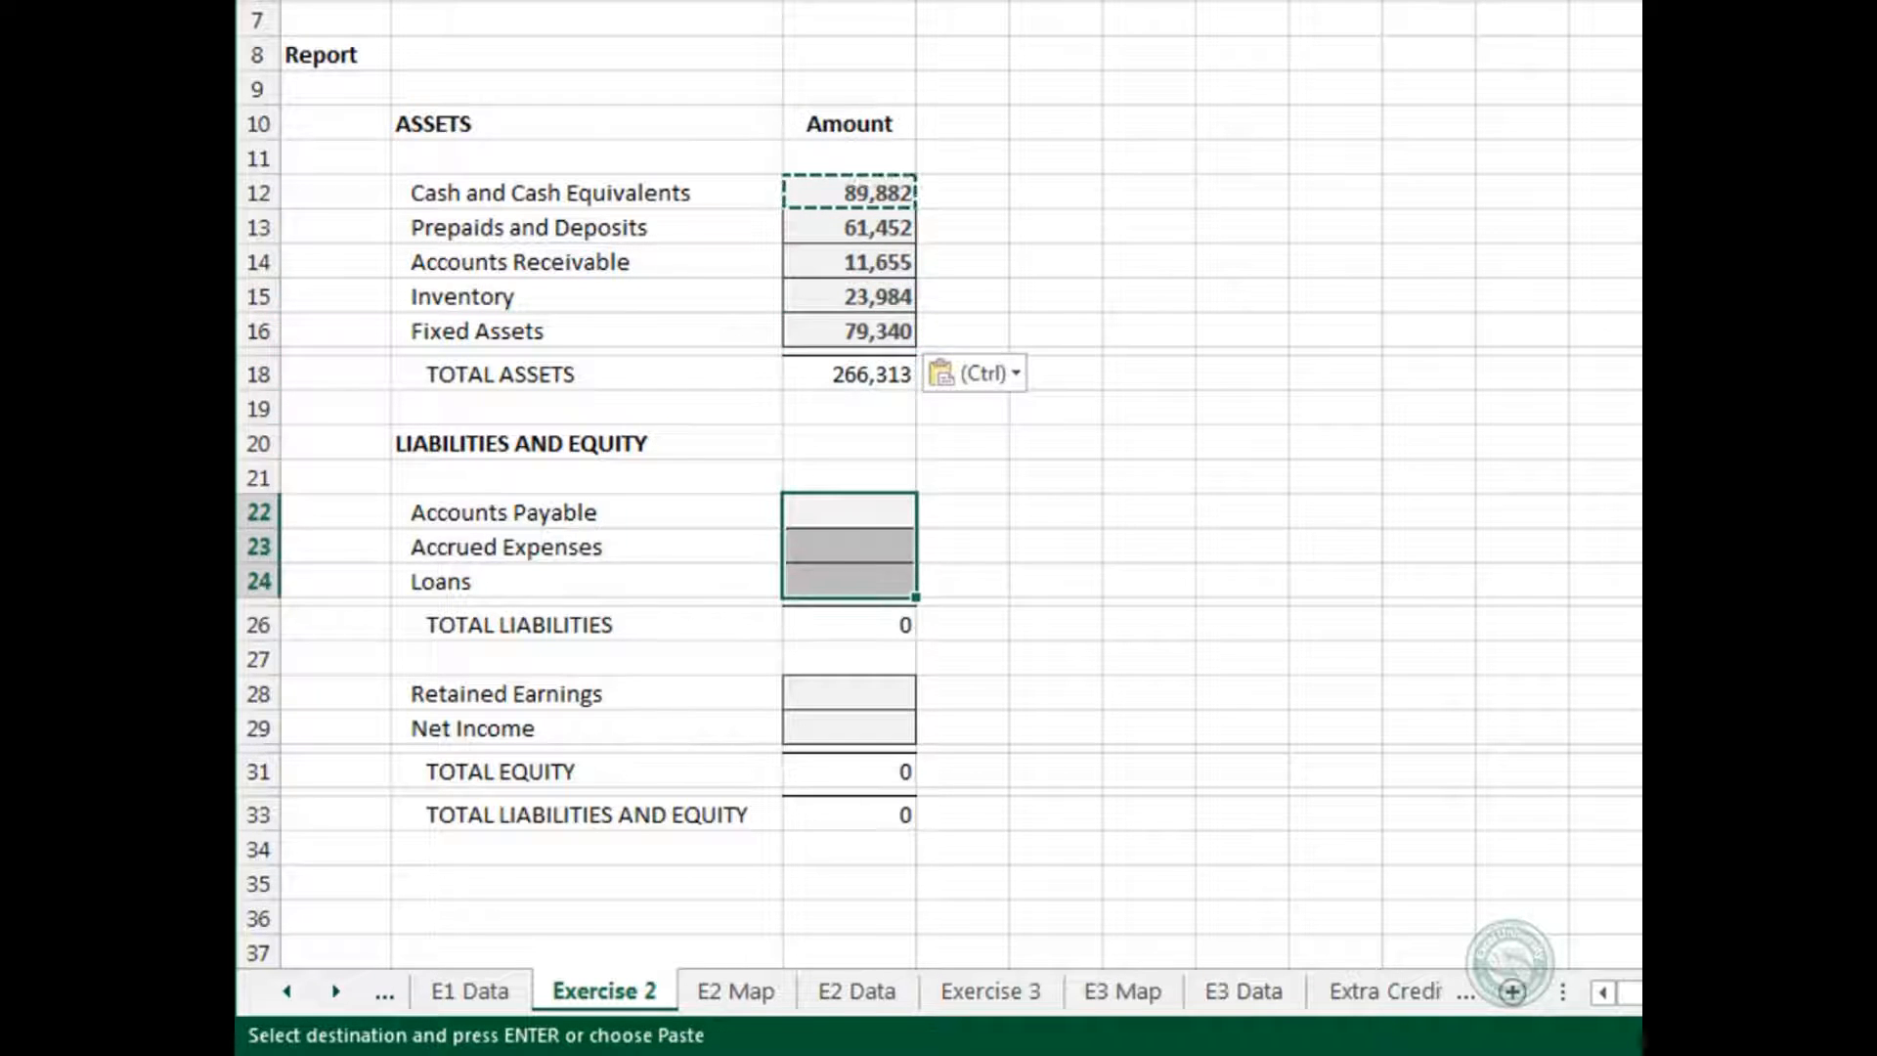
key("ctrl+v")
Paste the copied SUMIFS formula into the Retained Earnings and Net Income cells C28:C29, and end copy mode.
key("Down")
key("Down")
key("Down")
key("Down")
key("Down")
key("Down")
key("Up")
key("shift+Down")
key("ctrl+v")
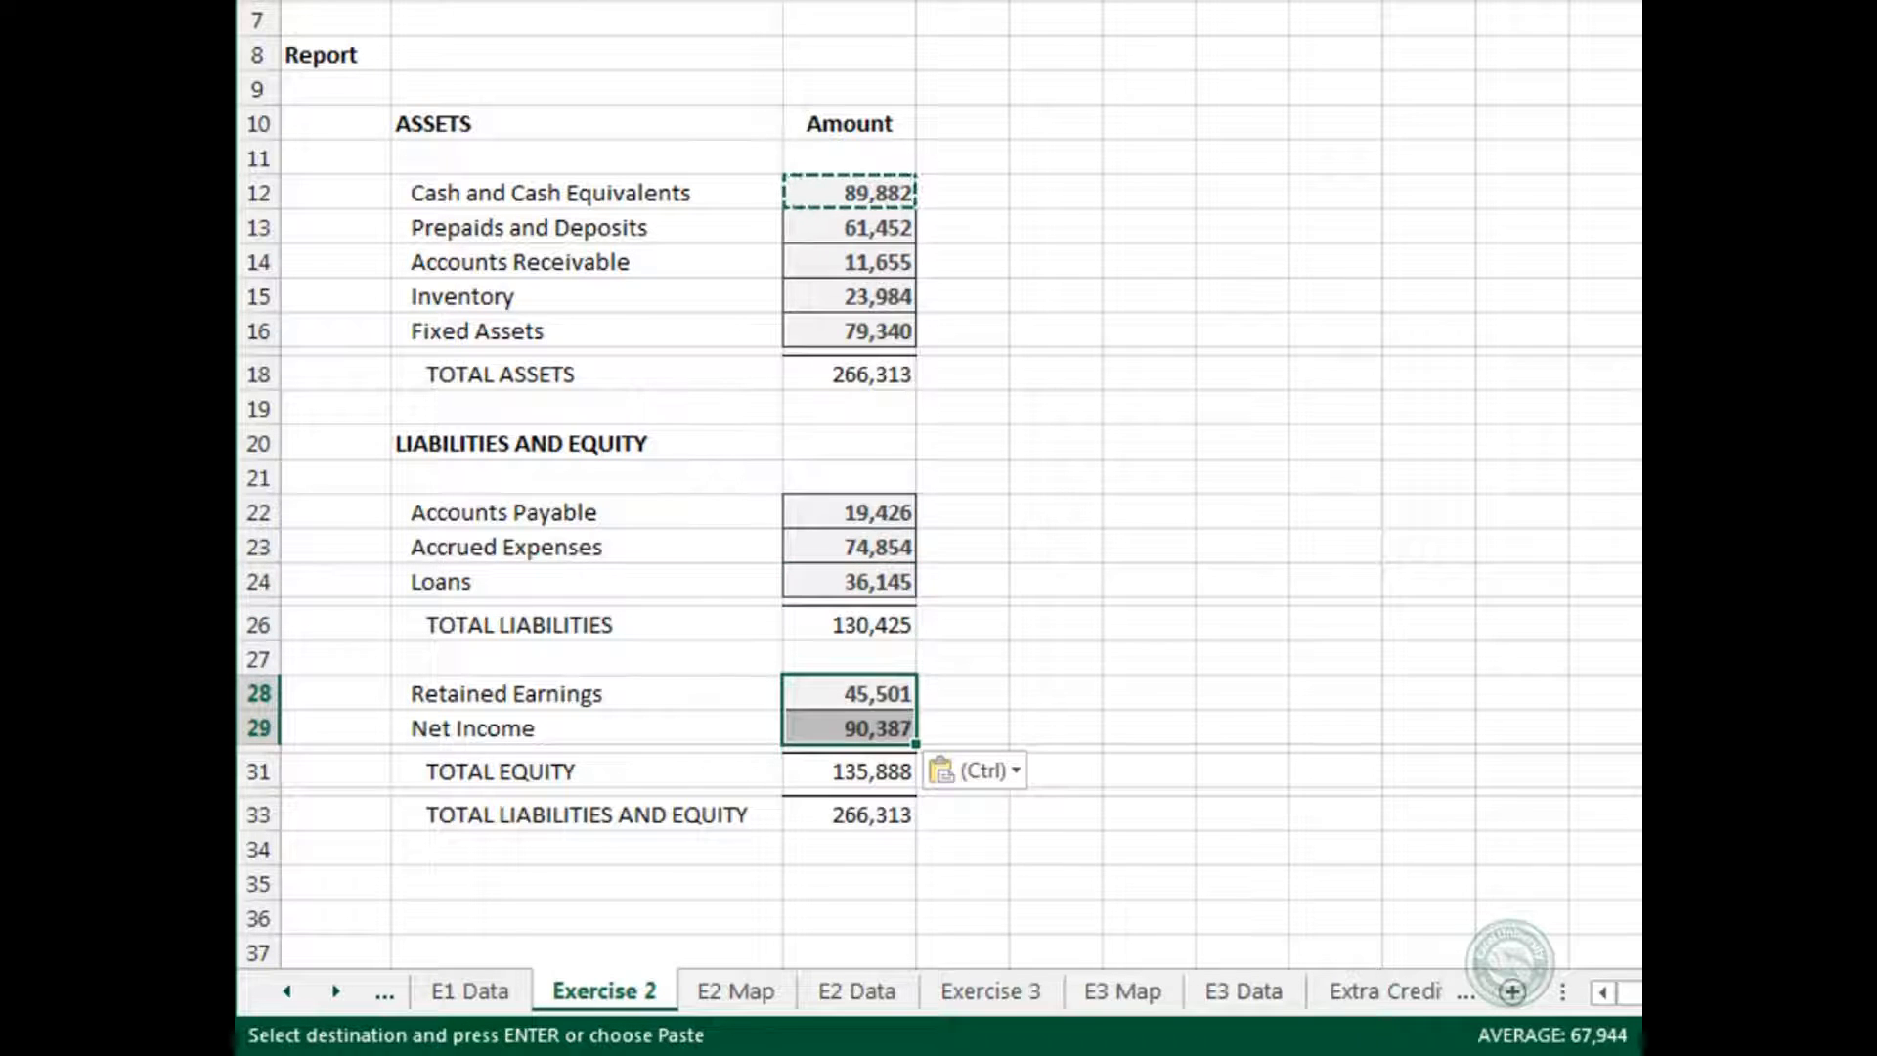
key("Right")
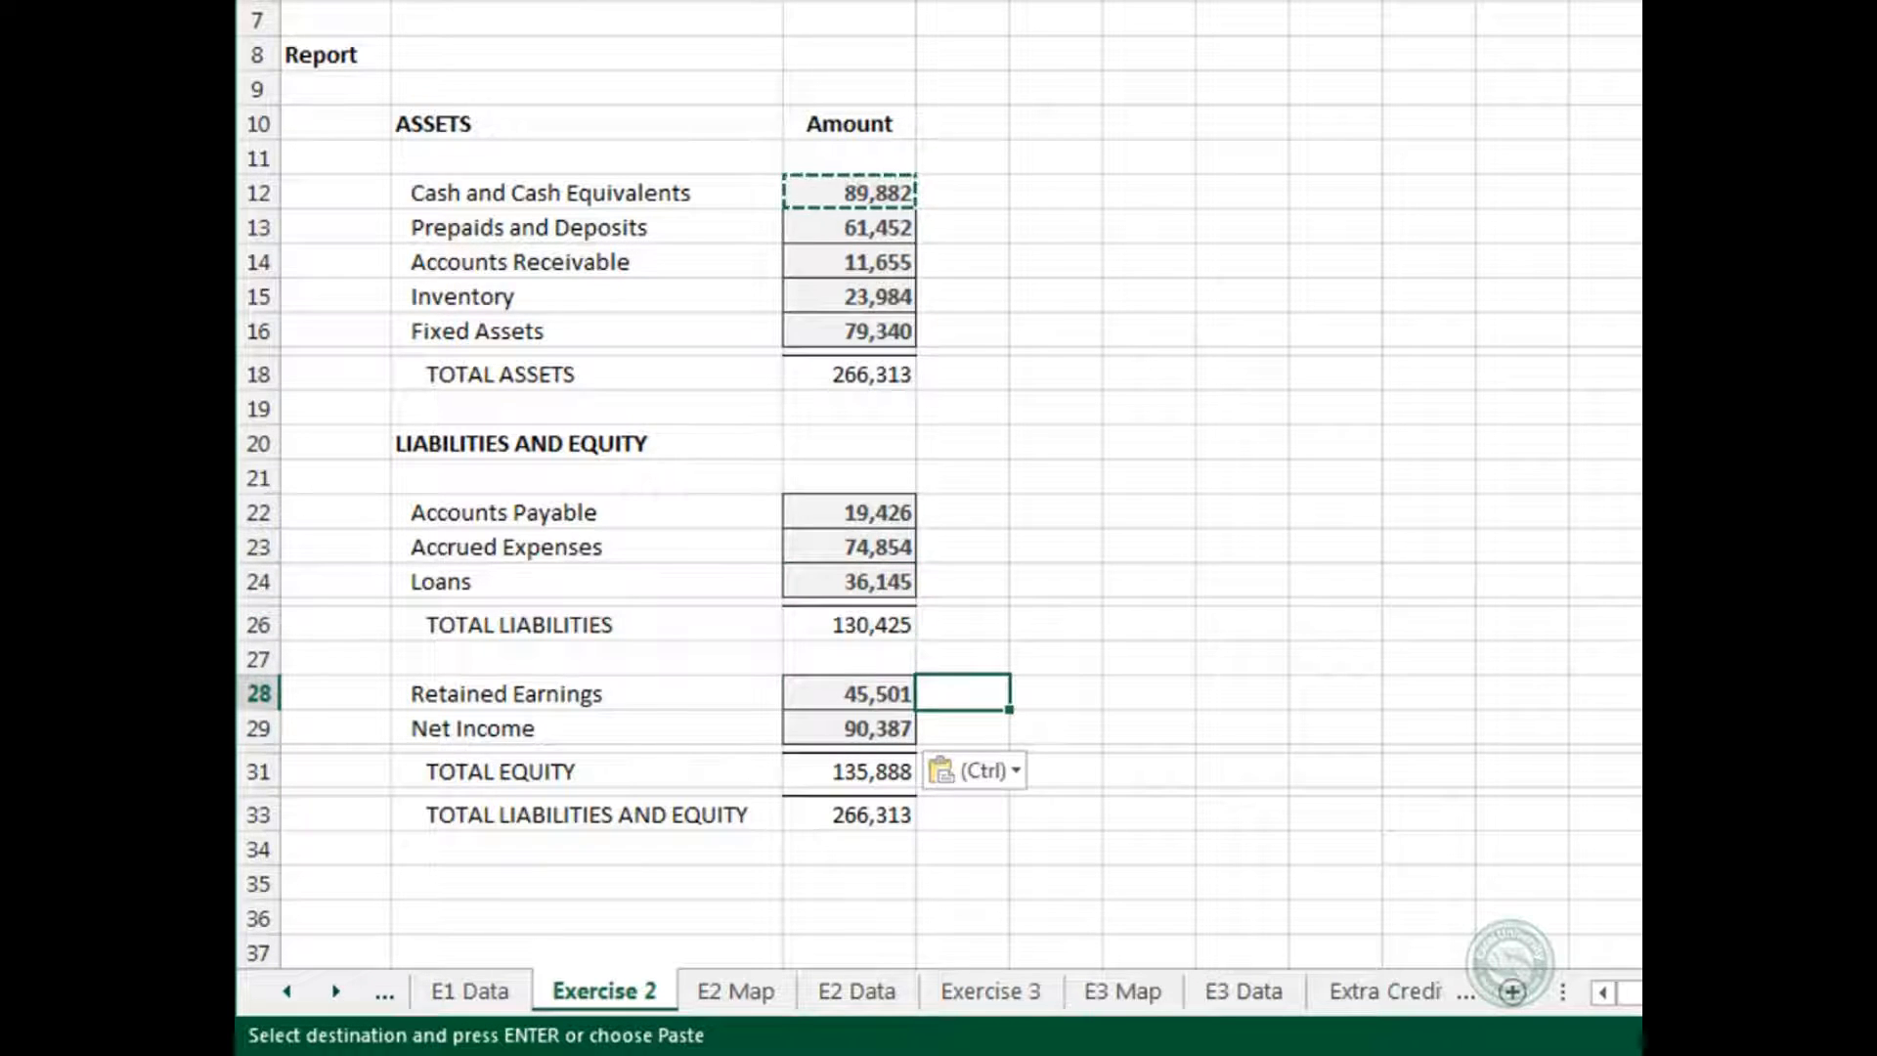
key("Escape")
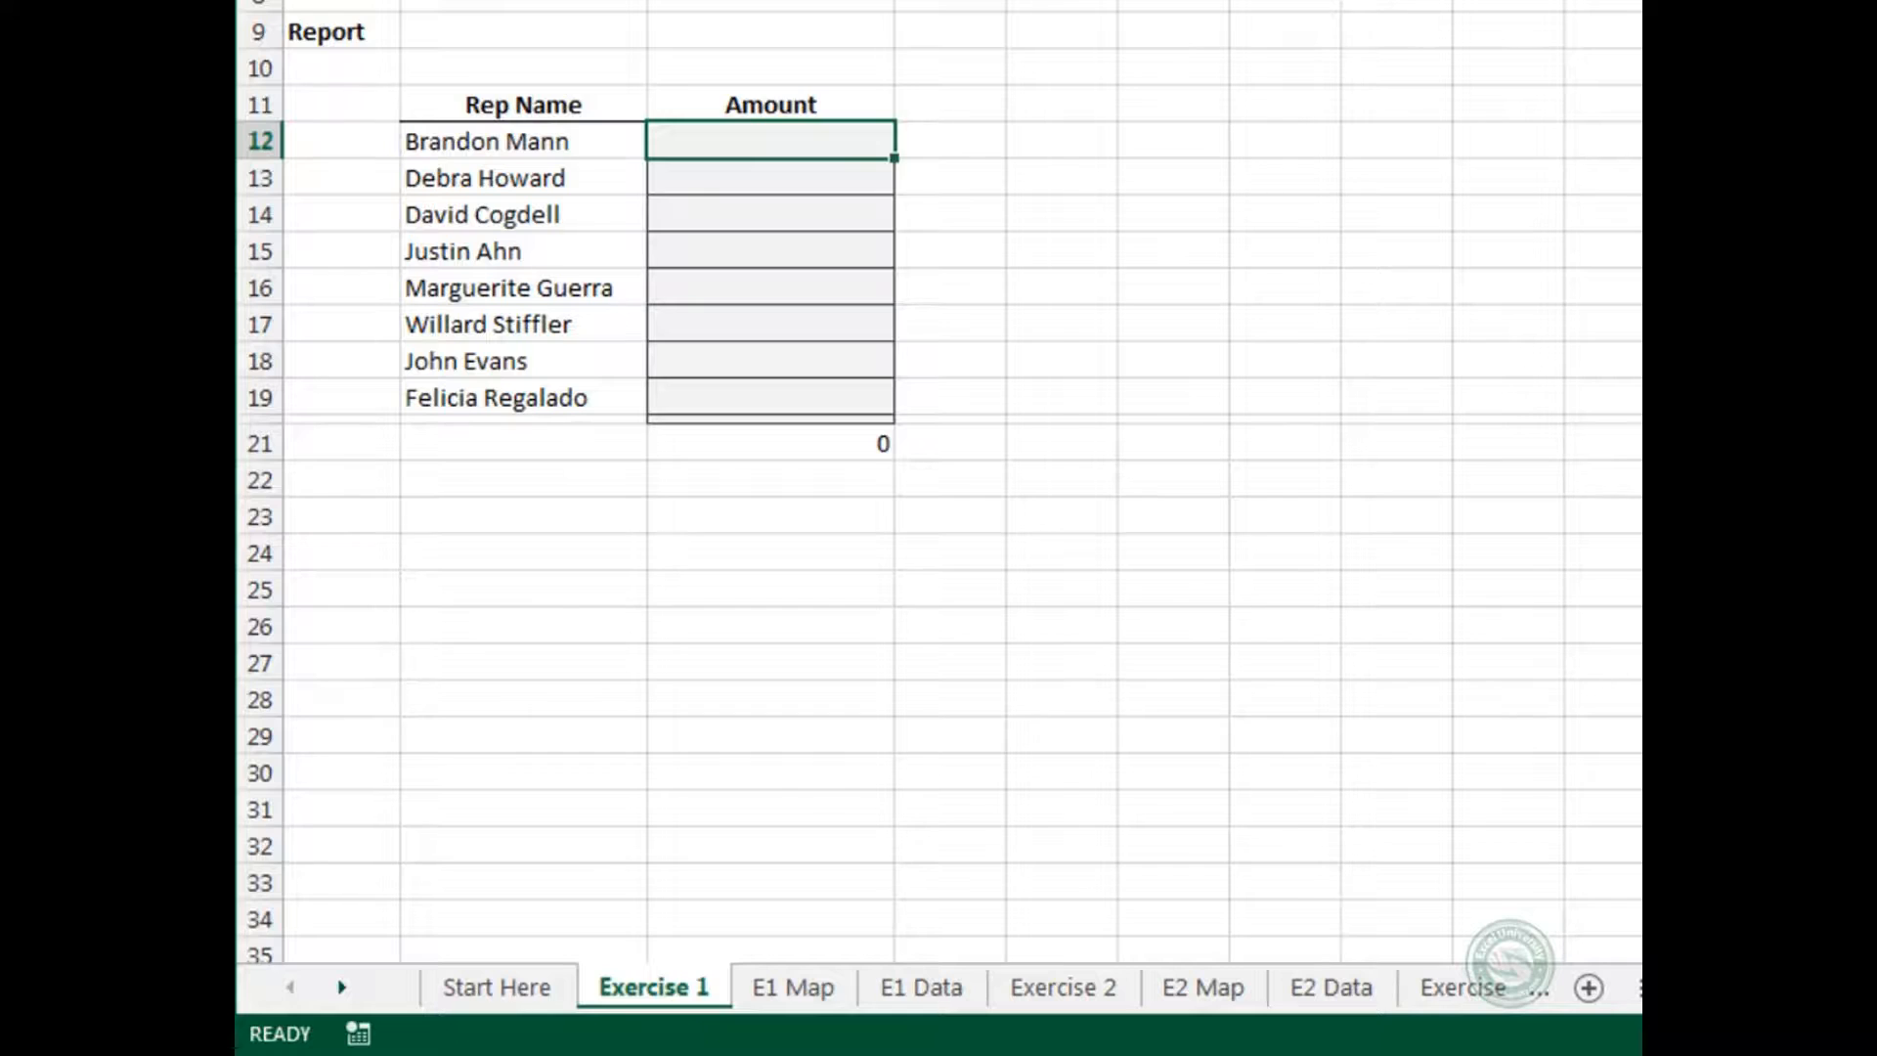
Review the E1 Data transactions, the E1 Map table and the Exercise 1 report layout.
key("ctrl+Page_Down")
key("ctrl+Page_Down")
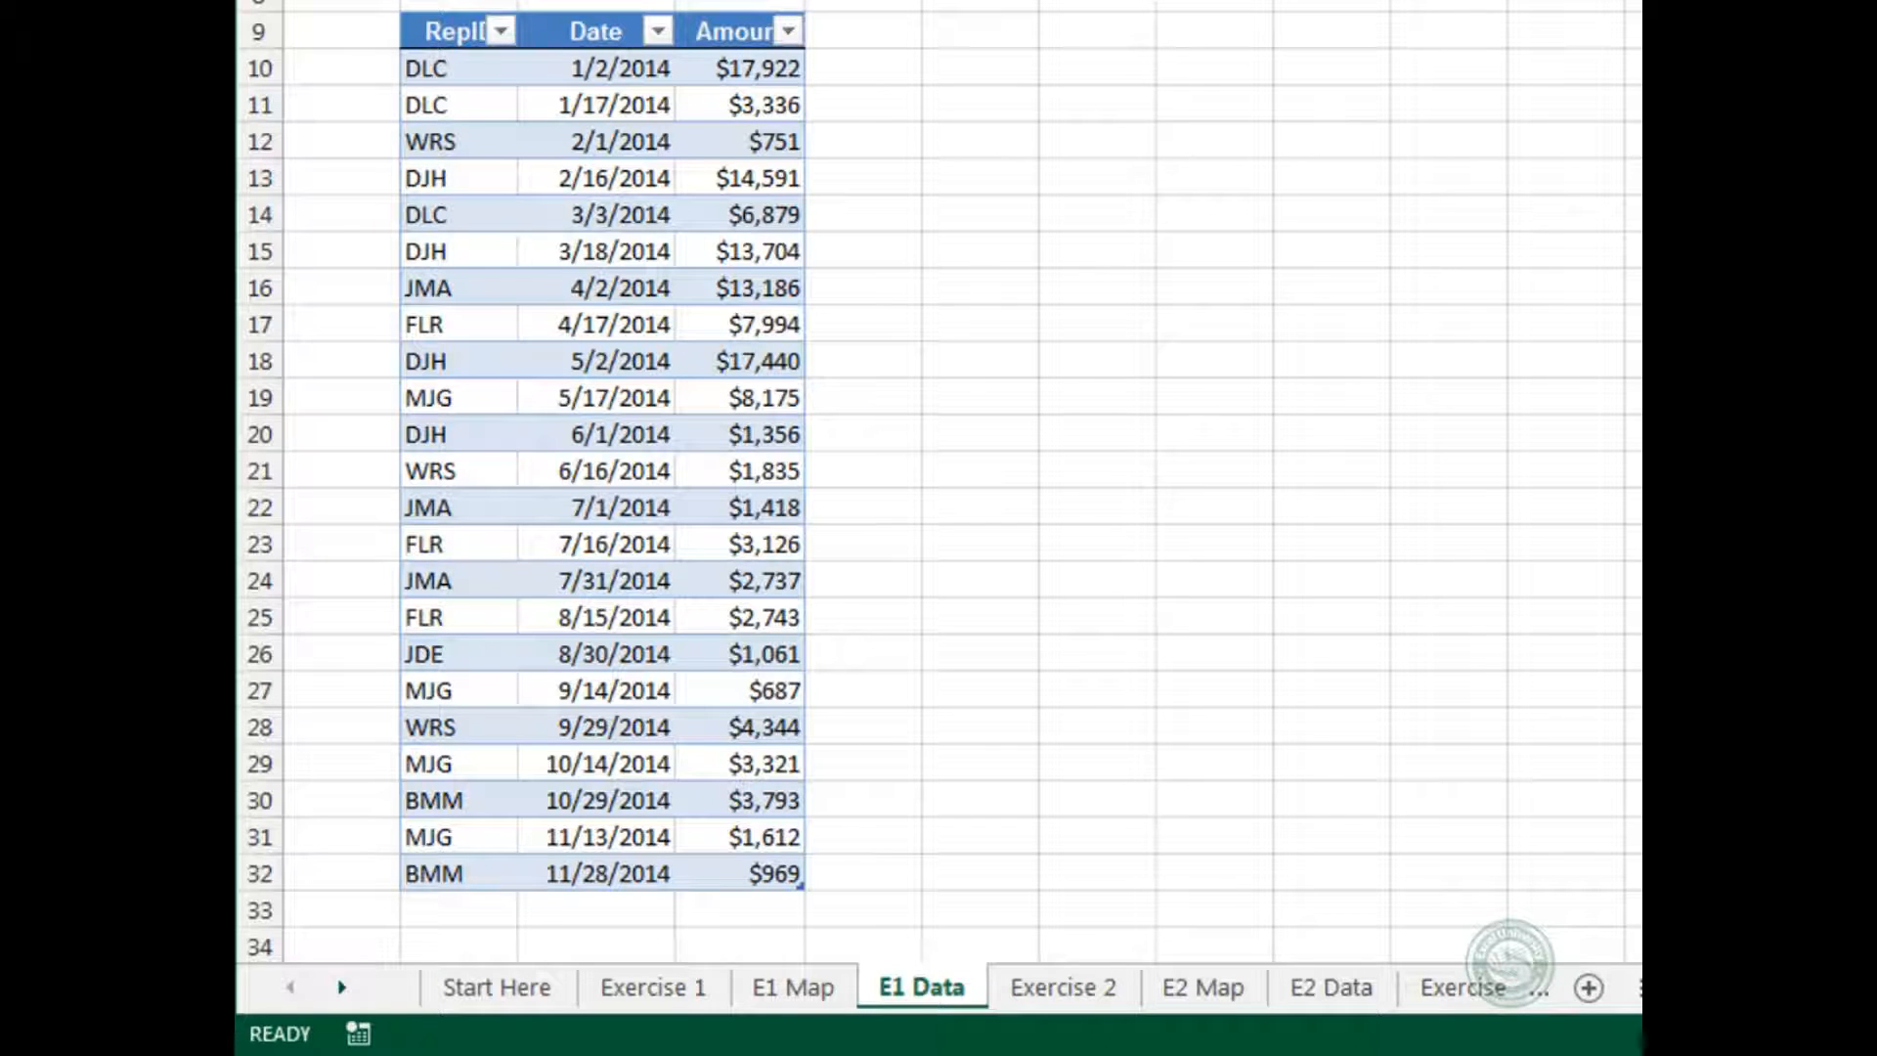
key("ctrl+Page_Up")
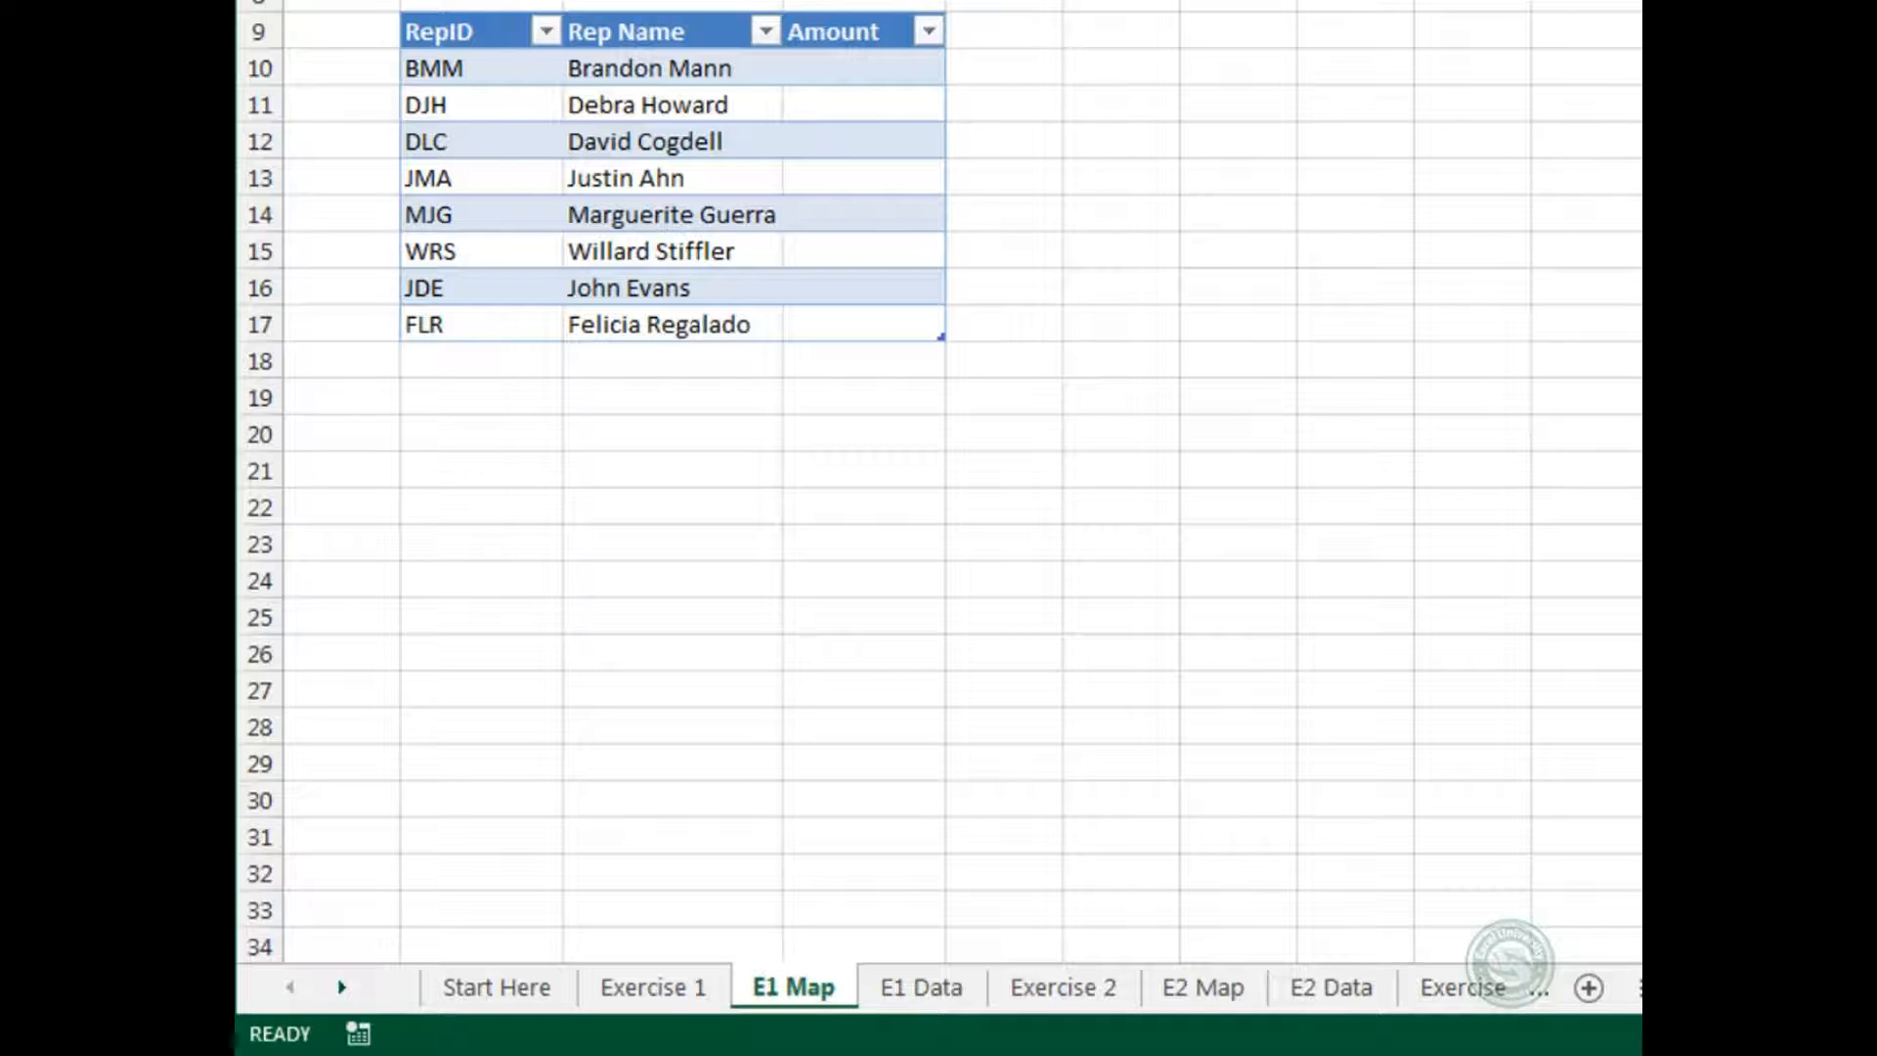
key("ctrl+Page_Up")
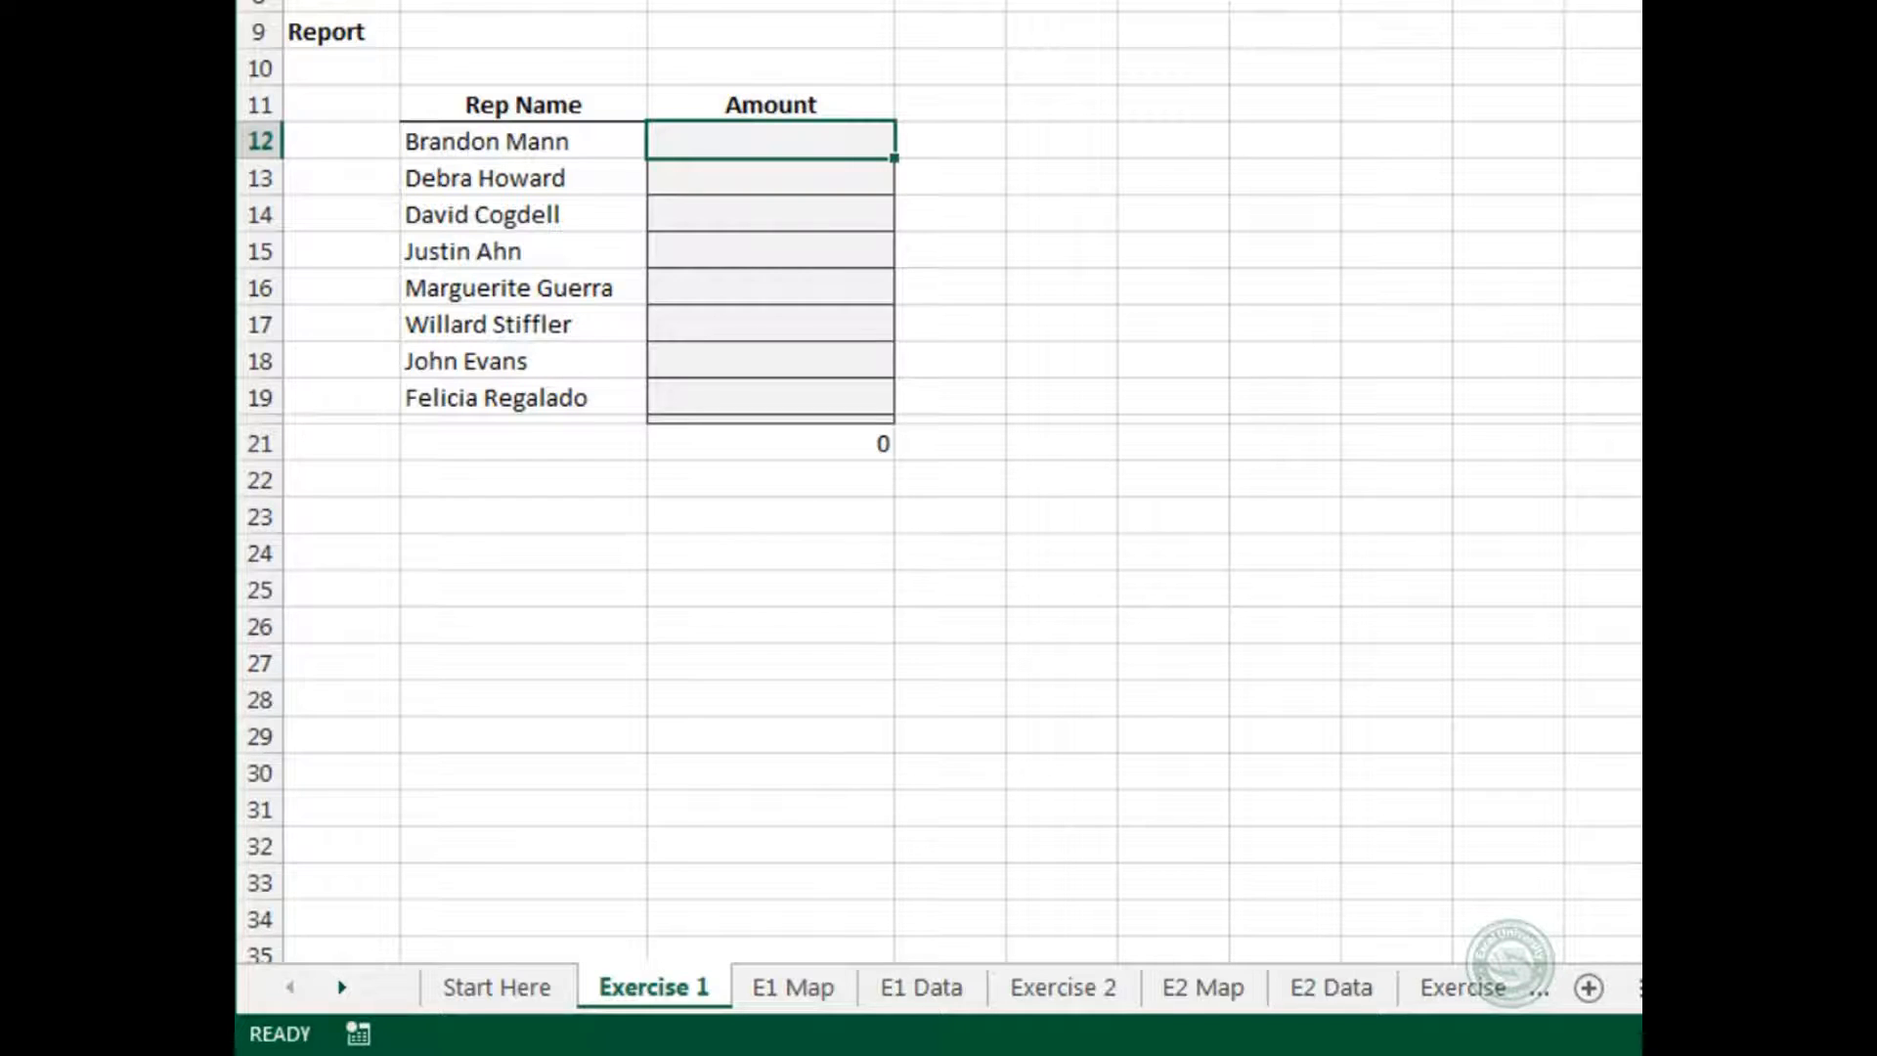
On the E1 Map sheet, start a SUMIFS formula in Amount cell D10 with tbl_e1_data[Amount] as the sum range.
key("ctrl+Page_Down")
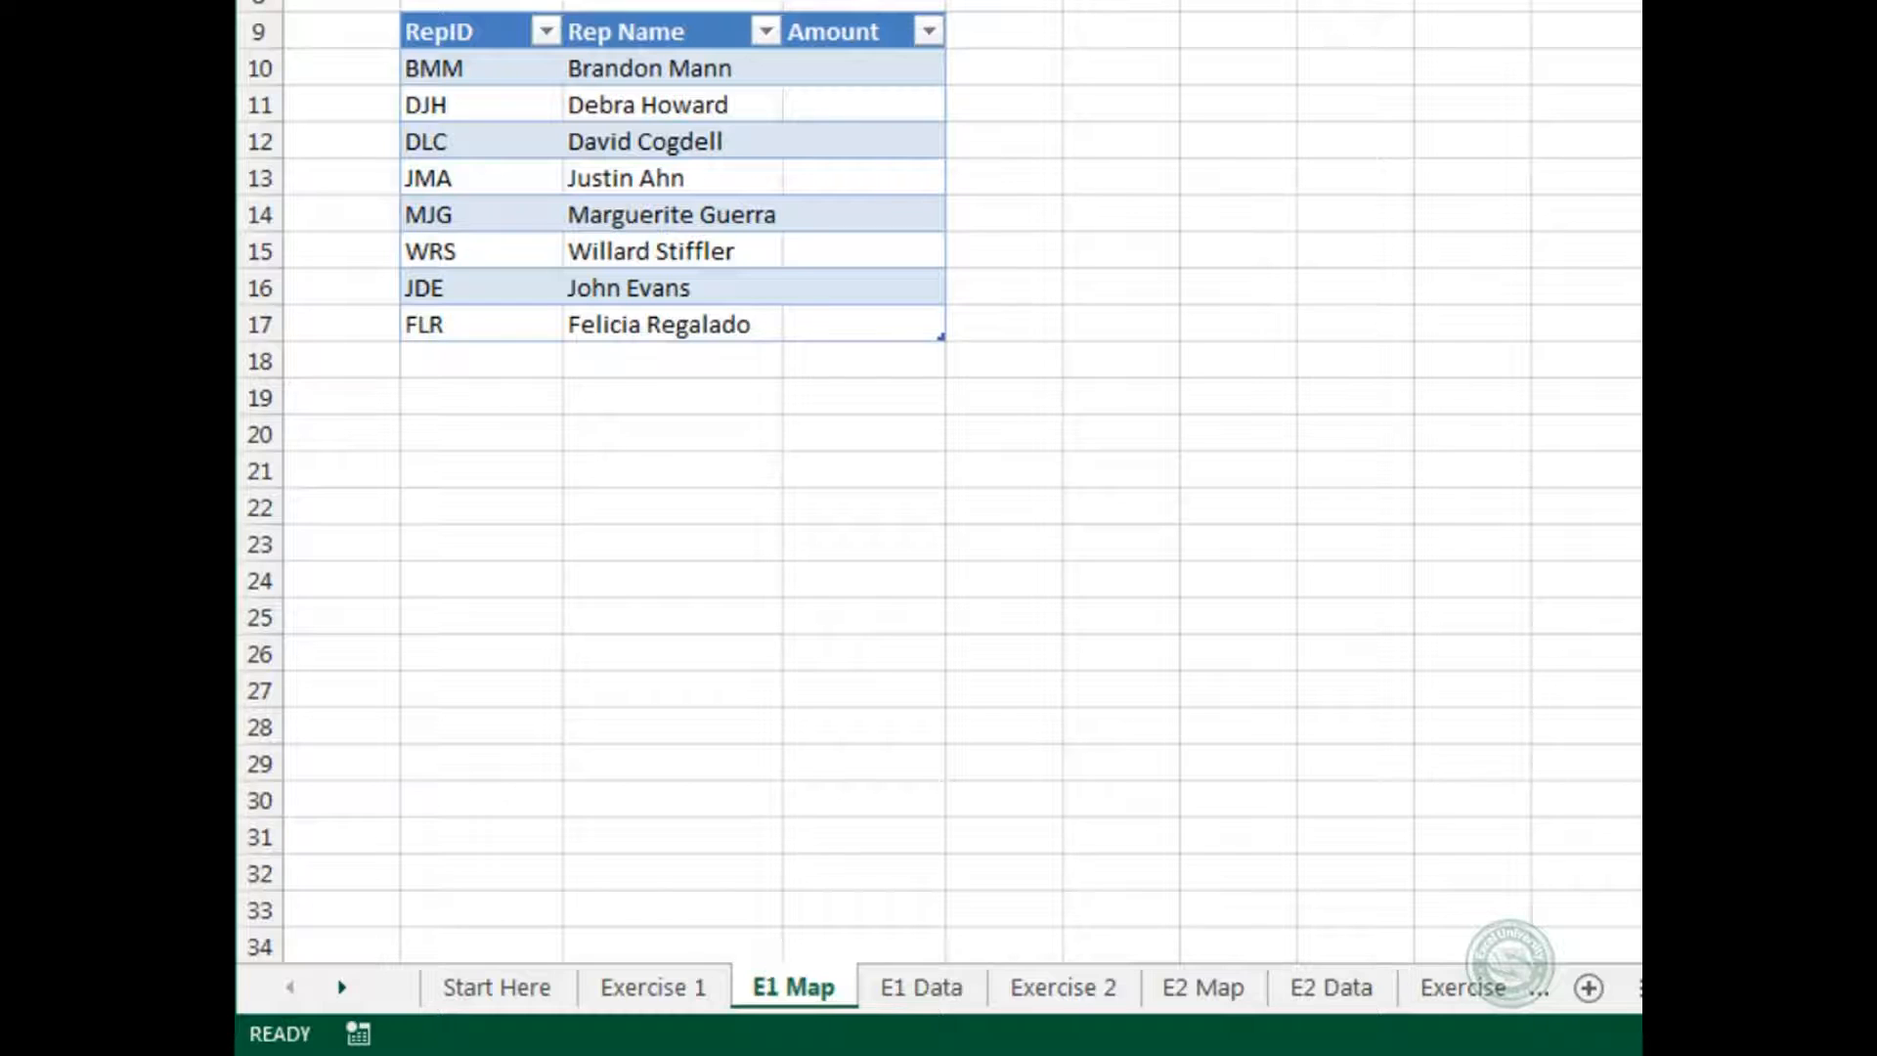
key("Down")
type("=sumi")
key("Down")
key("Tab")
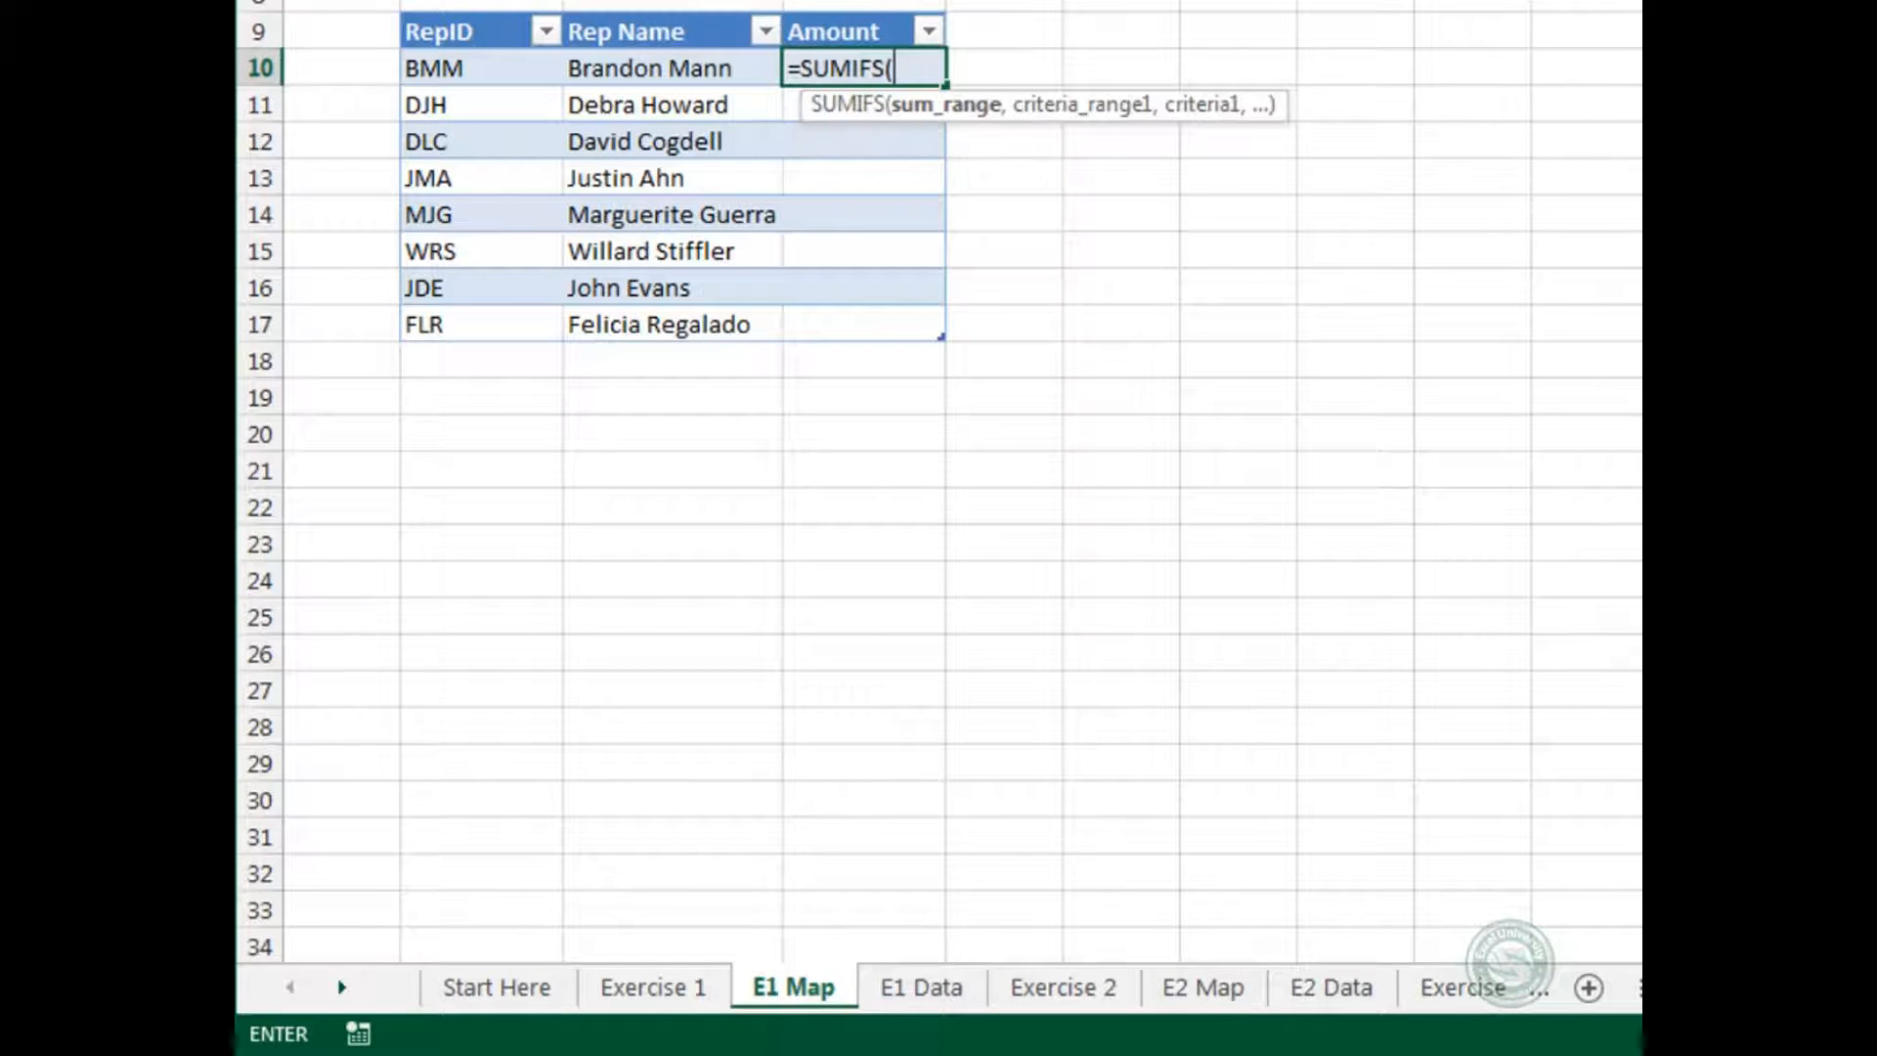
type("tbl")
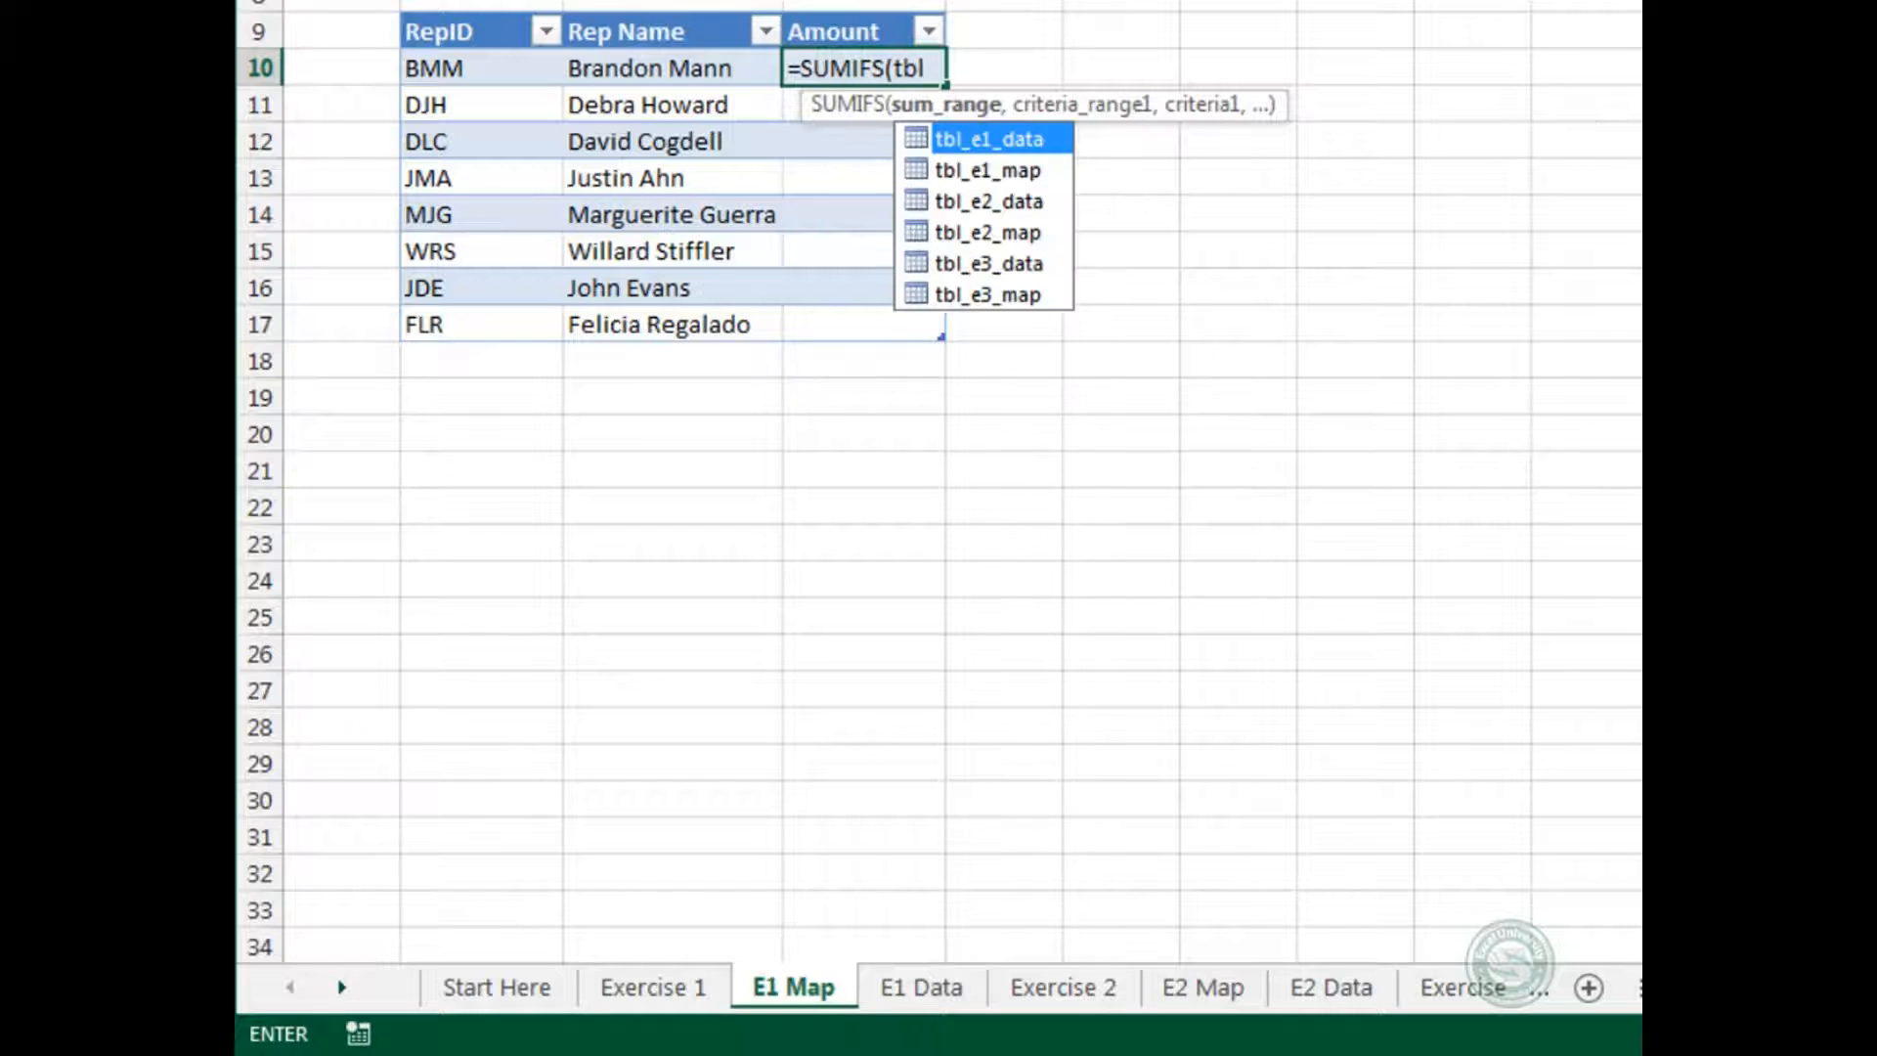
key("Tab")
type("[")
key("Down")
key("Down")
key("Tab")
type("],")
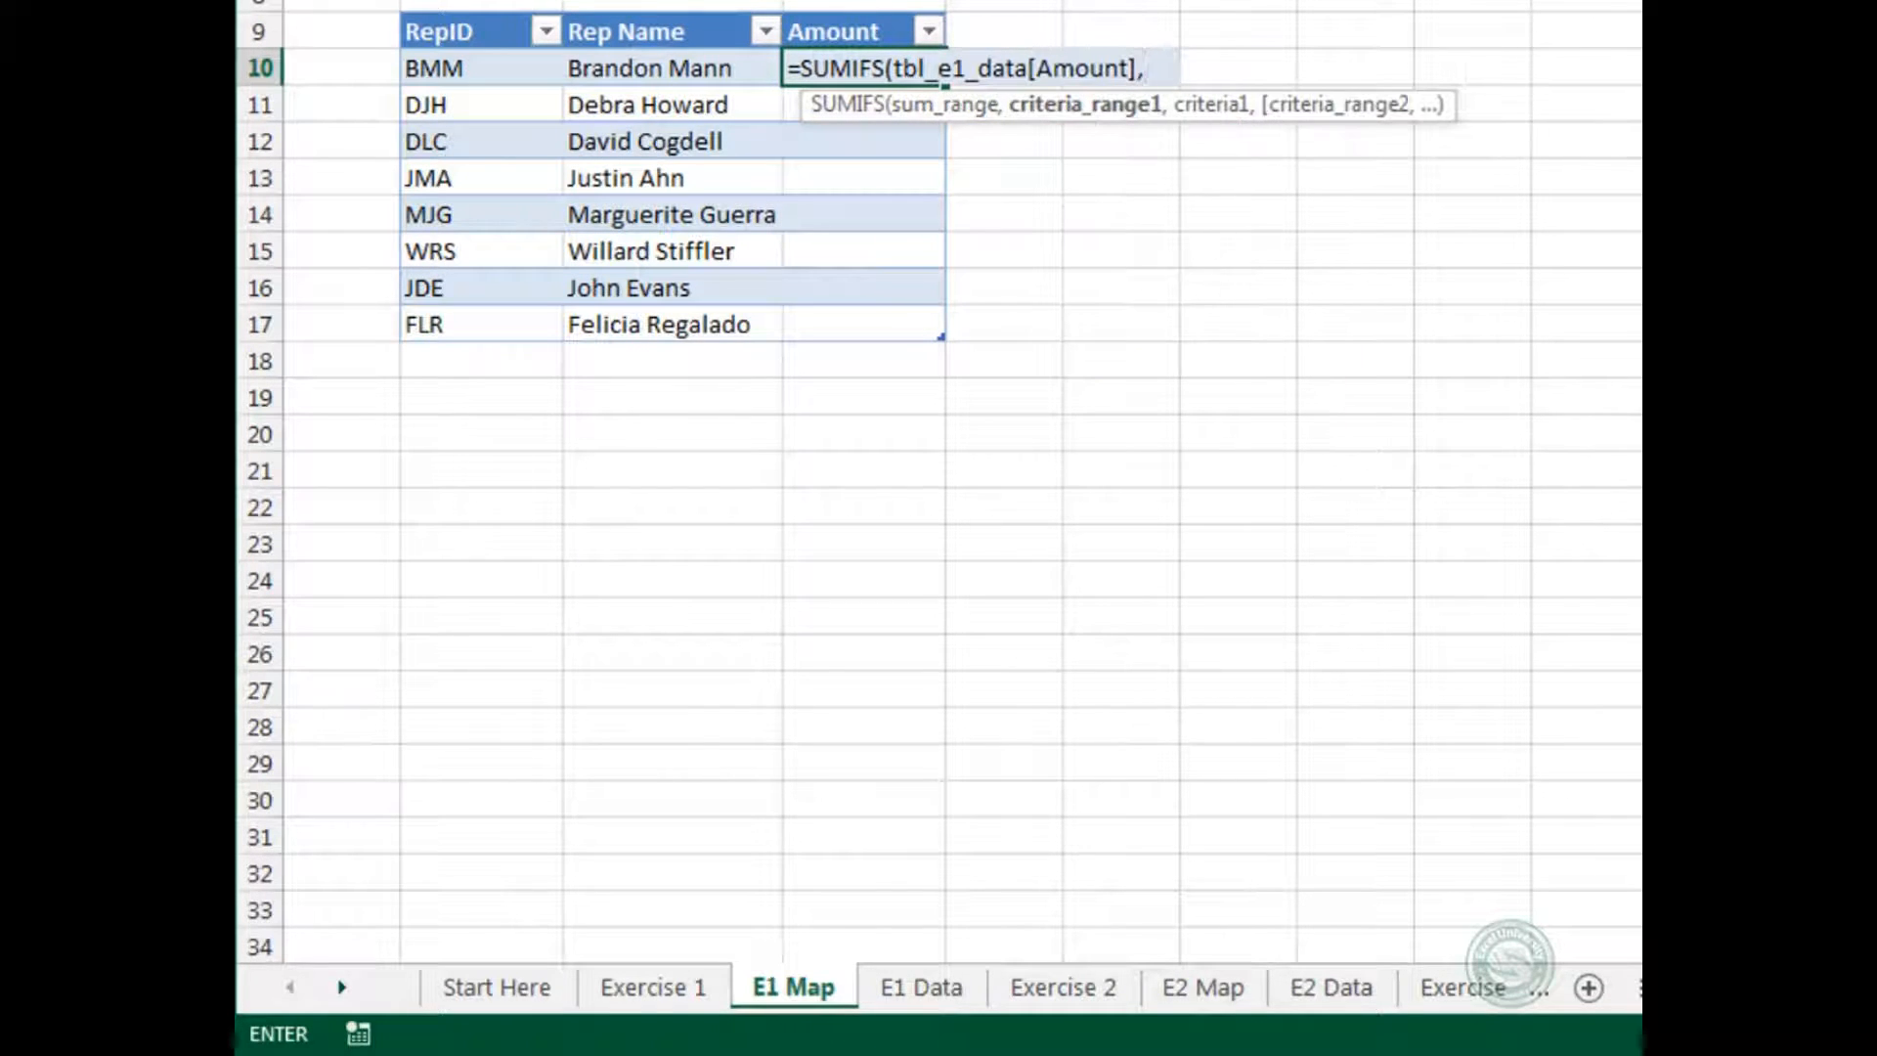
type("tbl")
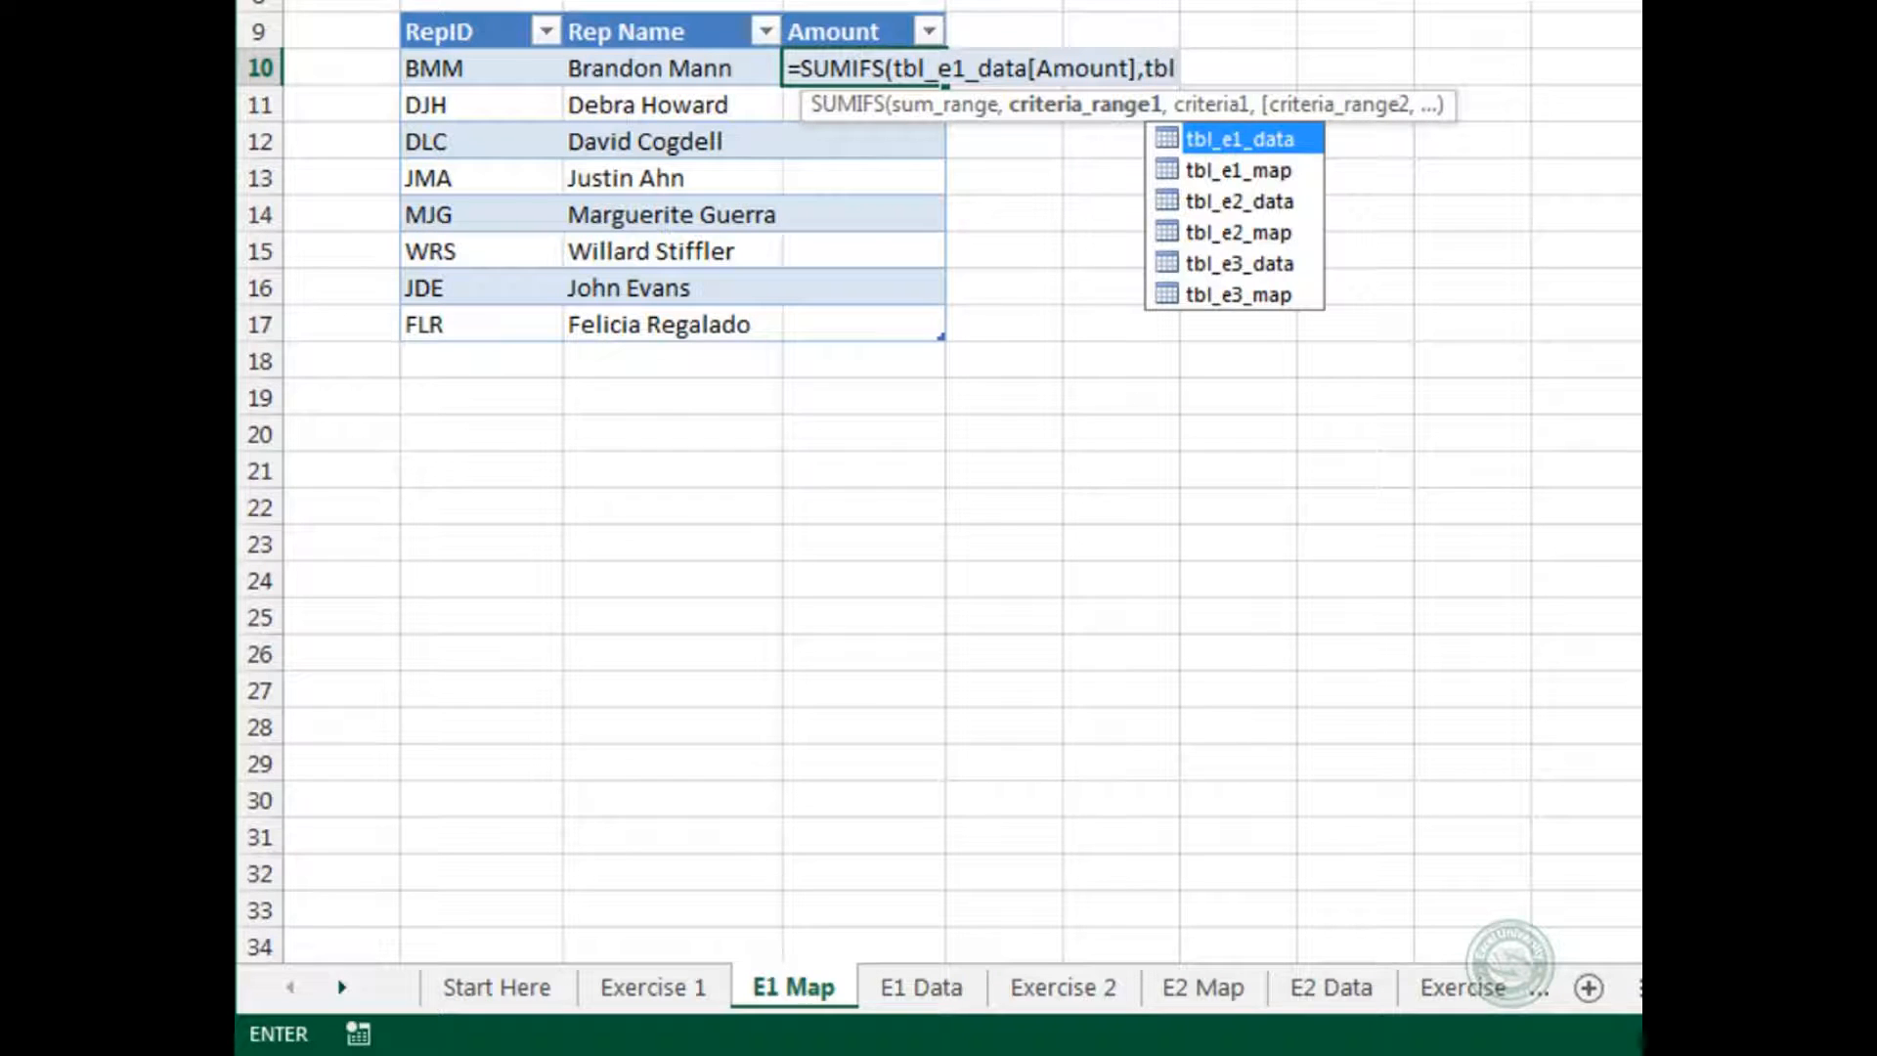
key("Tab")
type("[")
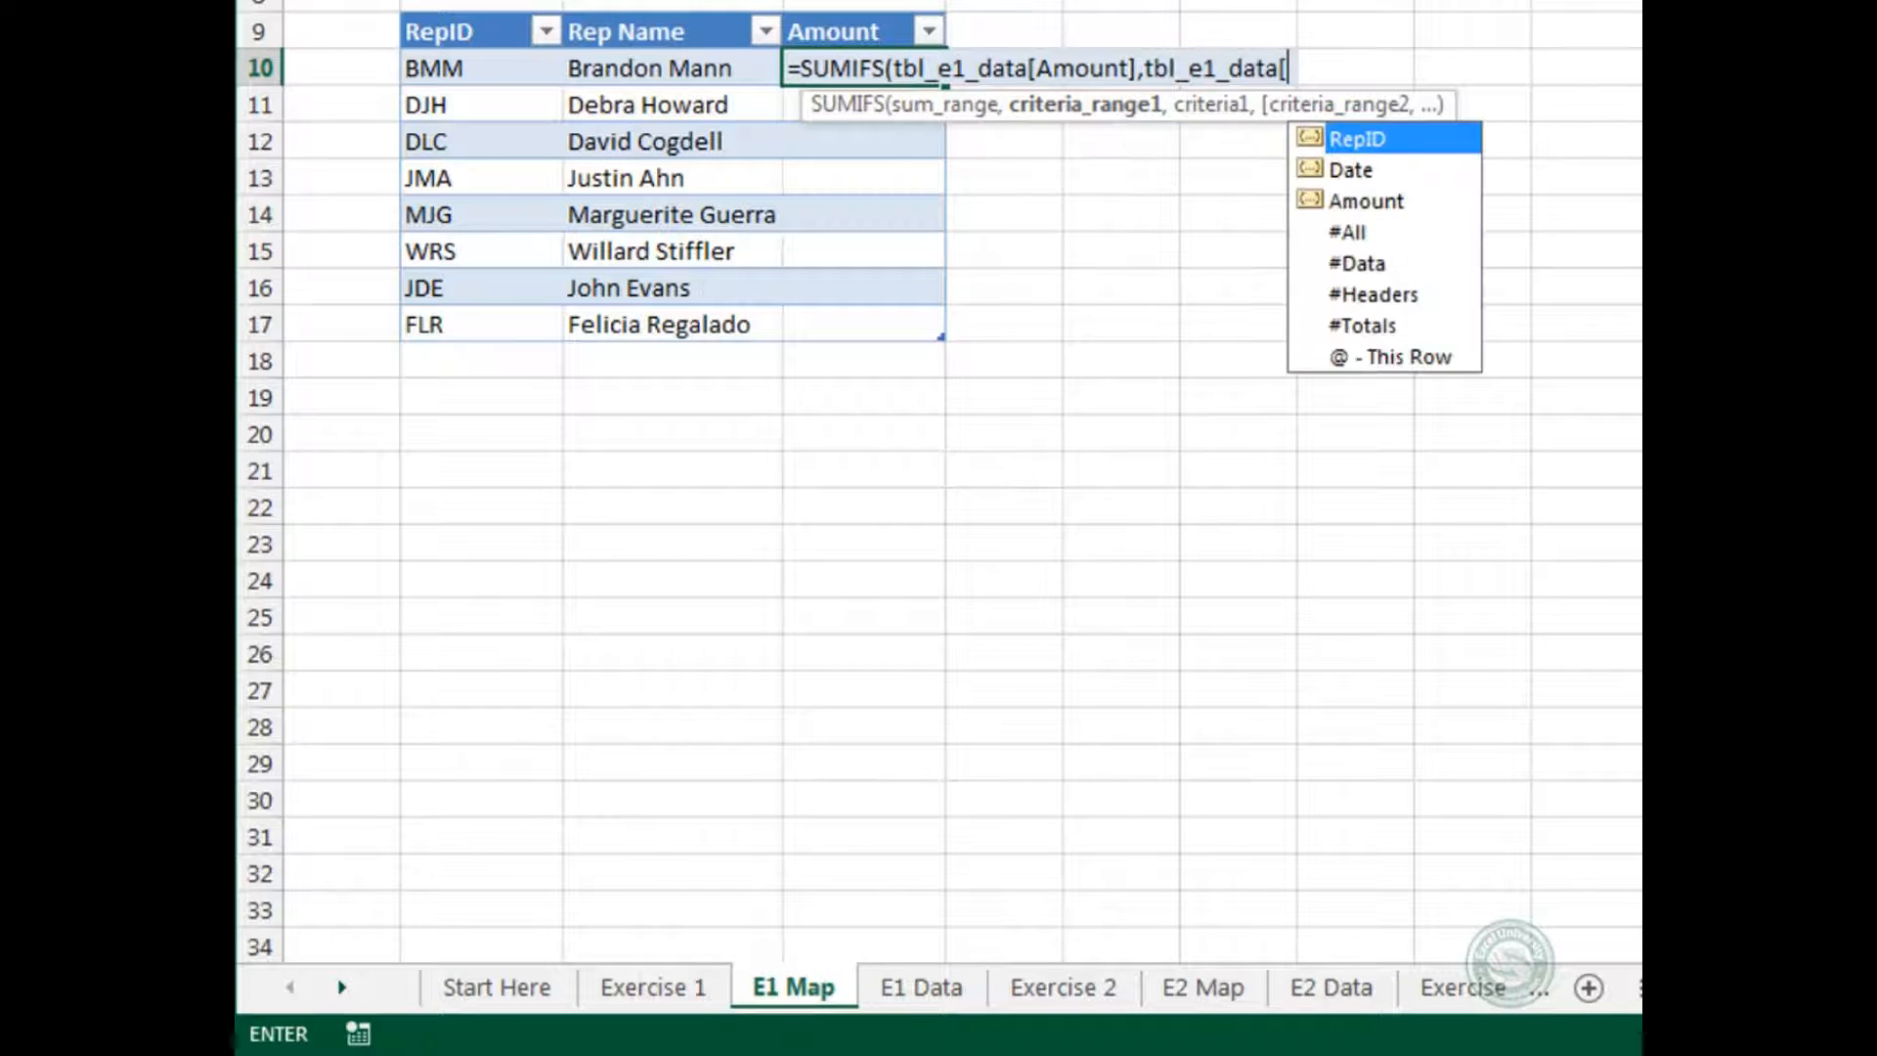
key("Tab")
type("],")
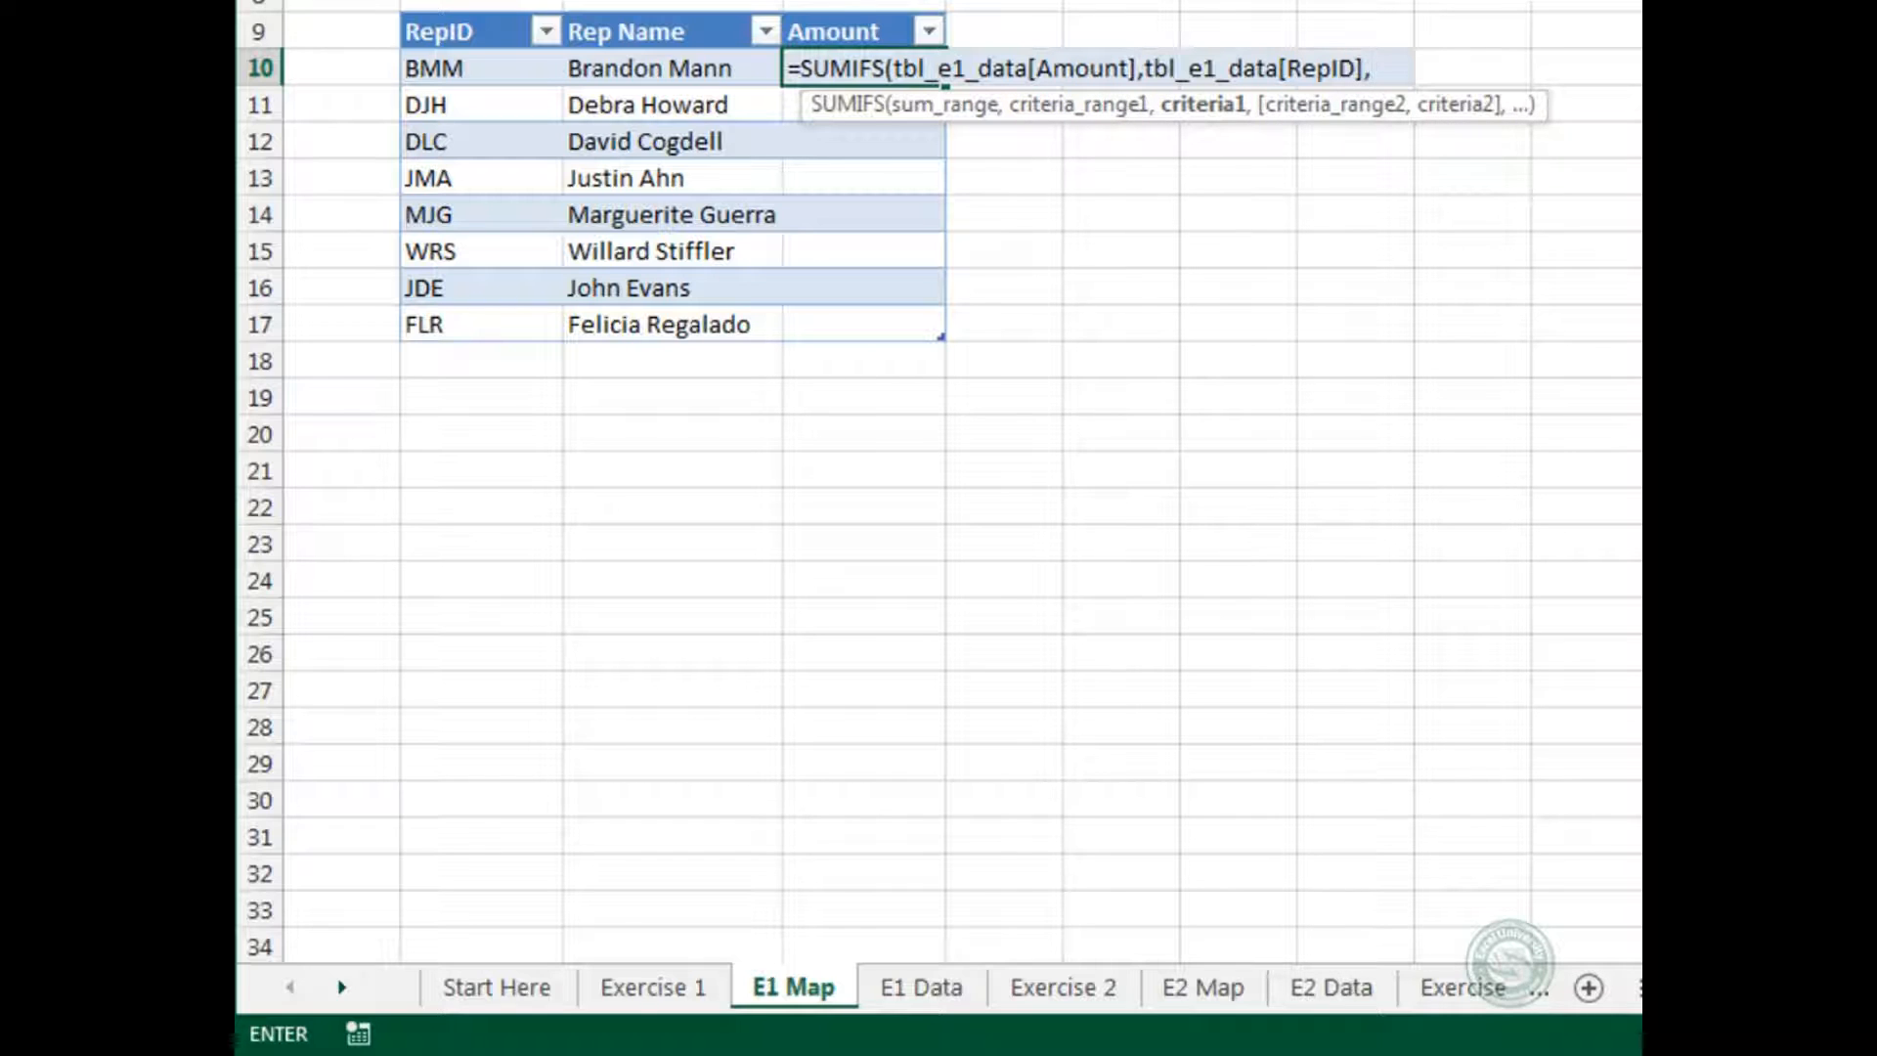
key("Left")
key("Left")
type(")")
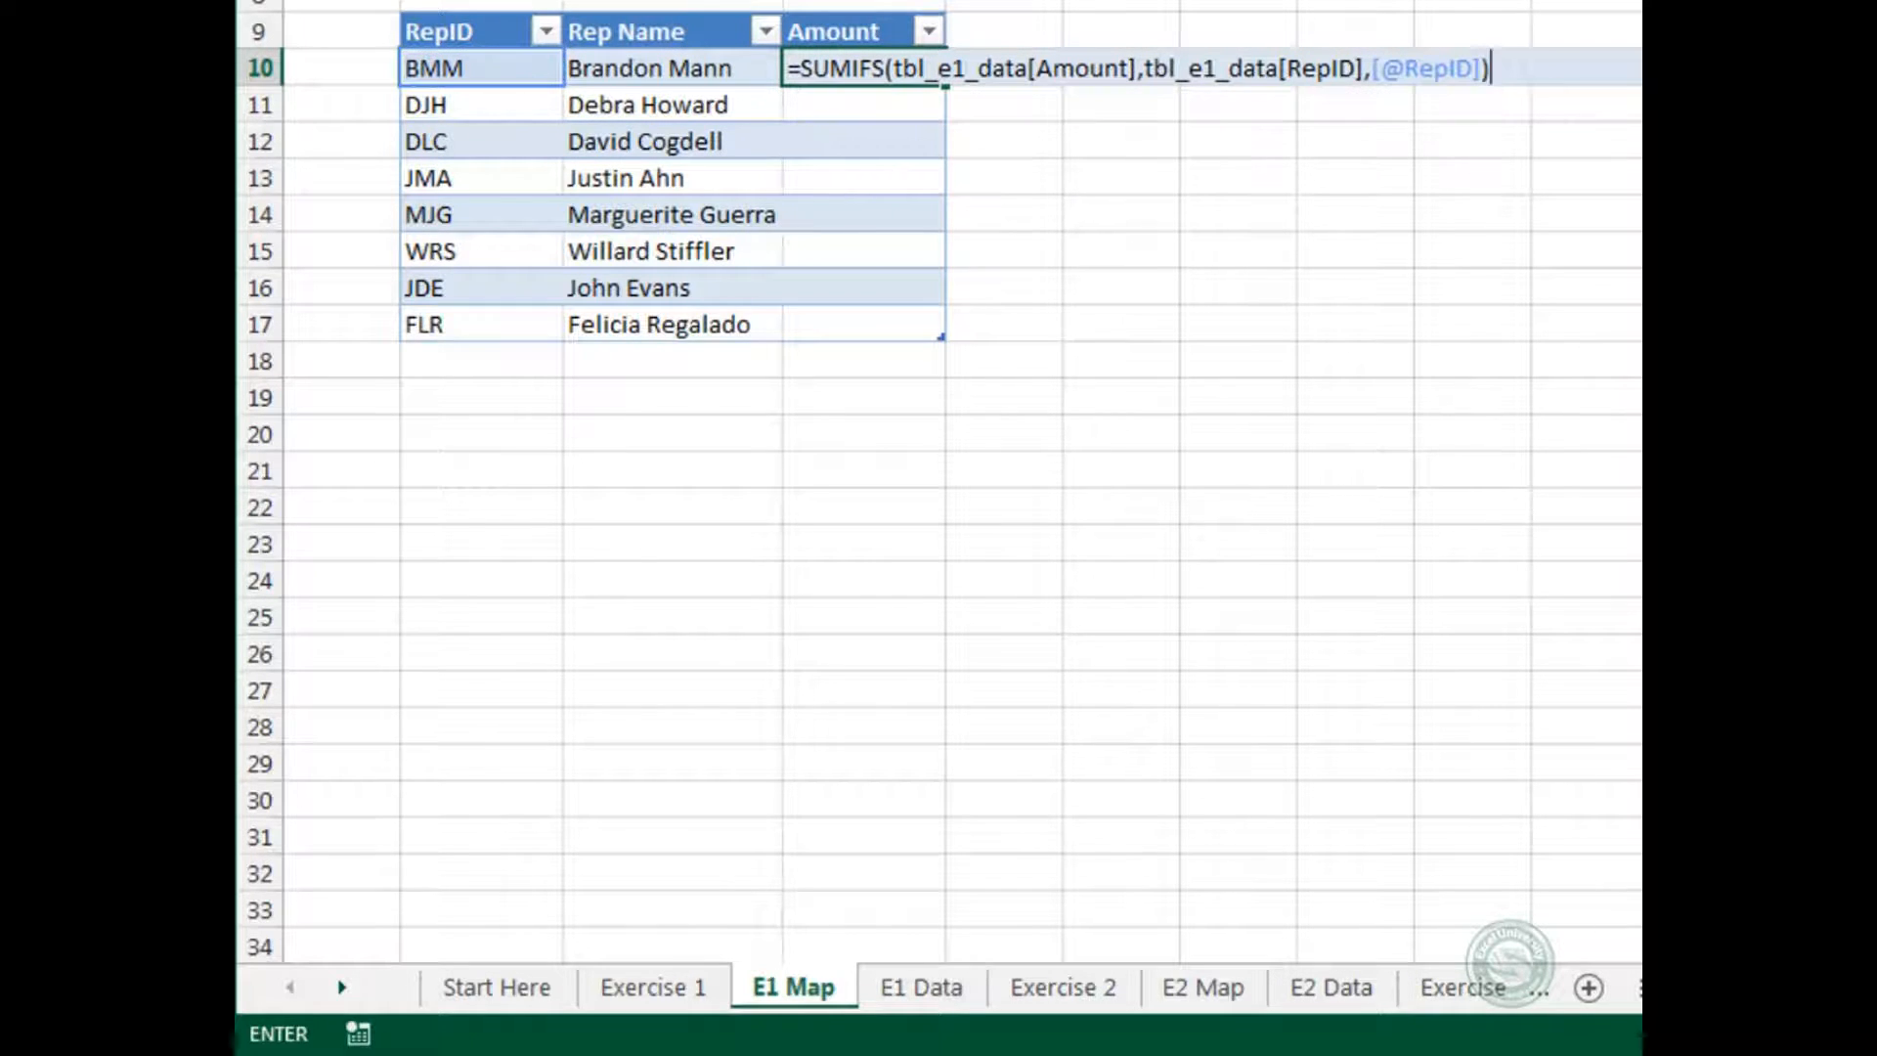
key("Return")
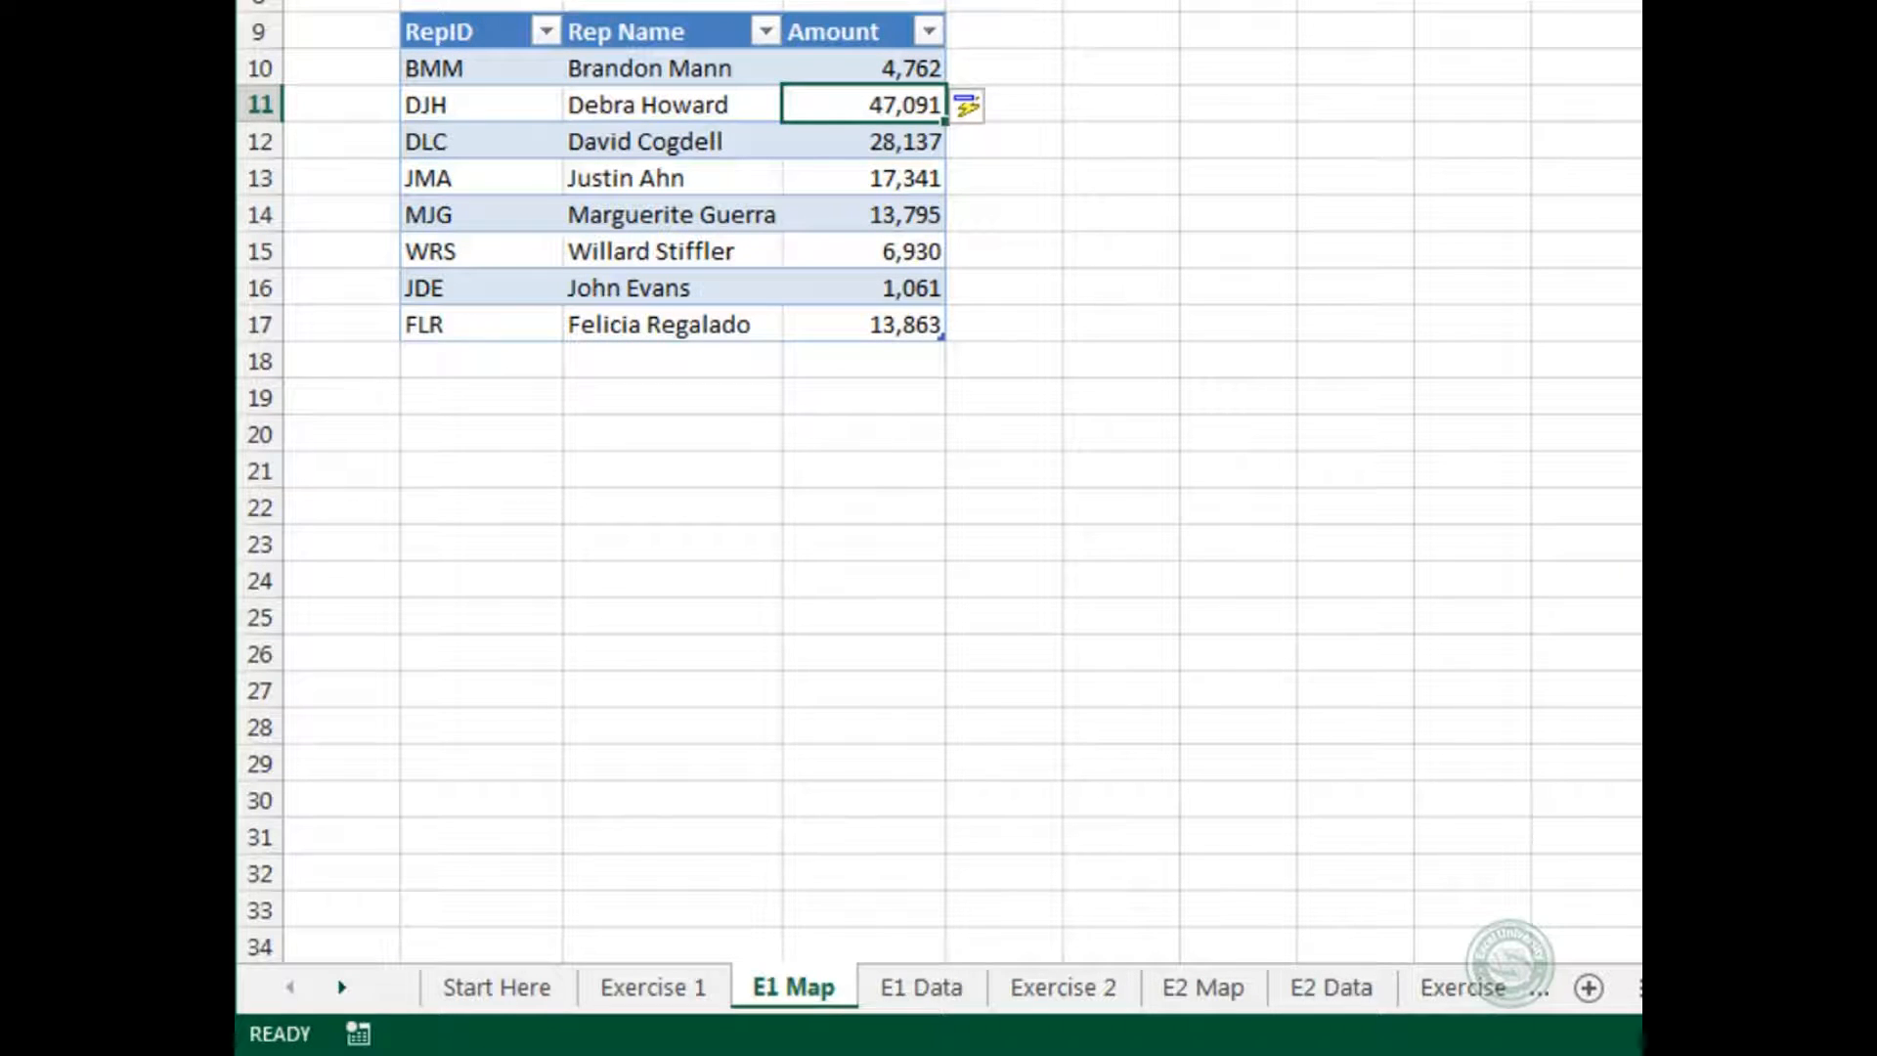
On the Exercise 1 sheet, start a SUMIFS formula in Amount cell C12 with tbl_e1_map[Amount] as the sum range.
key("ctrl+Page_Up")
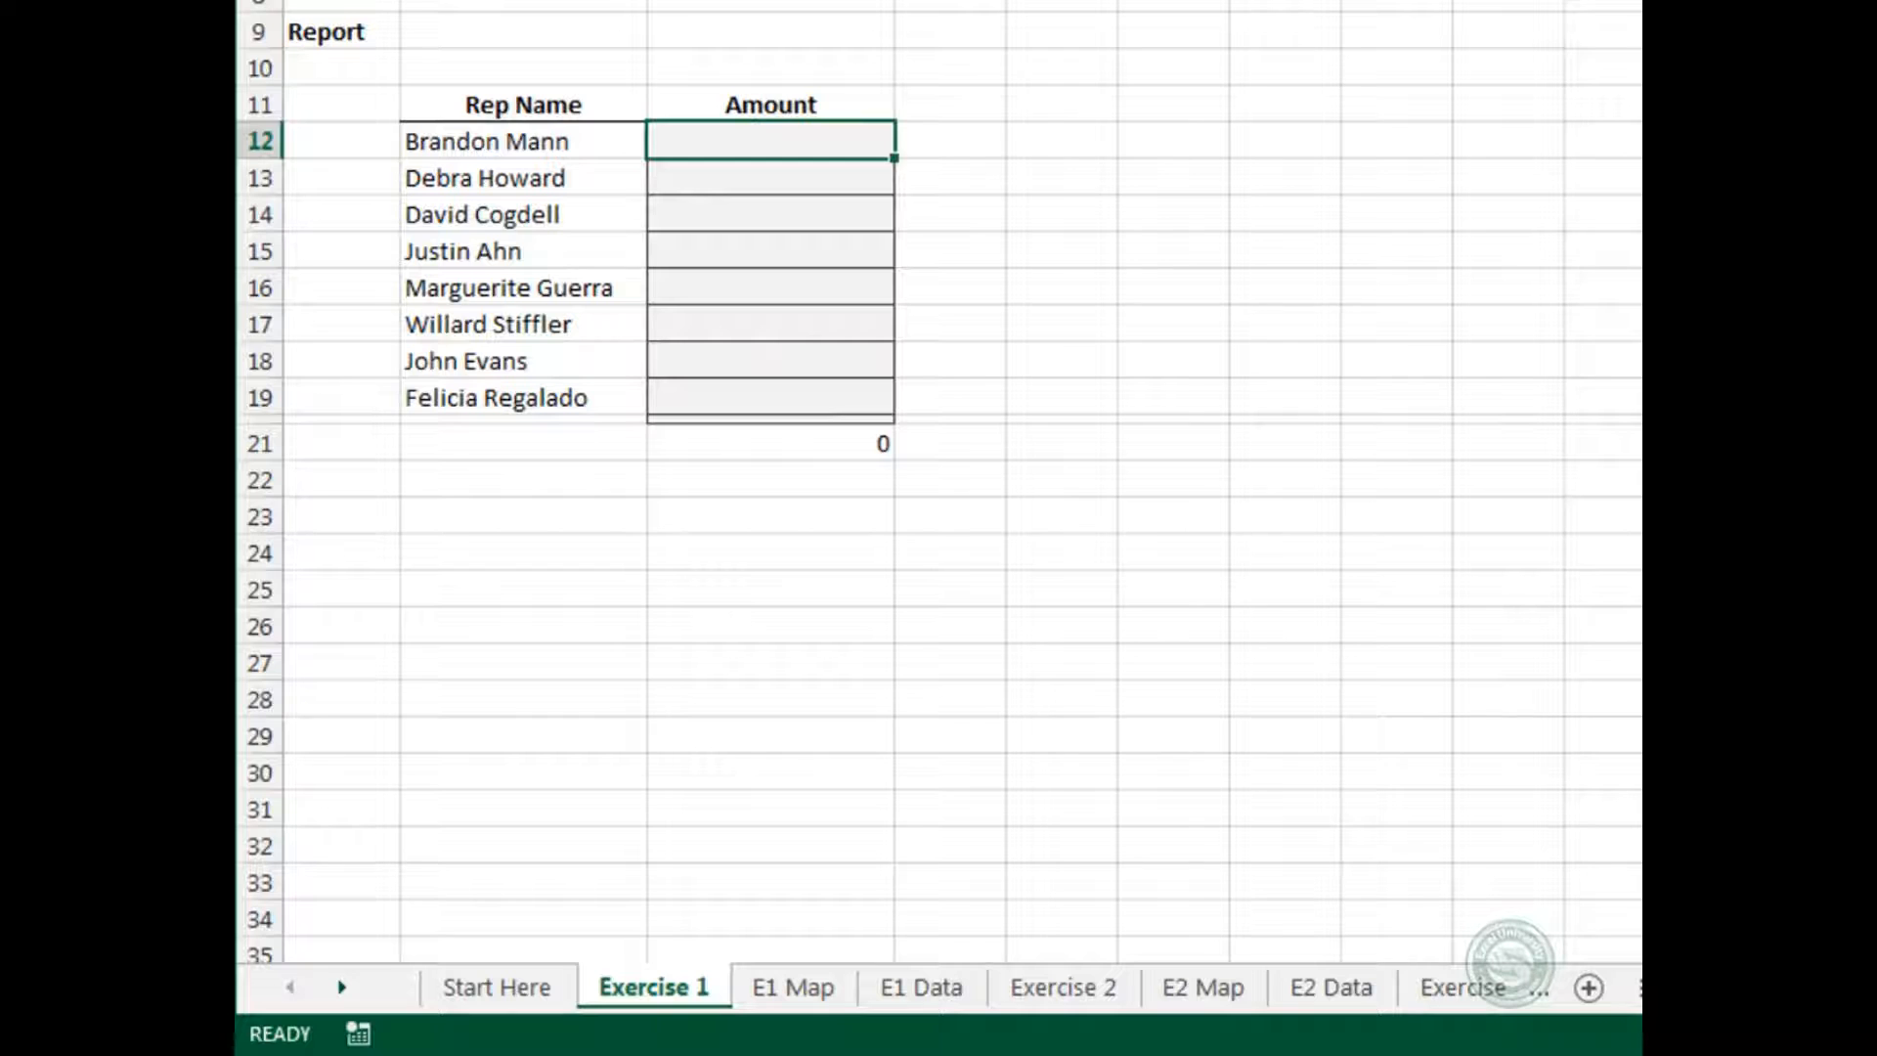
type("=sumifs")
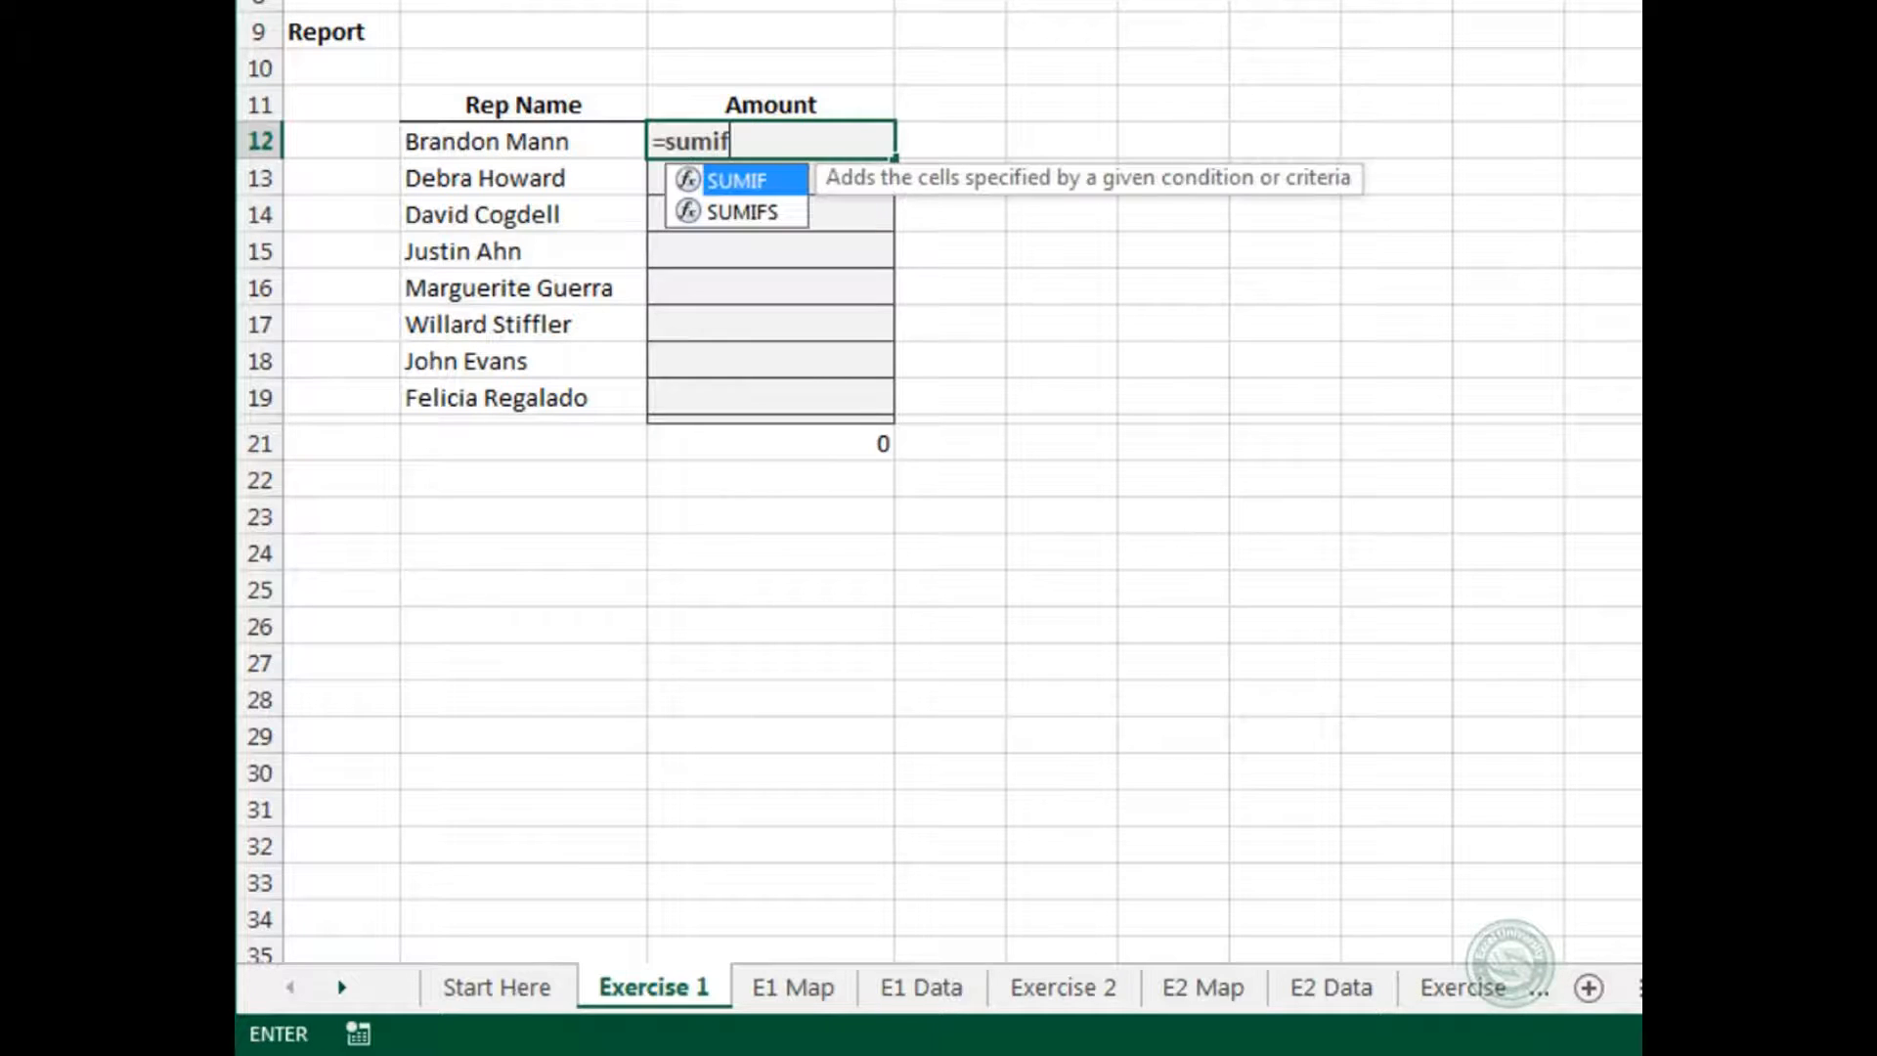
key("Tab")
type("tbl")
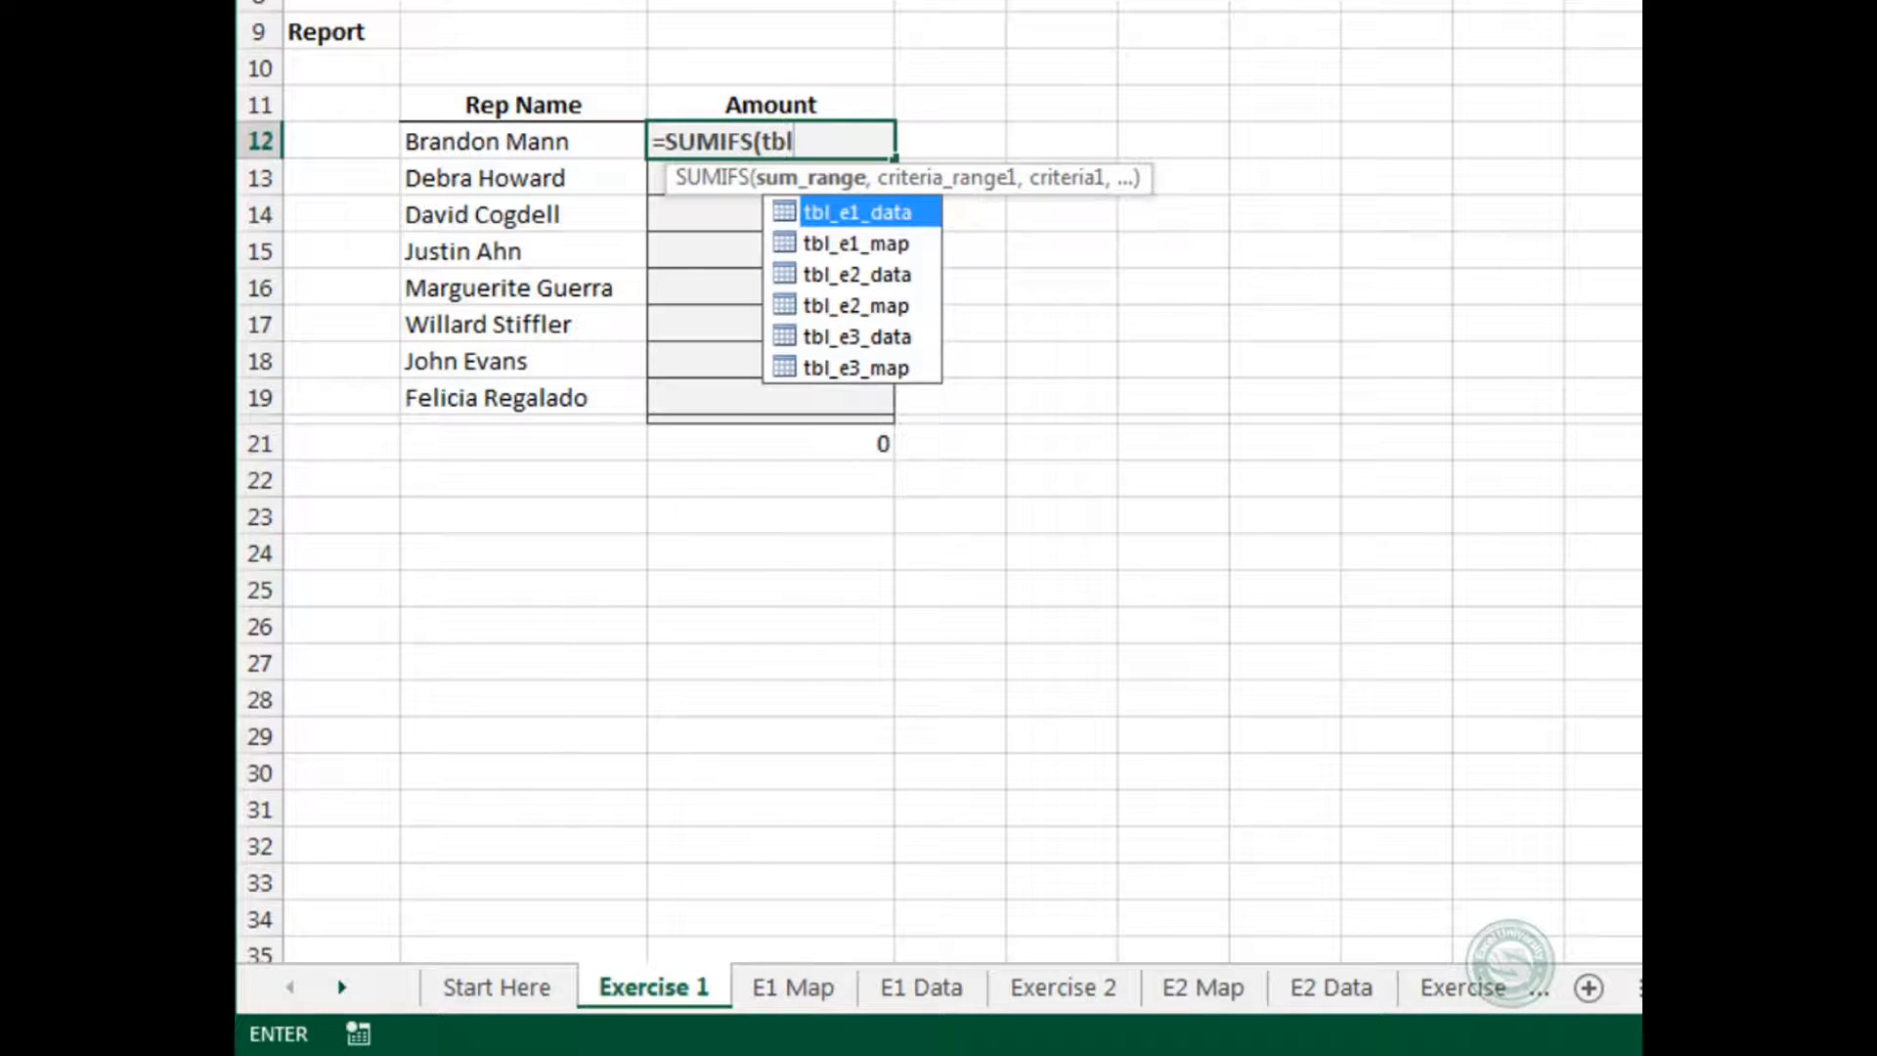
key("Down")
key("Tab")
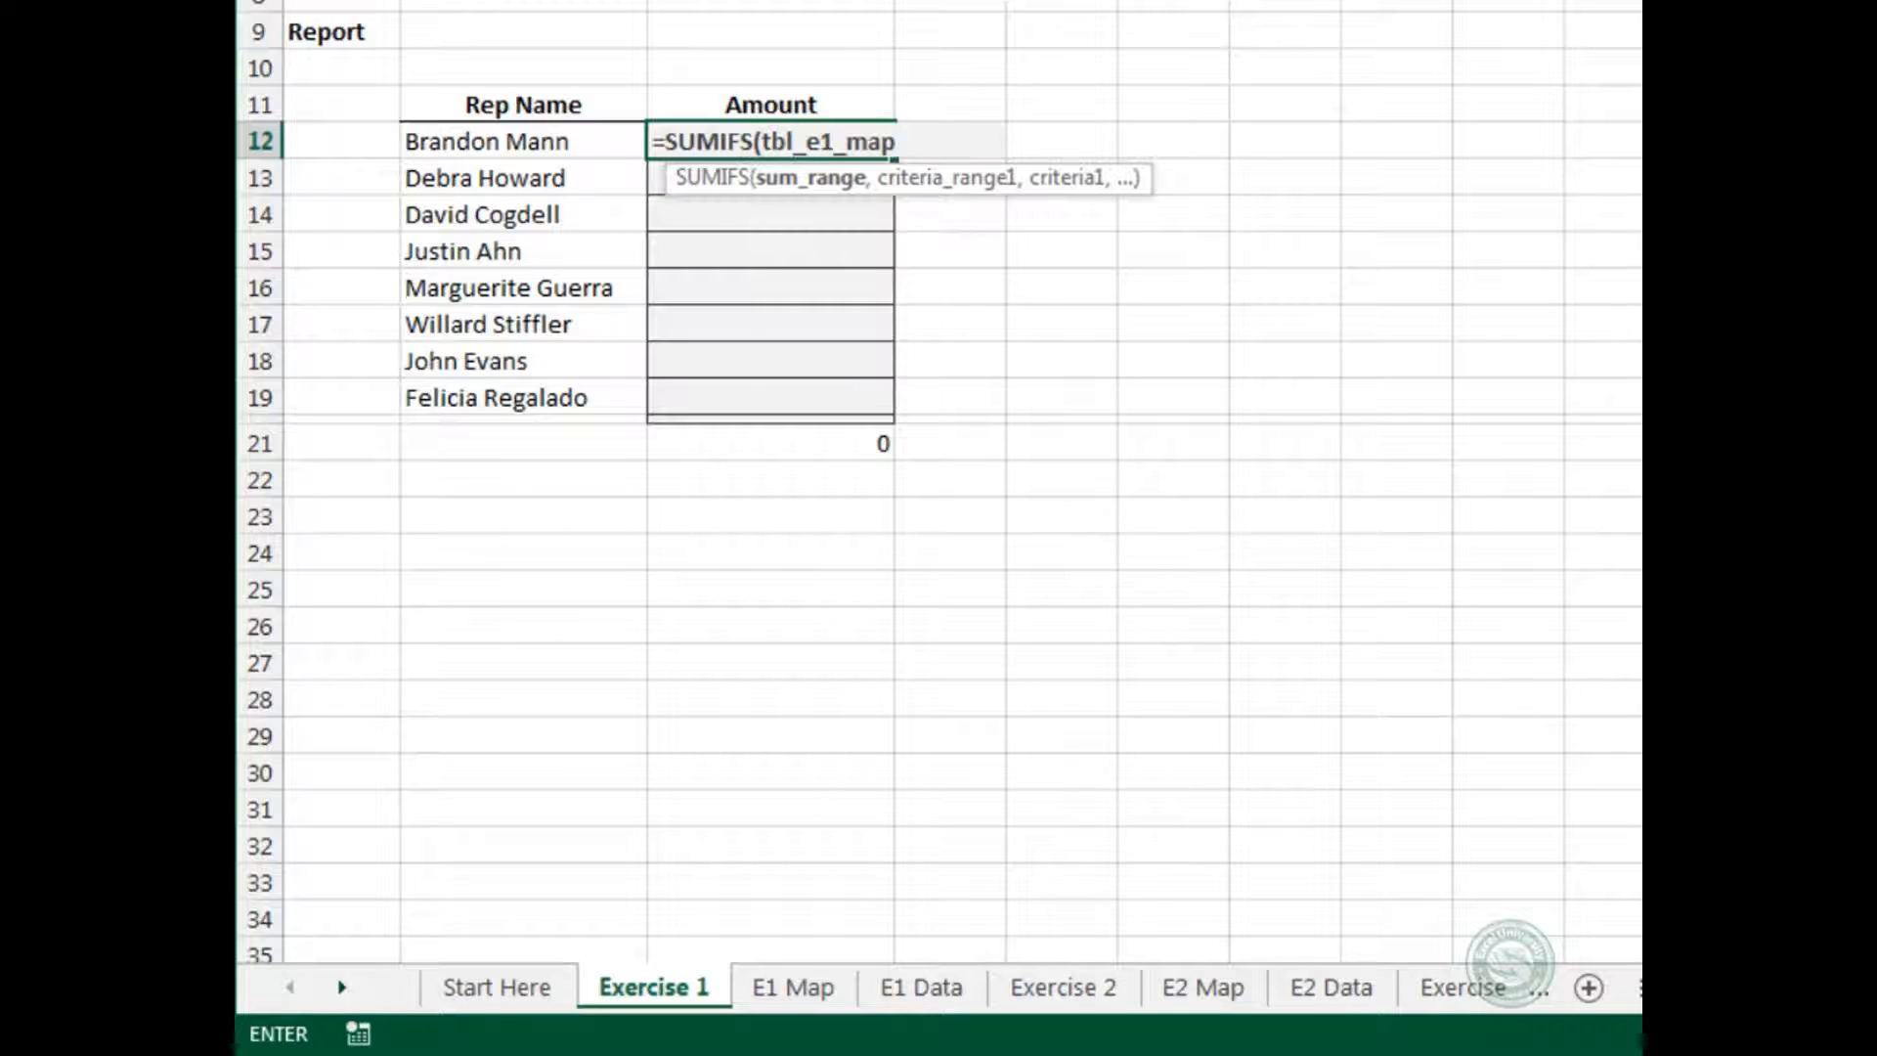
type("[")
key("Down")
key("Down")
type("],tbl")
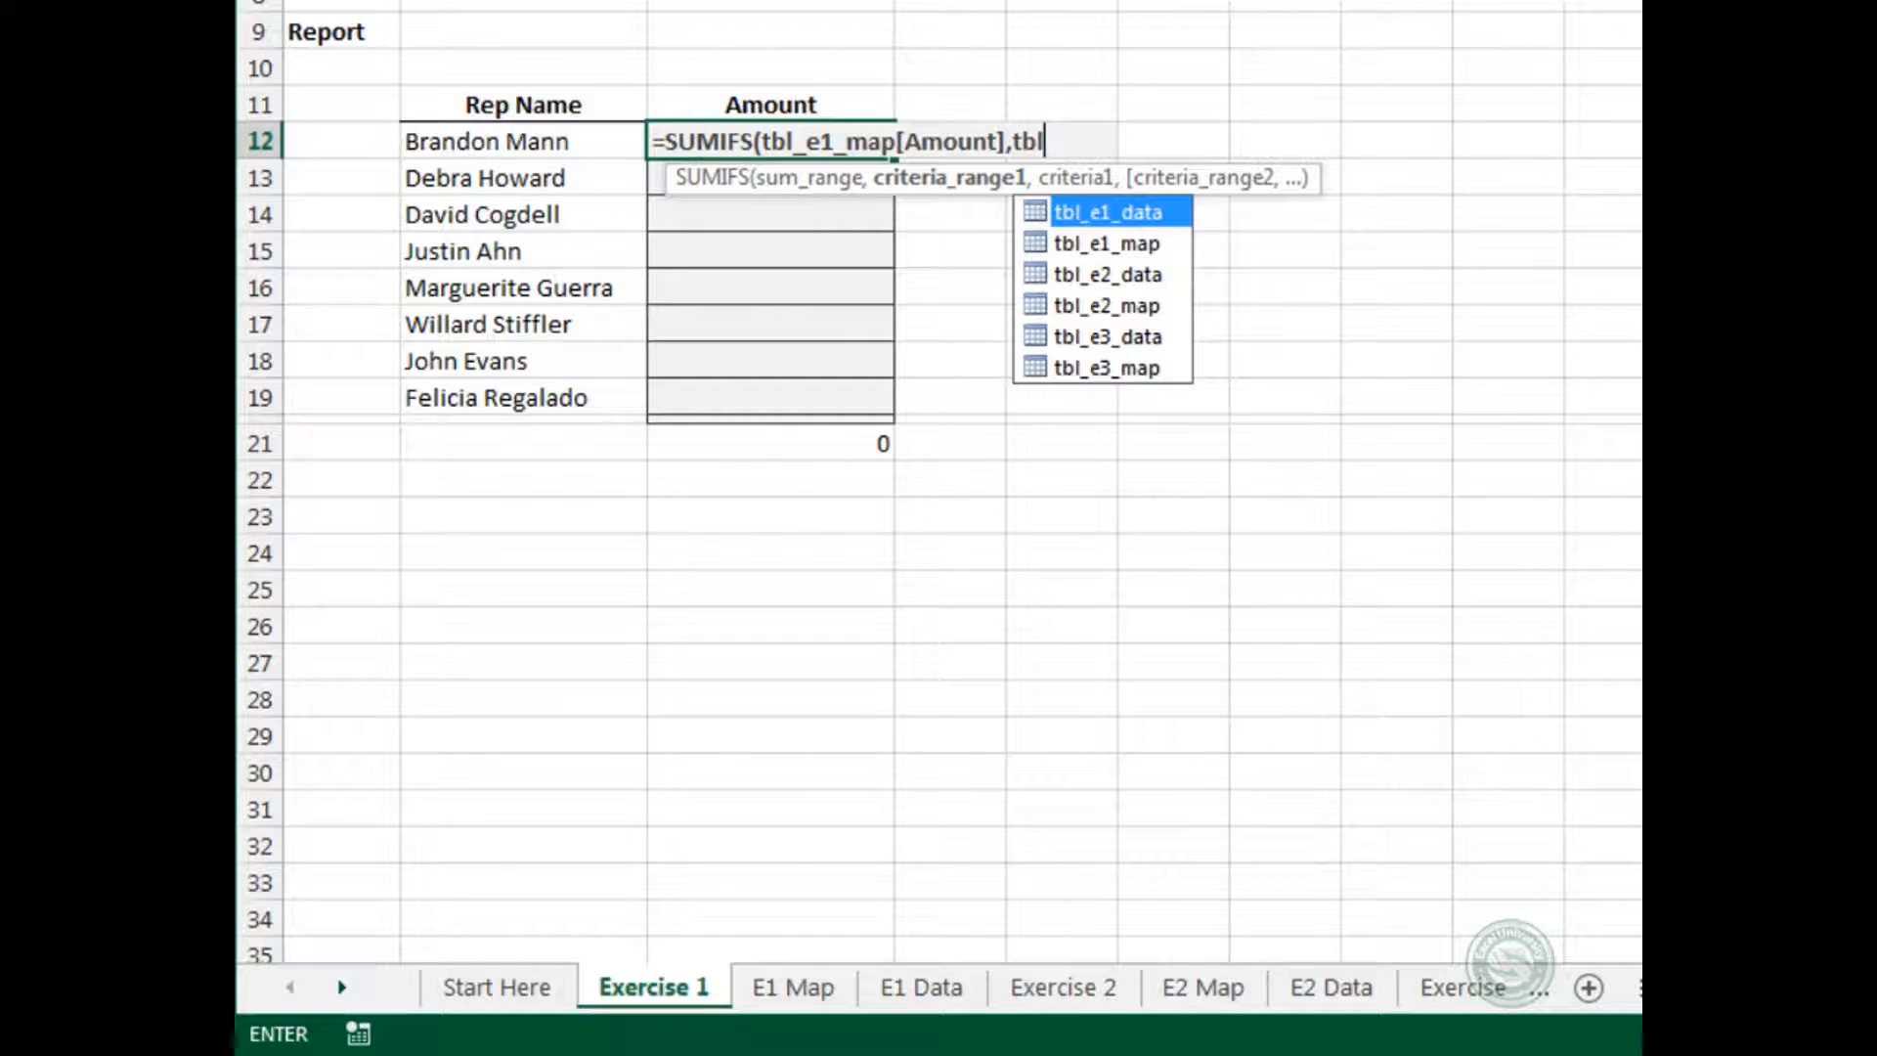
Complete the C12 SUMIFS formula with tbl_e1_map[Rep Name] as the criteria range and B12 as the criterion, and enter it.
key("Down")
key("Tab")
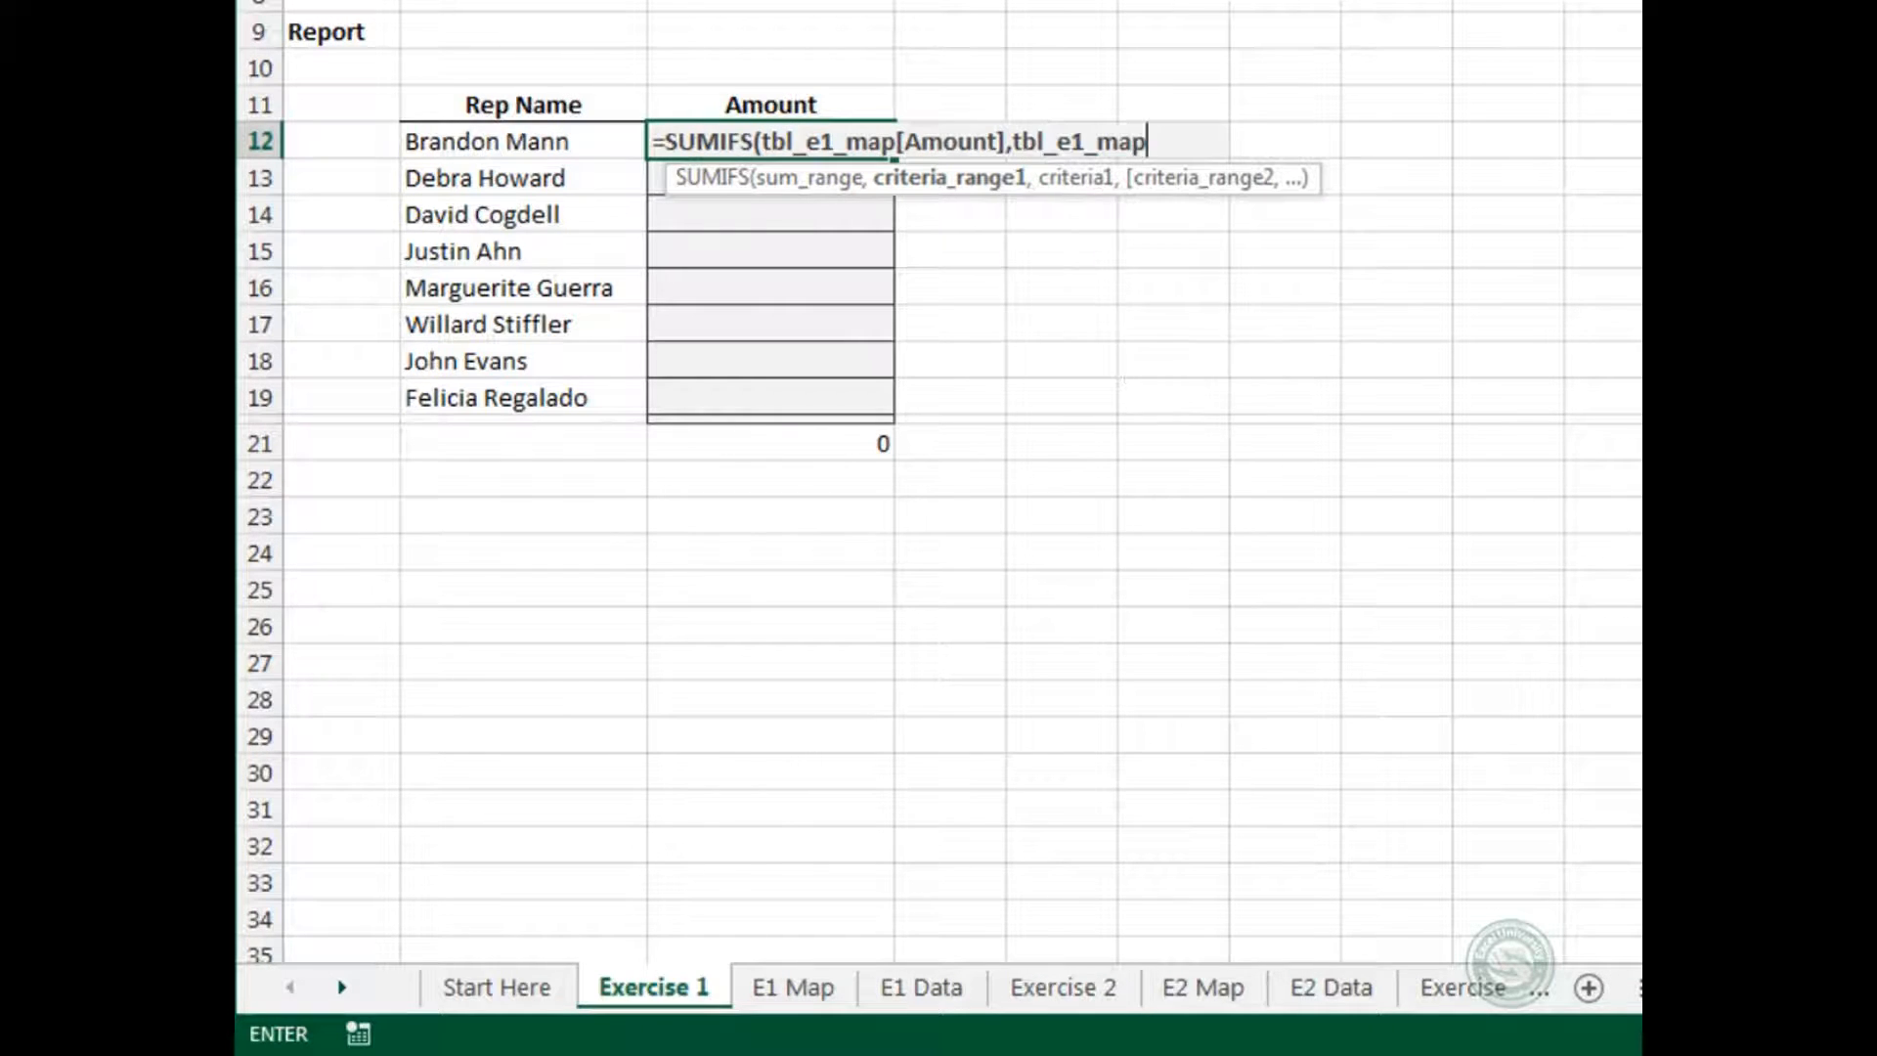
type("[")
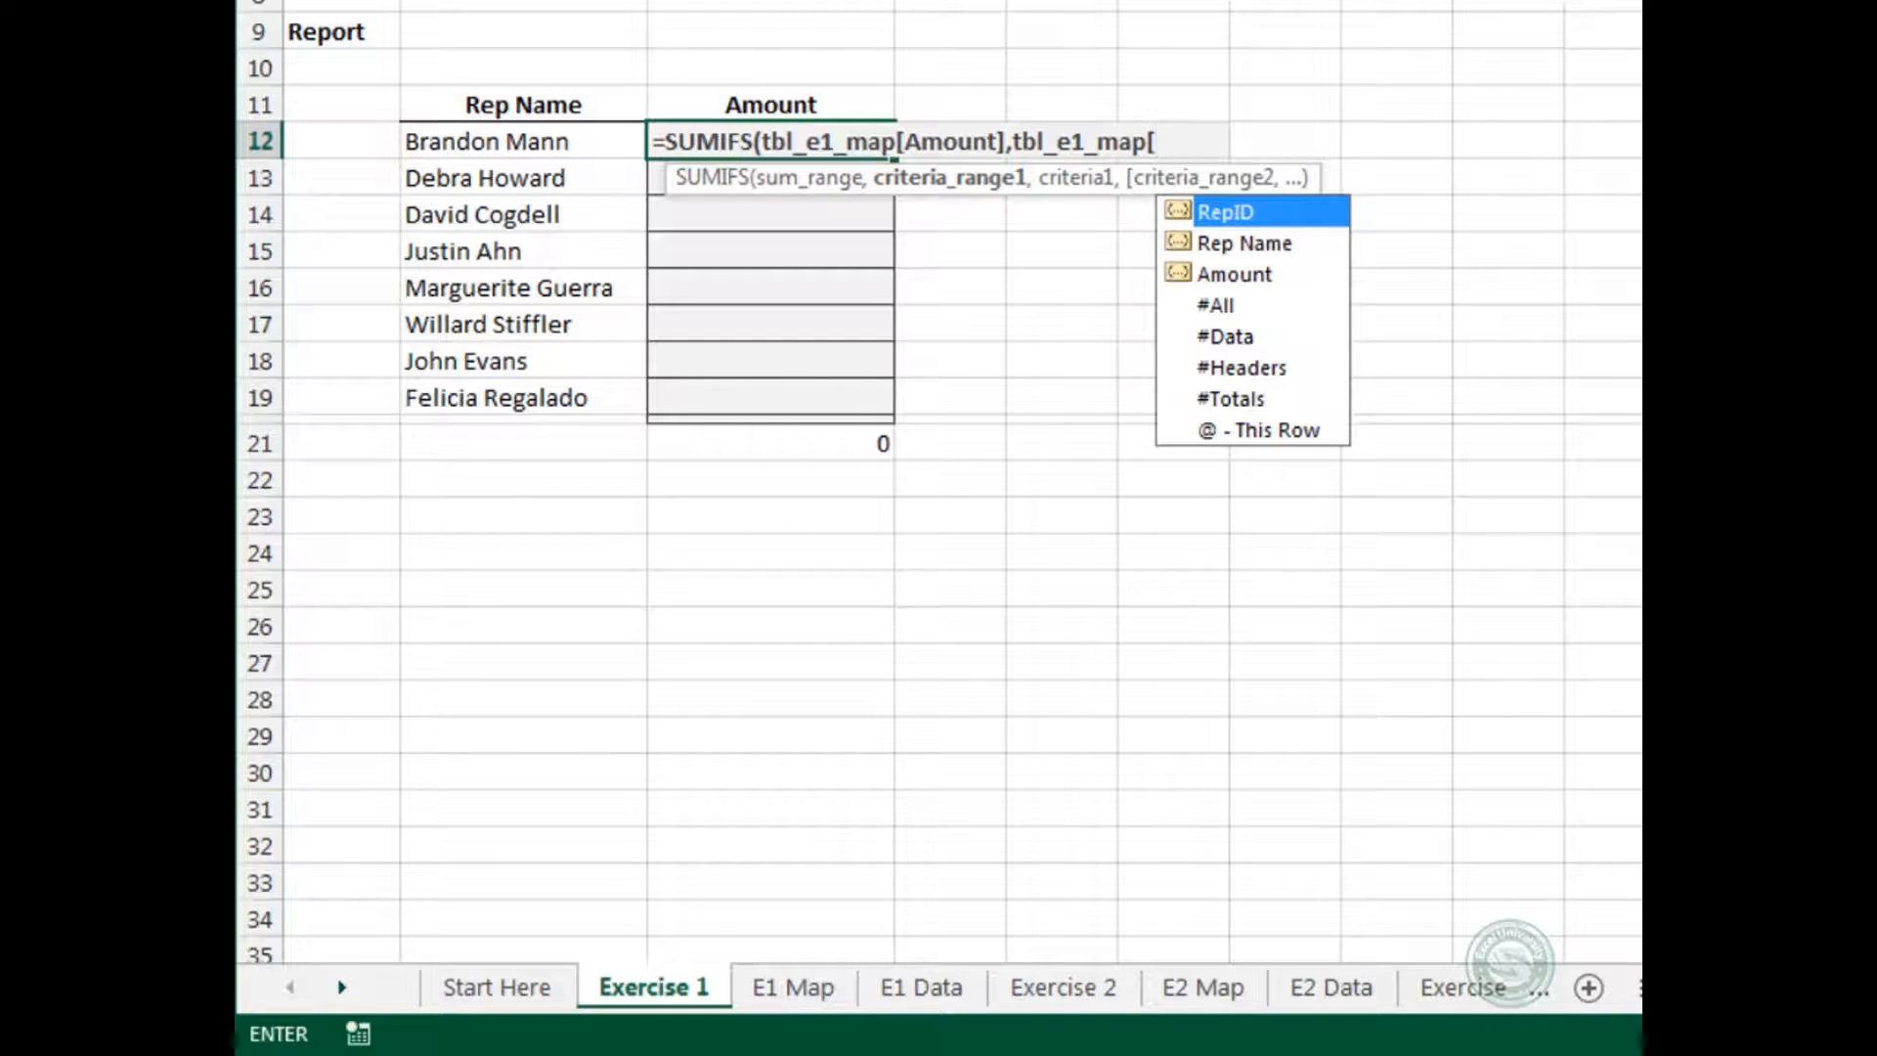
key("Down")
key("Tab")
type("],")
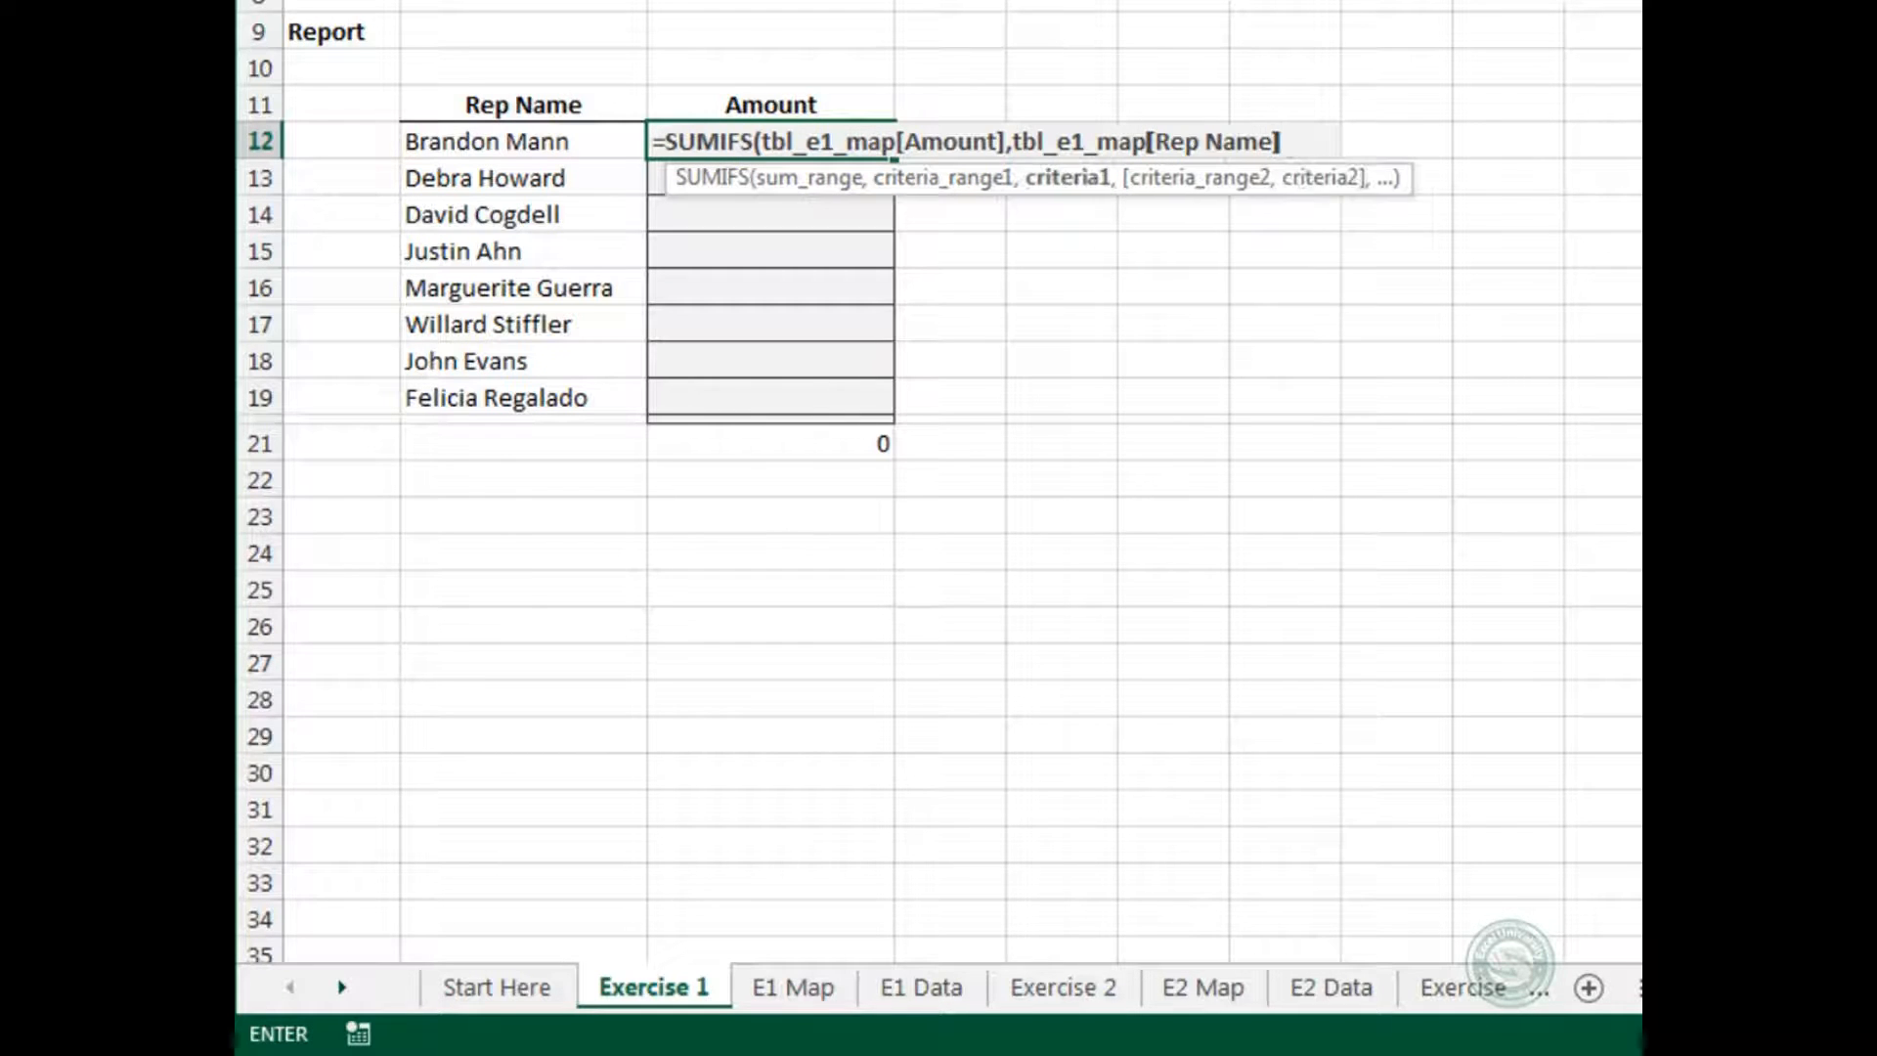
key("Left")
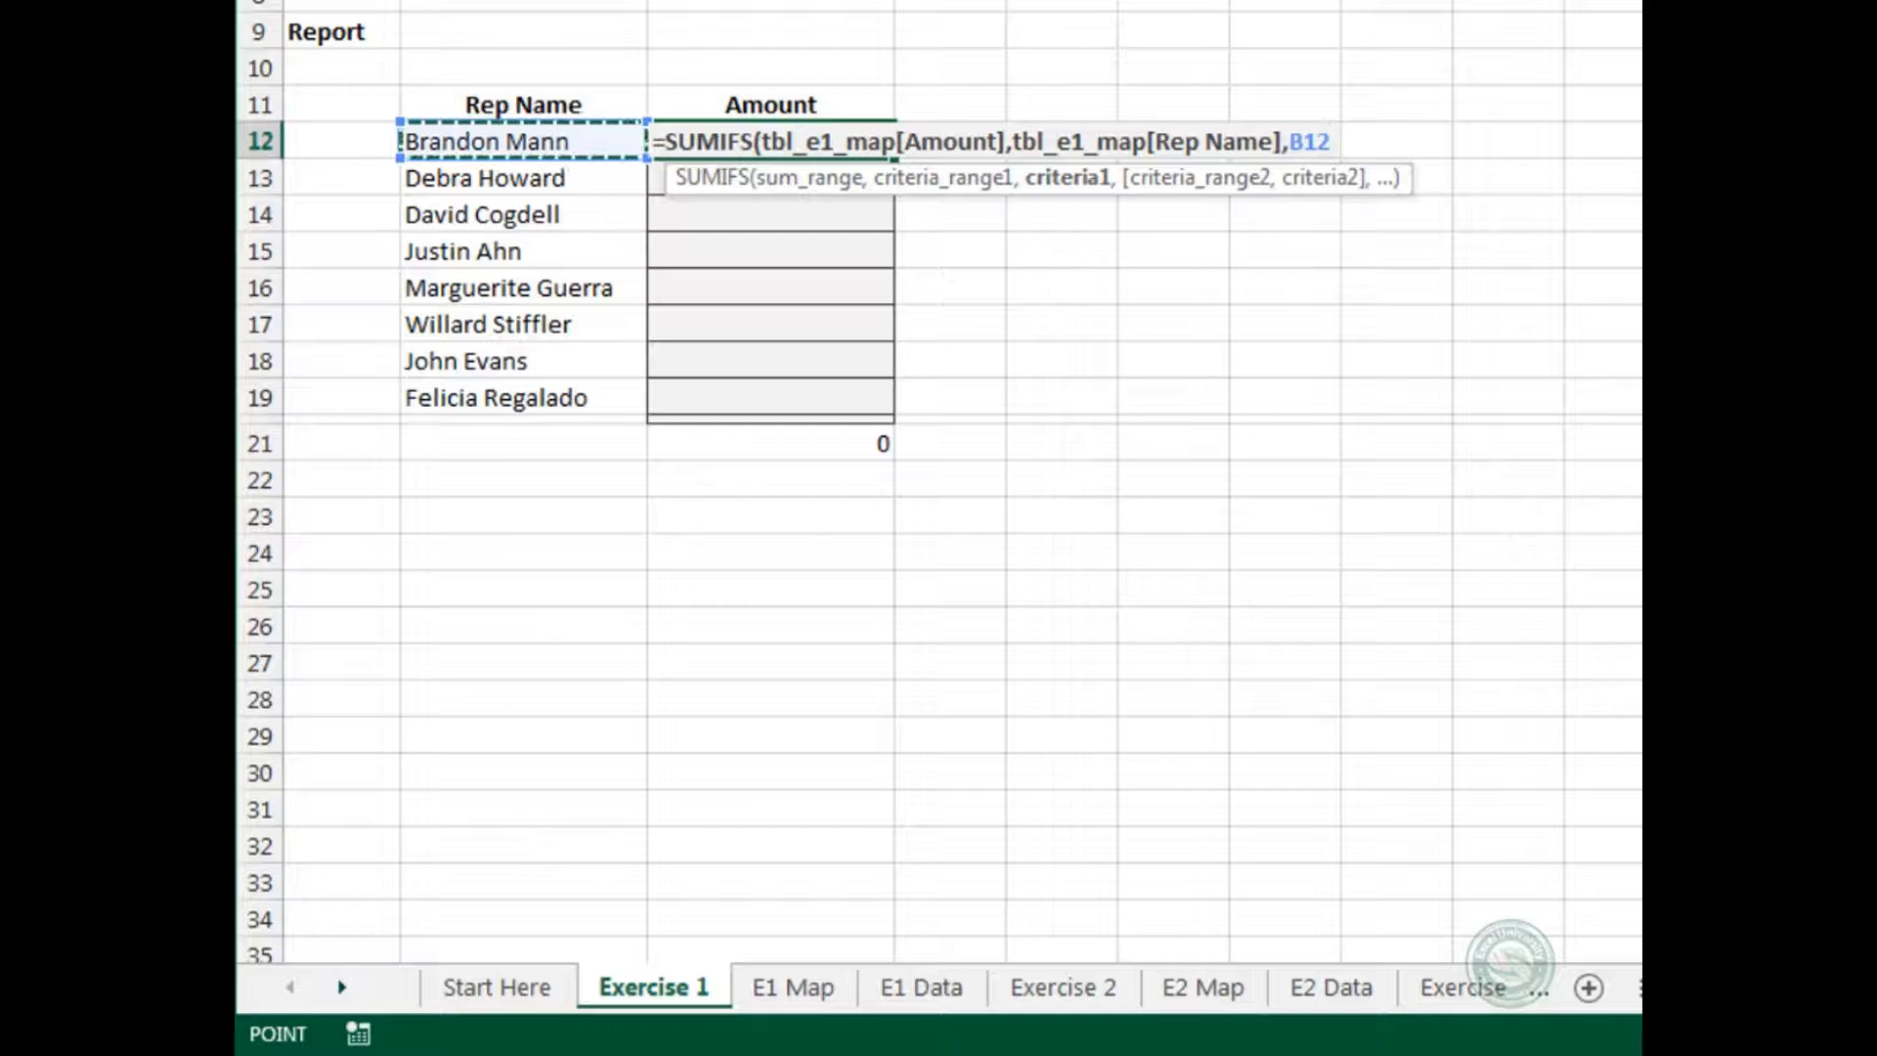
key("ctrl+Return")
Fill the C12 formula down through C19 for the remaining reps in the Exercise 1 report.
key("shift+Down")
key("shift+Down")
key("shift+Down")
key("shift+Down")
key("shift+Down")
key("shift+Down")
key("shift+Down")
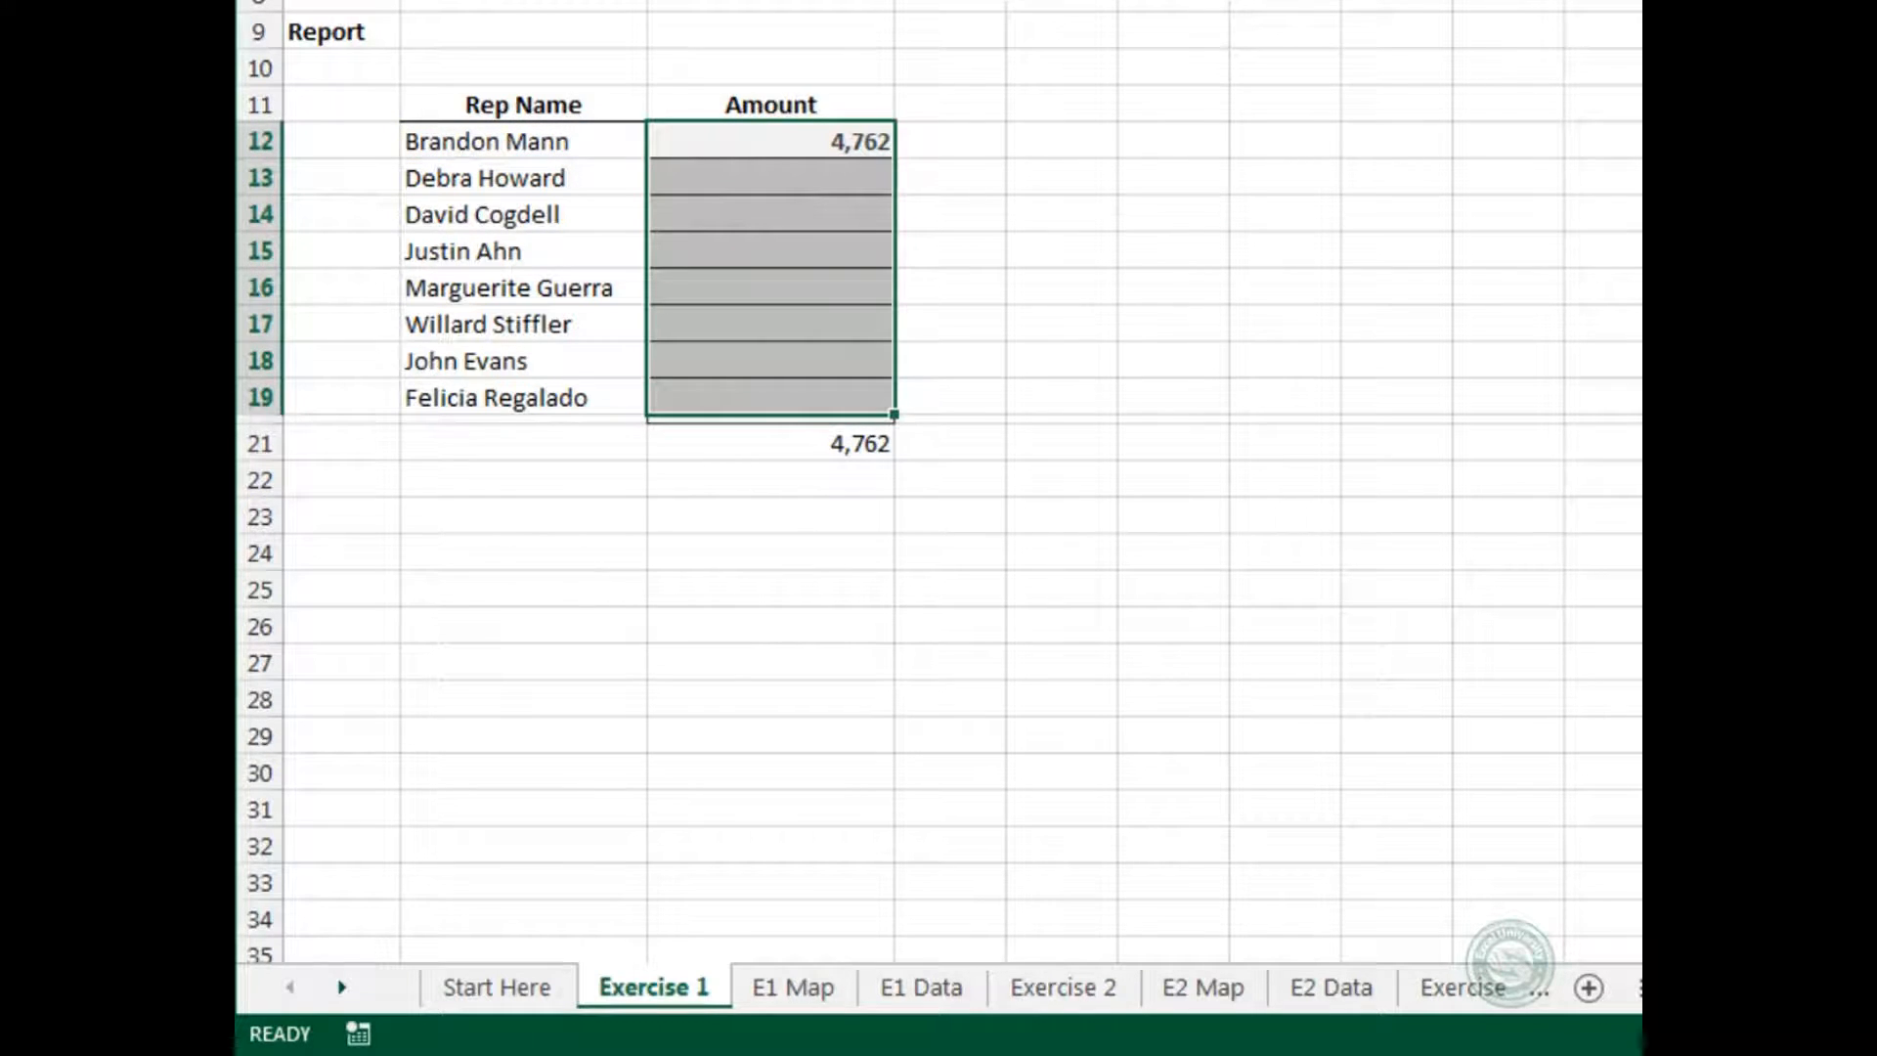
key("ctrl+d")
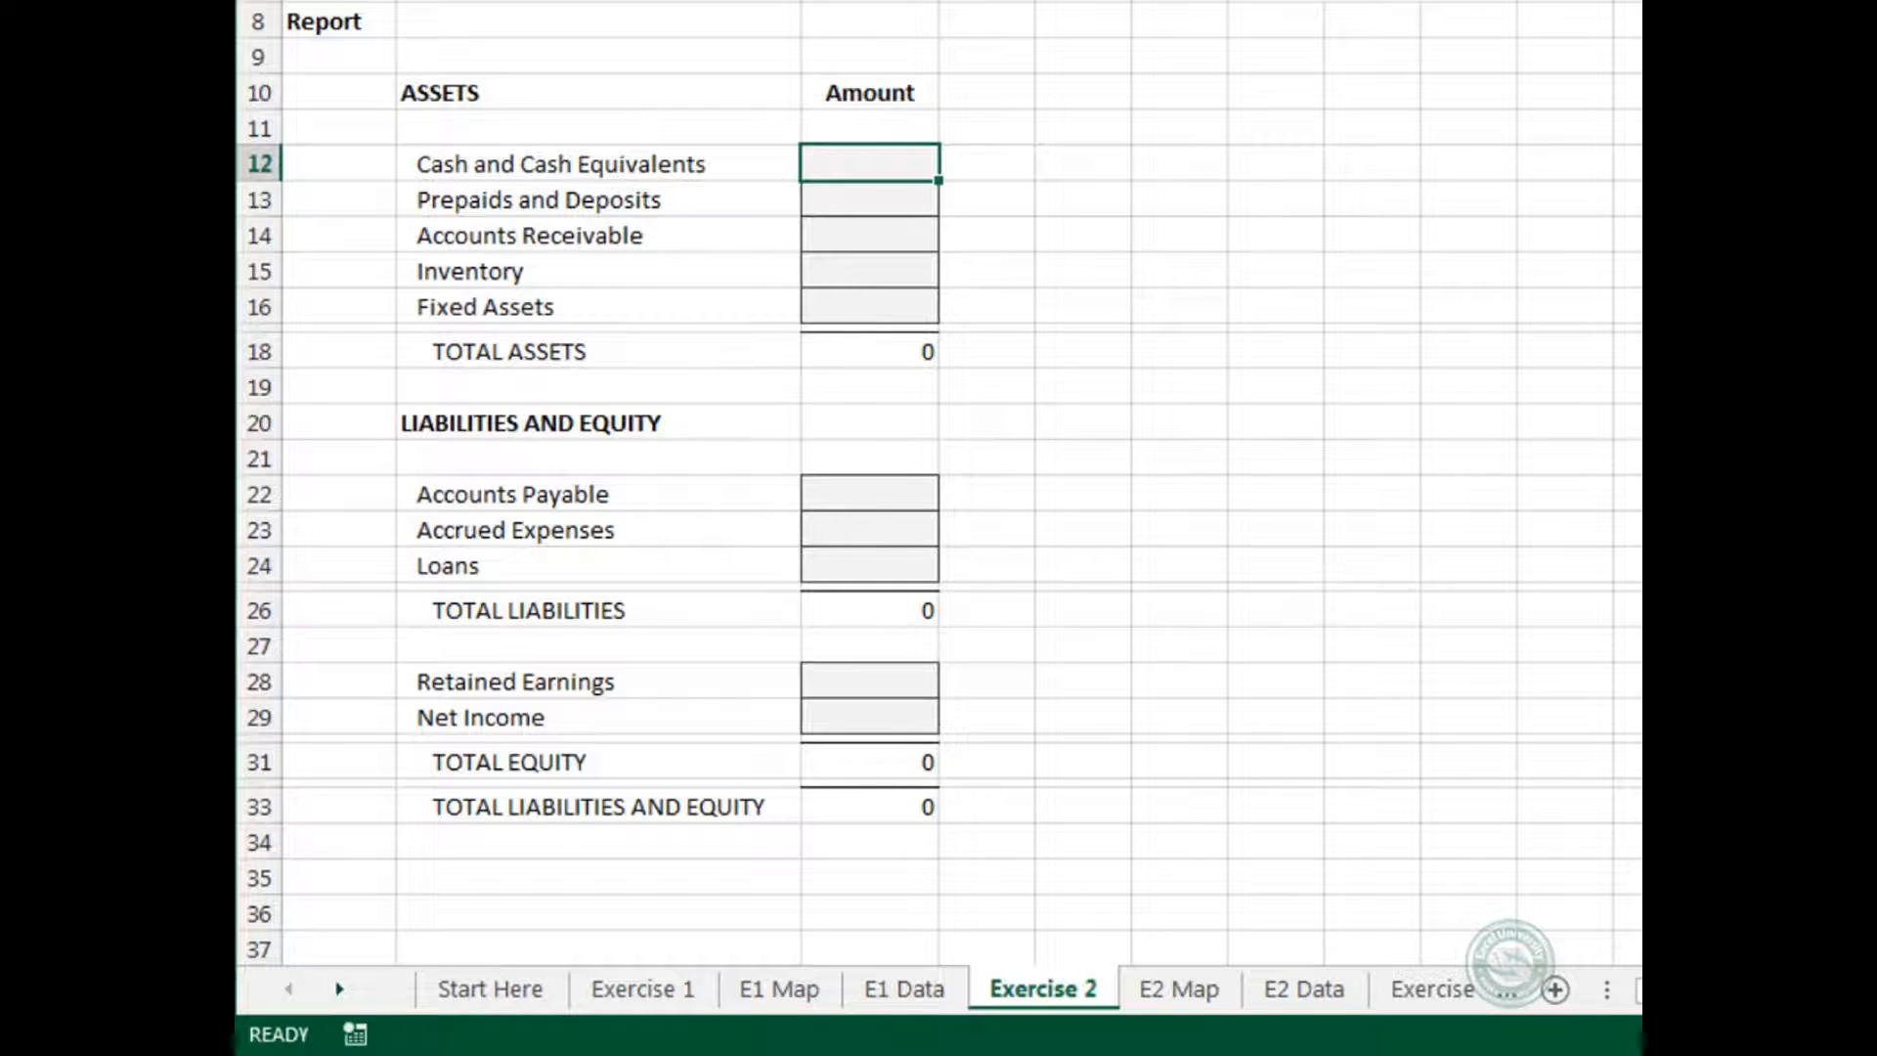
After checking the E2 Data table, start a SUMIFS formula in E2 Map Amount cell D11 with tbl_e2_data[Amount] as the sum range.
key("ctrl+Page_Down")
key("ctrl+Page_Down")
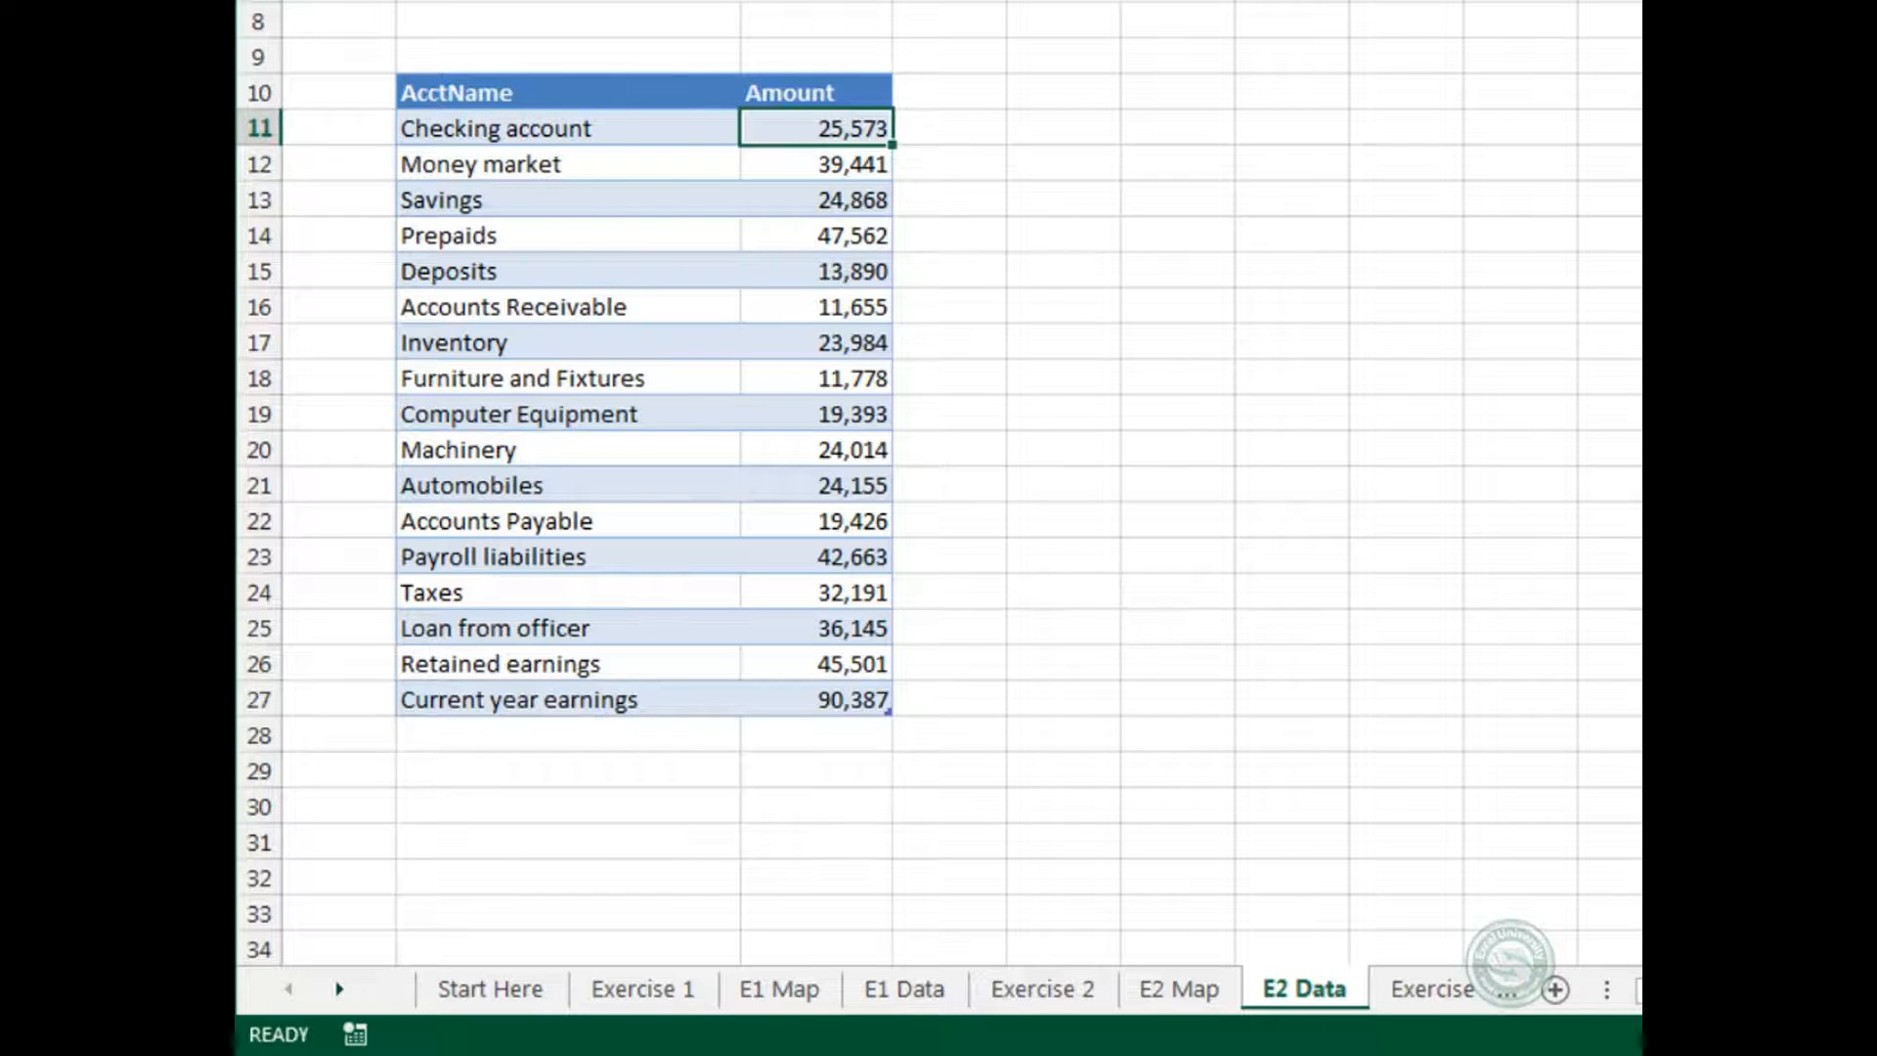
key("ctrl+Page_Up")
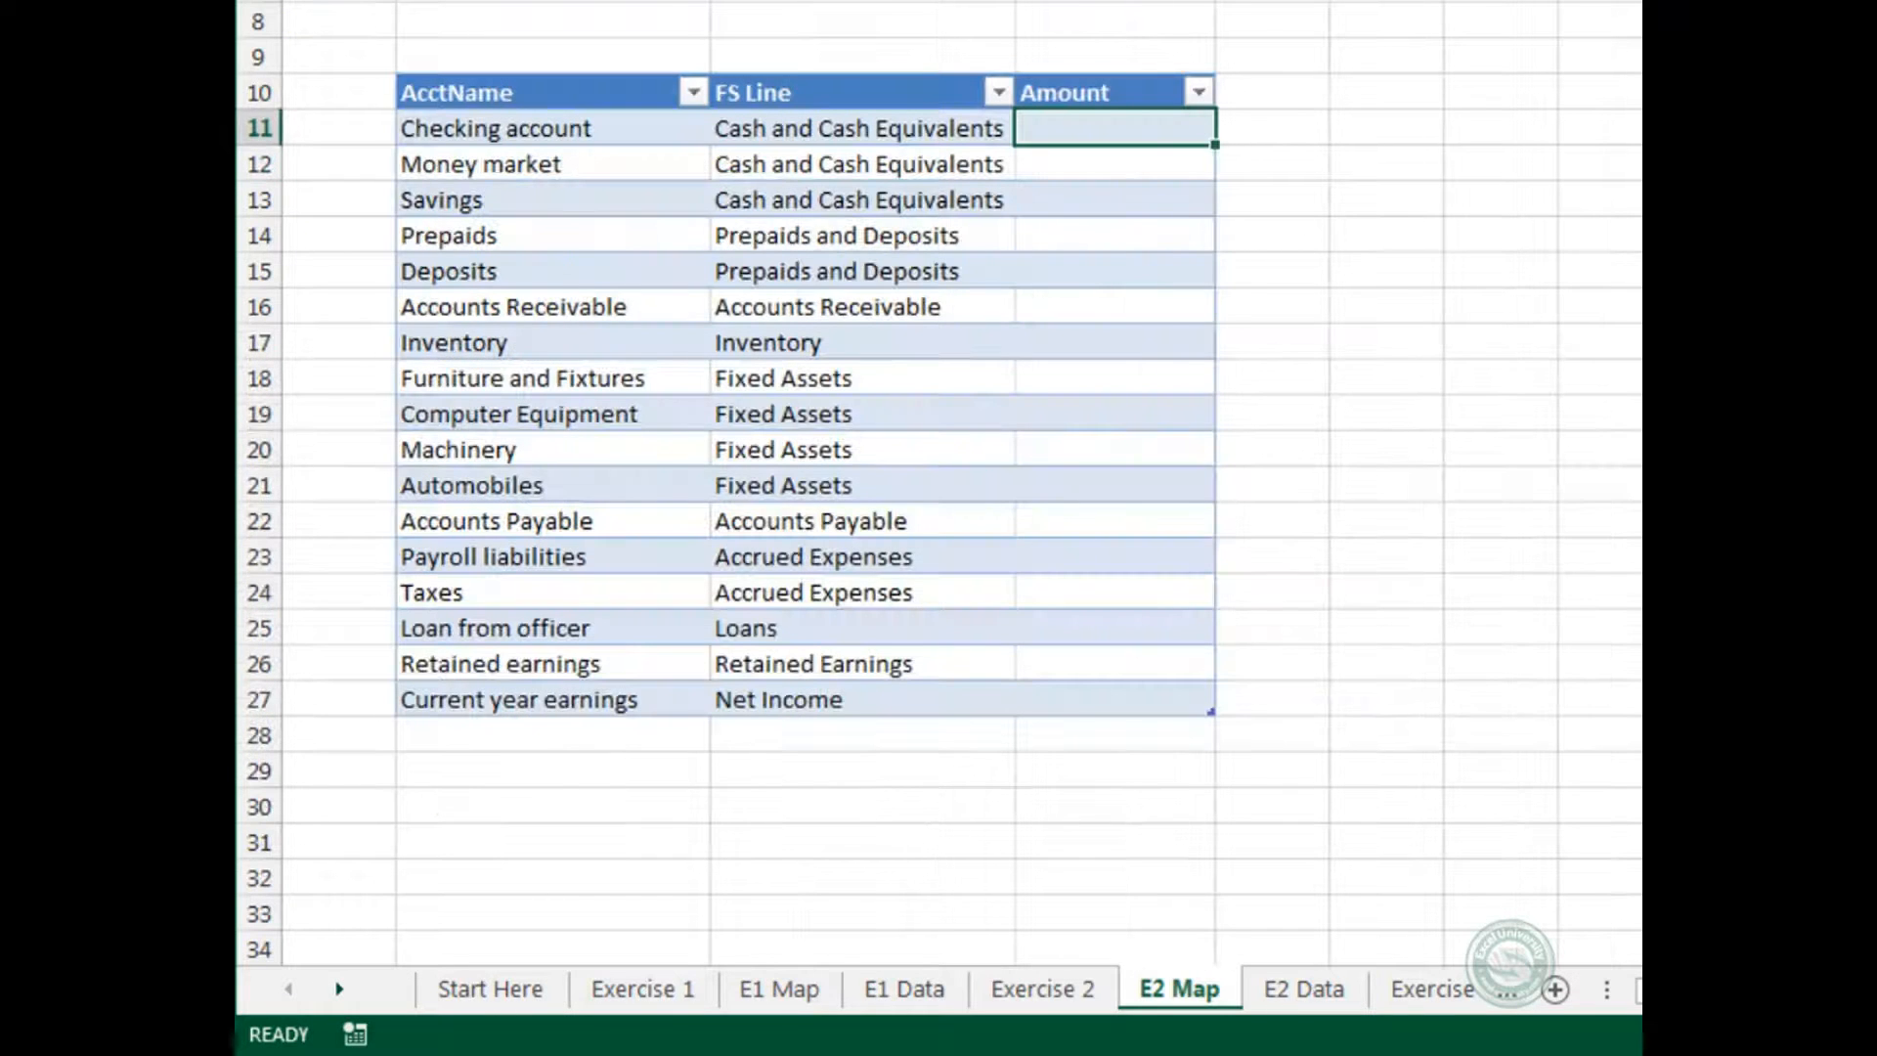
type("=sumif")
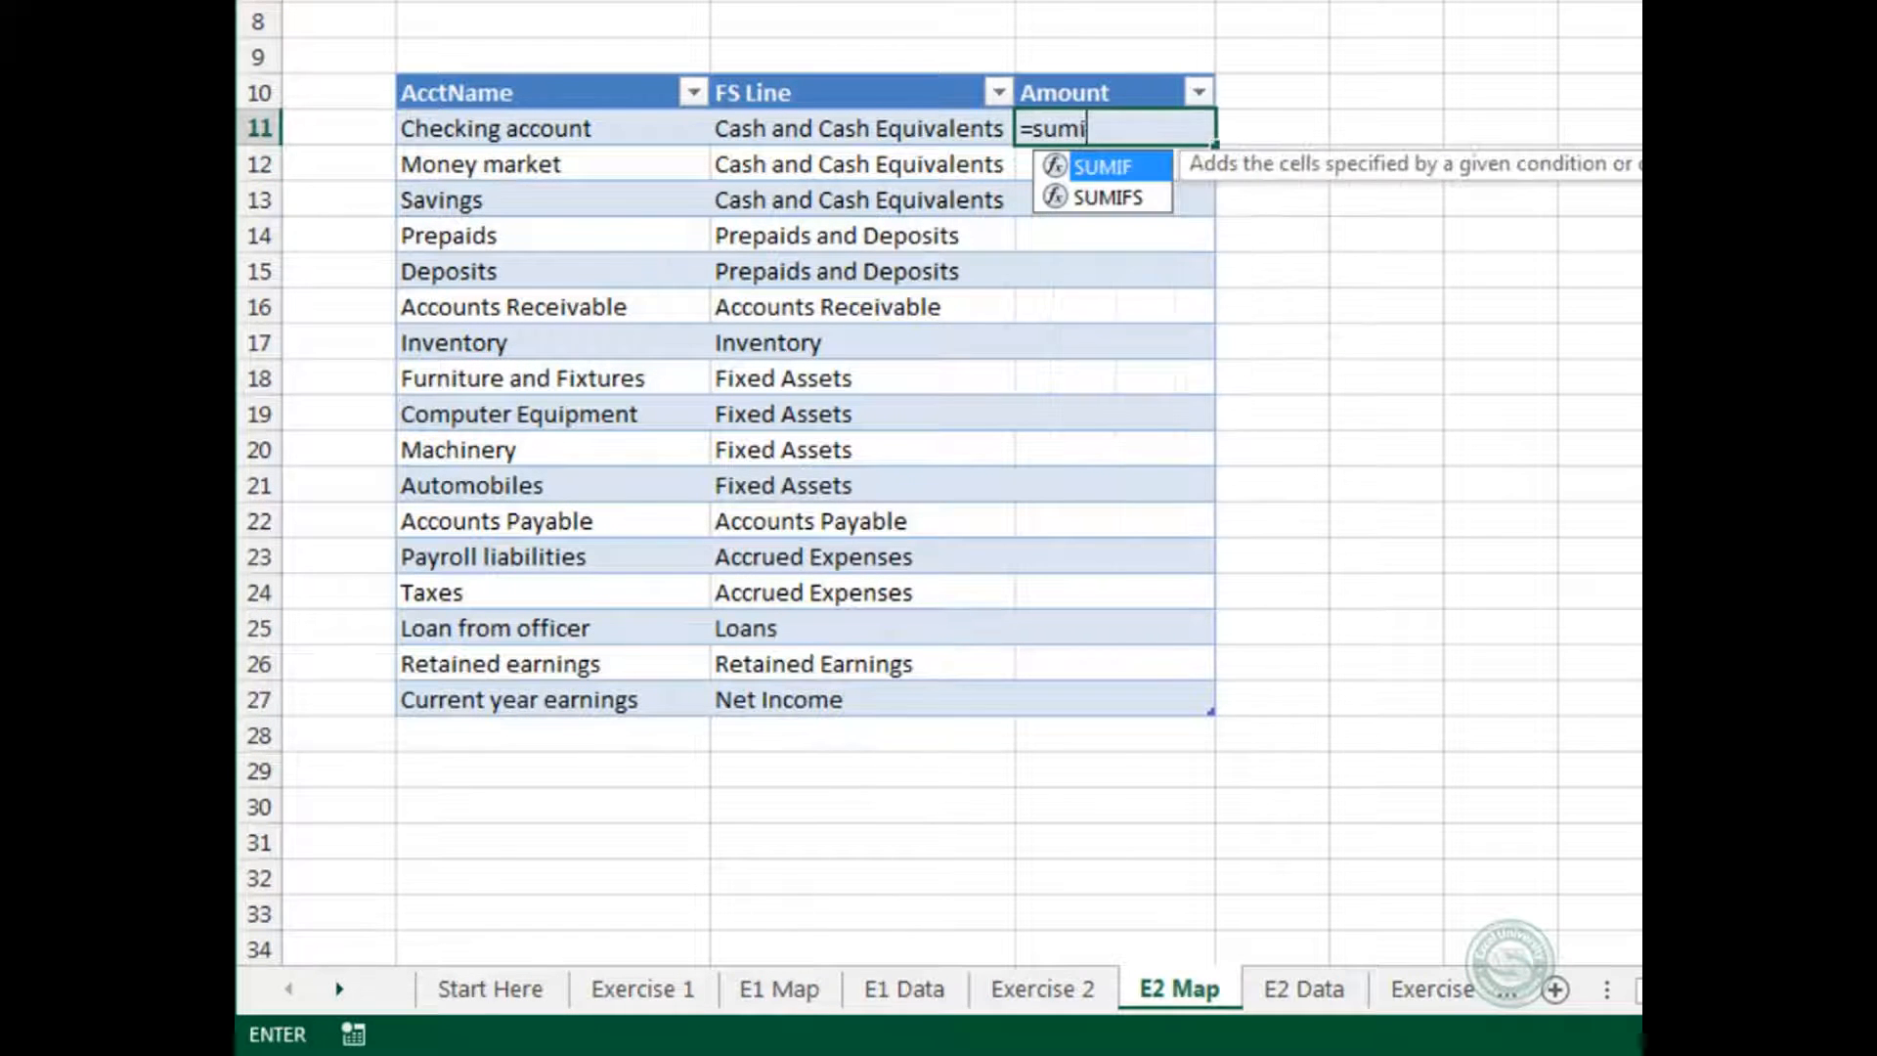
key("Down")
key("Tab")
type("tbl")
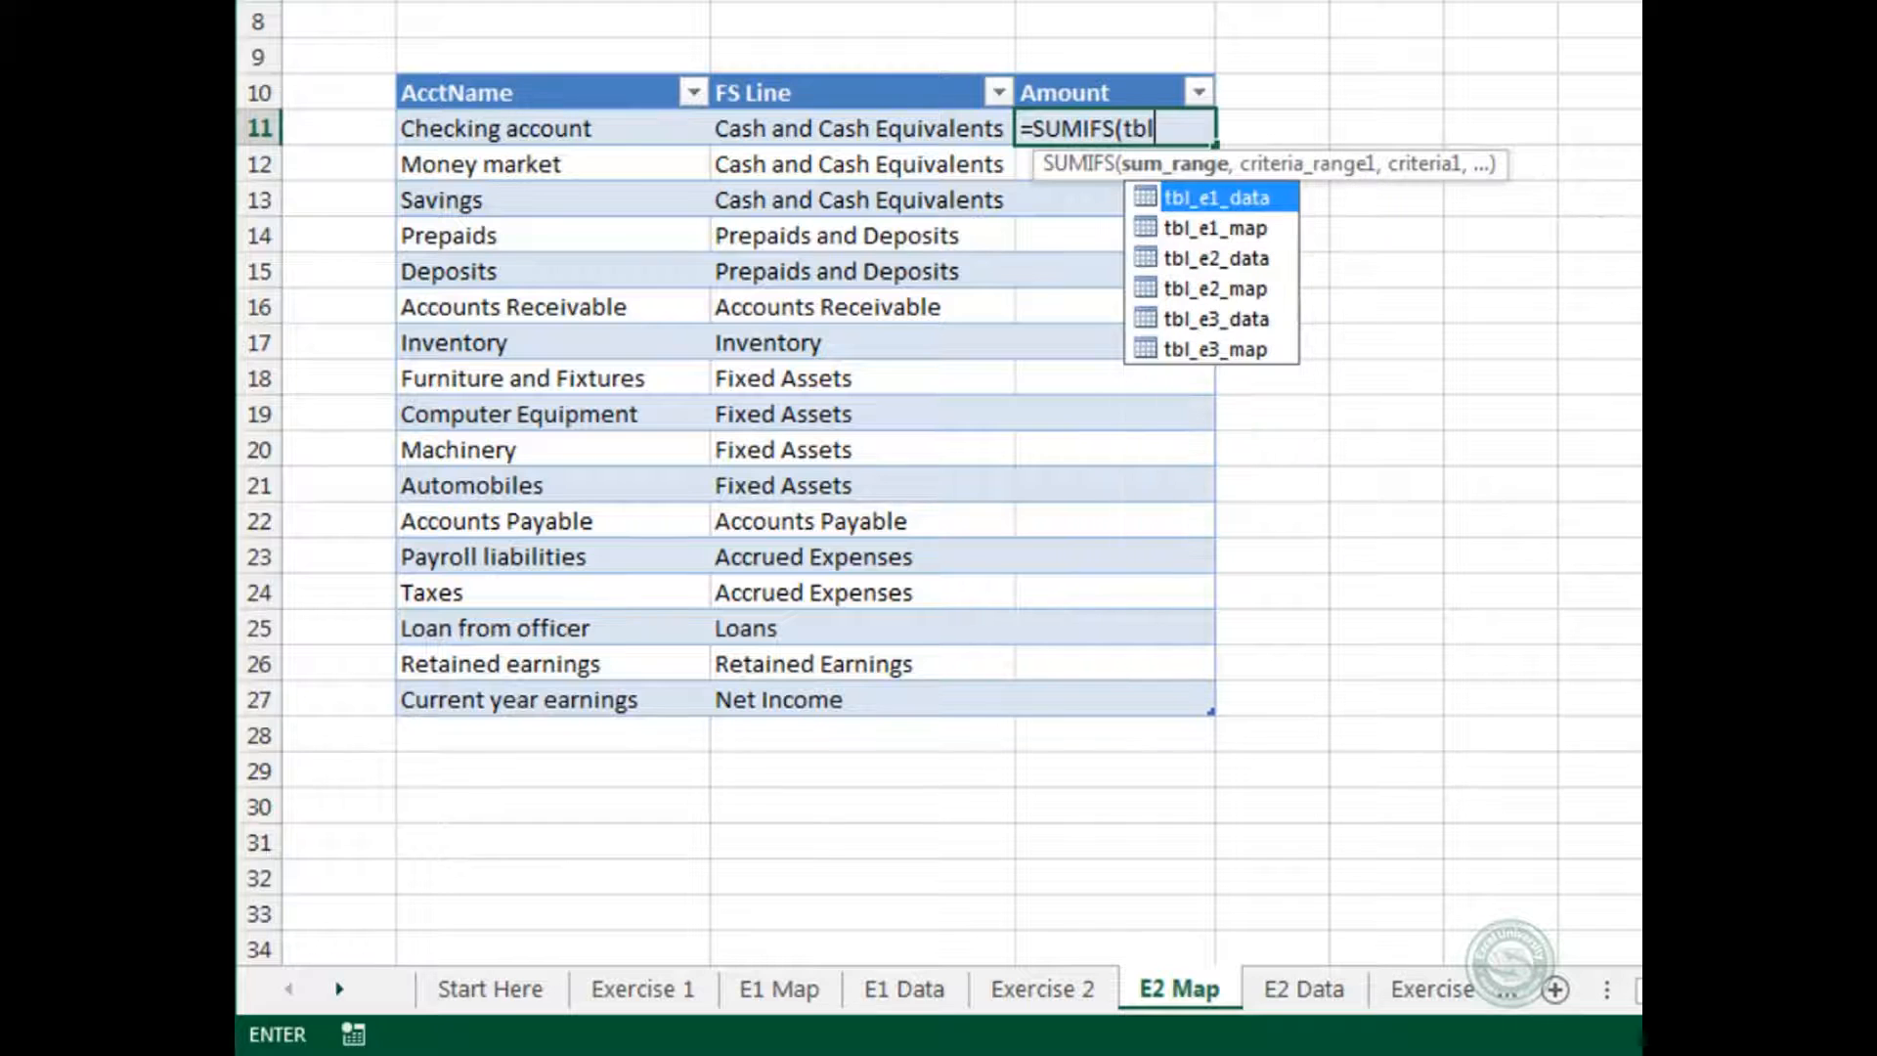
key("Down")
key("Down")
key("Tab")
type("[")
key("Down")
key("Tab")
type("],tbl")
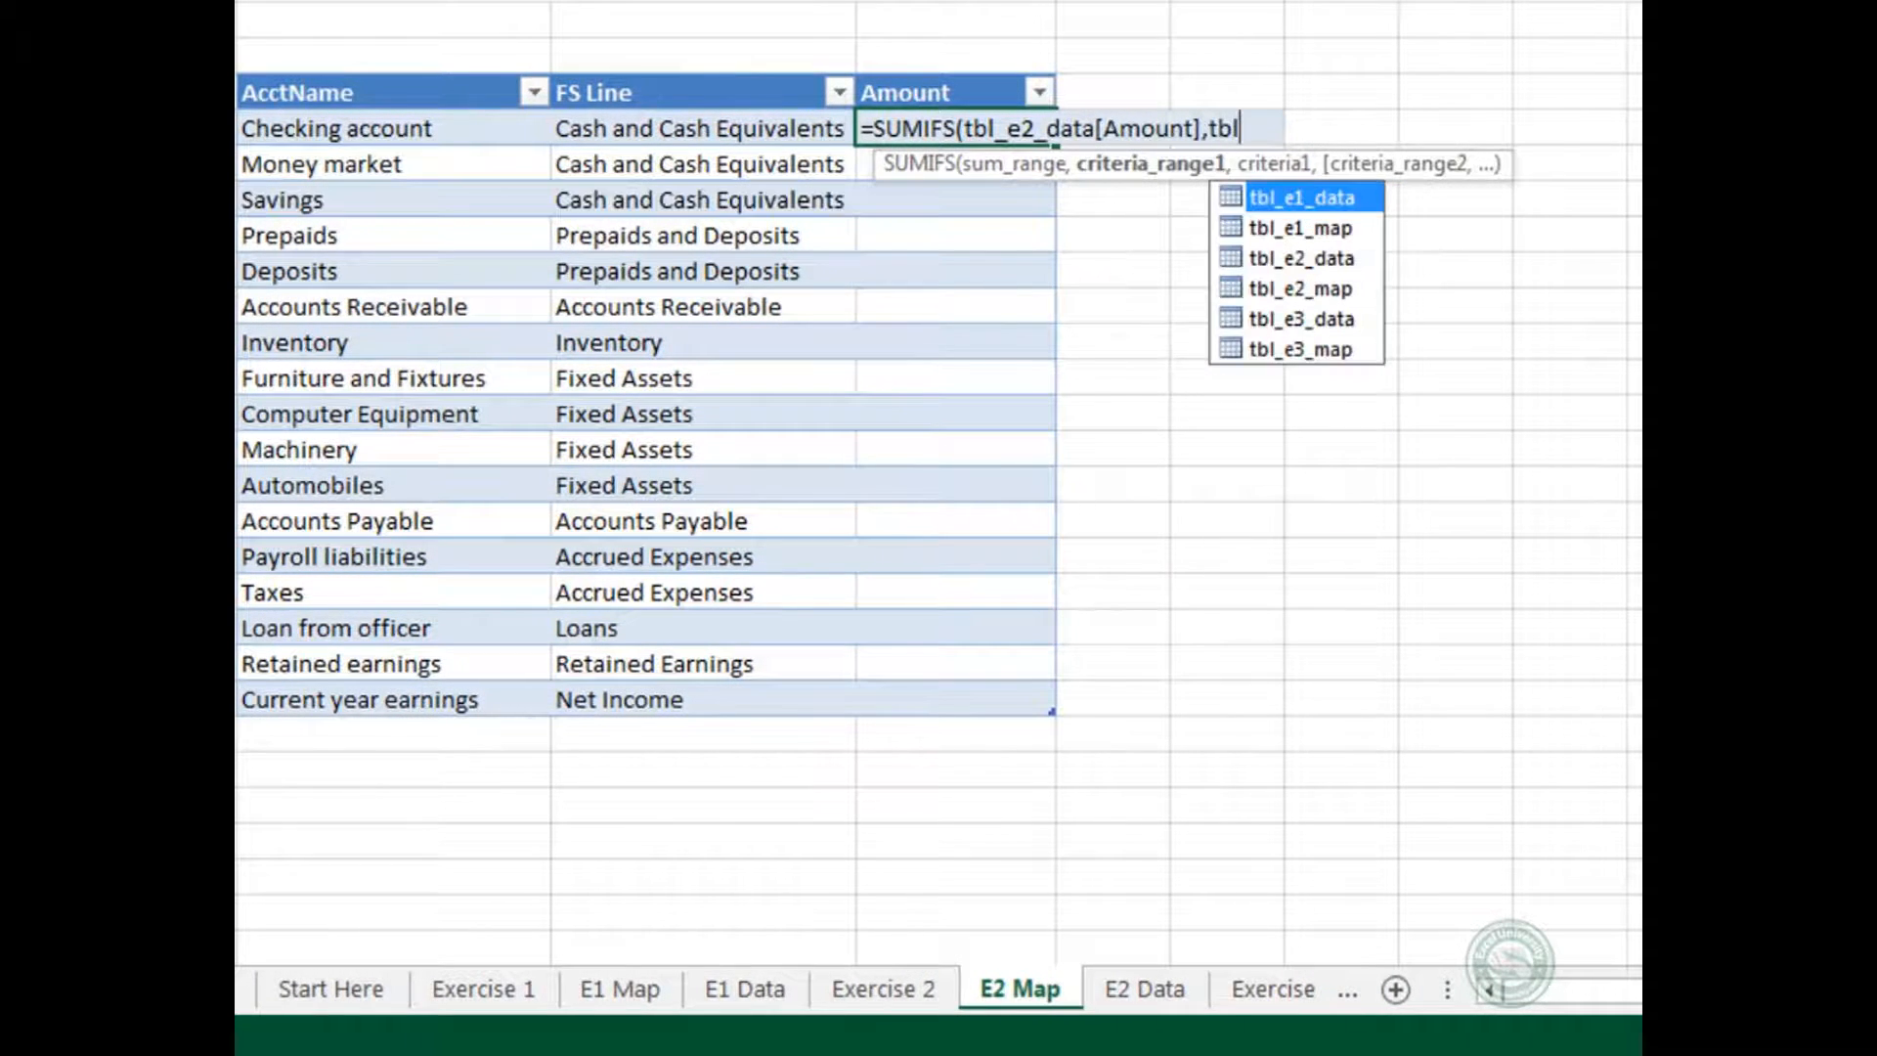
key("Down")
key("Down")
key("Tab")
type("[")
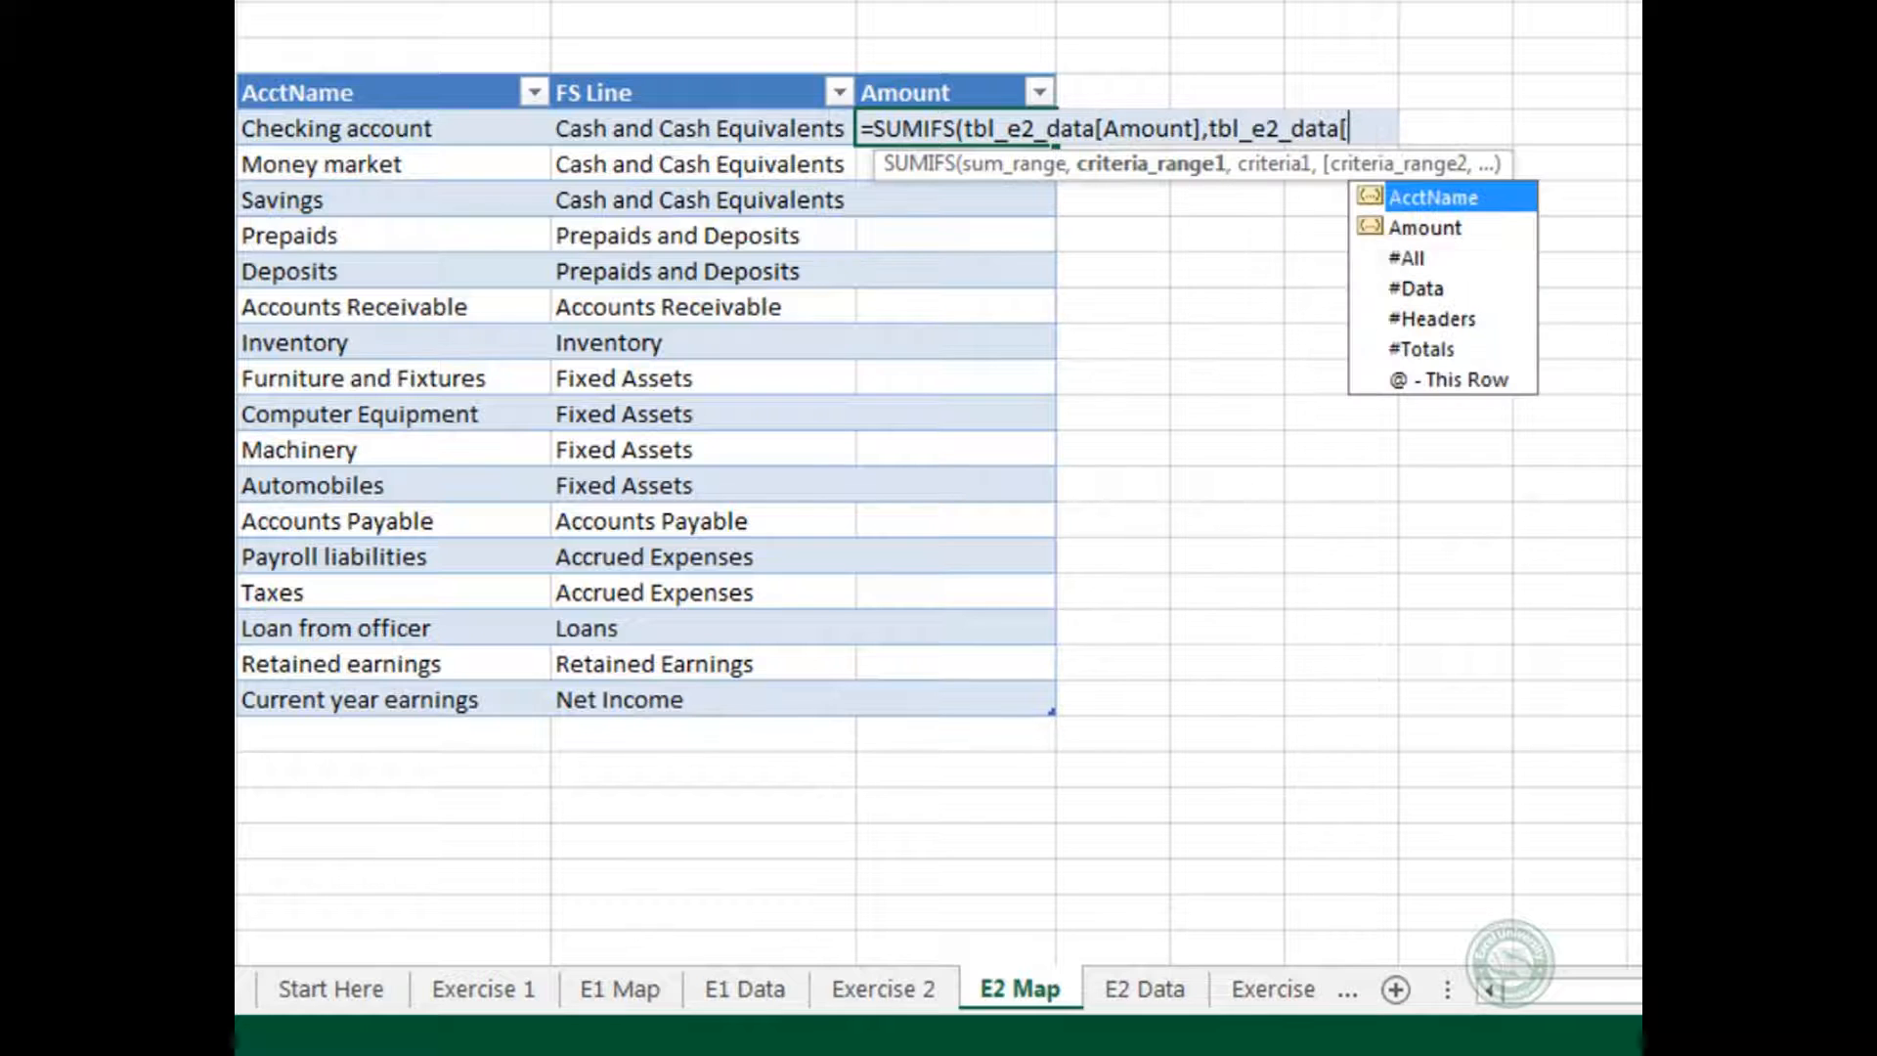
key("Tab")
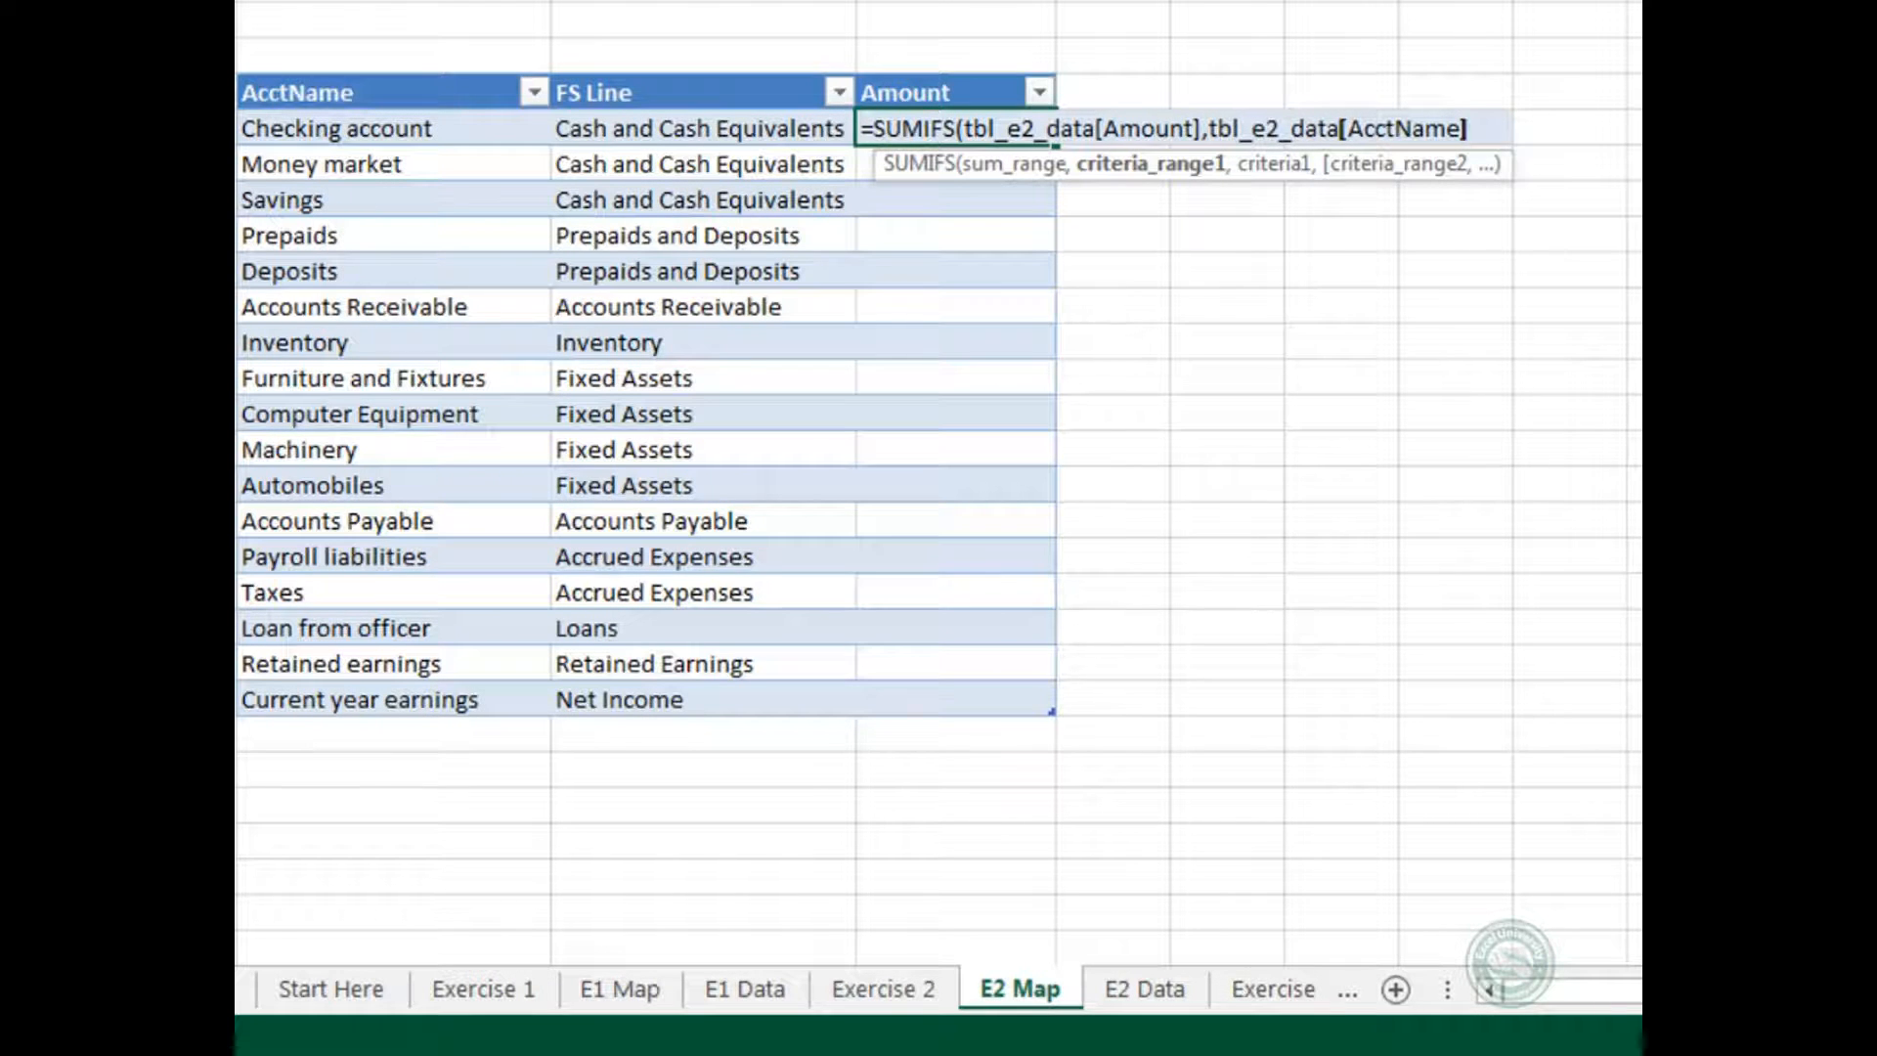
type("],")
key("Left")
key("Left")
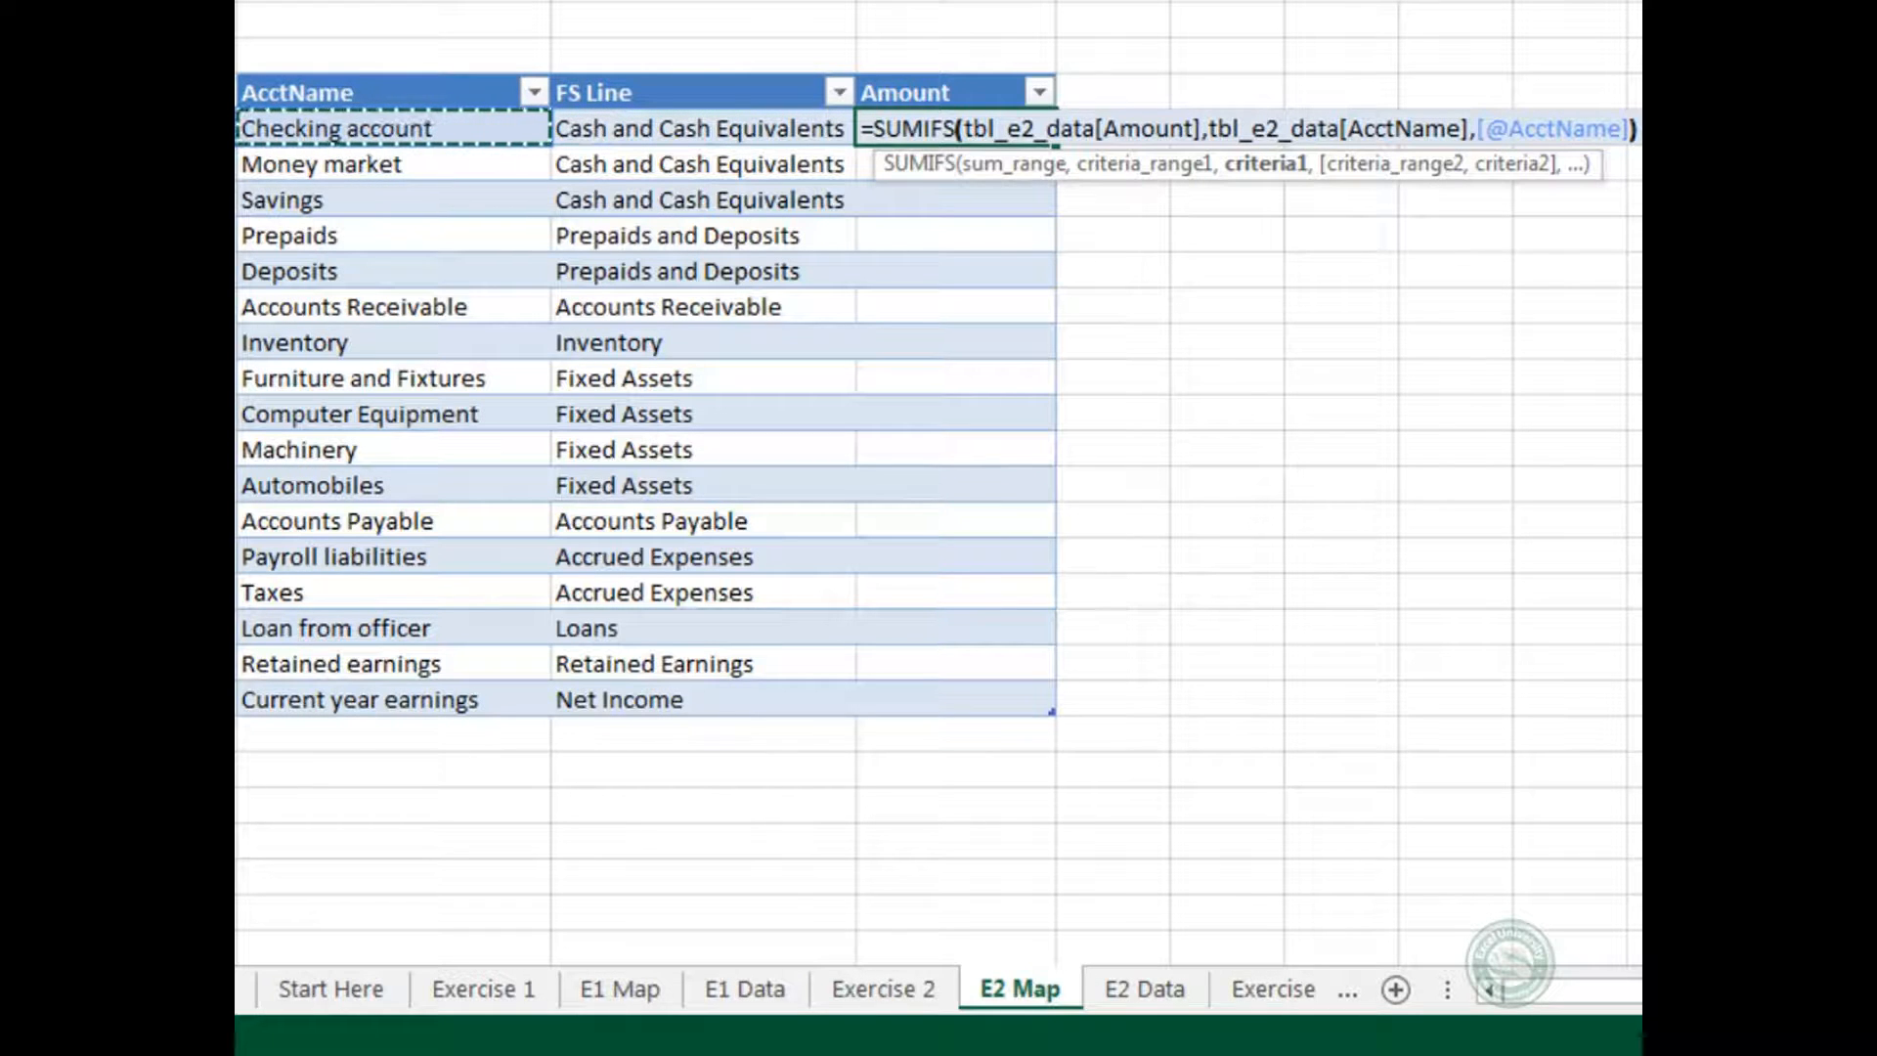
type(")")
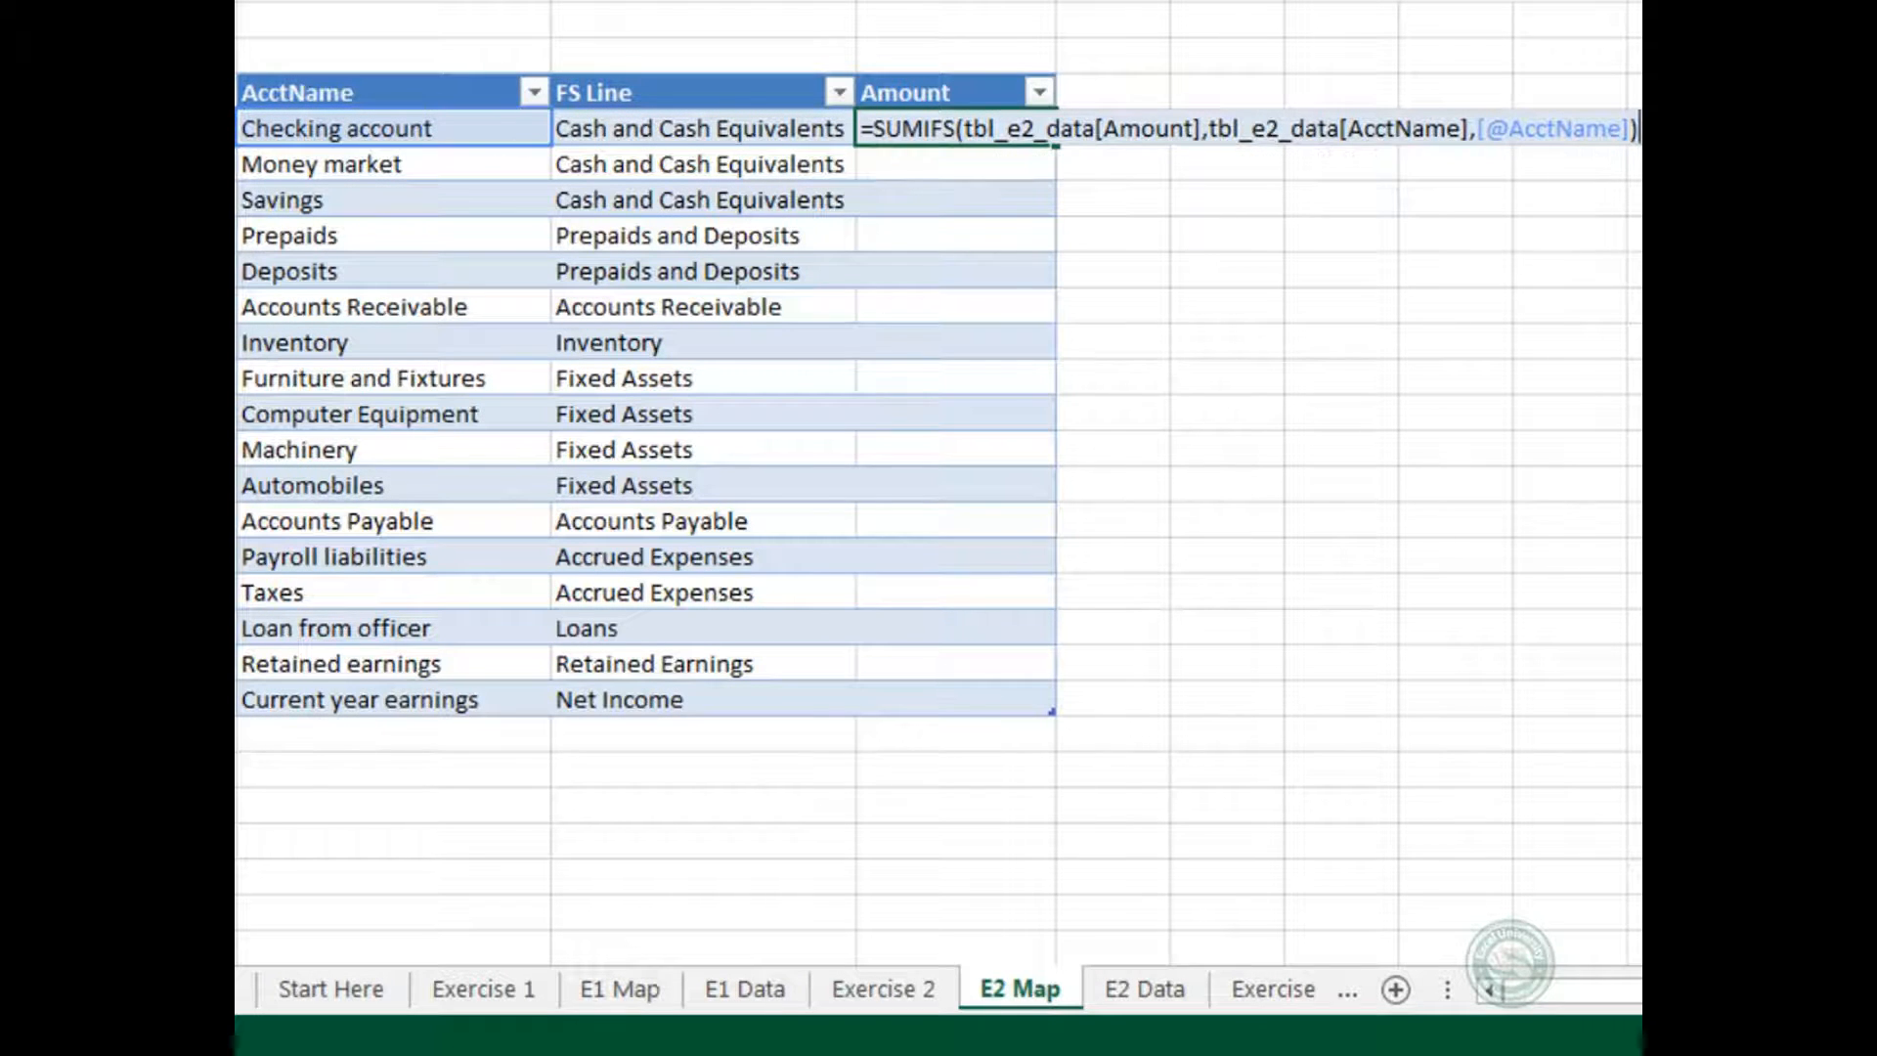
key("Return")
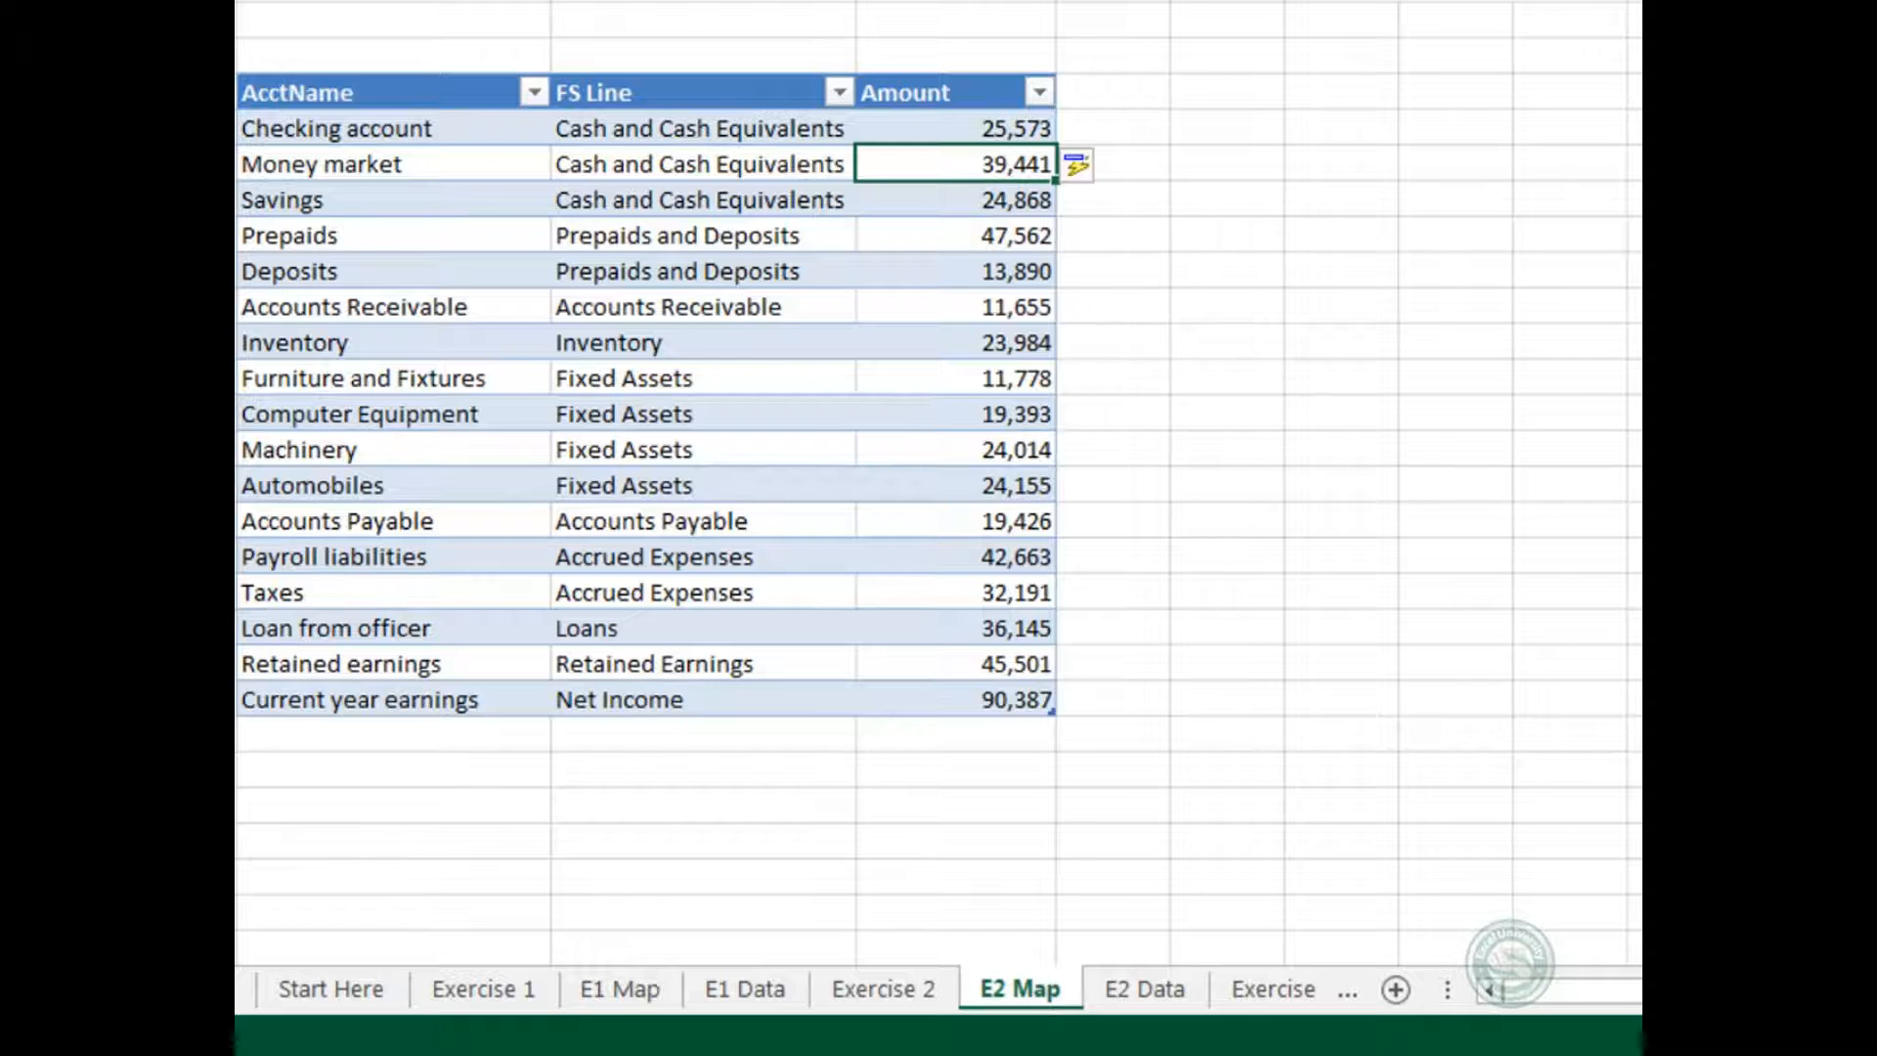
On the Exercise 2 sheet, start a SUMIFS formula in Cash and Cash Equivalents cell C12 with tbl_e2_map[Amount] as the sum range.
key("ctrl+Page_Up")
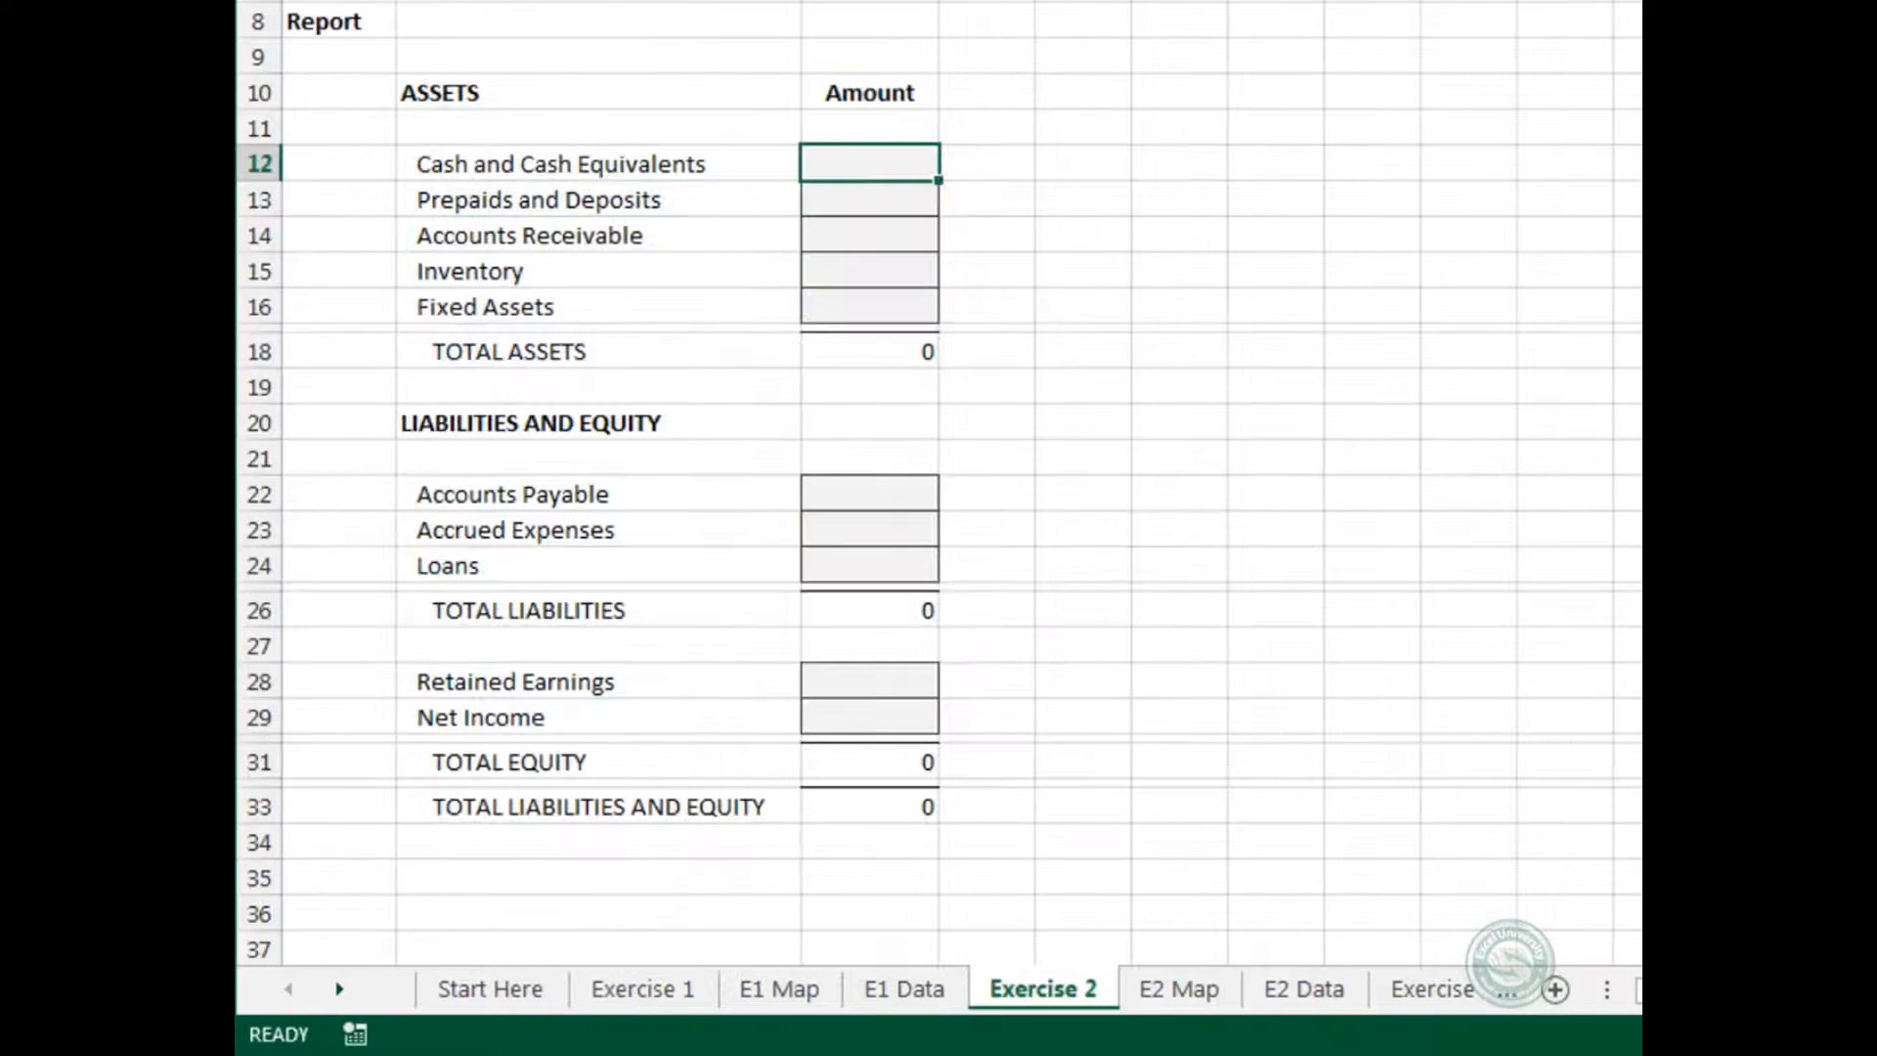
type("=sumif")
key("Down")
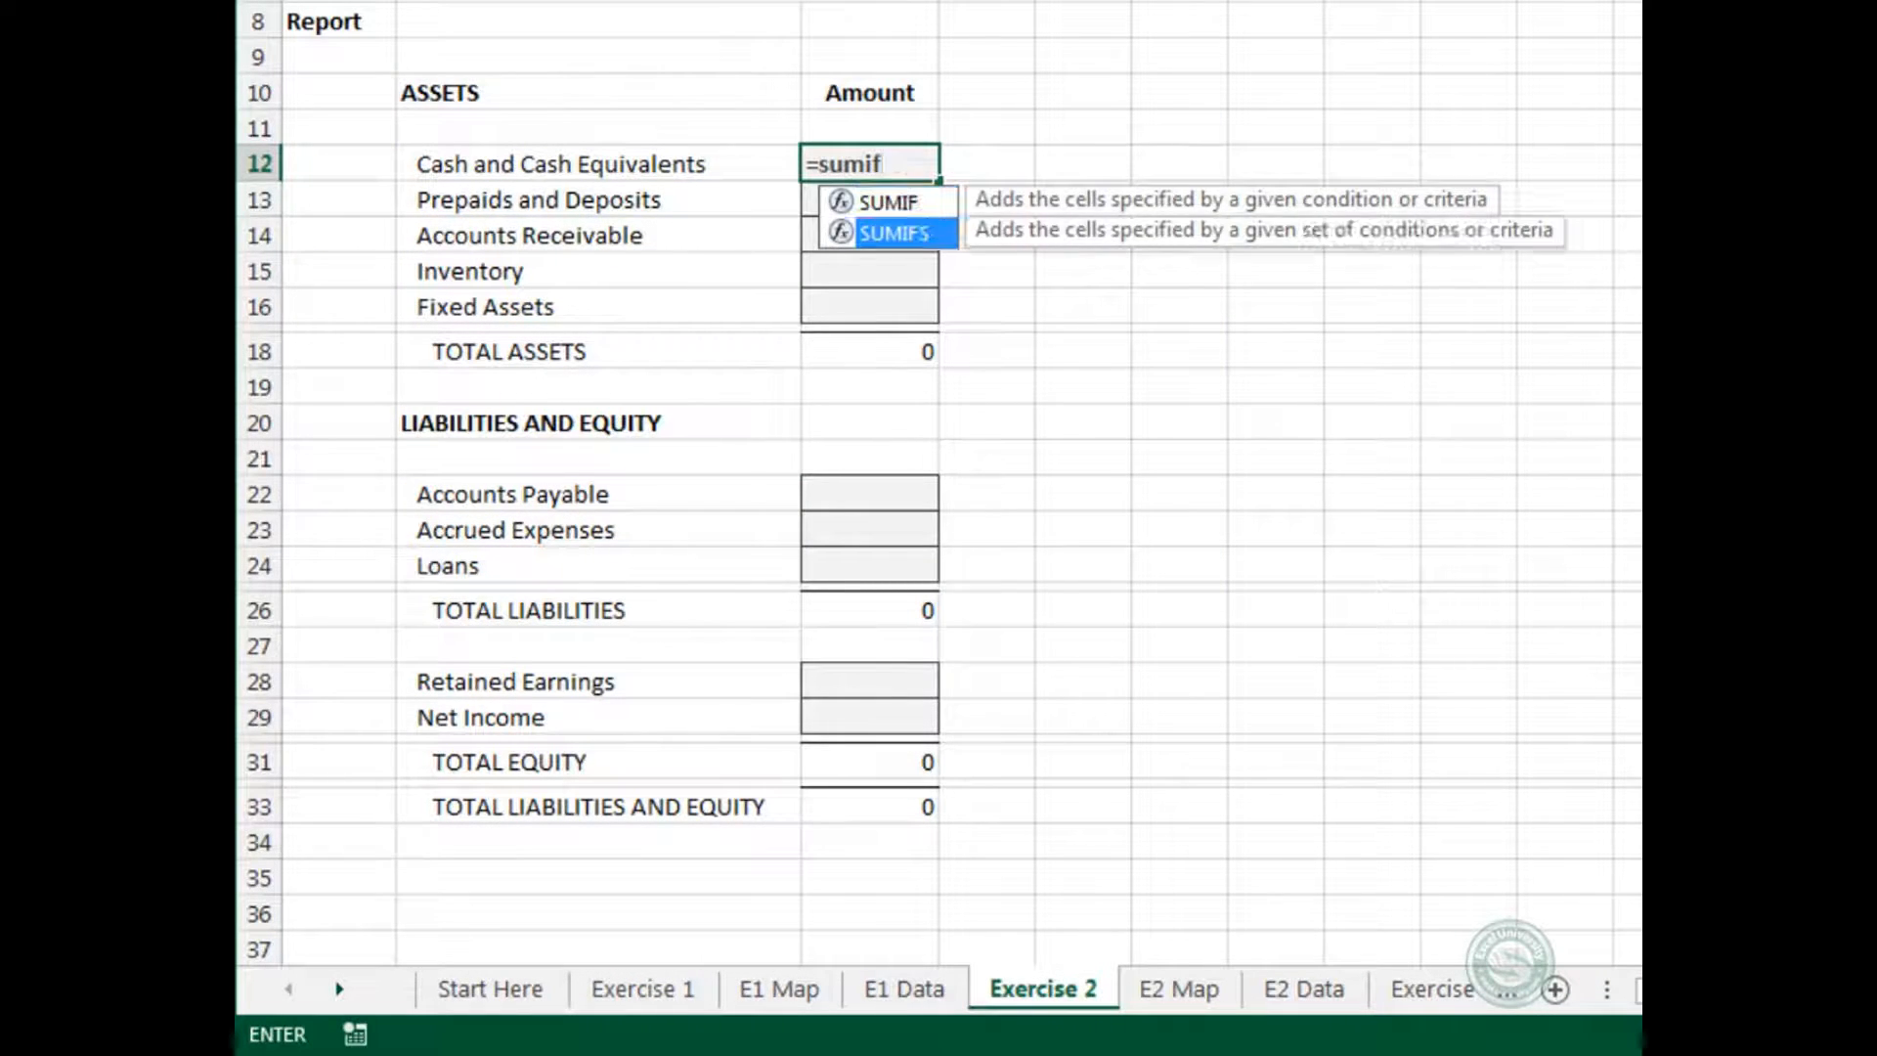
key("Tab")
type("tbl")
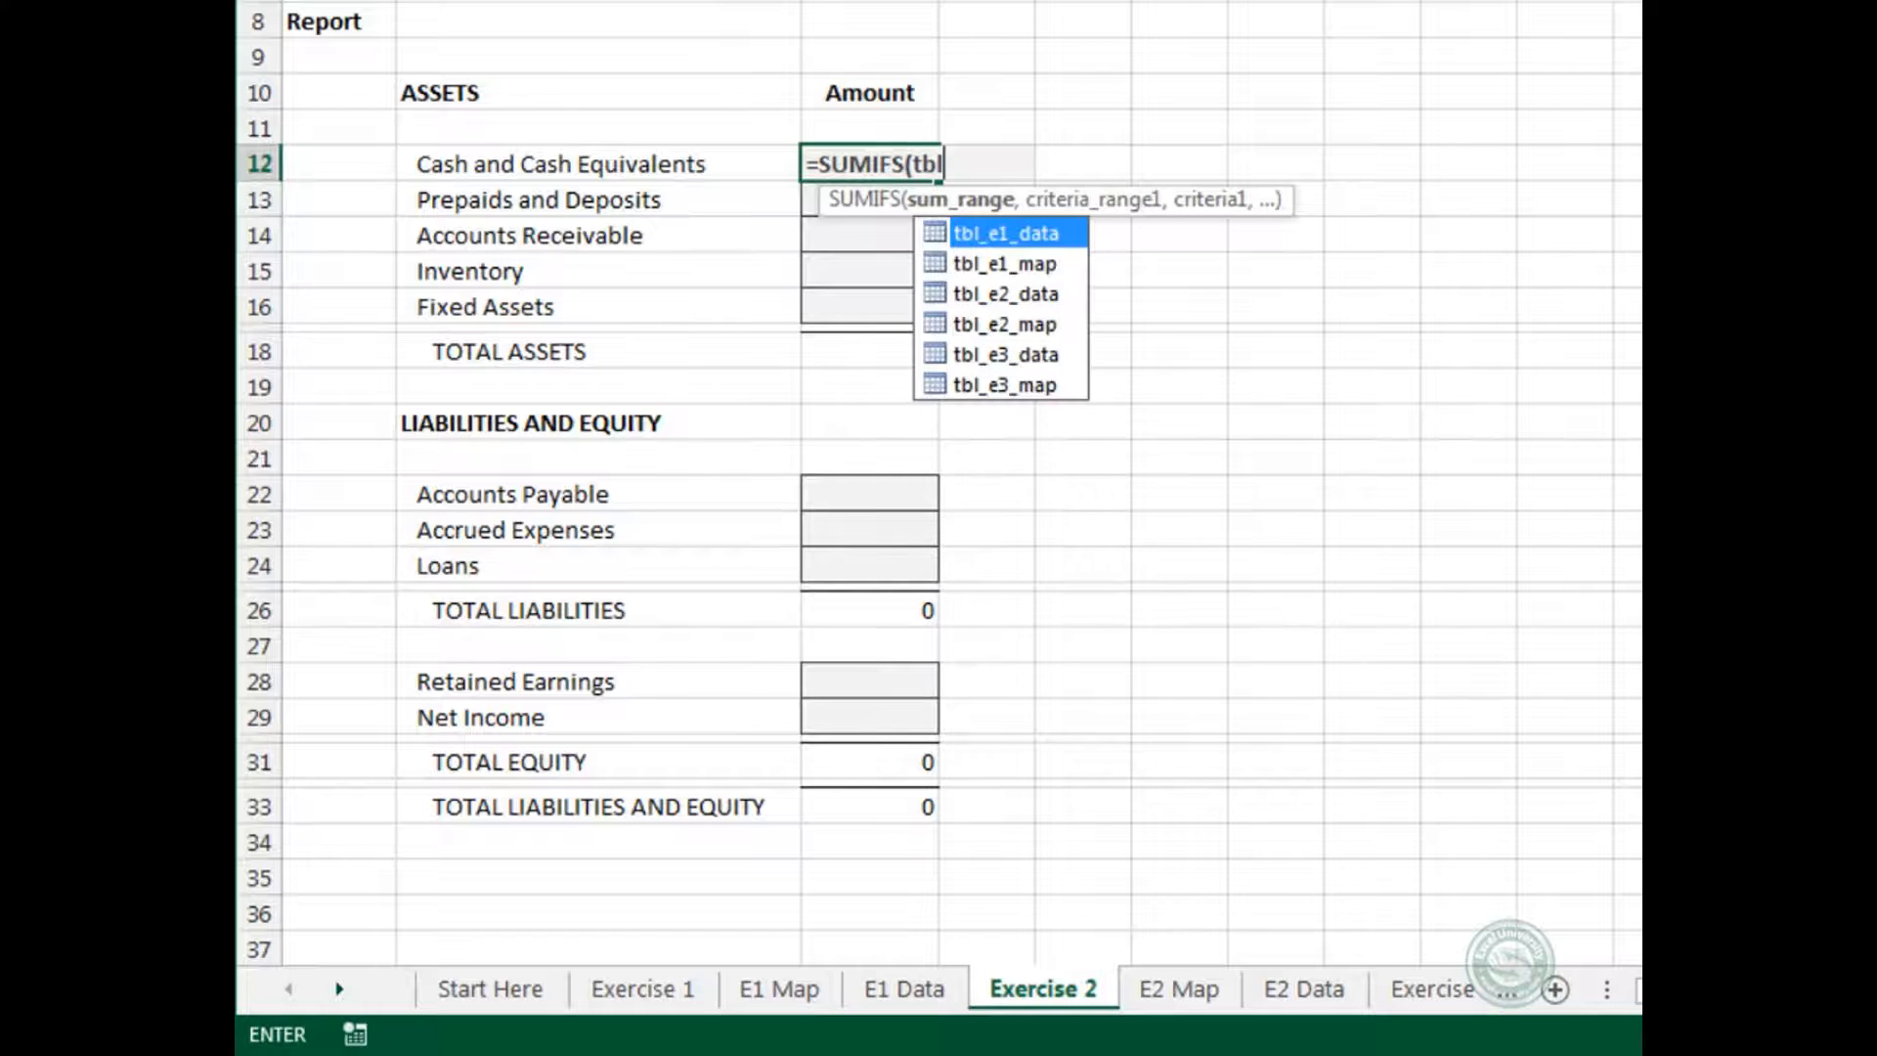
key("Down")
key("Down")
key("Down")
key("Tab")
type("[")
key("Down")
key("Down")
key("Tab")
type("],tbl")
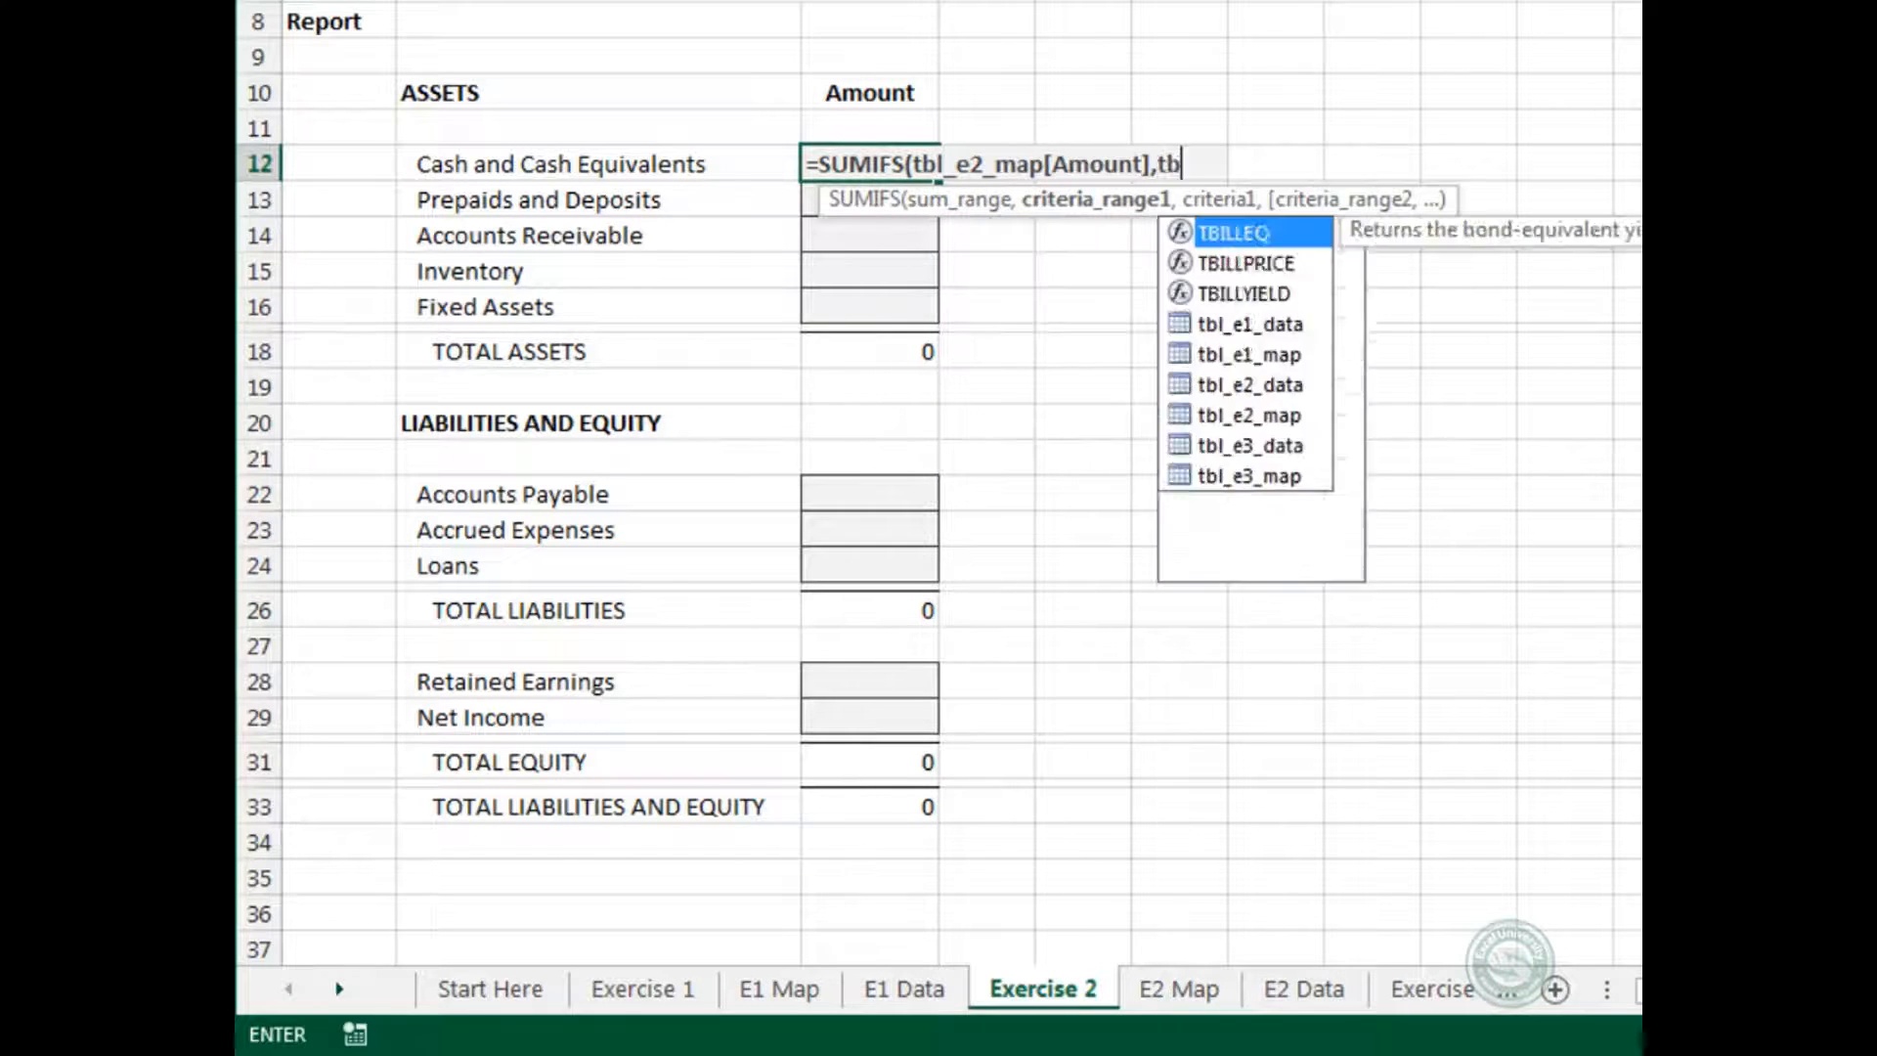
Complete the C12 SUMIFS formula with tbl_e2_map[FS Line] as the criteria range and B12 as the criterion, and enter it.
key("Down")
key("Down")
key("Down")
key("Tab")
type("[")
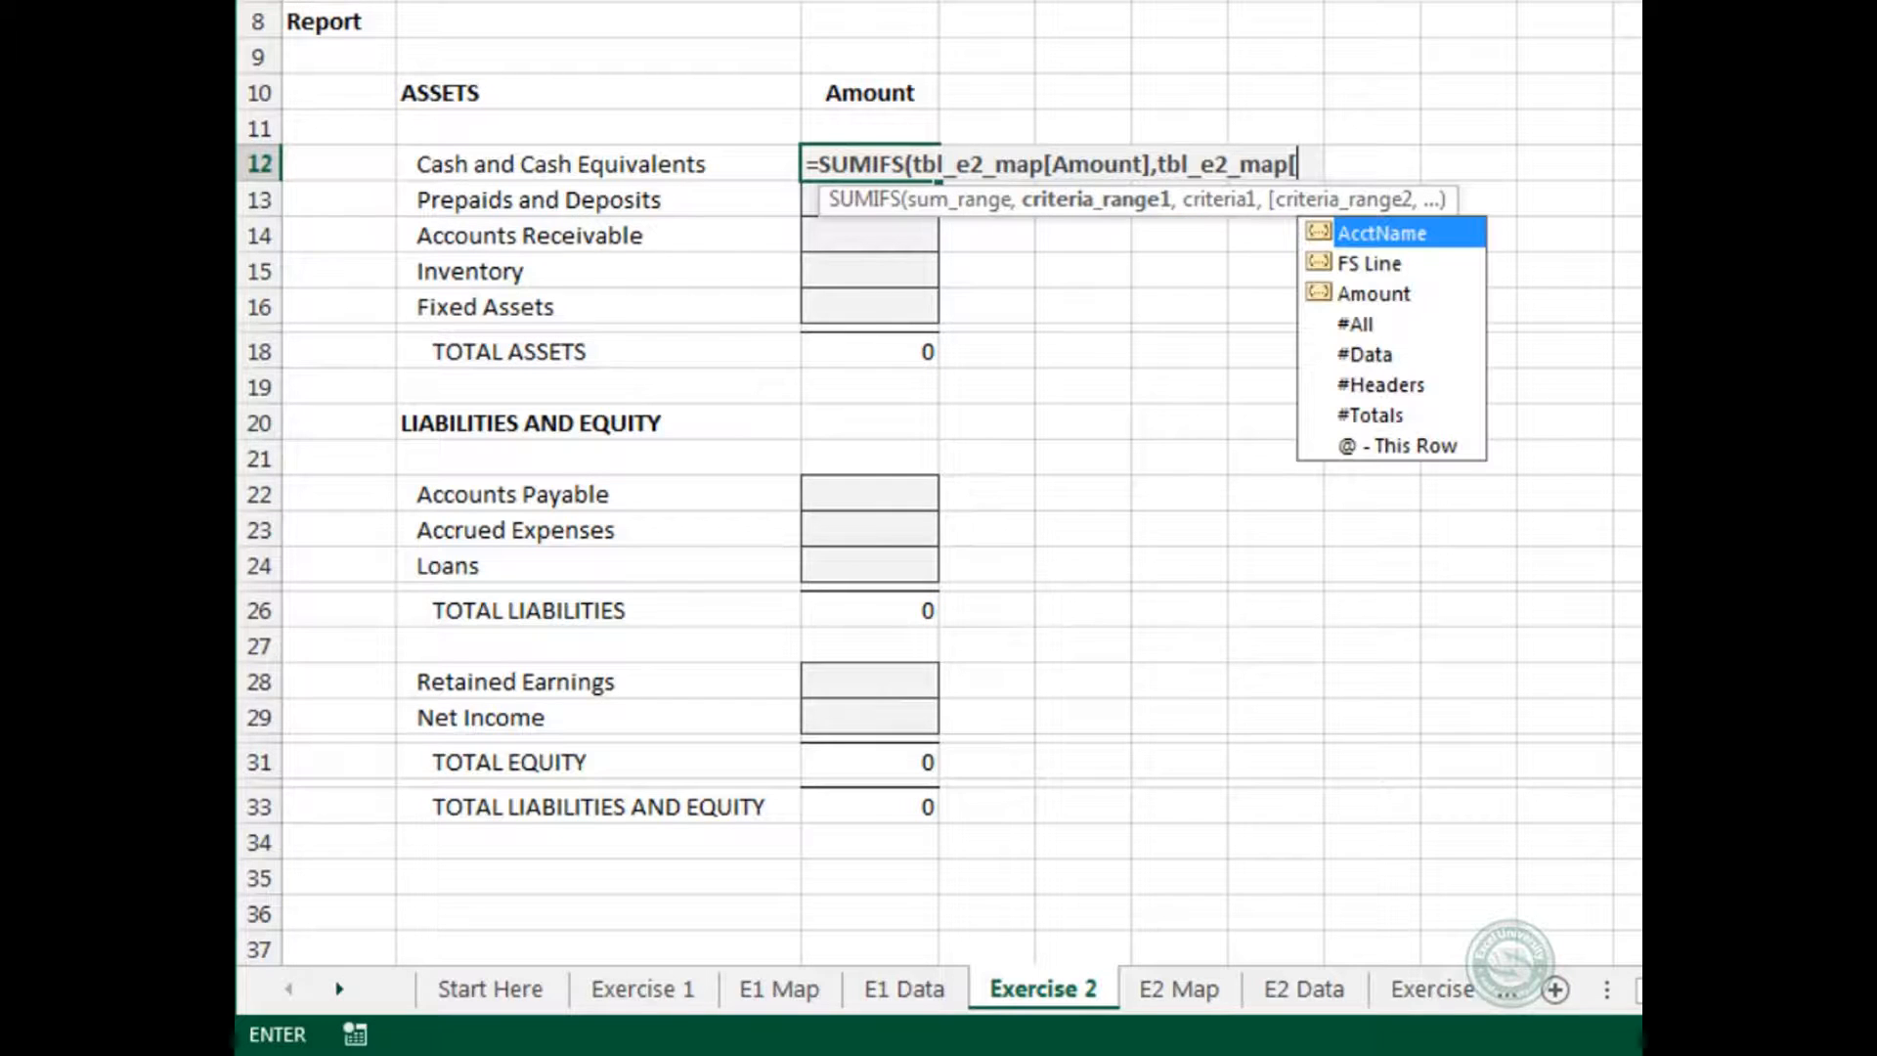
key("Down")
key("Tab")
type("],")
key("Left")
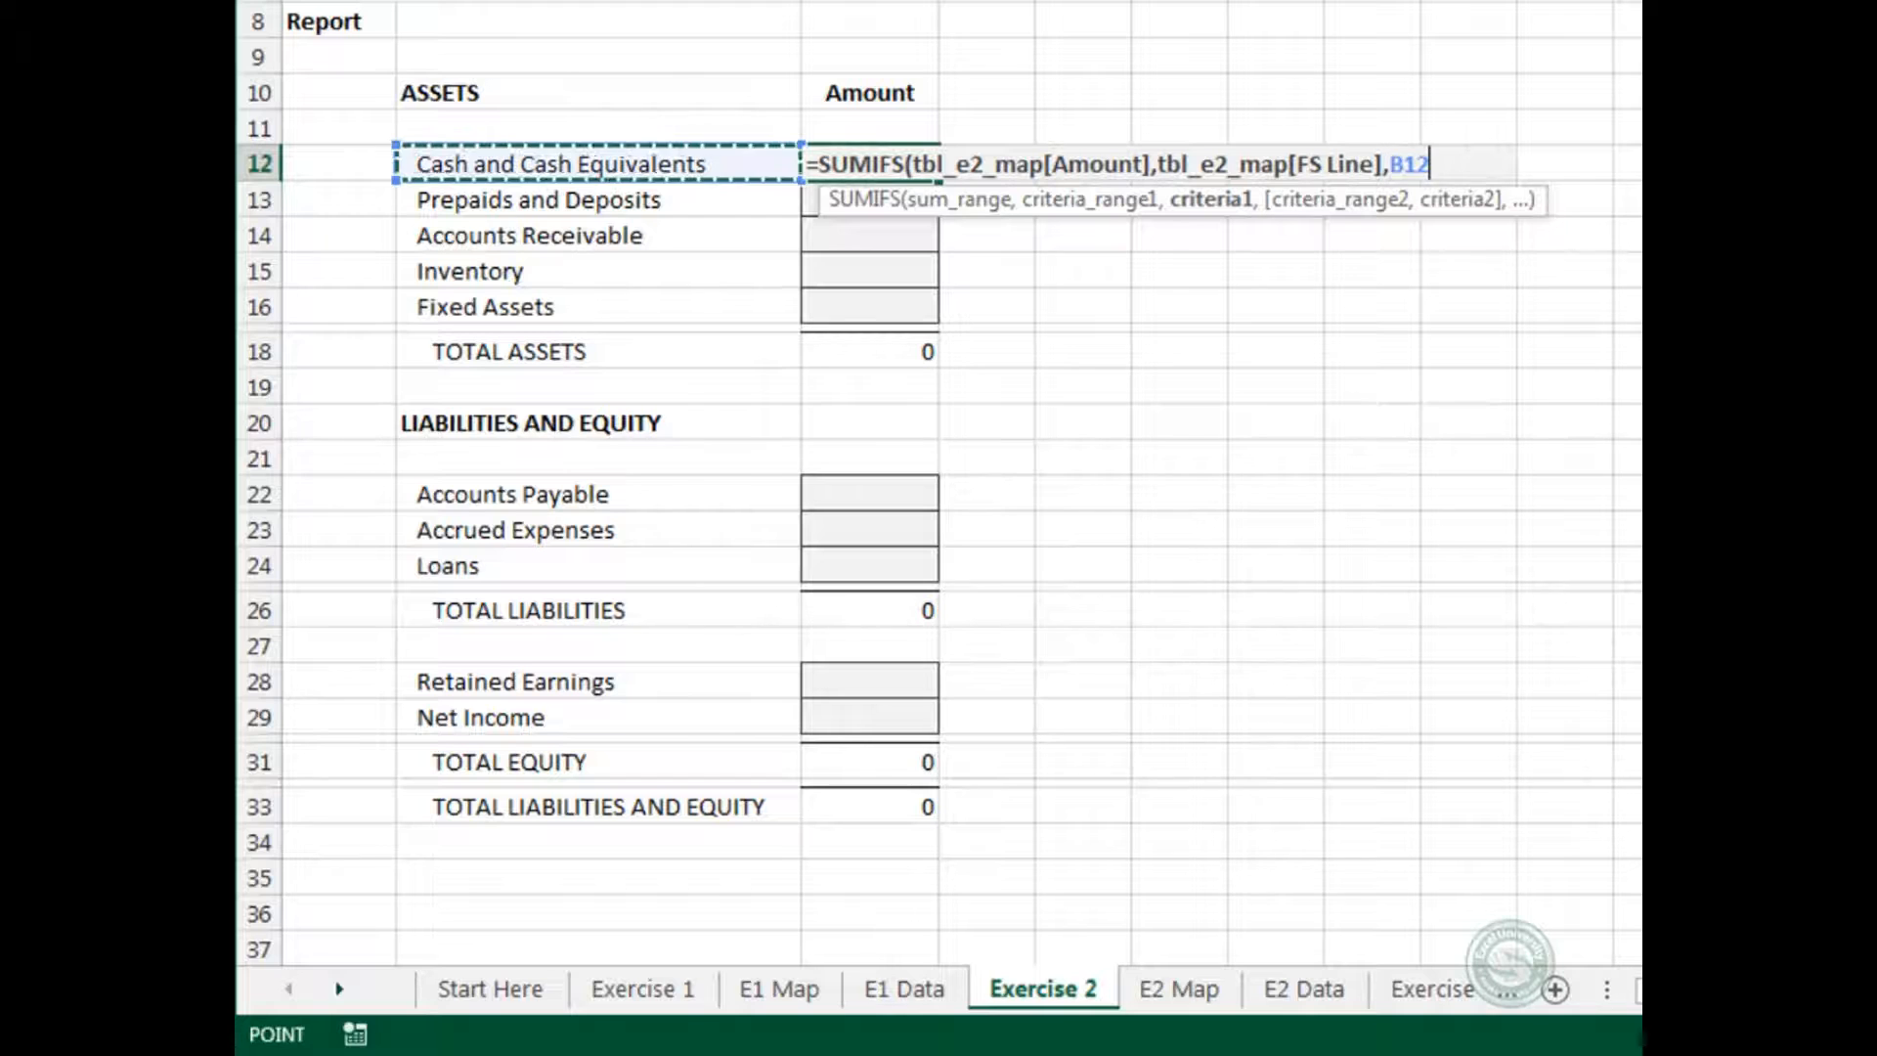
type(")")
key("Return")
Copy the C12 formula and paste it into the remaining asset lines in C13:C16.
key("Up")
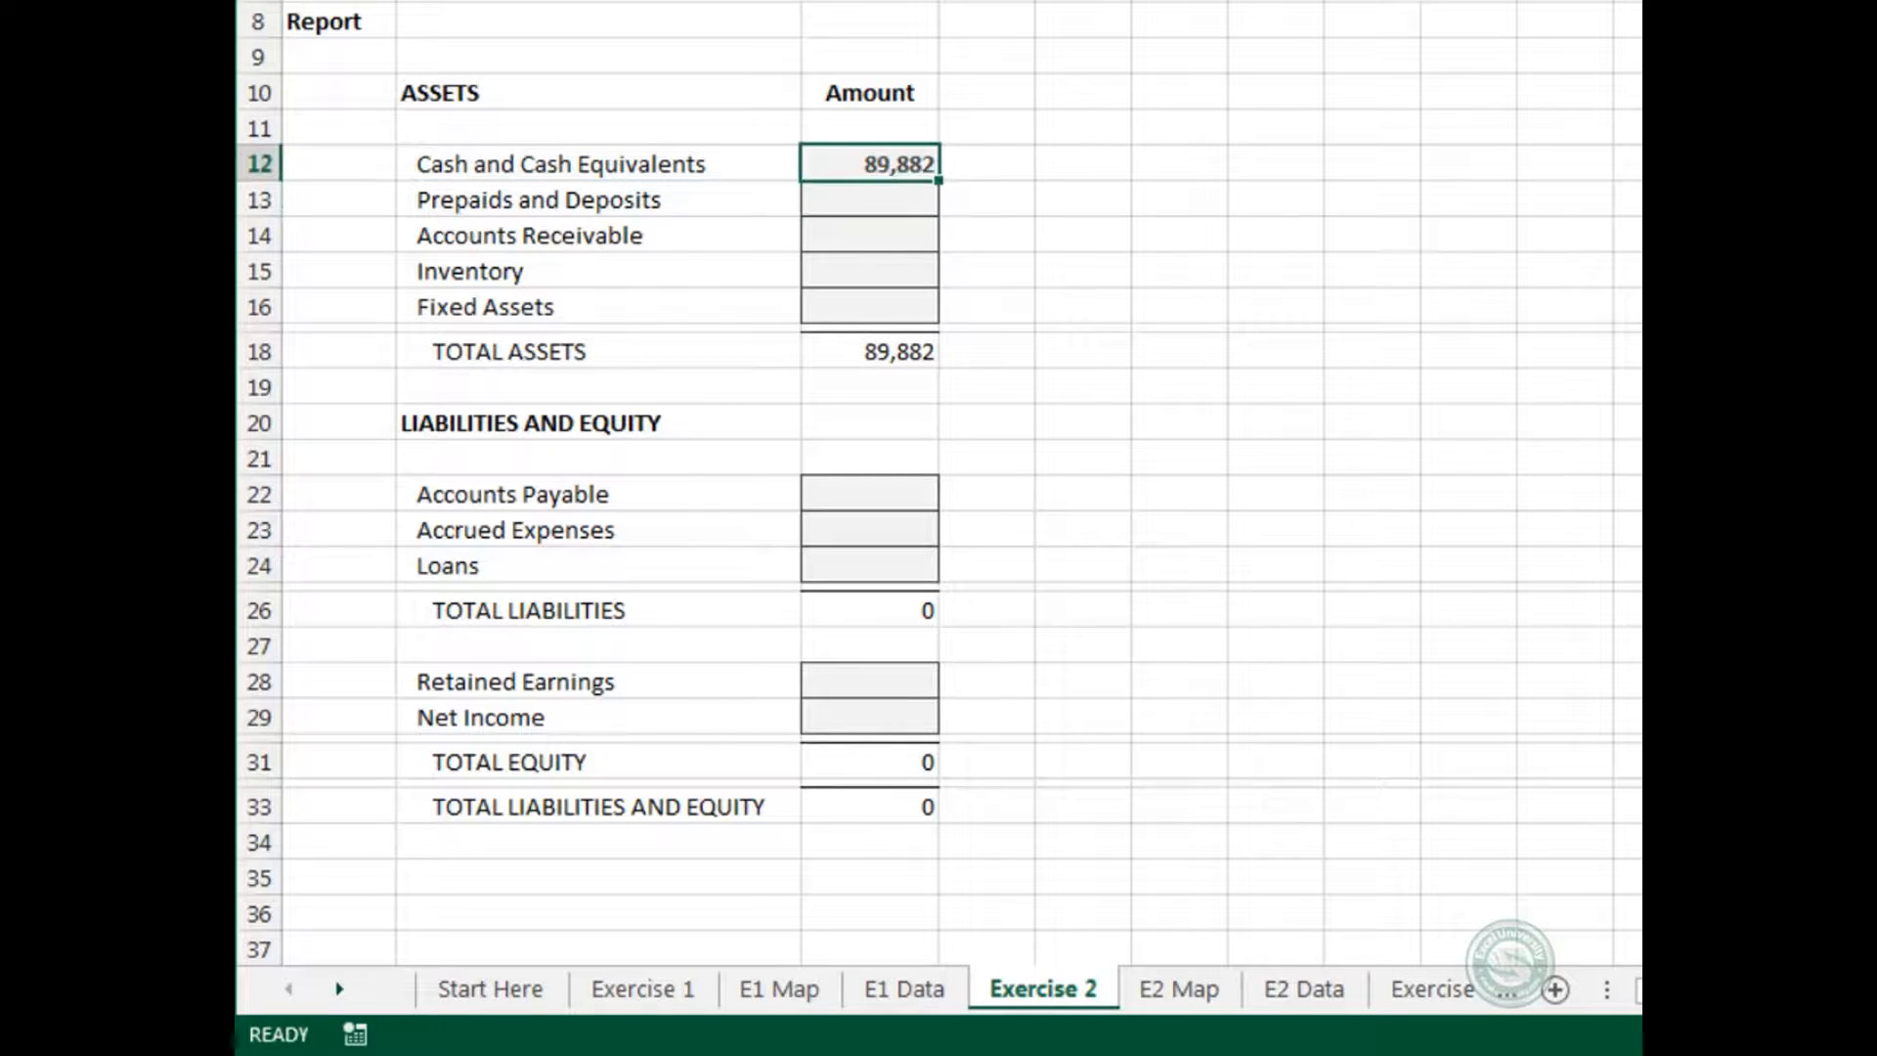
key("ctrl+c")
key("Down")
key("shift+Down")
key("shift+Down")
key("shift+Down")
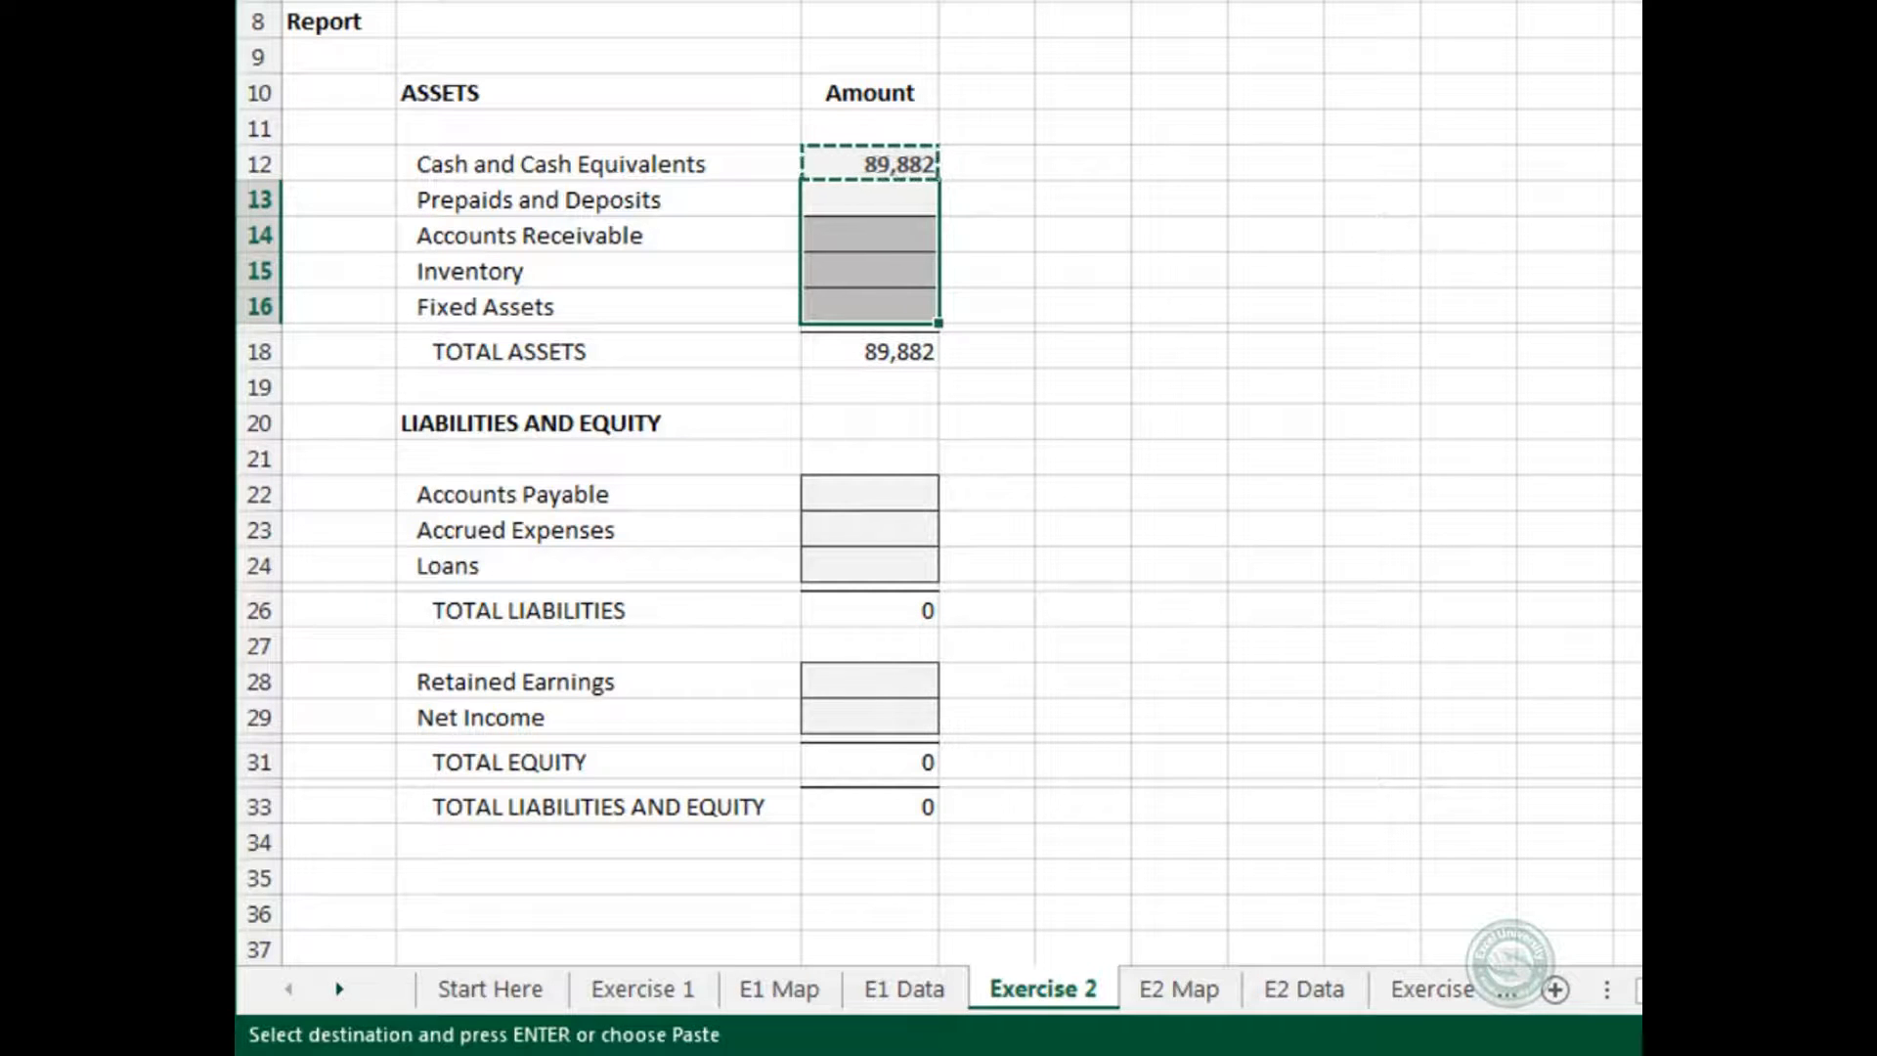
key("ctrl+v")
Paste the copied C12 formula into the liability lines C22:C24, from Accounts Payable to Loans.
key("Down")
key("Down")
key("Down")
key("Down")
key("Down")
key("Down")
key("Down")
key("Down")
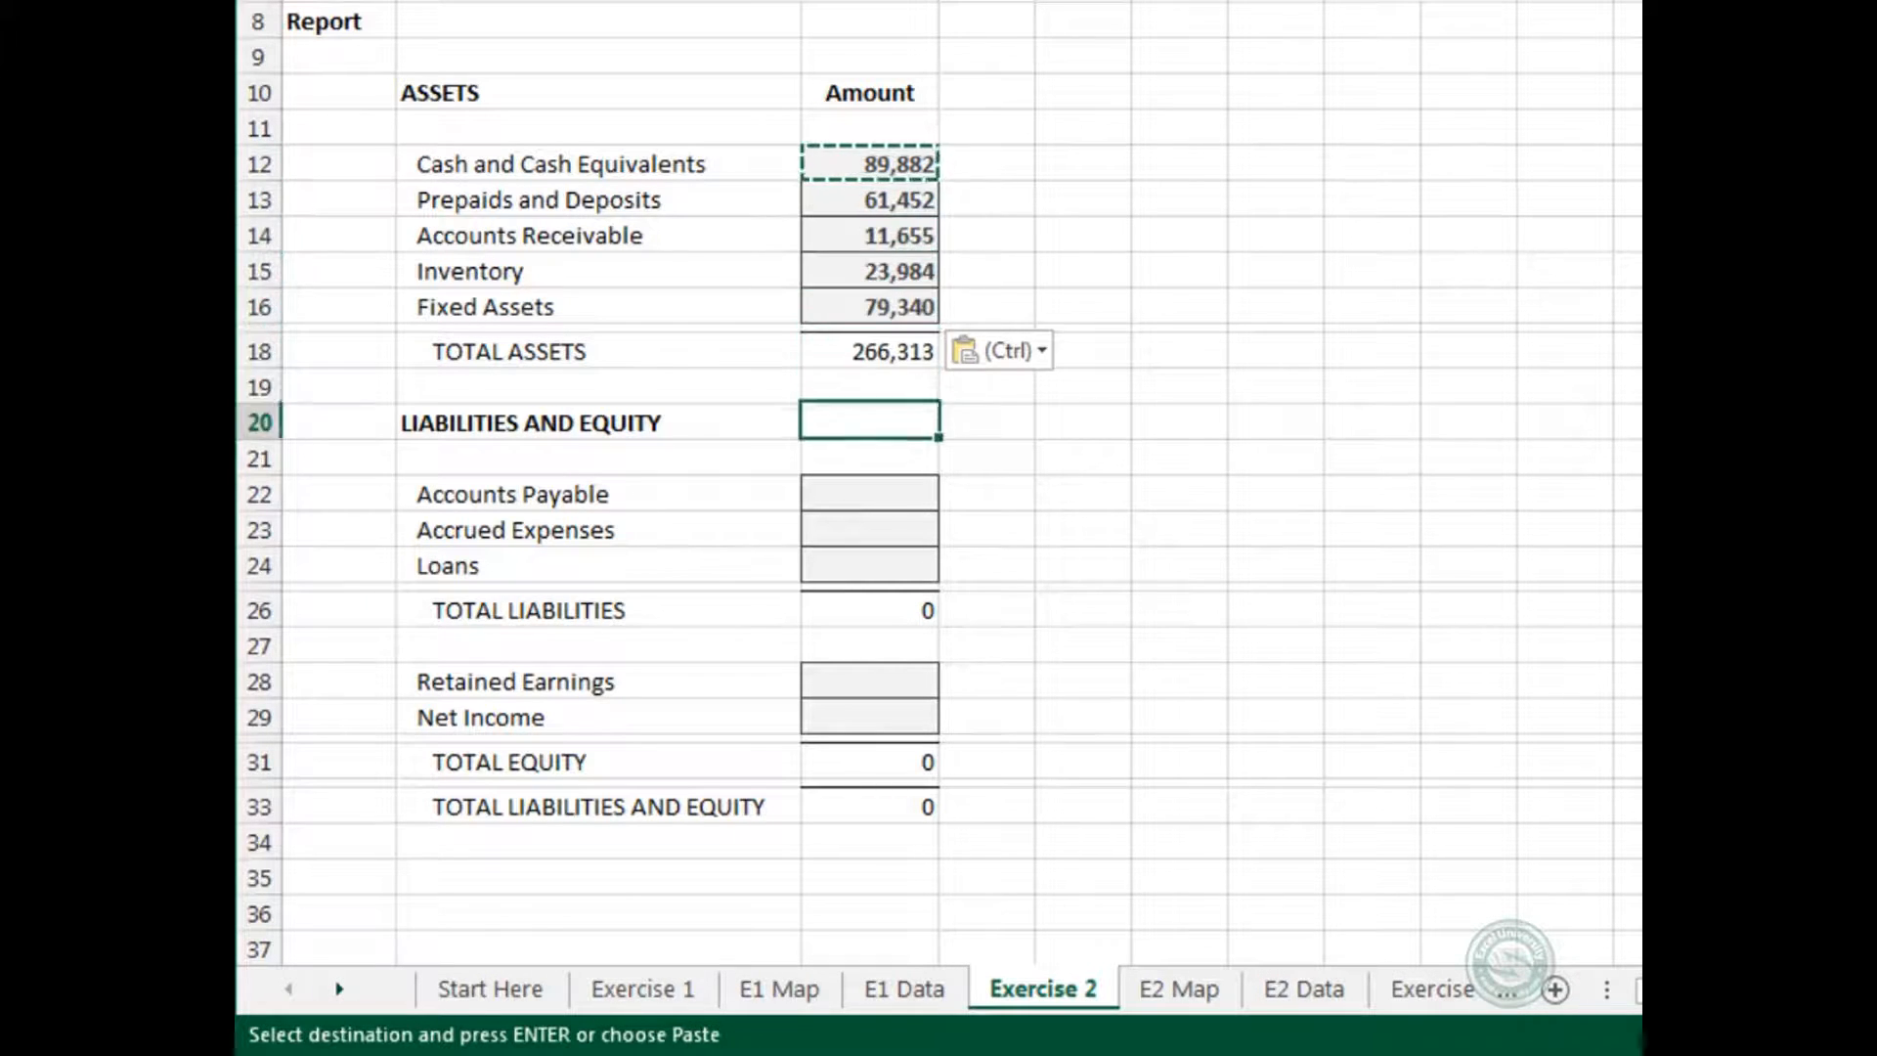
key("shift+Down")
key("shift+Down")
key("ctrl+v")
Paste the same copied formula into the Retained Earnings and Net Income cells C28:C29.
key("Down")
key("Down")
key("Down")
key("Down")
key("Down")
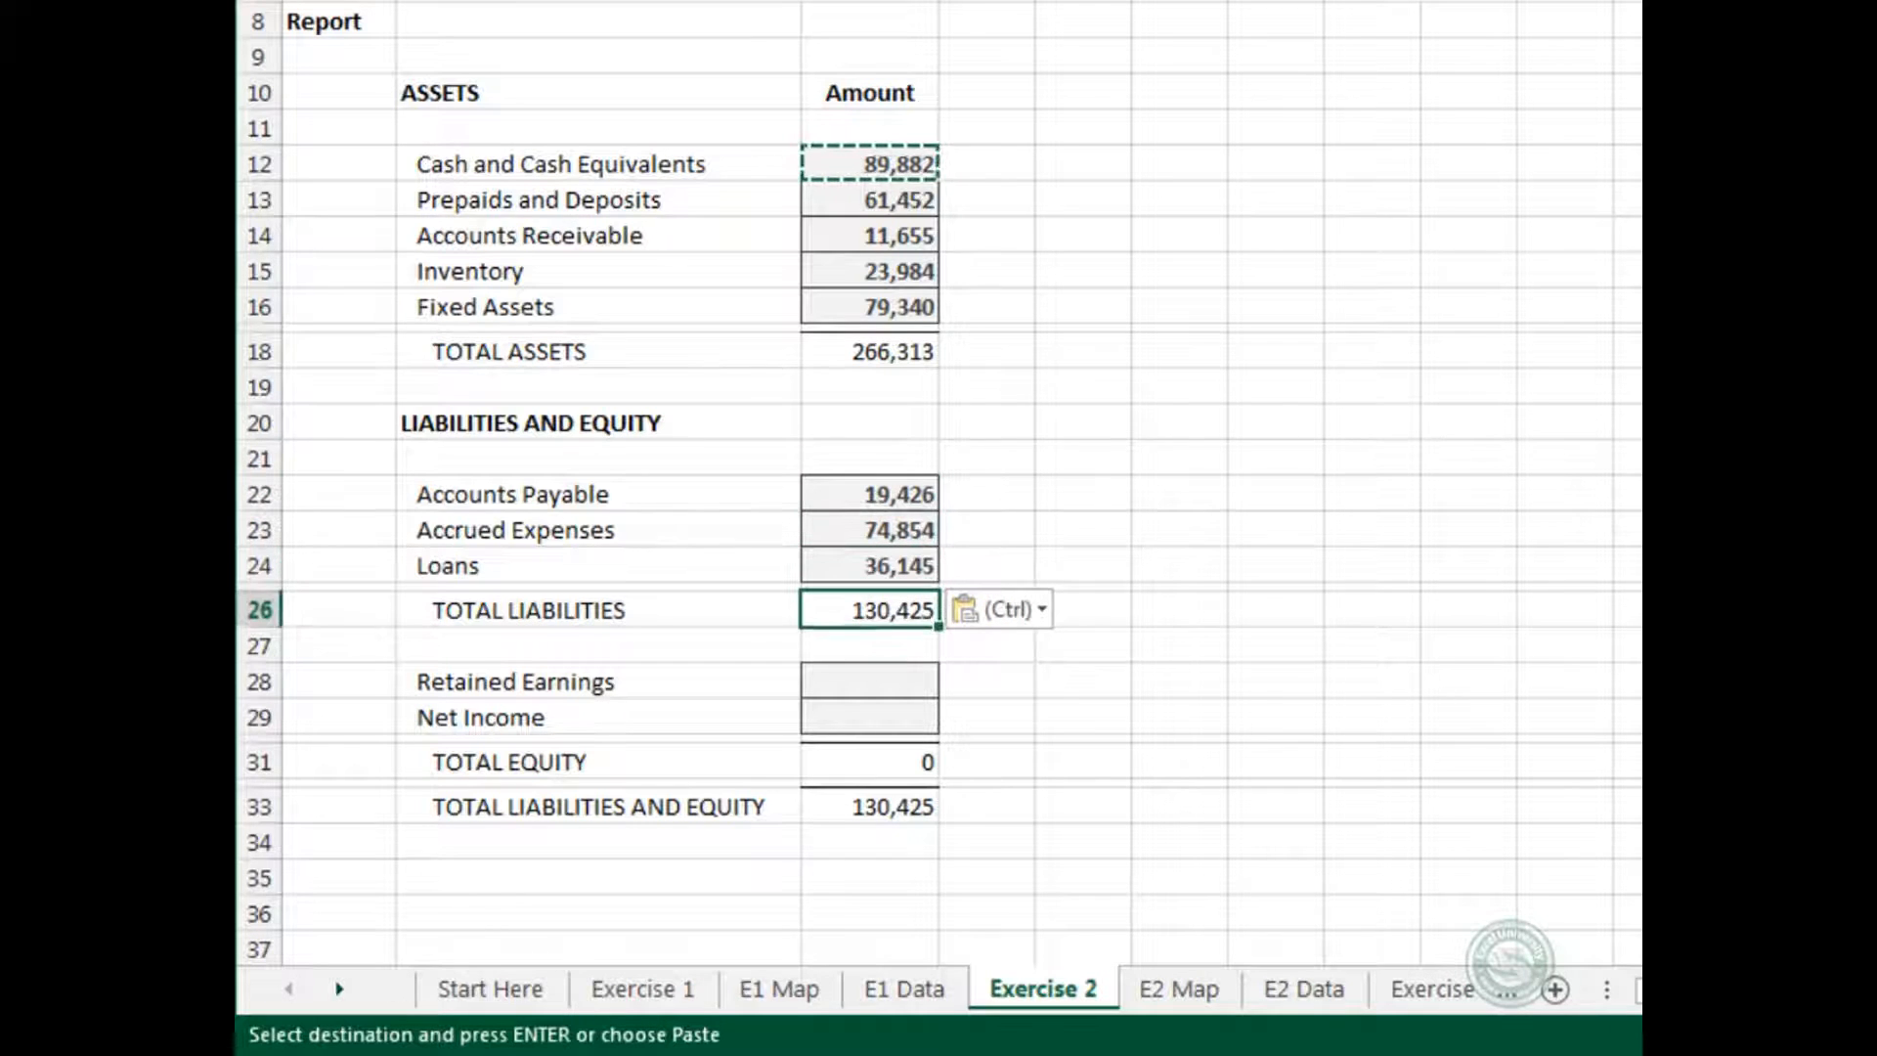
key("shift+Down")
key("ctrl+v")
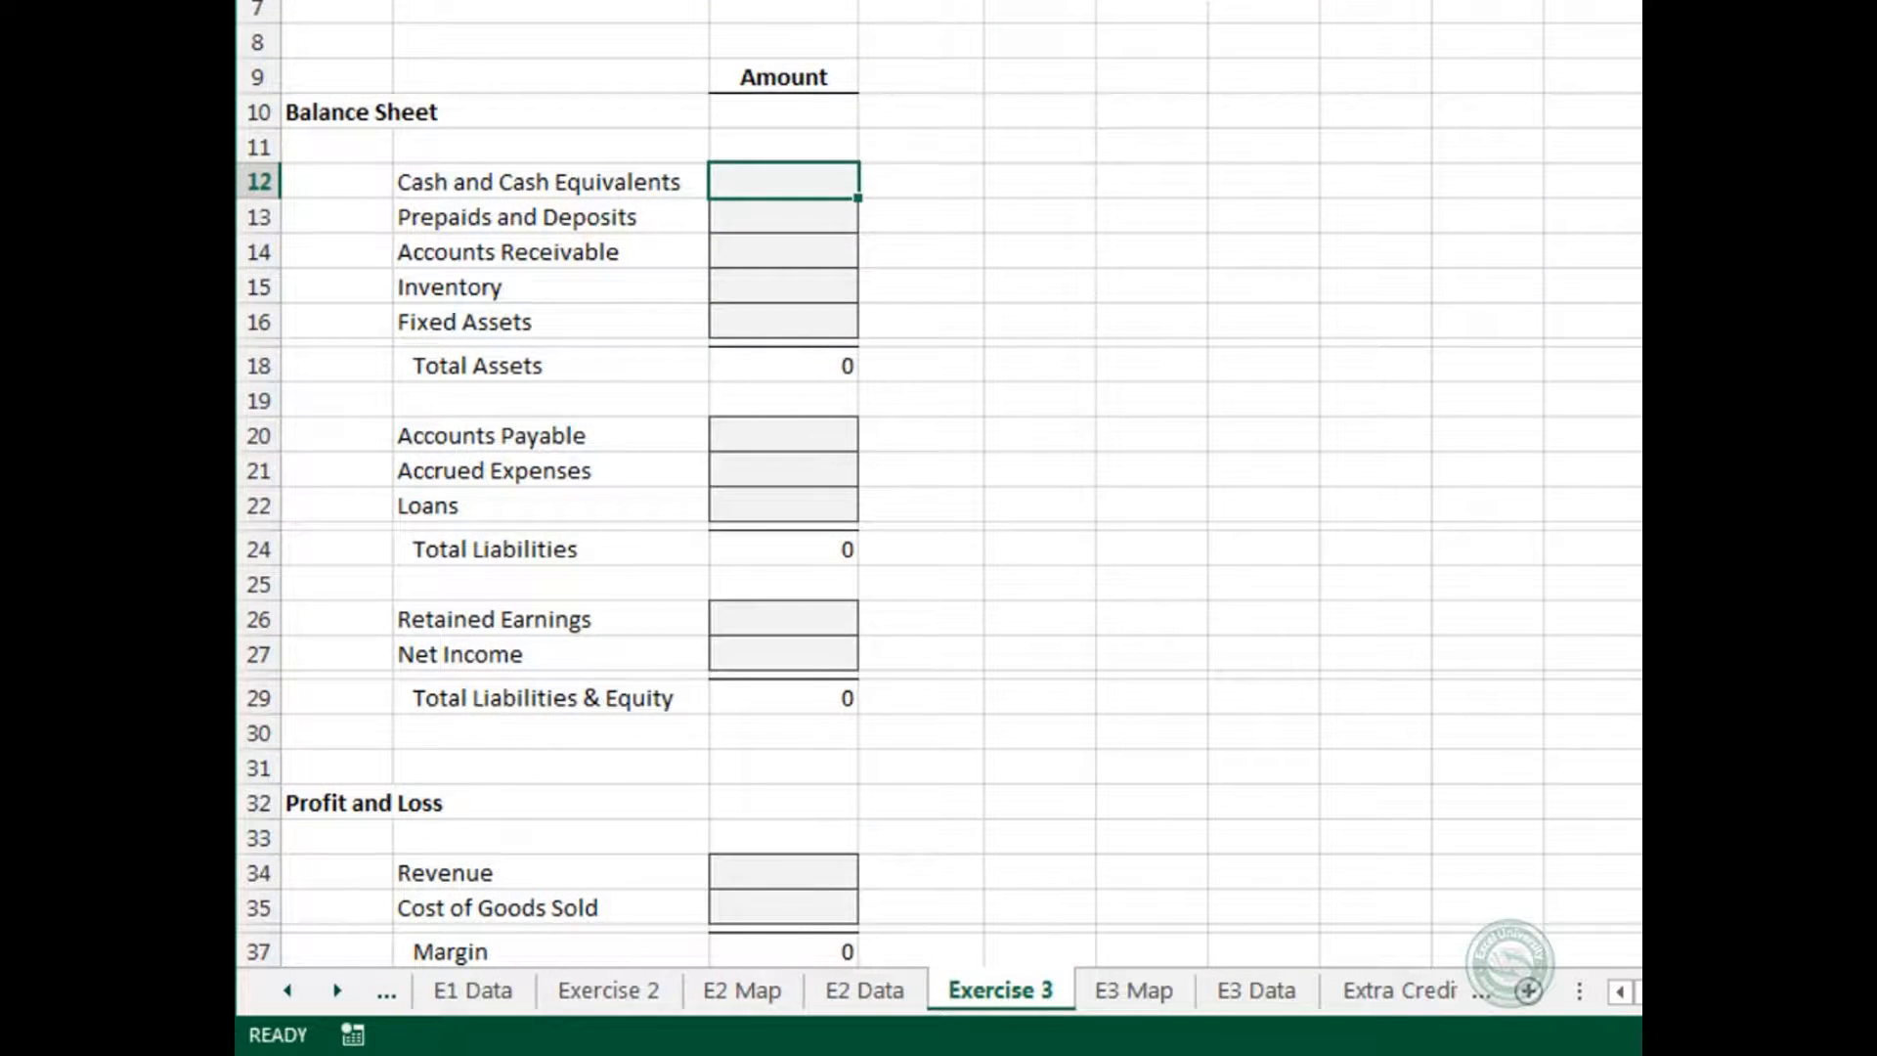
After viewing the E3 Data sheet, start a SUMIFS formula in E3 Map cell H11 with tbl_e3_data[Amount] as the sum range.
key("ctrl+Page_Down")
key("ctrl+Page_Down")
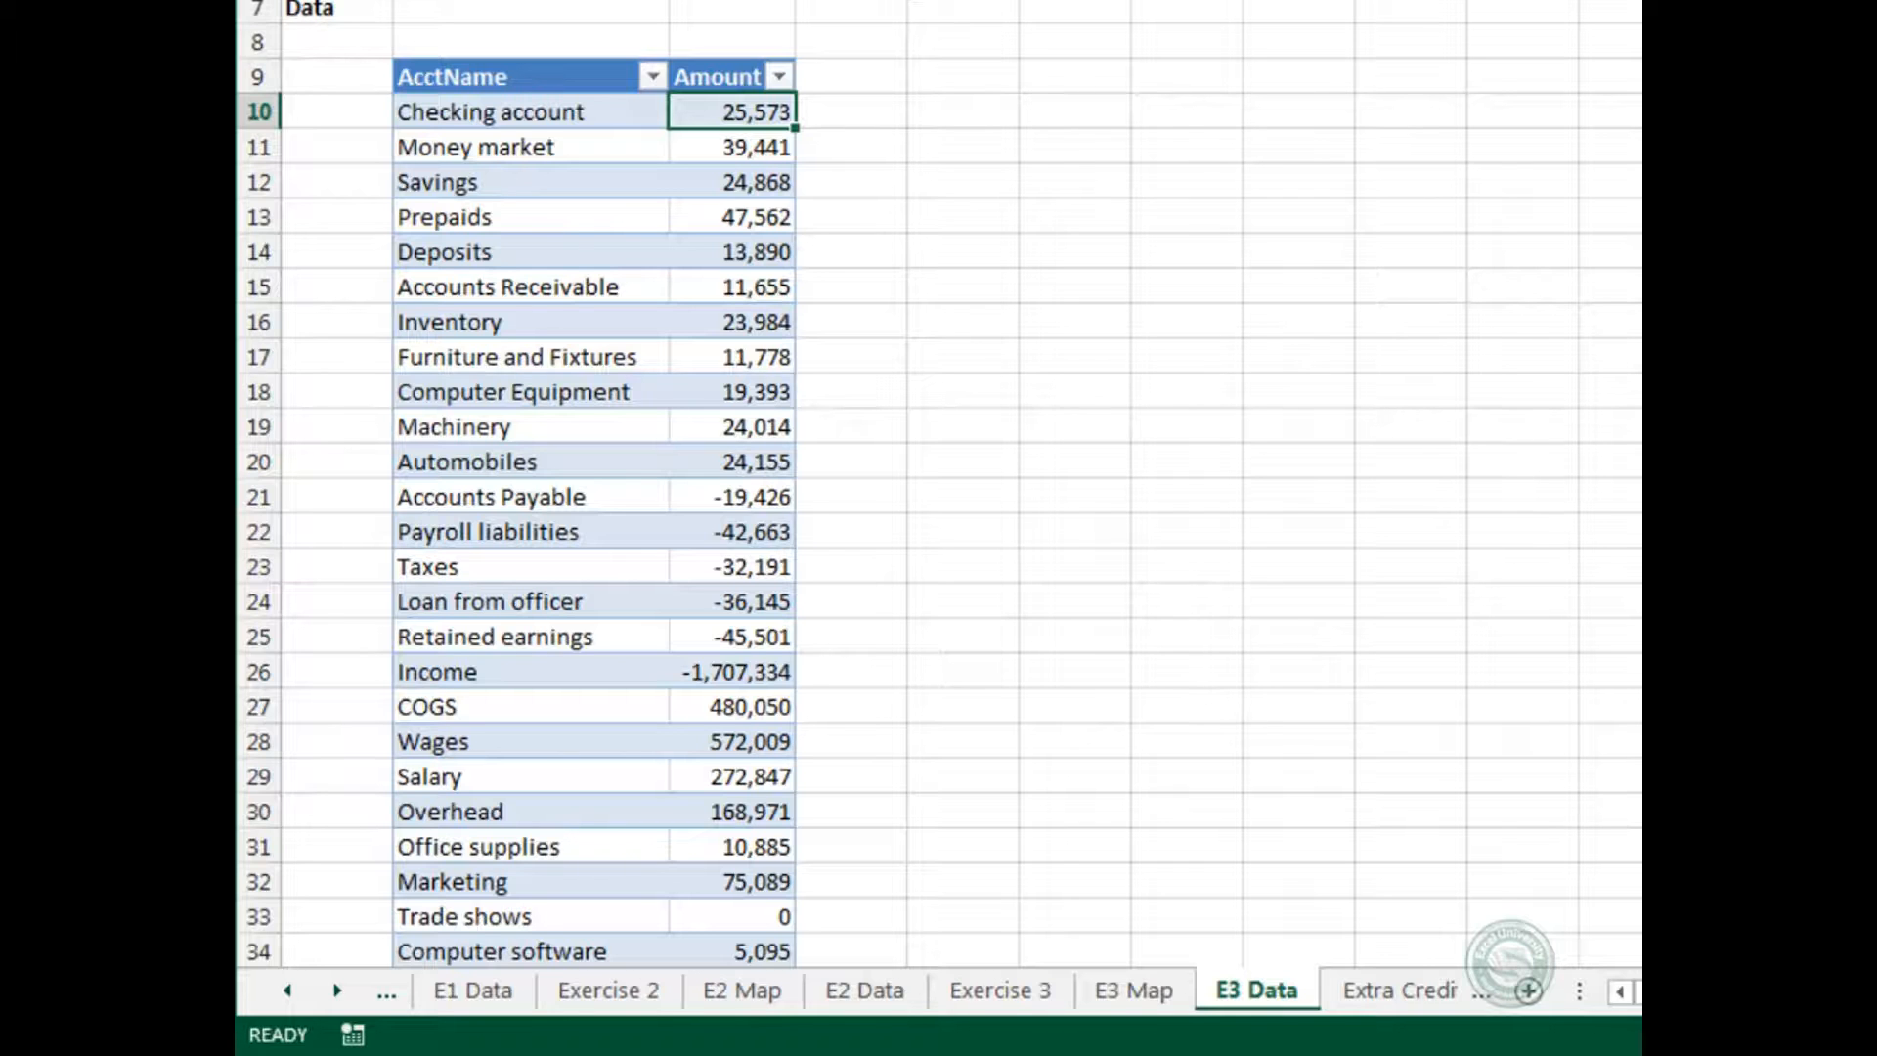
key("ctrl+Page_Up")
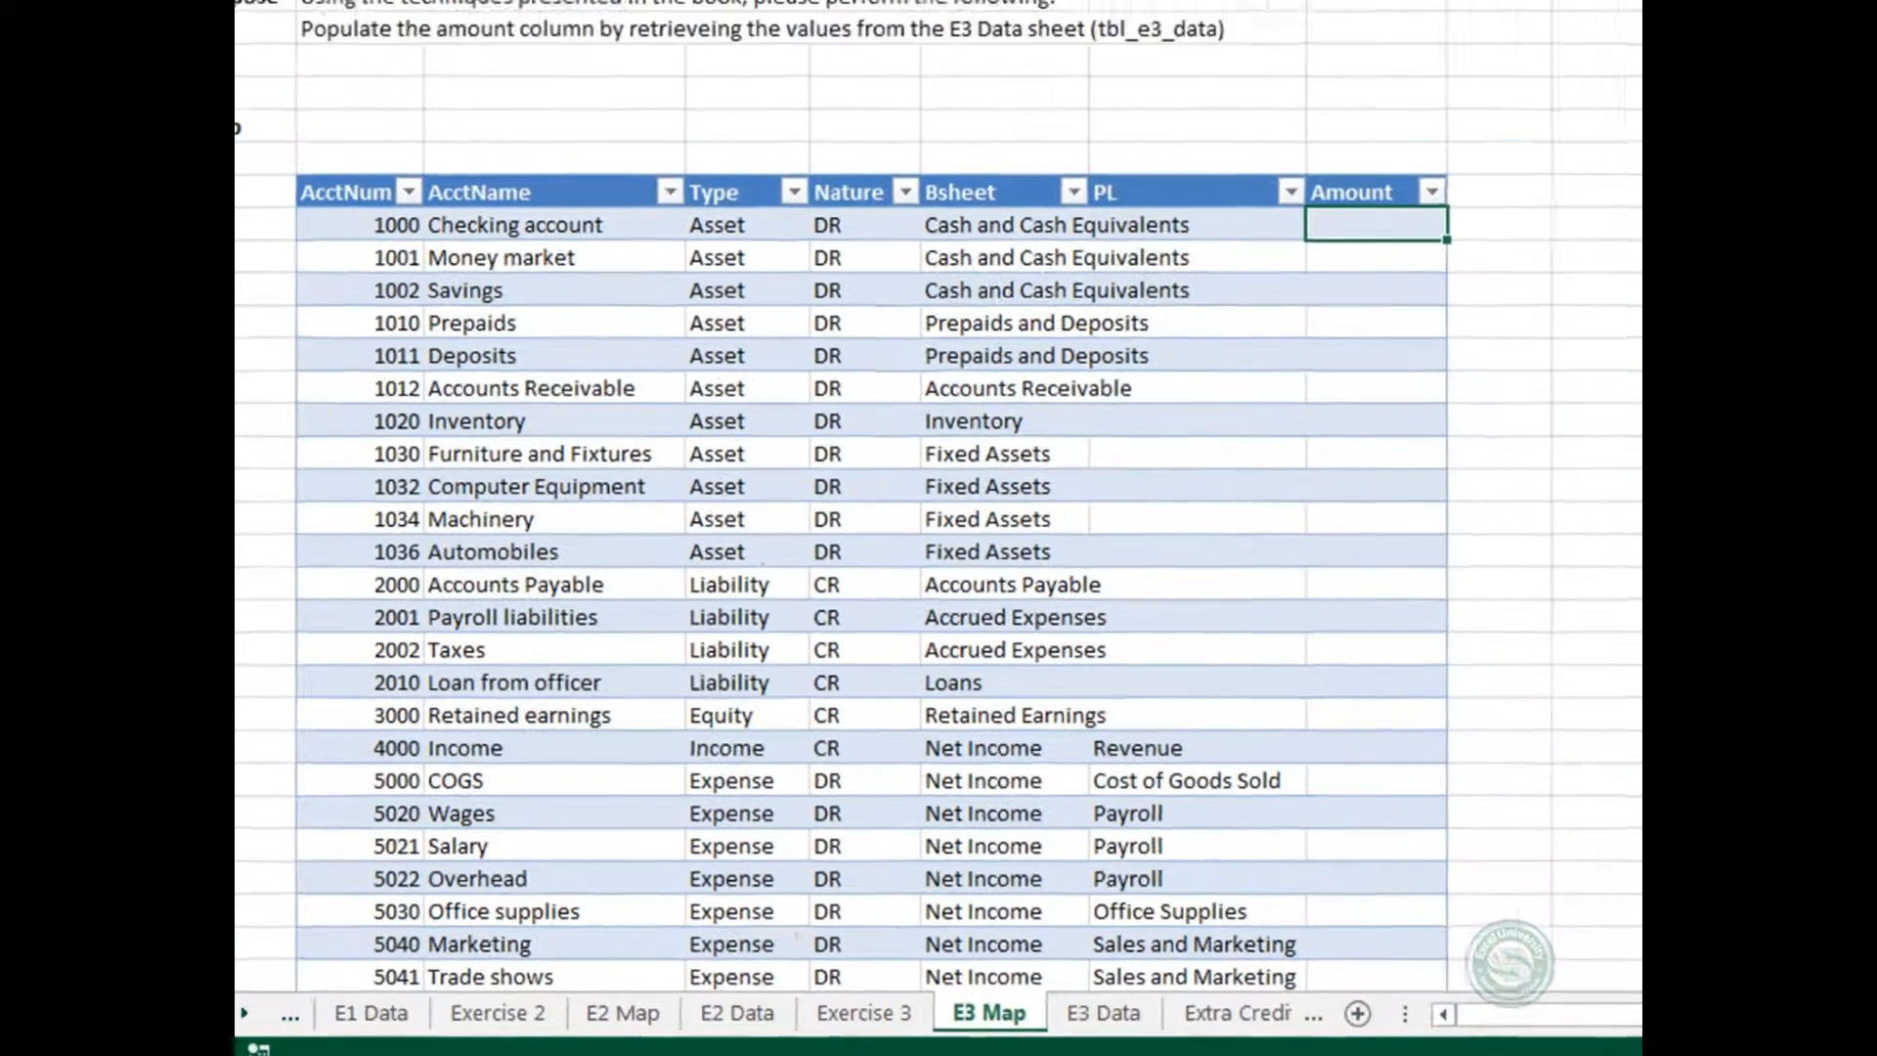
type("=sumifs")
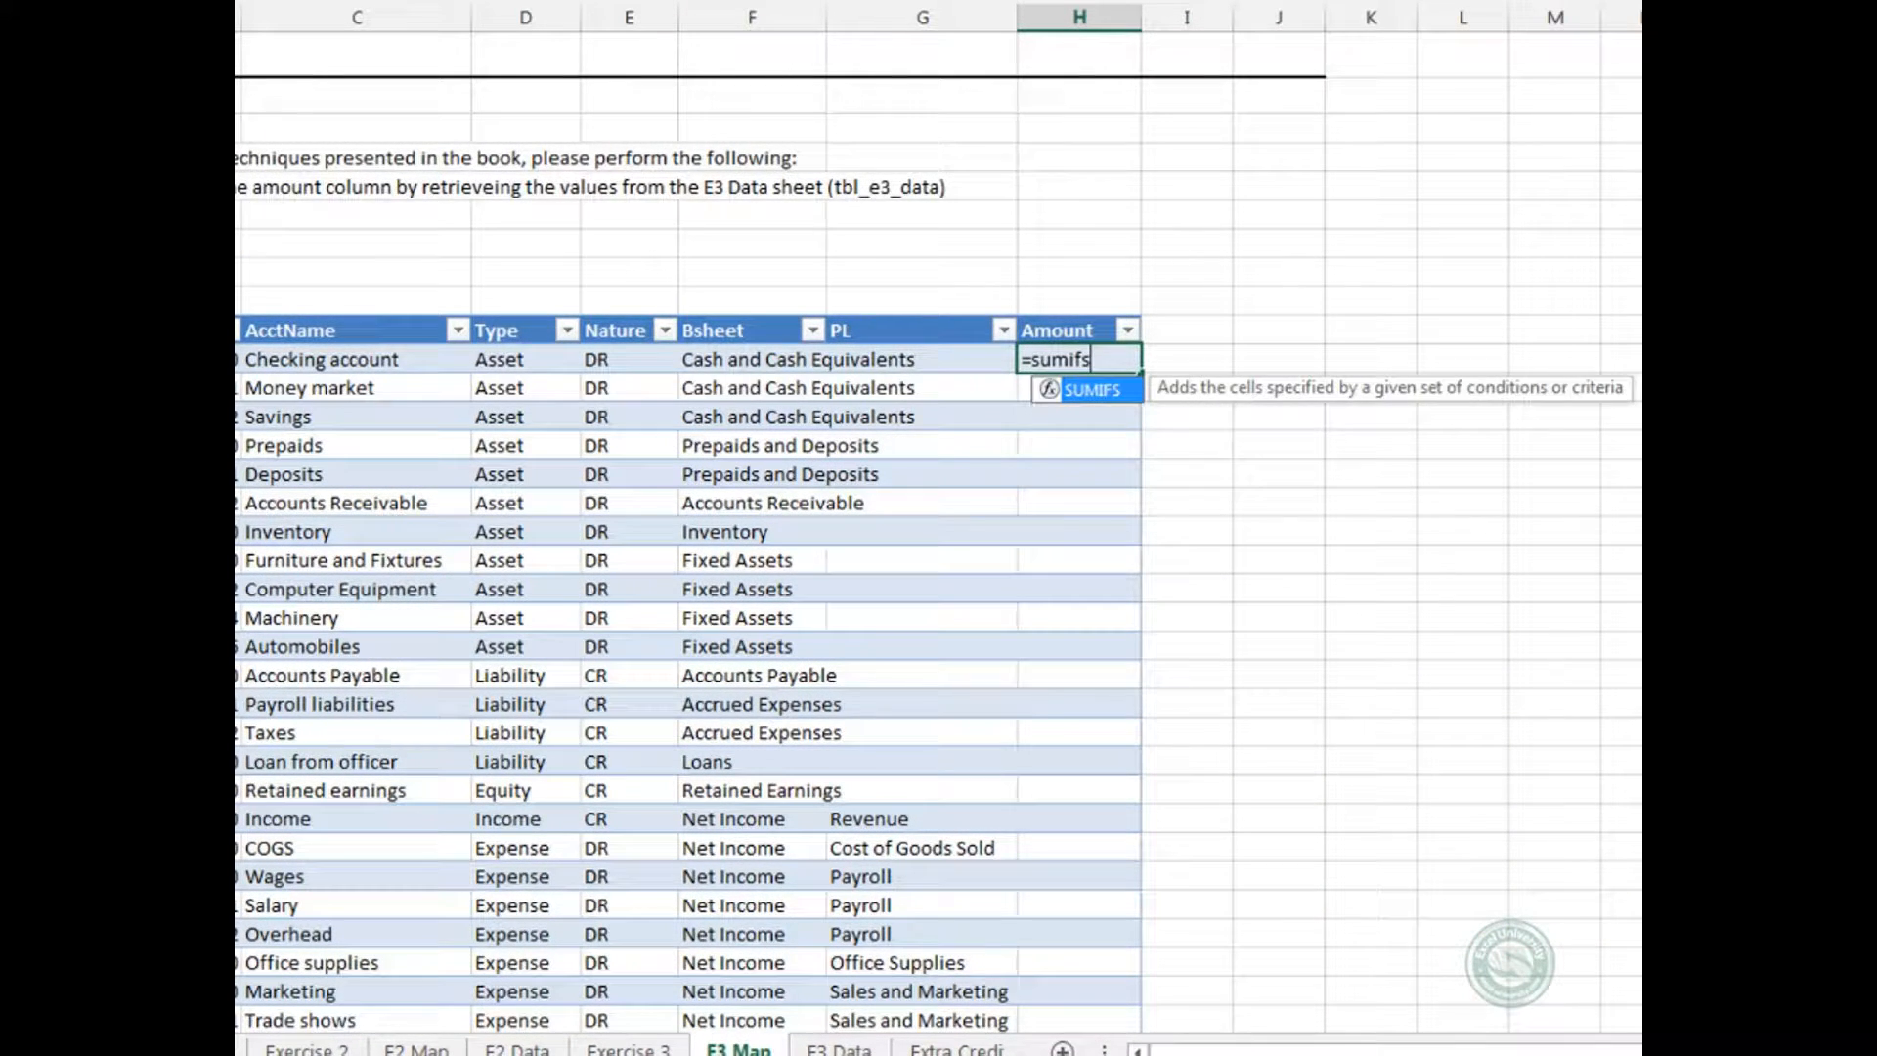
key("Tab")
type("tbl")
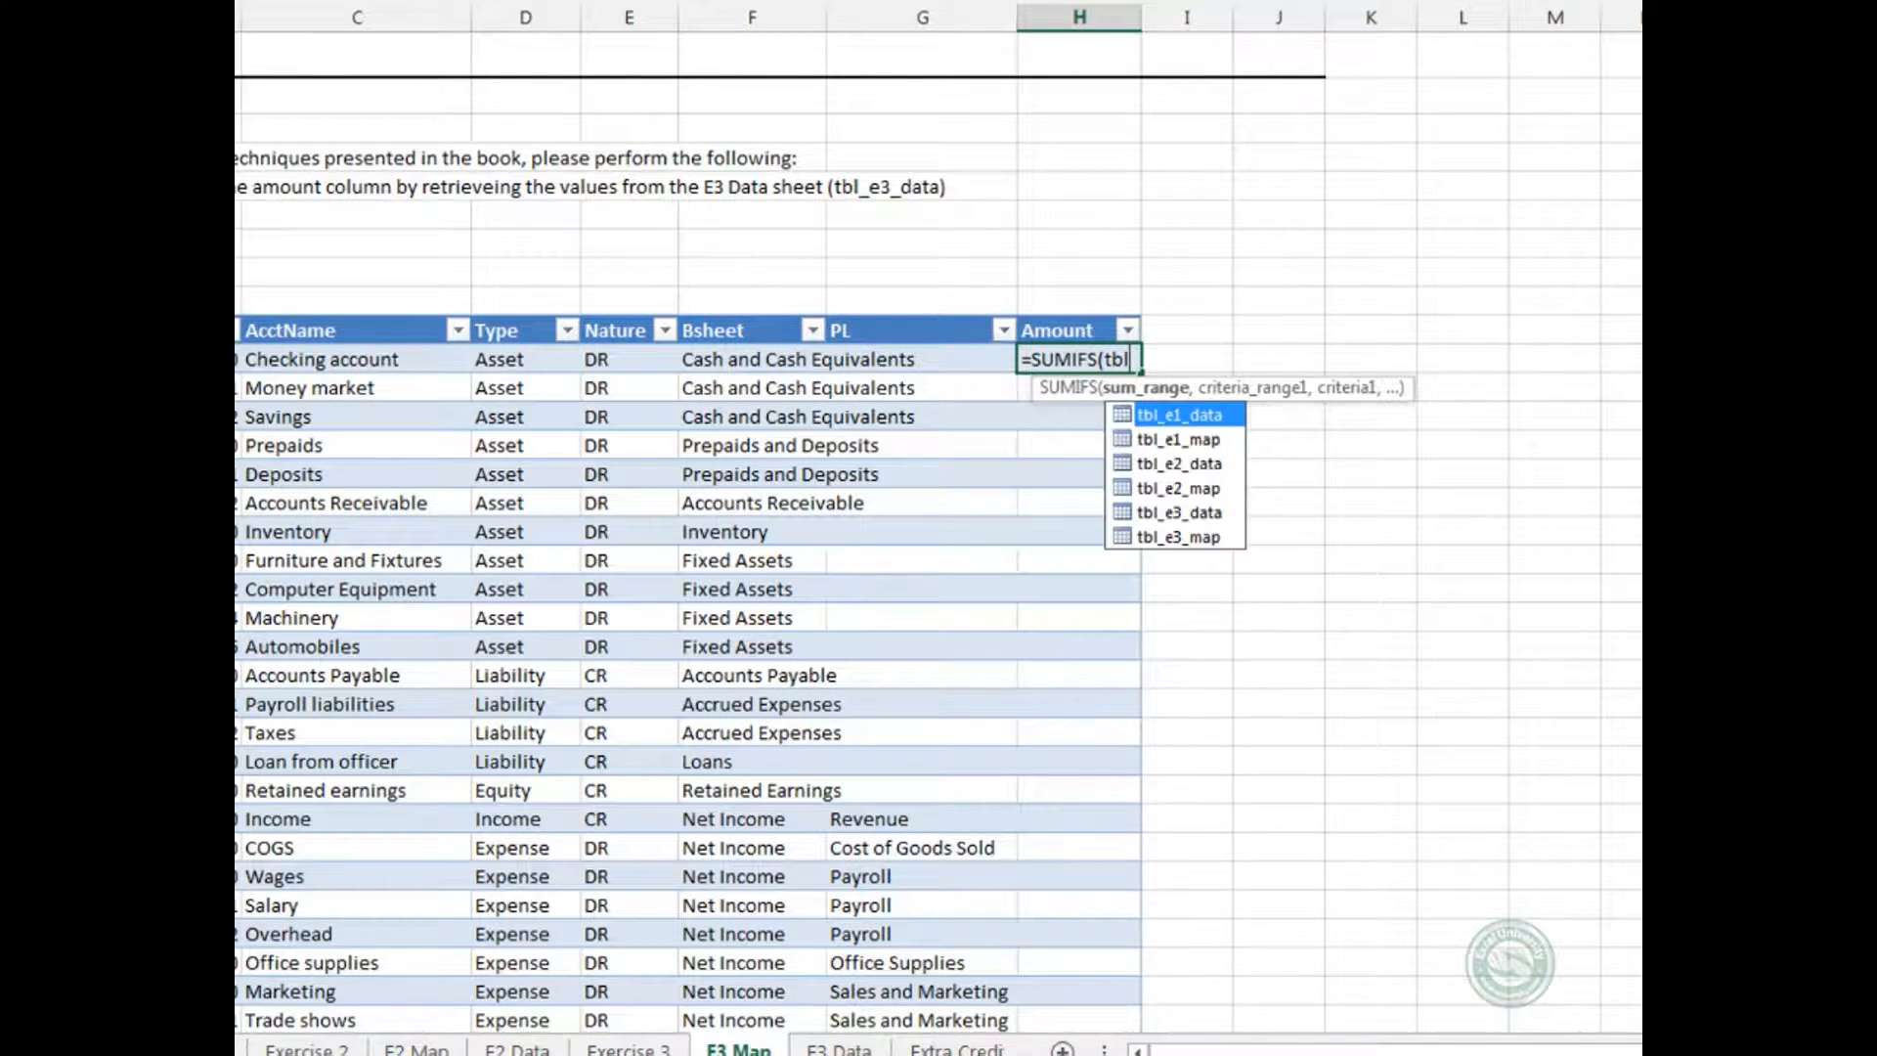
key("Down")
key("Down")
key("Down")
key("Down")
key("Tab")
type("[")
key("Down")
key("Tab")
type("],tbl")
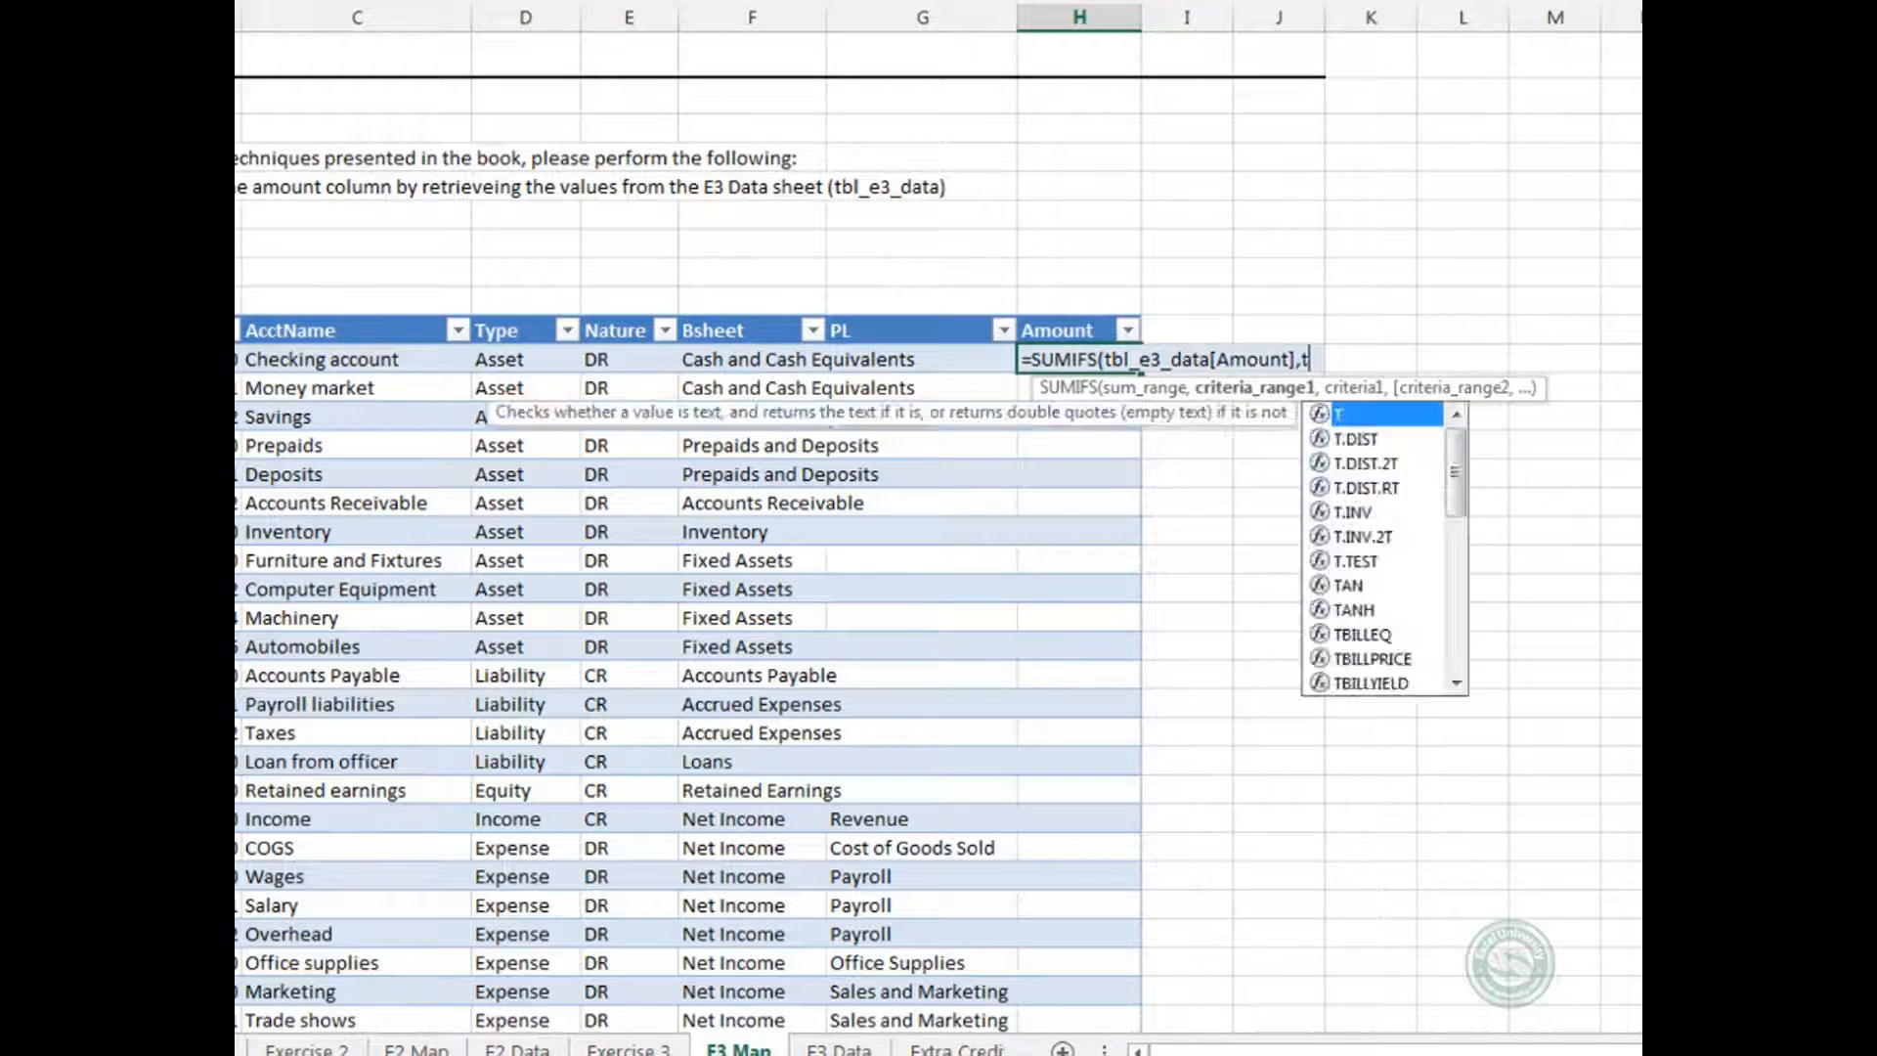
key("Down")
key("Down")
key("Down")
key("Down")
key("Tab")
type("[")
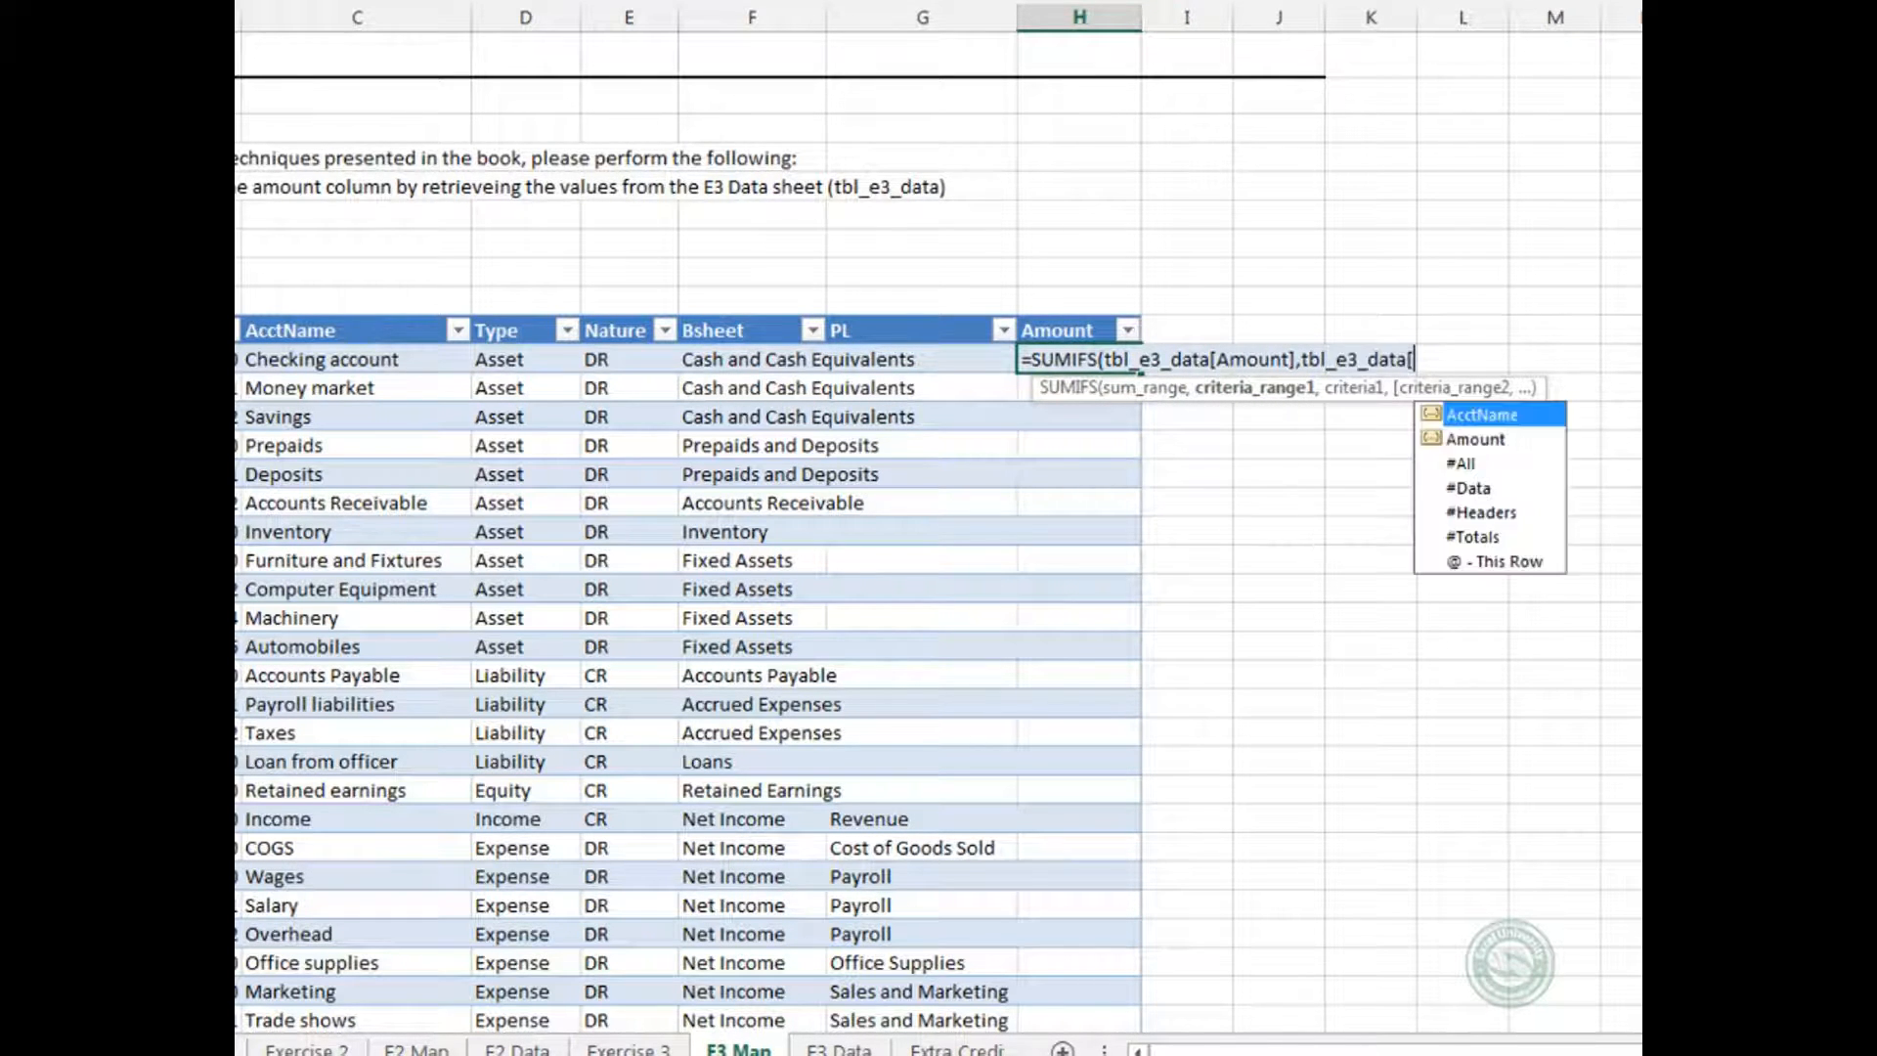
key("Tab")
type("],")
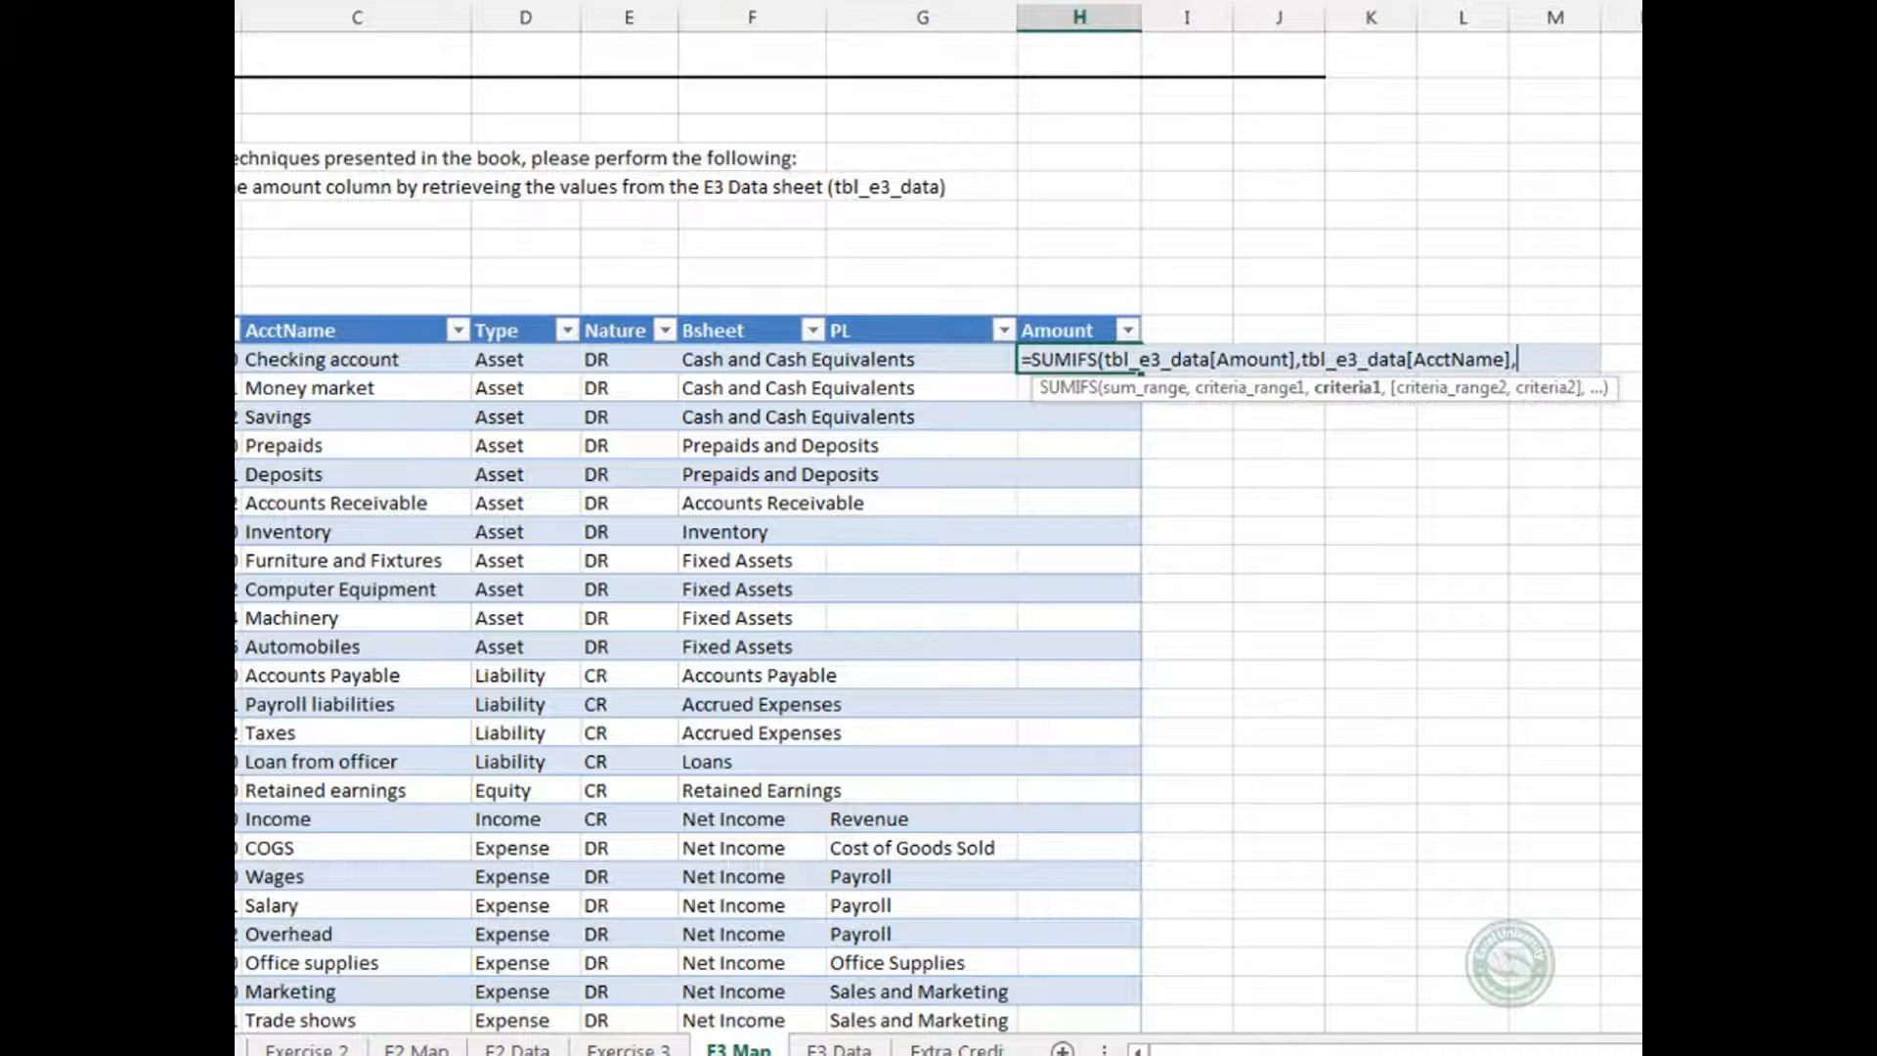
left_click(333, 359)
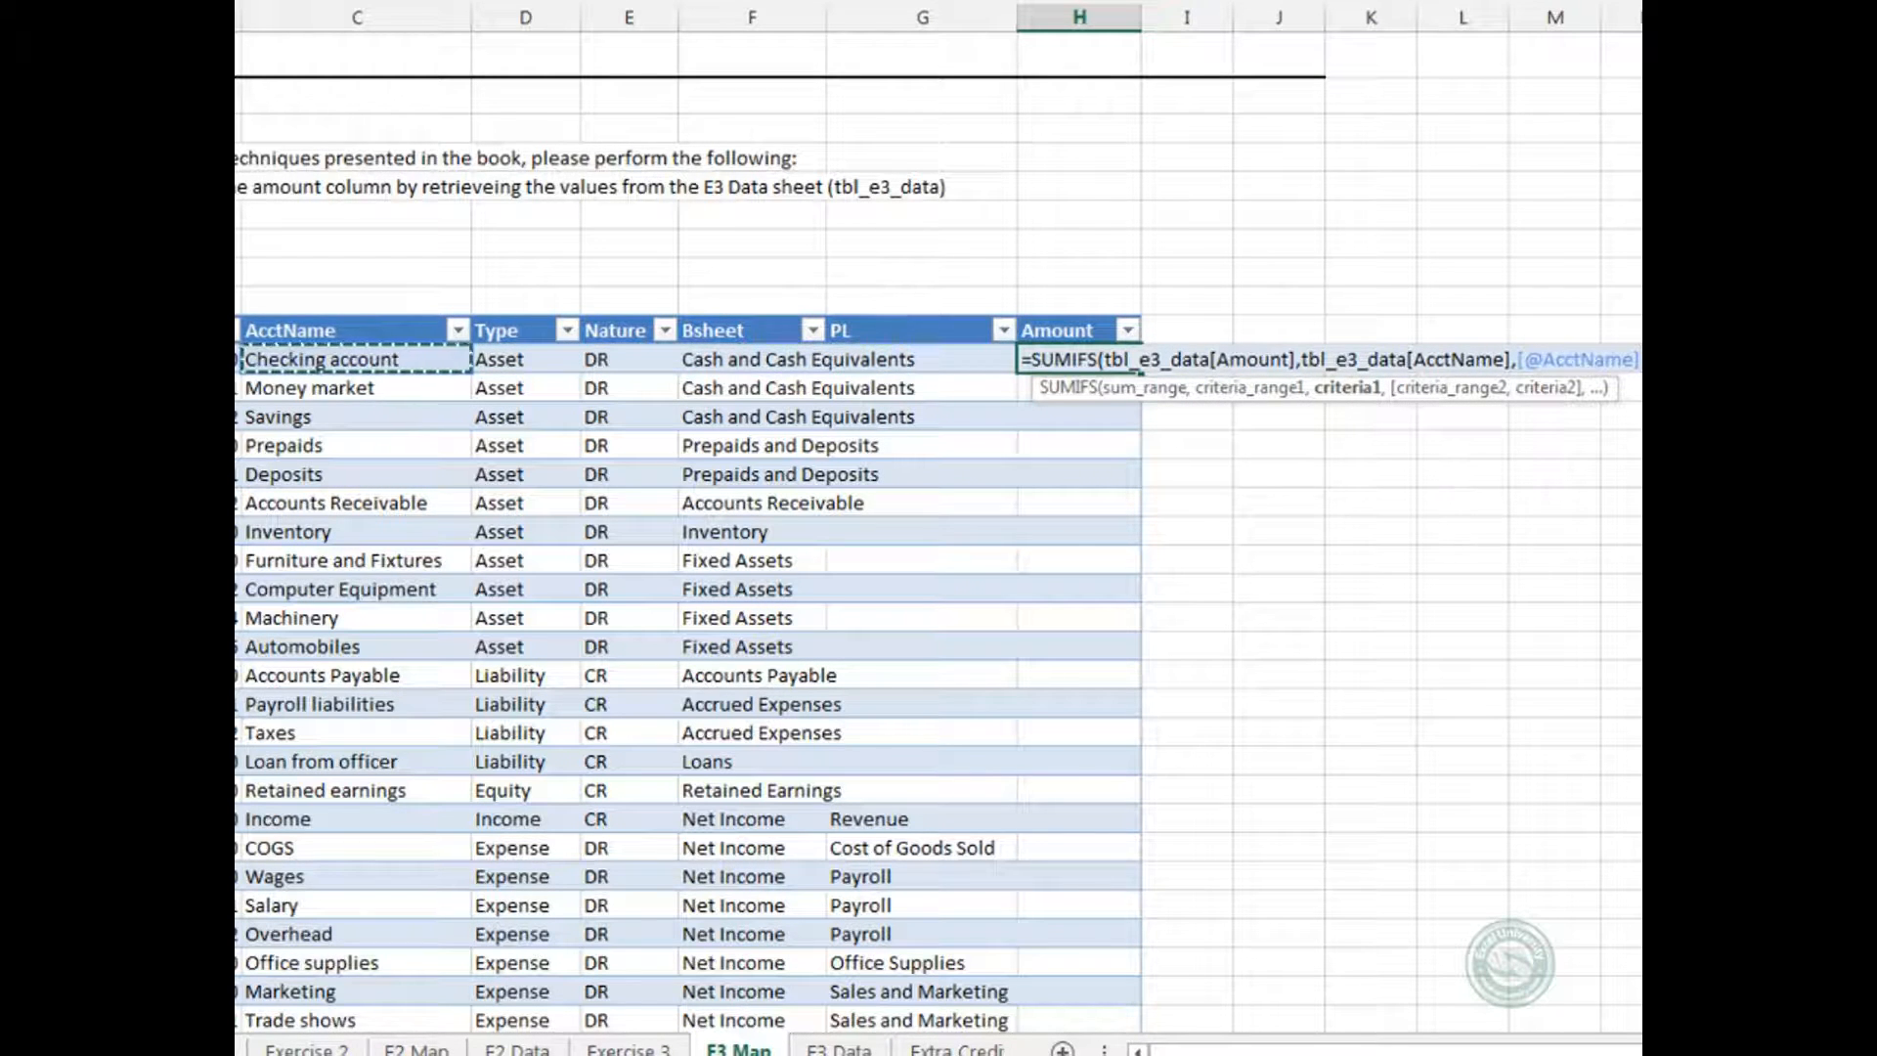
key("Return")
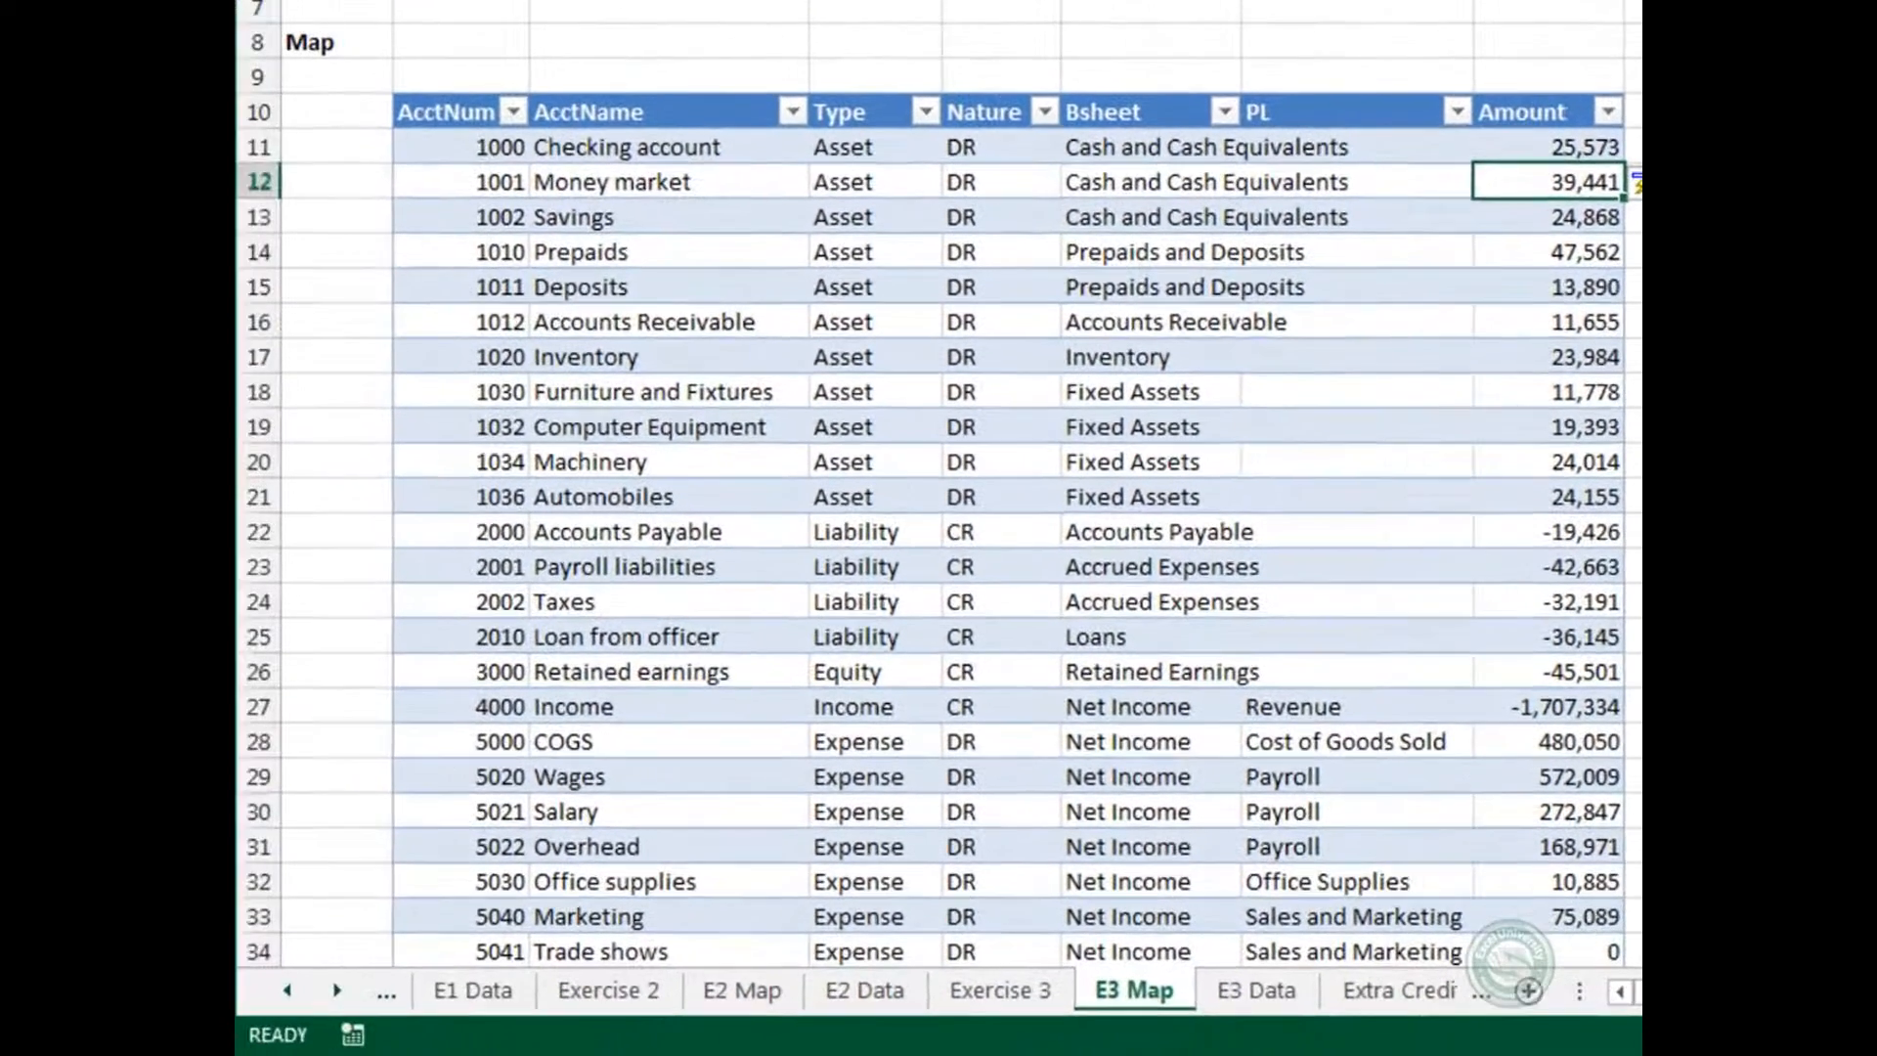
On the Exercise 3 sheet, start a SUMIFS formula in Cash and Cash Equivalents cell C12 with tbl_e3_map[Amount] as the sum range.
key("ctrl+Page_Up")
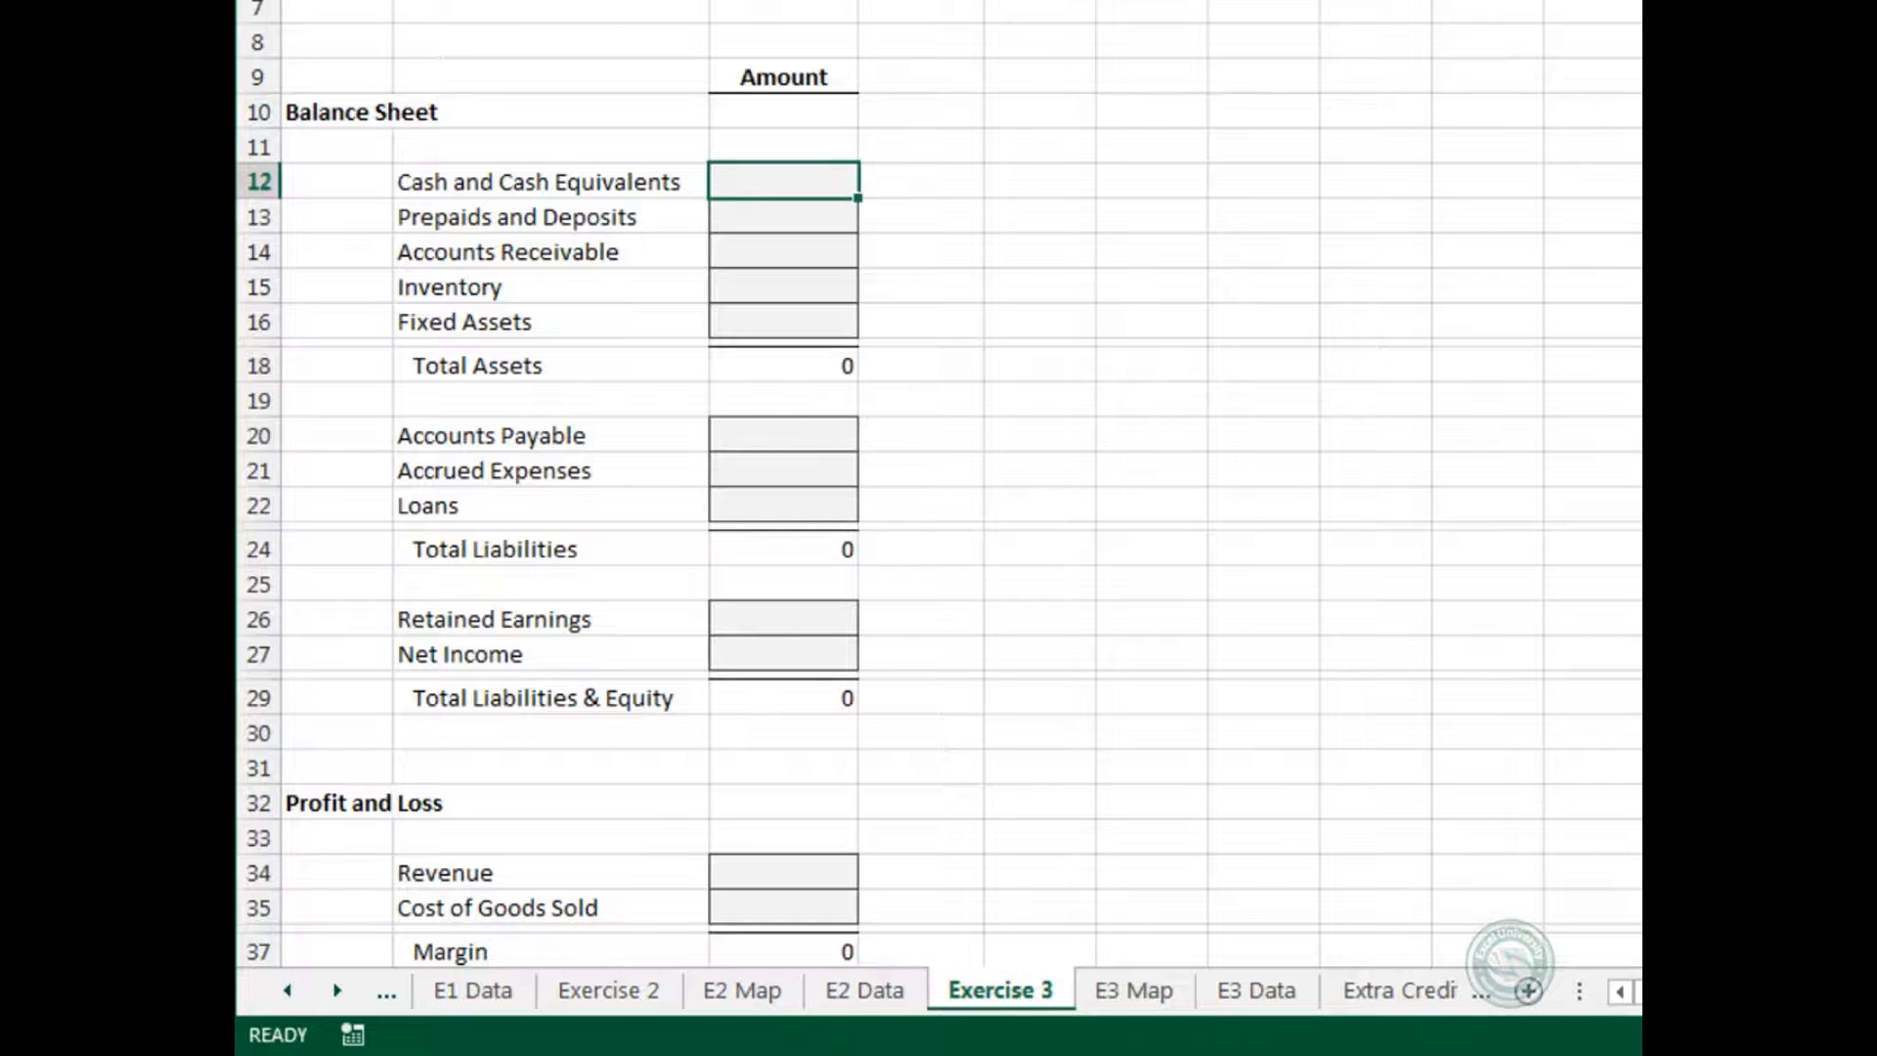
type("=sumif")
key("Down")
key("Tab")
type("tbl")
key("Down")
key("Down")
key("Down")
key("Down")
key("Down")
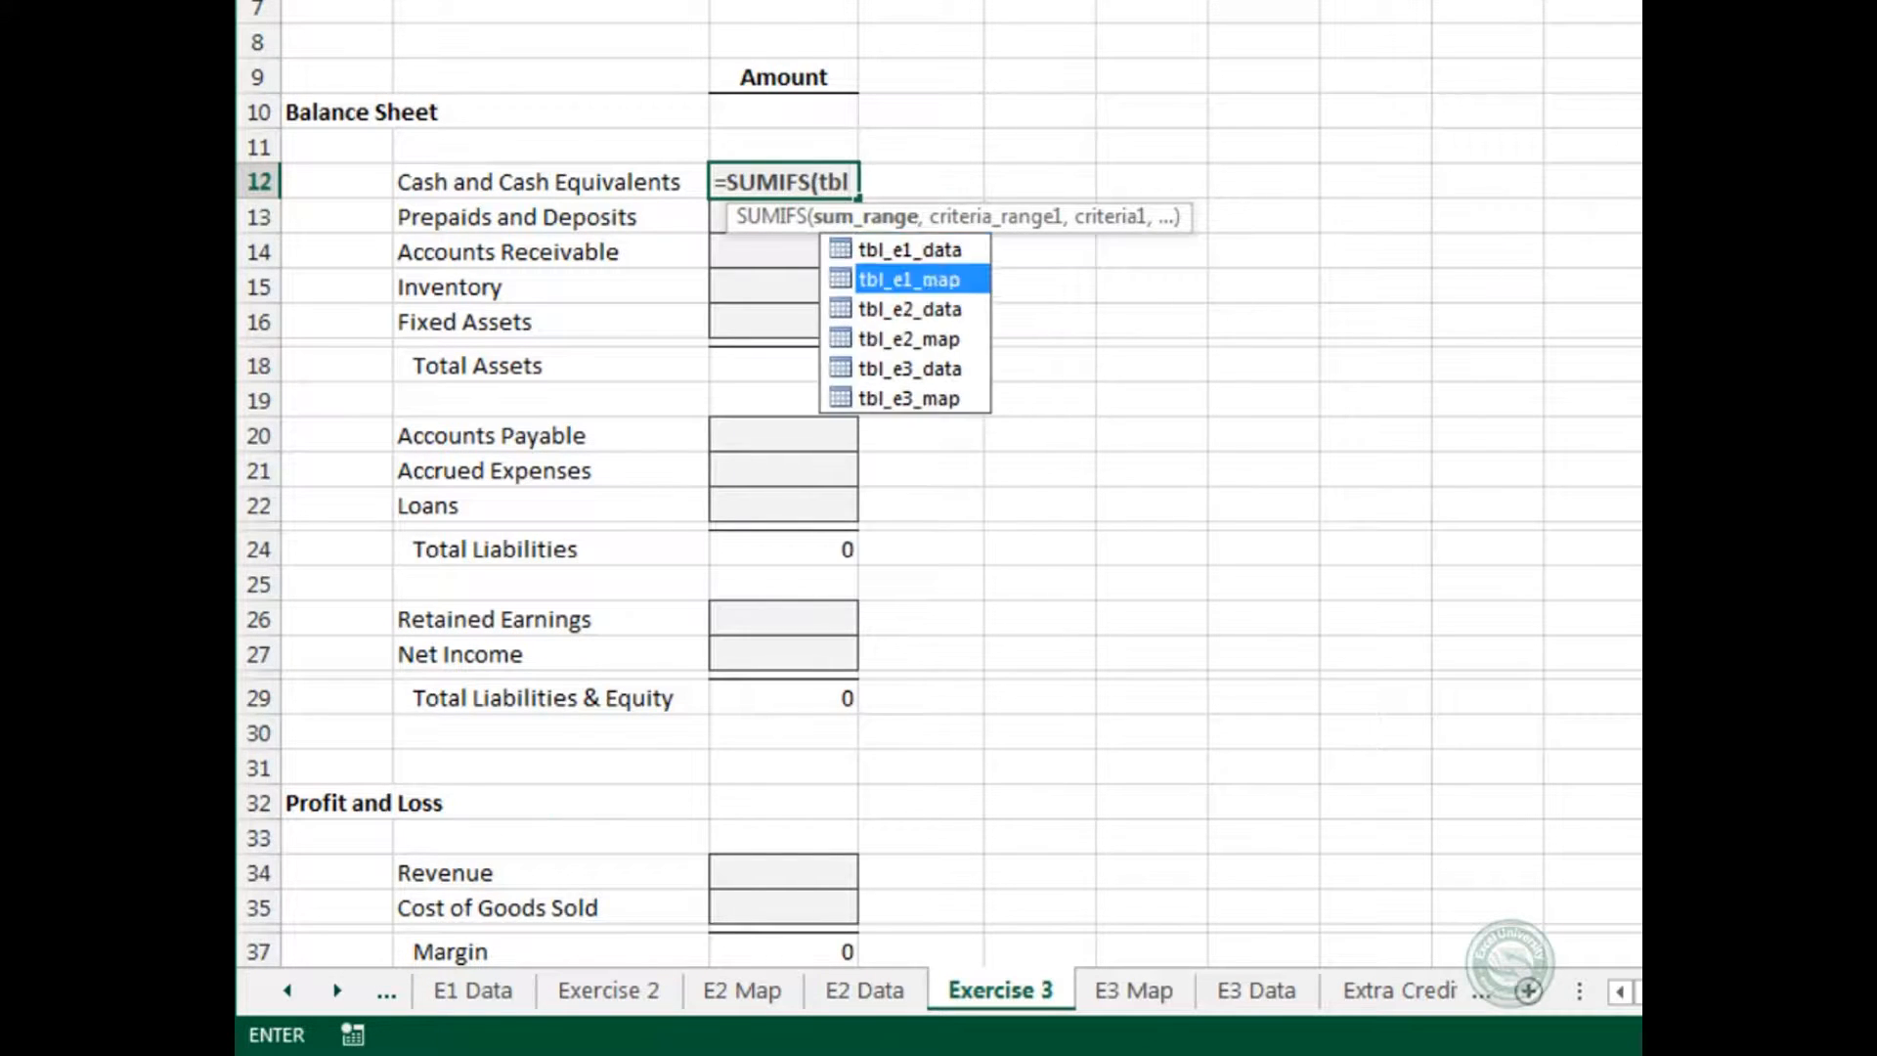
key("Tab")
type("[")
key("Down")
key("Down")
key("Down")
key("Down")
key("Down")
key("Down")
key("Tab")
type("]")
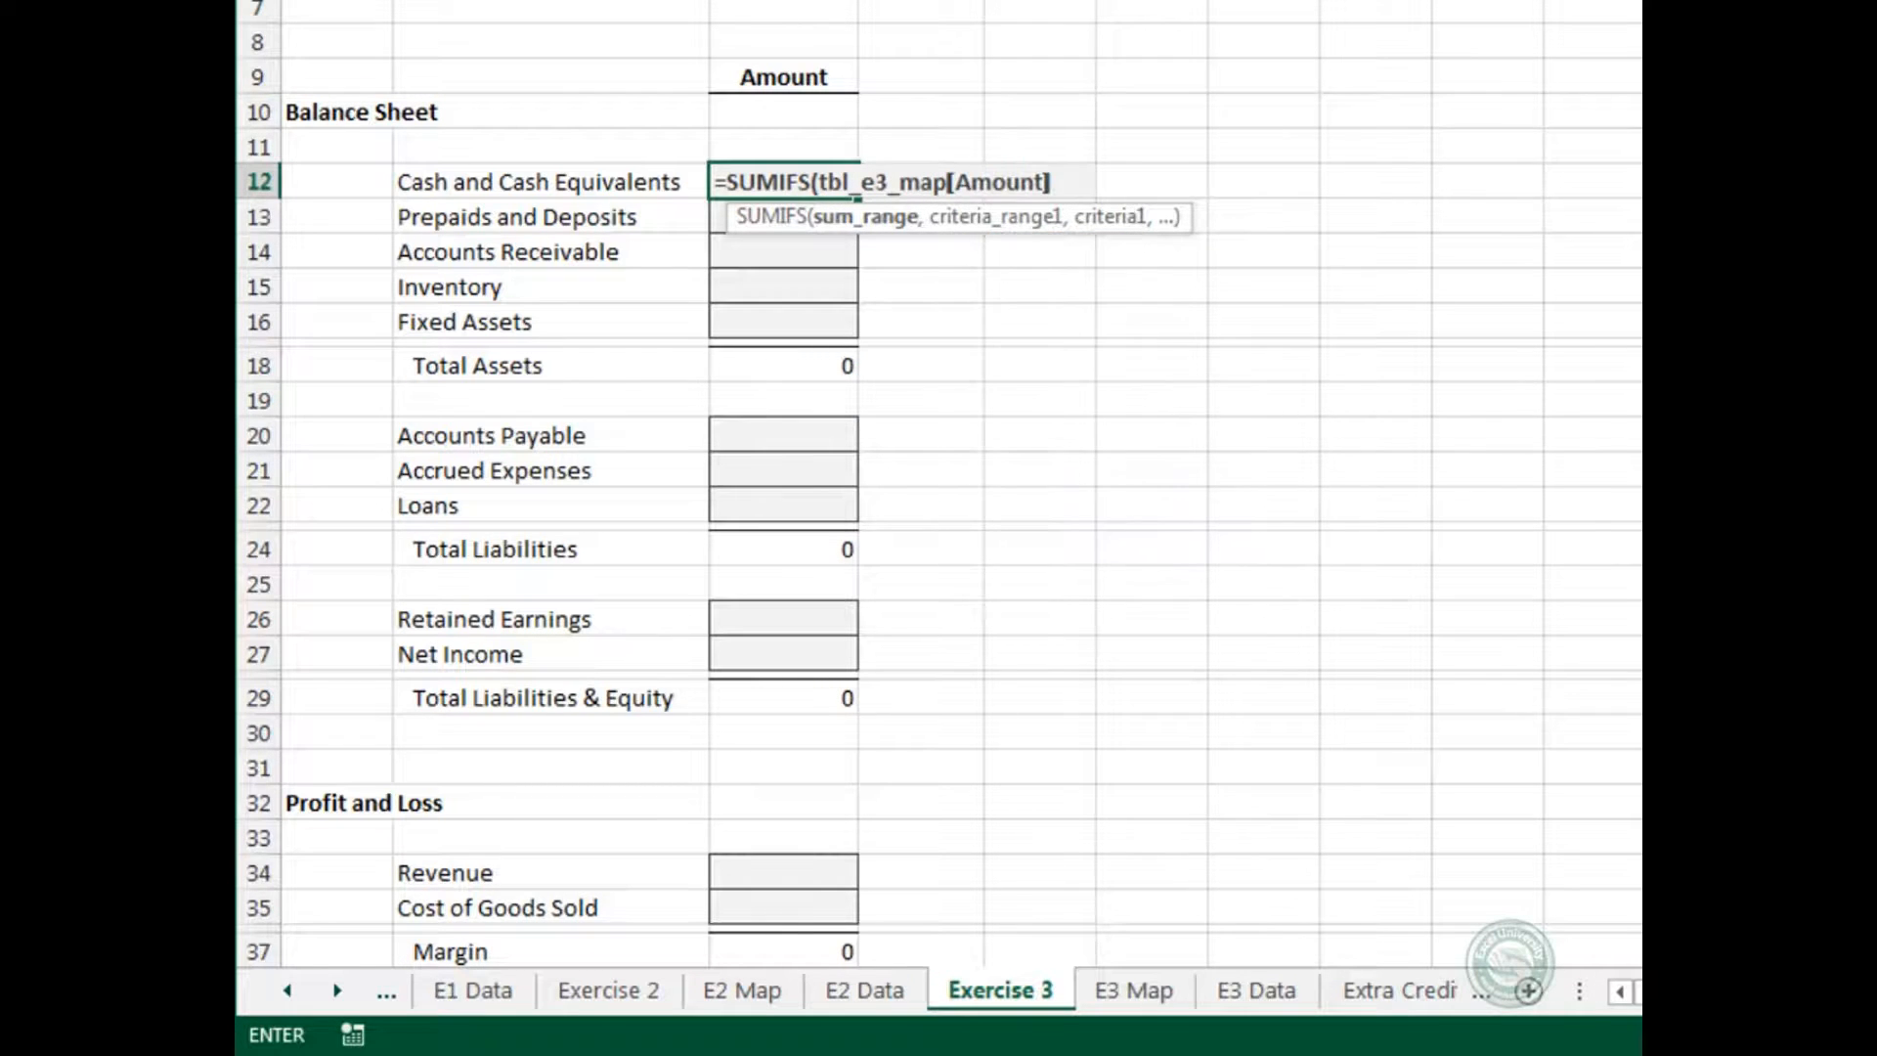
Complete the C12 SUMIFS formula with tbl_e3_map[Bsheet] as the criteria range and B12 as the criterion, and enter it.
type(",tbl")
key("Down")
key("Down")
key("Down")
key("Down")
key("Down")
key("Tab")
type("[")
key("Down")
key("Down")
key("Down")
key("Down")
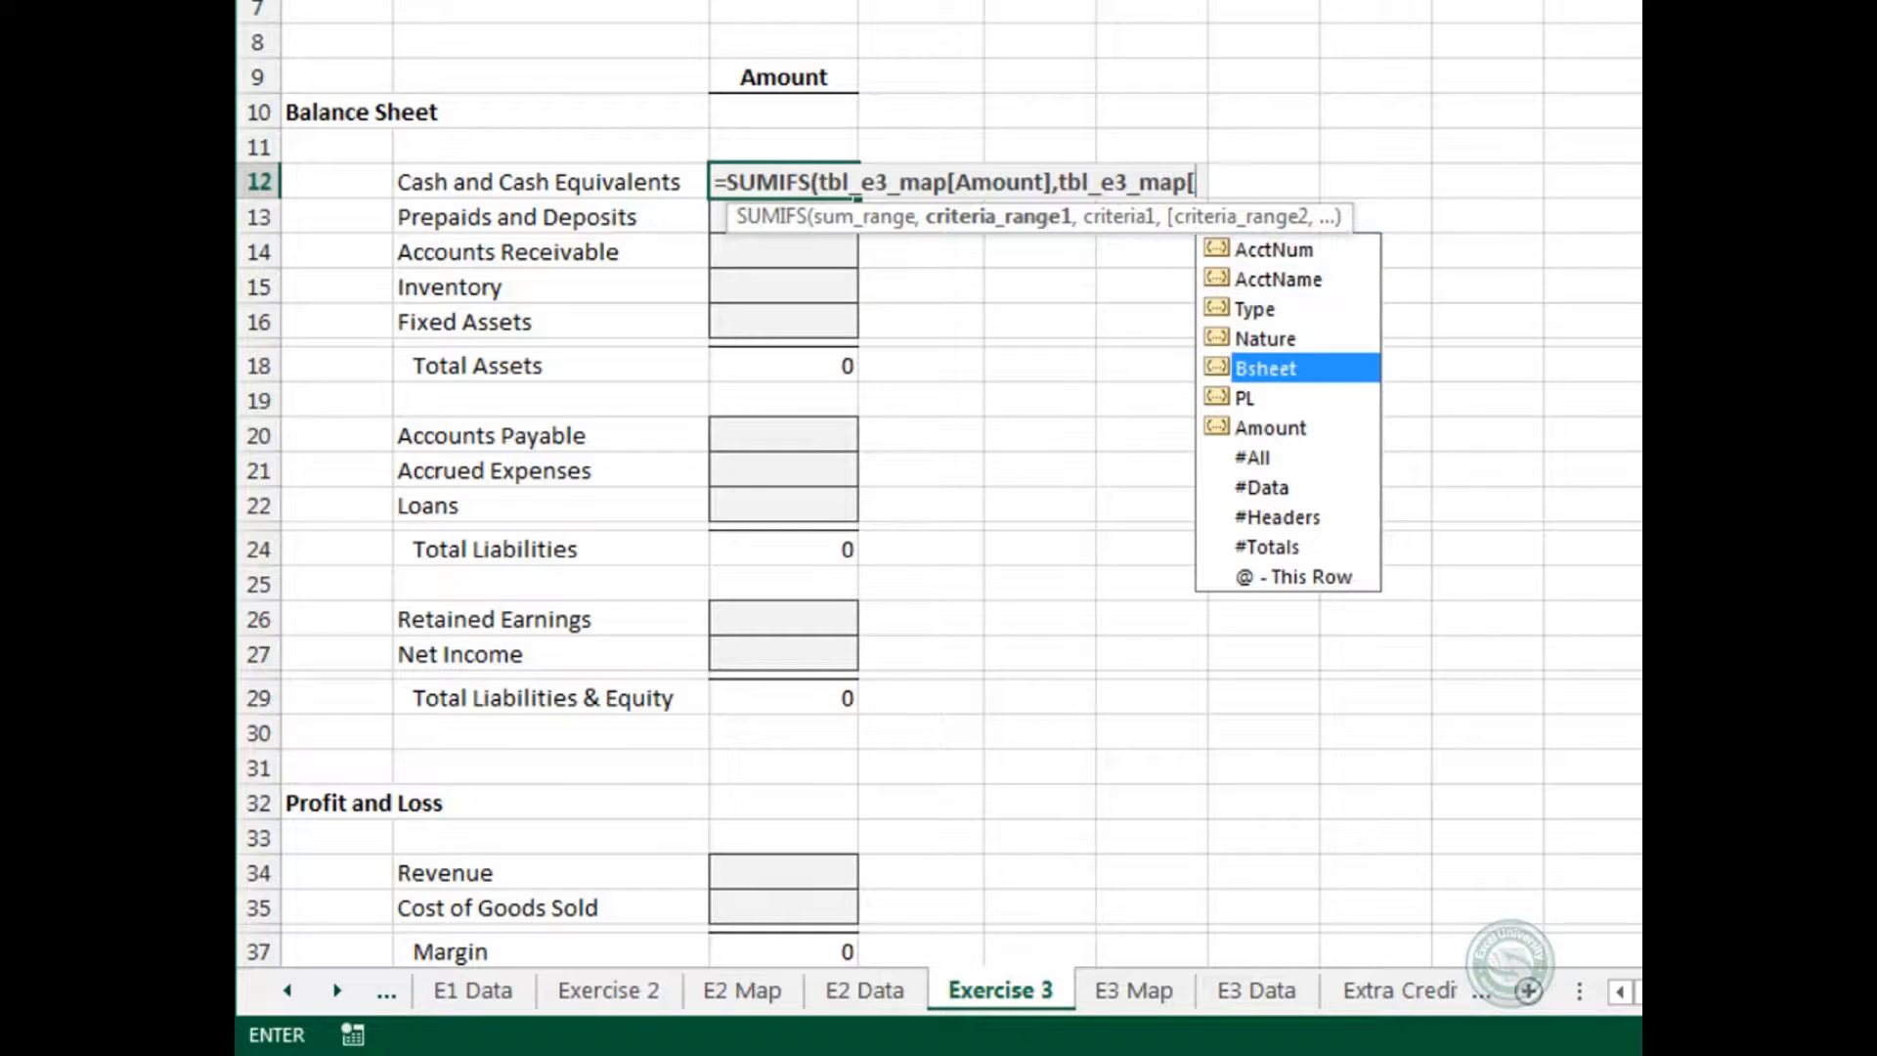
key("Tab")
type("],")
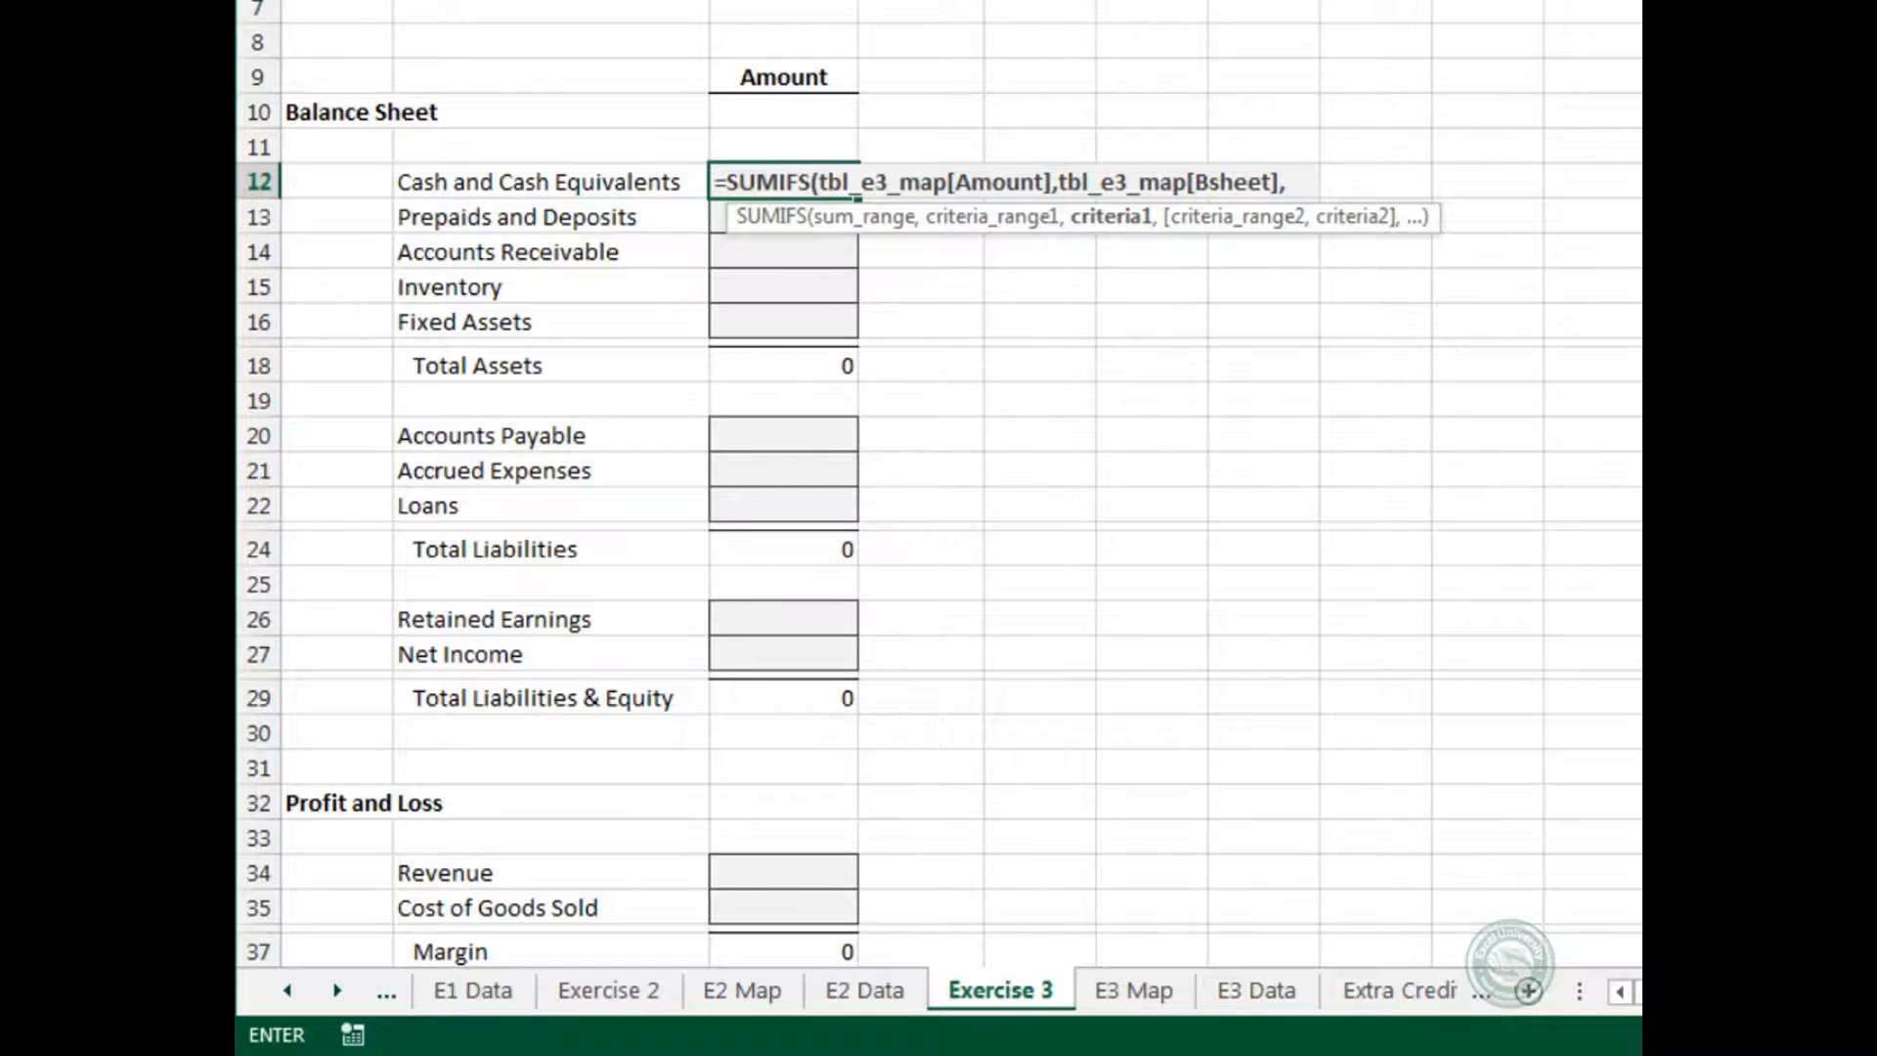
key("Left")
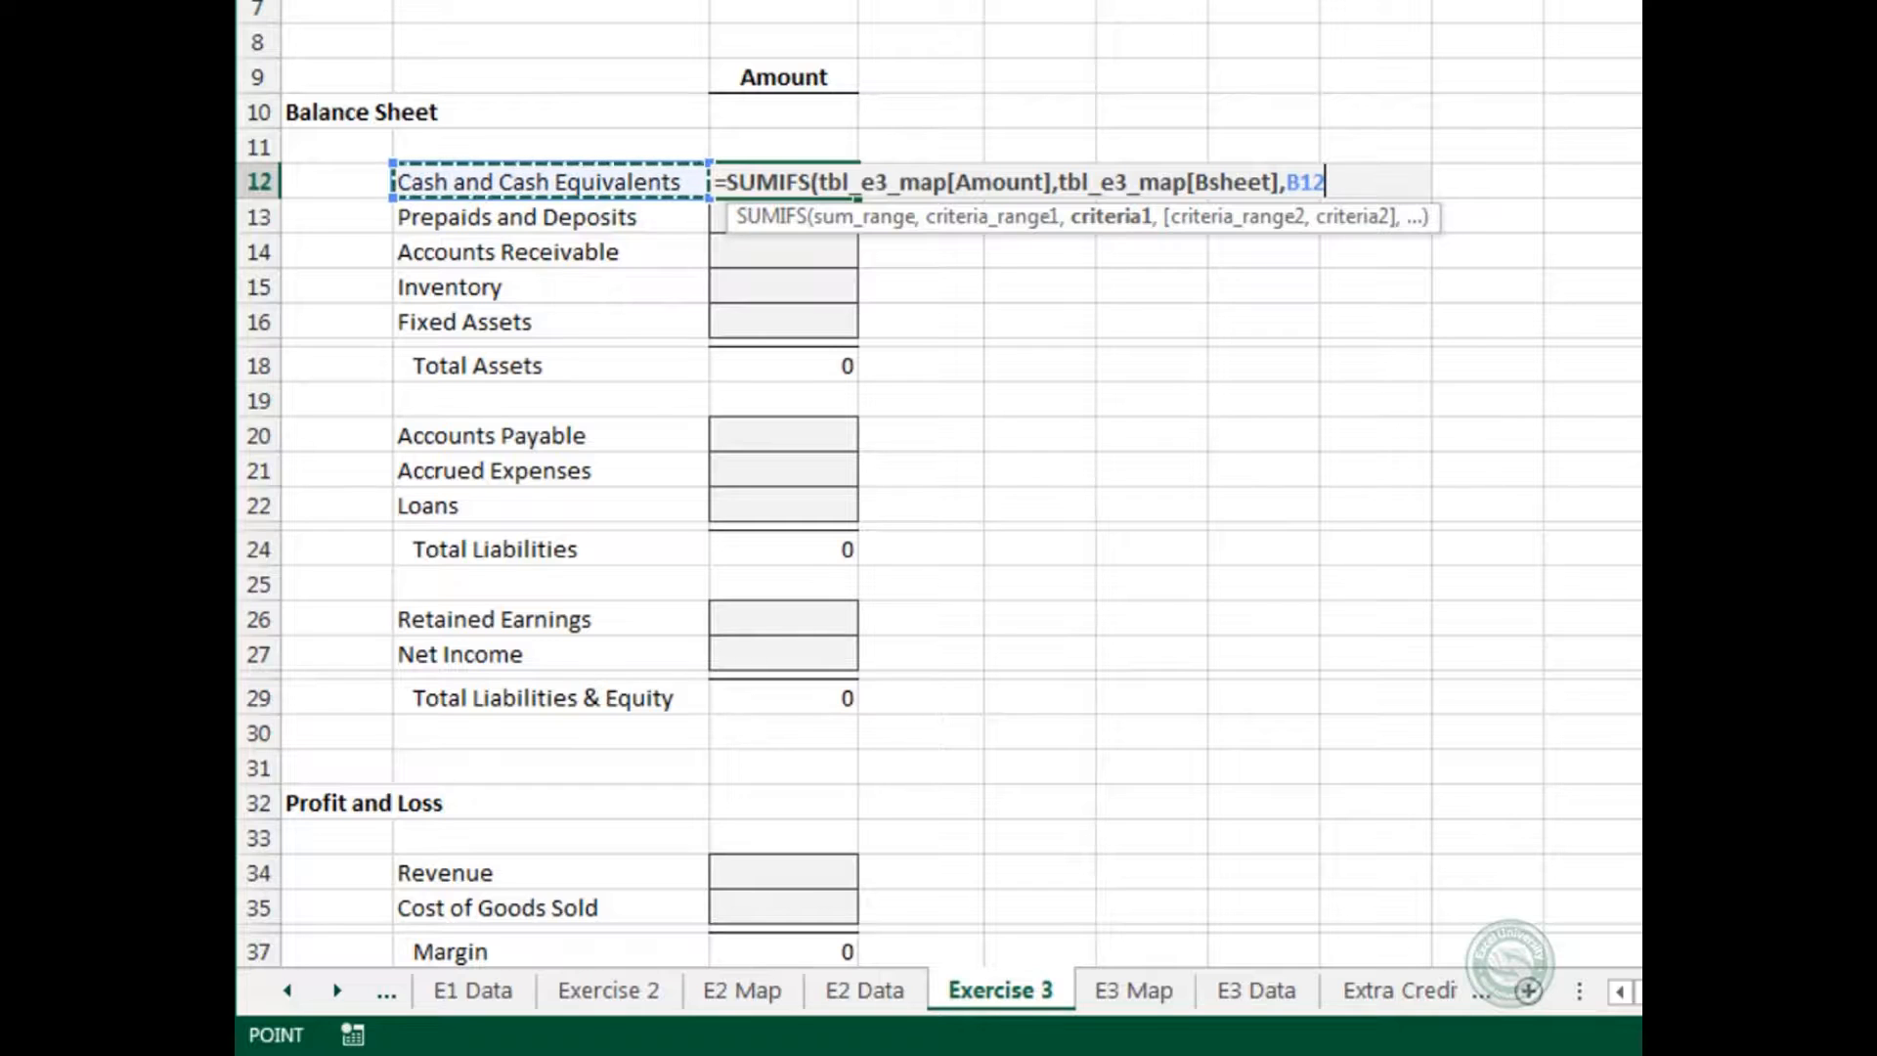
key("ctrl+Return")
Fill the C12 formula down through the remaining asset lines to Fixed Assets in C16.
key("shift+Down")
key("shift+Down")
key("shift+Down")
key("shift+Down")
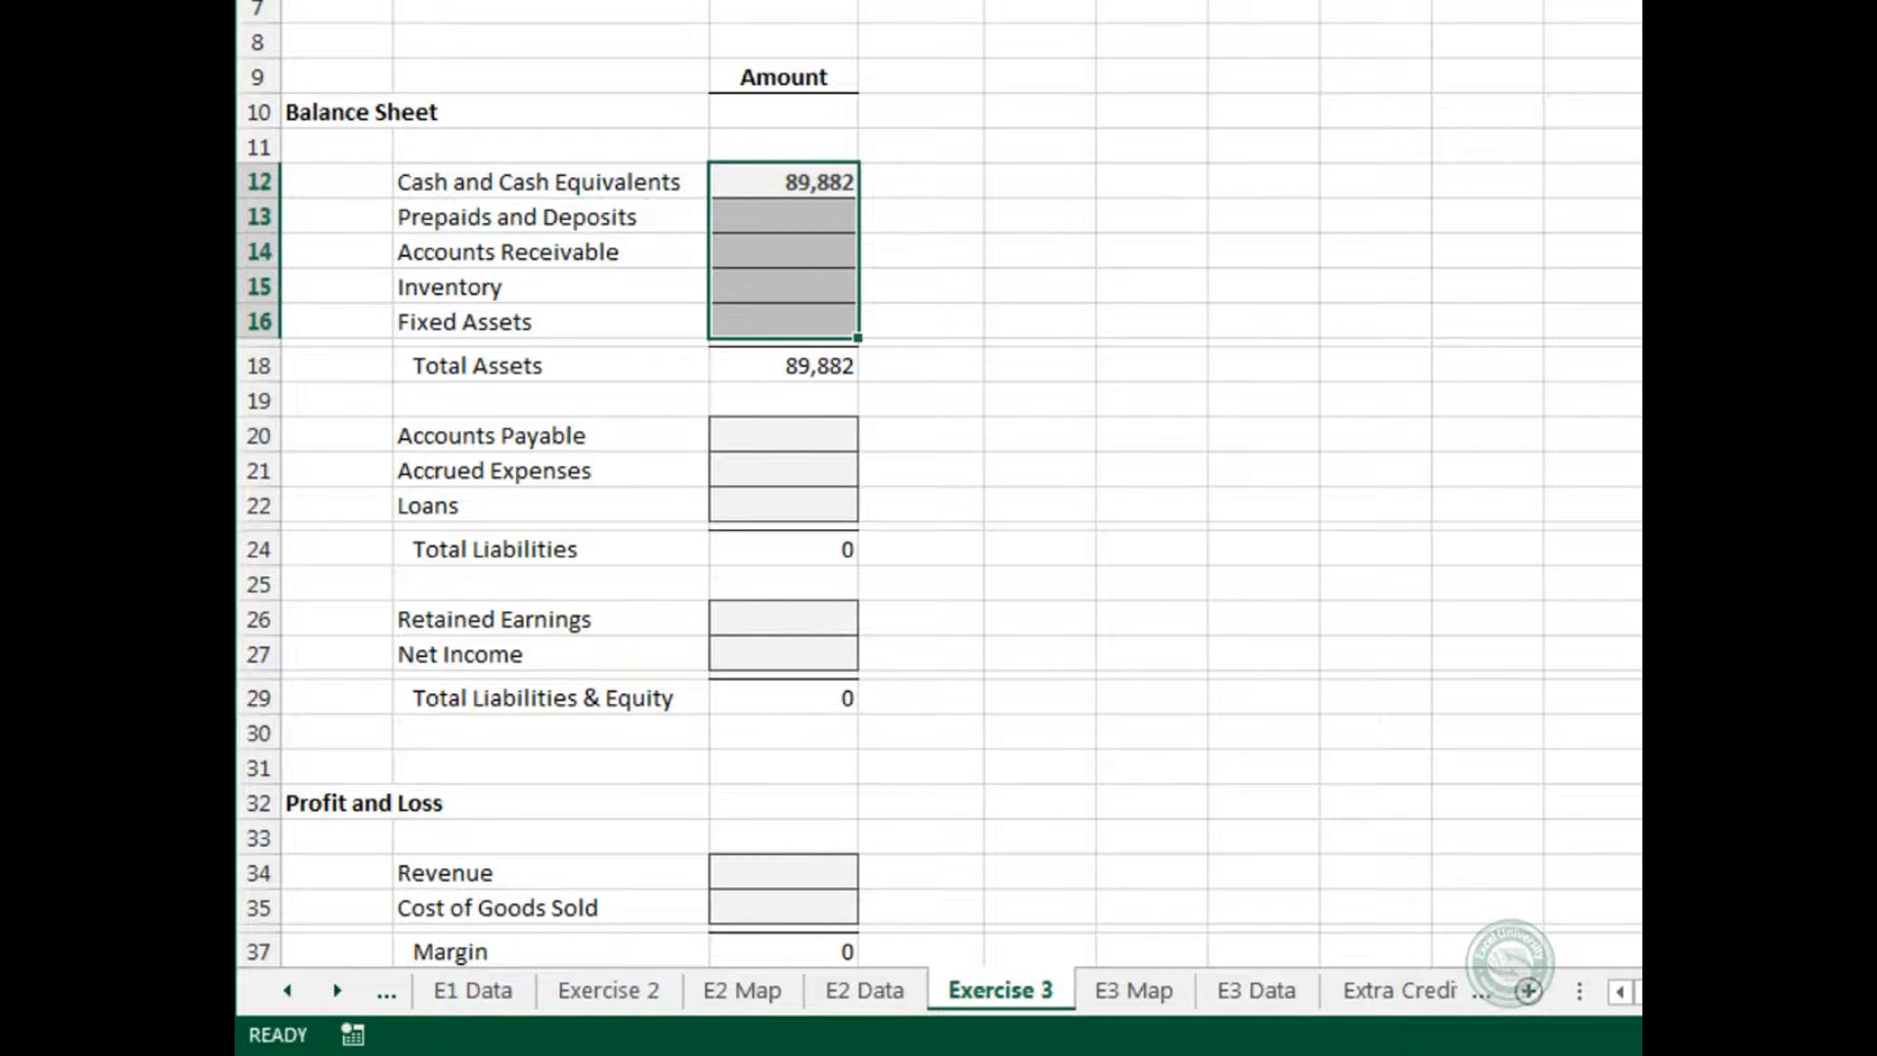
key("ctrl+d")
Copy the Fixed Assets formula from C16 into the Accounts Payable cell C20.
key("Down")
key("Down")
key("Down")
key("Down")
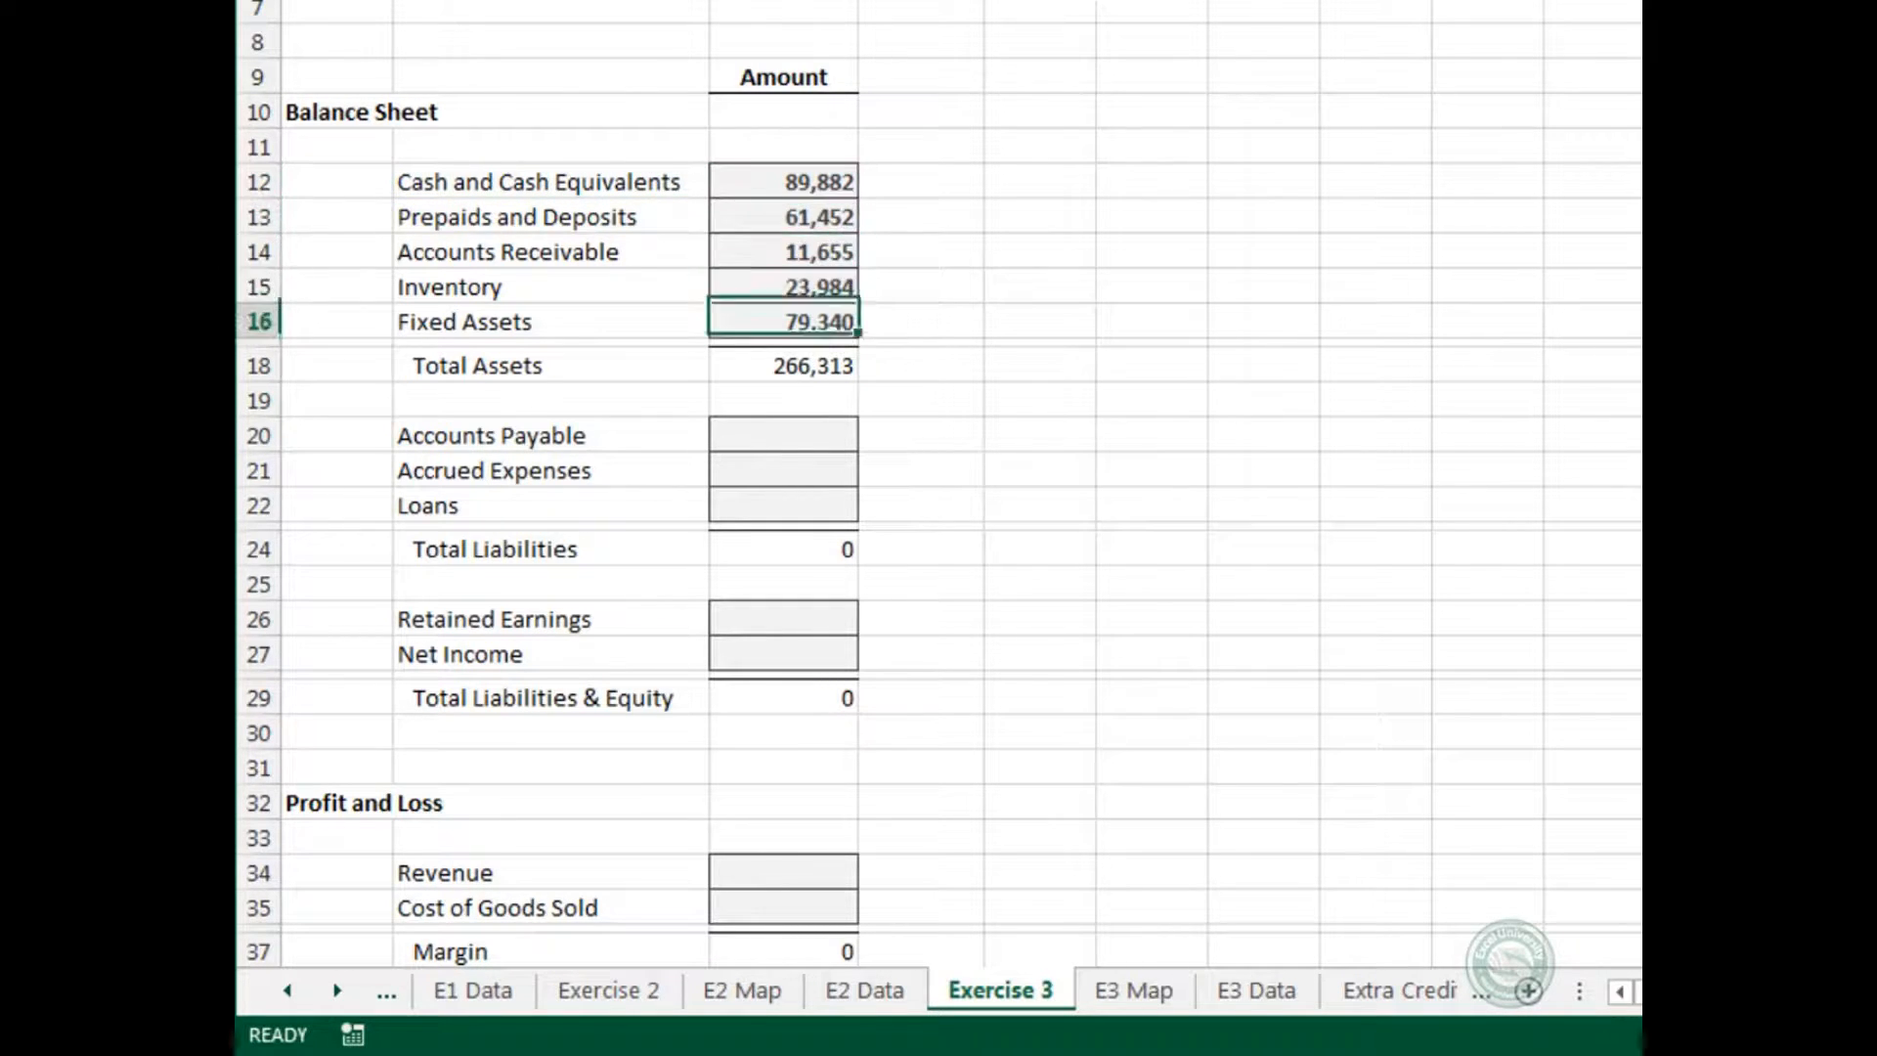
key("ctrl+c")
key("Down")
key("Down")
key("Down")
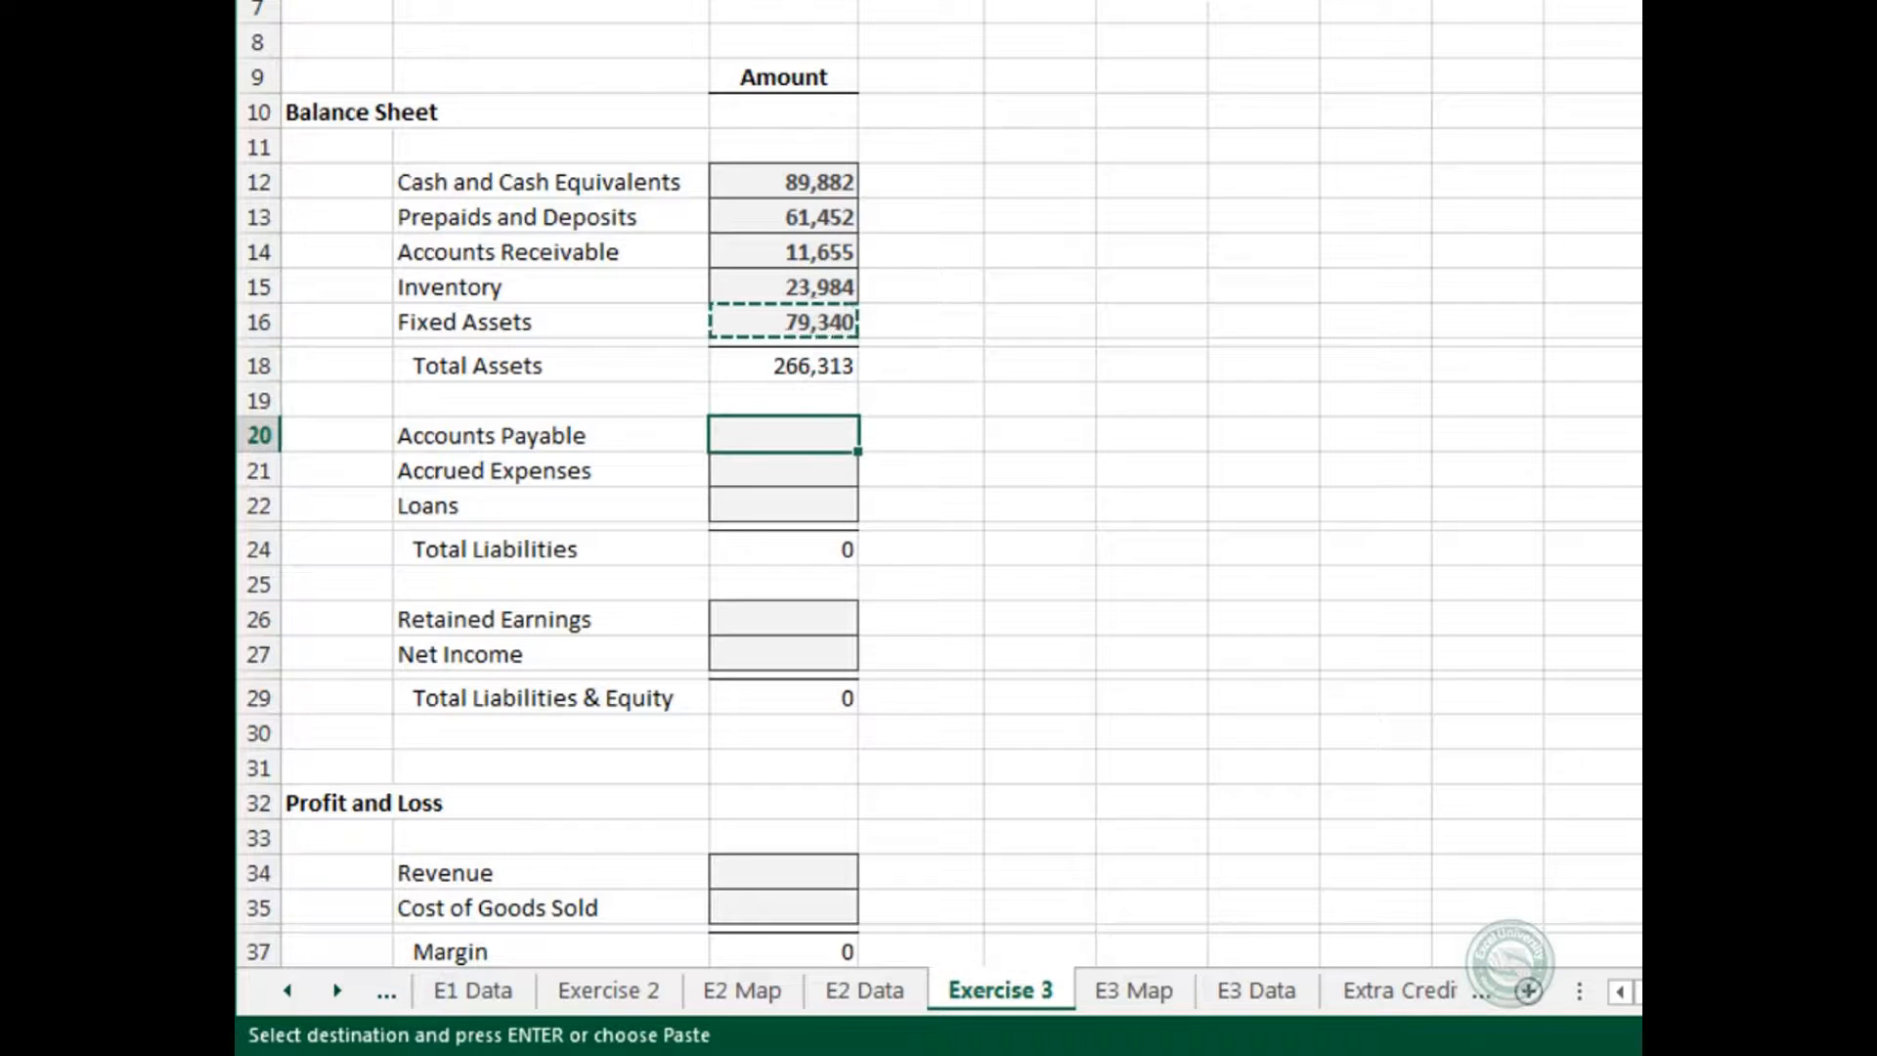
key("ctrl+v")
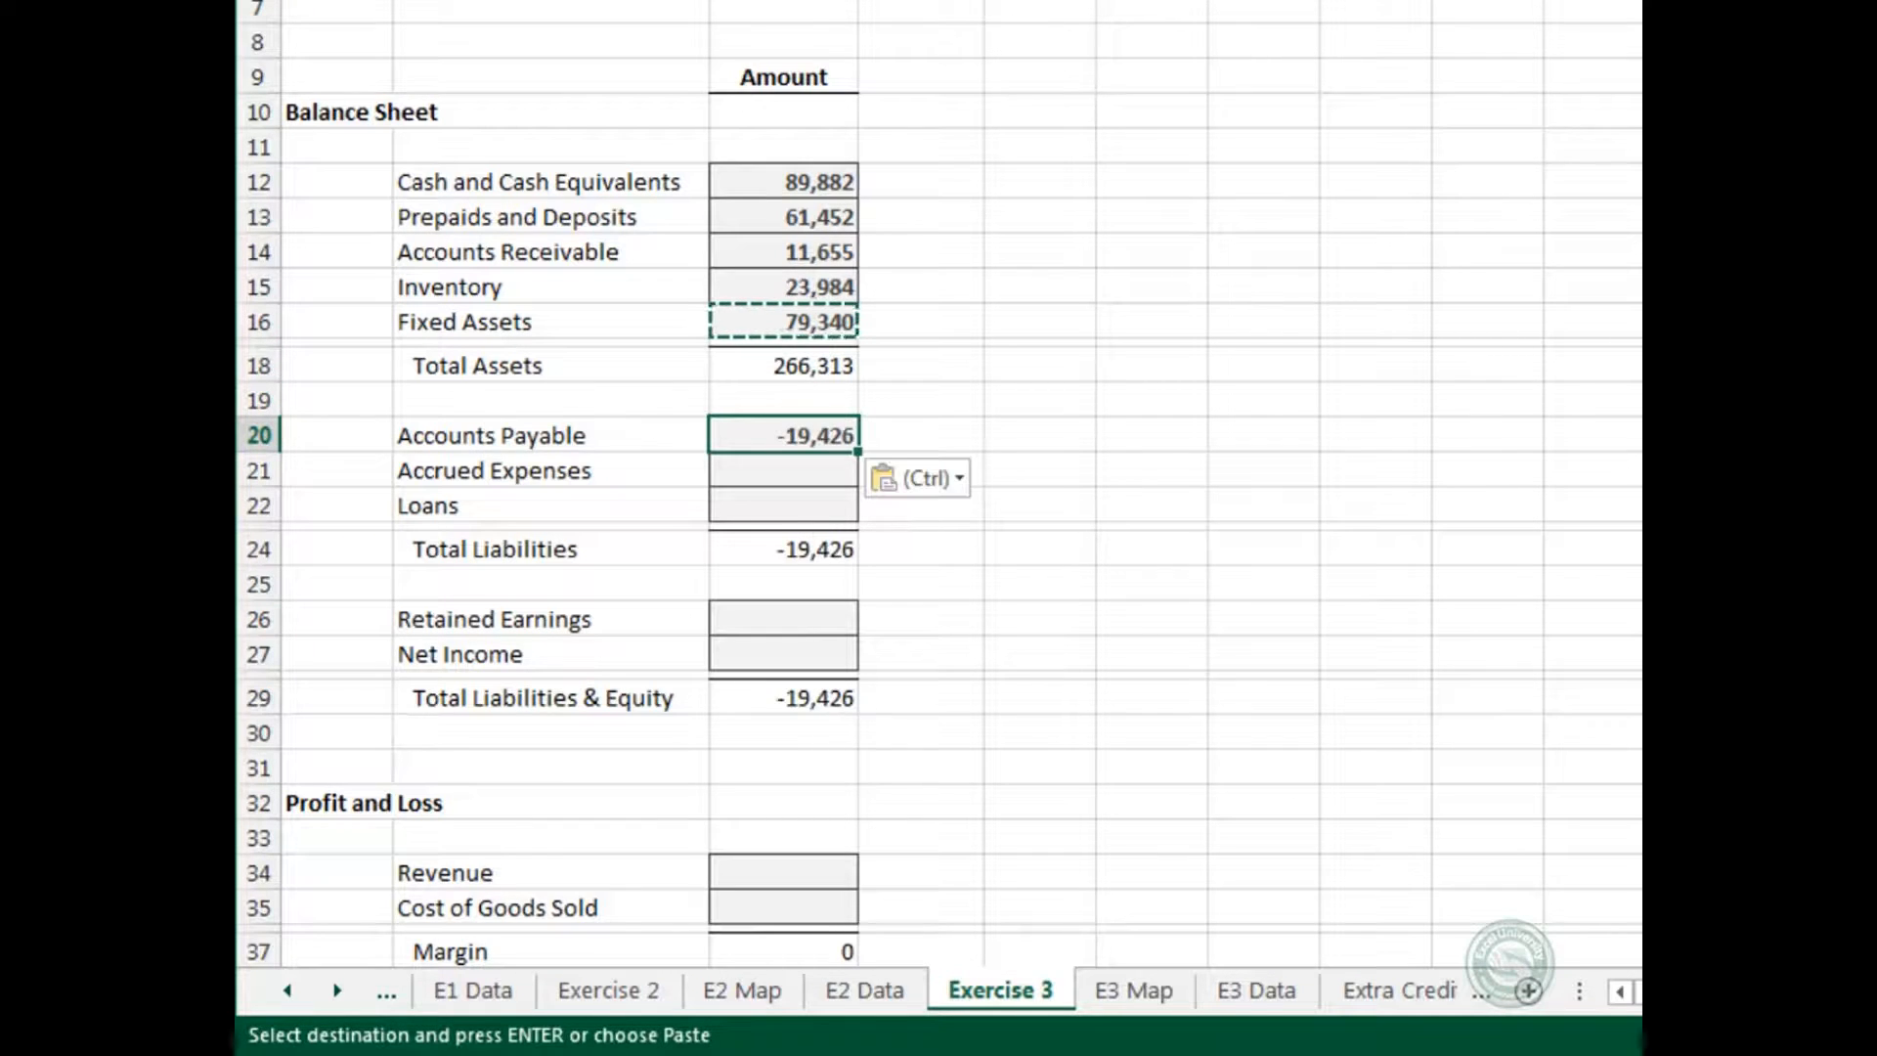
key("Escape")
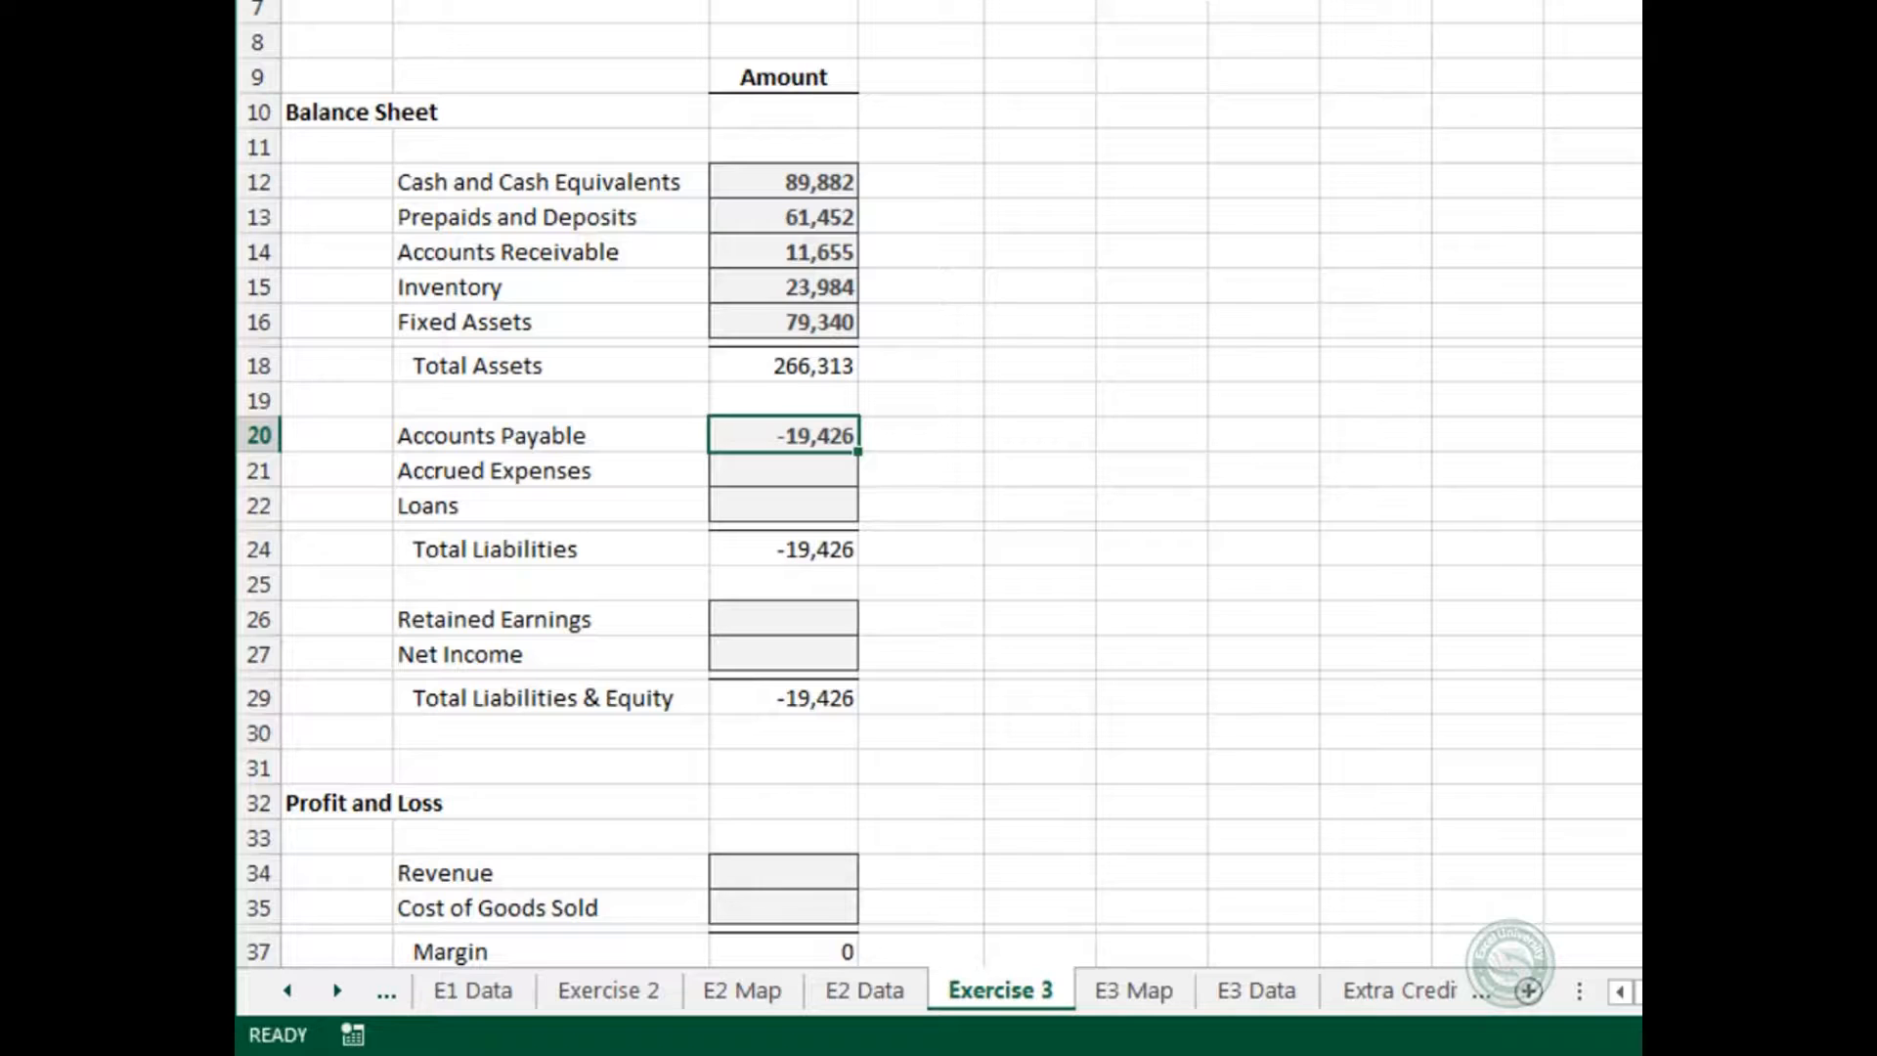
Reverse the sign of the Accounts Payable formula in C20 by adding a minus before SUMIFS.
key("F2")
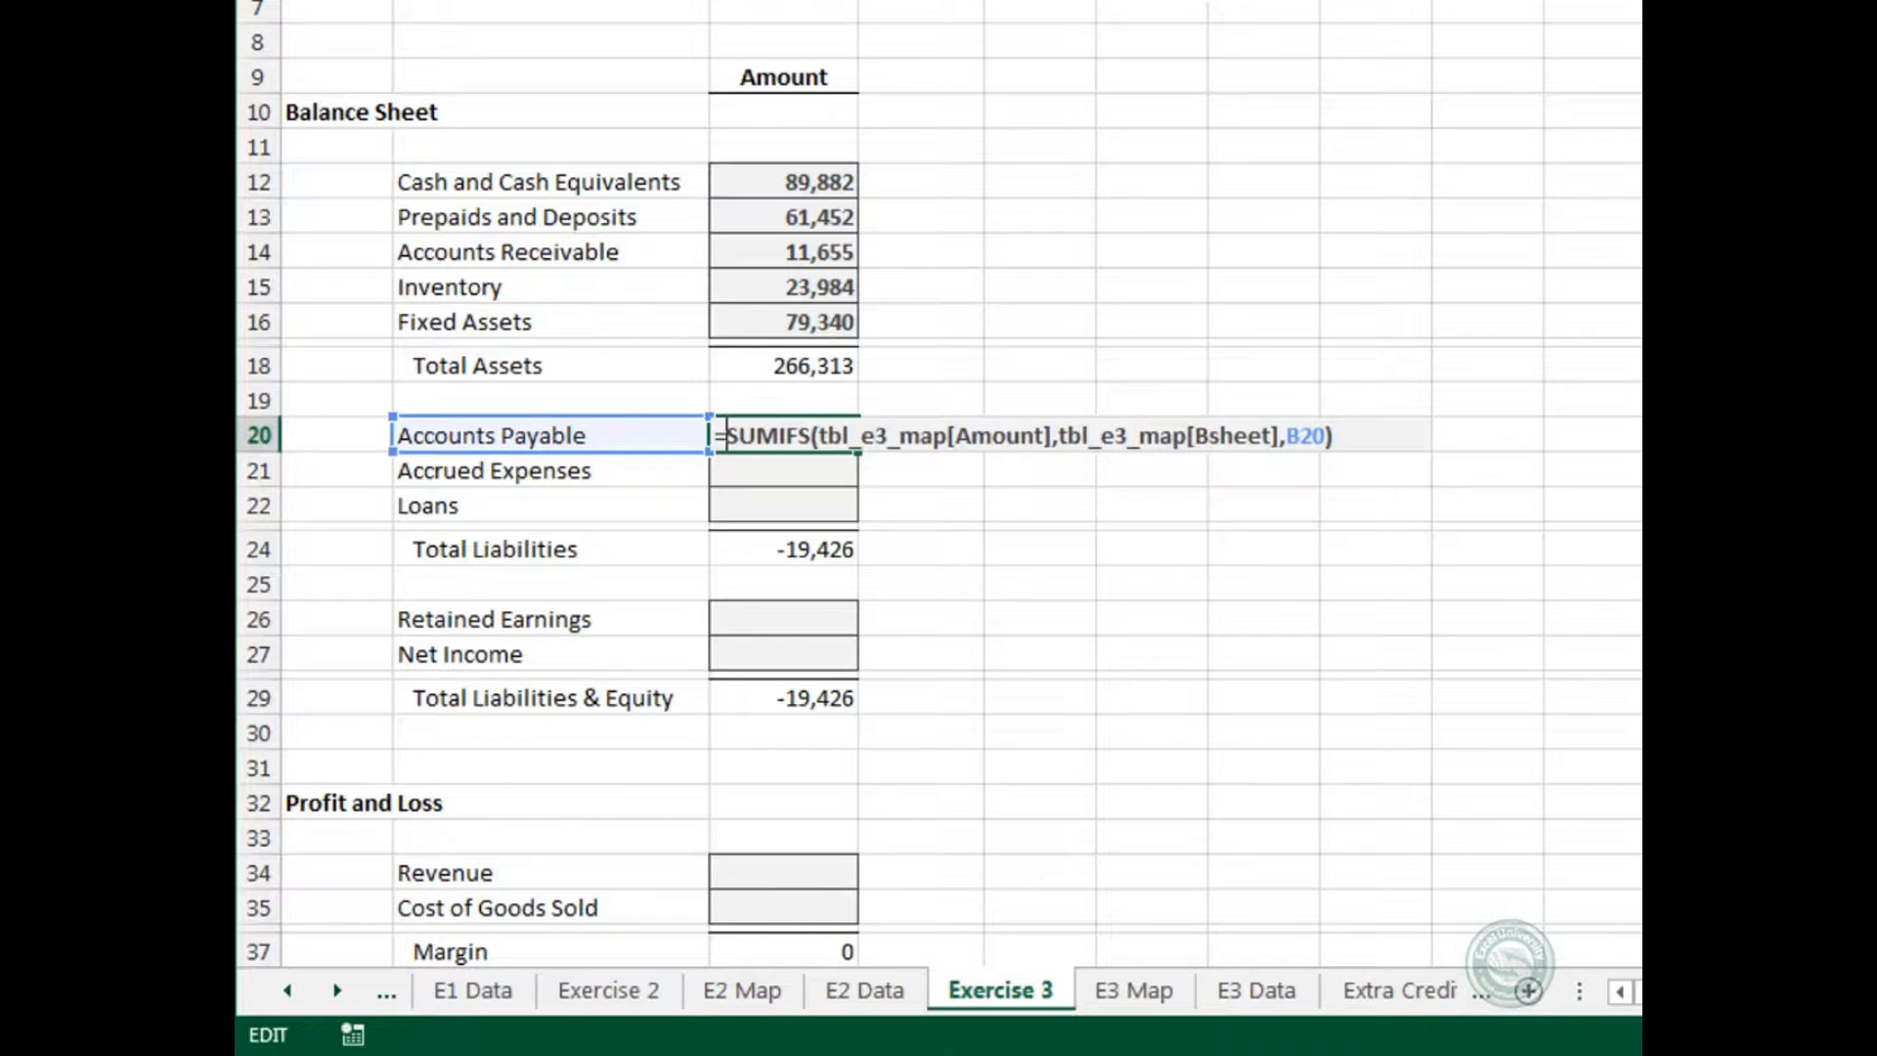
key("Right")
type("-")
key("Return")
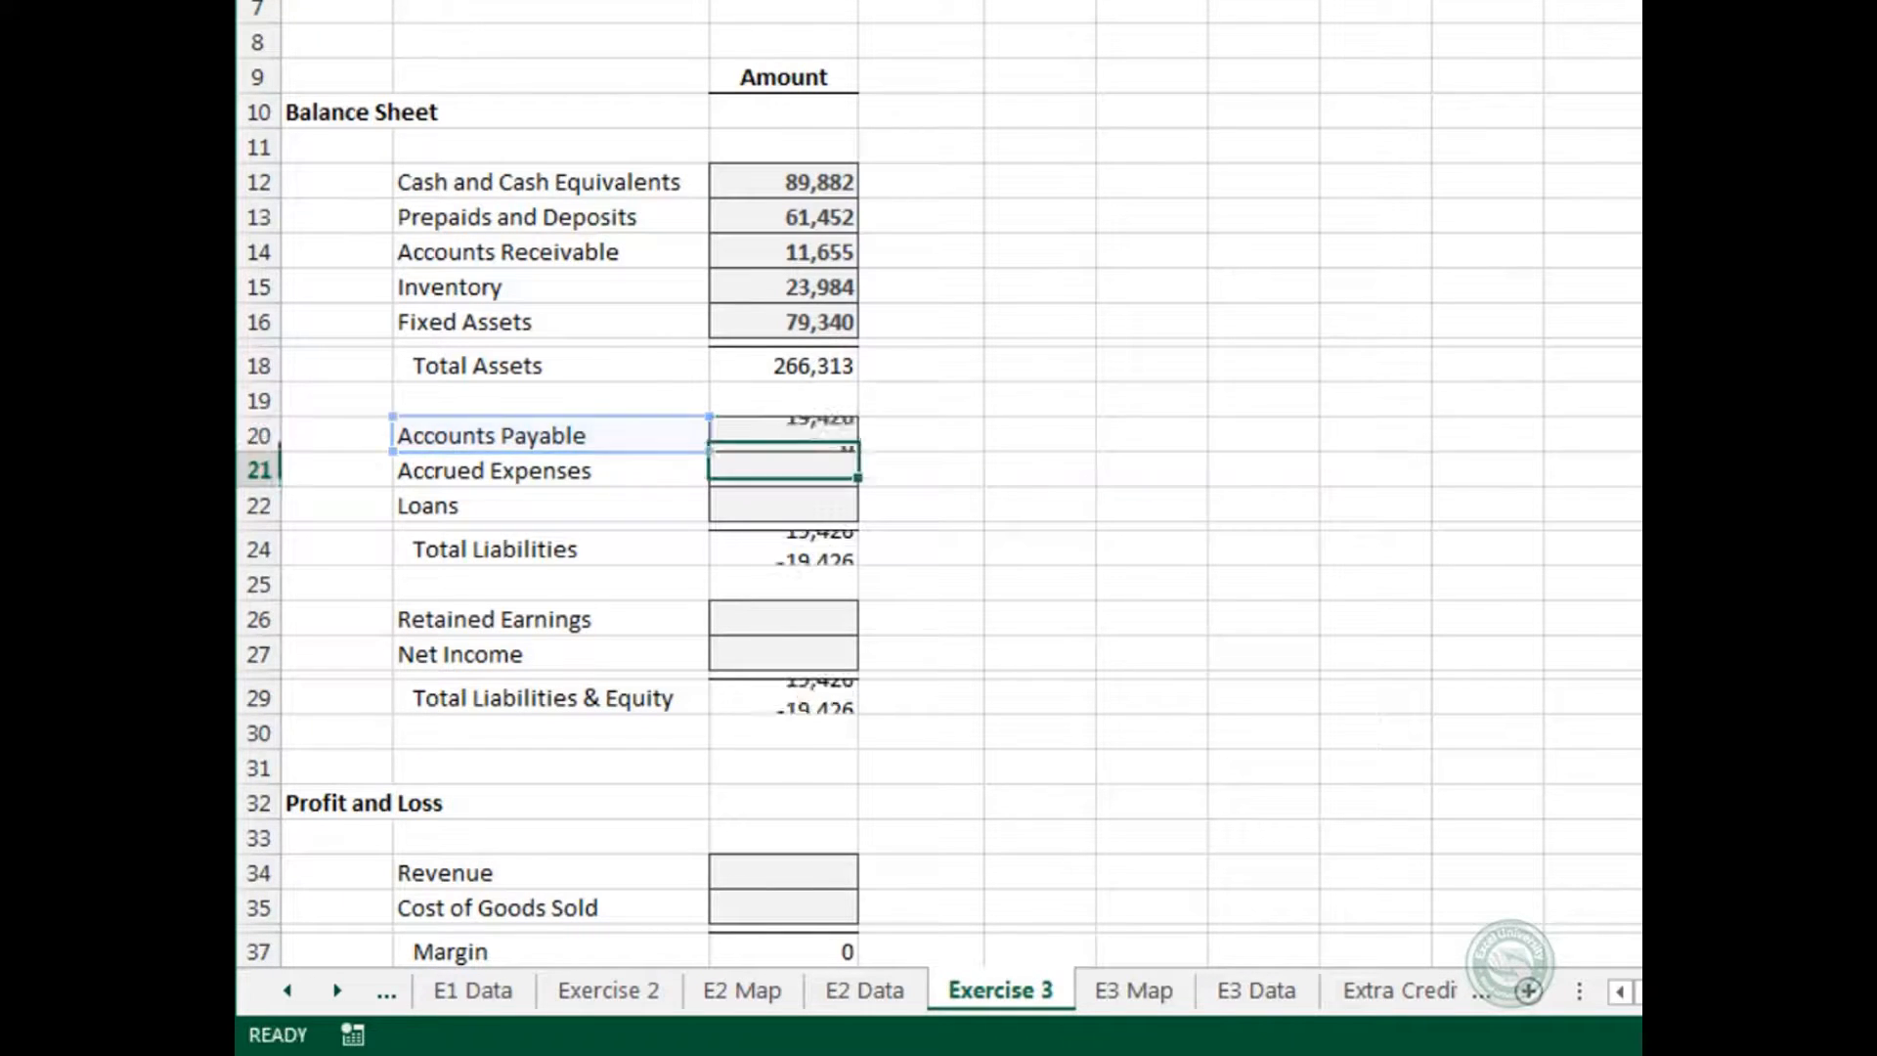
Fill the negated C20 formula down to Accrued Expenses and Loans in C21:C22.
key("Up")
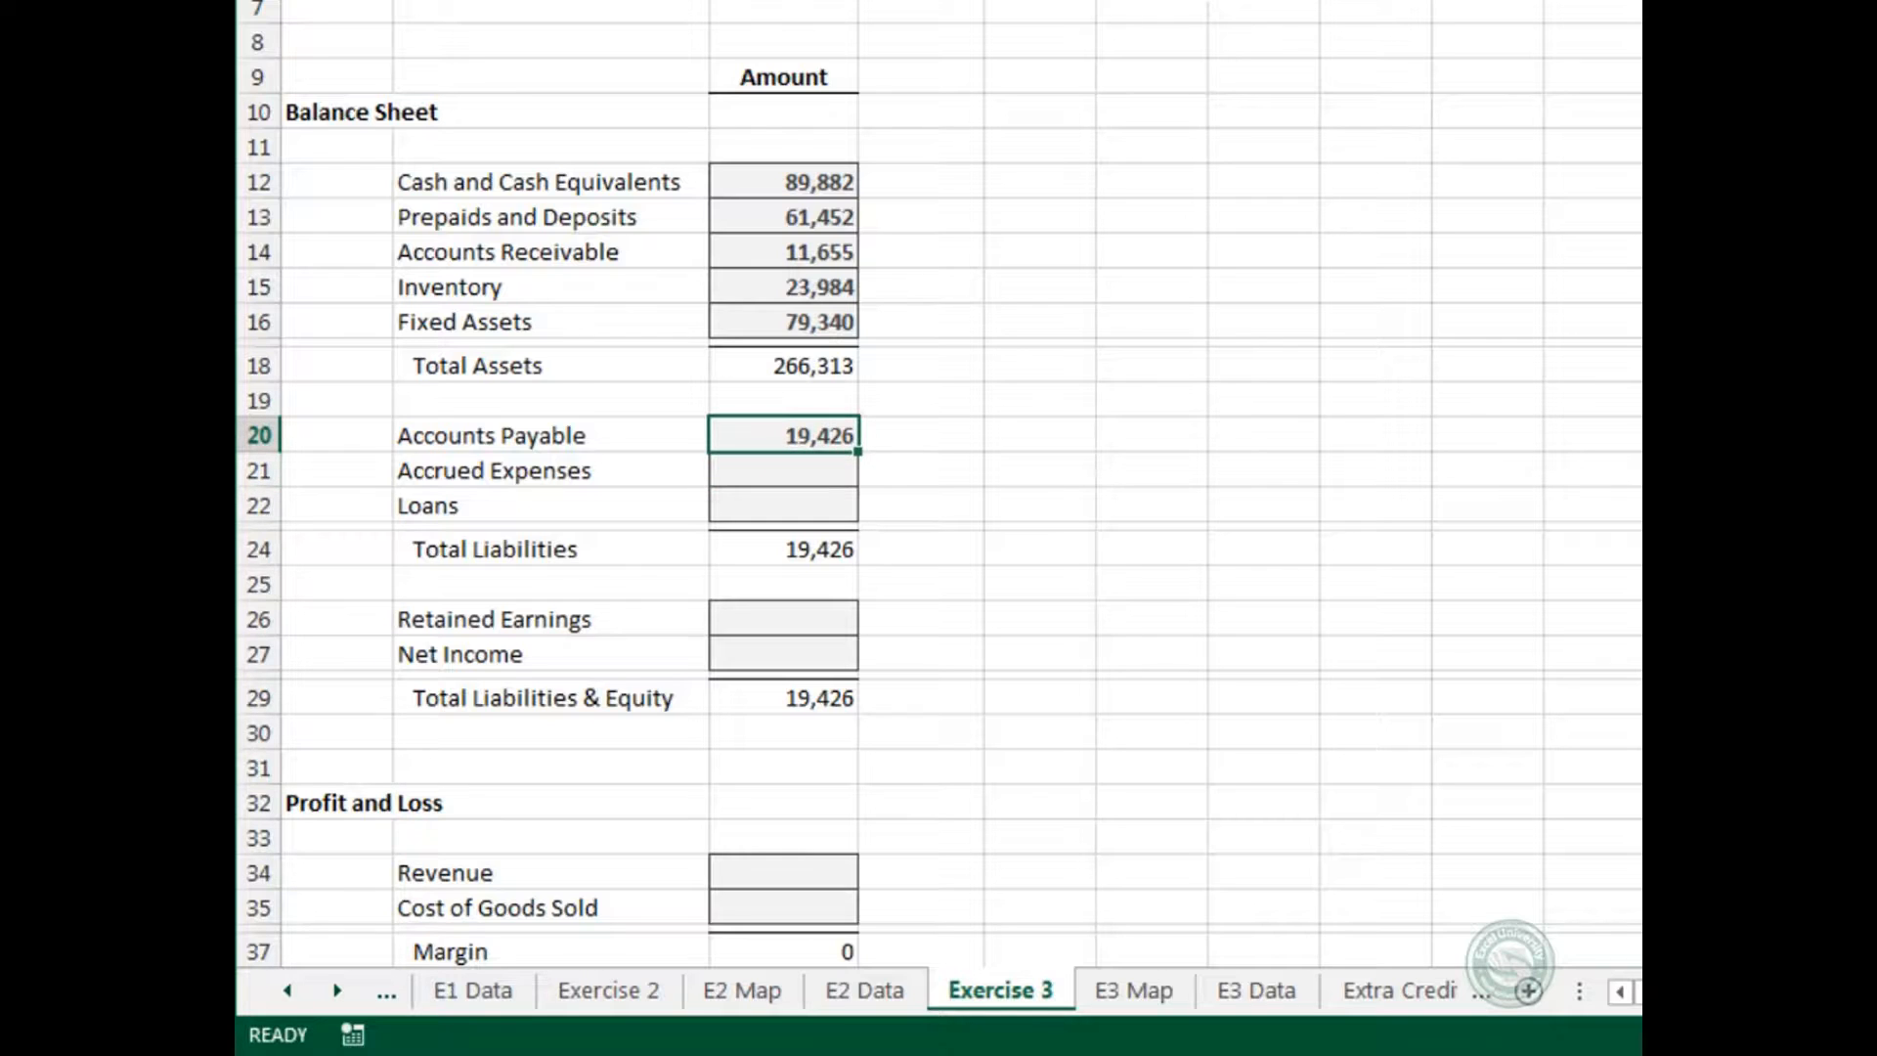
key("shift+Down")
key("shift+Down")
key("ctrl+d")
key("Down")
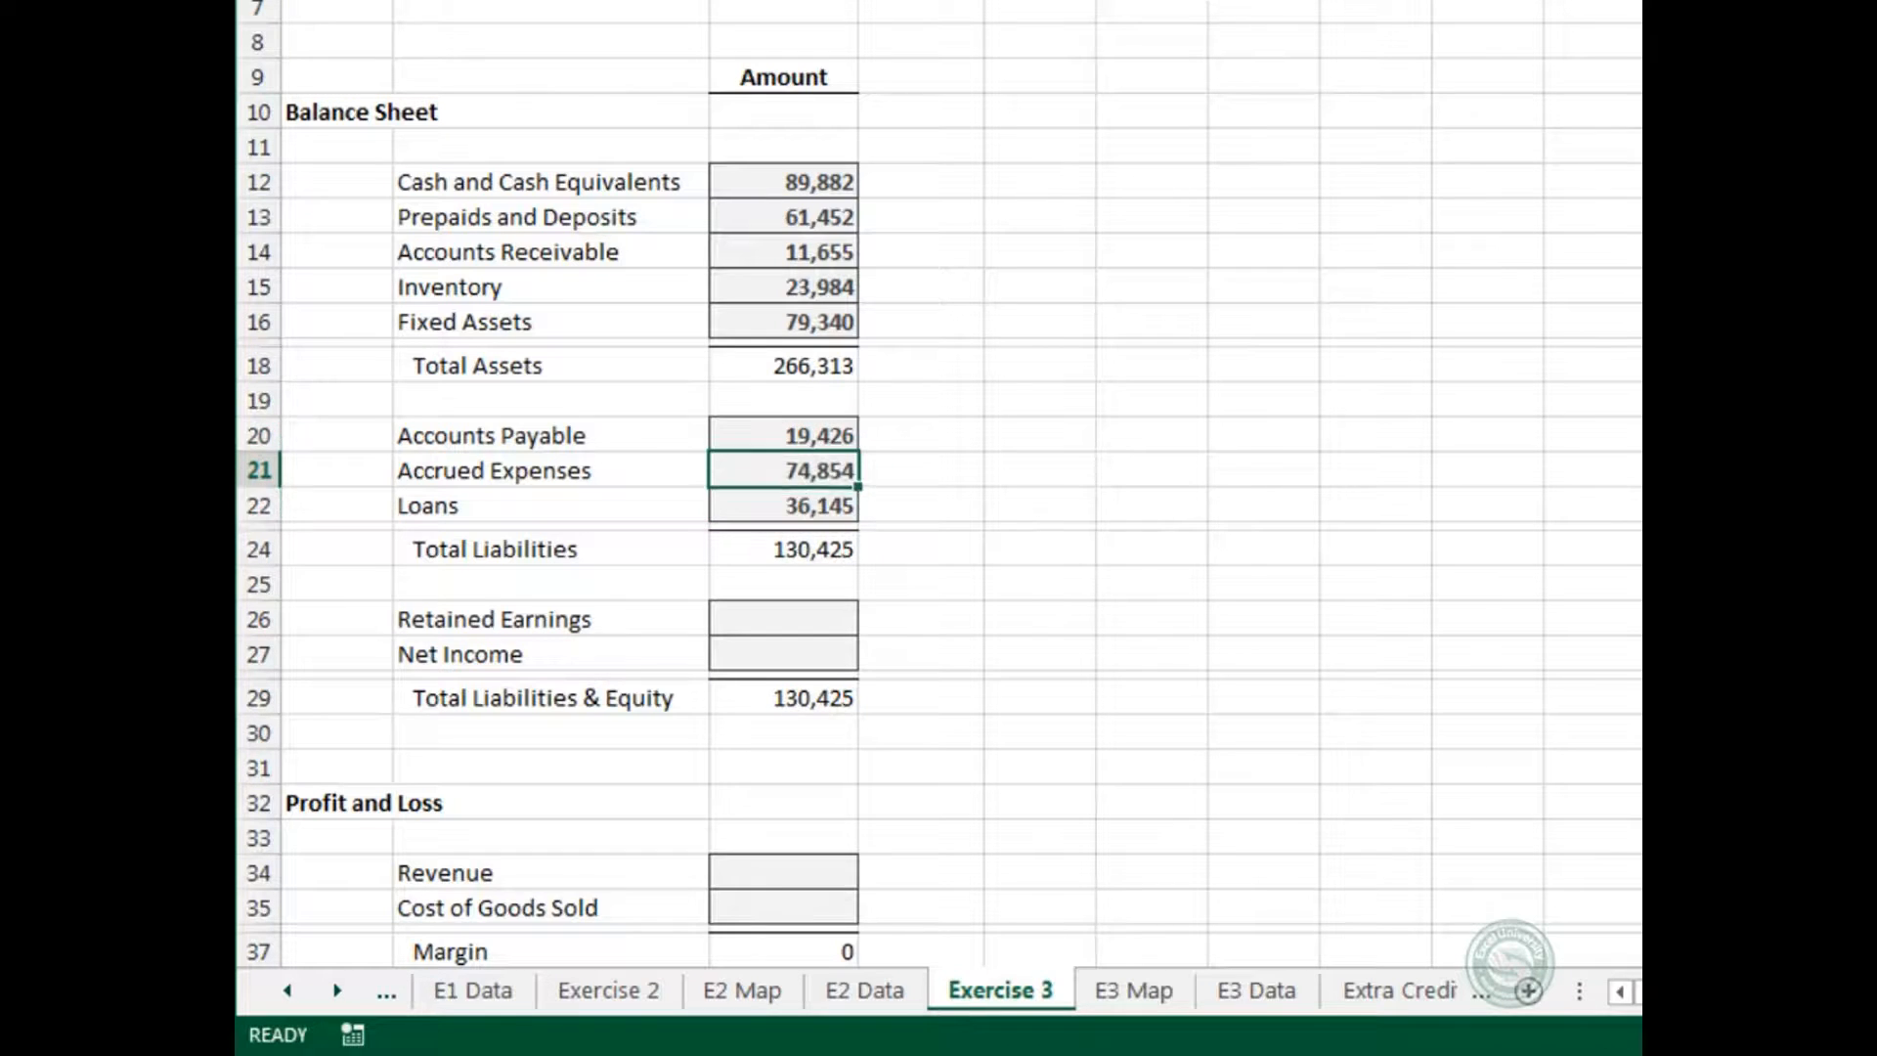
Copy the Loans formula from C22 into the Retained Earnings and Net Income cells C26:C27.
key("Down")
key("ctrl+c")
key("Down")
left_click_drag(821, 619, 830, 654)
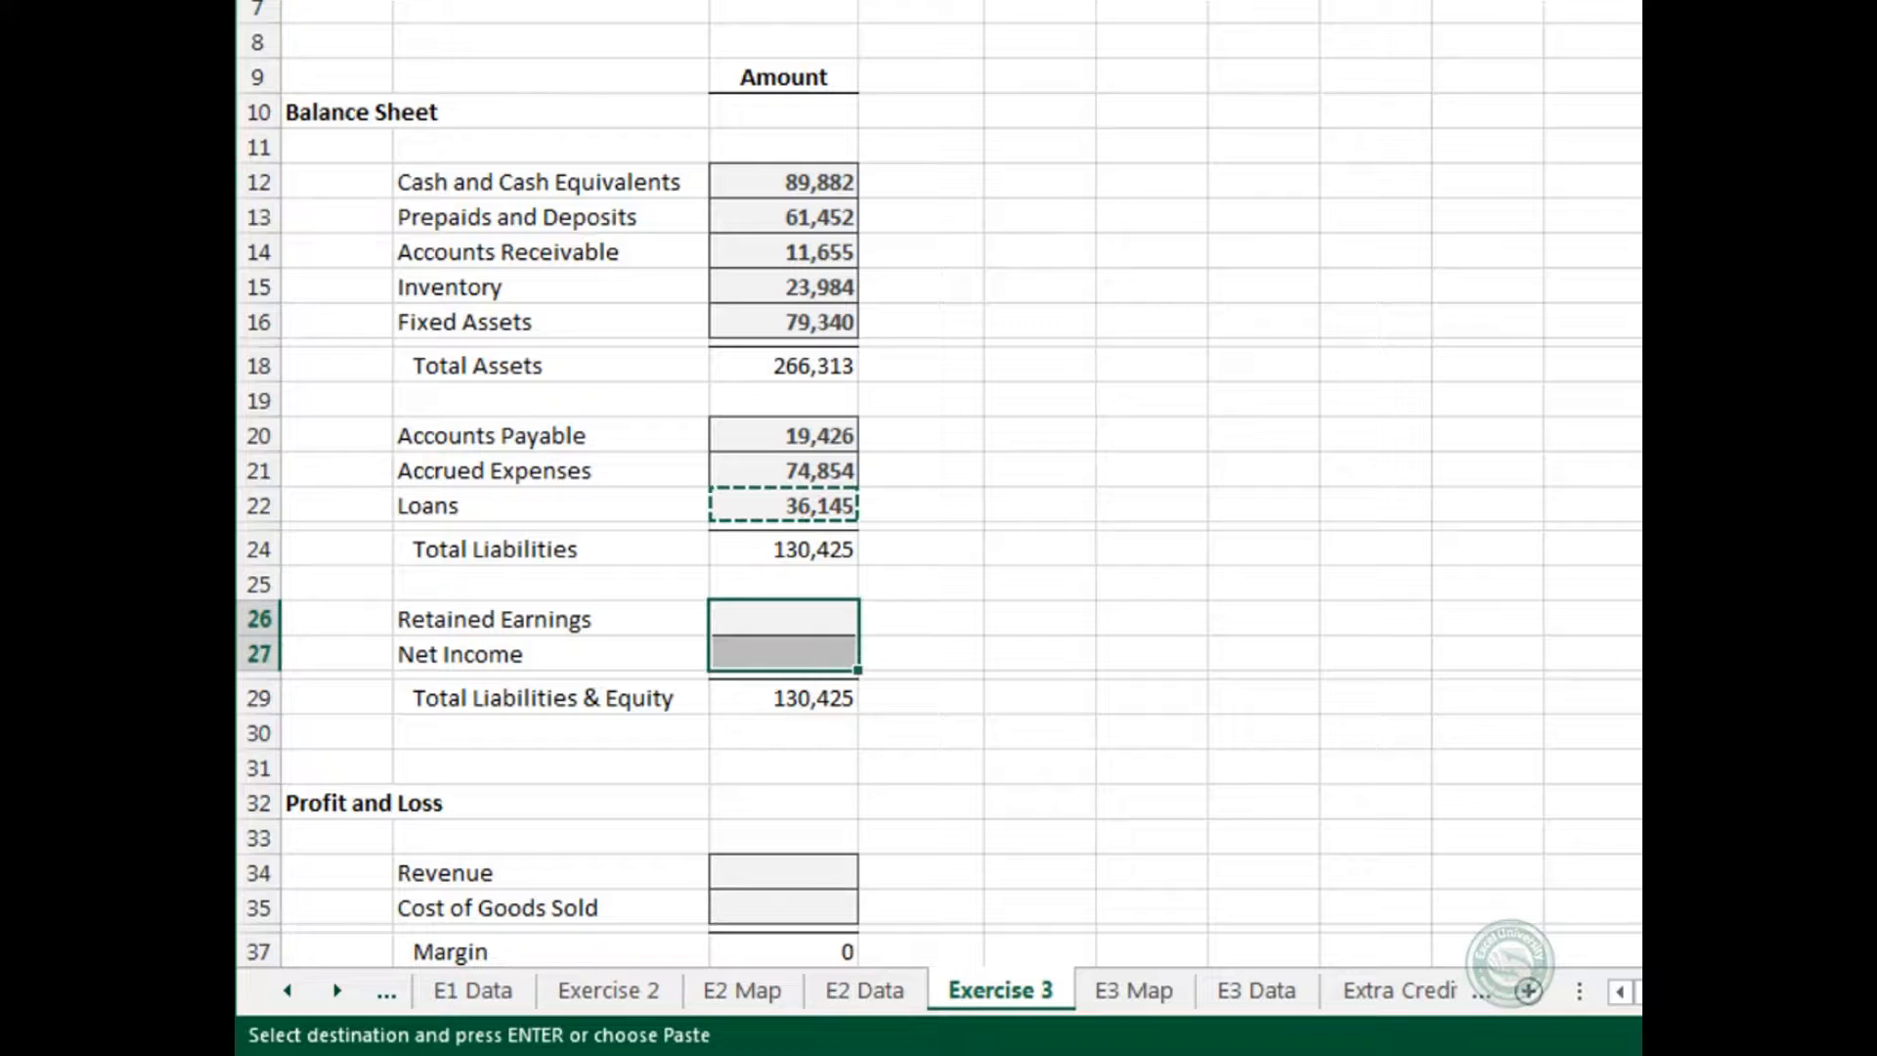
key("ctrl+v")
key("Escape")
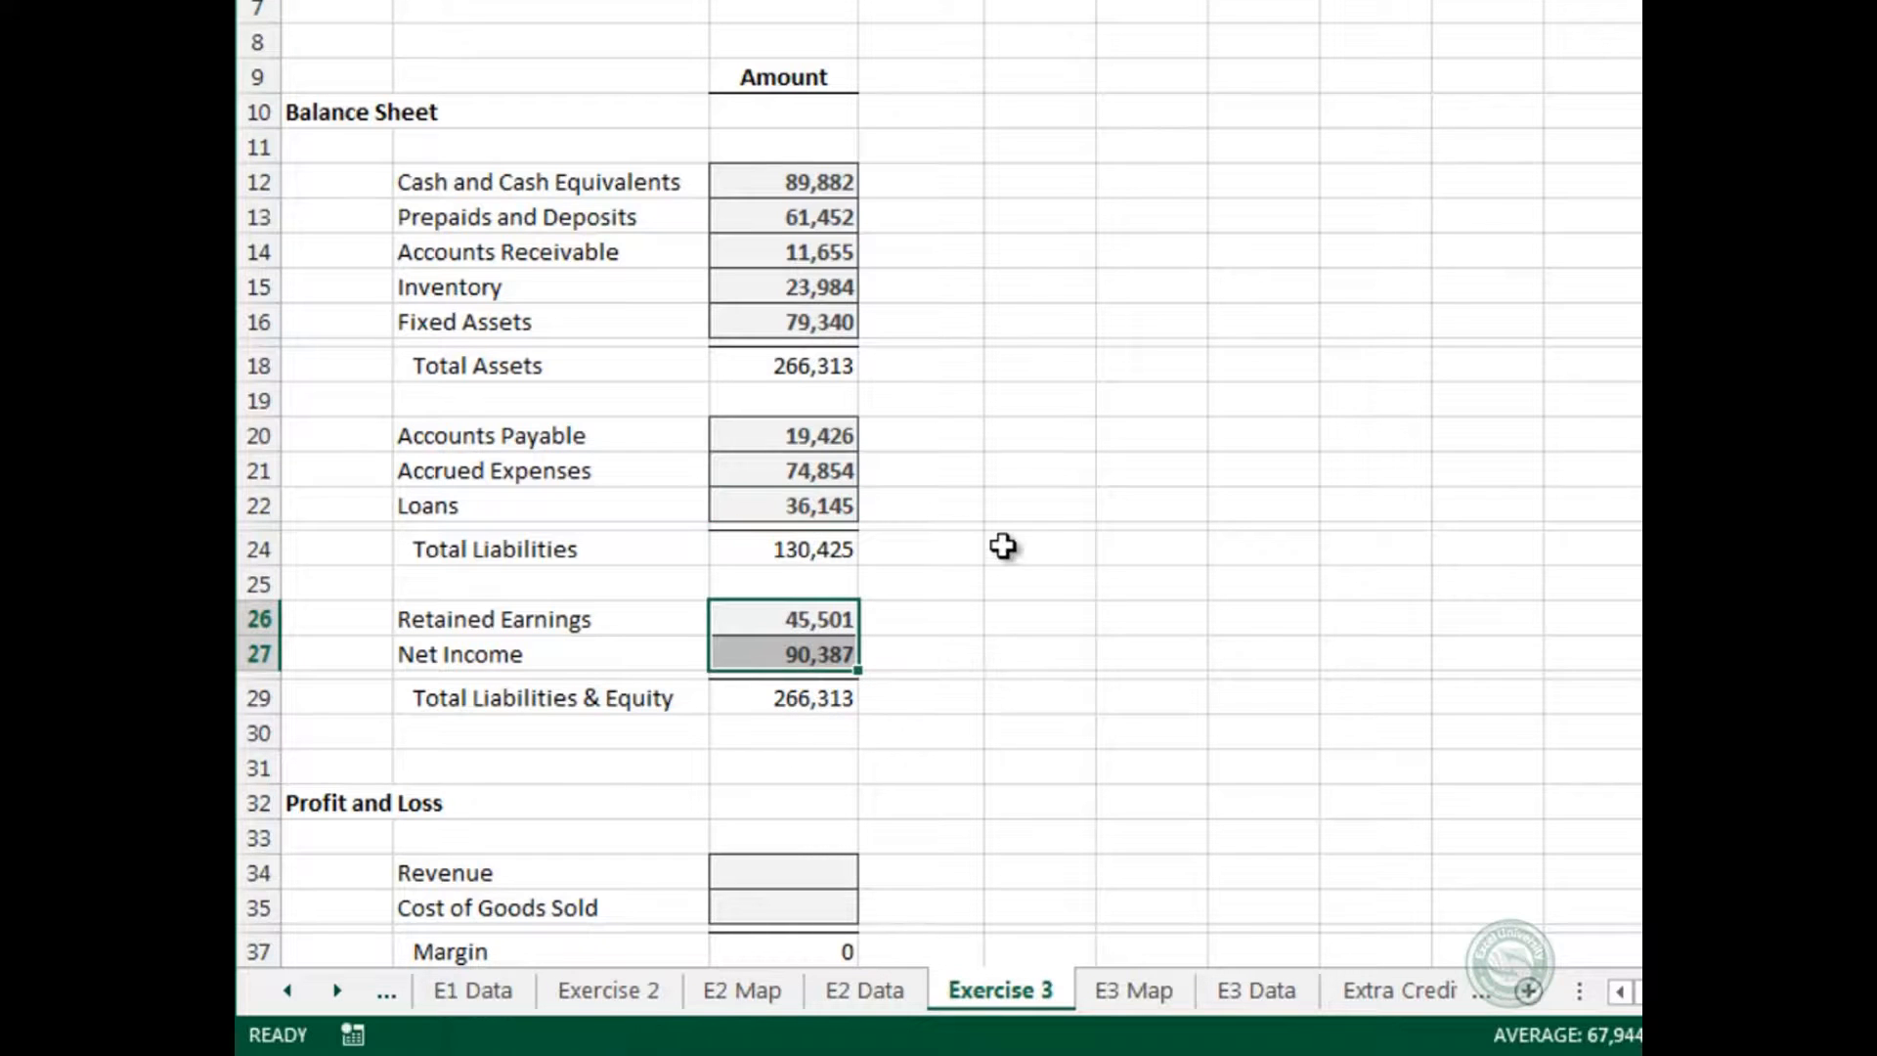
In the Profit and Loss section, start a SUMIFS formula in Revenue cell C34 with tbl_e3_map[Amount] as the sum range.
scroll(997, 545, "down", 8)
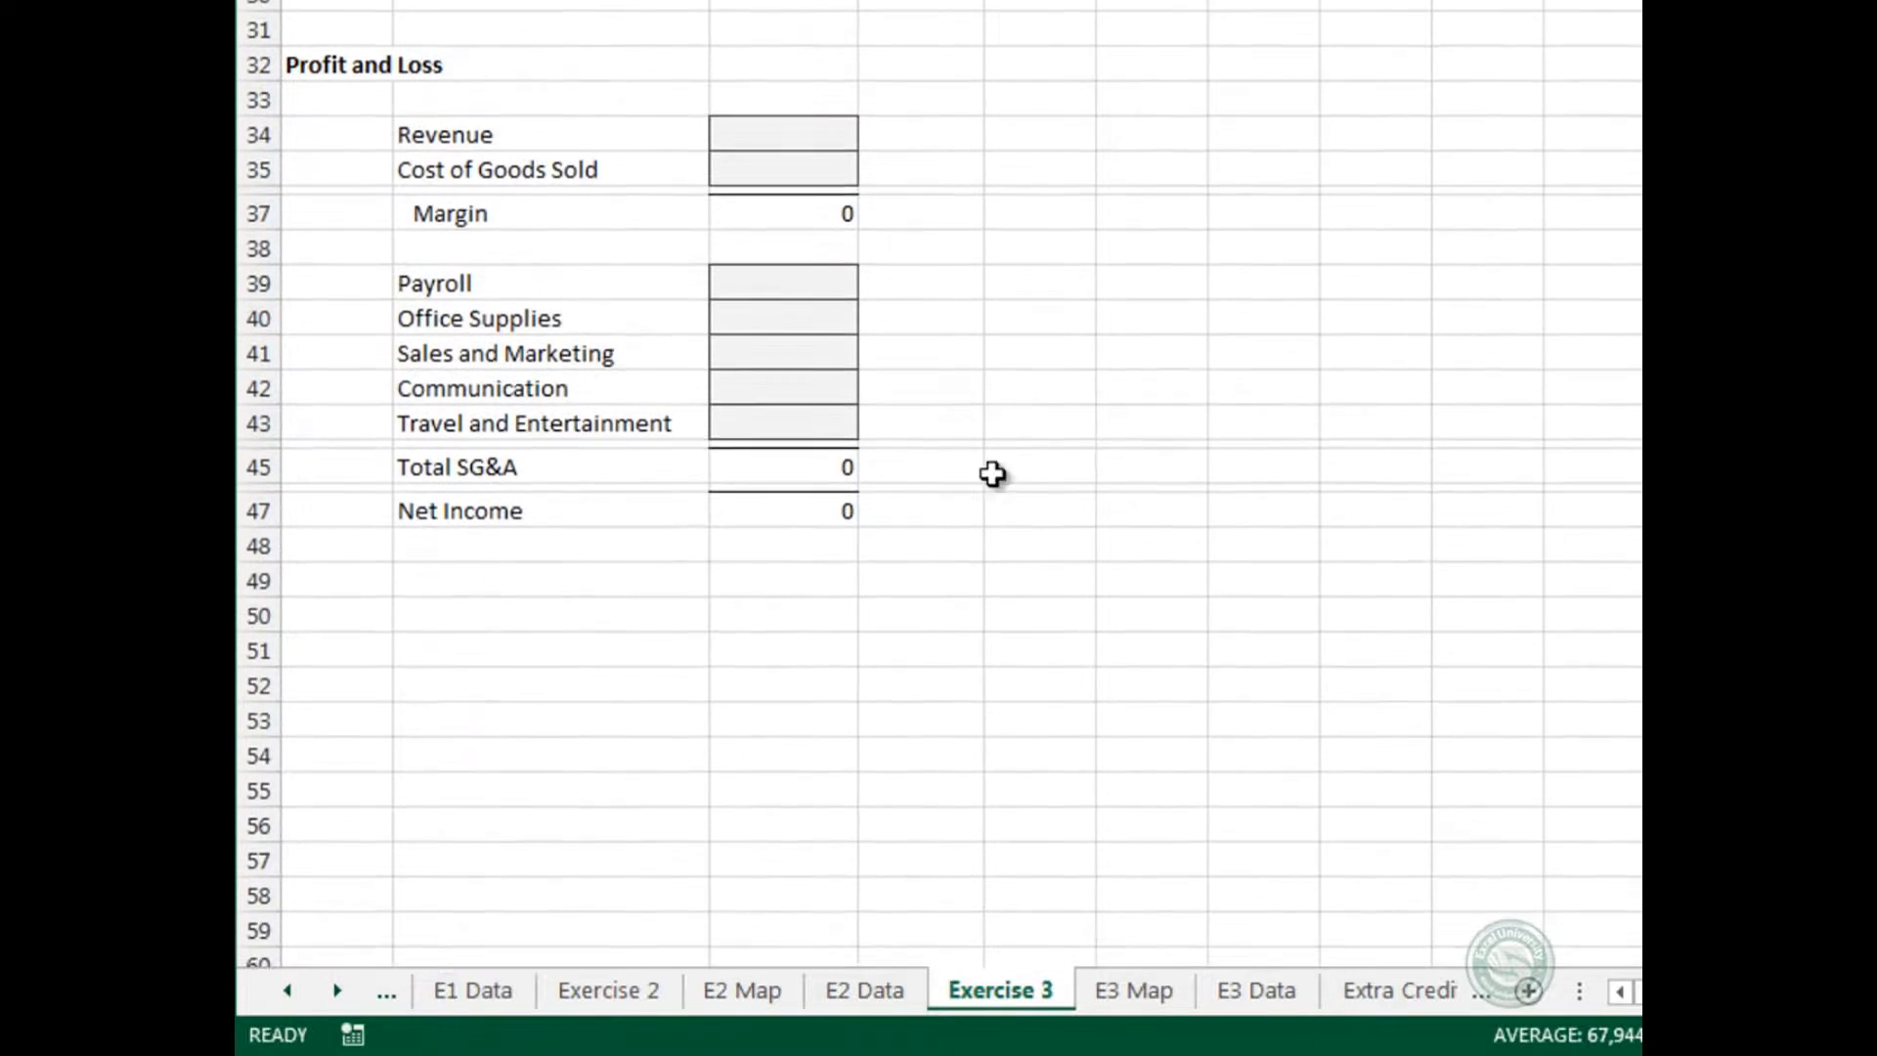
left_click(830, 132)
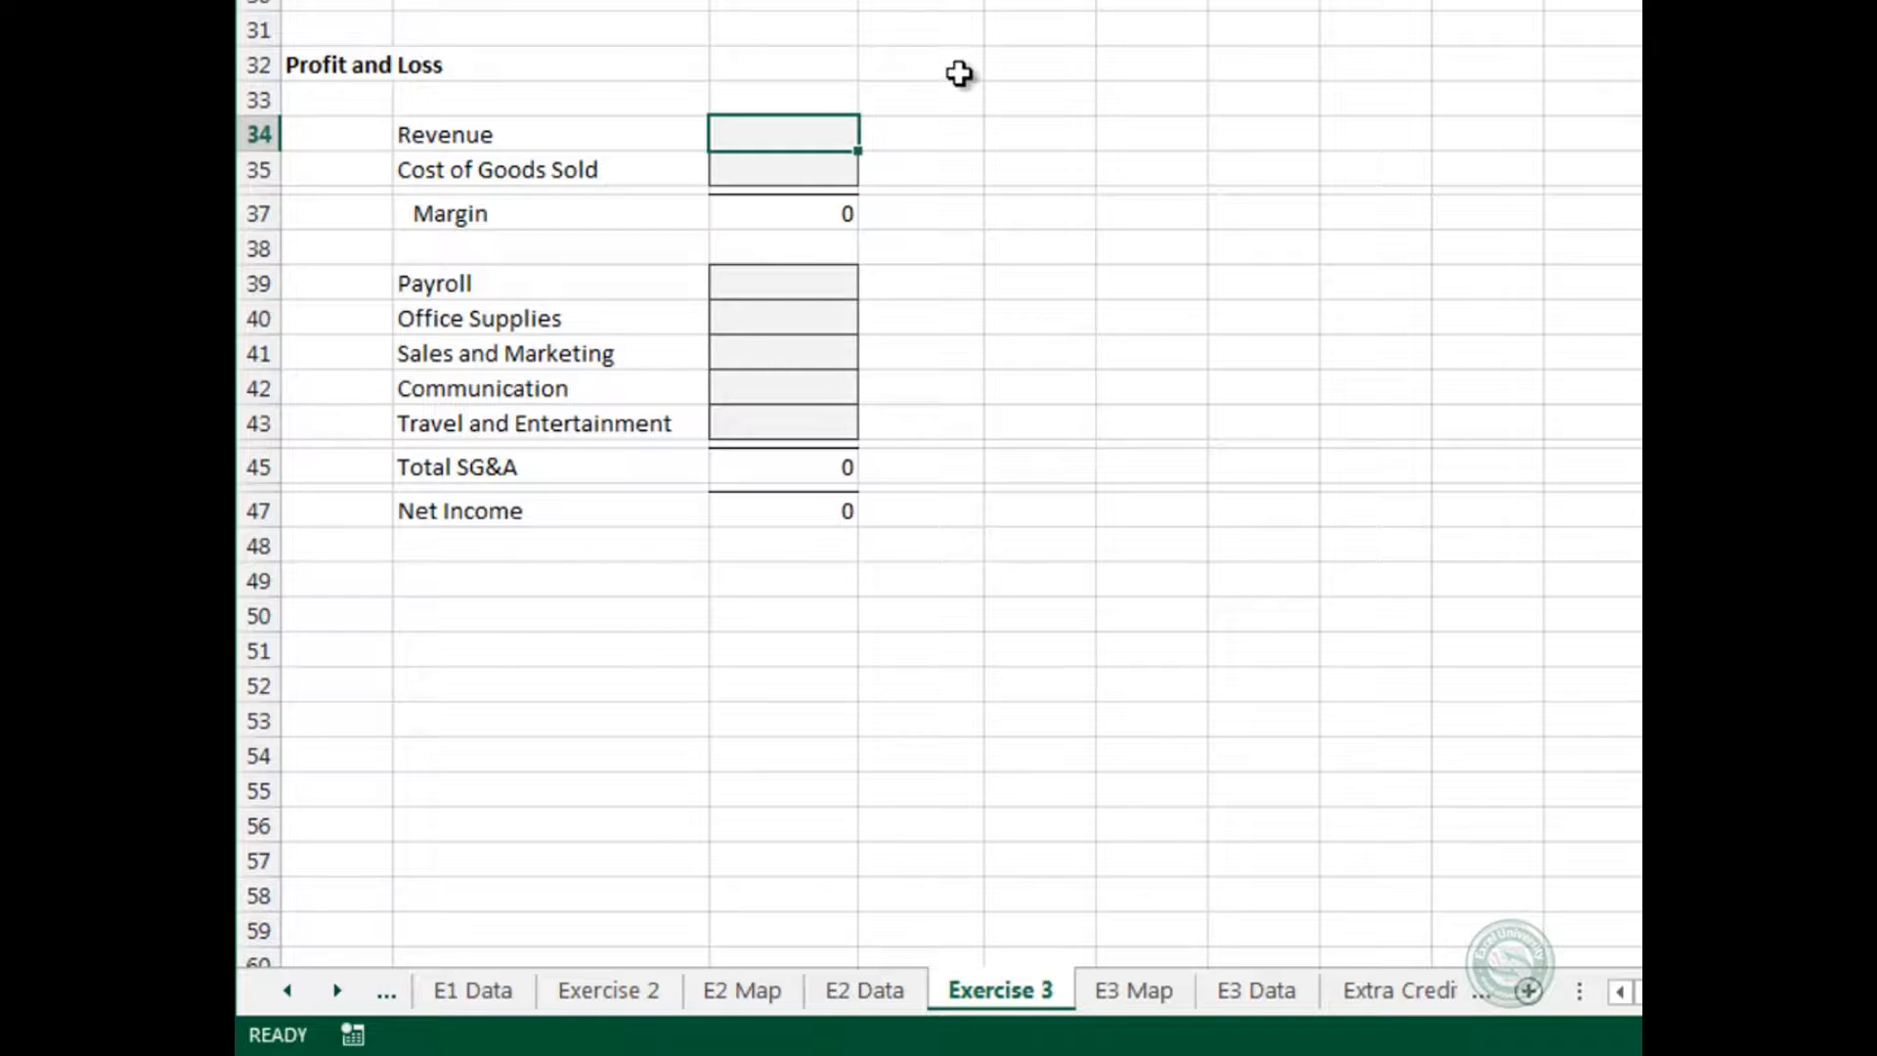
type("=sumif")
key("Down")
key("Tab")
type("tbl")
key("Down")
key("Down")
key("Down")
key("Down")
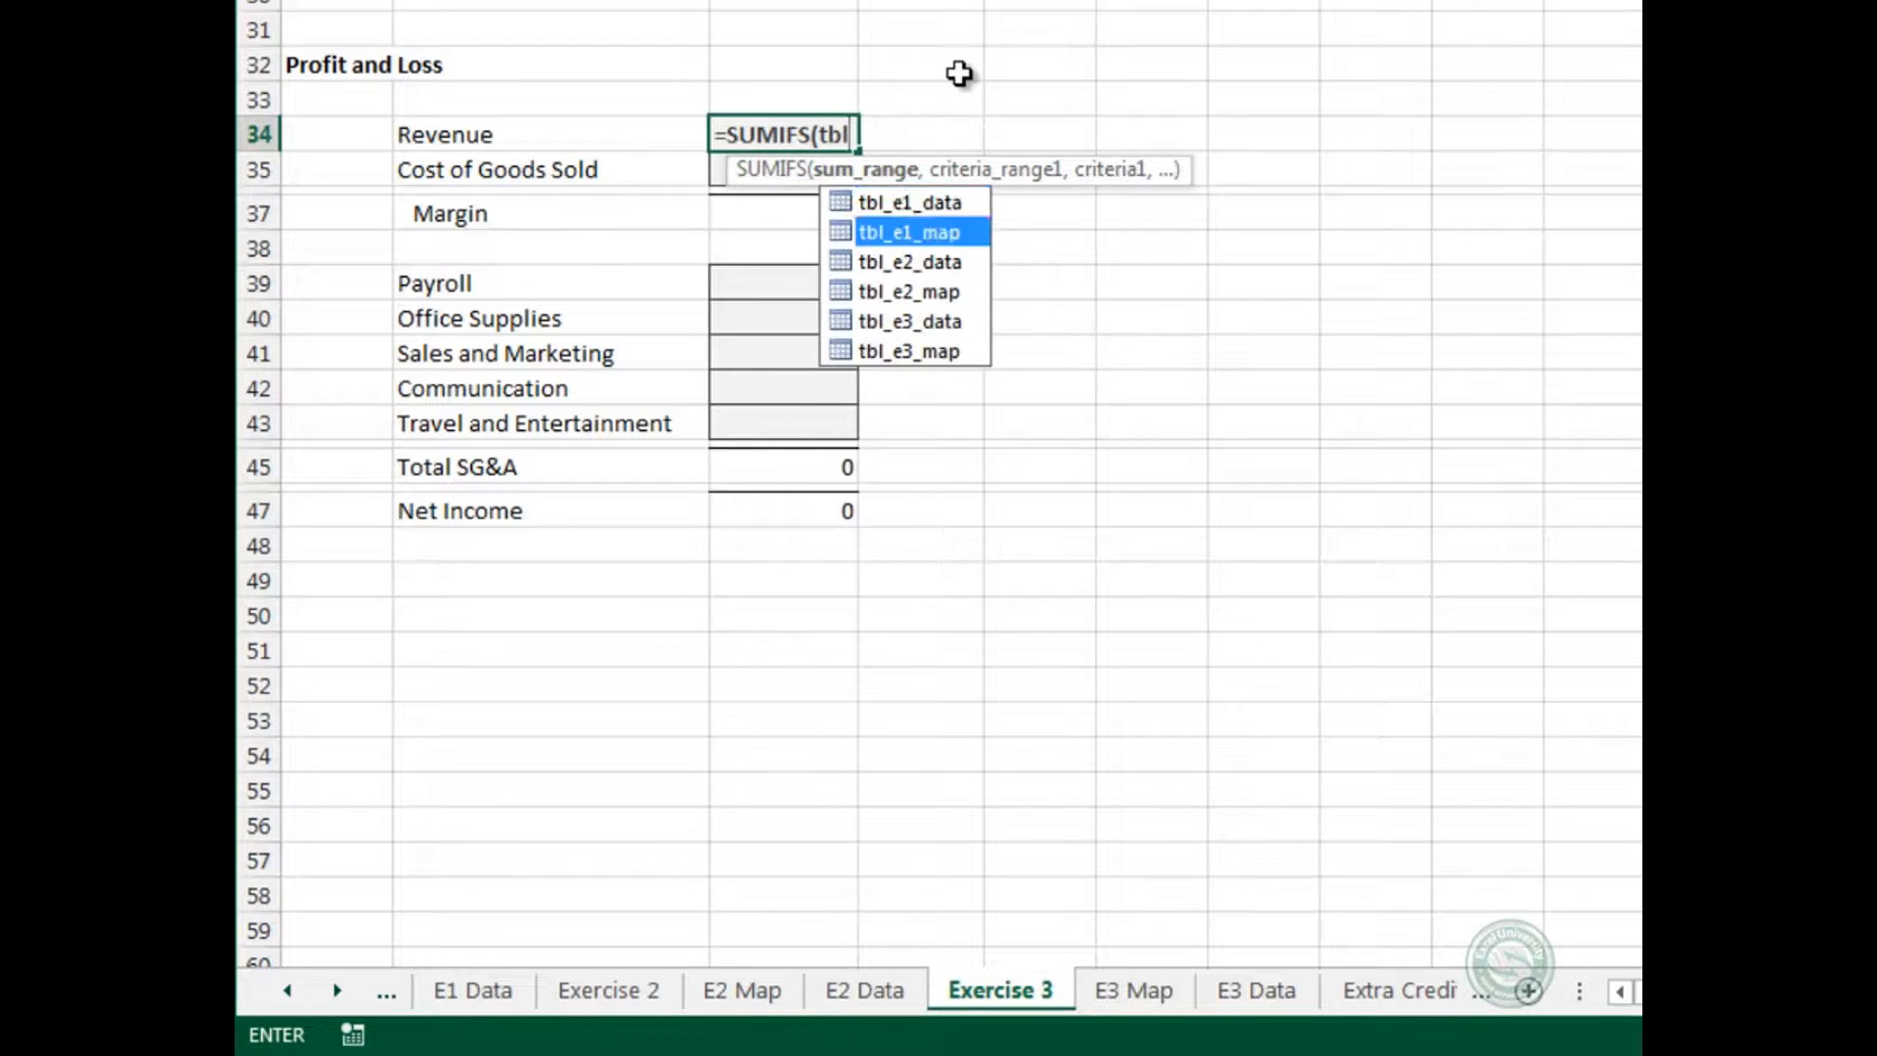
key("Down")
key("Tab")
type("[")
key("Down")
key("Down")
key("Down")
key("Down")
key("Down")
key("Down")
key("Tab")
type("],tbl")
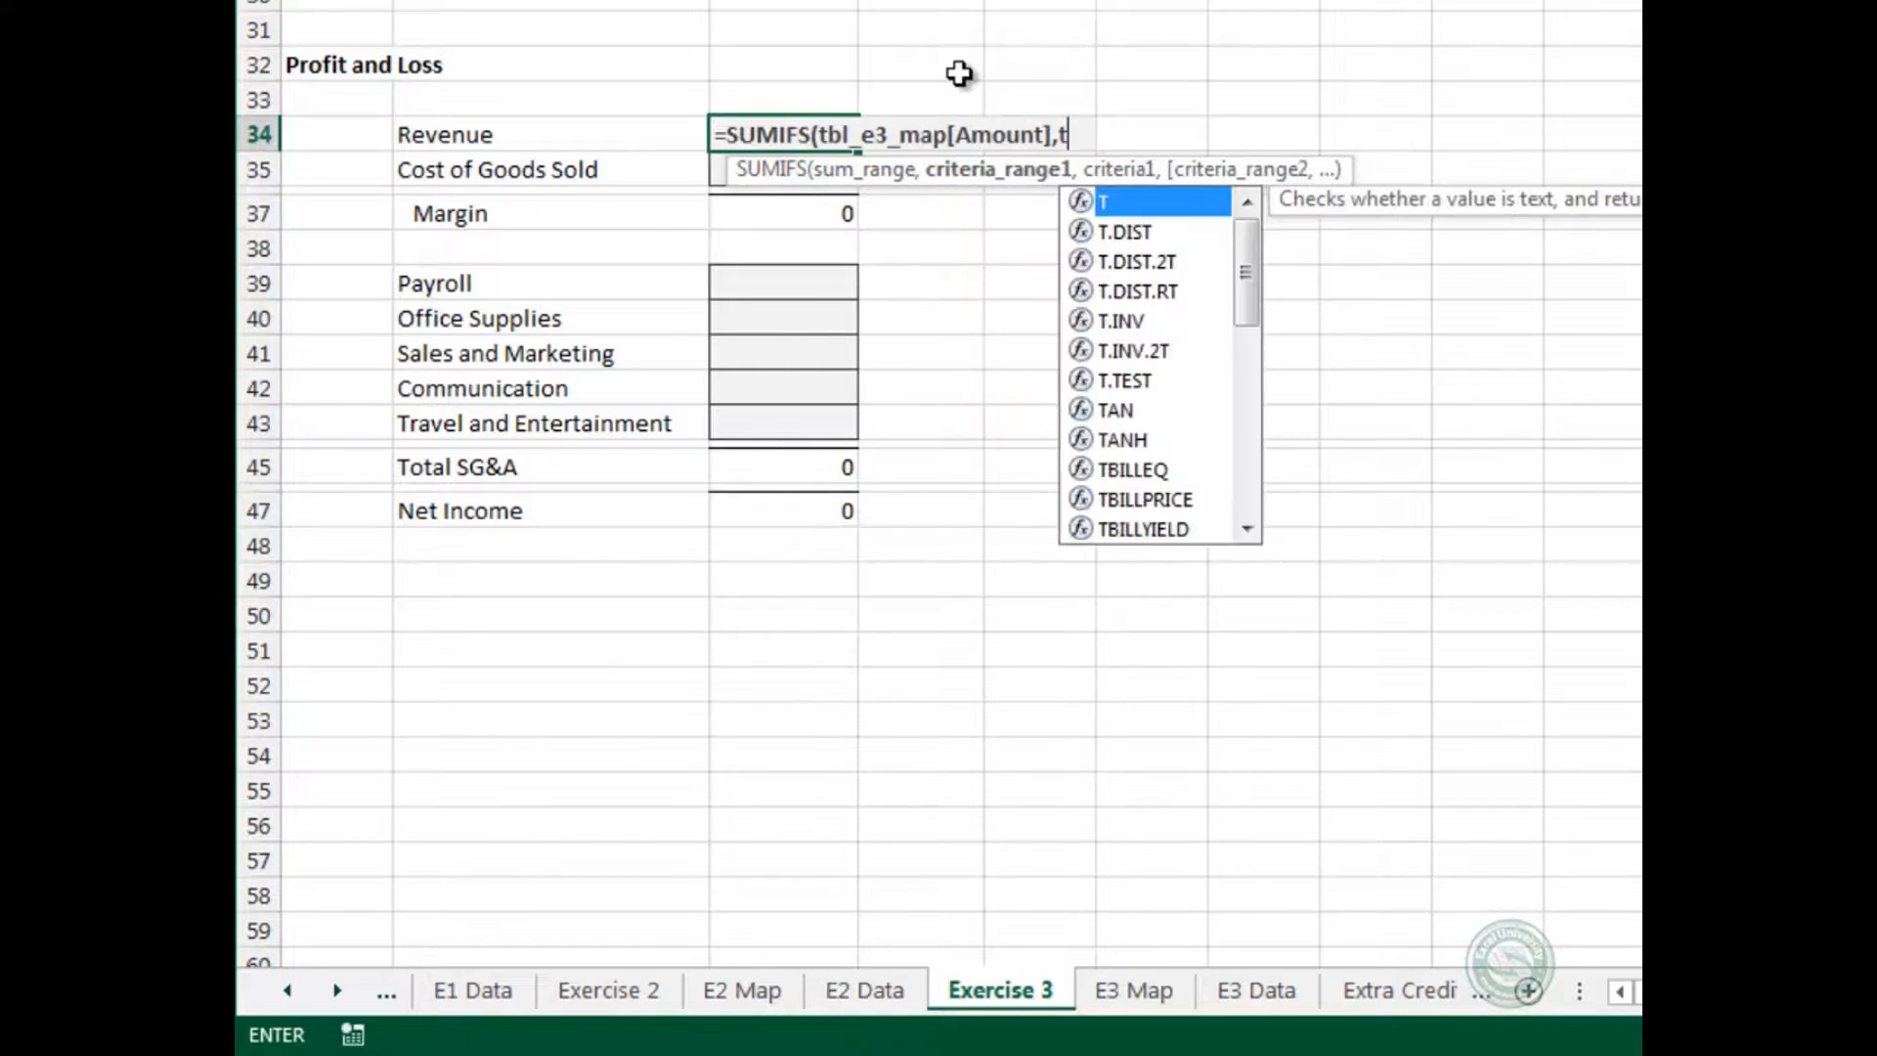
Complete the Revenue SUMIFS formula in C34 with criteria range tbl_e3_map[PL] and criterion B34.
key("Down")
key("Down")
key("Down")
key("Down")
key("Down")
key("Tab")
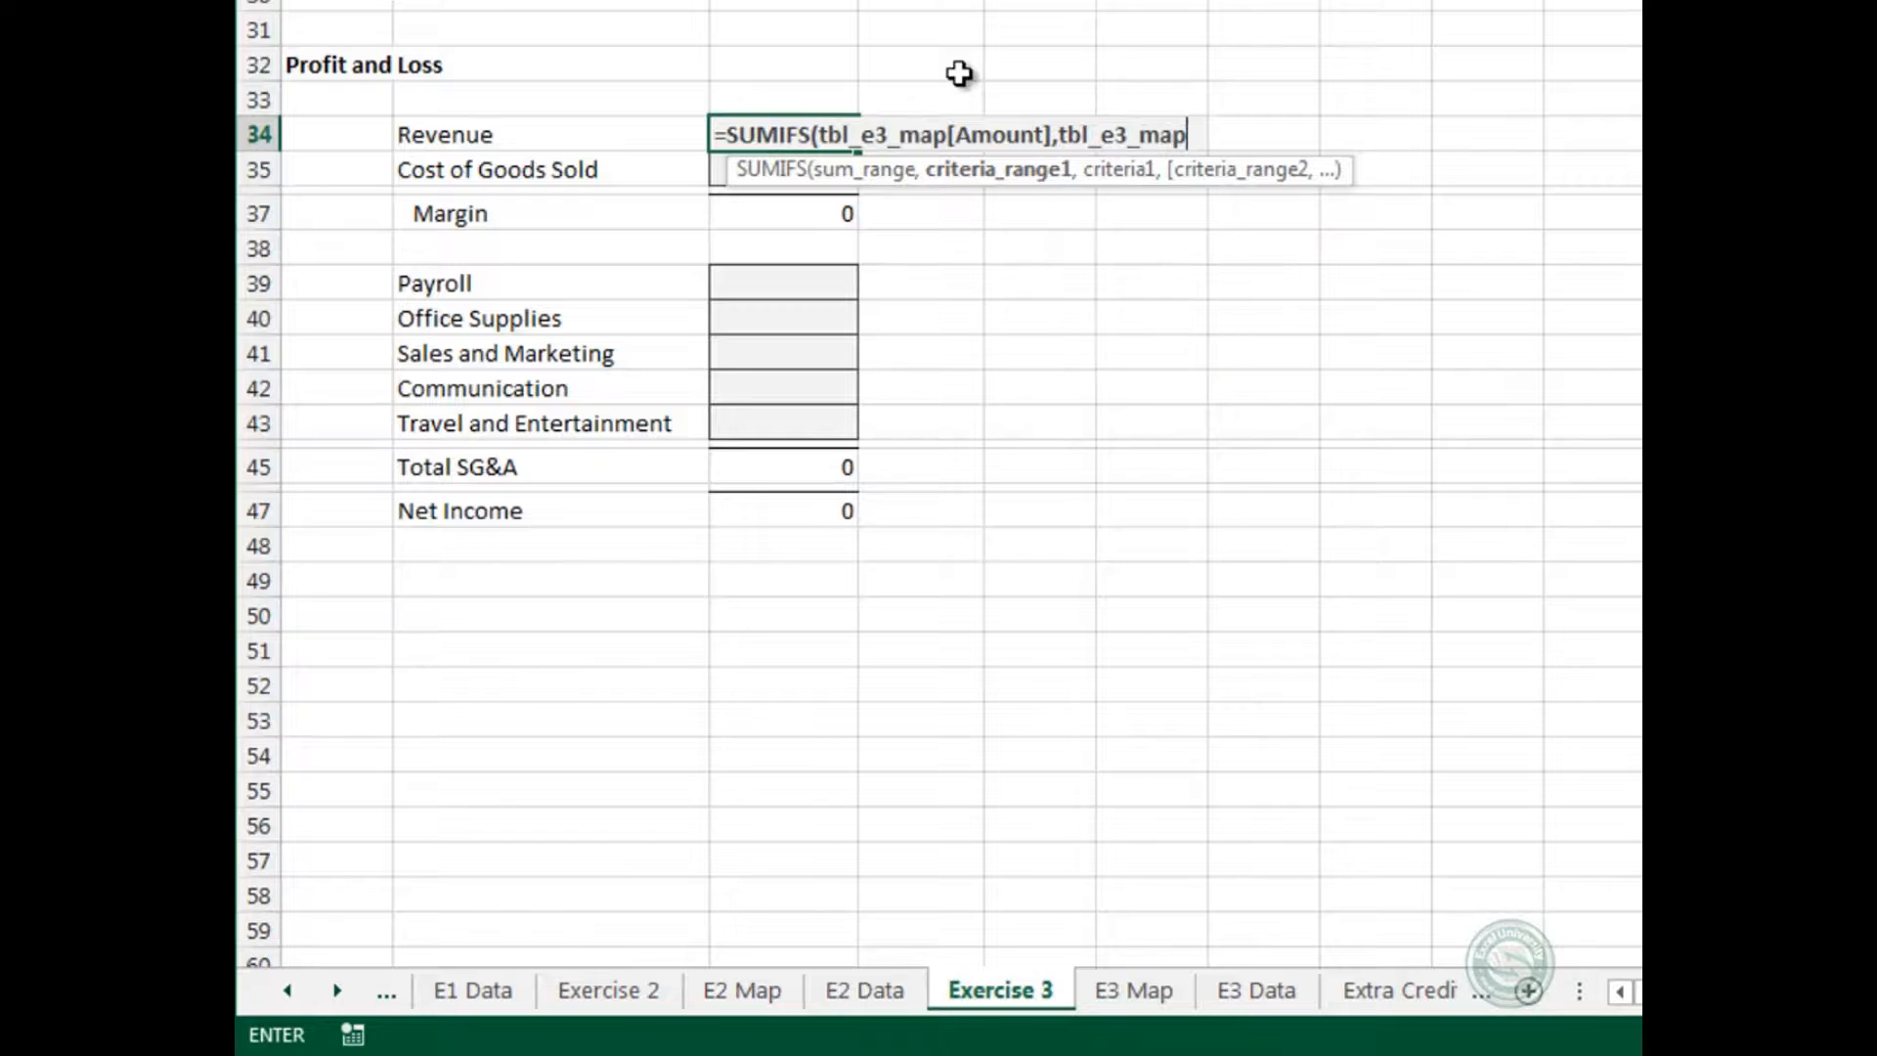
type("[")
key("Down")
key("Down")
key("Down")
key("Down")
key("Down")
key("Tab")
type("],")
key("Left")
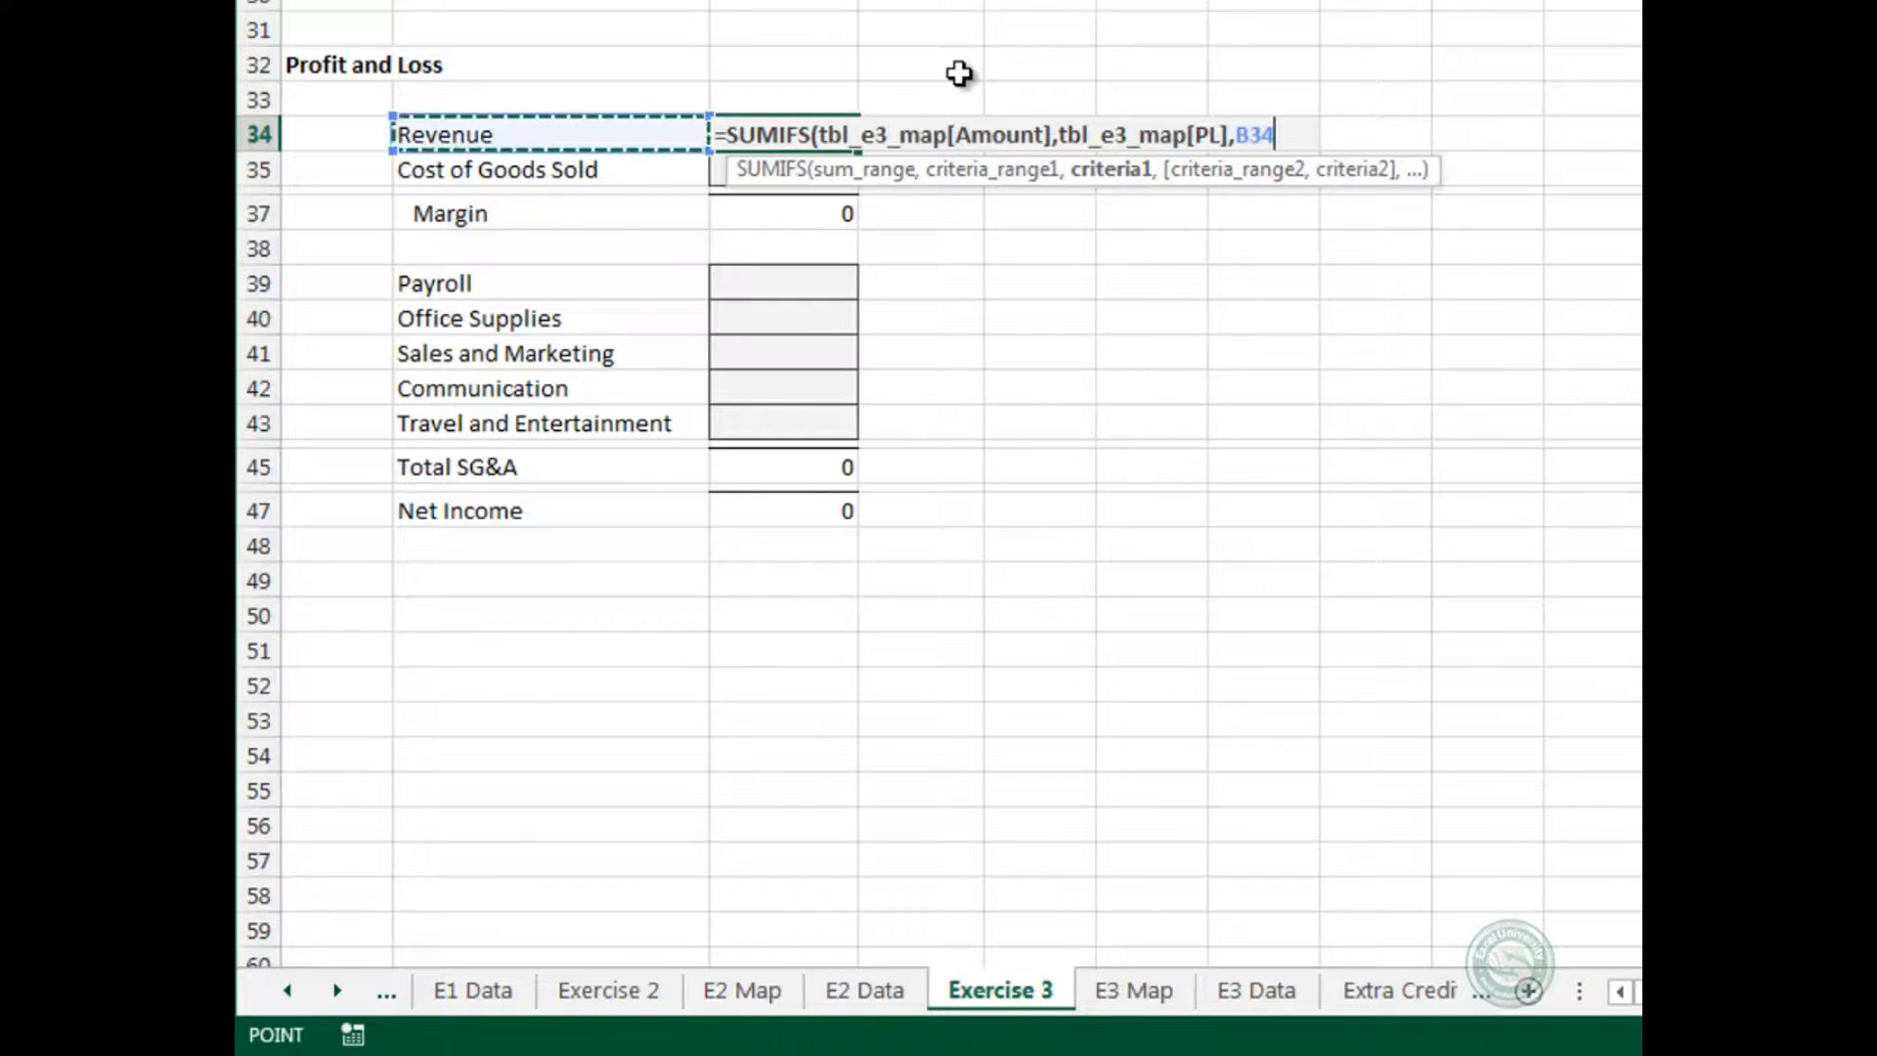
type(")")
key("Return")
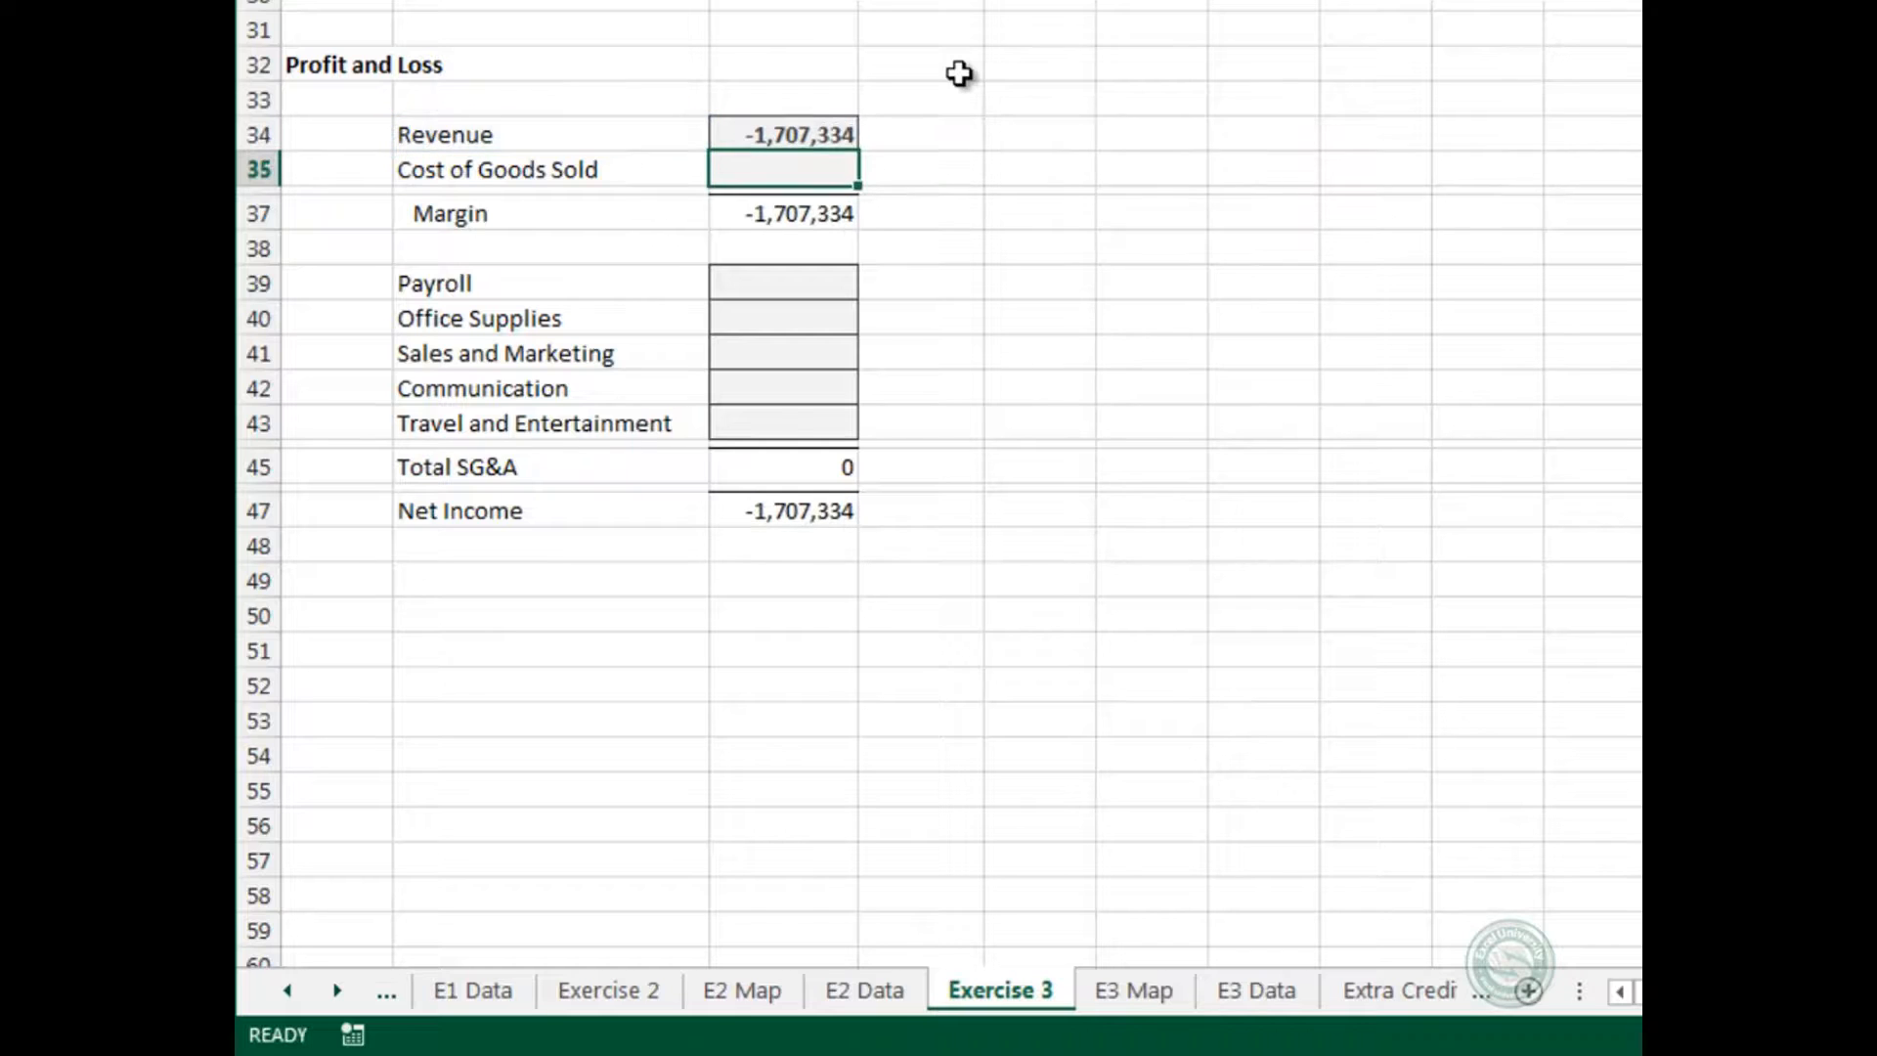
Reverse the sign of the Revenue formula in C34 by adding a minus before SUMIFS.
key("Up")
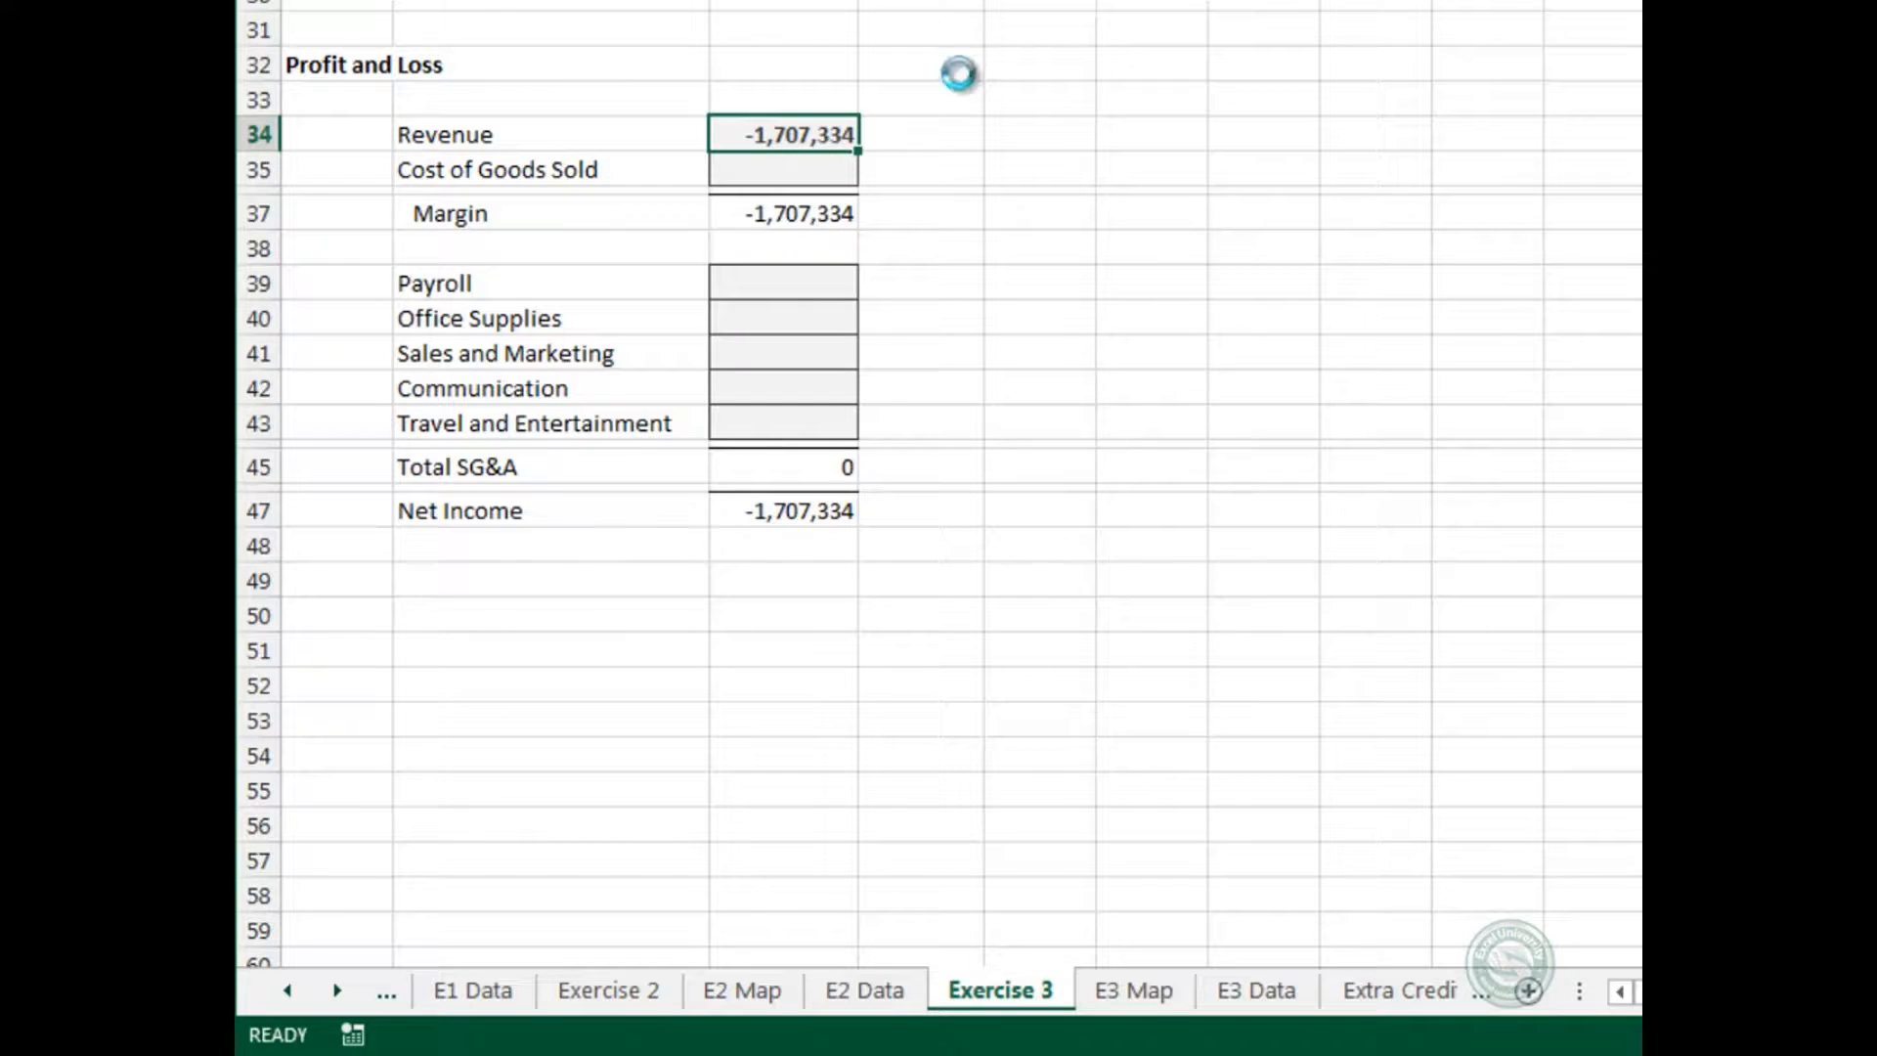
key("F2")
key("Home")
type("-")
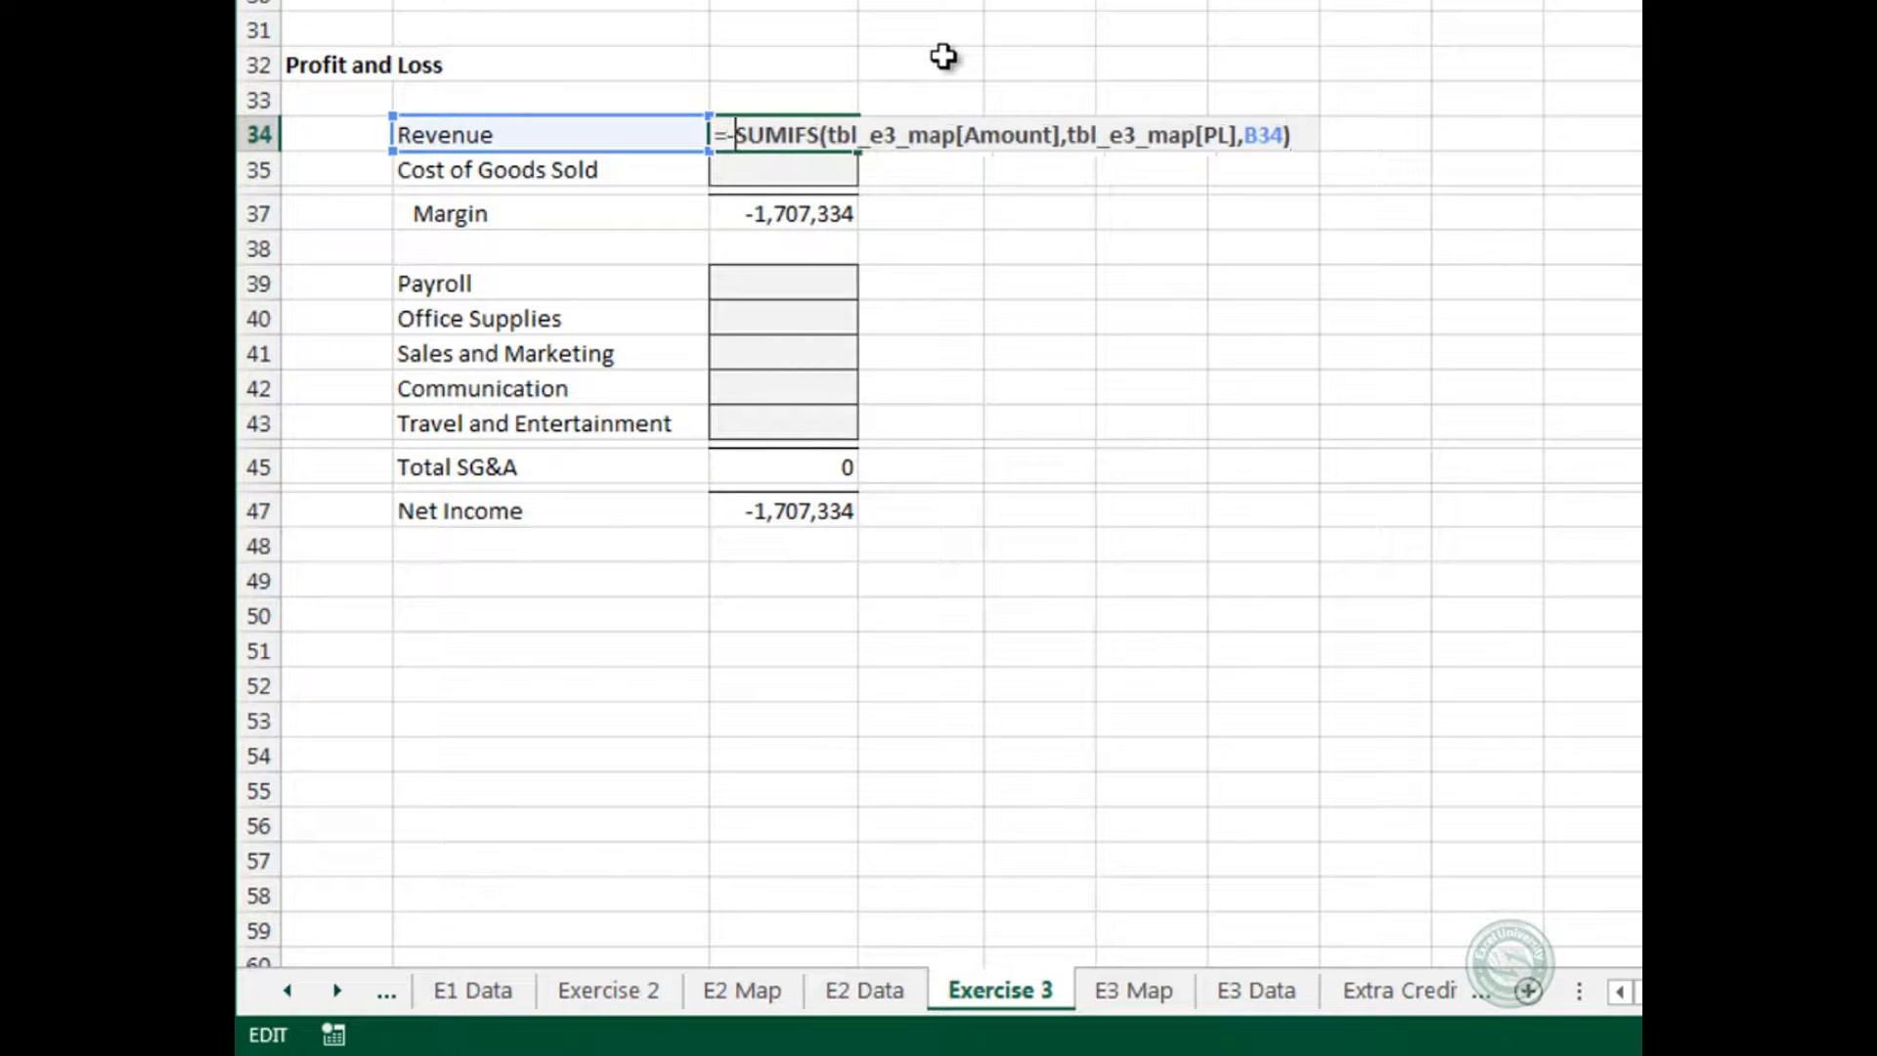
key("Return")
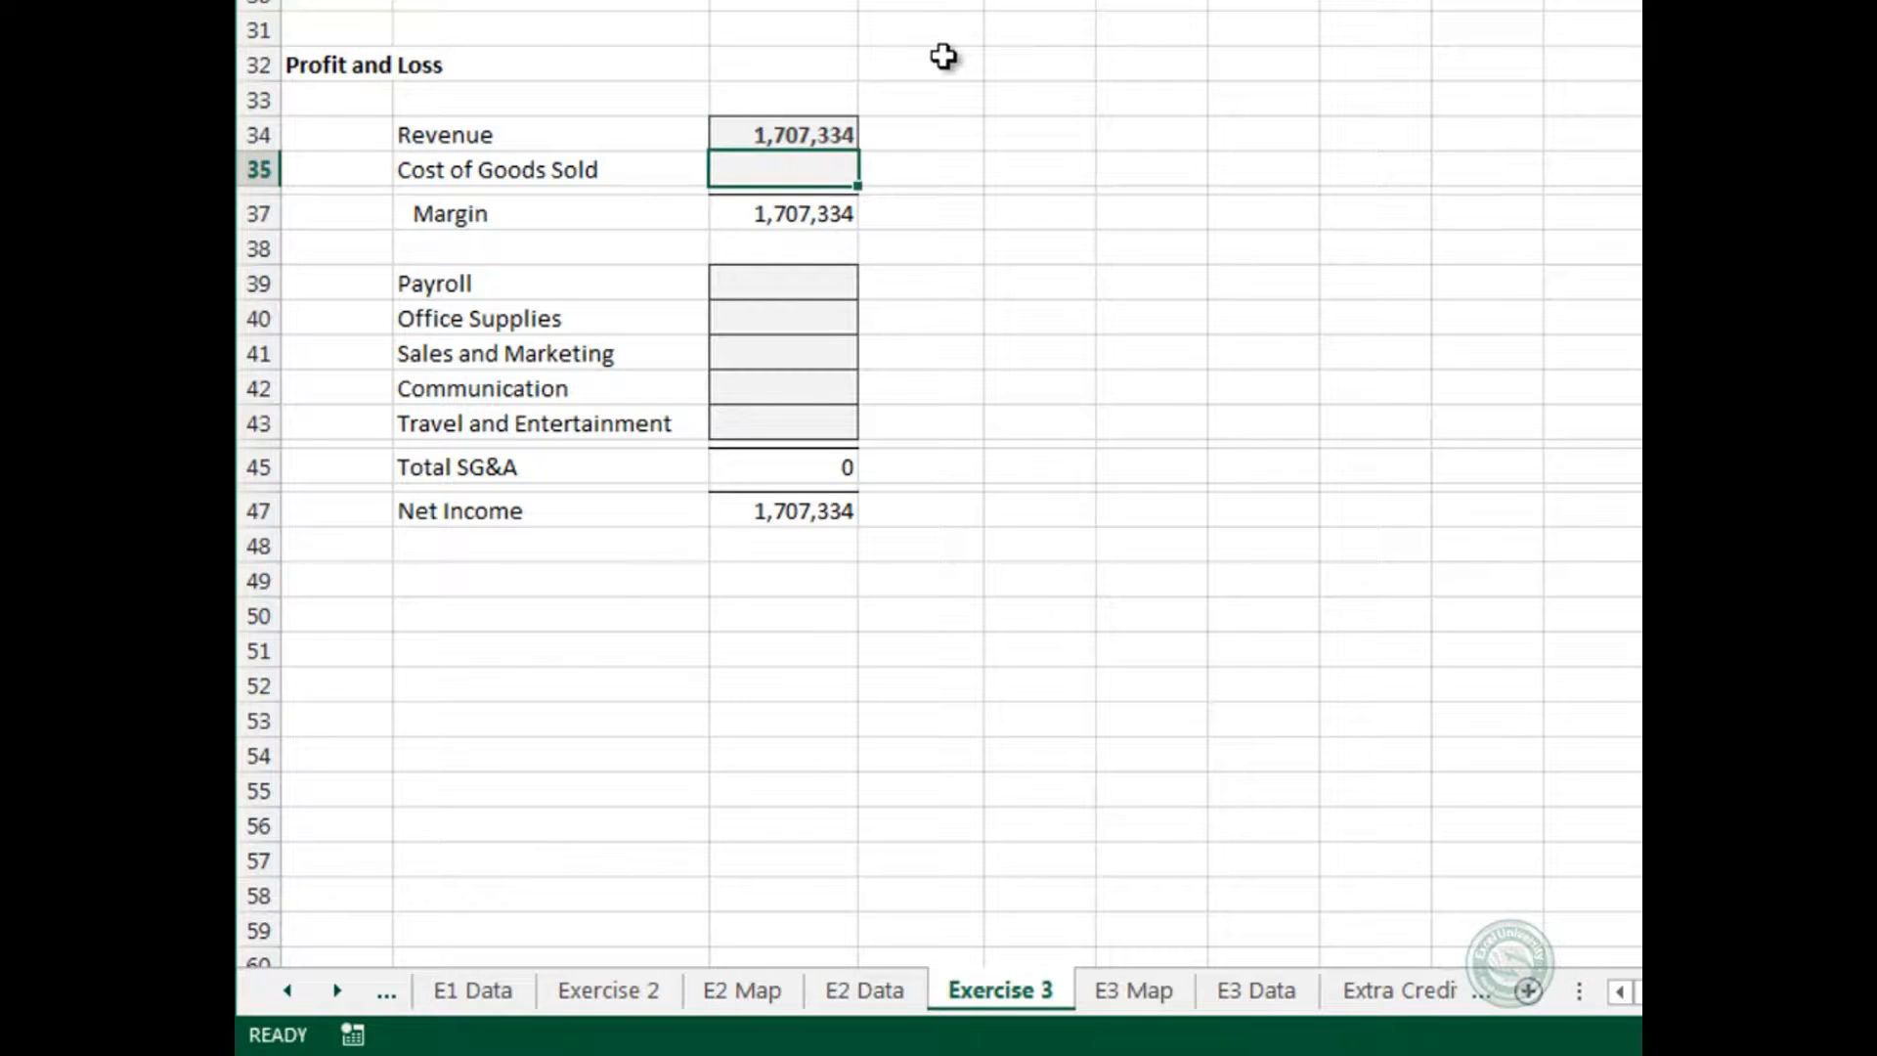
Start a SUMIFS formula in Cost of Goods Sold cell C35 with tbl_e3_map[Amount] as the sum range.
type("=sumif")
key("Down")
key("Tab")
type("tbl")
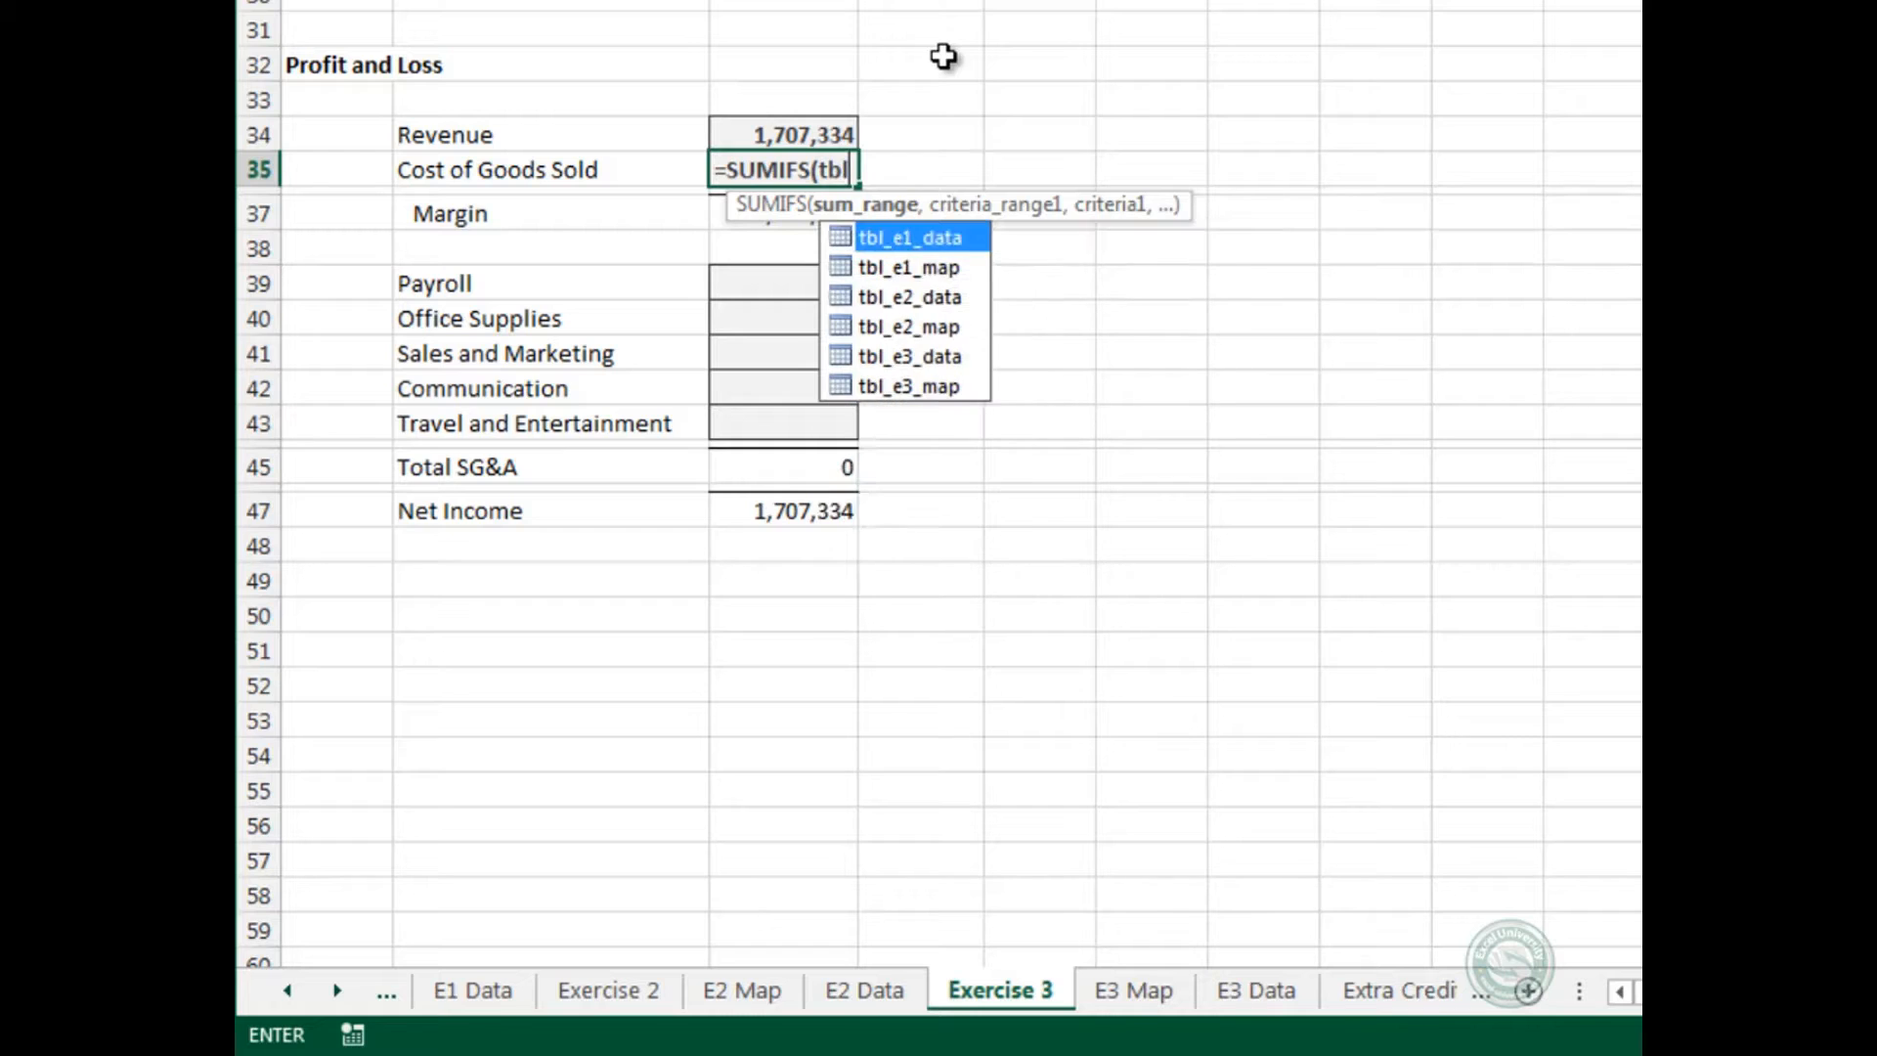
key("Down")
key("Down")
key("Down")
key("Down")
key("Down")
key("Tab")
type("[")
key("Down")
key("Down")
key("Down")
key("Down")
key("Down")
key("Down")
key("Tab")
type("],")
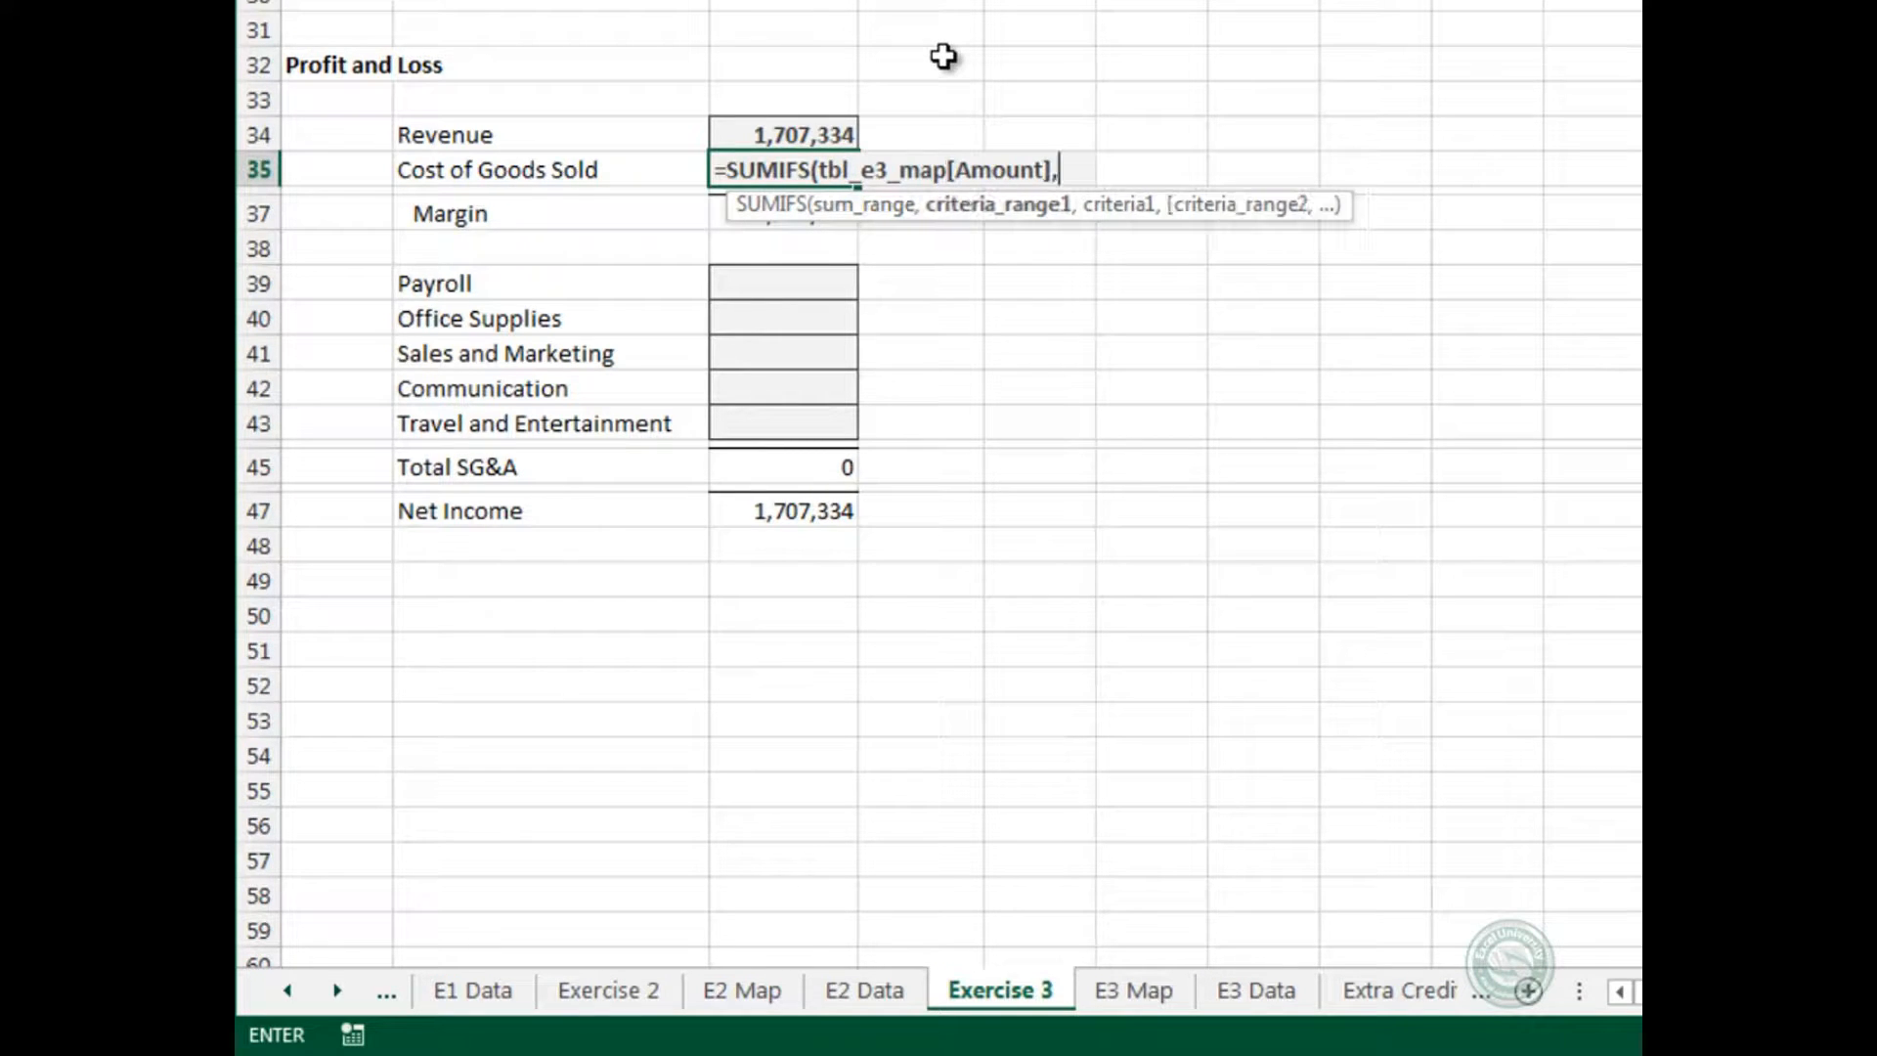
Complete the Cost of Goods Sold formula in C35 with criteria range tbl_e3_map[PL] and criterion B35.
type("tbl")
key("Down")
key("Down")
key("Down")
key("Down")
key("Down")
key("Tab")
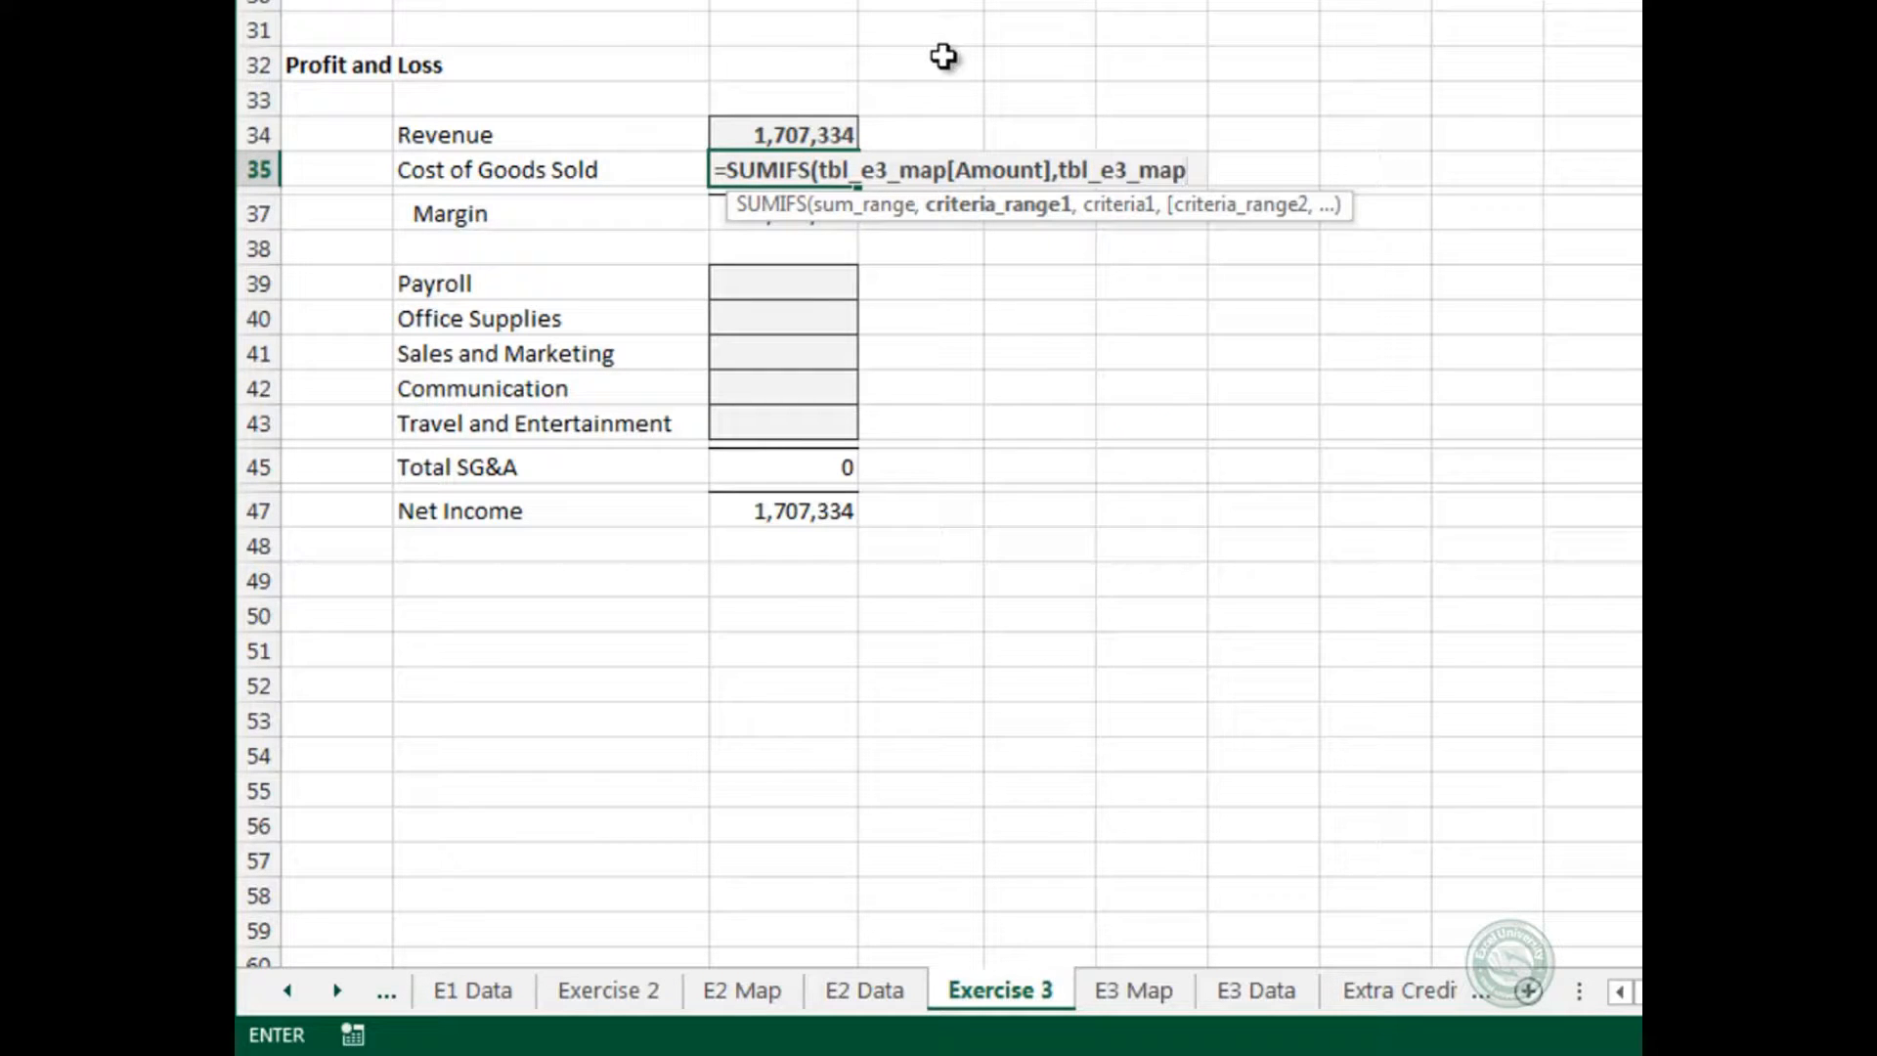
type("[")
key("Down")
key("Down")
key("Down")
key("Down")
key("Down")
key("Tab")
type("],")
key("Left")
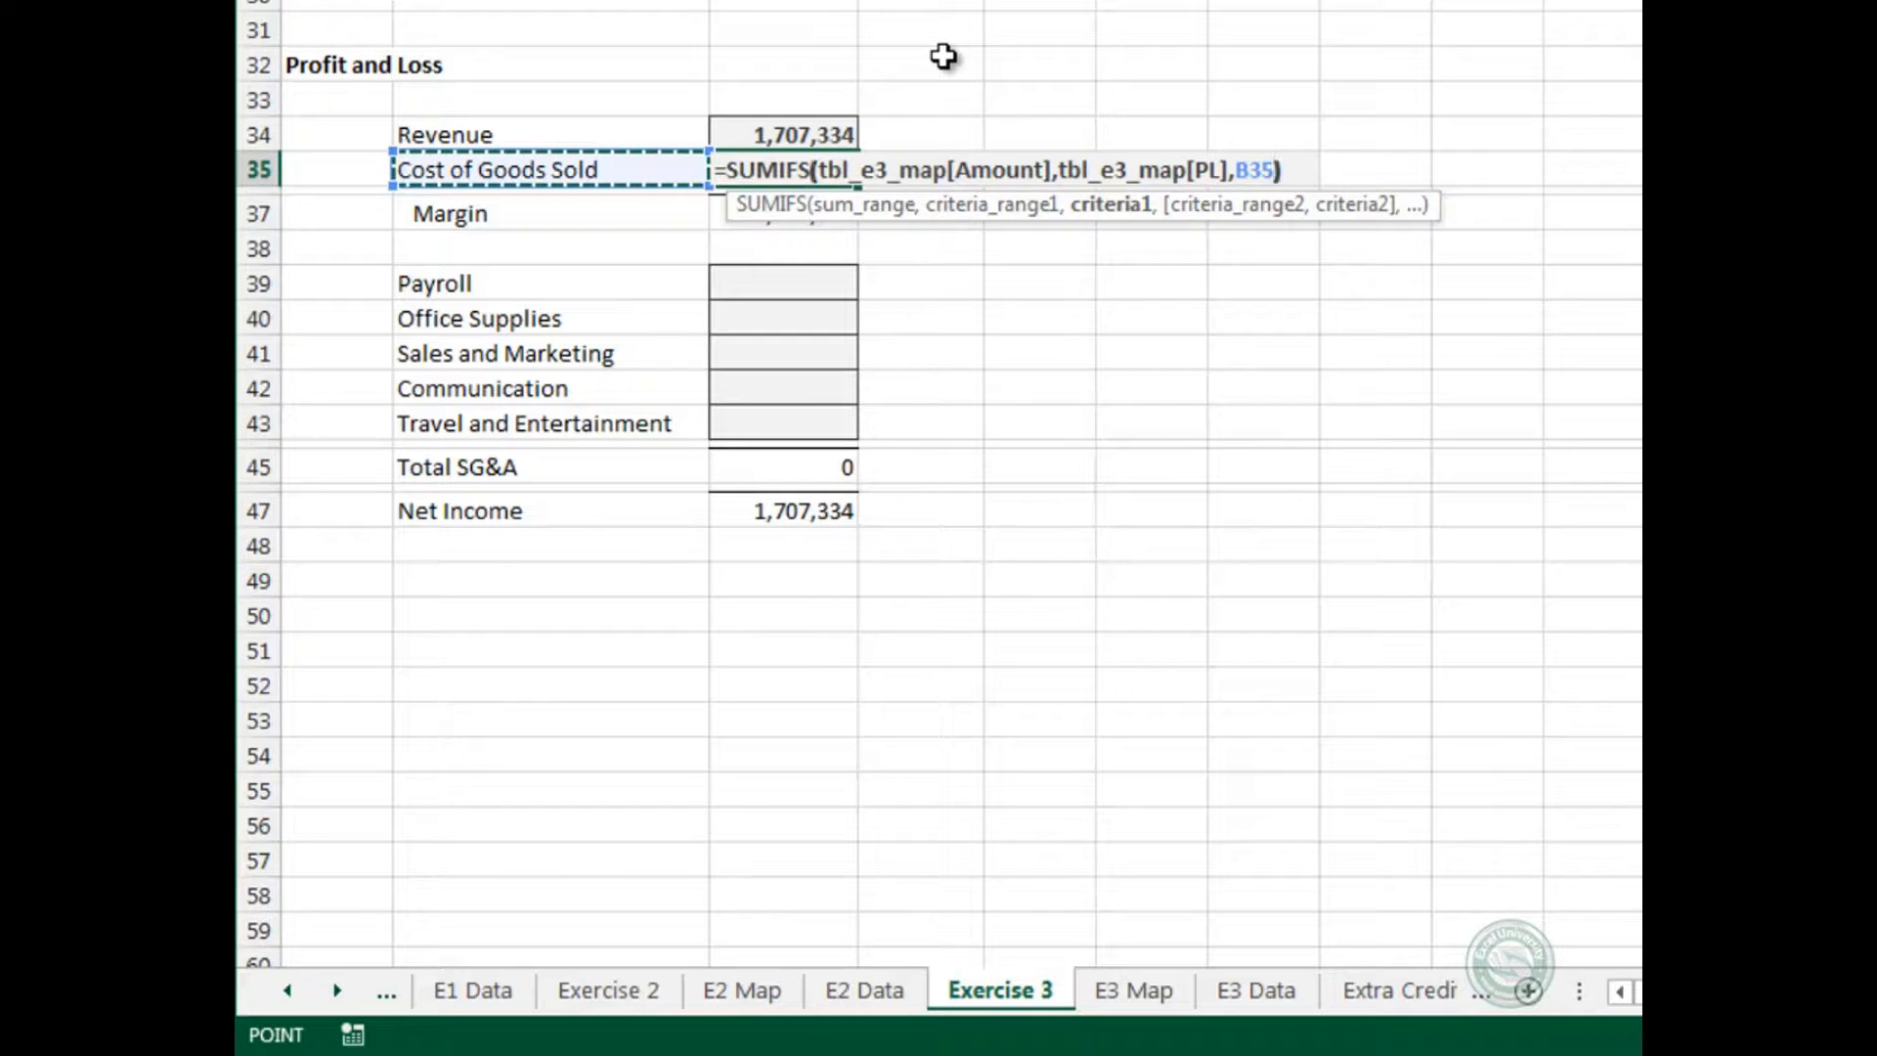
key("ctrl+Return")
Copy the Cost of Goods Sold formula from C35 into the expense cells C39:C43, Payroll through Travel and Entertainment.
key("ctrl+c")
key("Down")
key("Down")
key("Down")
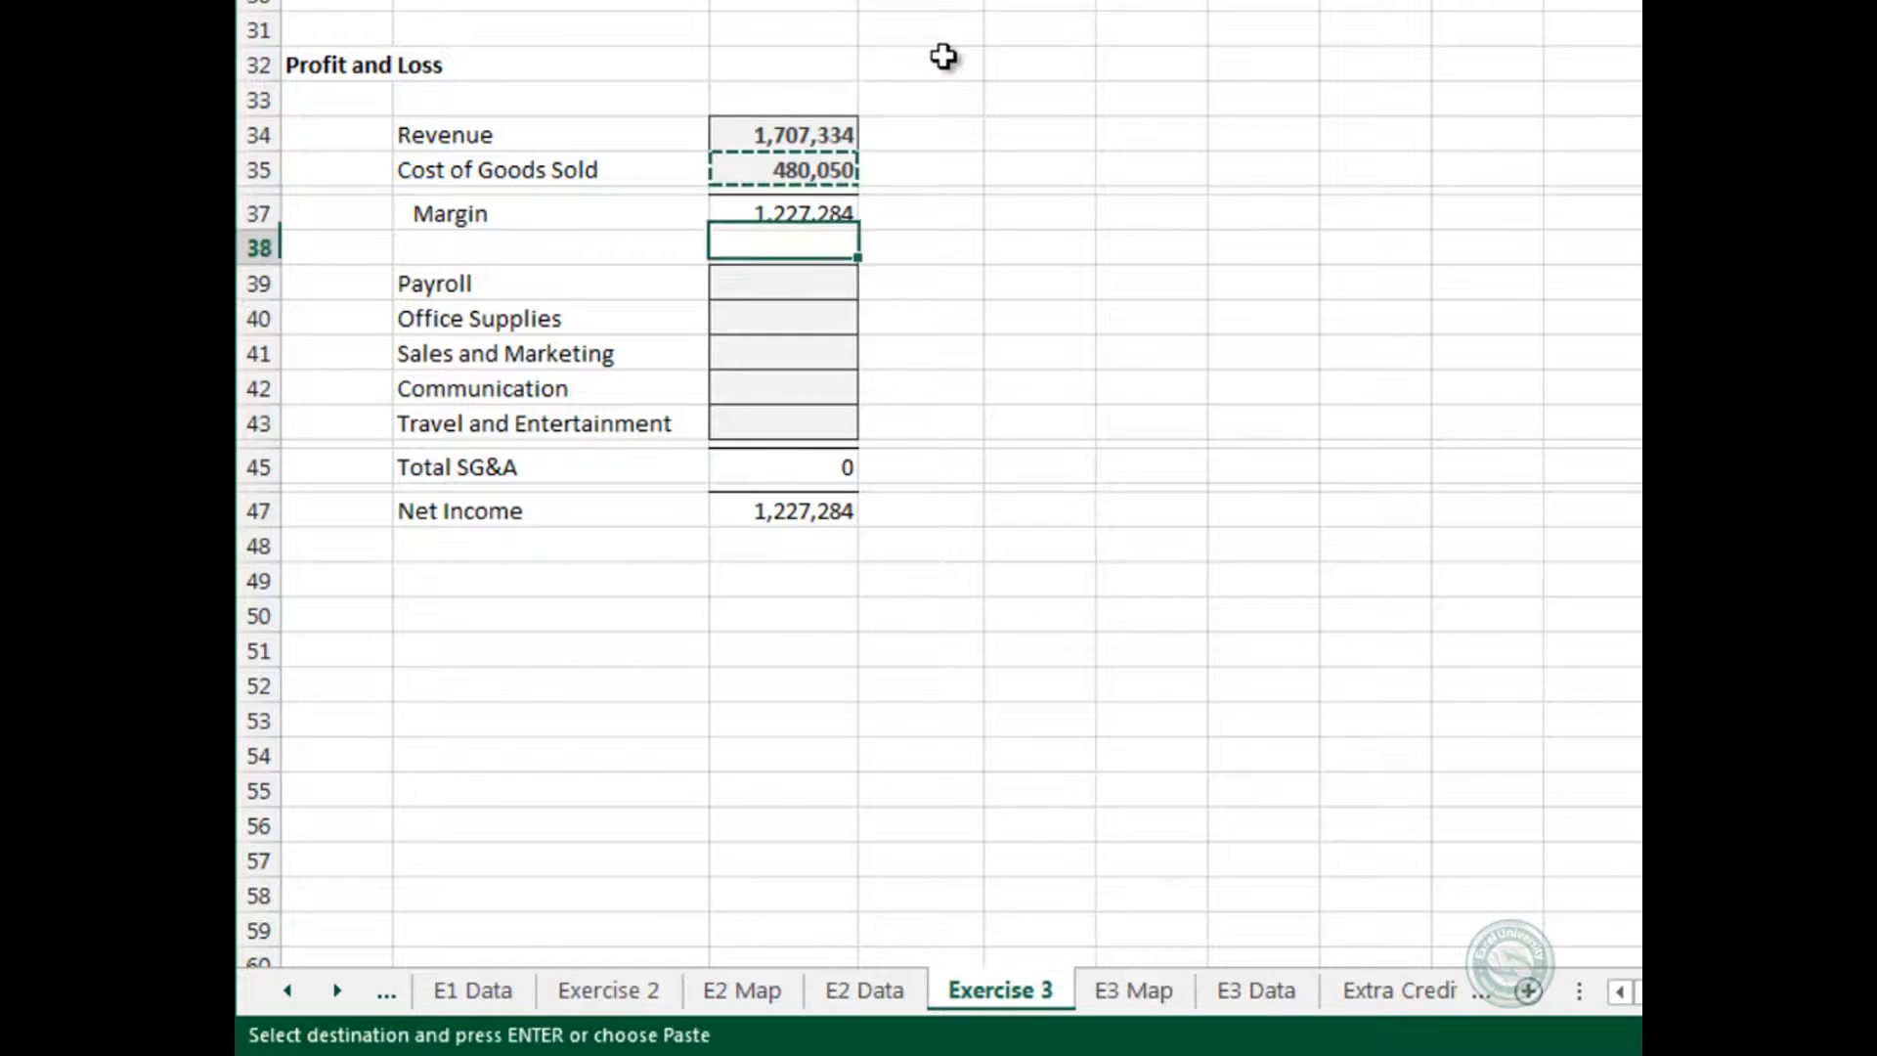
key("shift+Down")
key("shift+Down")
key("shift+Down")
key("shift+Down")
key("ctrl+v")
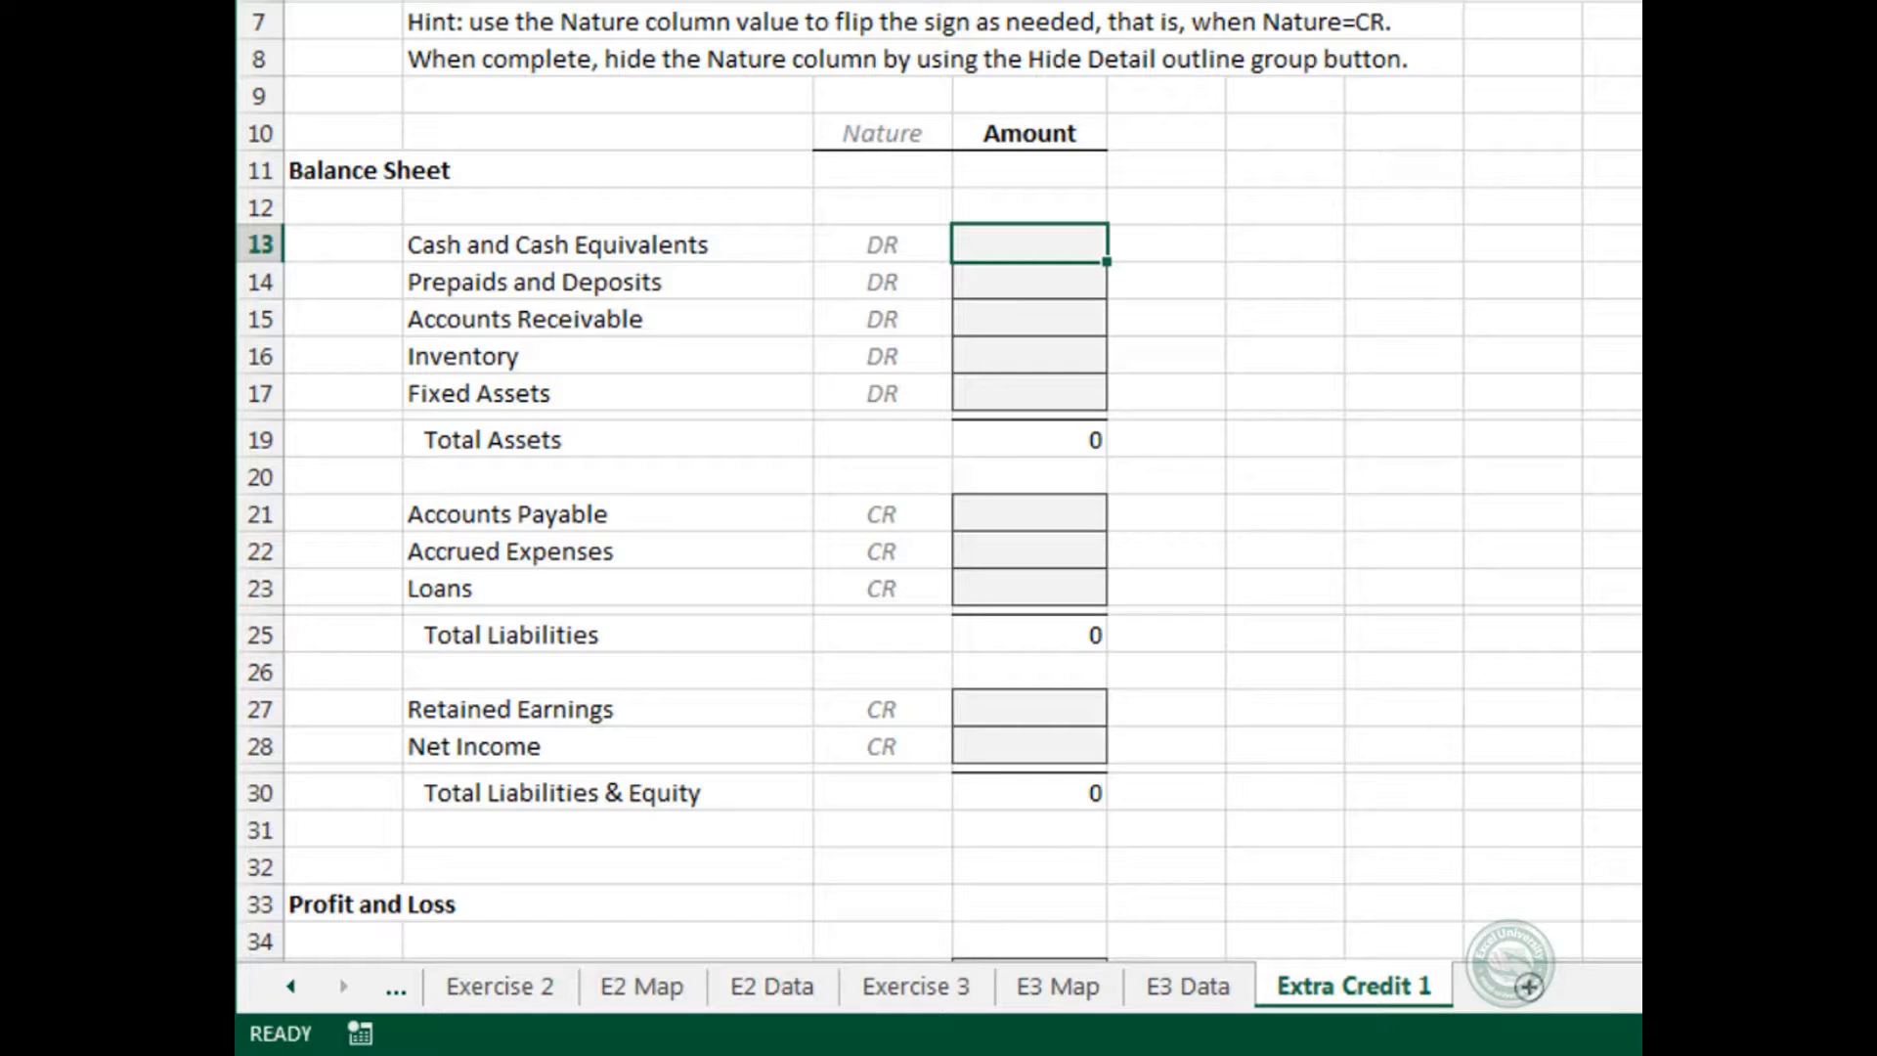
On the Extra Credit 1 sheet, start a SUMIFS formula in Cash and Cash Equivalents cell D13 with tbl_e3_map[Amount] as the sum range.
type("=sumifs")
key("Tab")
type("tbl")
key("Down")
key("Down")
key("Down")
key("Down")
key("Down")
key("Tab")
type("[")
key("Down")
key("Down")
key("Down")
key("Down")
key("Down")
key("Down")
key("Tab")
type("],tbl")
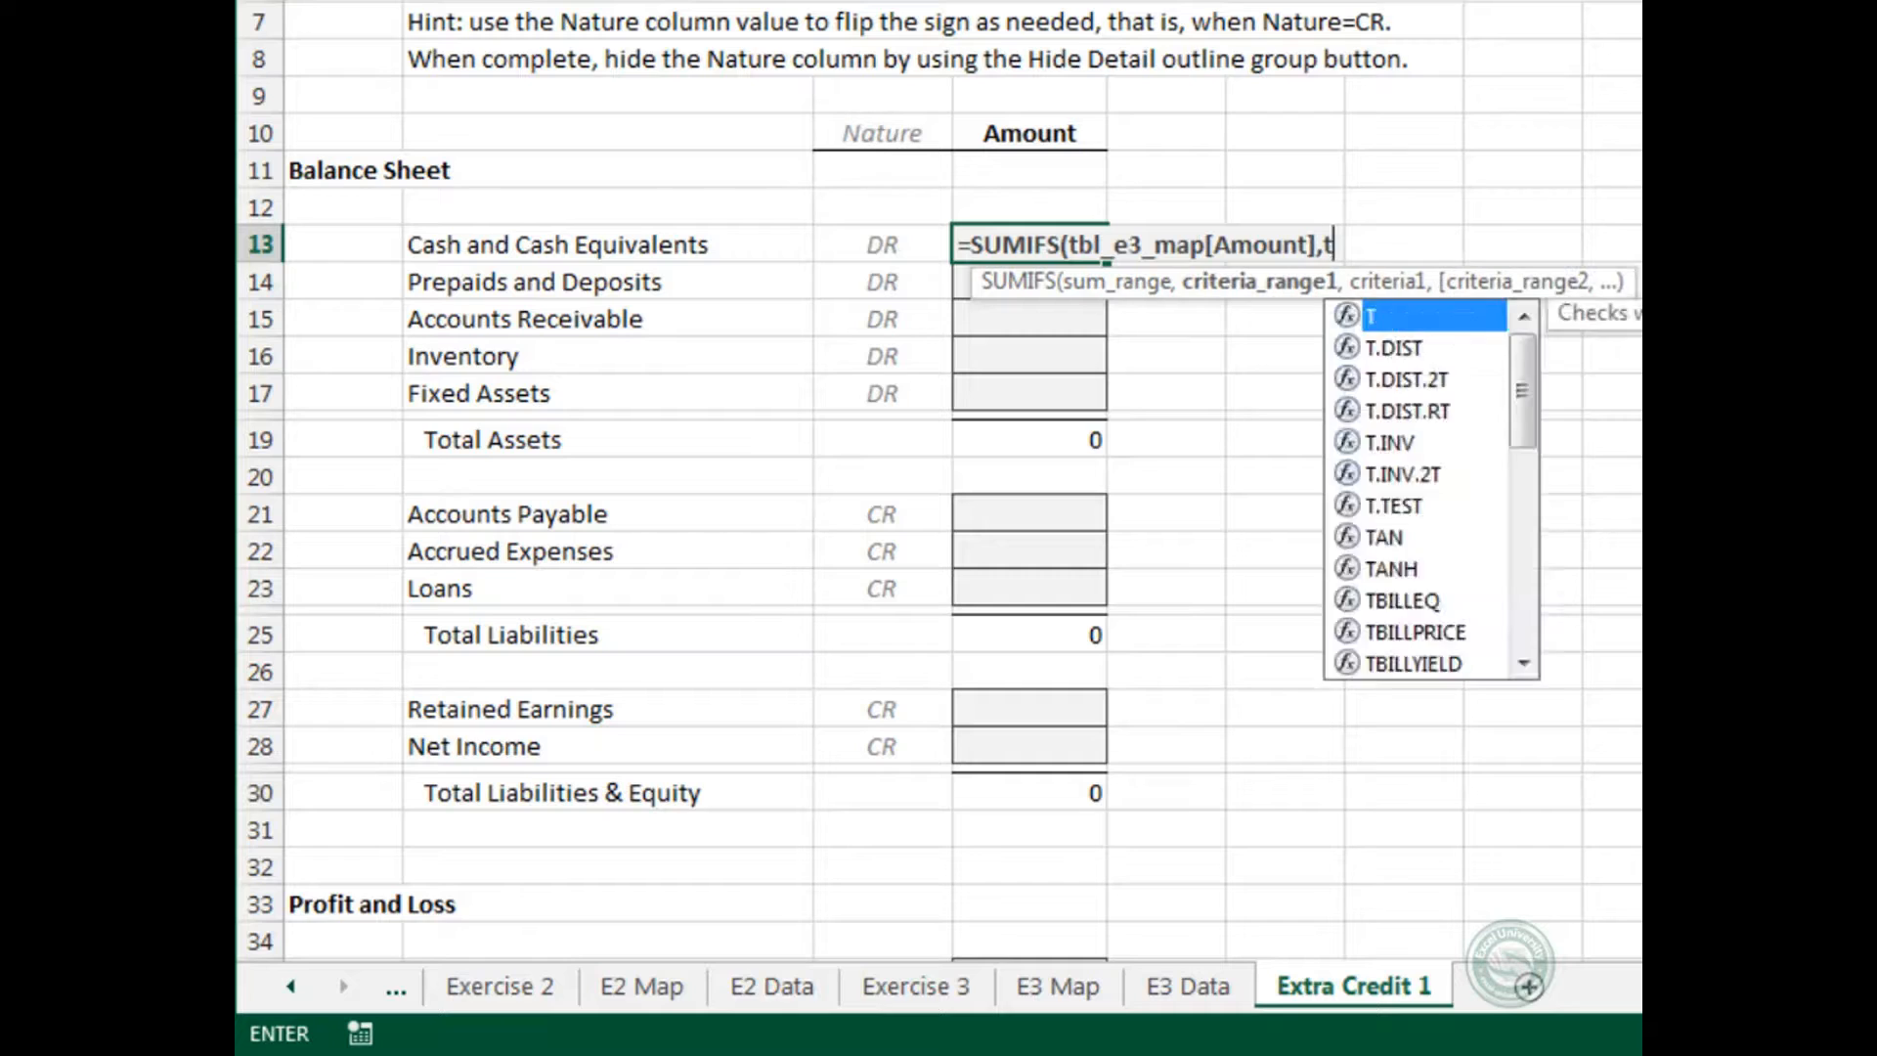
Complete the D13 formula with criteria range tbl_e3_map[Bsheet] and criterion B13.
key("Down")
key("Down")
key("Down")
key("Down")
key("Down")
key("Tab")
type("[")
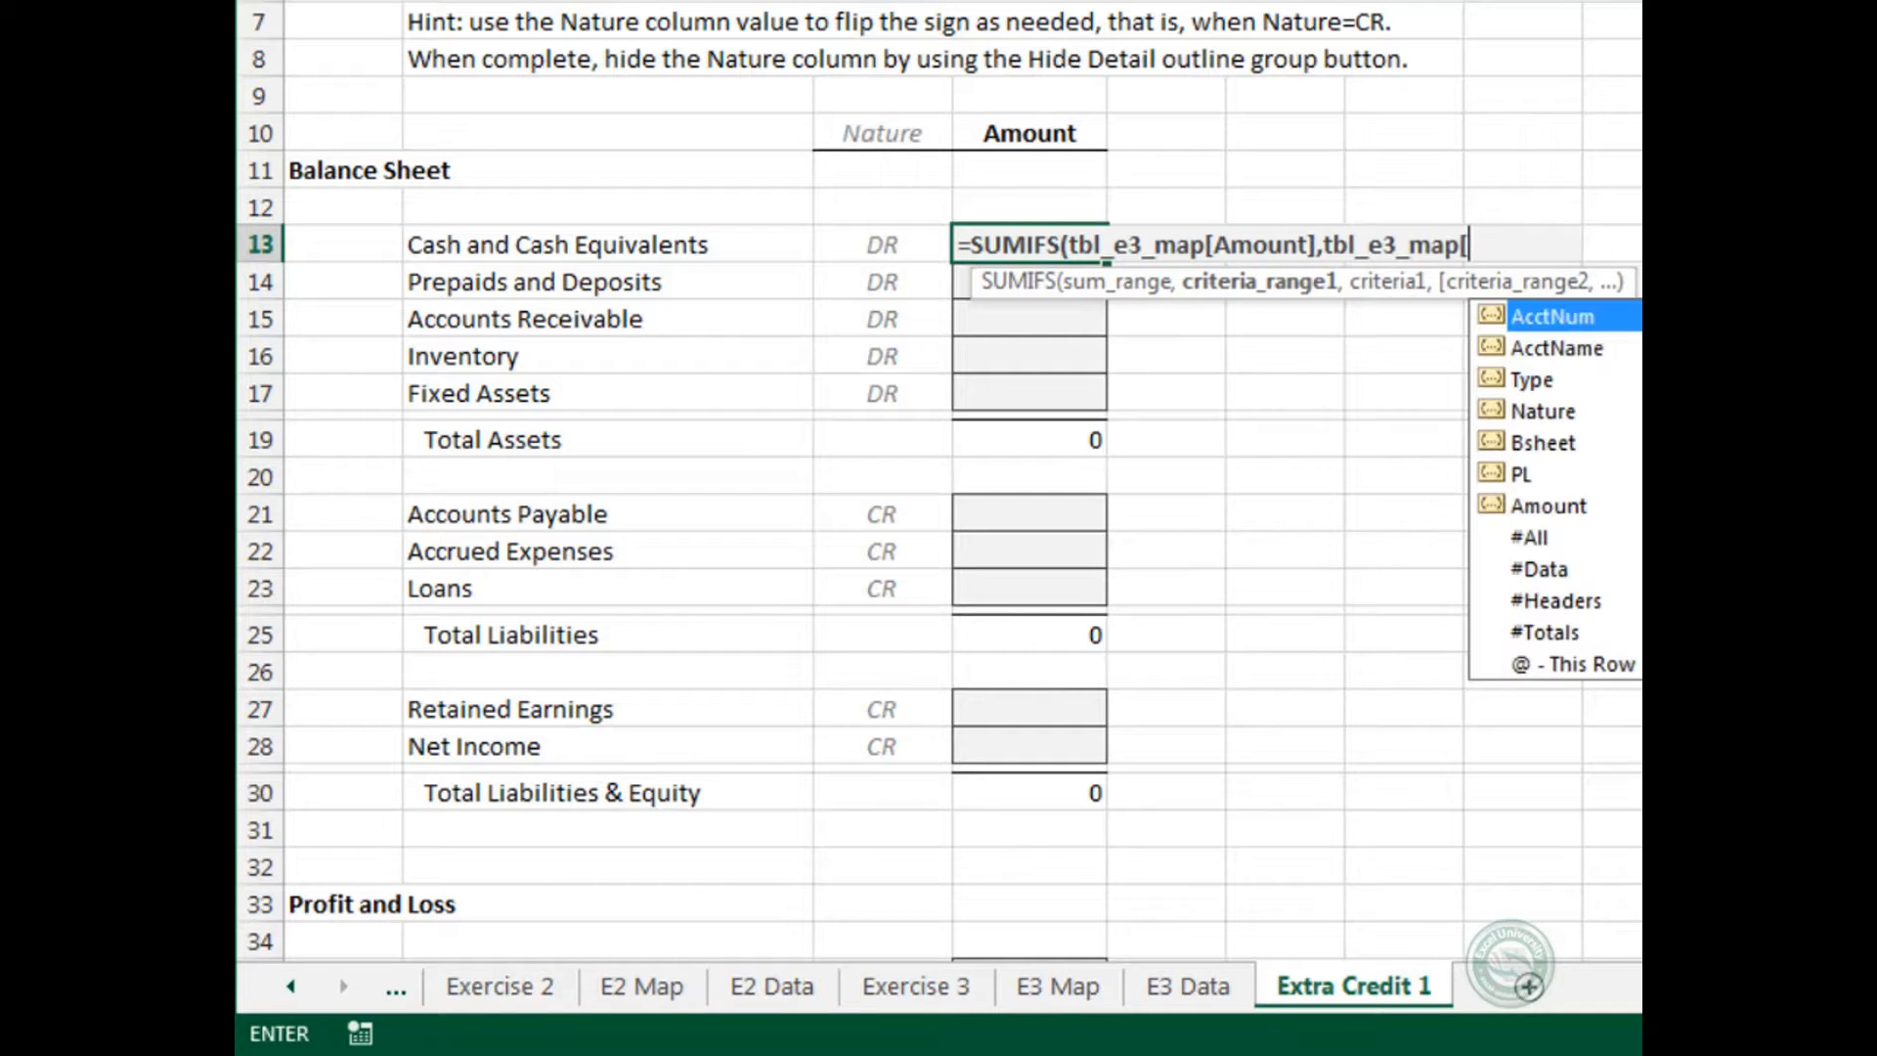
key("Down")
key("Down")
key("Down")
key("Down")
key("Tab")
type("],")
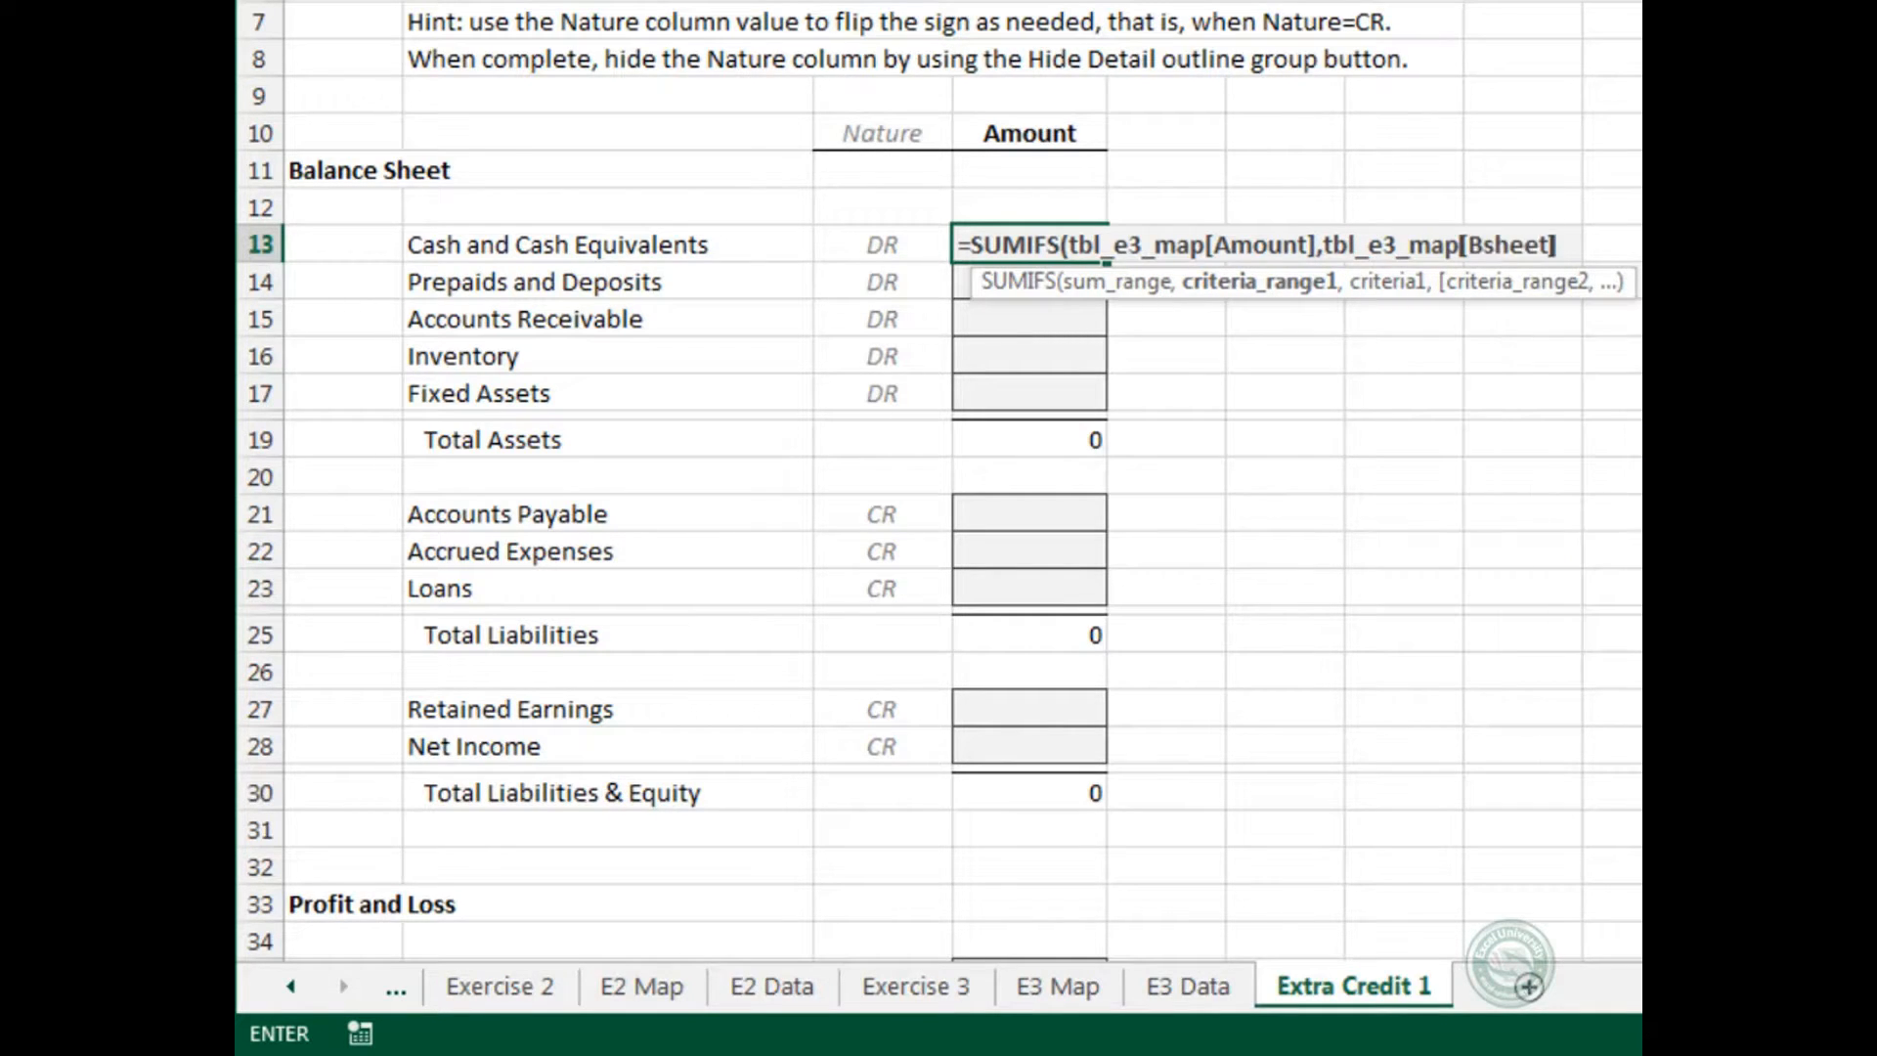
key("Left")
key("Left")
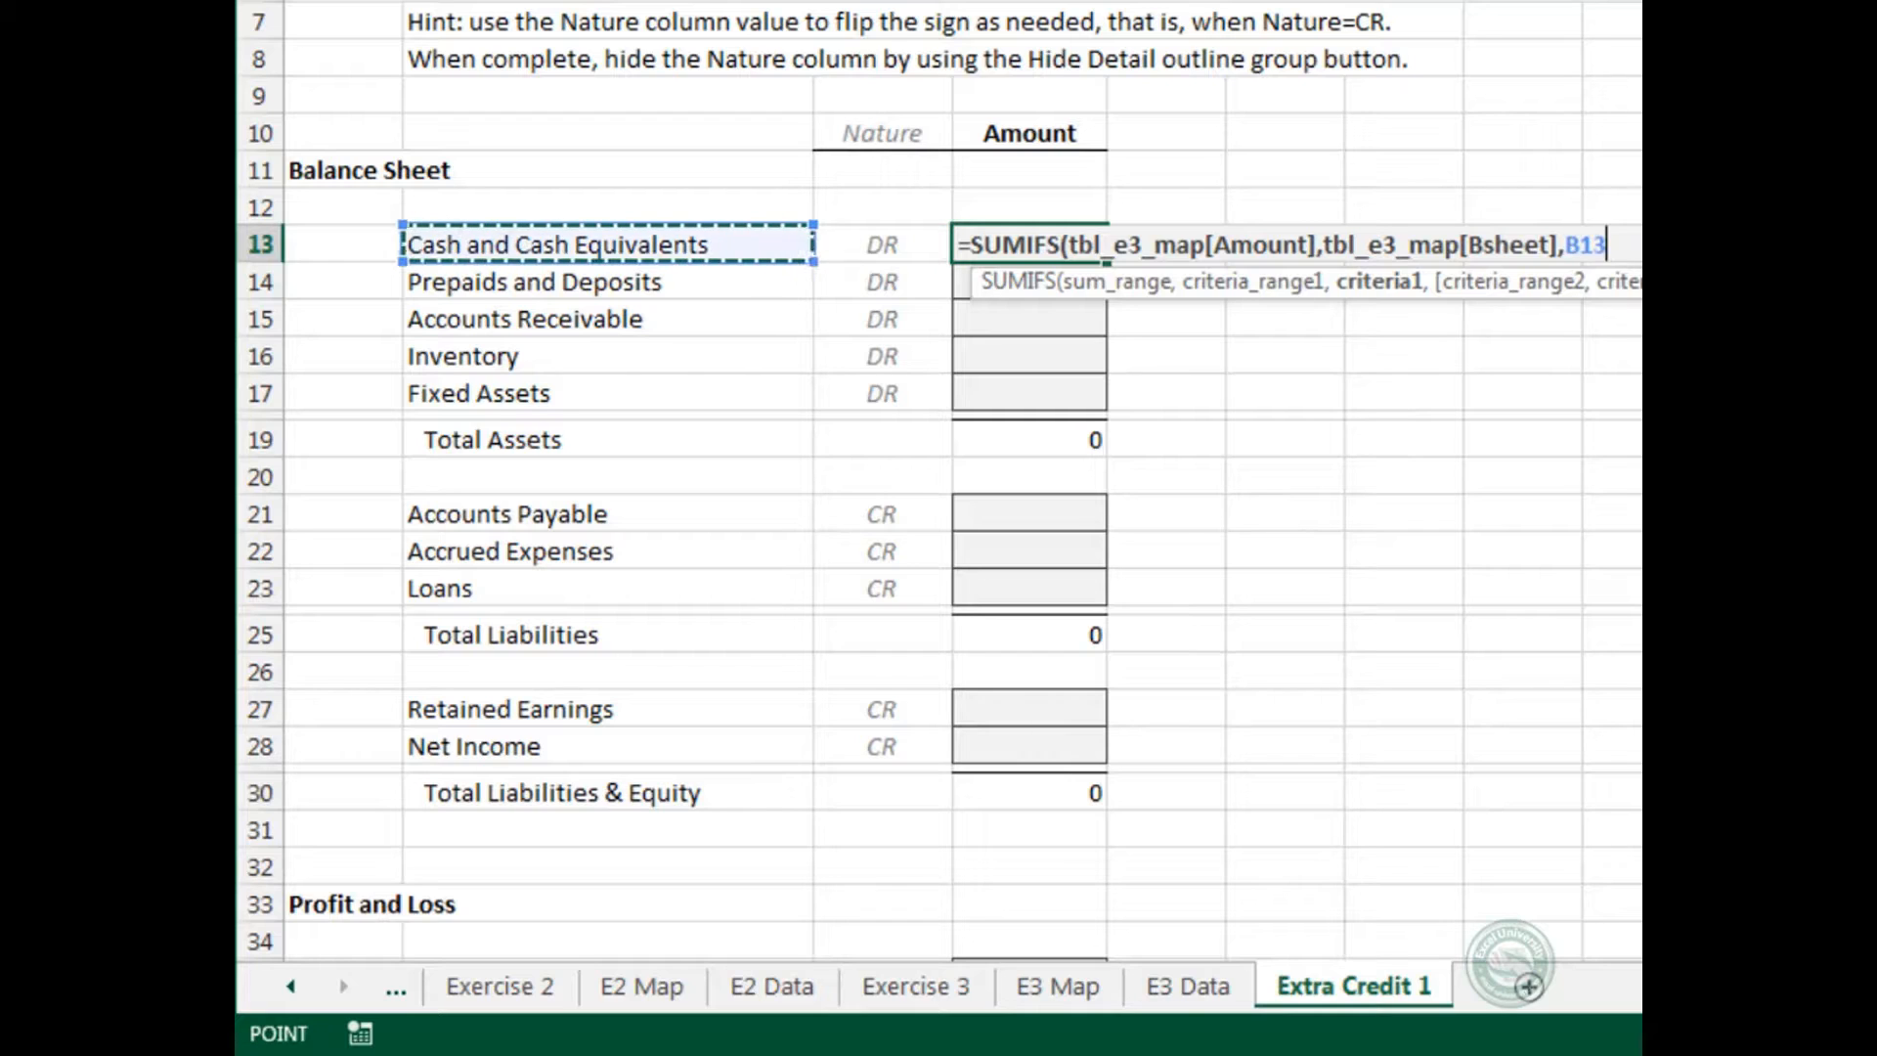
type(")")
key("Return")
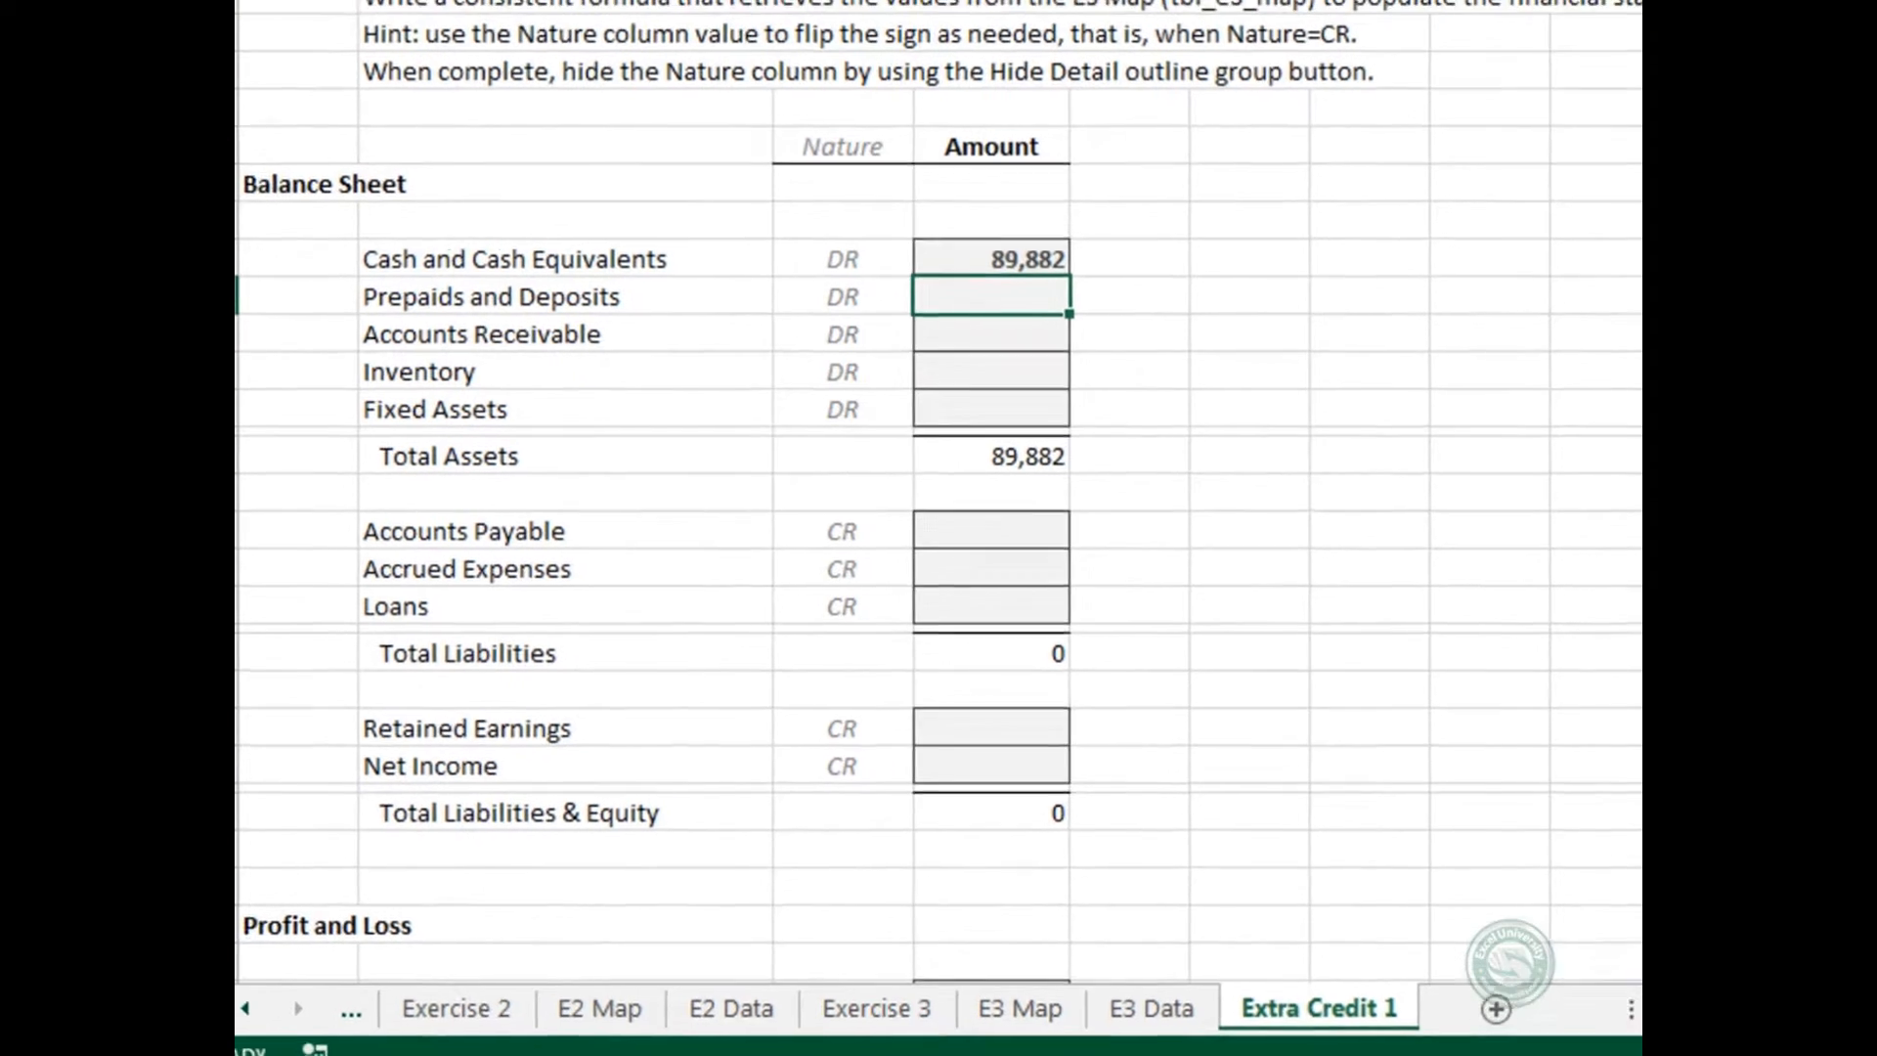
Multiply the SUMIFS formula in D13 by IF(C13="DR",1,-1) so the Nature column controls the sign.
key("Up")
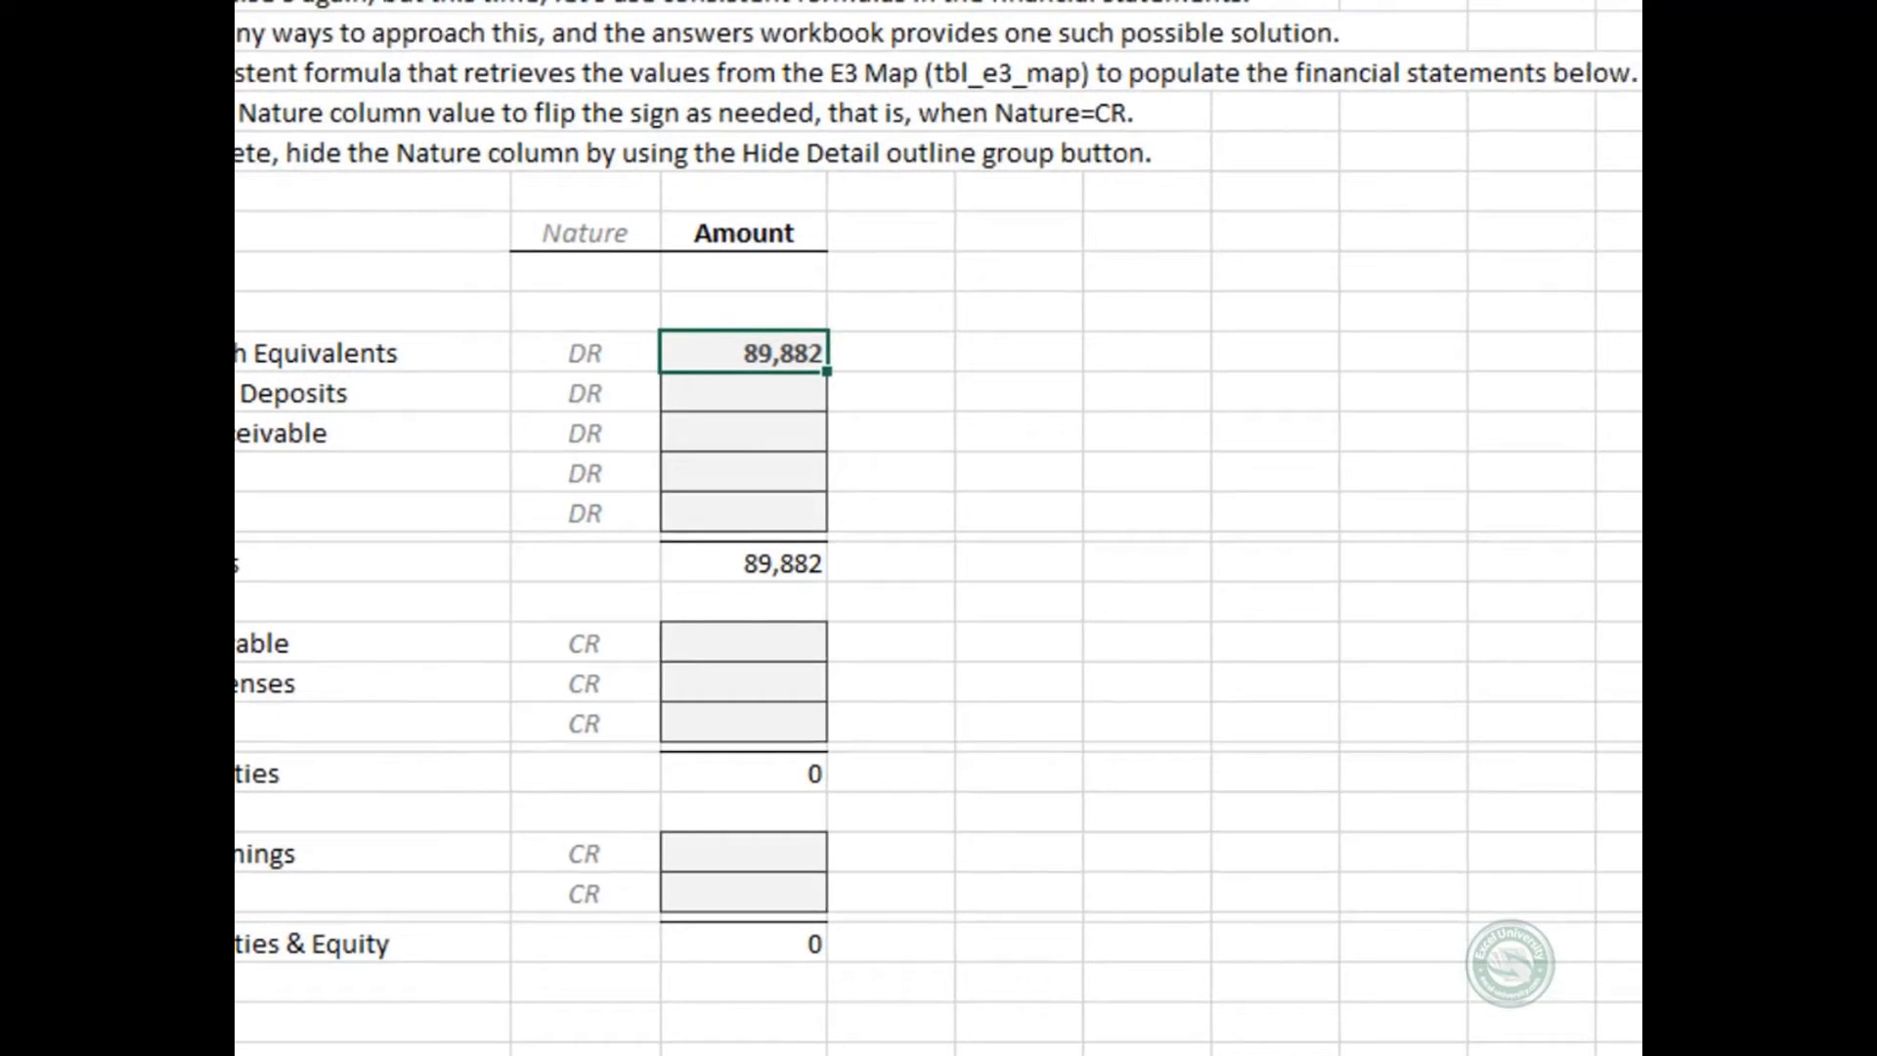
key("F2")
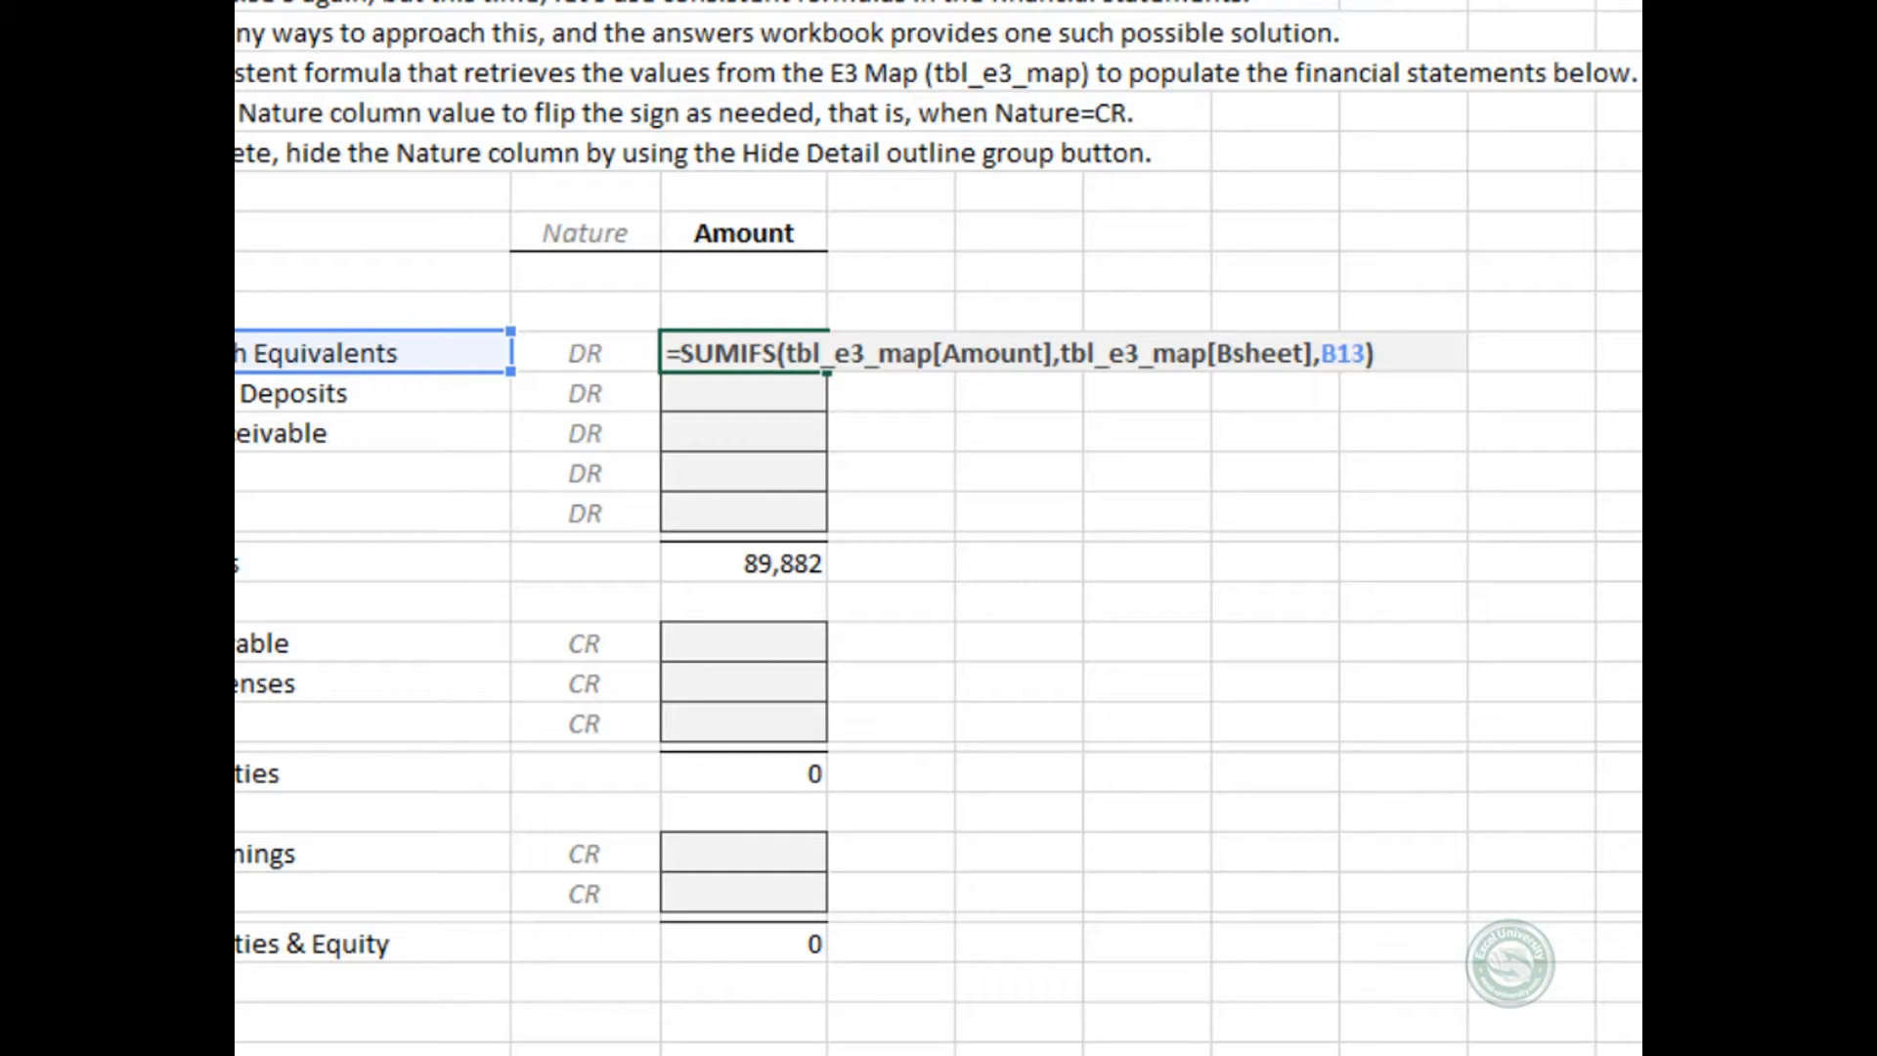
type("*if(")
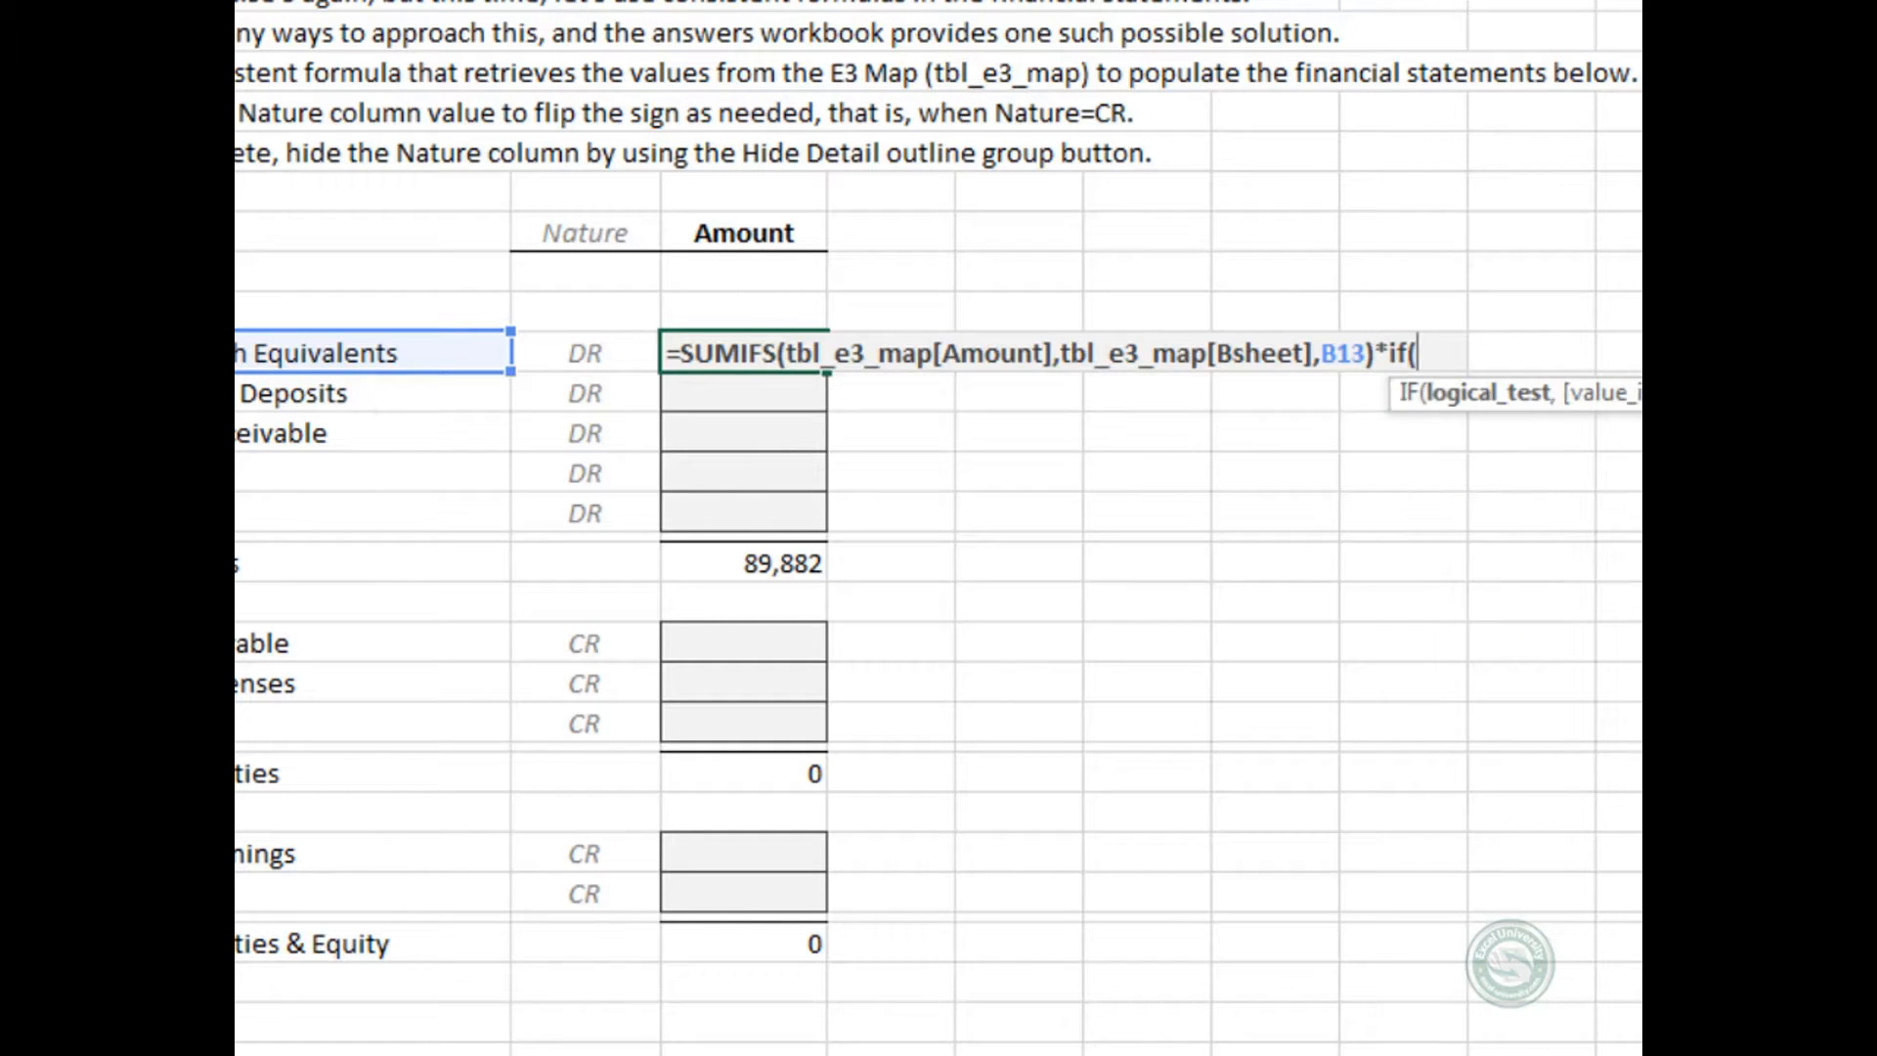
key("Left")
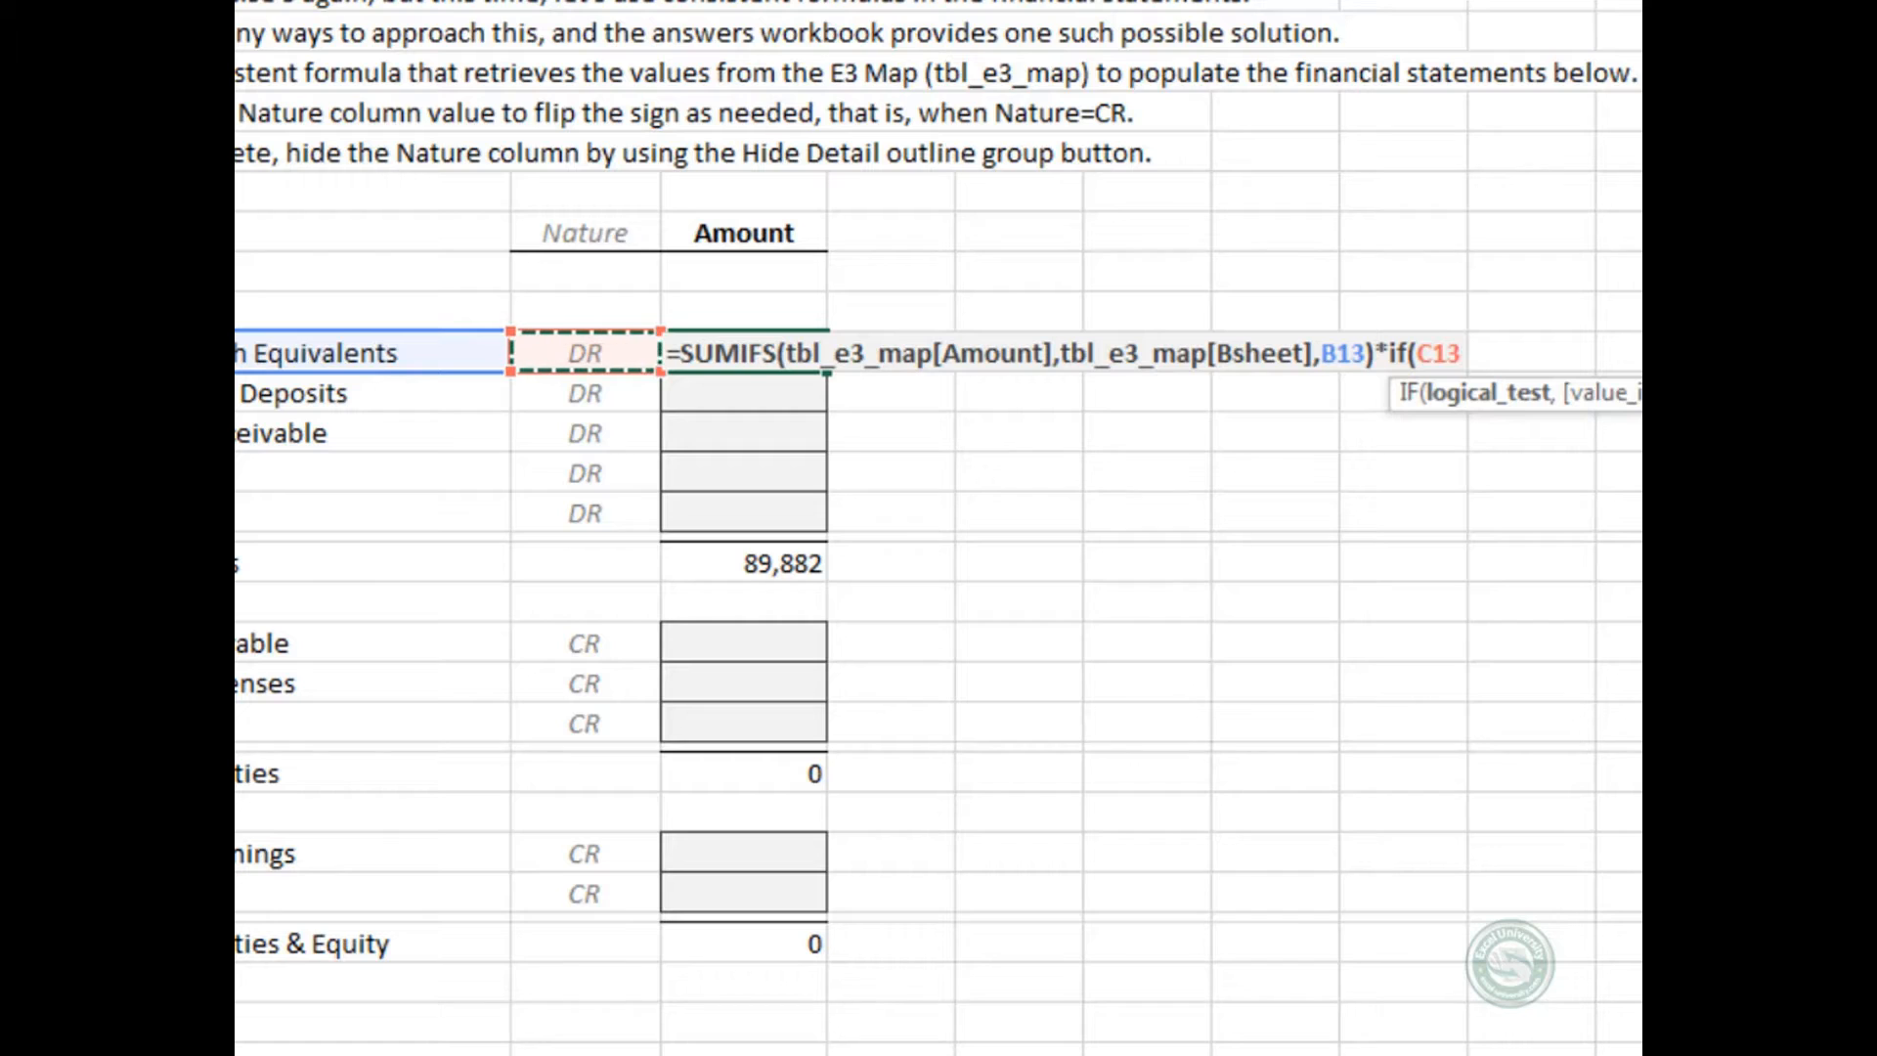
type("=\"DR\"")
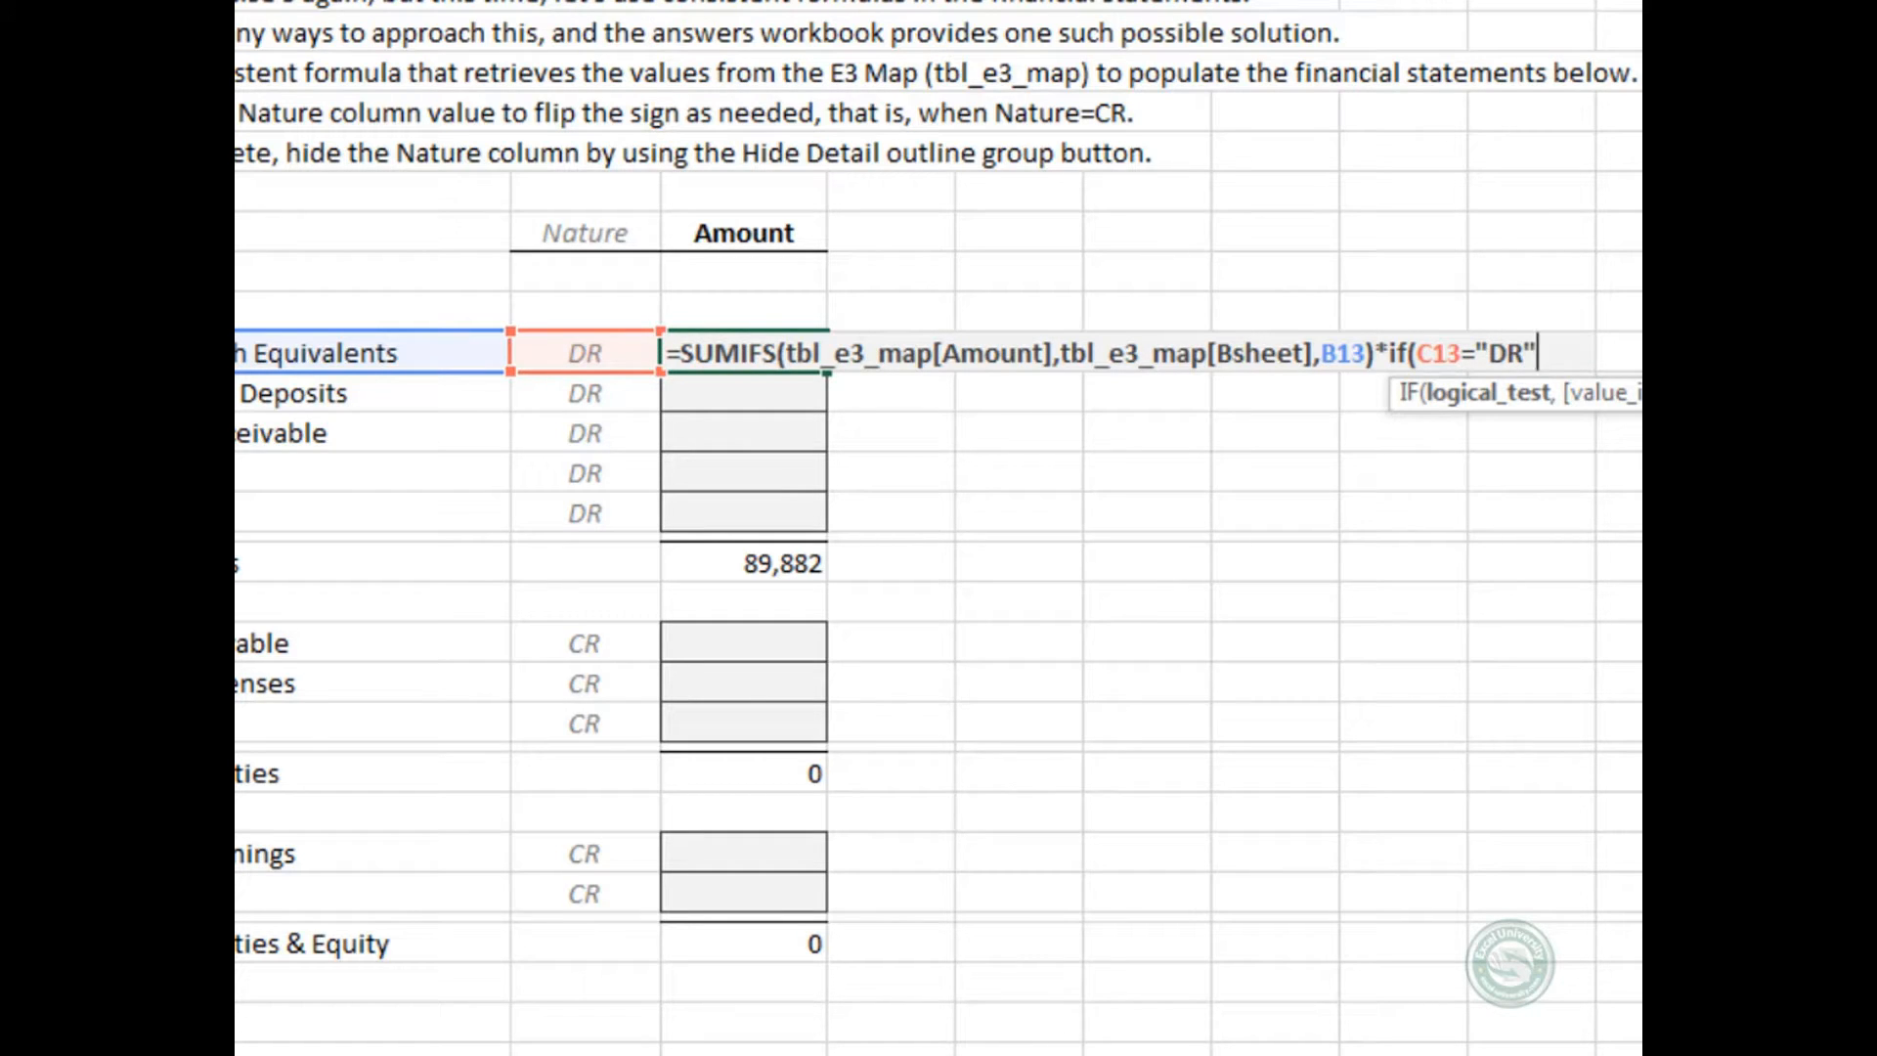
type(",1,-1)")
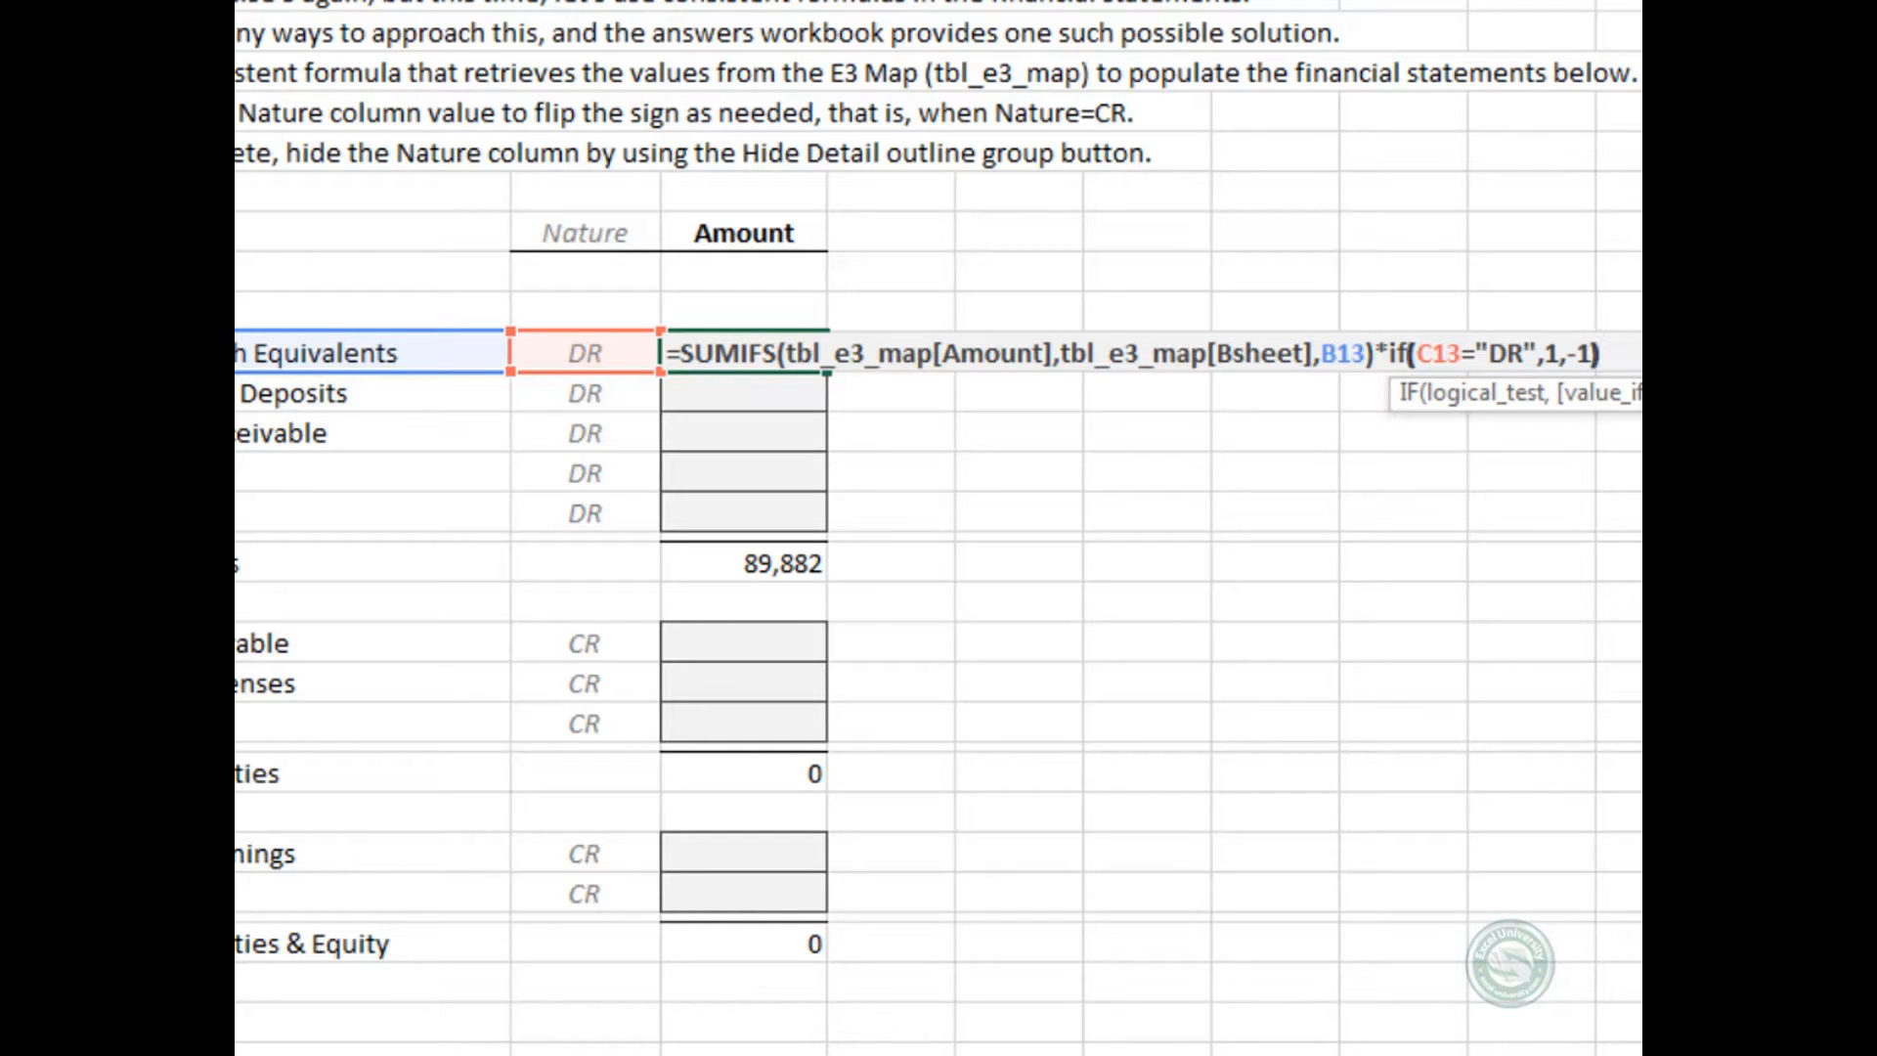
key("Return")
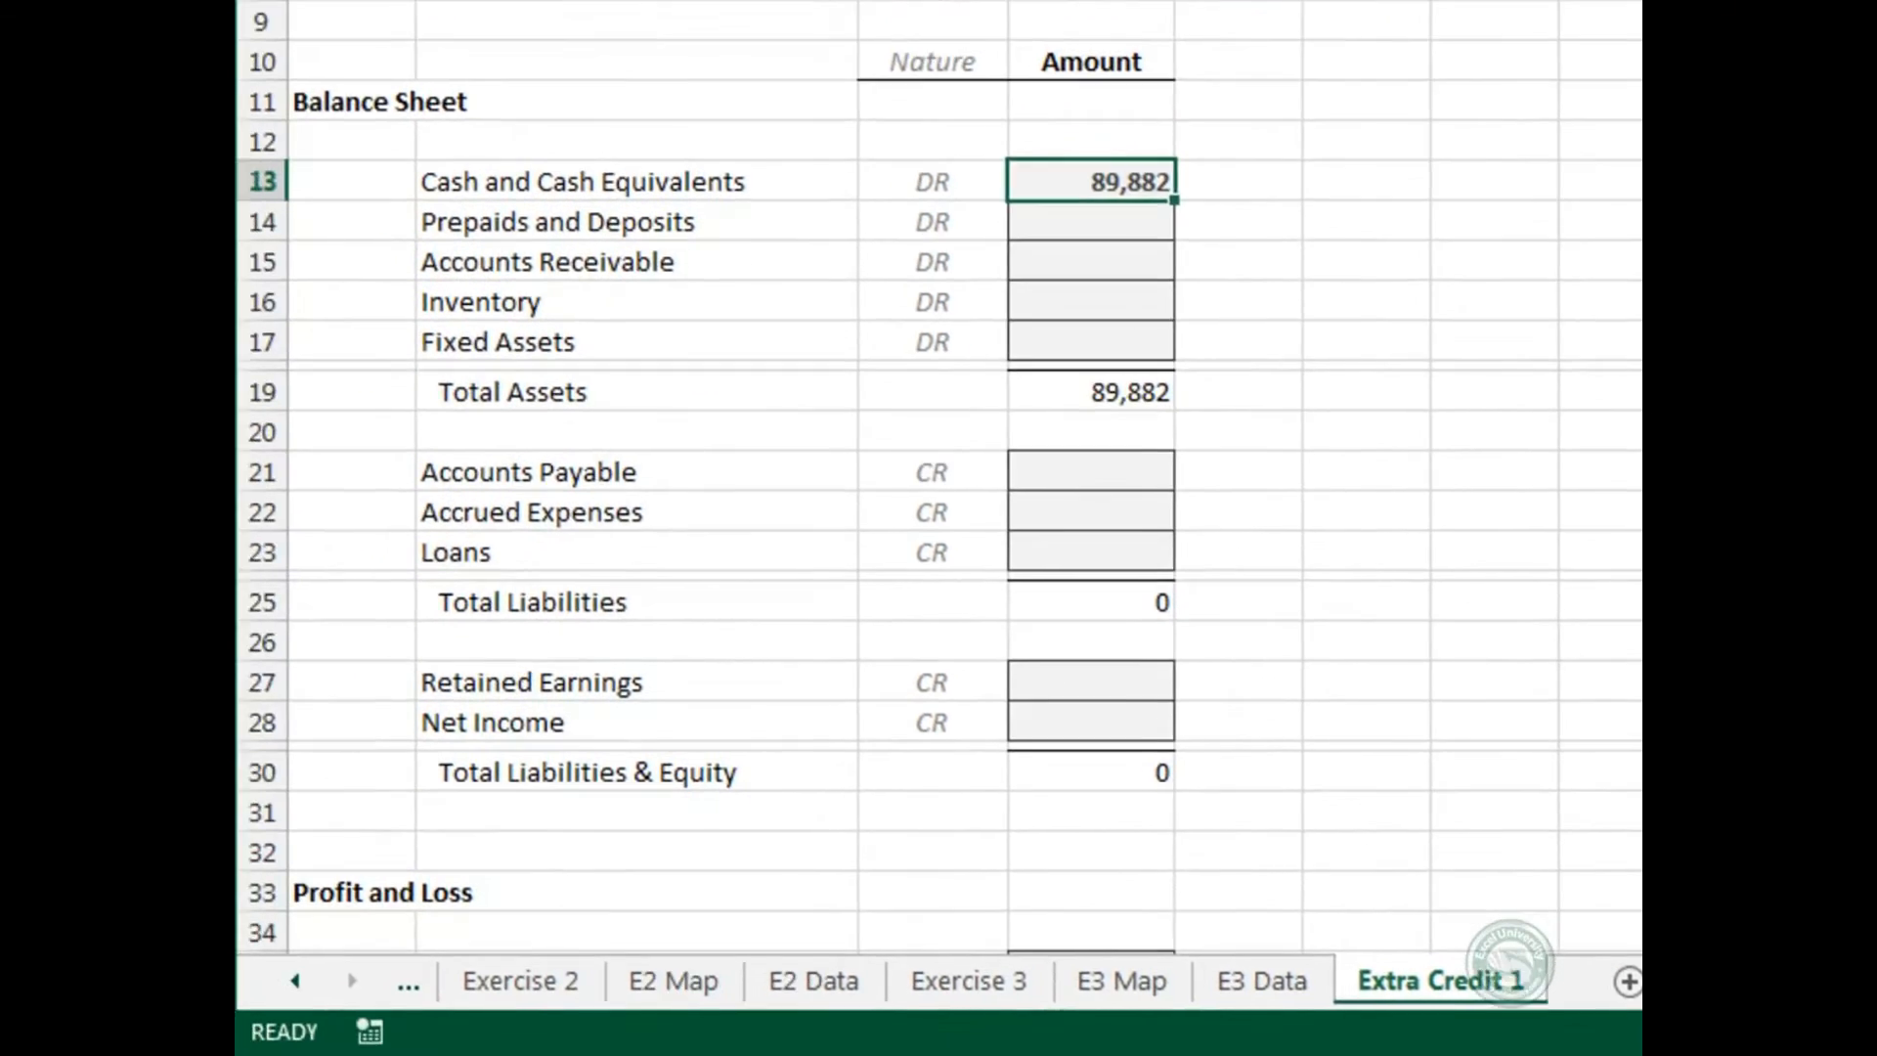
Copy the D13 formula down to the remaining asset cells D14:D17.
key("ctrl+c")
key("shift+Down")
key("shift+Down")
key("shift+Down")
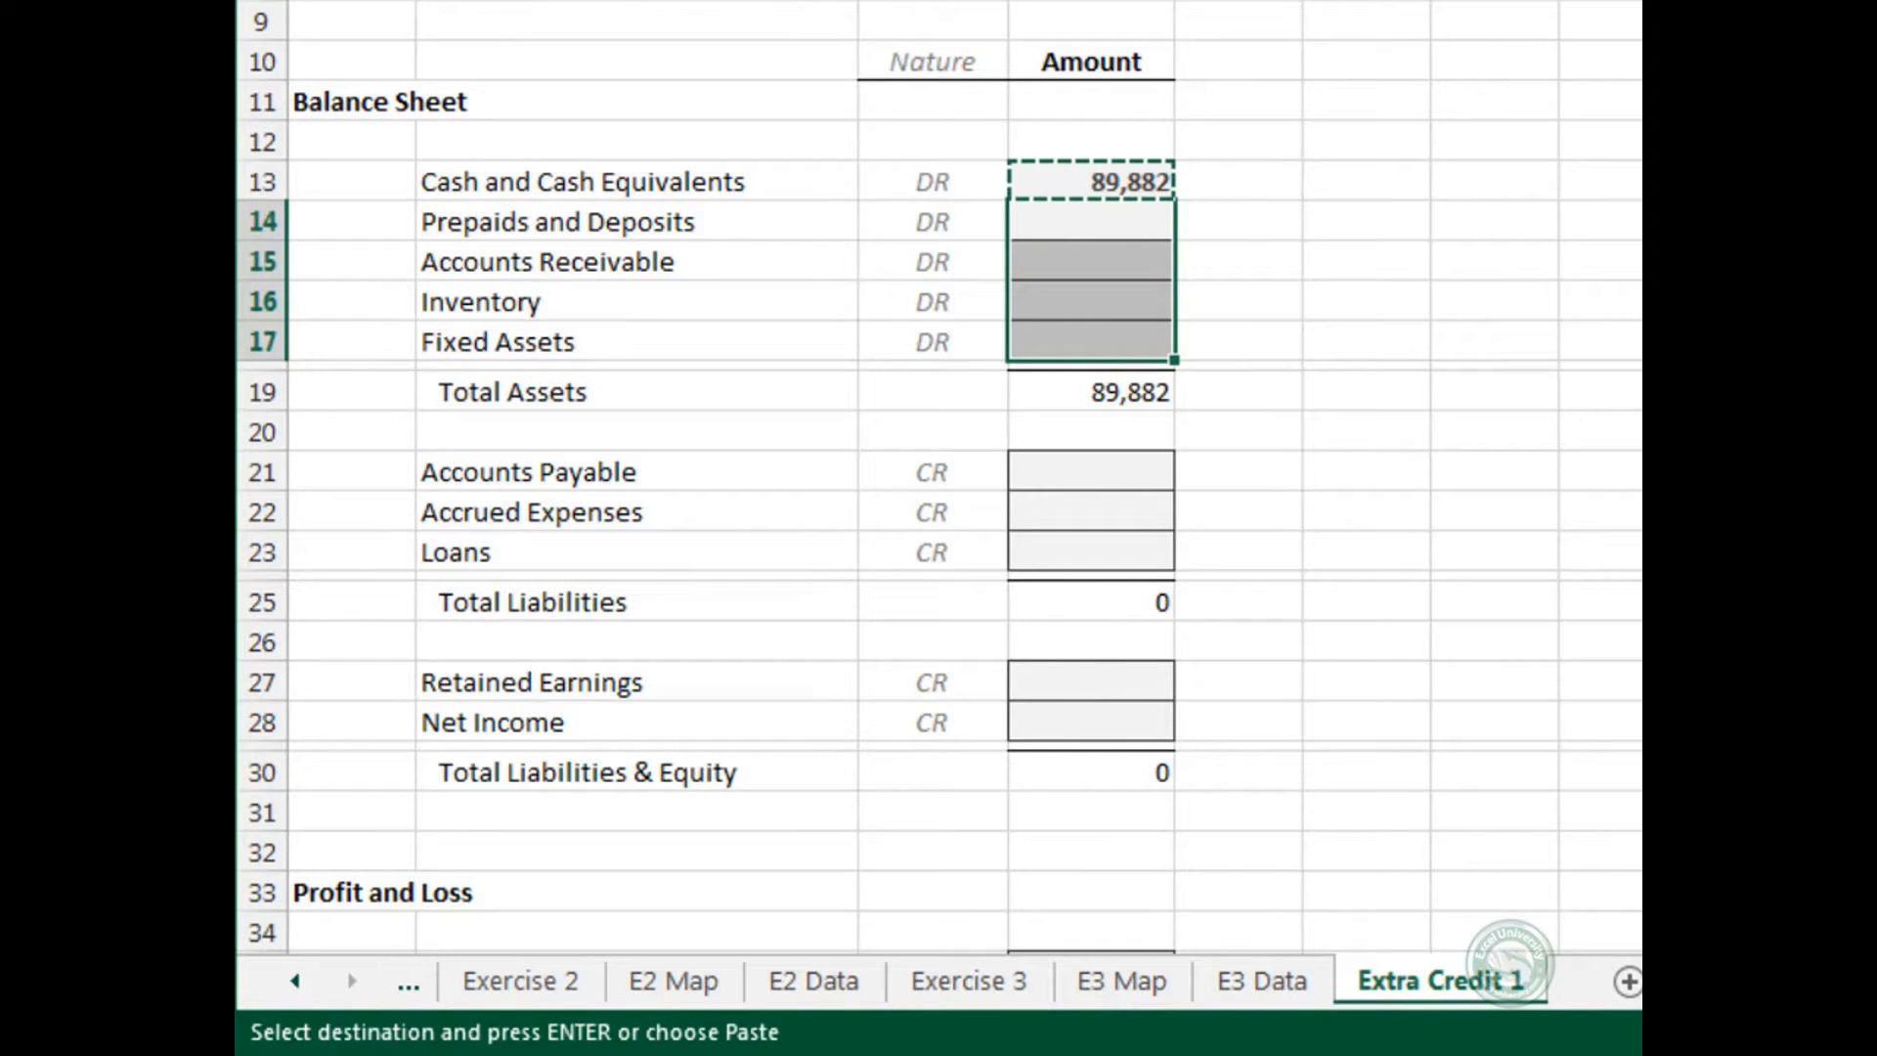
key("ctrl+v")
Paste the copied D13 formula into the liability cells D21:D23, Accounts Payable through Loans.
key("Down")
key("Down")
key("Down")
key("Down")
key("Down")
key("Down")
key("shift+Down")
key("shift+Down")
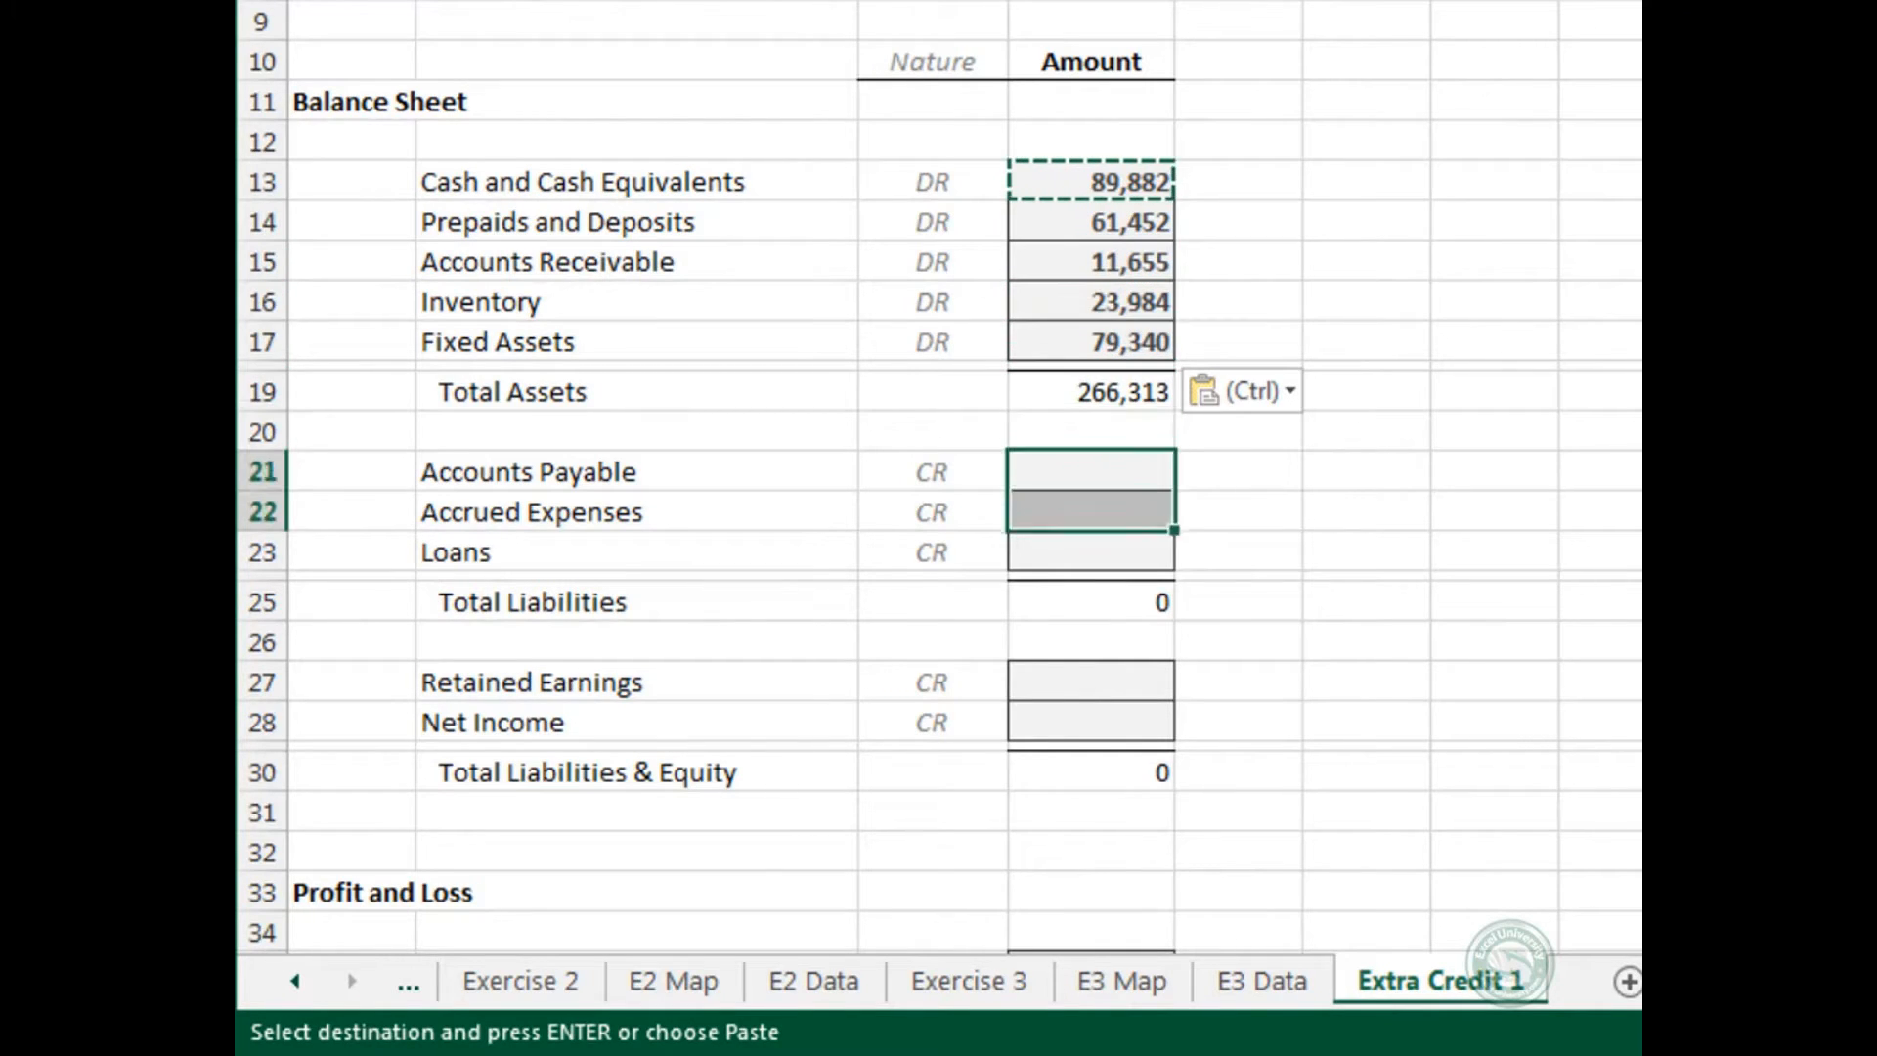
key("ctrl+v")
Paste the copied D13 formula into the Retained Earnings and Net Income cells D27:D28.
key("Down")
key("Down")
key("shift+Down")
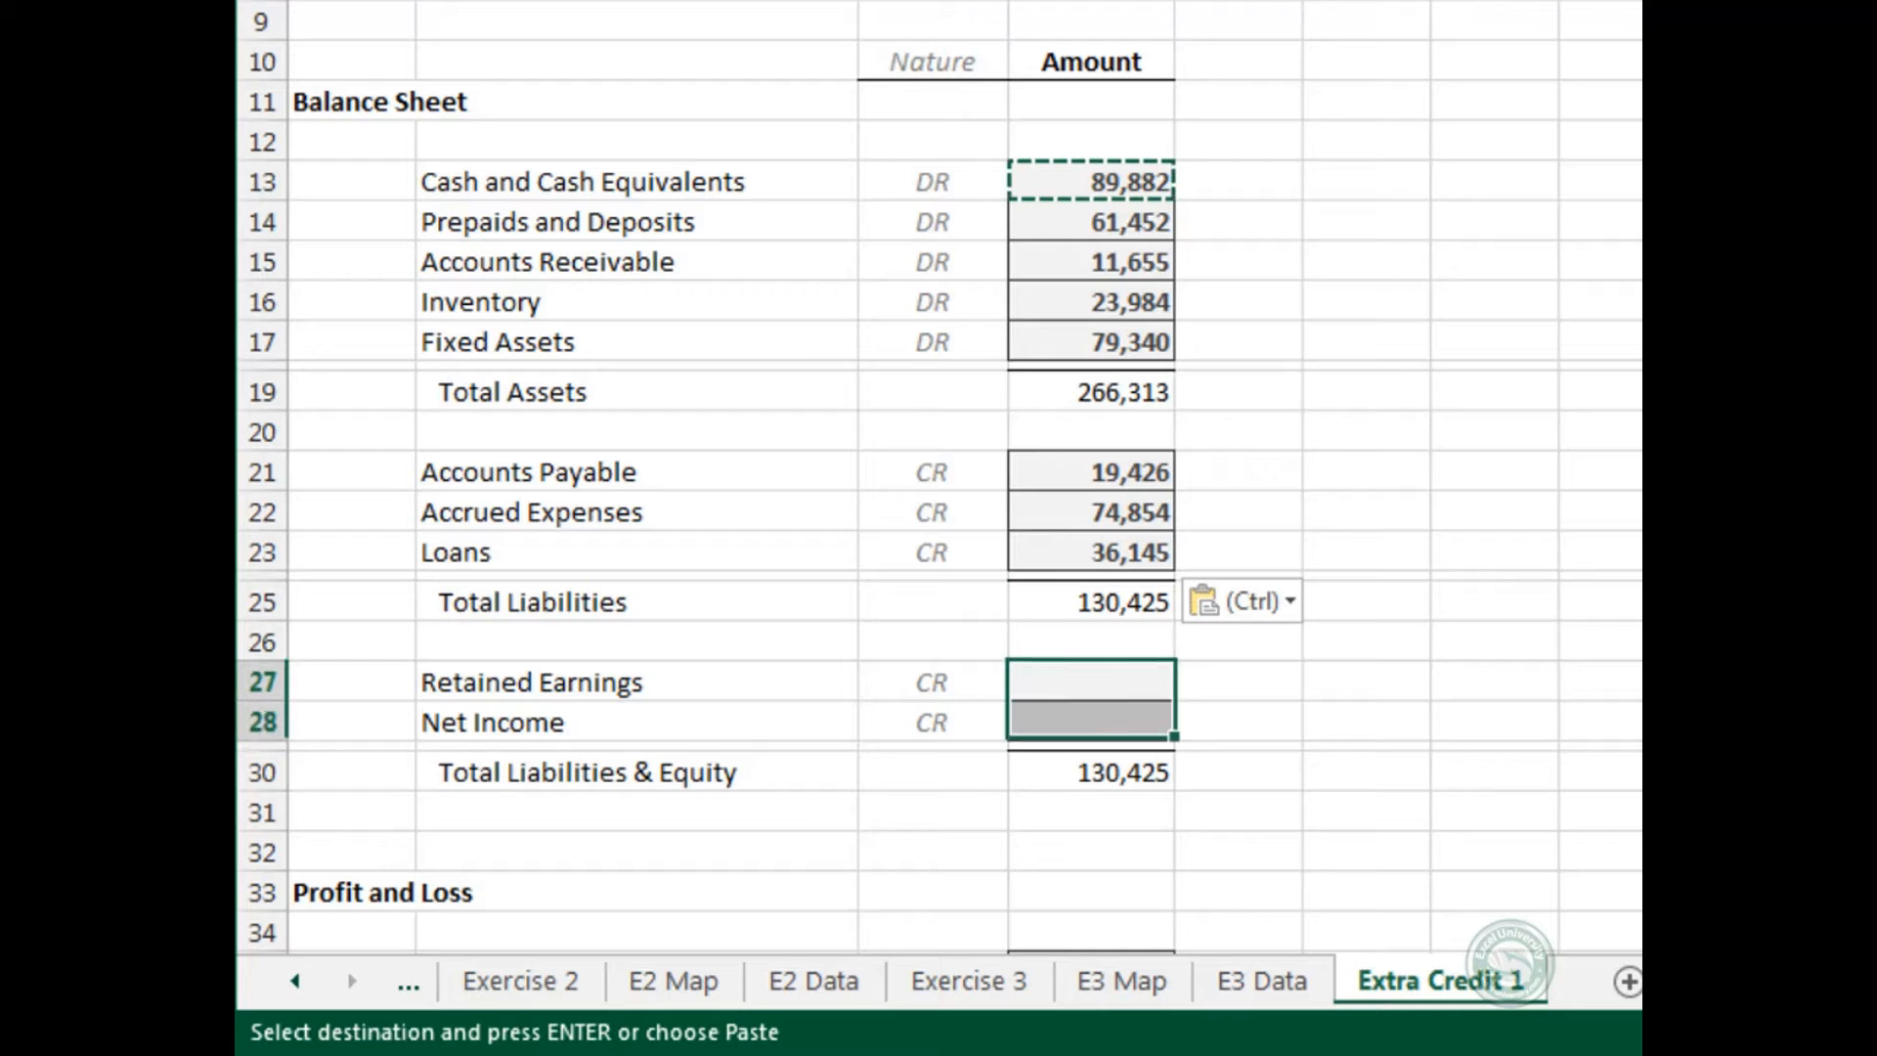
key("ctrl+v")
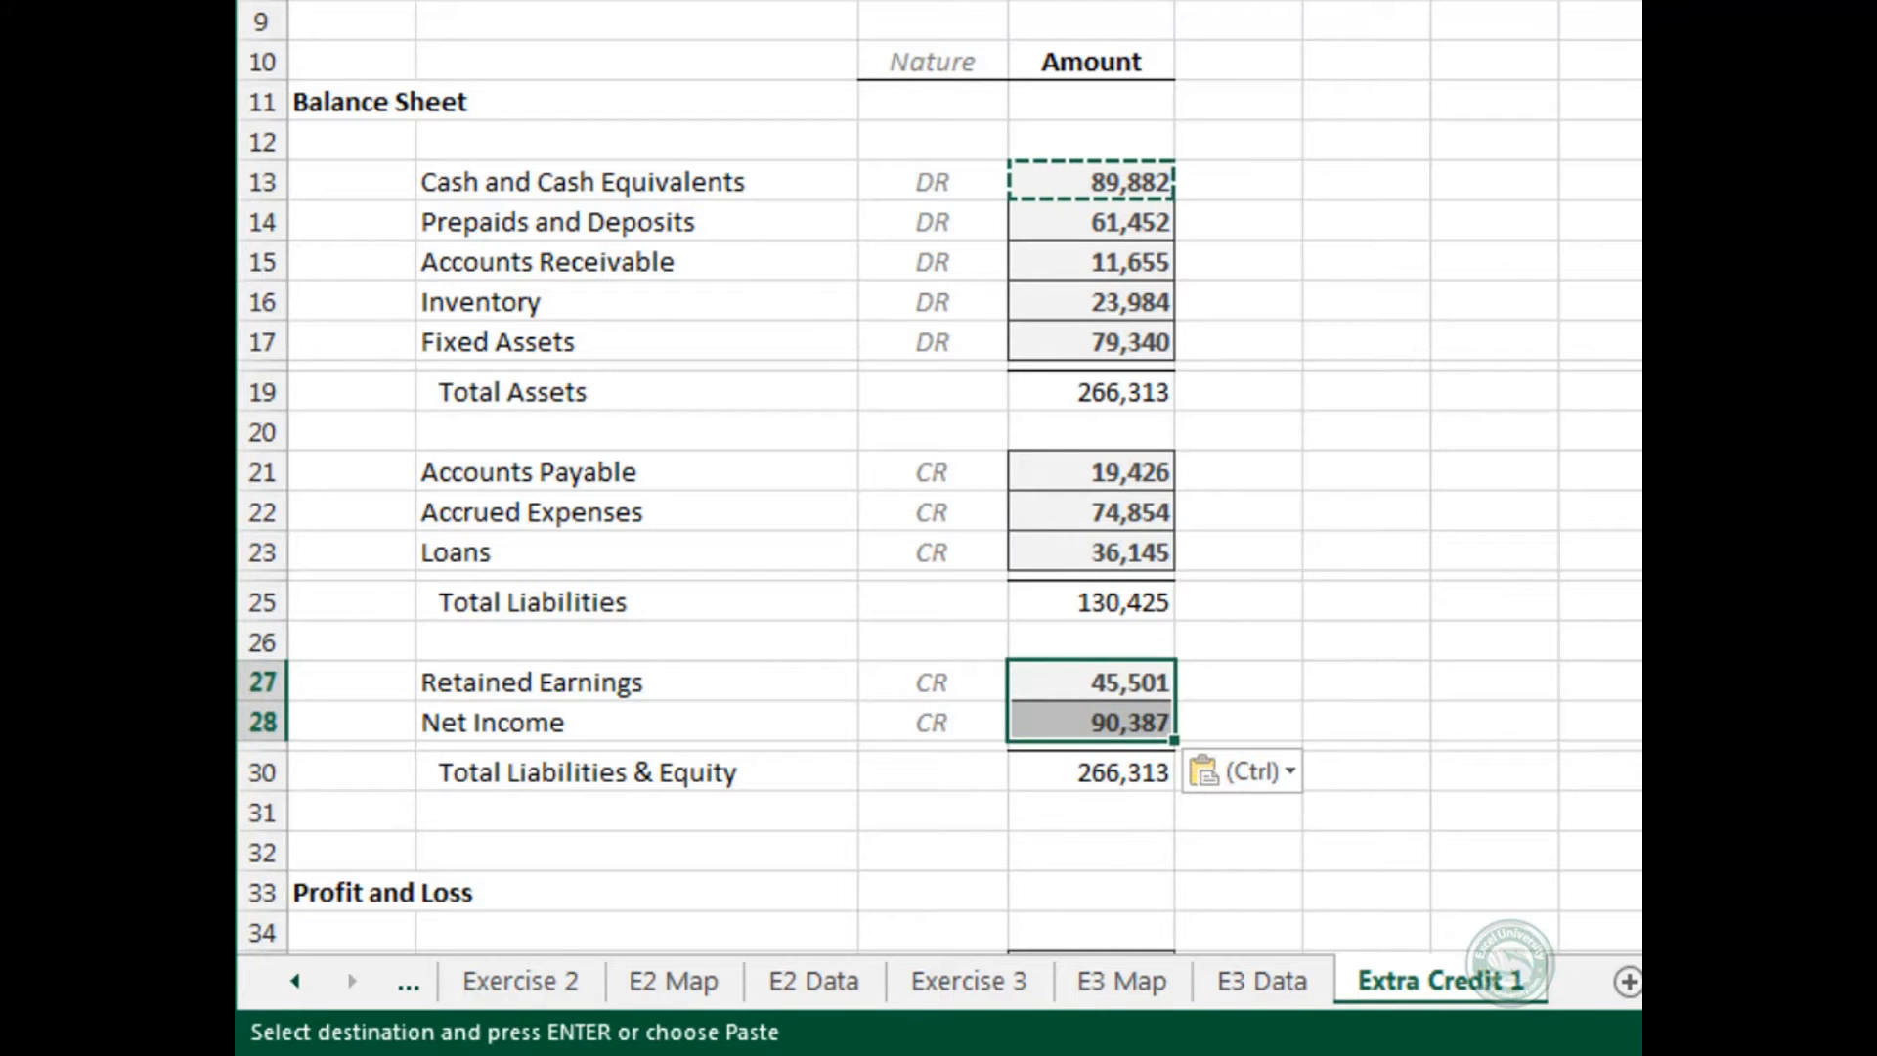
In the Profit and Loss section, start a SUMIFS formula in Revenue cell D35 with tbl_e3_map[Amount] as the sum range.
left_click(955, 828)
scroll(955, 828, "down", 8)
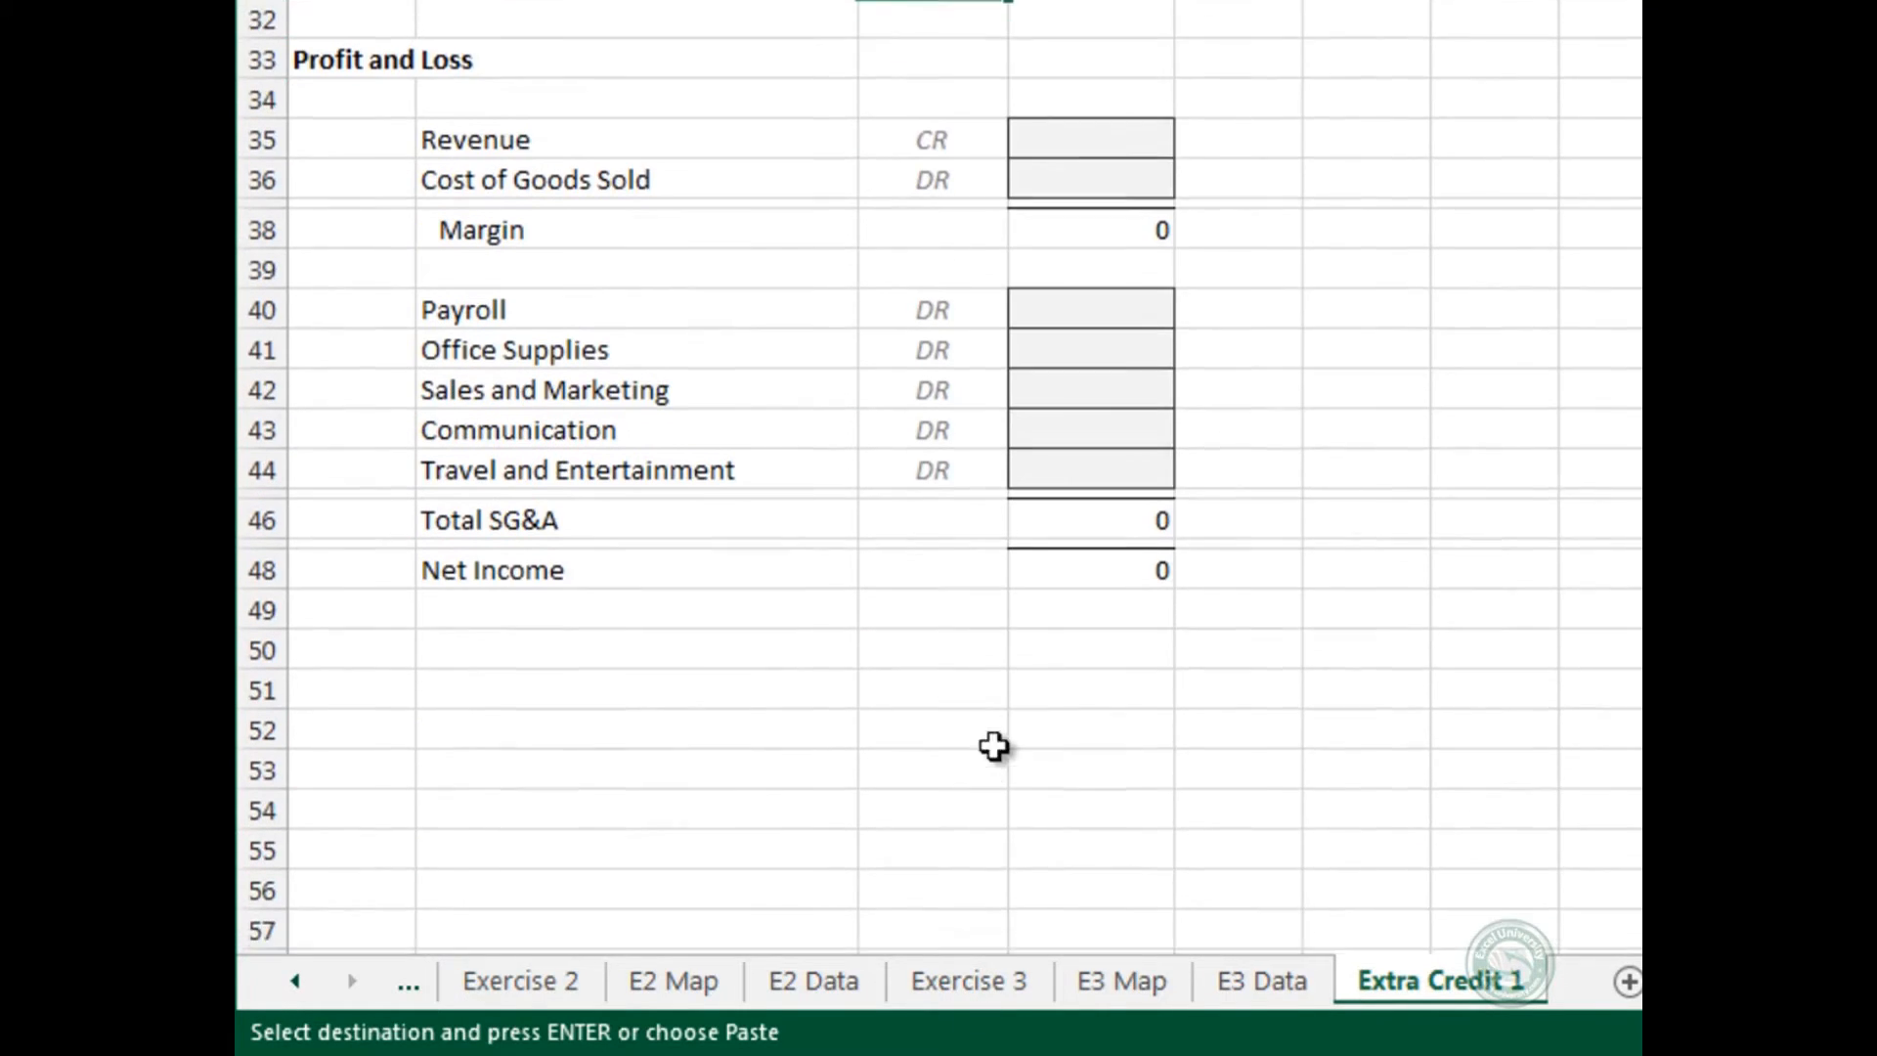
left_click(1140, 115)
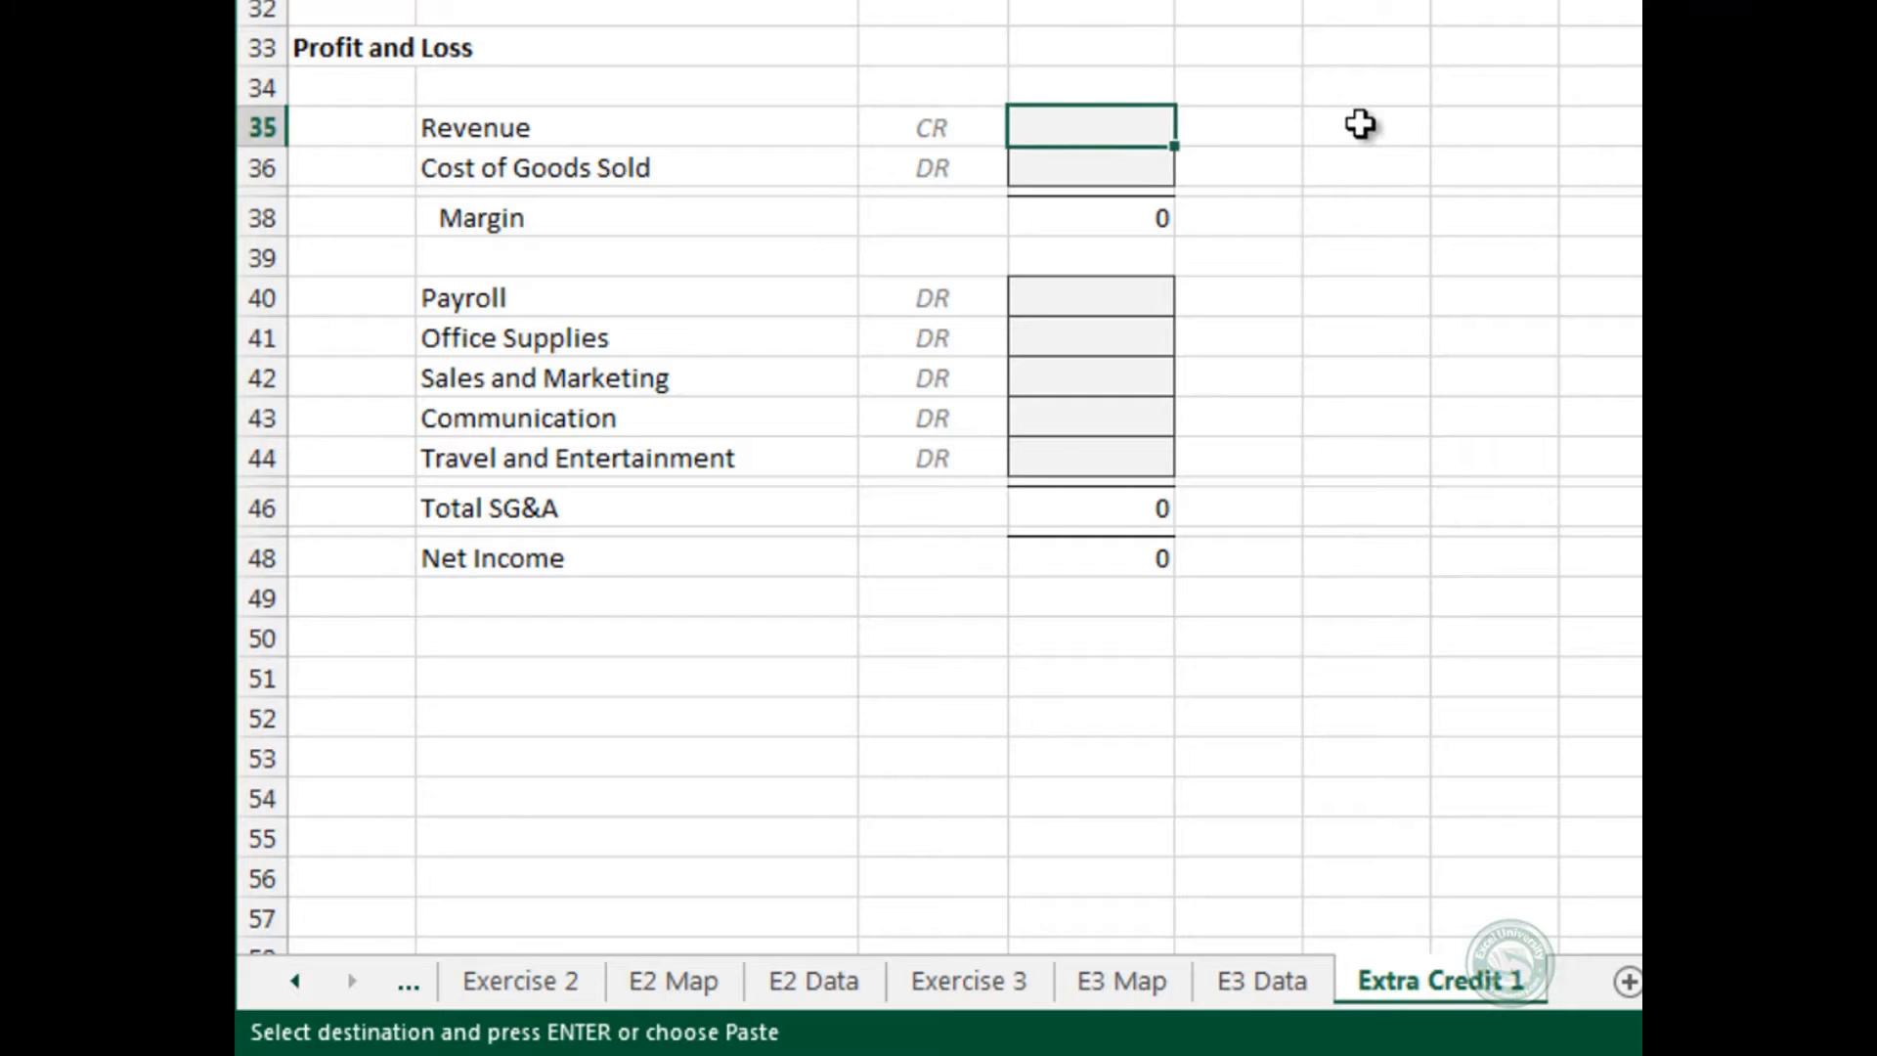
type("=sumifs")
key("Tab")
type("tbl")
key("Down")
key("Down")
key("Down")
key("Down")
key("Down")
key("Tab")
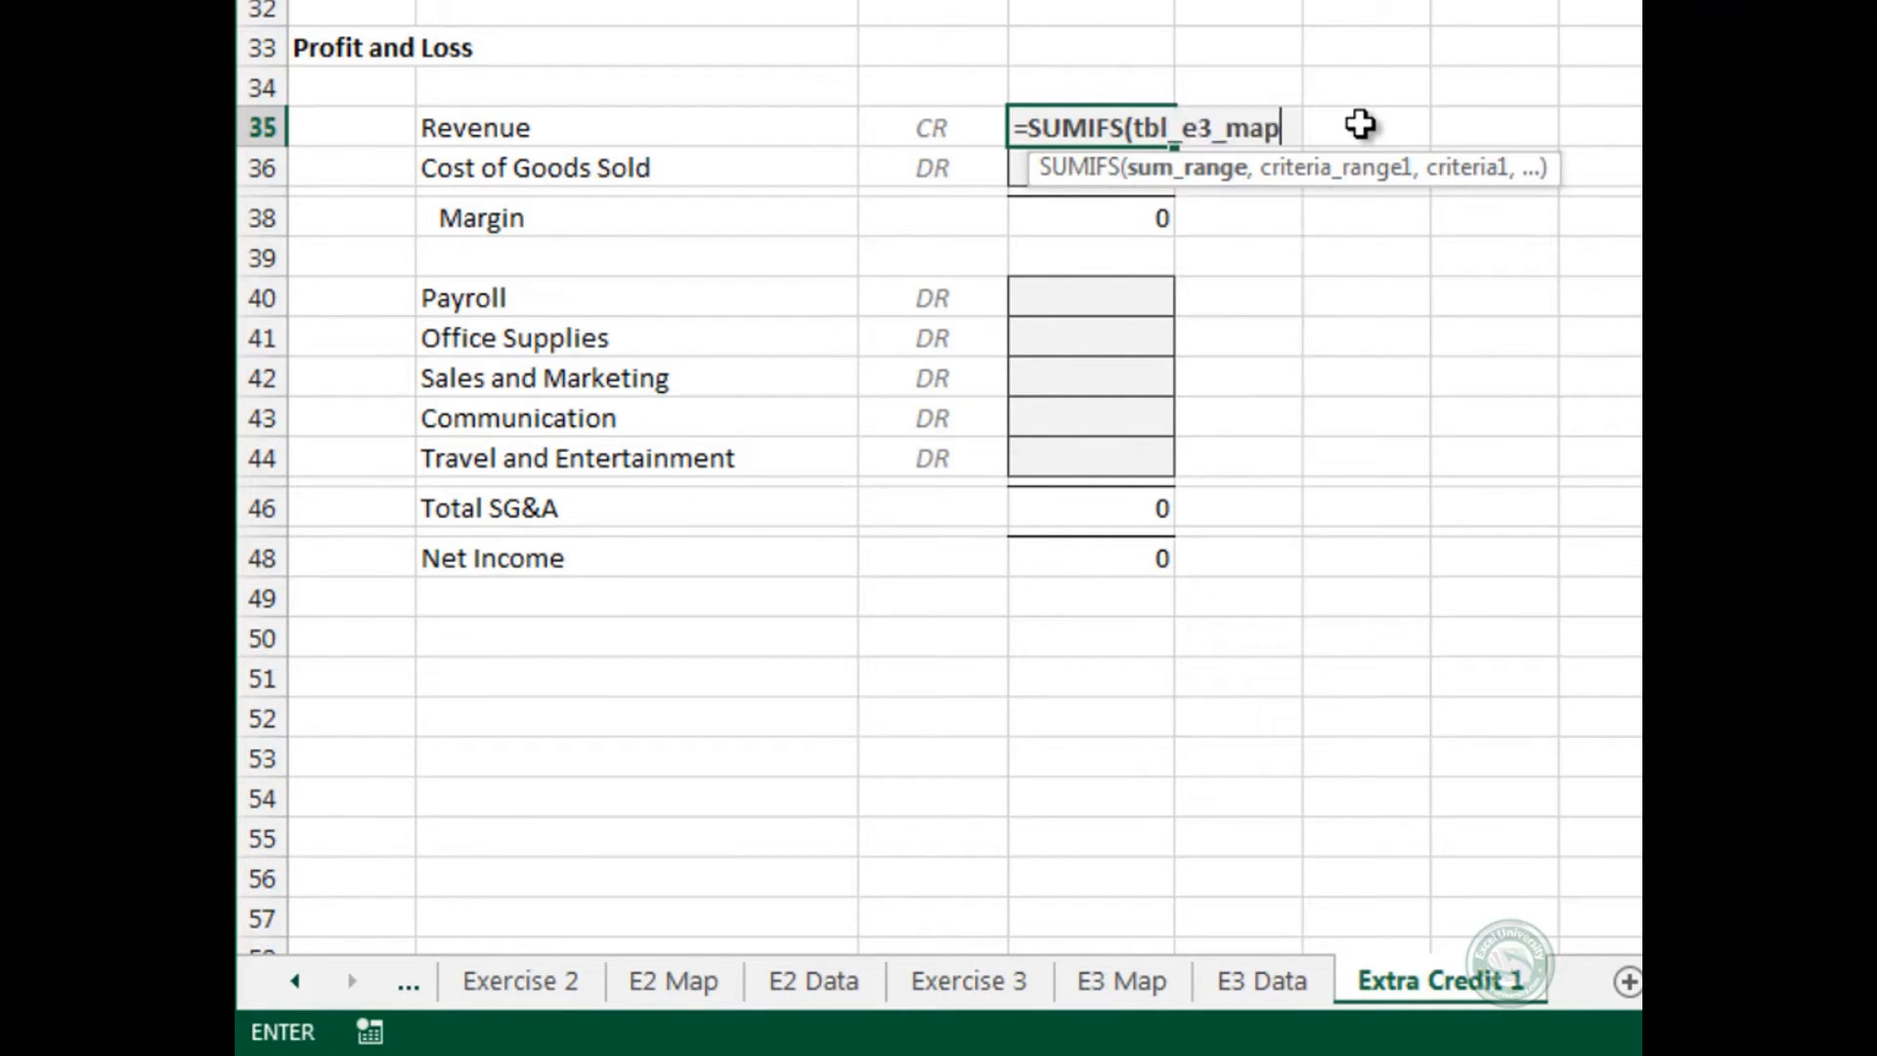
type("[")
key("Down")
key("Down")
key("Down")
key("Down")
key("Down")
key("Down")
key("Tab")
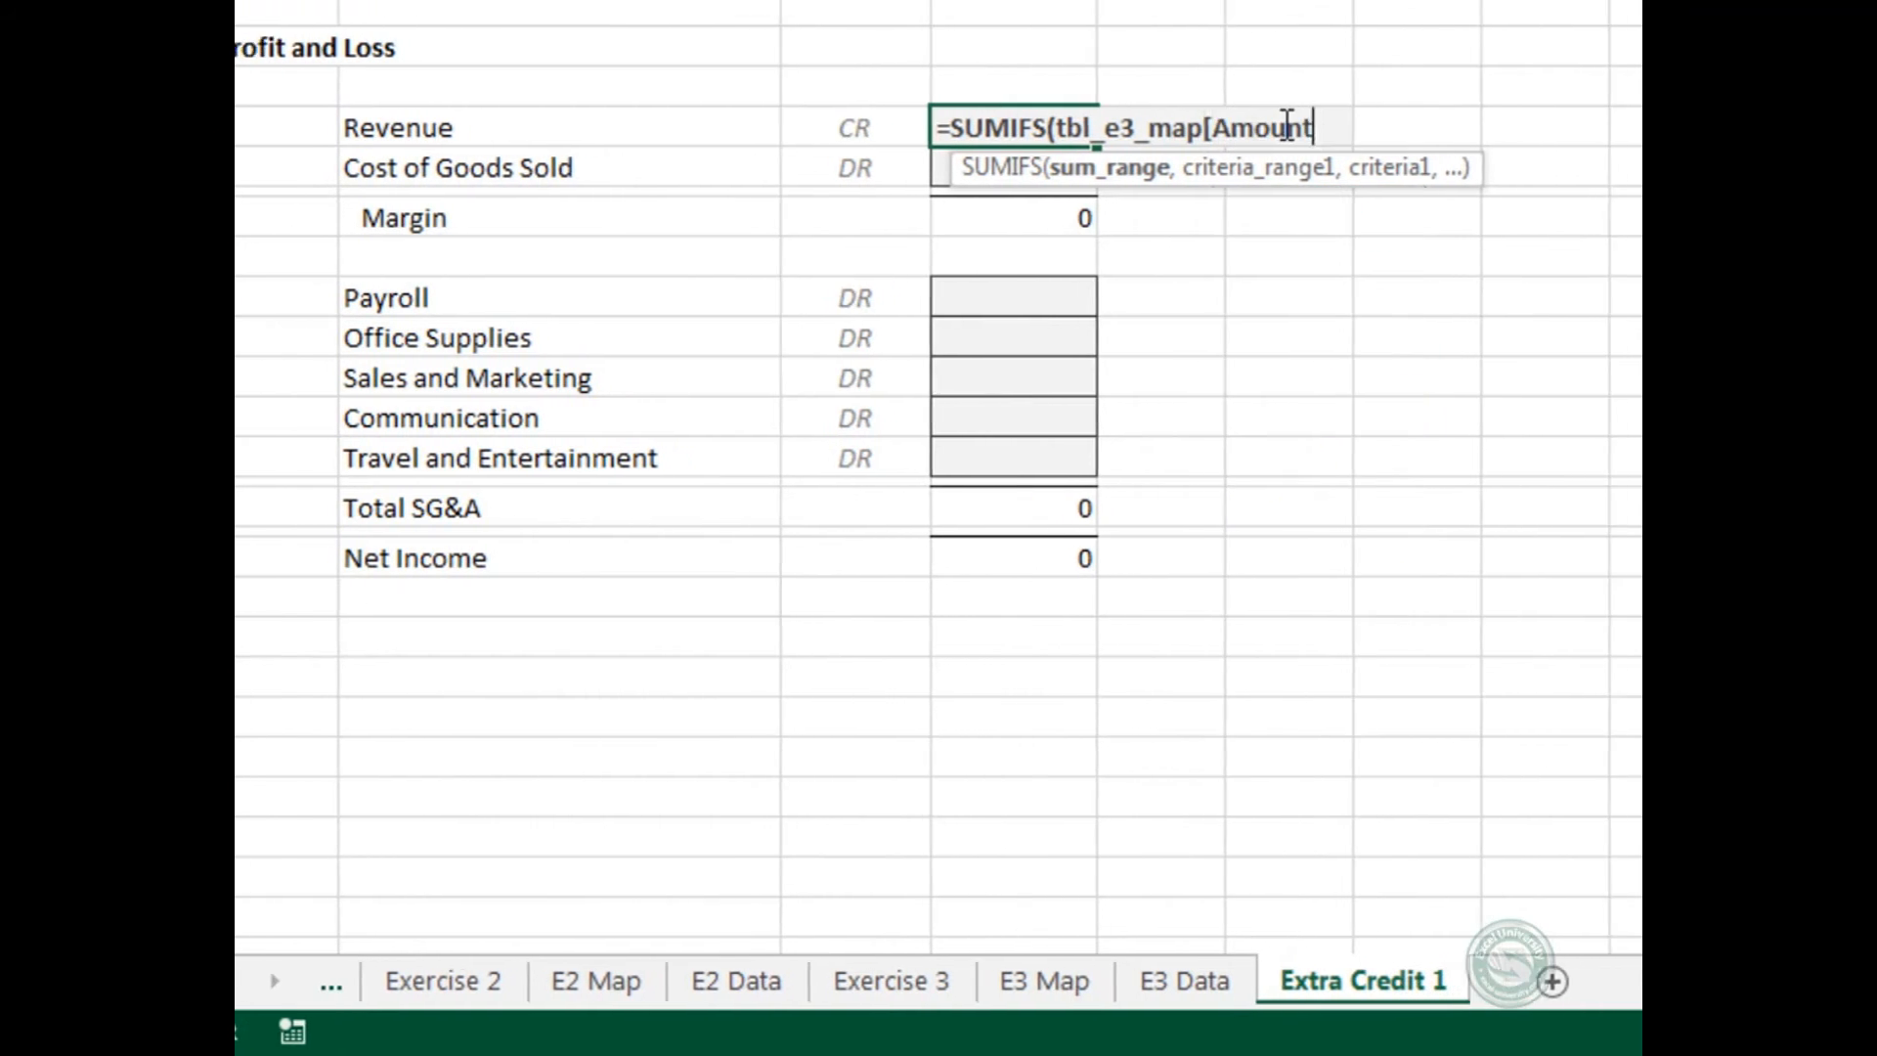
Add tbl_e3_map[PL] as the criteria range and the Revenue label in B35 as the criterion of the SUMIFS formula.
type("],tbl")
key("Down")
key("Down")
key("Down")
key("Down")
key("Down")
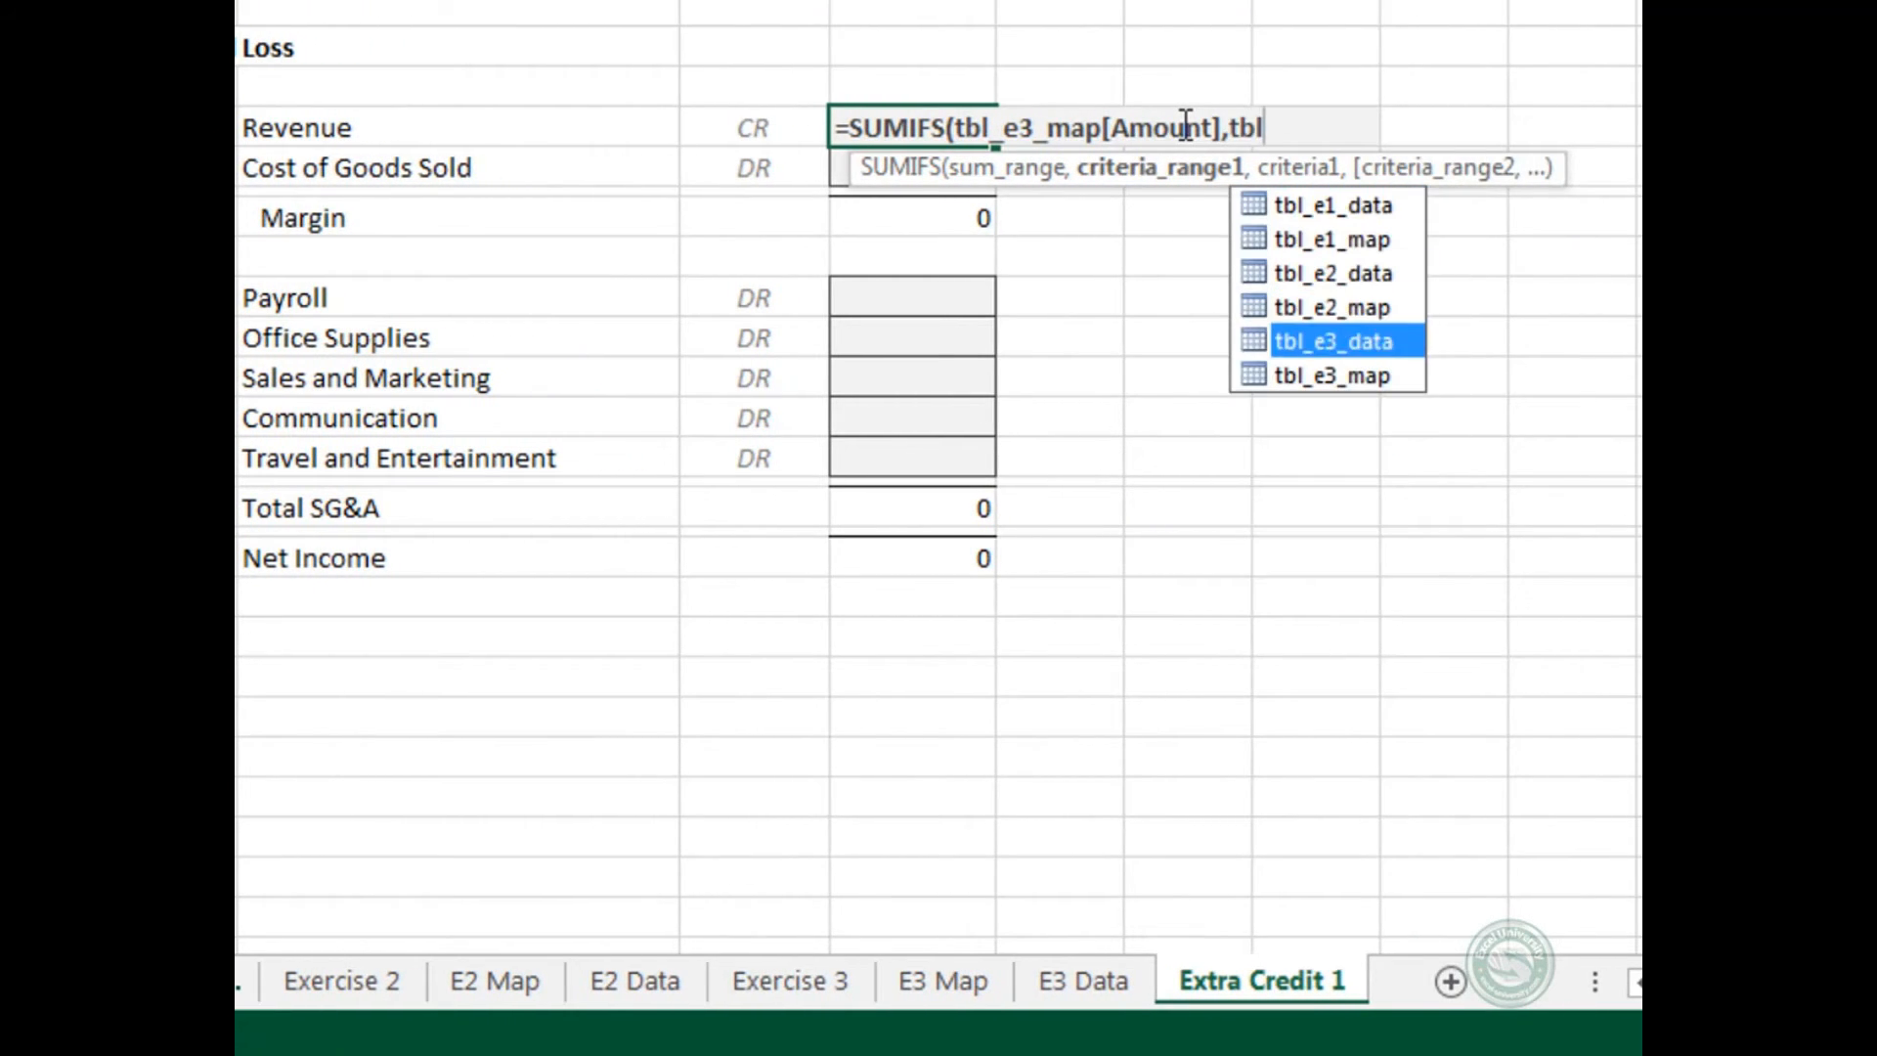
key("Tab")
type("[")
key("Down")
key("Down")
key("Down")
key("Down")
key("Down")
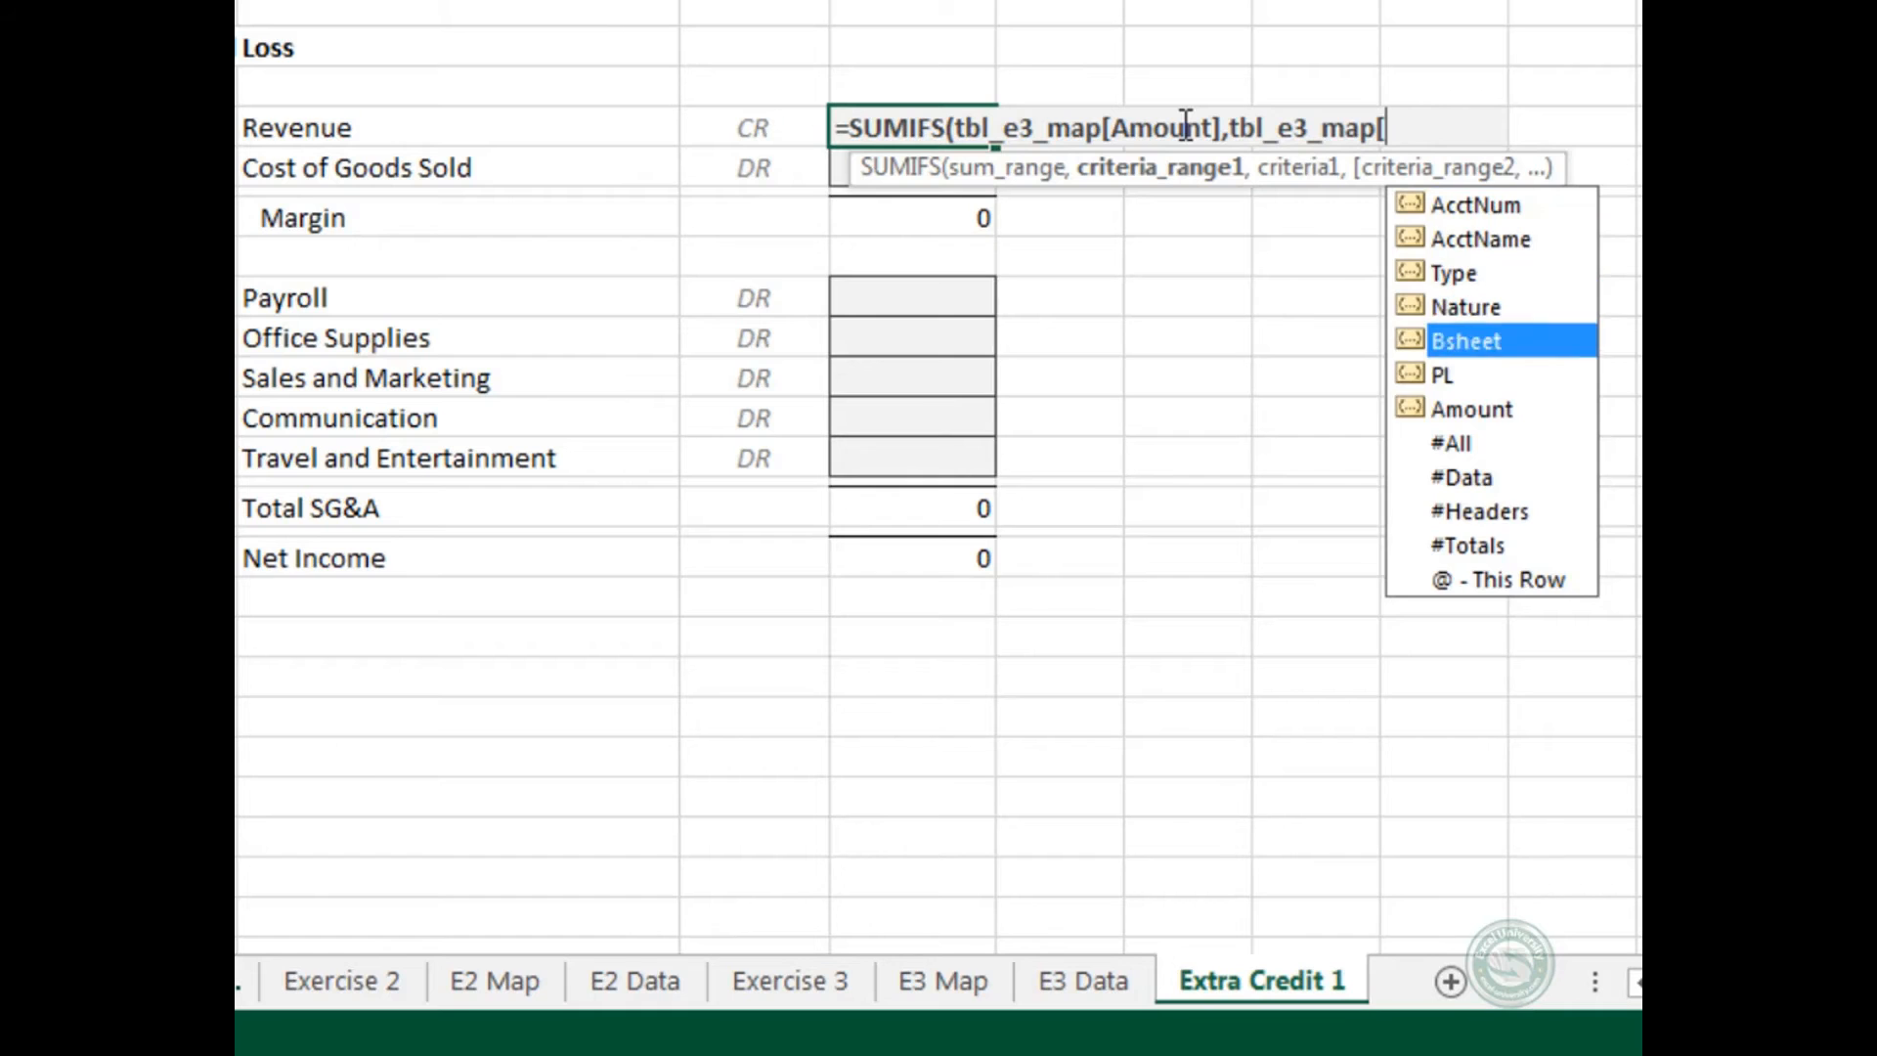
key("Tab")
type("],")
key("Left")
key("Left")
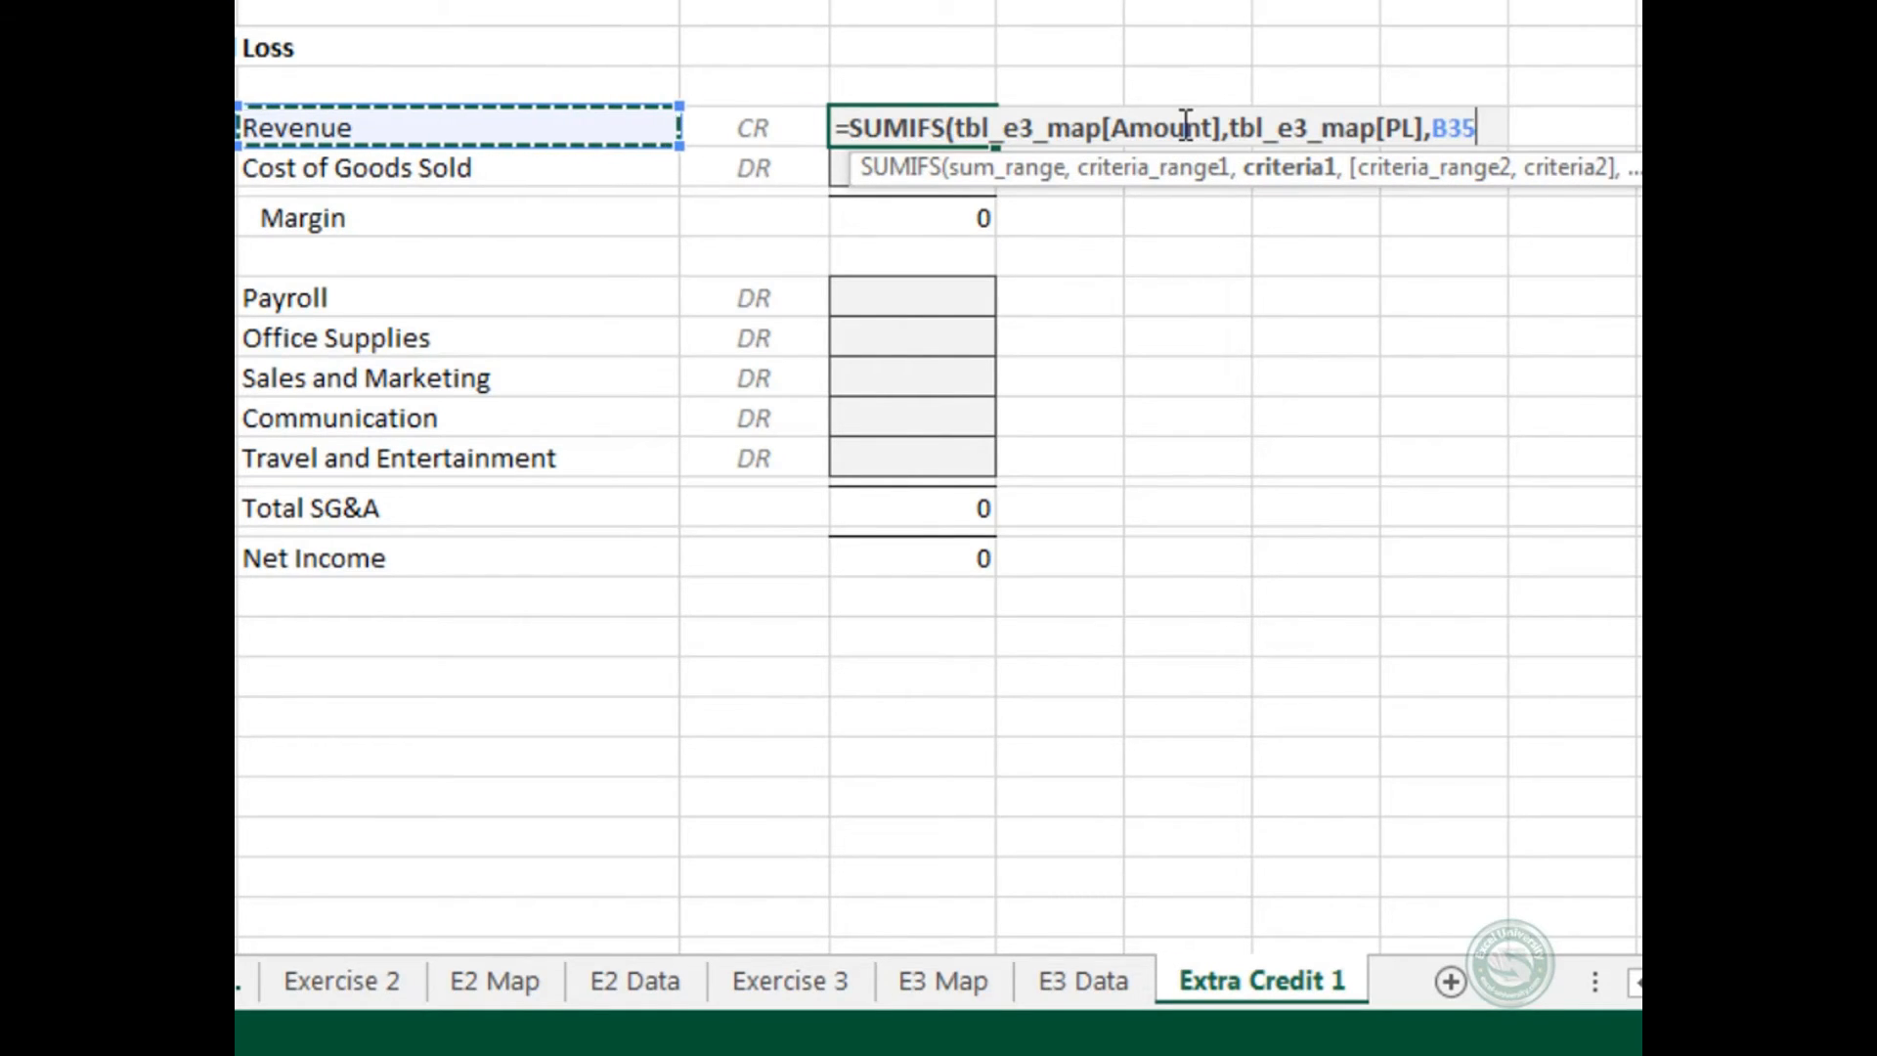
Multiply the SUMIFS result by IF(C35="DR",1,-1) and enter the completed Revenue formula in D35.
type(")*if(")
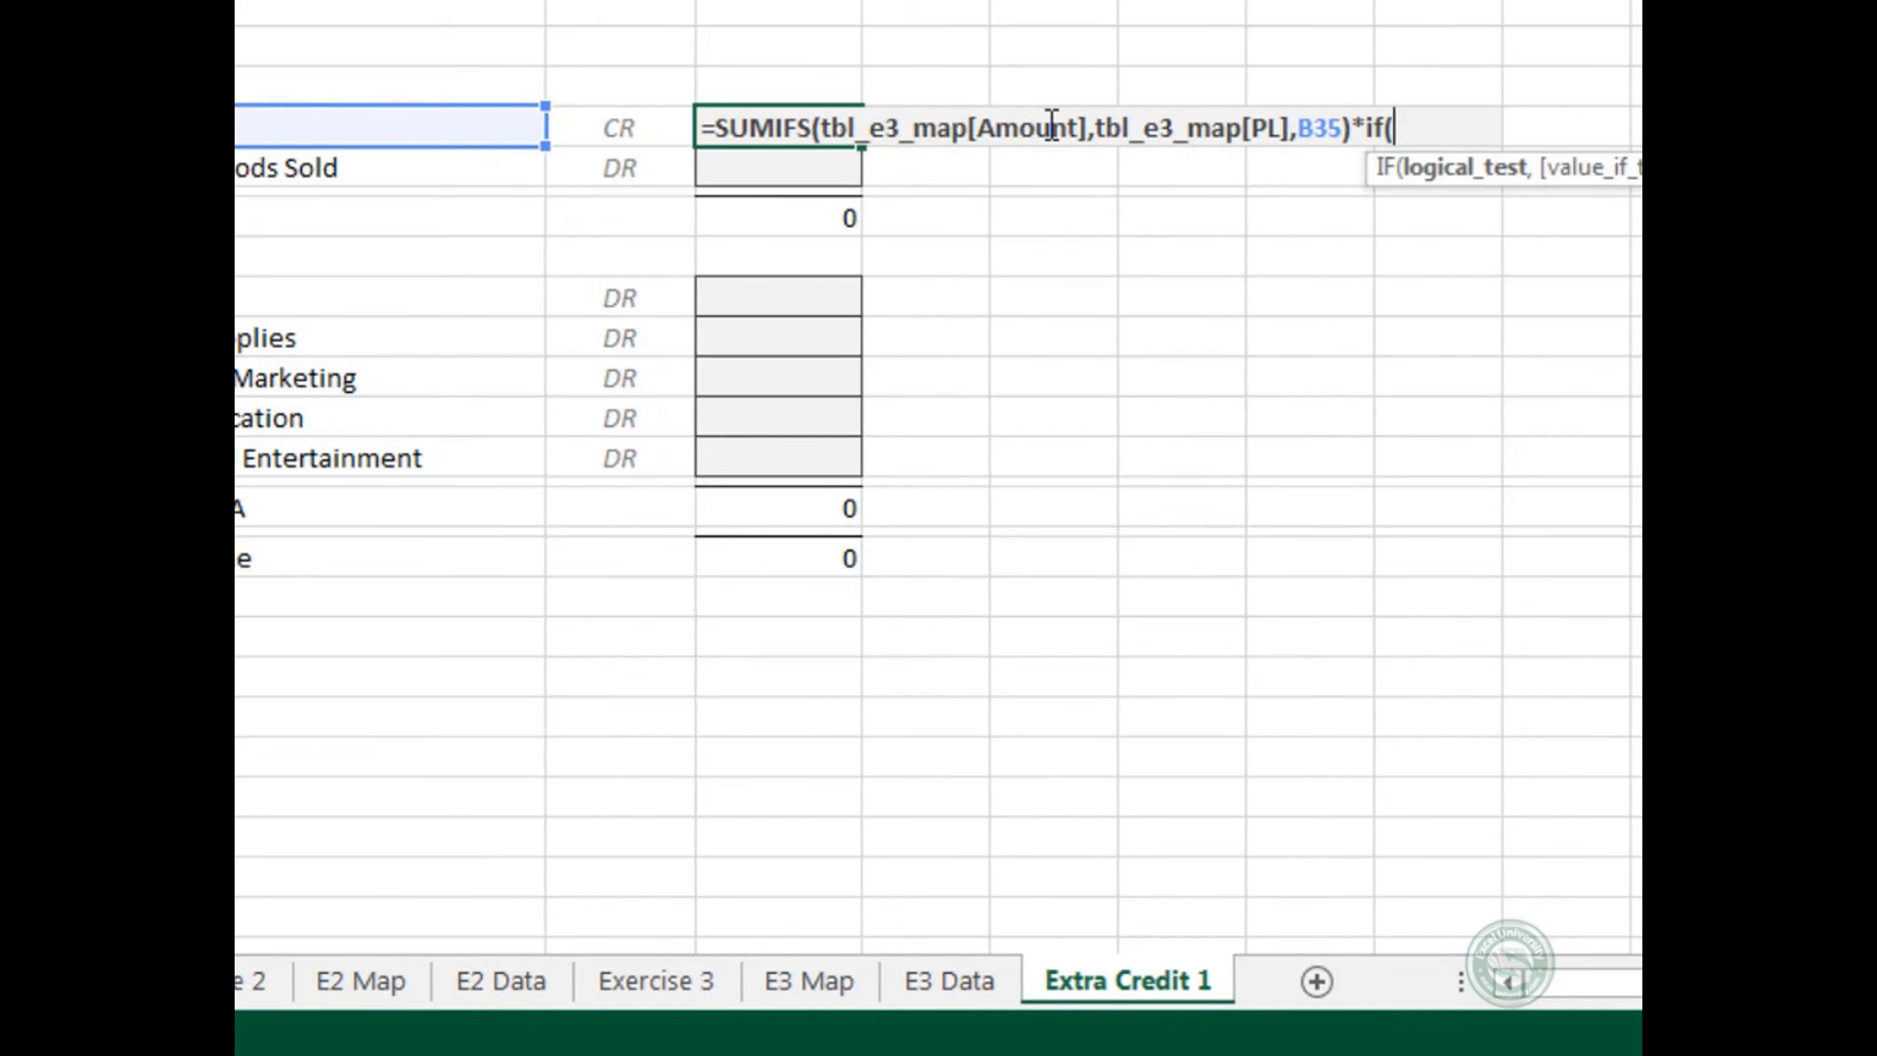
key("Left")
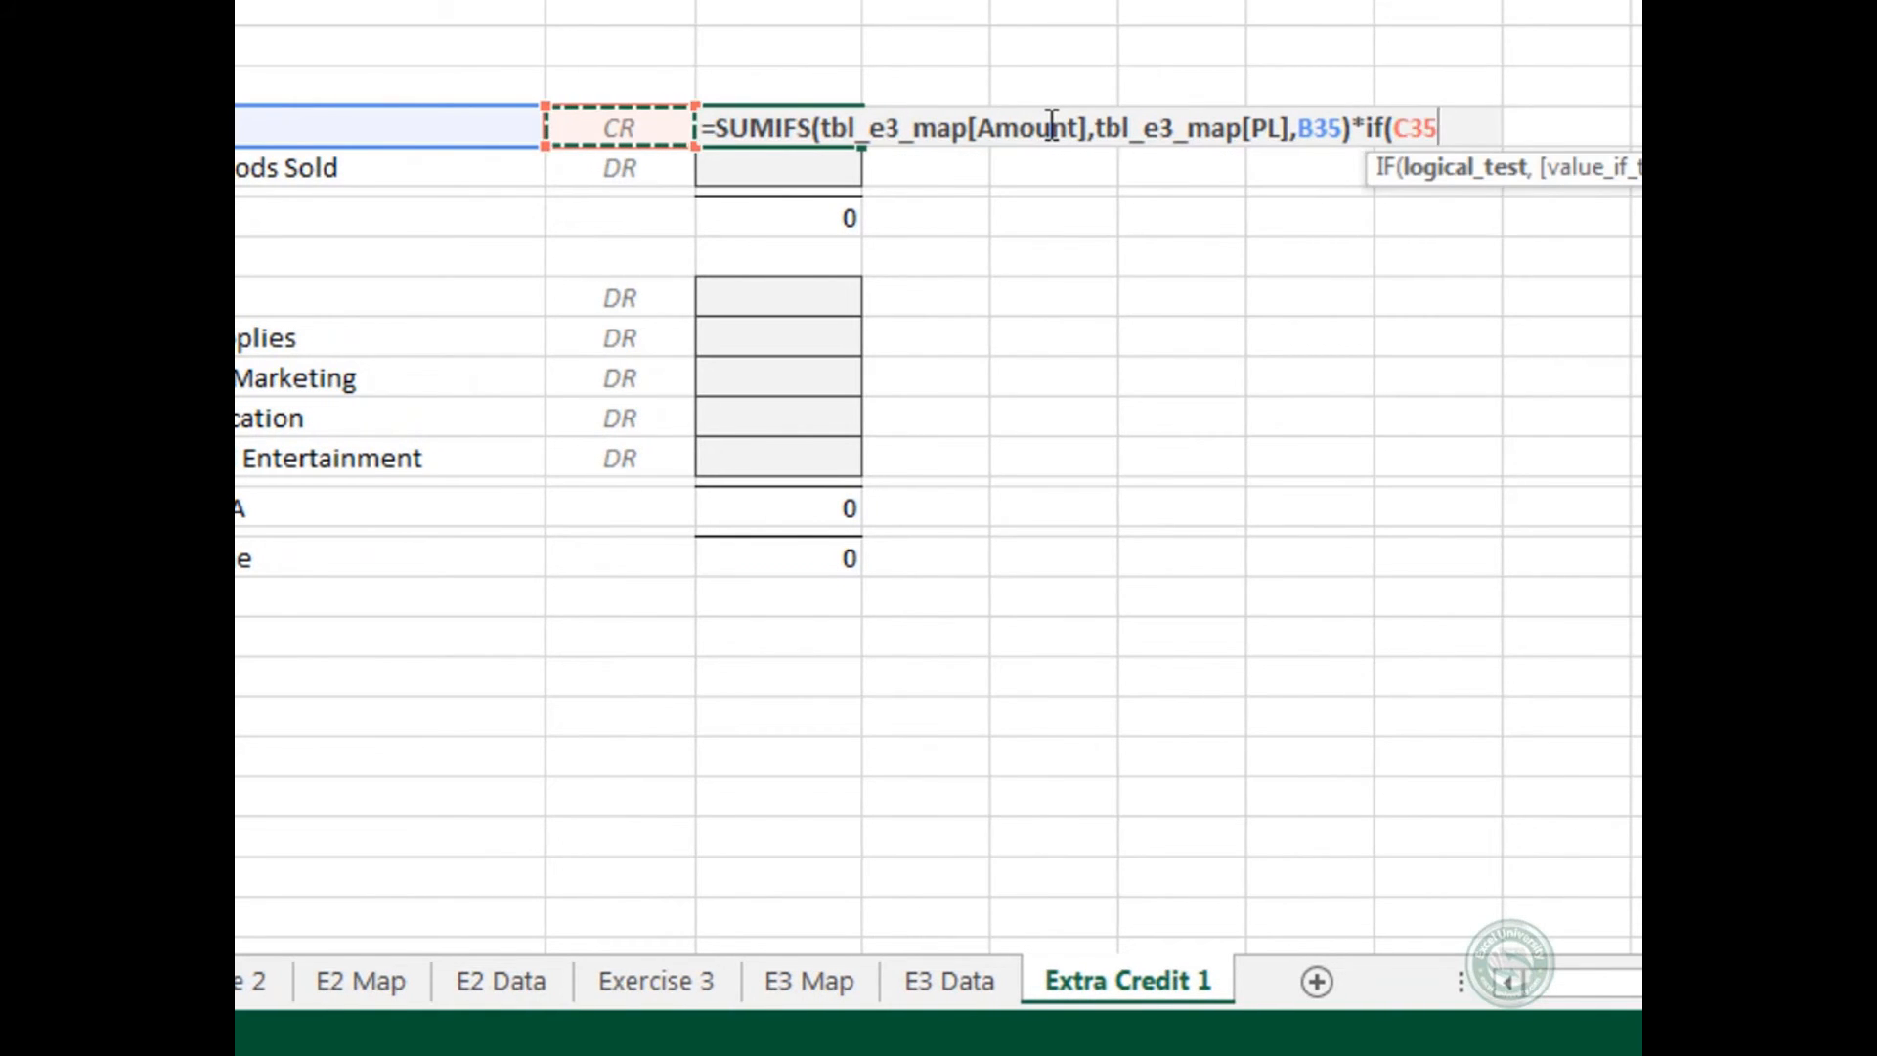
type("=\"DR\",1")
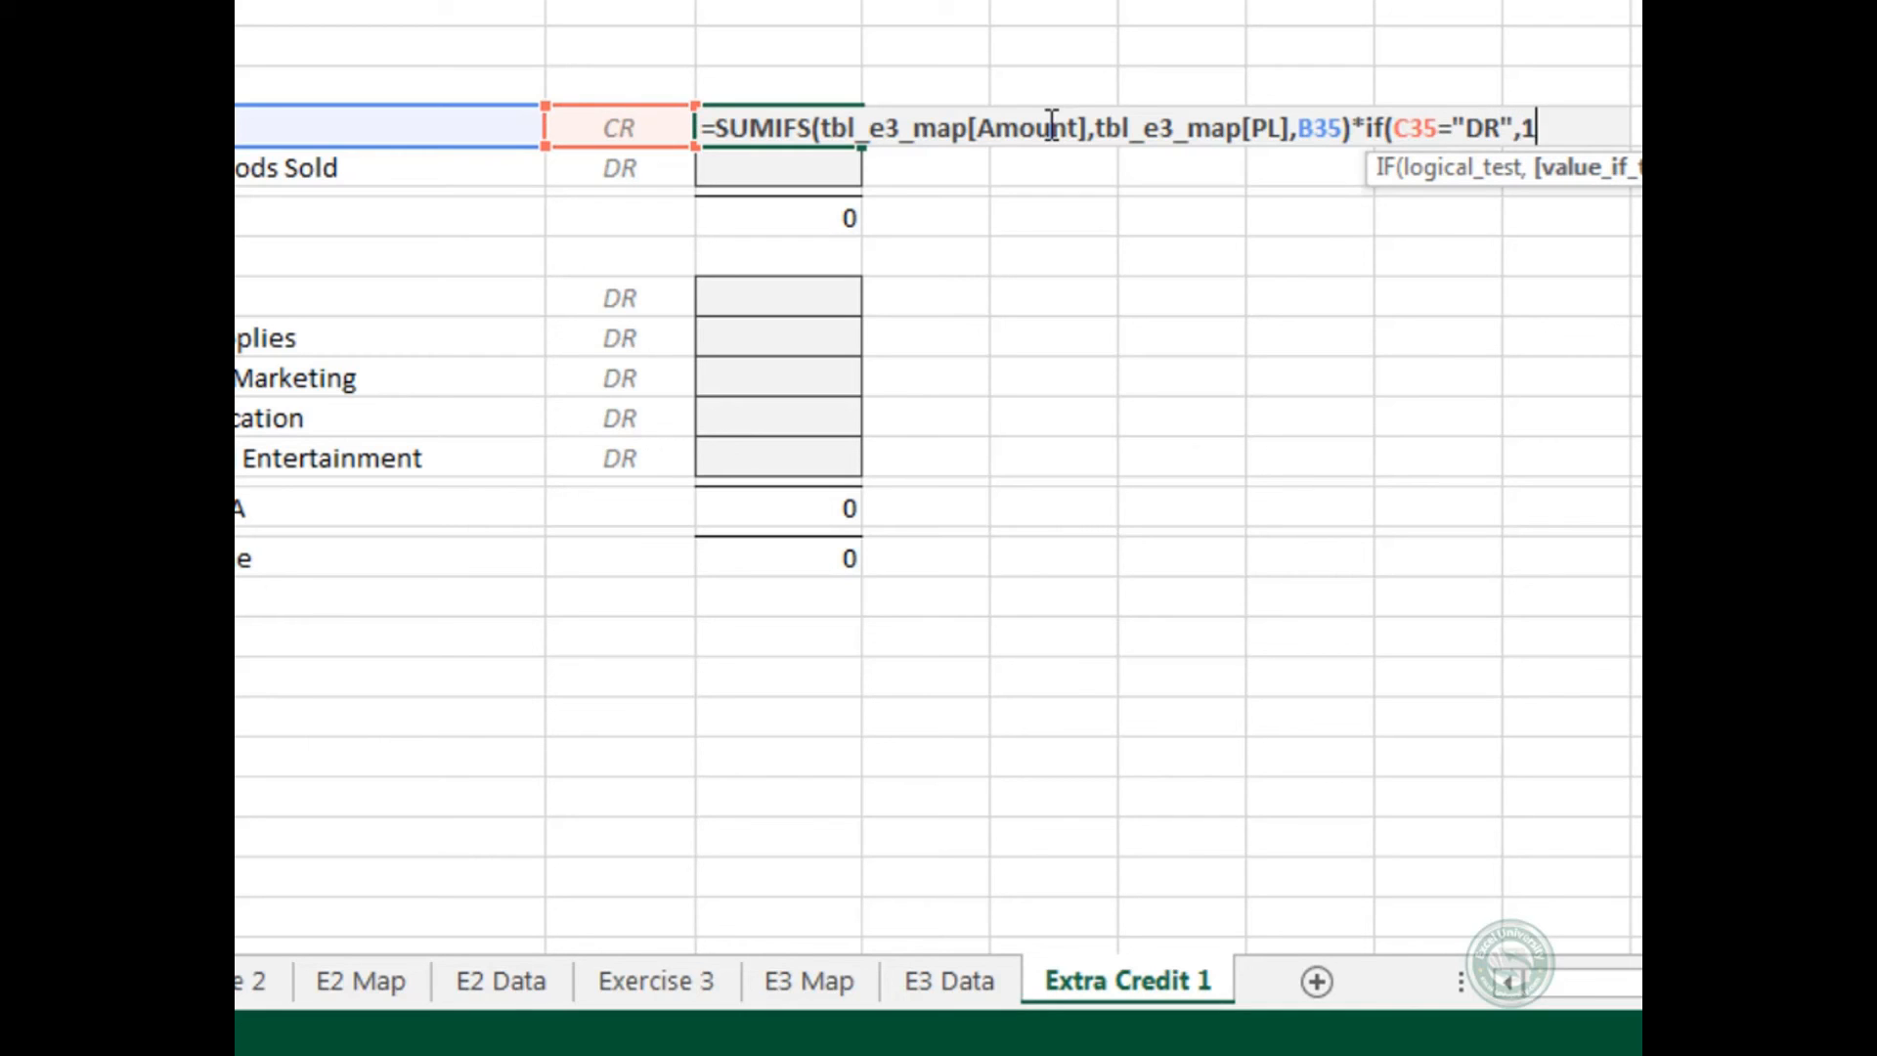
type(",-1)")
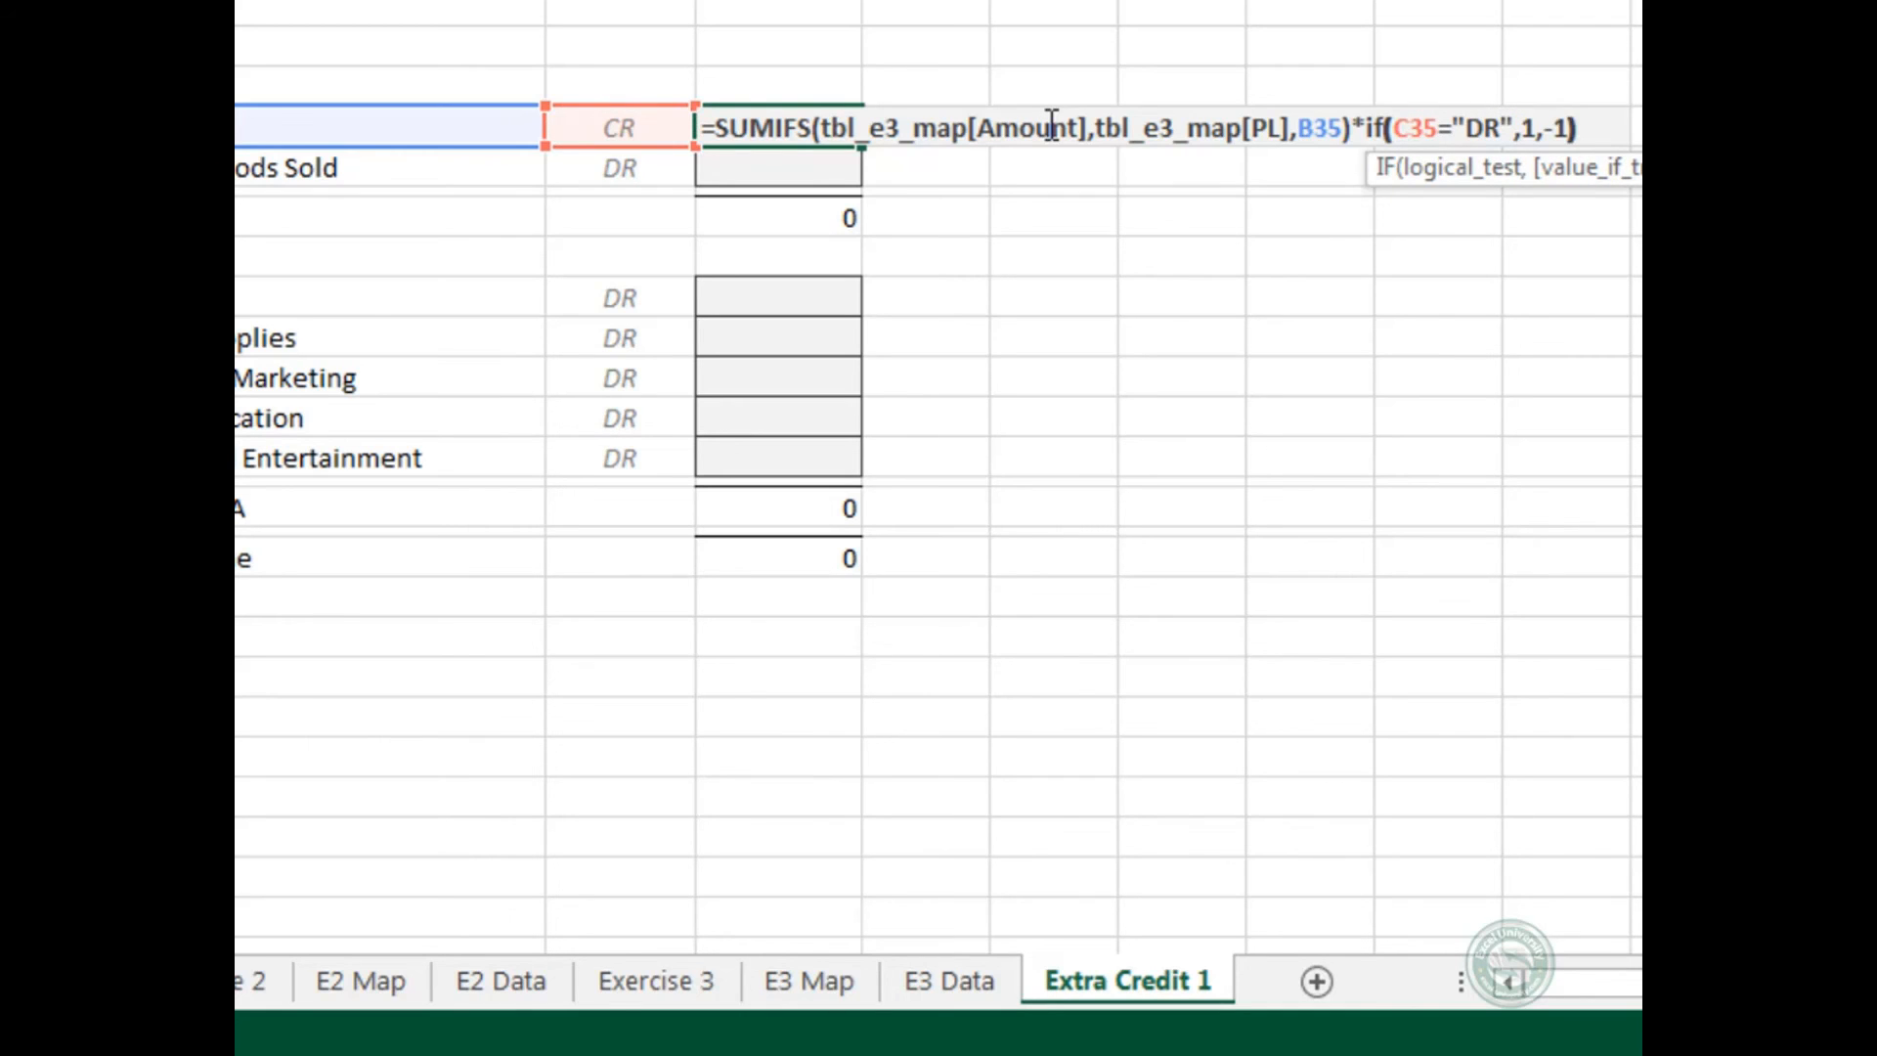
key("Return")
Copy the Revenue formula from D35 with the Cost of Goods Sold cell D36 as the paste destination.
key("Up")
key("ctrl+c")
key("Down")
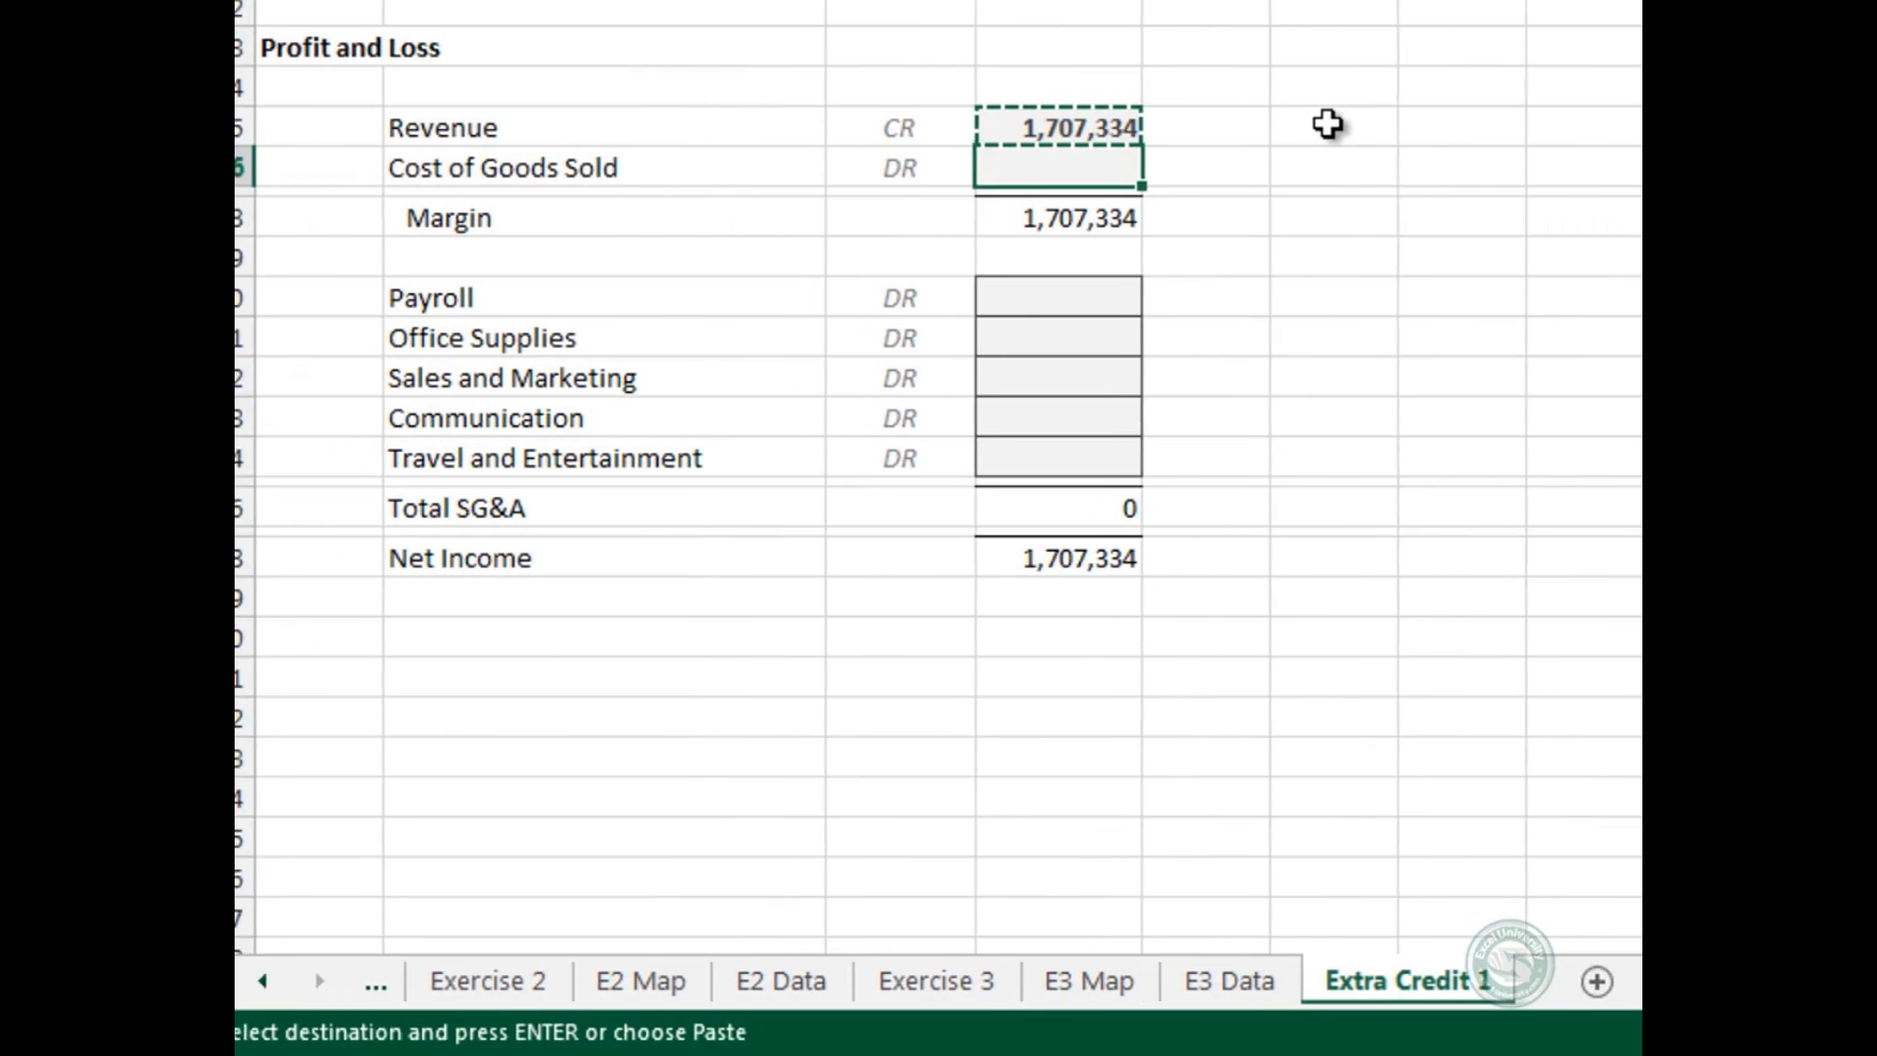